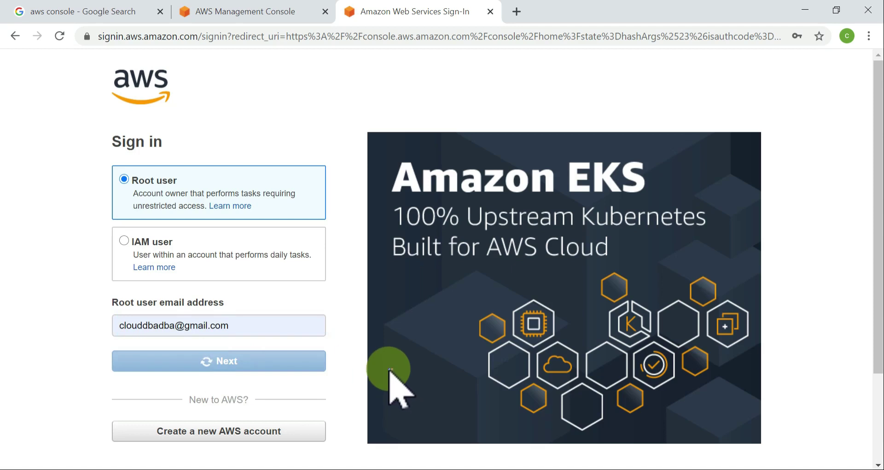
Enter the root user's account password and sign in to the AWS Management Console
{"action": "type", "text": "•"}
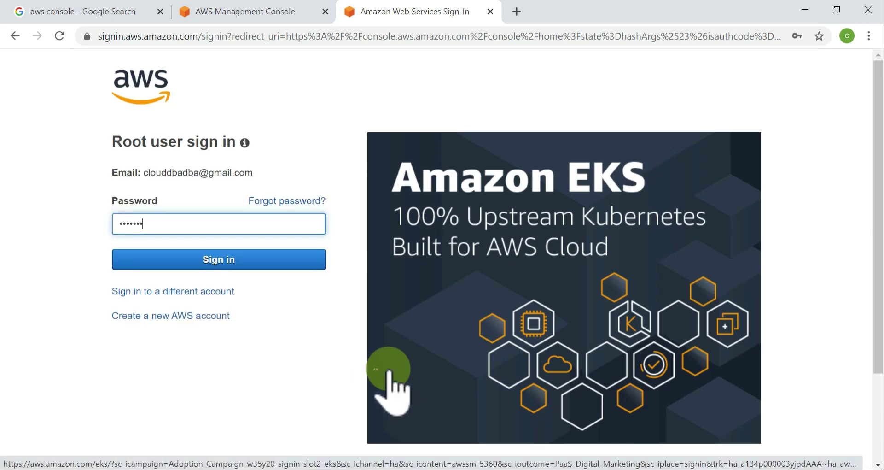
{"action": "type", "text": "•••••"}
{"action": "key", "text": "BackSpace"}
{"action": "key", "text": "BackSpace"}
{"action": "key", "text": "BackSpace"}
{"action": "key", "text": "BackSpace"}
{"action": "key", "text": "BackSpace"}
{"action": "key", "text": "BackSpace"}
{"action": "type", "text": "••••••••••"}
{"action": "key", "text": "Return"}
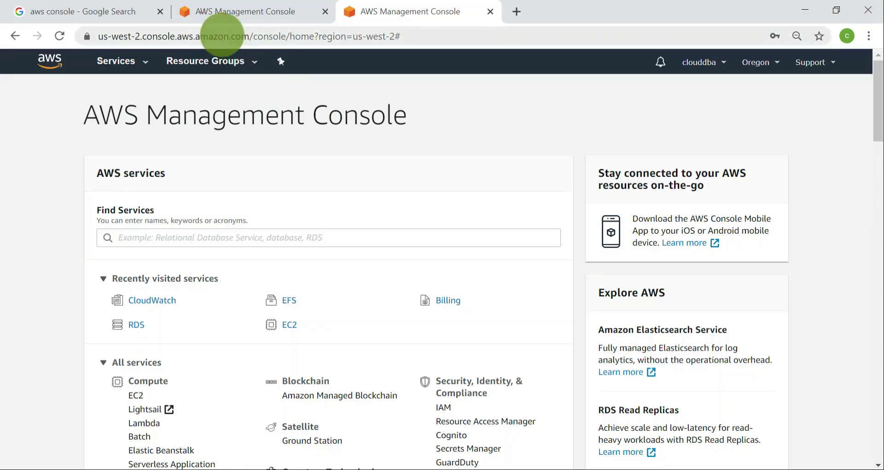
Open the AWS Documentation site from the public AWS console page and detach its tab into a separate window
{"action": "left_click", "coordinate": [228, 13]}
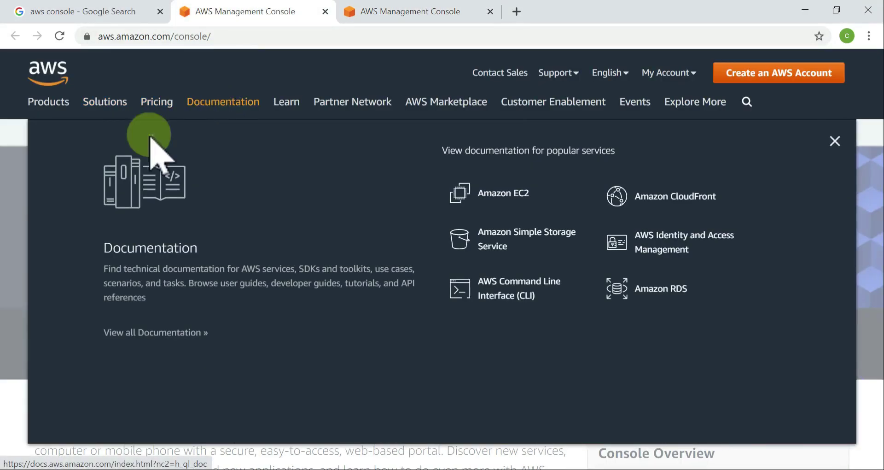
{"action": "left_click", "coordinate": [244, 113]}
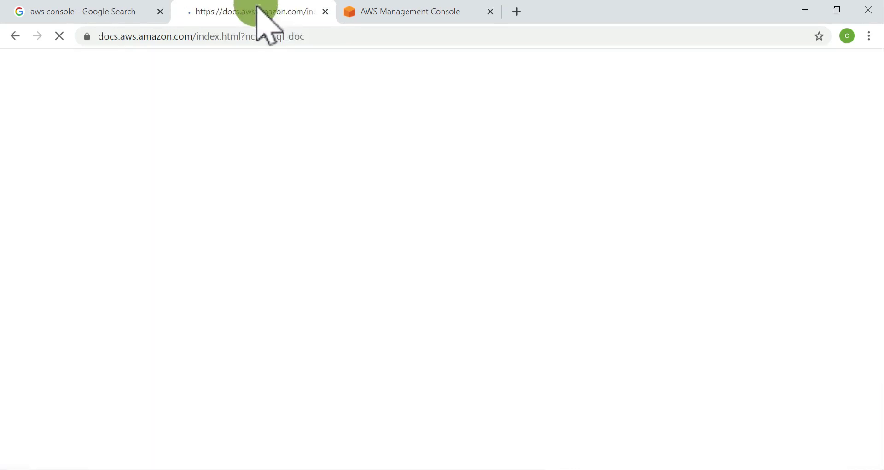
{"action": "left_click_drag", "start_coordinate": [256, 6], "coordinate": [296, 147]}
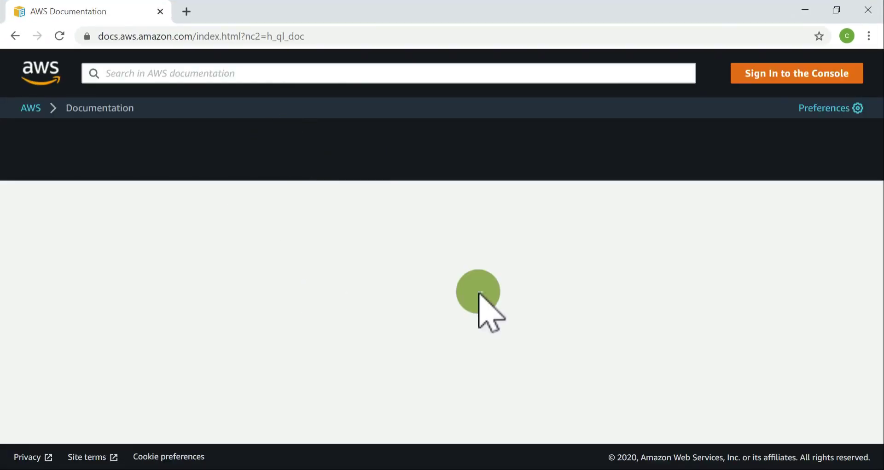
Open the Amazon Lightsail documentation from the Compute guides in a new background tab
{"action": "scroll", "coordinate": [248, 272], "scroll_direction": "down", "scroll_amount": 3}
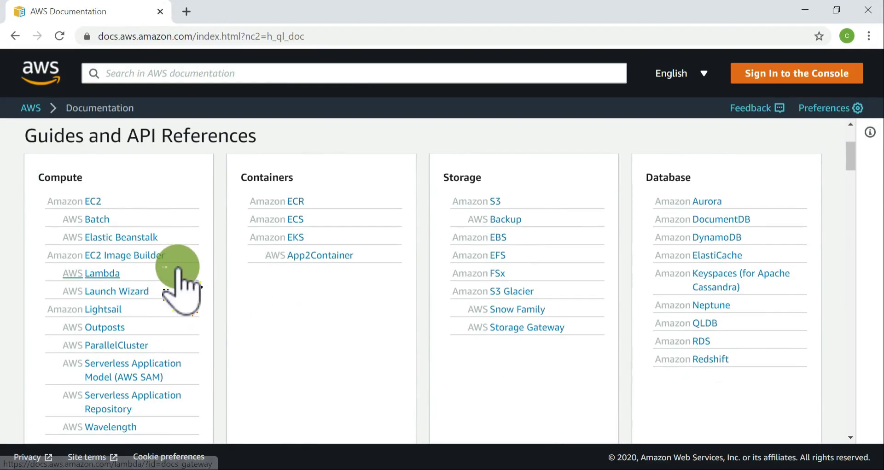
{"action": "scroll", "coordinate": [137, 318], "scroll_direction": "down", "scroll_amount": 1}
{"action": "middle_click", "coordinate": [115, 240]}
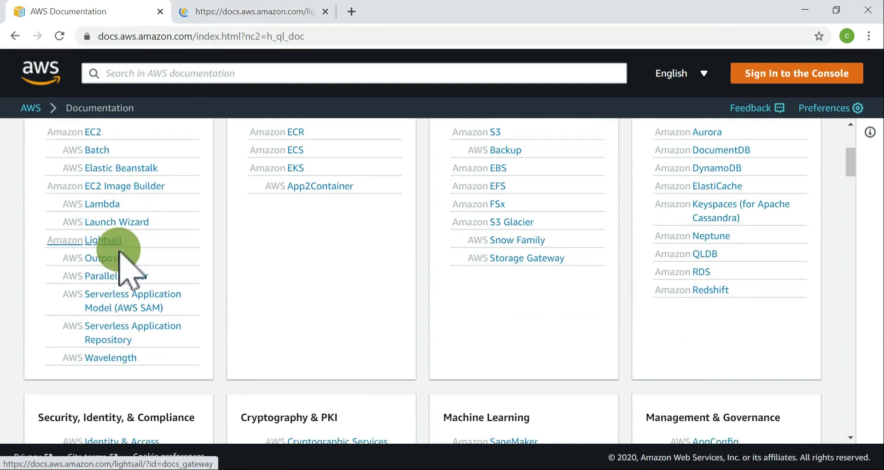
Review the services in the Compute guides list and view the Amazon Lightsail Documentation page
{"action": "scroll", "coordinate": [299, 266], "scroll_direction": "up", "scroll_amount": 1}
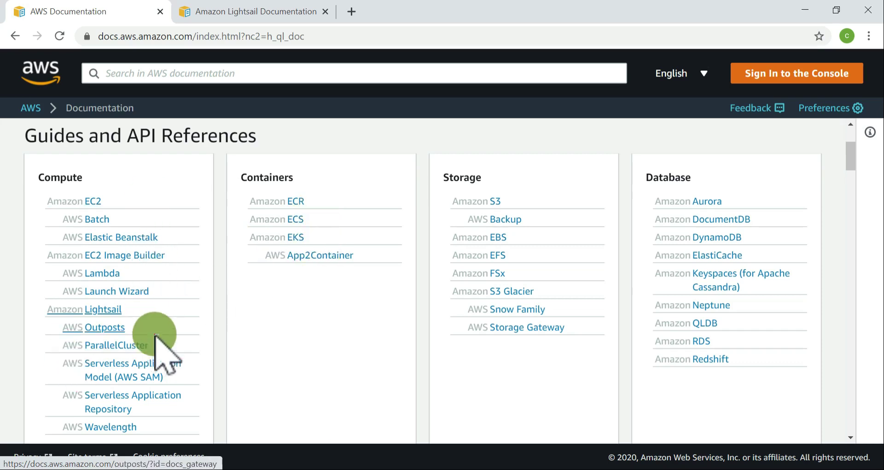
{"action": "scroll", "coordinate": [152, 337], "scroll_direction": "down", "scroll_amount": 2}
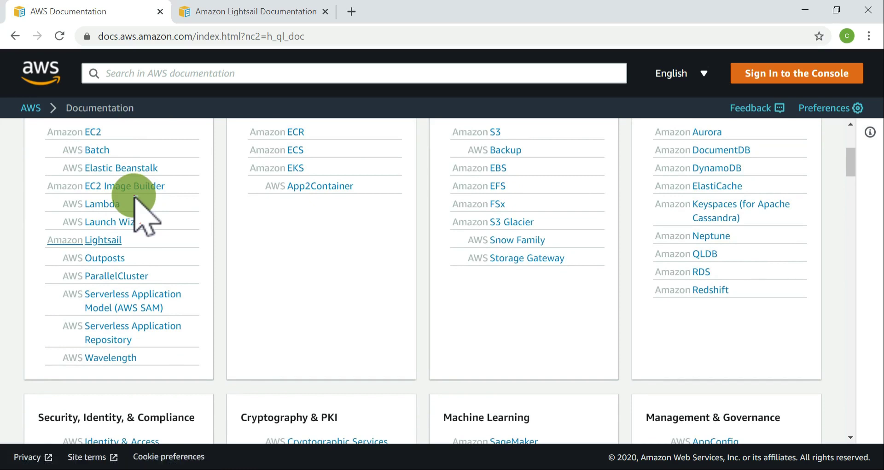
{"action": "scroll", "coordinate": [134, 198], "scroll_direction": "up", "scroll_amount": 2}
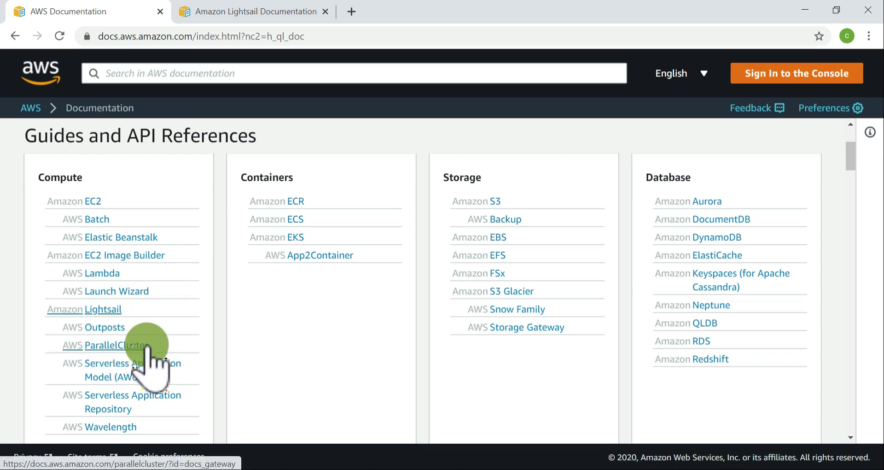
{"action": "scroll", "coordinate": [146, 346], "scroll_direction": "down", "scroll_amount": 1}
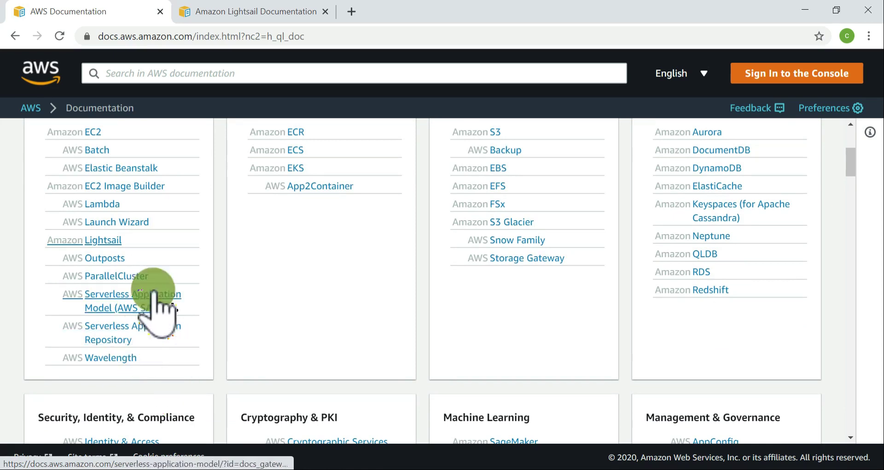
{"action": "scroll", "coordinate": [180, 248], "scroll_direction": "up", "scroll_amount": 2}
{"action": "scroll", "coordinate": [177, 254], "scroll_direction": "down", "scroll_amount": 1}
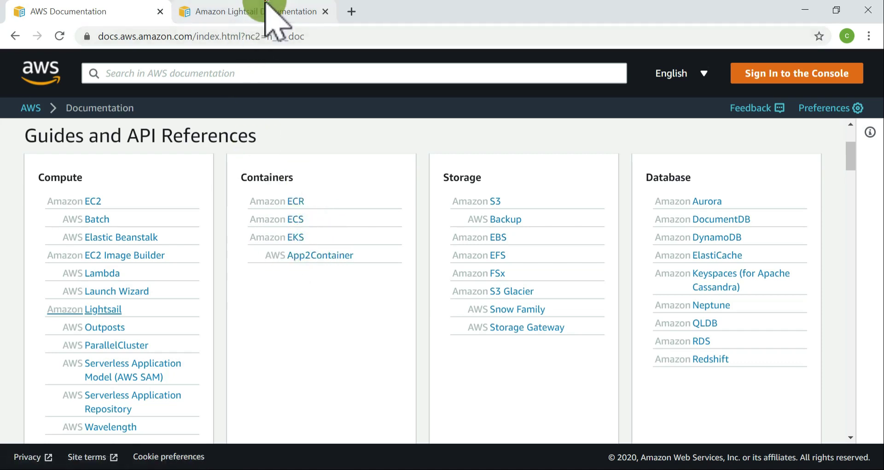
{"action": "left_click", "coordinate": [241, 11]}
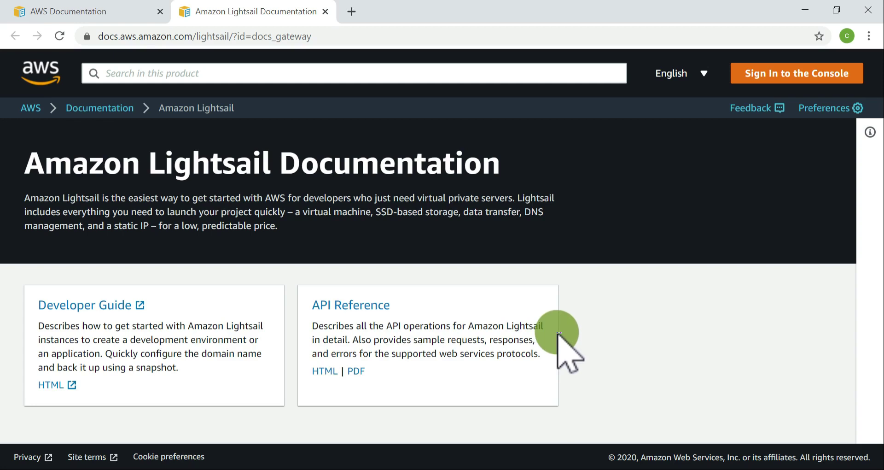
Return to the AWS Documentation index and examine the Database and Storage service lists
{"action": "left_click", "coordinate": [39, 14]}
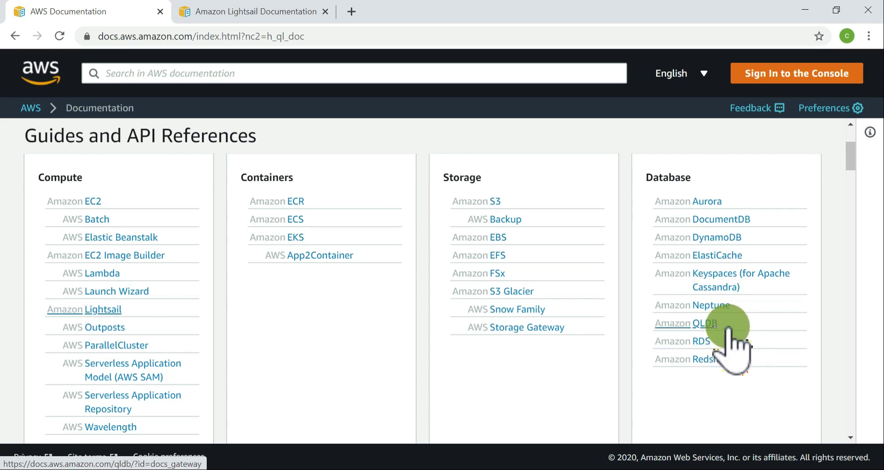
{"action": "scroll", "coordinate": [728, 339], "scroll_direction": "down", "scroll_amount": 3}
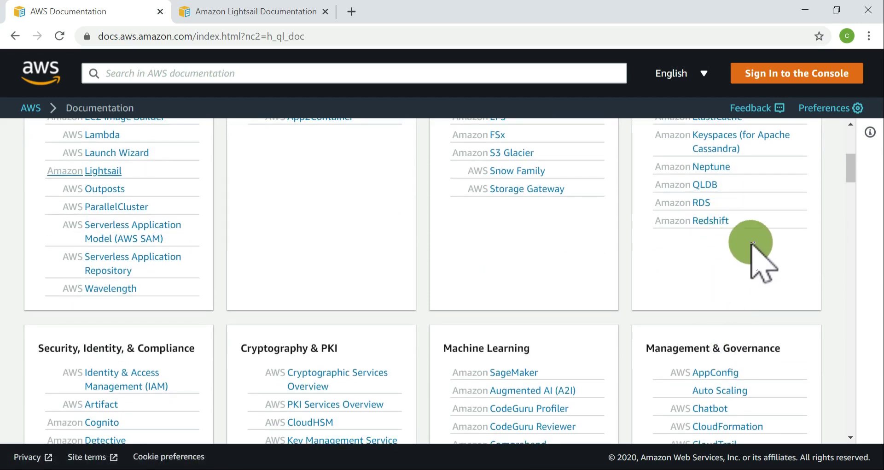
{"action": "scroll", "coordinate": [748, 248], "scroll_direction": "up", "scroll_amount": 3}
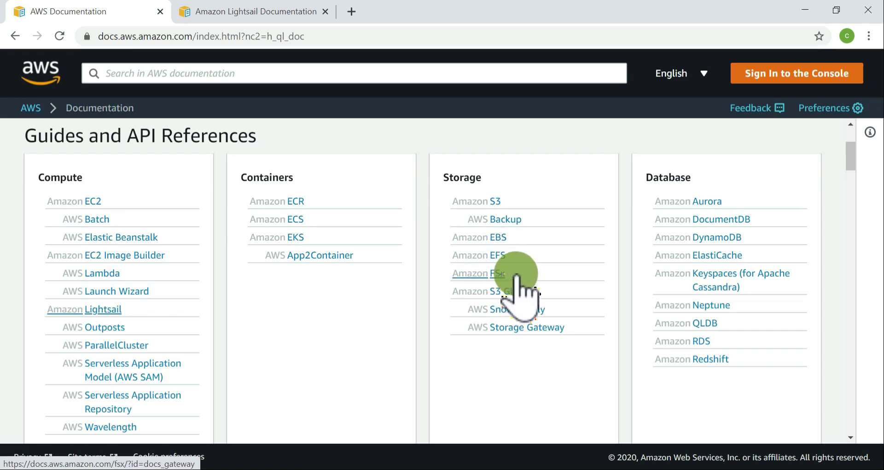
{"action": "scroll", "coordinate": [575, 278], "scroll_direction": "down", "scroll_amount": 1}
{"action": "scroll", "coordinate": [573, 283], "scroll_direction": "down", "scroll_amount": 2}
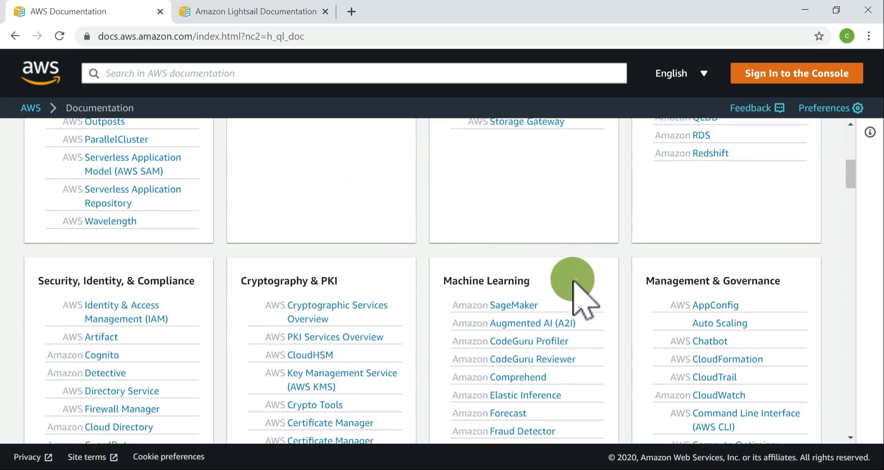
{"action": "scroll", "coordinate": [557, 283], "scroll_direction": "up", "scroll_amount": 2}
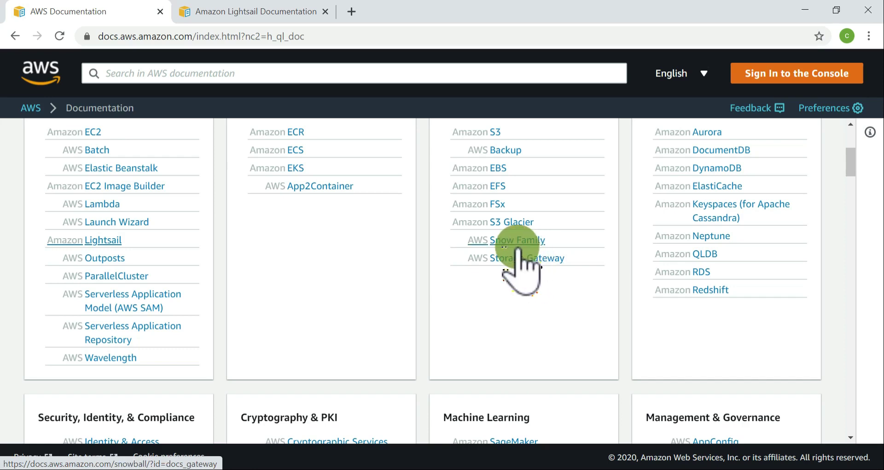
Examine the remaining service categories in the index, from Security, Identity, & Compliance through Billing & Cost Management
{"action": "scroll", "coordinate": [523, 266], "scroll_direction": "down", "scroll_amount": 4}
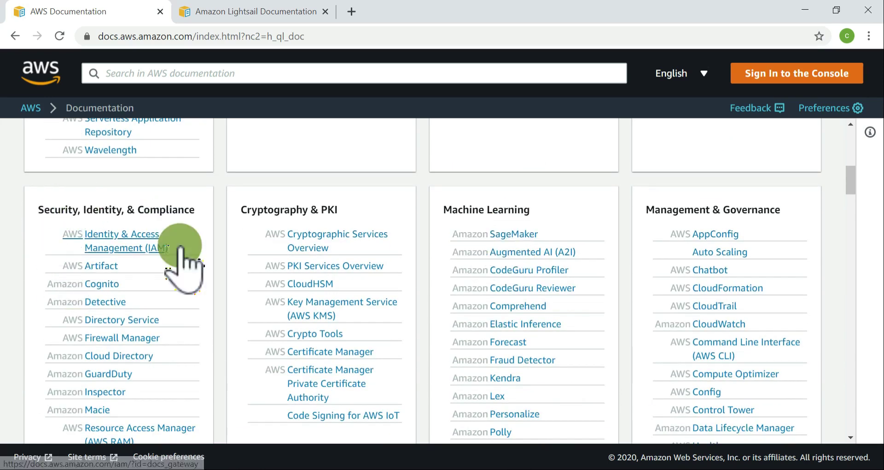
{"action": "scroll", "coordinate": [147, 235], "scroll_direction": "down", "scroll_amount": 3}
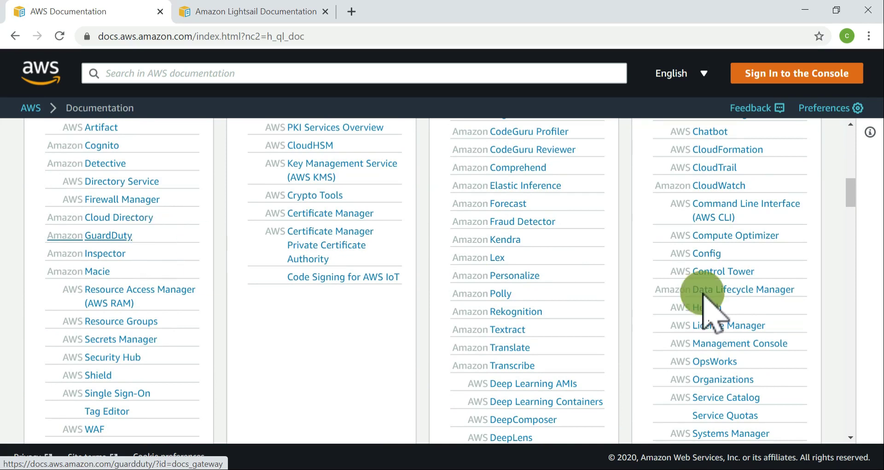
{"action": "scroll", "coordinate": [672, 223], "scroll_direction": "up", "scroll_amount": 3}
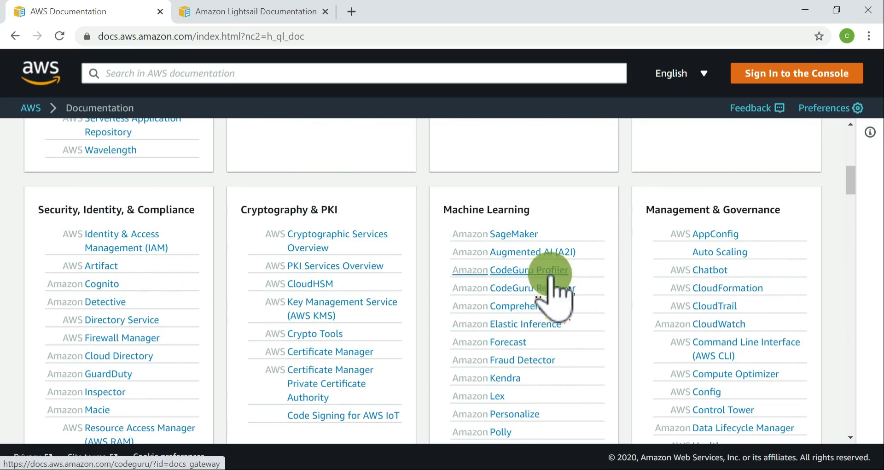
{"action": "scroll", "coordinate": [758, 313], "scroll_direction": "down", "scroll_amount": 6}
{"action": "scroll", "coordinate": [757, 313], "scroll_direction": "down", "scroll_amount": 5}
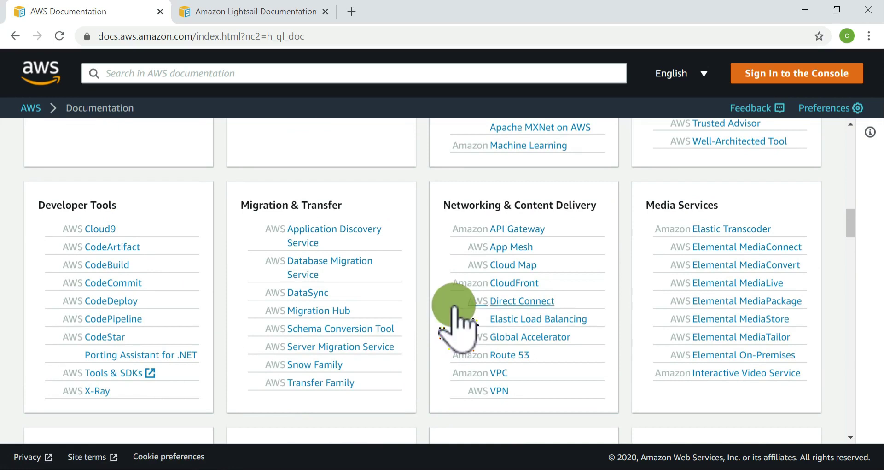
{"action": "scroll", "coordinate": [454, 316], "scroll_direction": "down", "scroll_amount": 15}
{"action": "scroll", "coordinate": [460, 279], "scroll_direction": "up", "scroll_amount": 6}
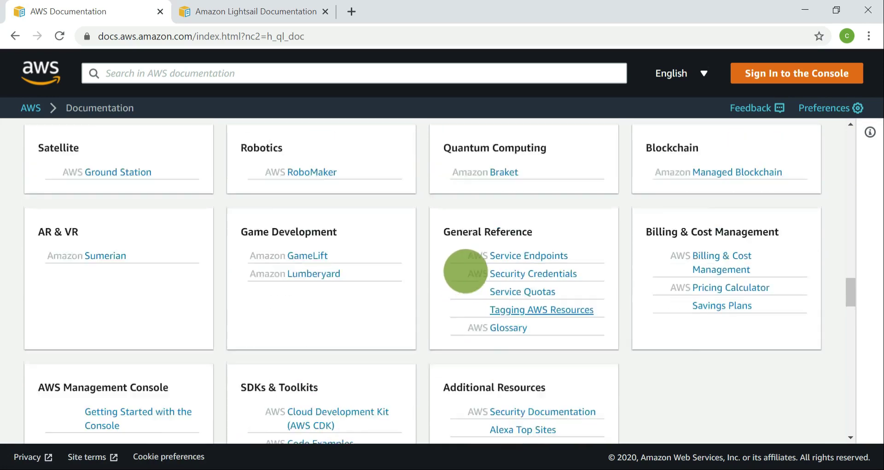
{"action": "scroll", "coordinate": [459, 282], "scroll_direction": "down", "scroll_amount": 3}
{"action": "scroll", "coordinate": [124, 265], "scroll_direction": "up", "scroll_amount": 1}
{"action": "scroll", "coordinate": [123, 265], "scroll_direction": "up", "scroll_amount": 2}
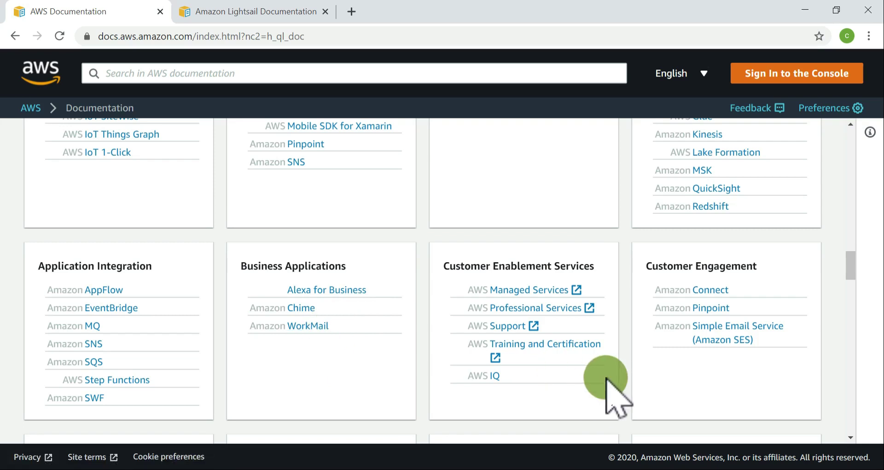
{"action": "scroll", "coordinate": [707, 328], "scroll_direction": "down", "scroll_amount": 5}
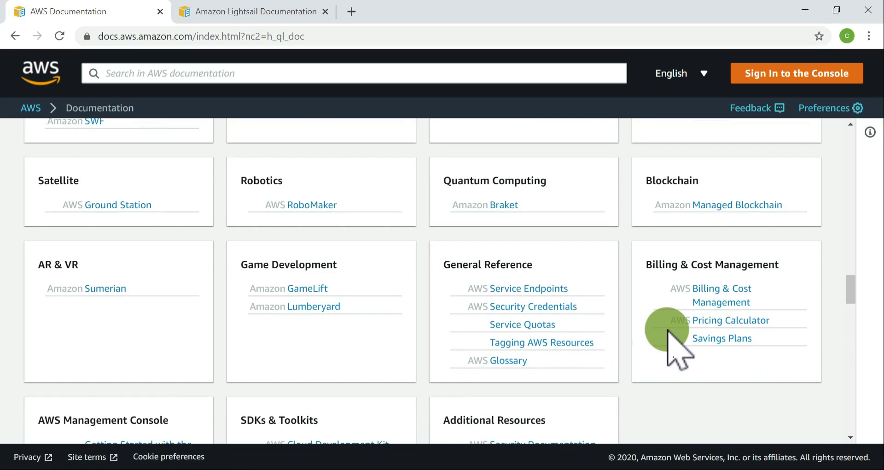
{"action": "scroll", "coordinate": [667, 329], "scroll_direction": "down", "scroll_amount": 5}
{"action": "scroll", "coordinate": [667, 328], "scroll_direction": "up", "scroll_amount": 20}
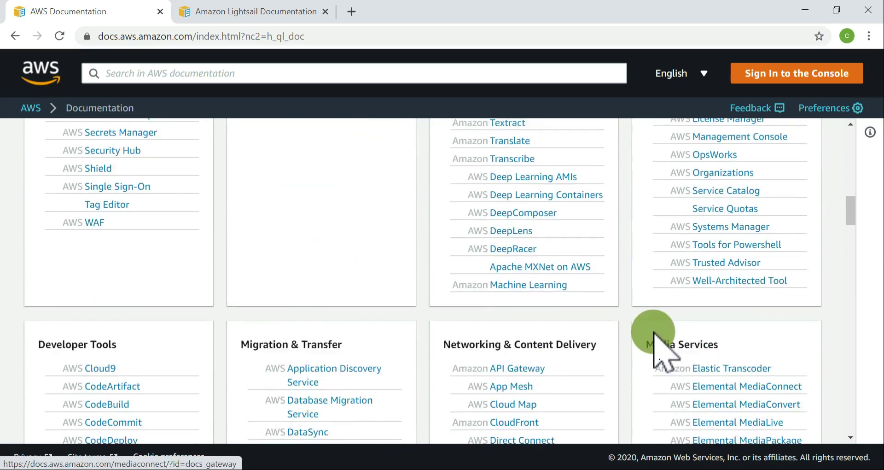
Open the Lightsail Developer Guide from the Amazon Lightsail Documentation page
{"action": "left_click", "coordinate": [230, 10]}
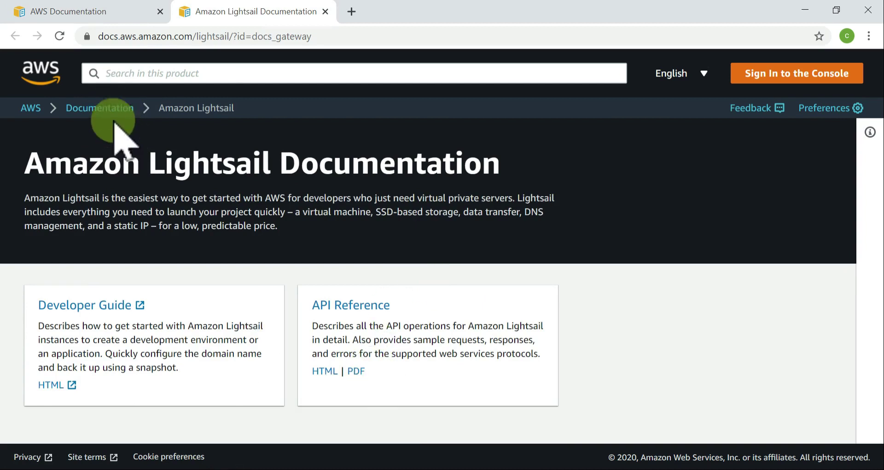
{"action": "left_click", "coordinate": [92, 306]}
{"action": "left_click", "coordinate": [438, 17]}
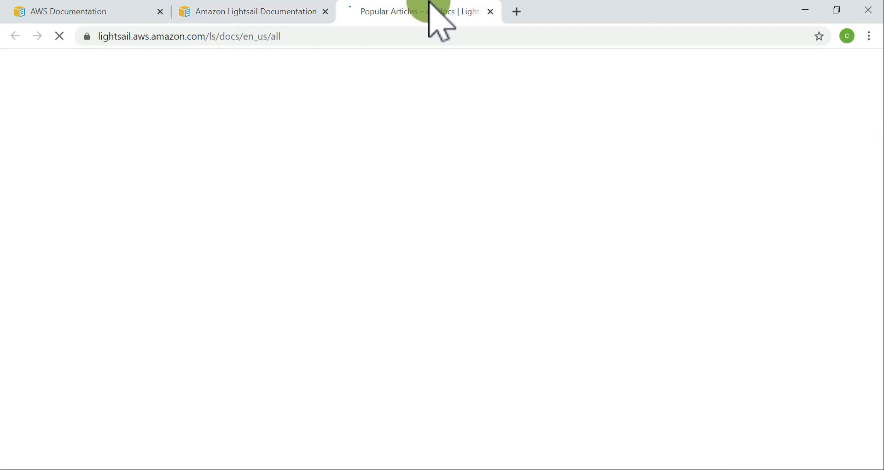
Locate the Lightsail entry in the AWS Documentation index again and return to the Lightsail docs page
{"action": "left_click", "coordinate": [88, 14]}
{"action": "scroll", "coordinate": [105, 311], "scroll_direction": "down", "scroll_amount": 3}
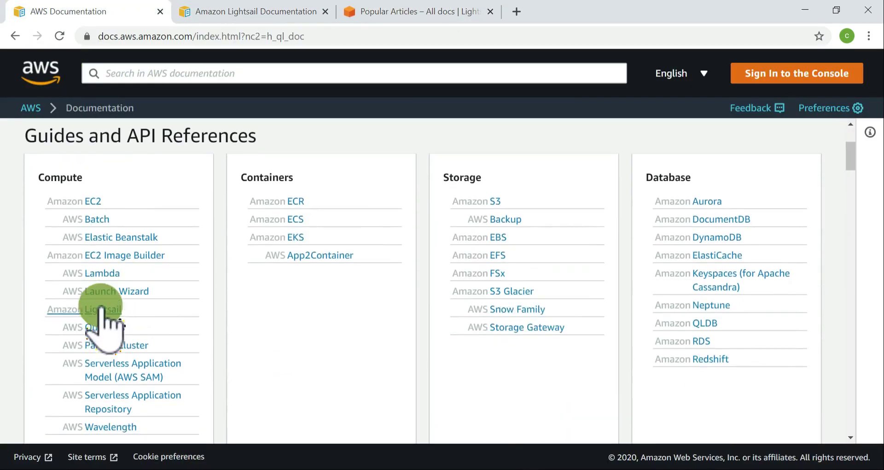
{"action": "left_click", "coordinate": [273, 11]}
{"action": "left_click", "coordinate": [424, 12]}
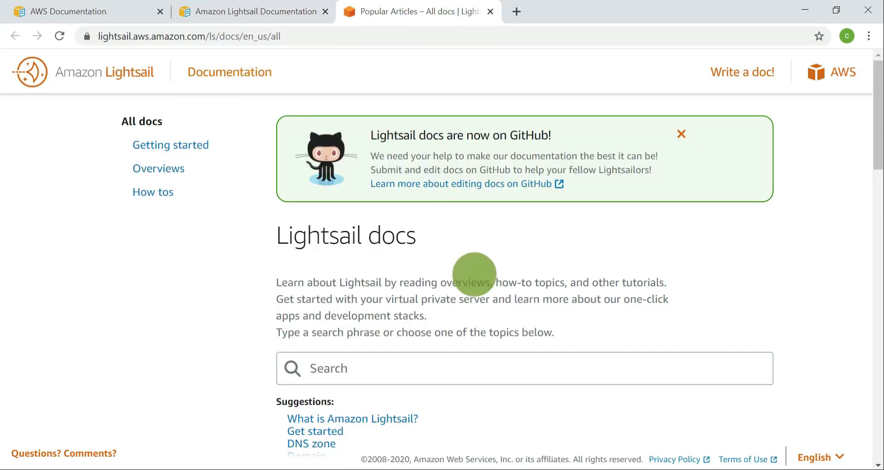
Examine the Lightsail docs' suggested topics and the articles on WordPress, Windows and Linux instances, DNS and SSH
{"action": "scroll", "coordinate": [563, 254], "scroll_direction": "down", "scroll_amount": 3}
{"action": "scroll", "coordinate": [564, 255], "scroll_direction": "down", "scroll_amount": 7}
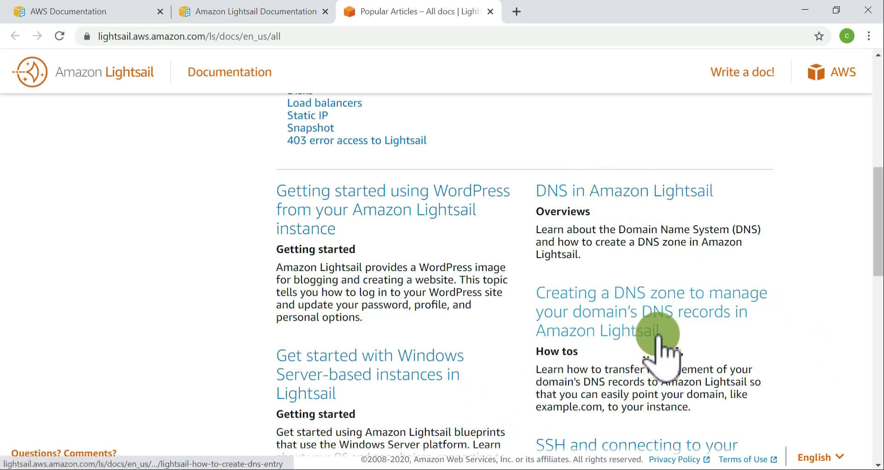
{"action": "scroll", "coordinate": [669, 306], "scroll_direction": "down", "scroll_amount": 2}
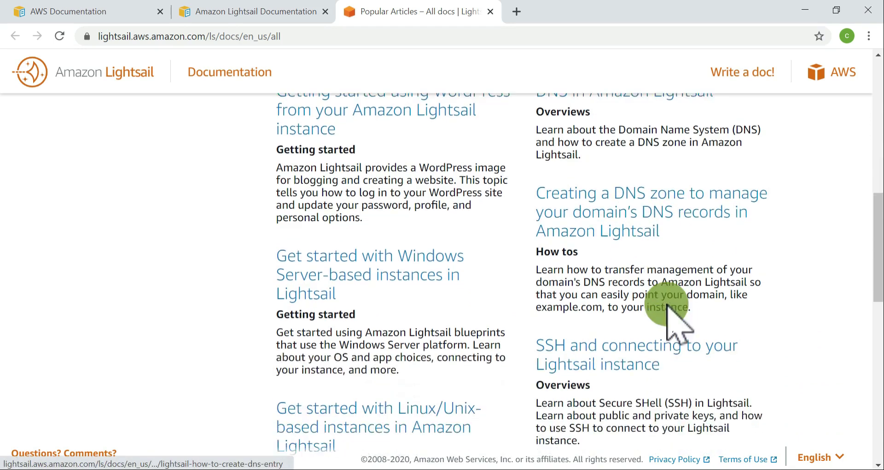
{"action": "scroll", "coordinate": [665, 297], "scroll_direction": "down", "scroll_amount": 2}
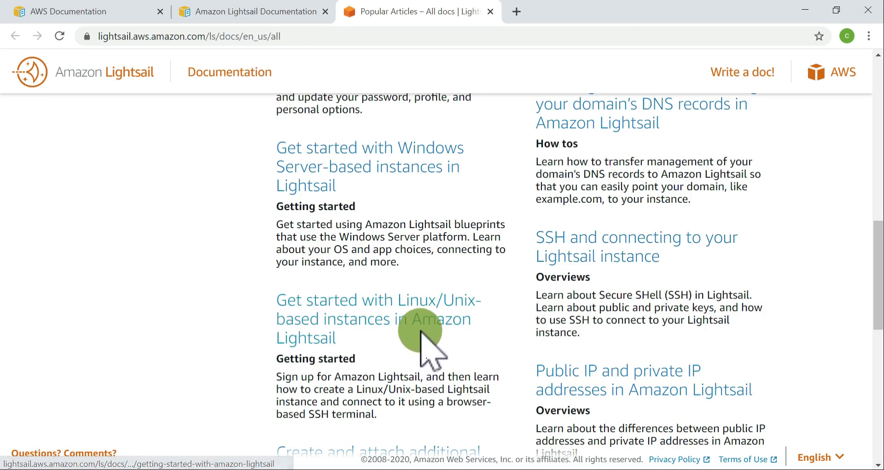
{"action": "scroll", "coordinate": [422, 322], "scroll_direction": "up", "scroll_amount": 4}
{"action": "scroll", "coordinate": [420, 214], "scroll_direction": "up", "scroll_amount": 3}
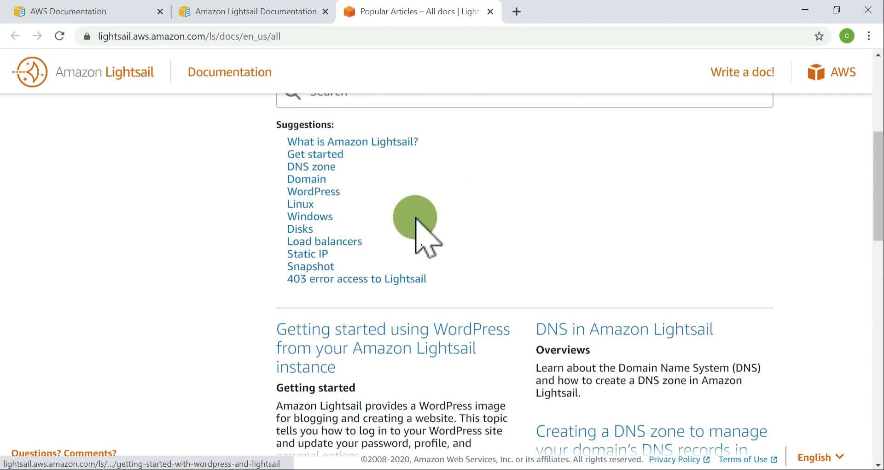
{"action": "scroll", "coordinate": [450, 322], "scroll_direction": "down", "scroll_amount": 1}
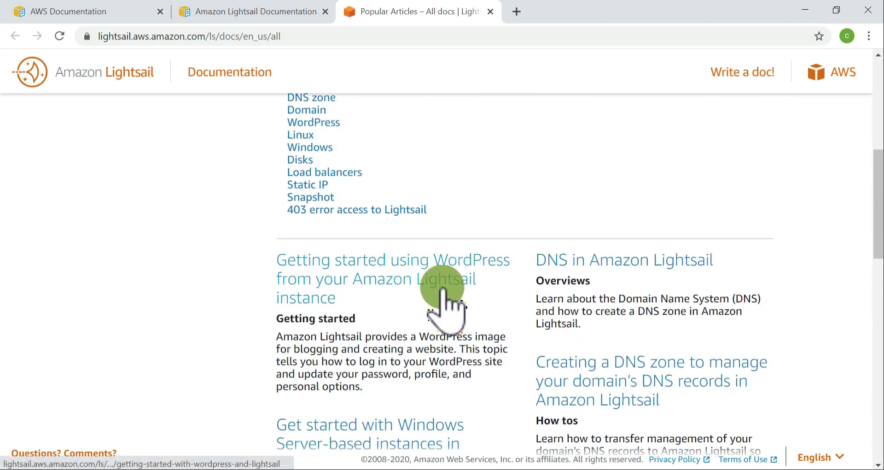
Open the "What is Amazon Lightsail?" article from the Lightsail docs' popular articles in a new tab and switch to it
{"action": "scroll", "coordinate": [447, 299], "scroll_direction": "down", "scroll_amount": 4}
{"action": "scroll", "coordinate": [449, 287], "scroll_direction": "down", "scroll_amount": 4}
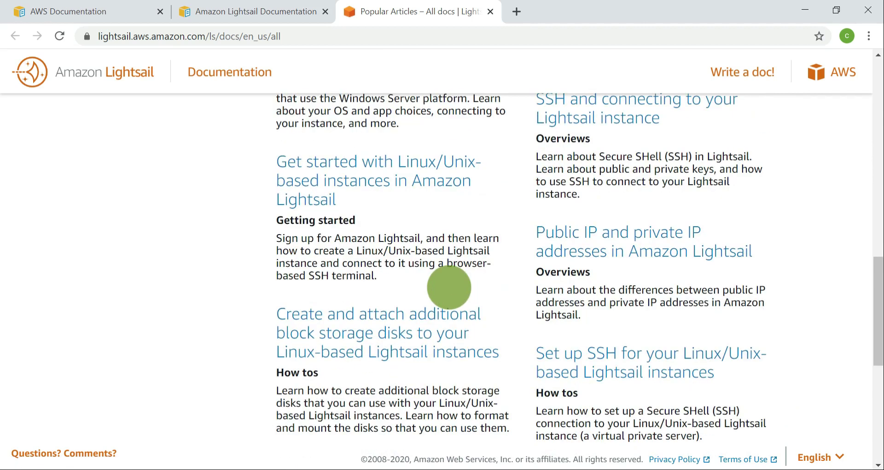
{"action": "scroll", "coordinate": [450, 276], "scroll_direction": "down", "scroll_amount": 4}
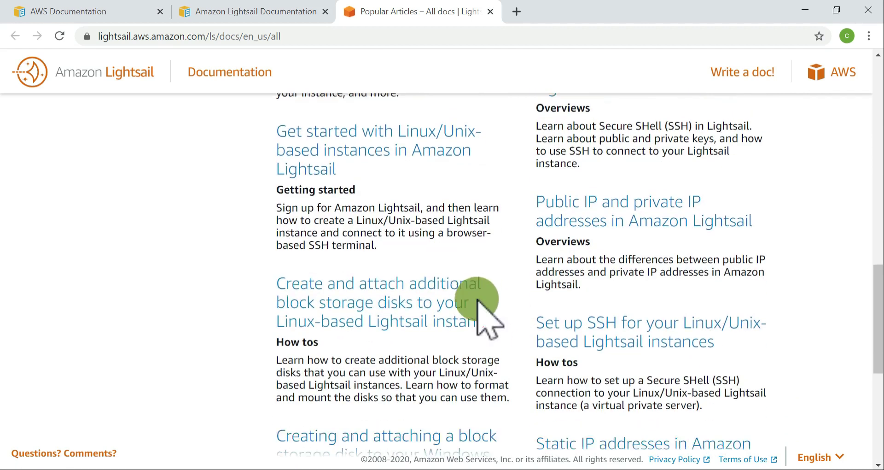
{"action": "scroll", "coordinate": [451, 279], "scroll_direction": "down", "scroll_amount": 3}
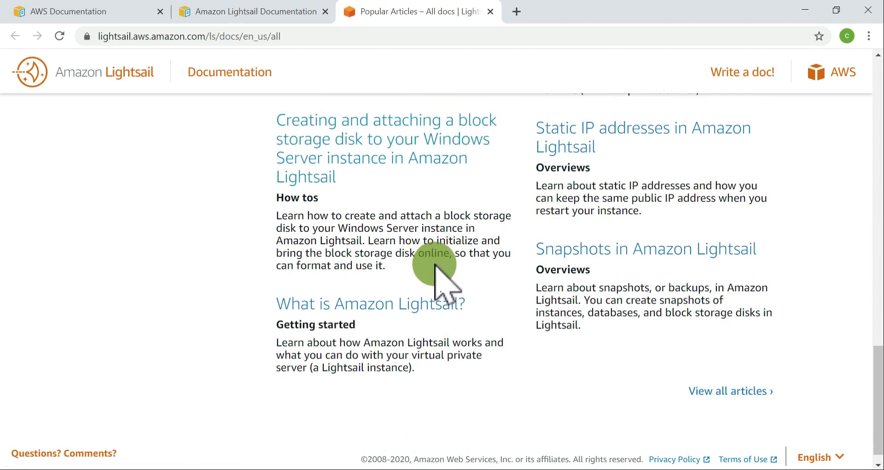
{"action": "left_click", "coordinate": [407, 305], "text": "ctrl"}
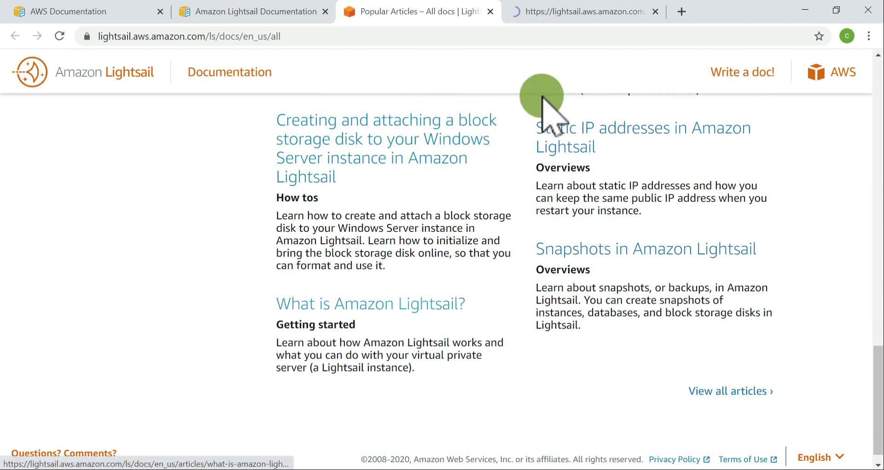
{"action": "left_click", "coordinate": [575, 9]}
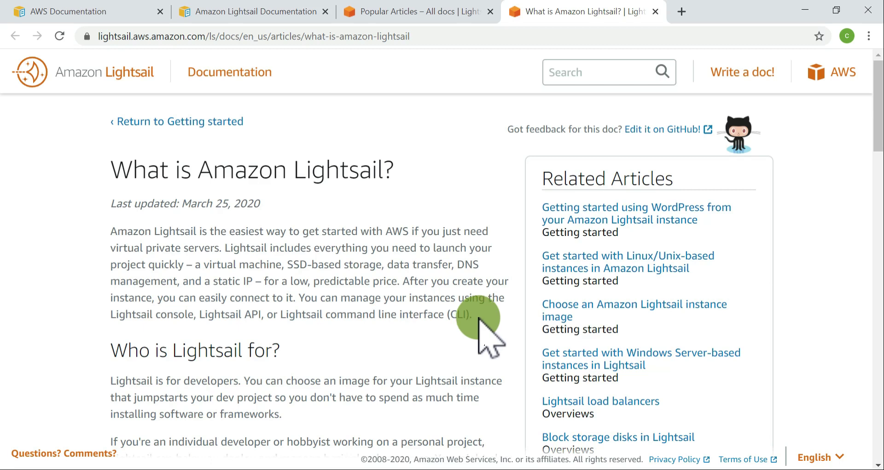
Read the article's introduction and "Who is Lightsail for?" section, focusing on the target audience and what Lightsail includes
{"action": "left_click_drag", "start_coordinate": [125, 380], "coordinate": [251, 379]}
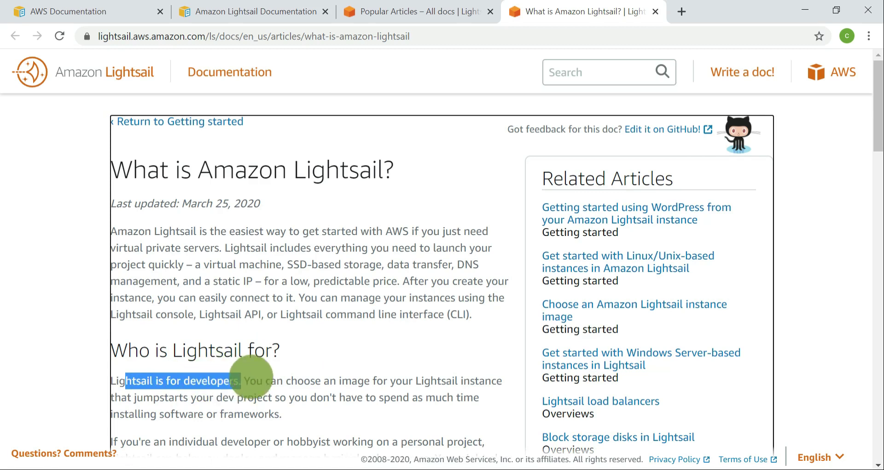
{"action": "left_click", "coordinate": [316, 392]}
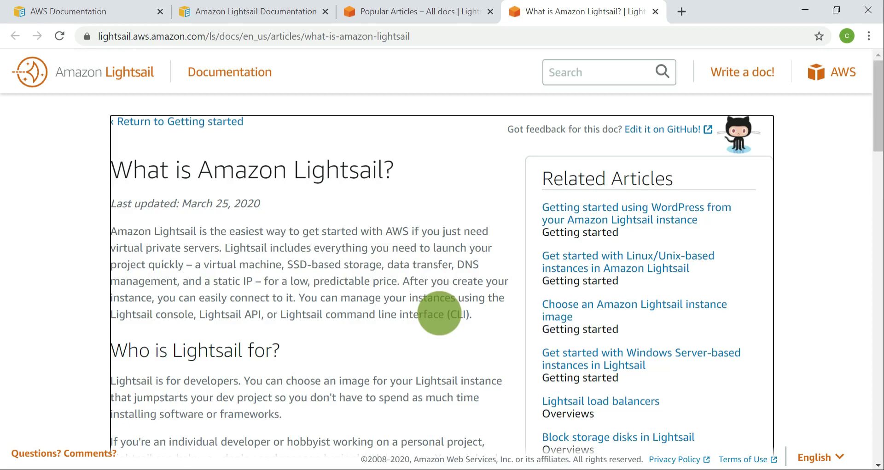
{"action": "scroll", "coordinate": [439, 311], "scroll_direction": "down", "scroll_amount": 3}
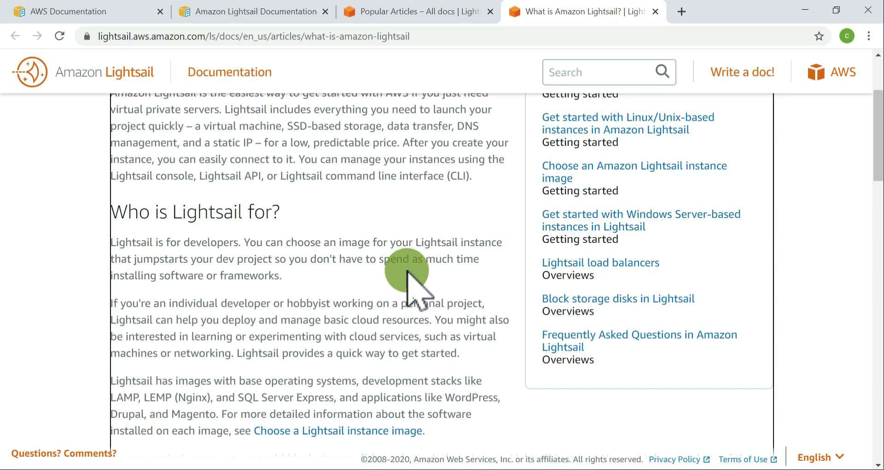
{"action": "scroll", "coordinate": [409, 281], "scroll_direction": "up", "scroll_amount": 3}
{"action": "scroll", "coordinate": [391, 310], "scroll_direction": "down", "scroll_amount": 3}
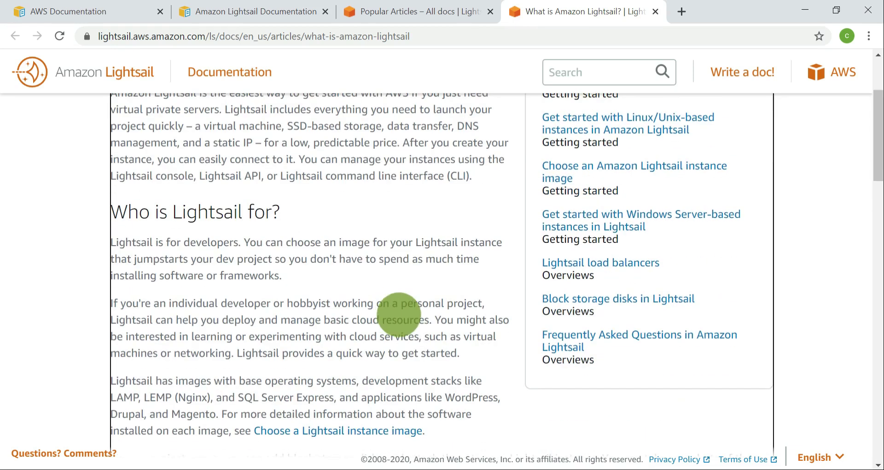
{"action": "scroll", "coordinate": [405, 308], "scroll_direction": "up", "scroll_amount": 2}
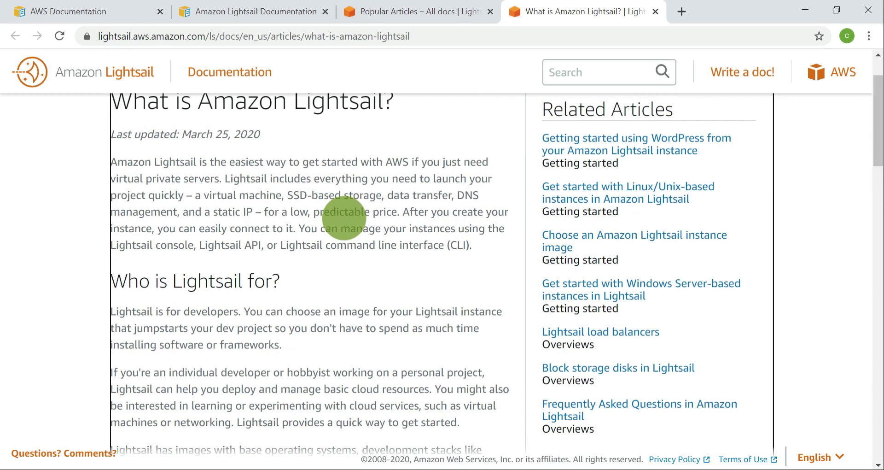
{"action": "left_click_drag", "start_coordinate": [243, 189], "coordinate": [268, 182]}
{"action": "left_click_drag", "start_coordinate": [331, 192], "coordinate": [335, 193]}
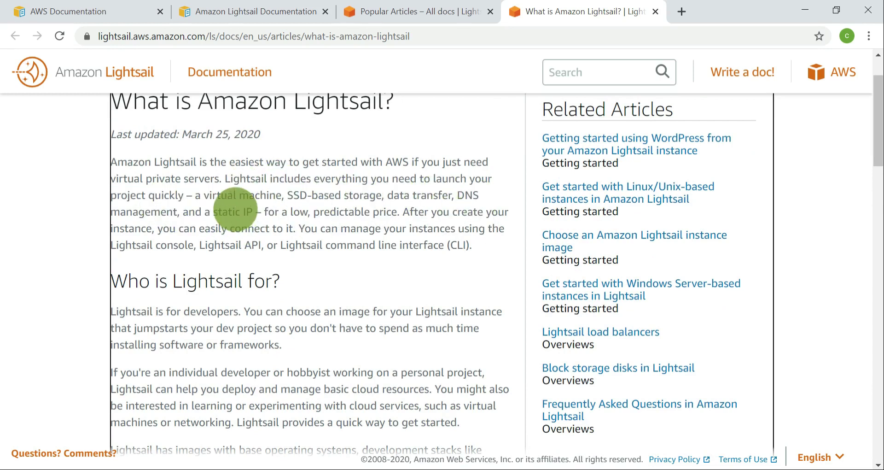
{"action": "left_click_drag", "start_coordinate": [337, 194], "coordinate": [393, 194]}
{"action": "left_click_drag", "start_coordinate": [451, 191], "coordinate": [464, 195]}
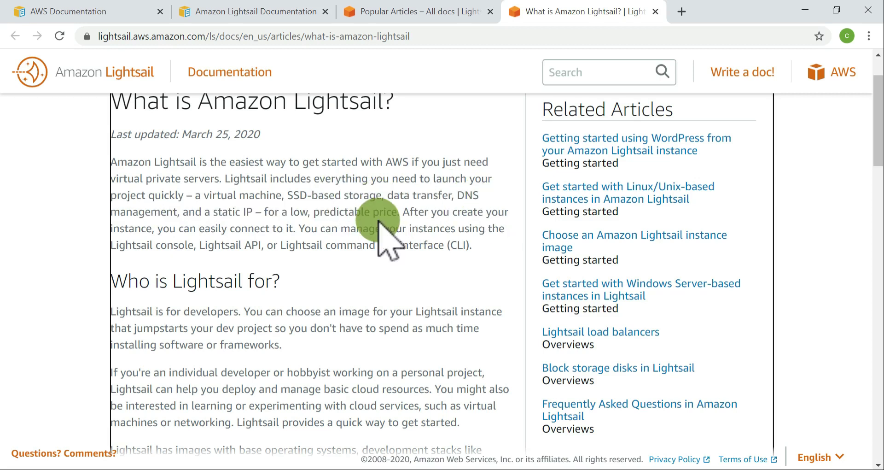
{"action": "scroll", "coordinate": [379, 220], "scroll_direction": "up", "scroll_amount": 2}
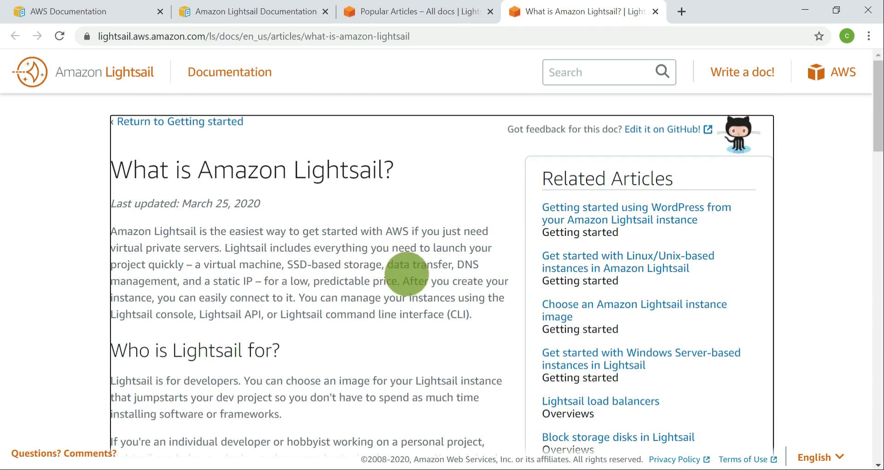
Examine the article's lists of operating systems, CMS applications, e-commerce and project management applications, and development stacks
{"action": "scroll", "coordinate": [410, 279], "scroll_direction": "down", "scroll_amount": 10}
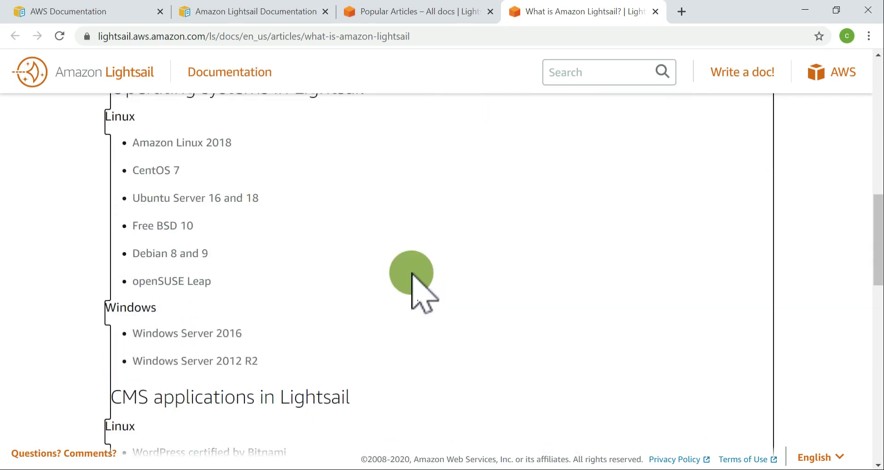
{"action": "scroll", "coordinate": [412, 273], "scroll_direction": "down", "scroll_amount": 10}
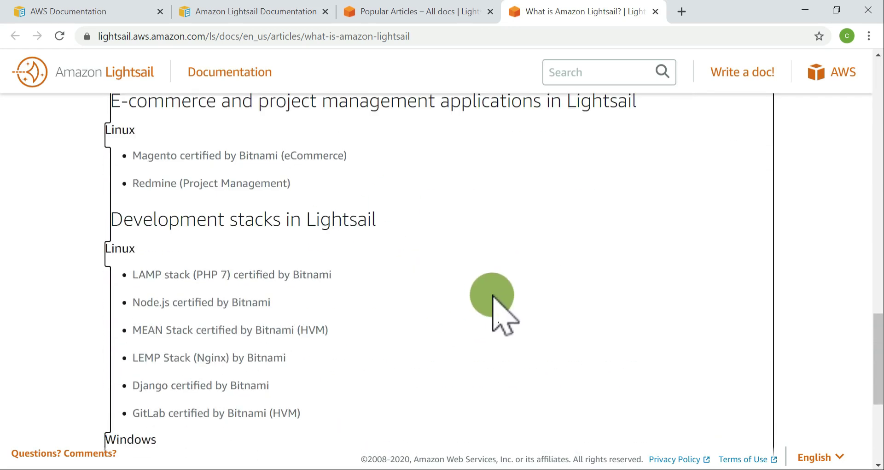
{"action": "scroll", "coordinate": [492, 294], "scroll_direction": "down", "scroll_amount": 5}
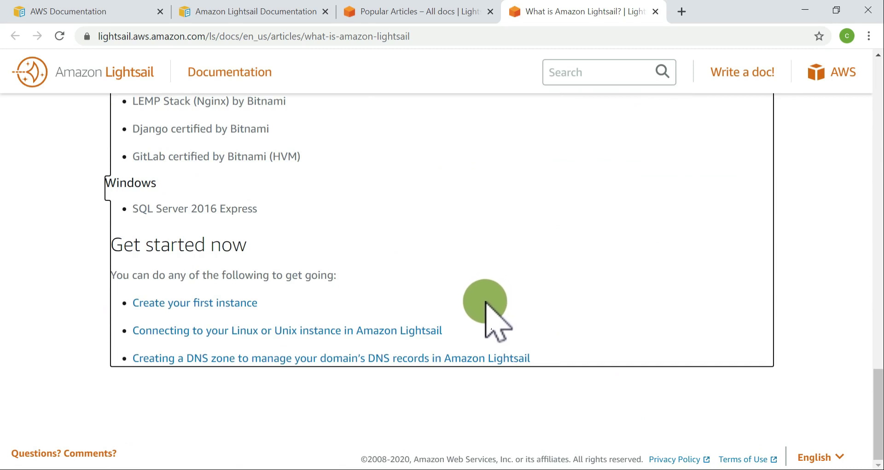
{"action": "scroll", "coordinate": [482, 305], "scroll_direction": "up", "scroll_amount": 5}
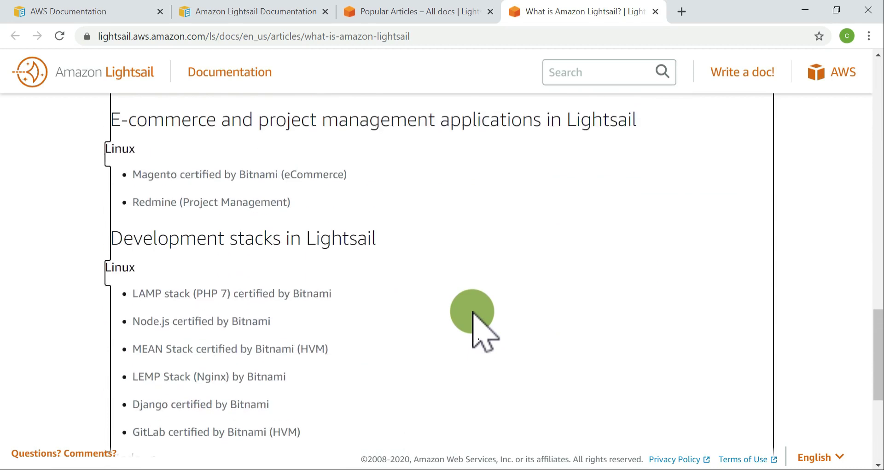
{"action": "scroll", "coordinate": [473, 312], "scroll_direction": "up", "scroll_amount": 4}
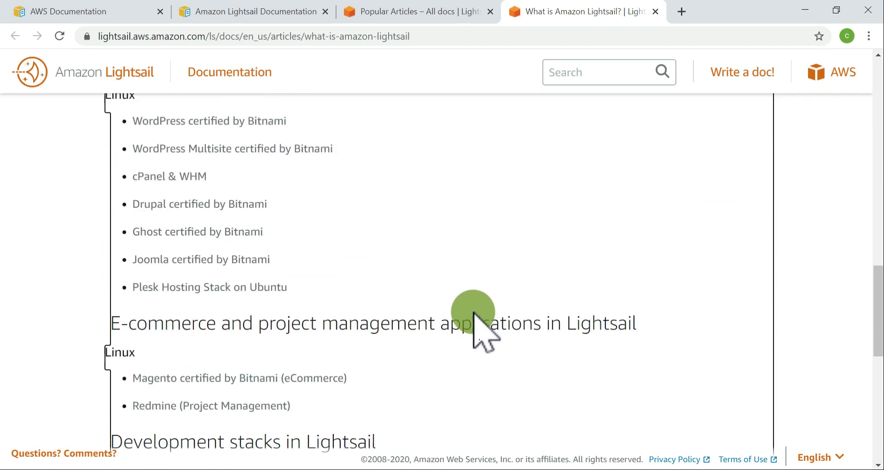
{"action": "scroll", "coordinate": [468, 317], "scroll_direction": "up", "scroll_amount": 3}
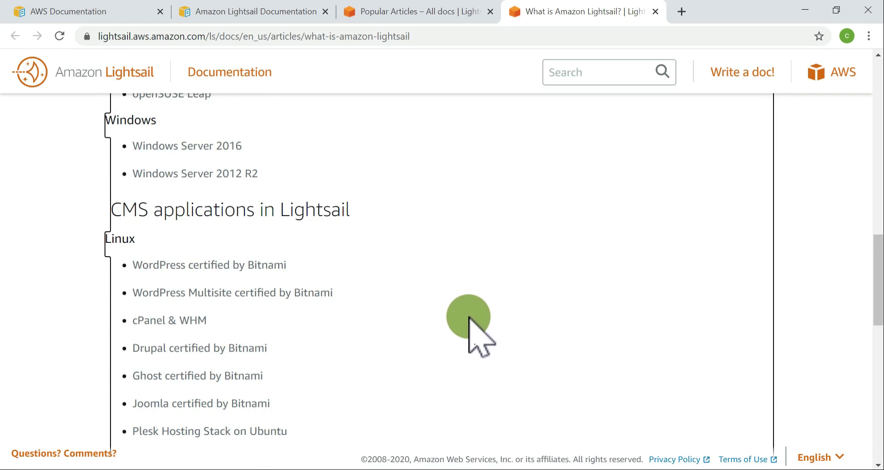
{"action": "scroll", "coordinate": [469, 316], "scroll_direction": "up", "scroll_amount": 12}
Review the introduction again and the paragraphs on block storage disks, snapshots, VPC peering and load balancers
{"action": "left_click_drag", "start_coordinate": [321, 248], "coordinate": [411, 380]}
{"action": "left_click", "coordinate": [431, 291]}
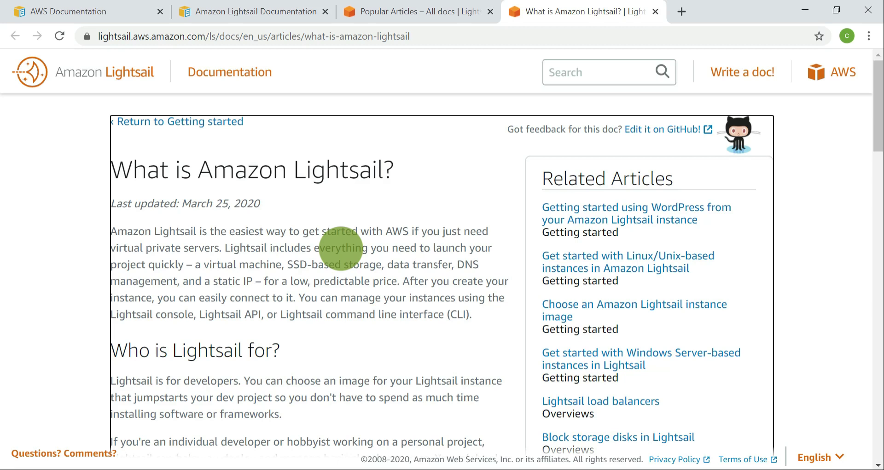
{"action": "scroll", "coordinate": [352, 258], "scroll_direction": "down", "scroll_amount": 3}
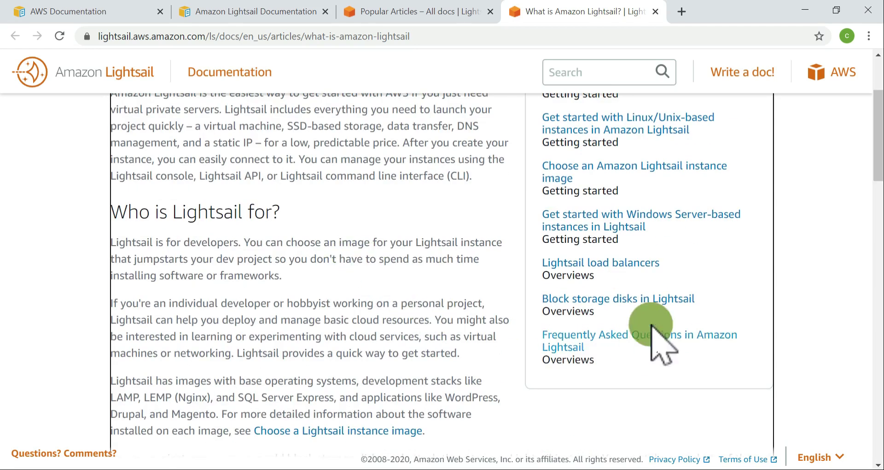
{"action": "scroll", "coordinate": [416, 243], "scroll_direction": "down", "scroll_amount": 7}
{"action": "left_click_drag", "start_coordinate": [433, 286], "coordinate": [391, 283]}
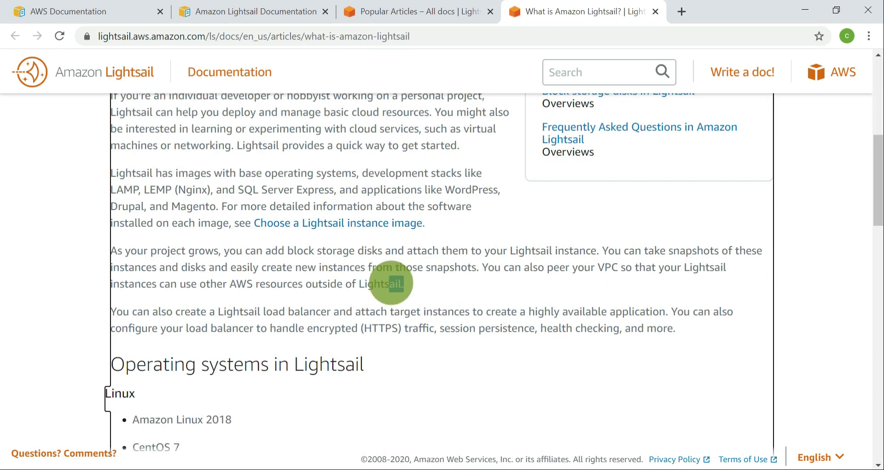
{"action": "left_click", "coordinate": [531, 324]}
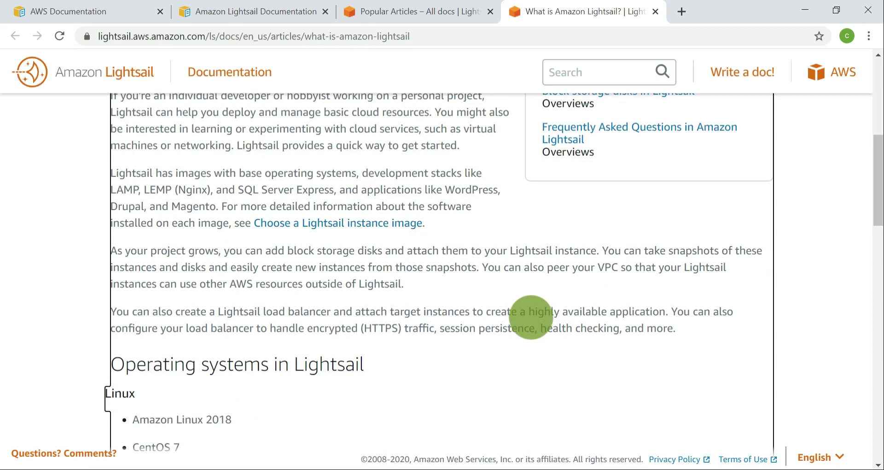
{"action": "scroll", "coordinate": [530, 322], "scroll_direction": "down", "scroll_amount": 3}
{"action": "scroll", "coordinate": [530, 323], "scroll_direction": "down", "scroll_amount": 5}
{"action": "scroll", "coordinate": [533, 346], "scroll_direction": "up", "scroll_amount": 15}
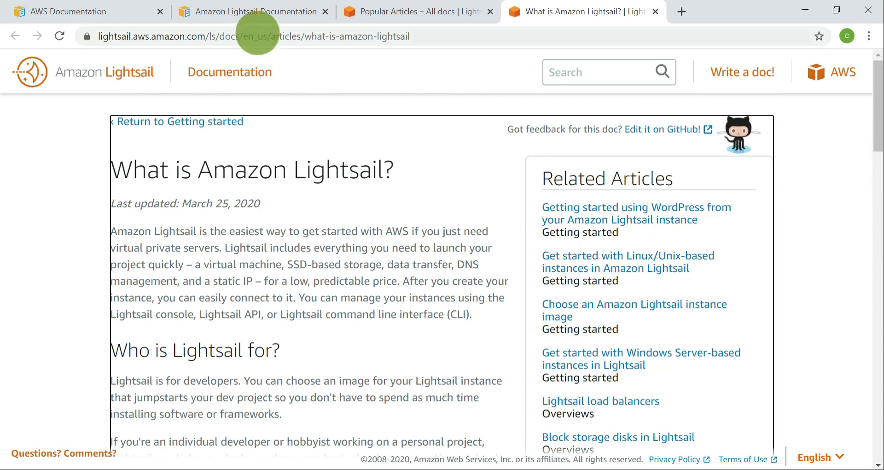
Look through the Related Articles list beside the "What is Amazon Lightsail?" article
{"action": "left_click_drag", "start_coordinate": [598, 179], "coordinate": [673, 180]}
{"action": "scroll", "coordinate": [640, 233], "scroll_direction": "down", "scroll_amount": 3}
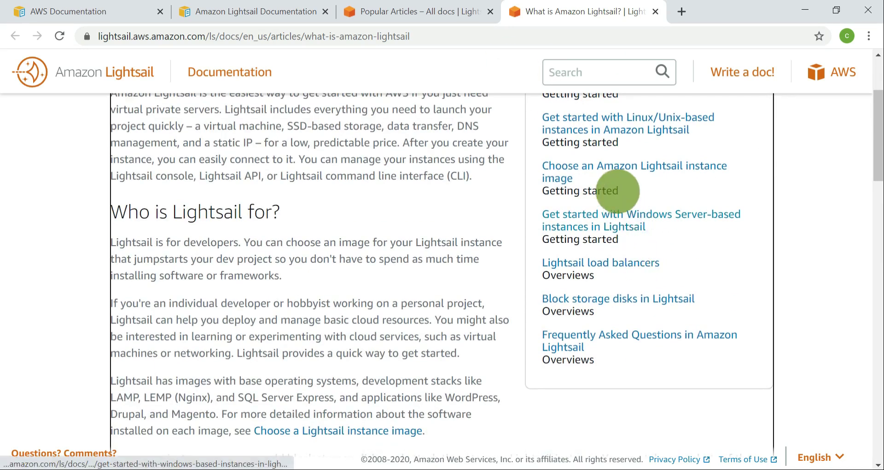
{"action": "scroll", "coordinate": [626, 163], "scroll_direction": "up", "scroll_amount": 3}
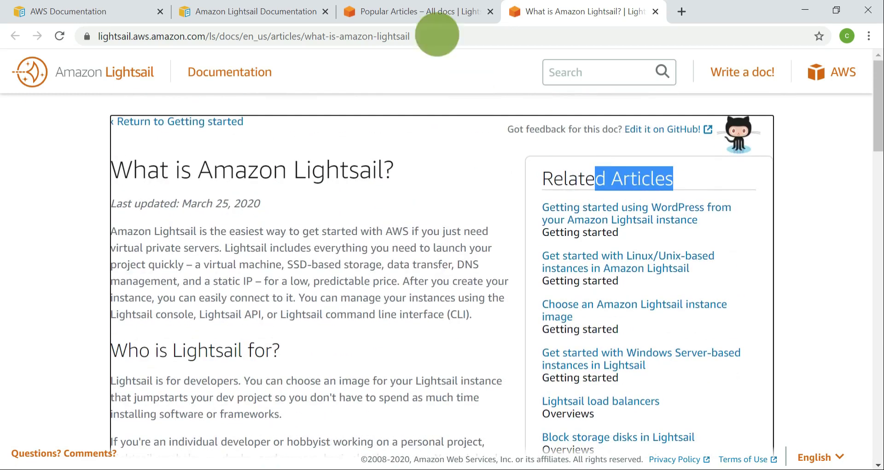
Open "Getting started using WordPress from your Amazon Lightsail instance" from the Lightsail docs in a new tab and close the "What is Amazon Lightsail?" article
{"action": "left_click", "coordinate": [430, 12]}
{"action": "scroll", "coordinate": [405, 184], "scroll_direction": "down", "scroll_amount": 5}
{"action": "scroll", "coordinate": [415, 212], "scroll_direction": "up", "scroll_amount": 10}
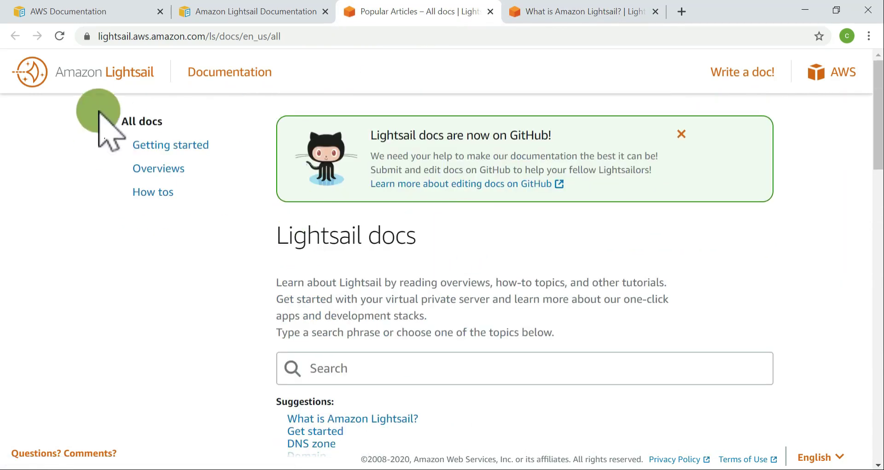
{"action": "scroll", "coordinate": [365, 217], "scroll_direction": "down", "scroll_amount": 9}
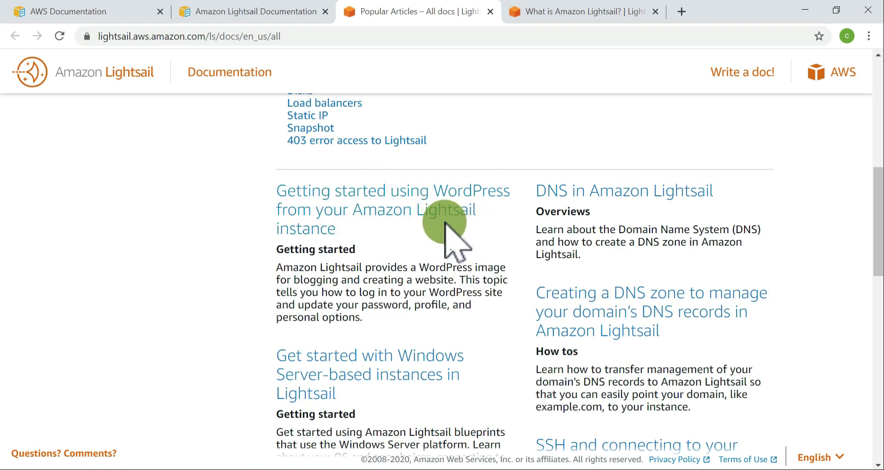
{"action": "left_click", "coordinate": [365, 213], "text": "ctrl"}
{"action": "left_click", "coordinate": [563, 11]}
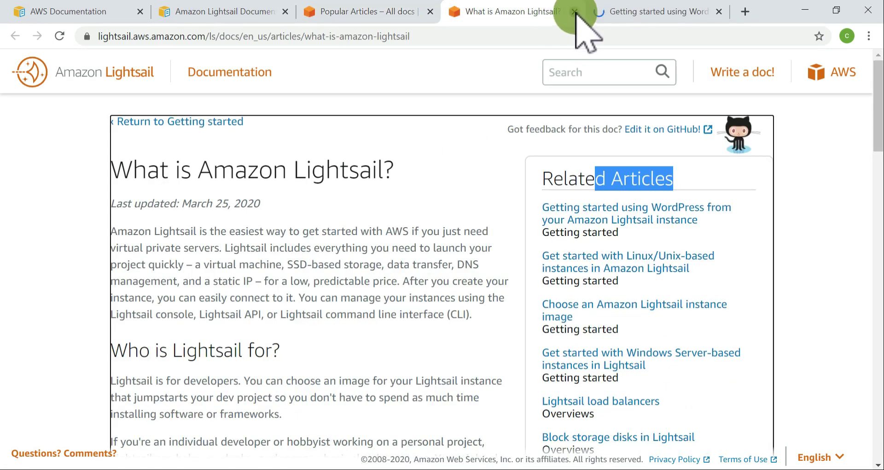
{"action": "left_click", "coordinate": [574, 12]}
Examine the WordPress article's instructions for logging in to the blog, retrieving the application password and updating the profile
{"action": "scroll", "coordinate": [528, 267], "scroll_direction": "down", "scroll_amount": 5}
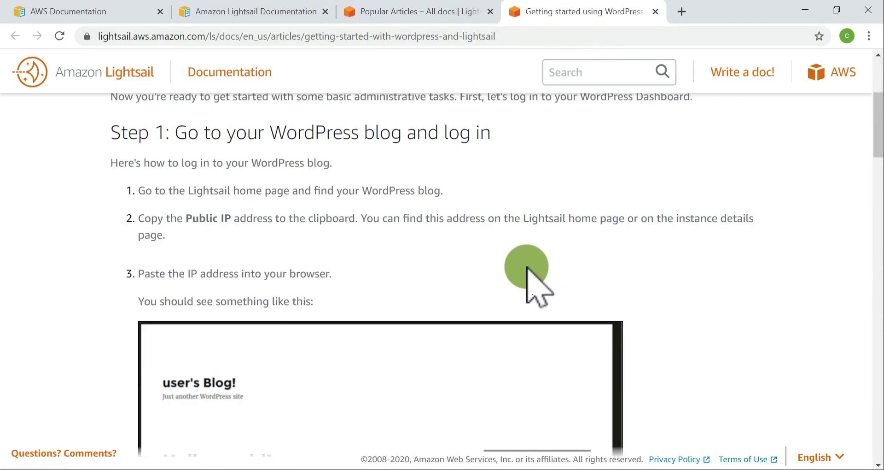
{"action": "scroll", "coordinate": [528, 274], "scroll_direction": "down", "scroll_amount": 7}
{"action": "scroll", "coordinate": [557, 299], "scroll_direction": "up", "scroll_amount": 7}
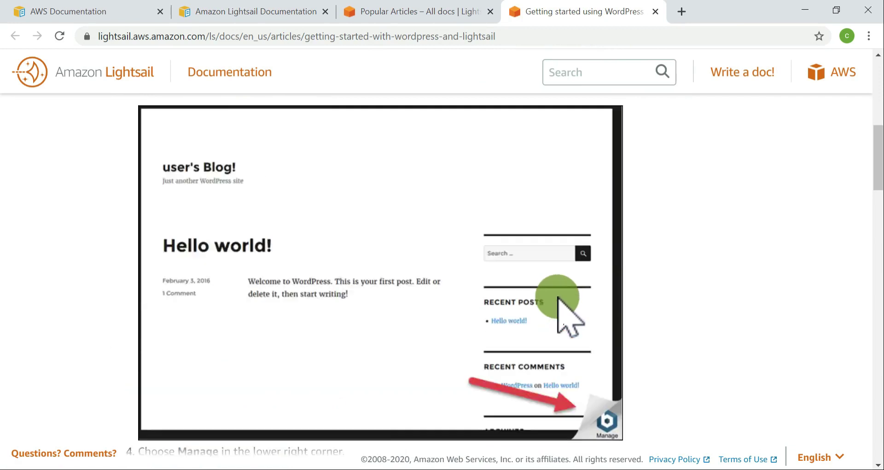
{"action": "scroll", "coordinate": [557, 300], "scroll_direction": "up", "scroll_amount": 5}
{"action": "scroll", "coordinate": [560, 298], "scroll_direction": "down", "scroll_amount": 15}
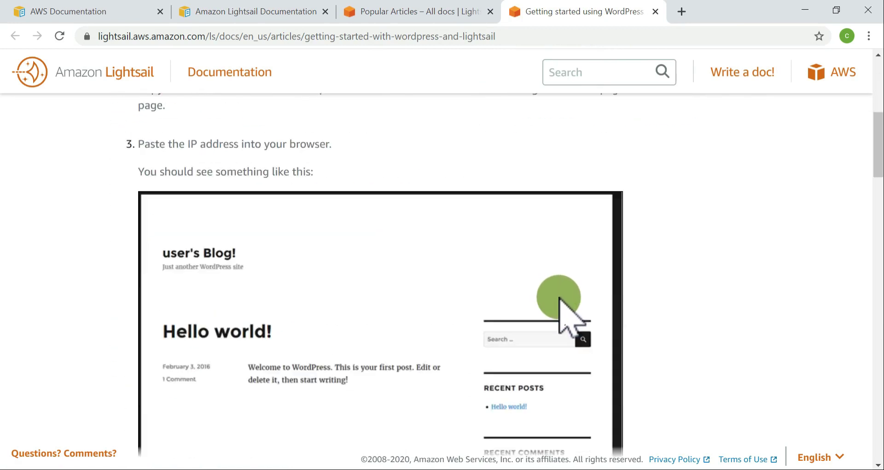
{"action": "scroll", "coordinate": [558, 298], "scroll_direction": "down", "scroll_amount": 15}
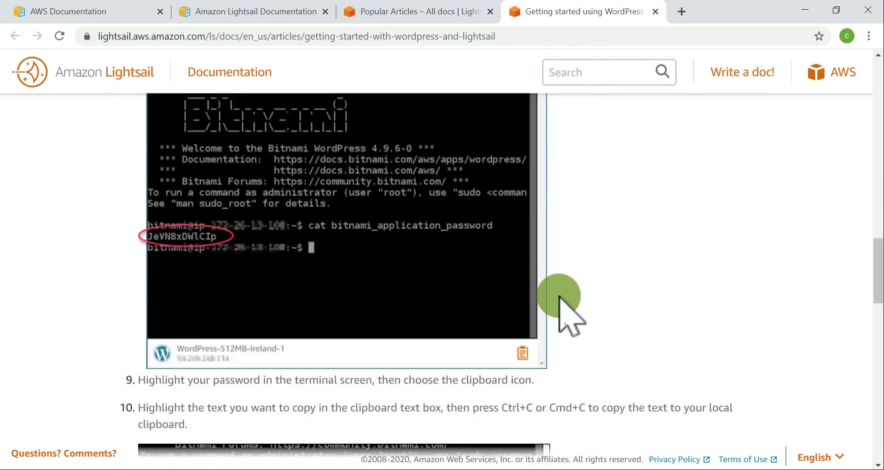
{"action": "scroll", "coordinate": [560, 295], "scroll_direction": "down", "scroll_amount": 2}
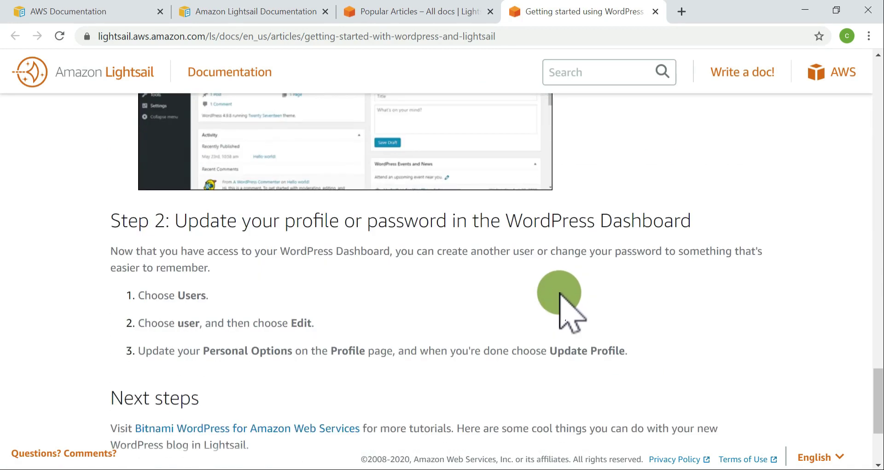
{"action": "scroll", "coordinate": [560, 295], "scroll_direction": "down", "scroll_amount": 4}
{"action": "scroll", "coordinate": [566, 299], "scroll_direction": "up", "scroll_amount": 20}
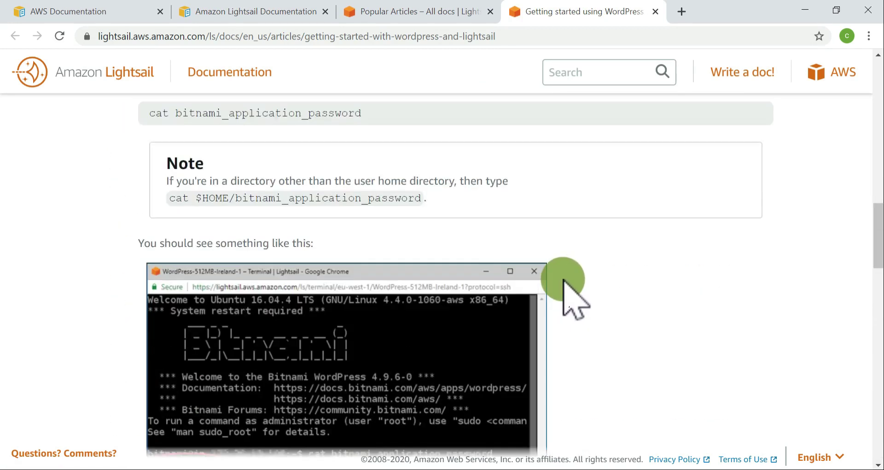
Open the "Get started with Linux/Unix-based instances in Amazon Lightsail" article from the Popular Articles list in a new tab
{"action": "scroll", "coordinate": [566, 286], "scroll_direction": "up", "scroll_amount": 5}
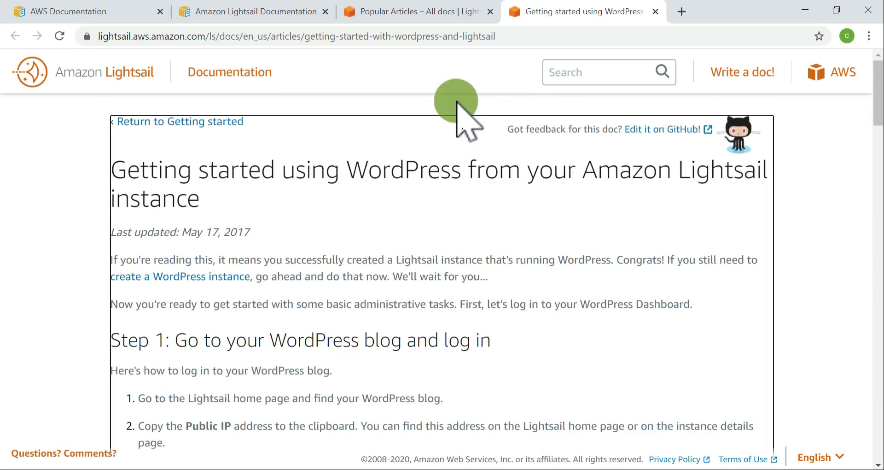
{"action": "left_click", "coordinate": [419, 12]}
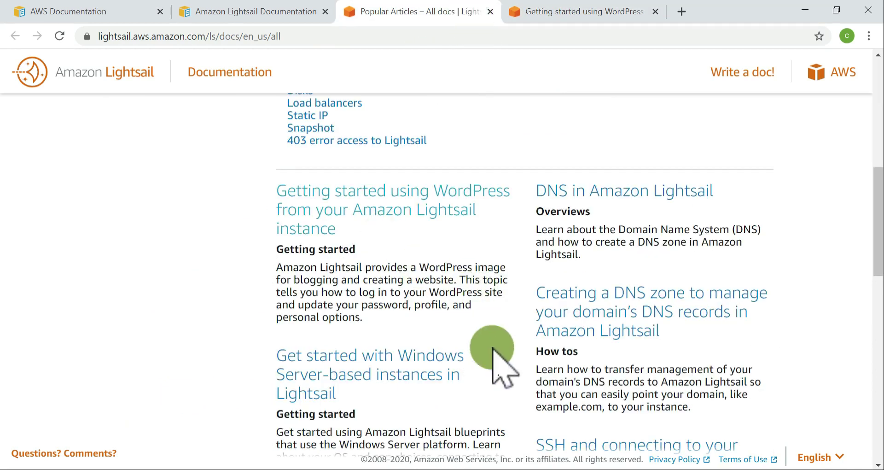
{"action": "scroll", "coordinate": [466, 354], "scroll_direction": "down", "scroll_amount": 2}
{"action": "scroll", "coordinate": [465, 355], "scroll_direction": "down", "scroll_amount": 4}
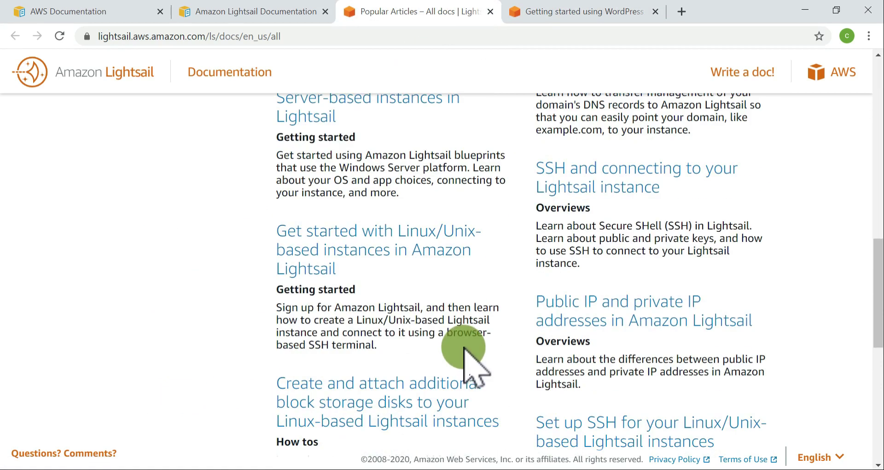
{"action": "middle_click", "coordinate": [356, 251]}
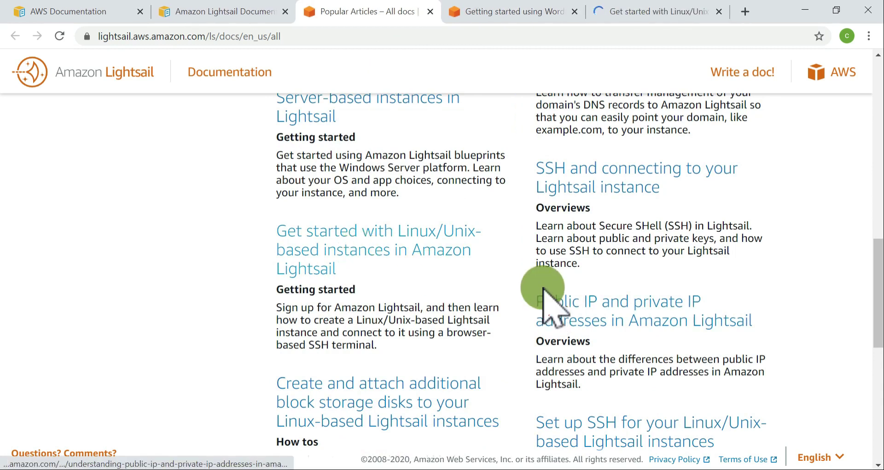
Look through the block storage, SSH, static IP and snapshot articles further down the Popular Articles list
{"action": "scroll", "coordinate": [445, 353], "scroll_direction": "down", "scroll_amount": 3}
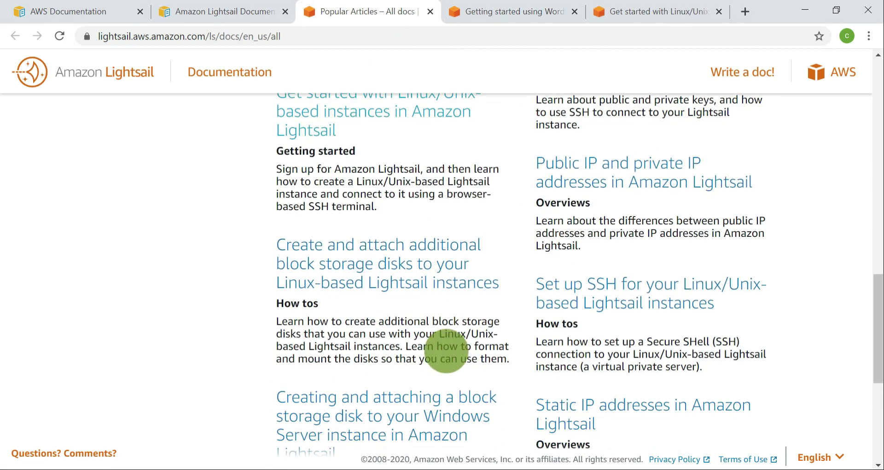
{"action": "scroll", "coordinate": [470, 336], "scroll_direction": "down", "scroll_amount": 5}
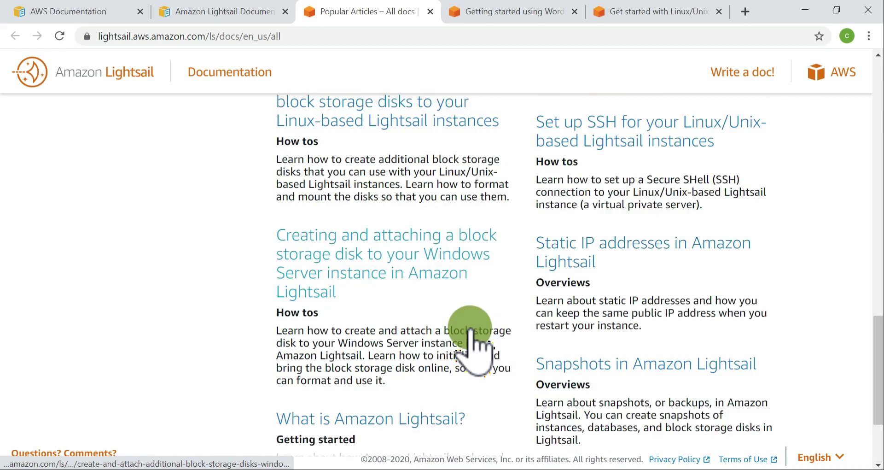
{"action": "scroll", "coordinate": [474, 331], "scroll_direction": "up", "scroll_amount": 5}
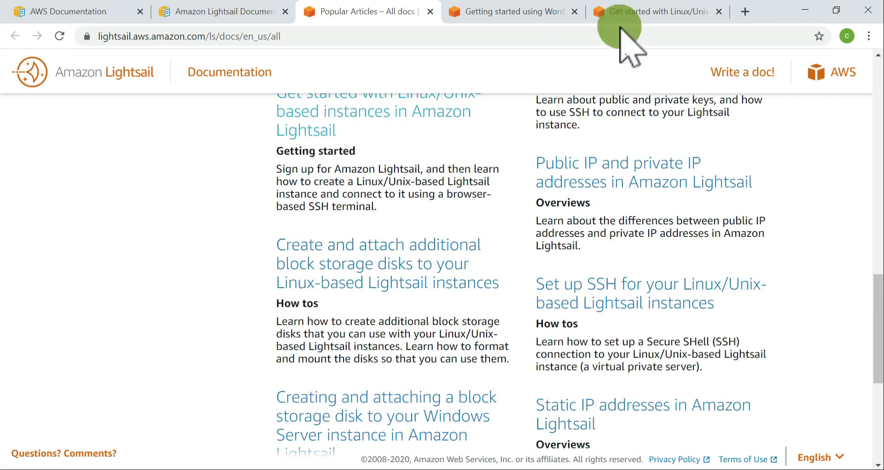
Skim the Linux/Unix getting-started article, including its section on creating a Linux-based instance
{"action": "left_click", "coordinate": [619, 18]}
{"action": "scroll", "coordinate": [444, 221], "scroll_direction": "down", "scroll_amount": 6}
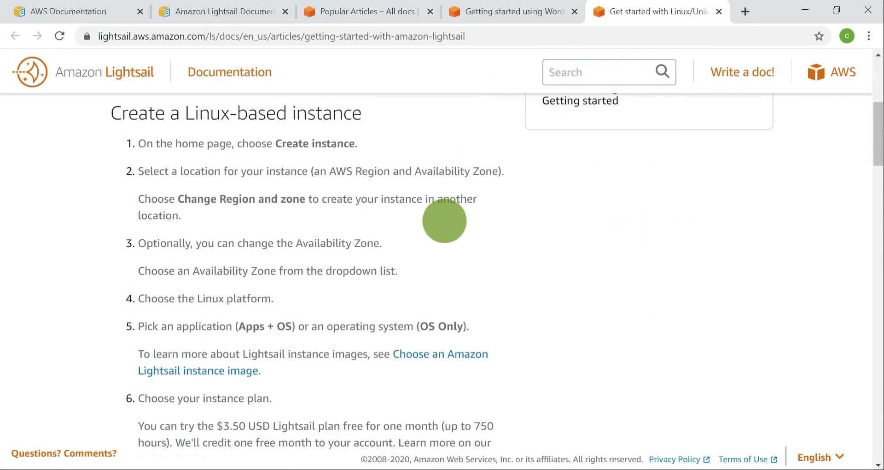
{"action": "scroll", "coordinate": [460, 240], "scroll_direction": "down", "scroll_amount": 4}
{"action": "scroll", "coordinate": [454, 237], "scroll_direction": "up", "scroll_amount": 10}
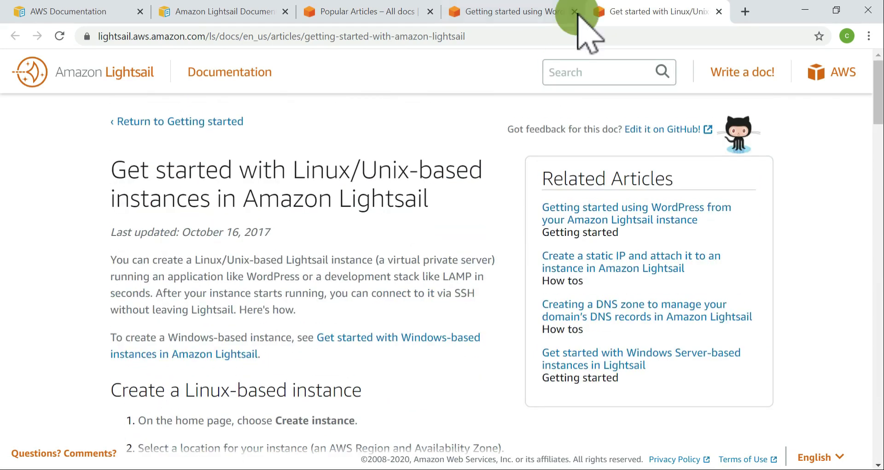
Close the WordPress getting-started article and return to the Popular Articles list
{"action": "left_click", "coordinate": [529, 16]}
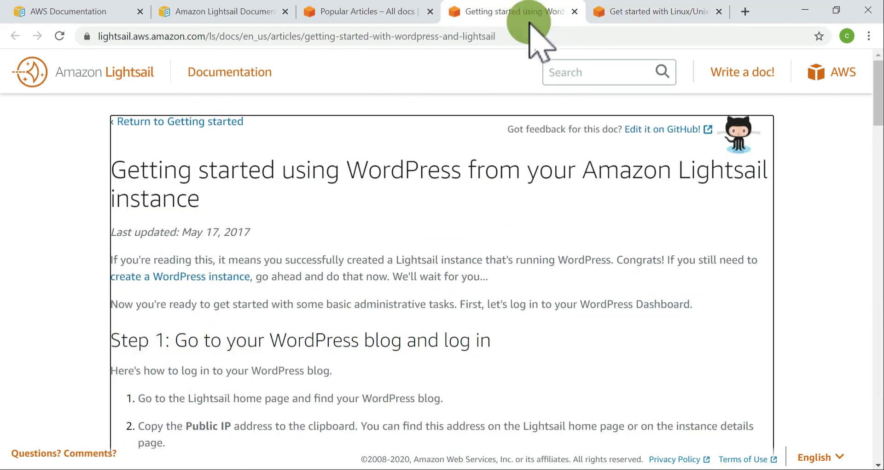
{"action": "left_click", "coordinate": [574, 12]}
{"action": "left_click", "coordinate": [426, 13]}
Review the Popular Articles list again and highlight the title of the Linux/Unix getting-started article
{"action": "scroll", "coordinate": [316, 134], "scroll_direction": "up", "scroll_amount": 15}
{"action": "scroll", "coordinate": [419, 262], "scroll_direction": "down", "scroll_amount": 10}
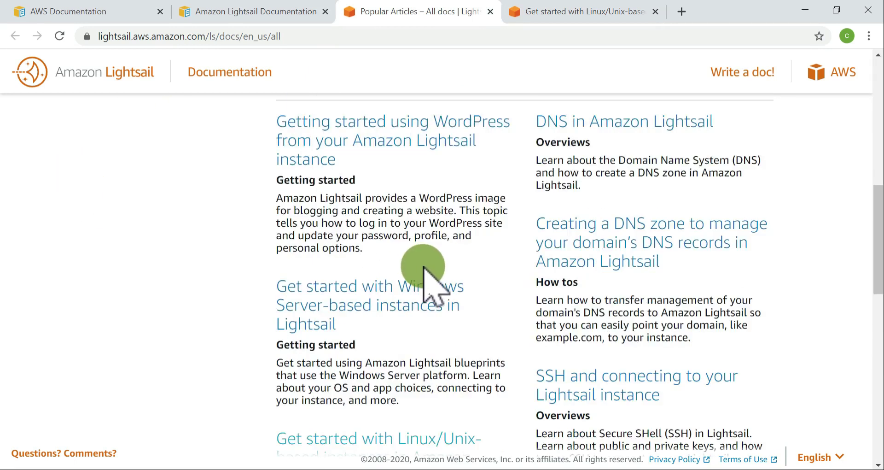
{"action": "scroll", "coordinate": [423, 271], "scroll_direction": "down", "scroll_amount": 6}
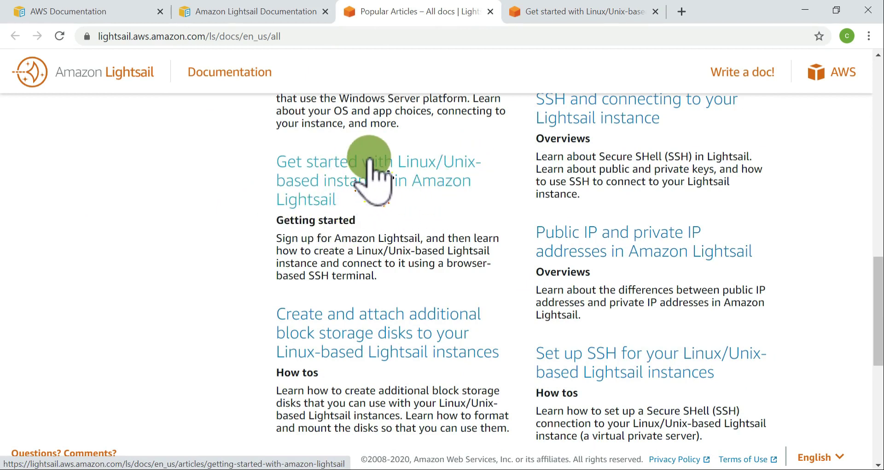
{"action": "left_click_drag", "start_coordinate": [484, 136], "coordinate": [442, 198]}
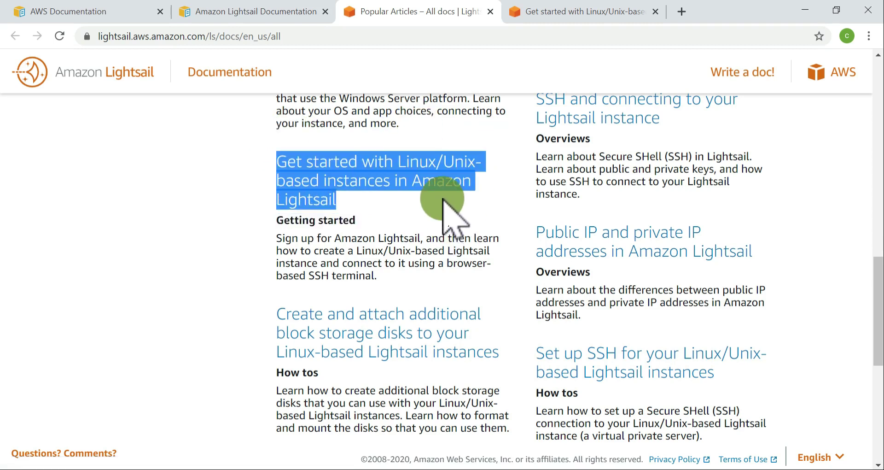
Examine the "Create a Linux-based instance" instructions in the Linux/Unix article and highlight the "Create instance" wording
{"action": "left_click", "coordinate": [587, 14]}
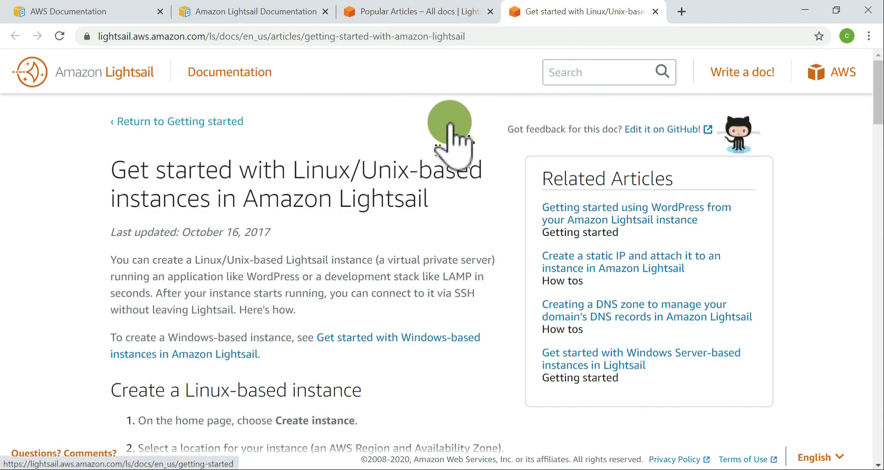
{"action": "scroll", "coordinate": [430, 258], "scroll_direction": "down", "scroll_amount": 5}
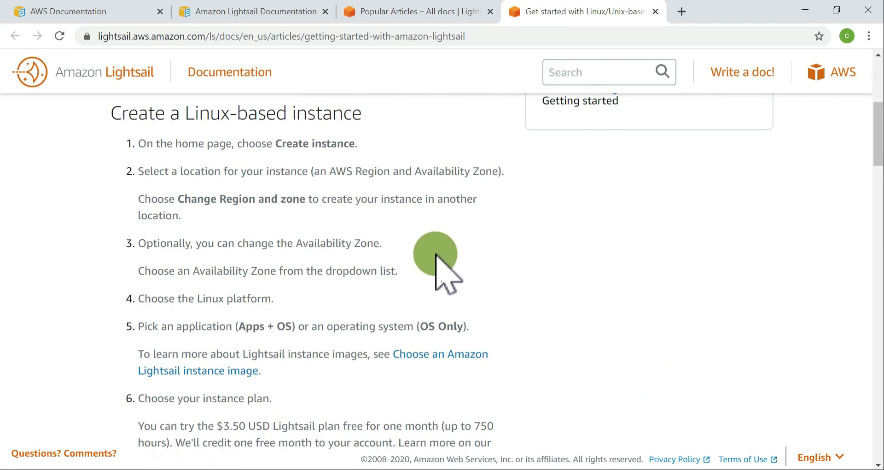
{"action": "scroll", "coordinate": [435, 255], "scroll_direction": "up", "scroll_amount": 3}
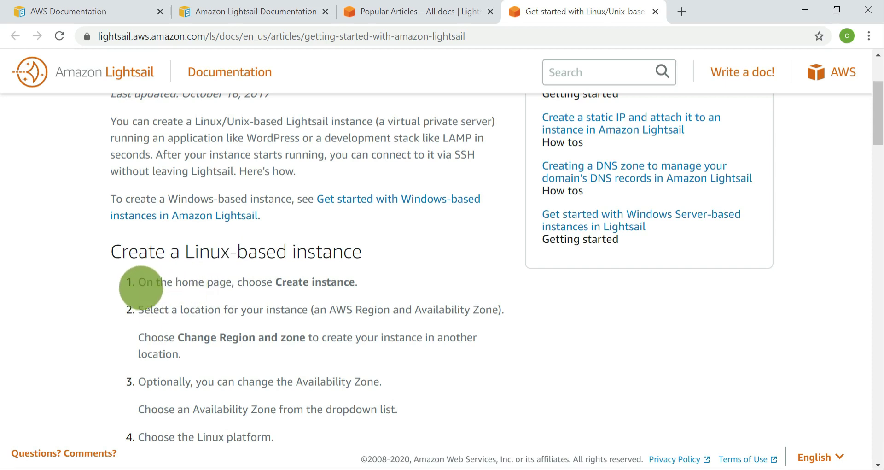
{"action": "left_click_drag", "start_coordinate": [292, 281], "coordinate": [349, 279]}
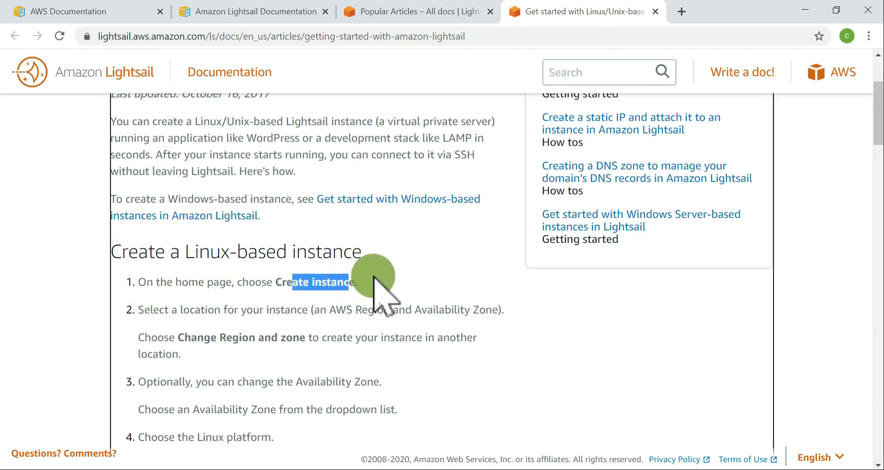
Switch to the AWS Management Console window, open Lightsail from the Compute services and close the Google search tab
{"action": "left_click", "coordinate": [361, 469]}
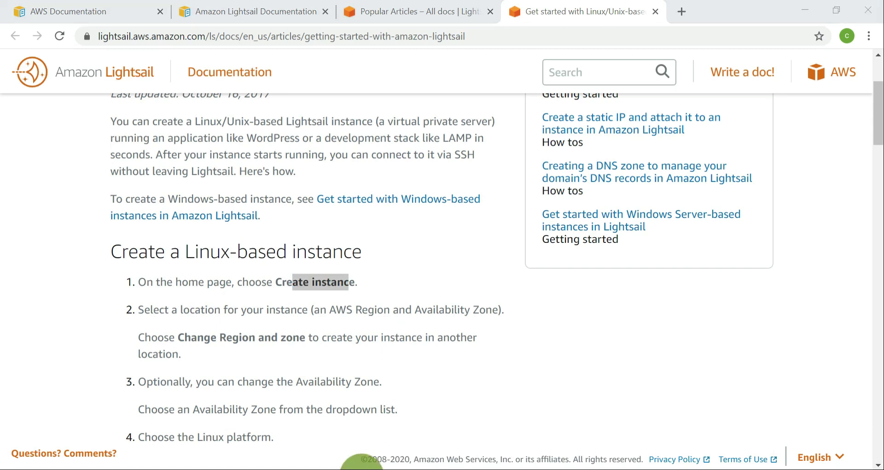
{"action": "left_click", "coordinate": [444, 425]}
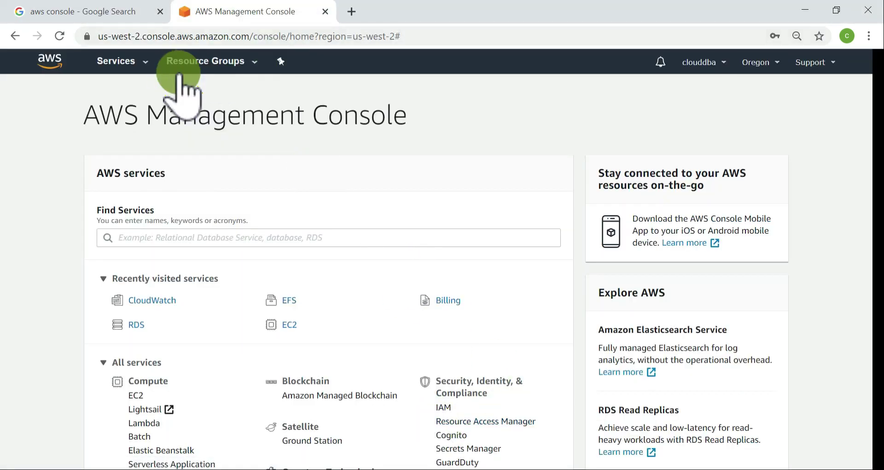
{"action": "left_click", "coordinate": [140, 62]}
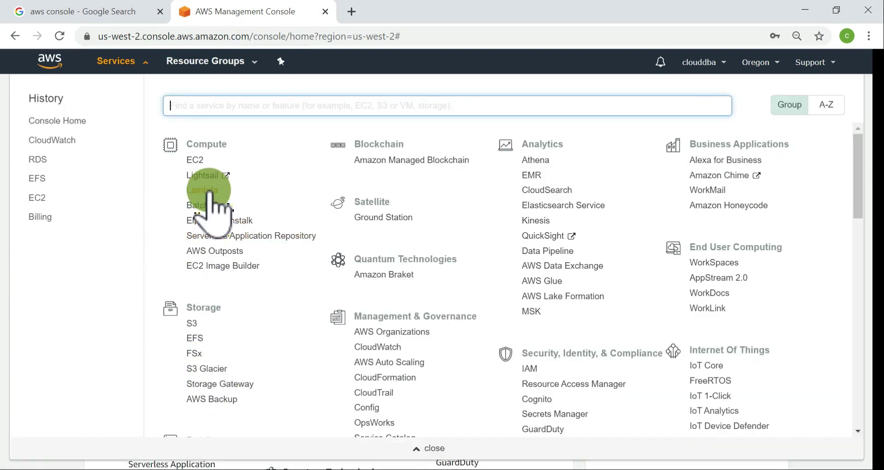
{"action": "left_click", "coordinate": [204, 175]}
{"action": "left_click", "coordinate": [449, 12]}
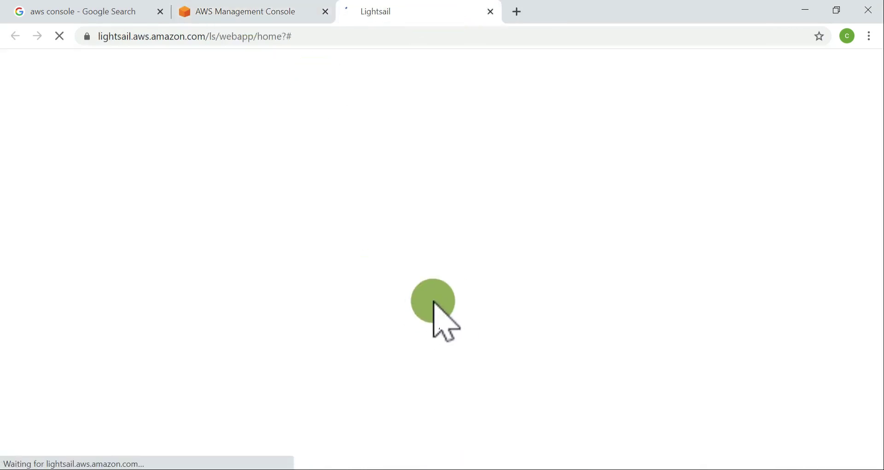
{"action": "left_click", "coordinate": [161, 12]}
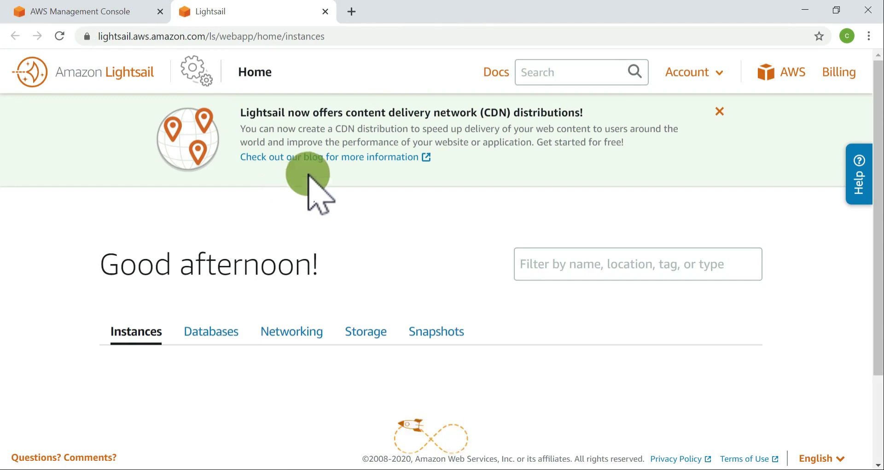
Check Lightsail's place under Compute on the AWS Management Console home page, and return to the Lightsail home page
{"action": "left_click", "coordinate": [119, 14]}
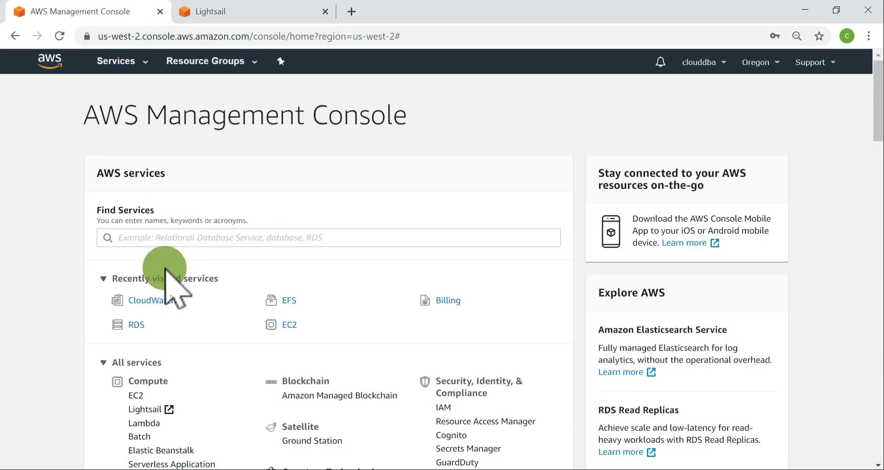
{"action": "scroll", "coordinate": [174, 290], "scroll_direction": "down", "scroll_amount": 3}
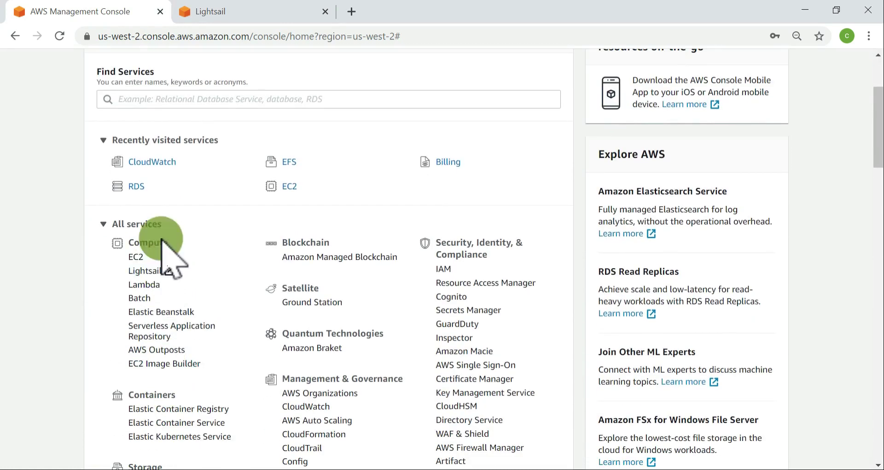
{"action": "left_click", "coordinate": [248, 13]}
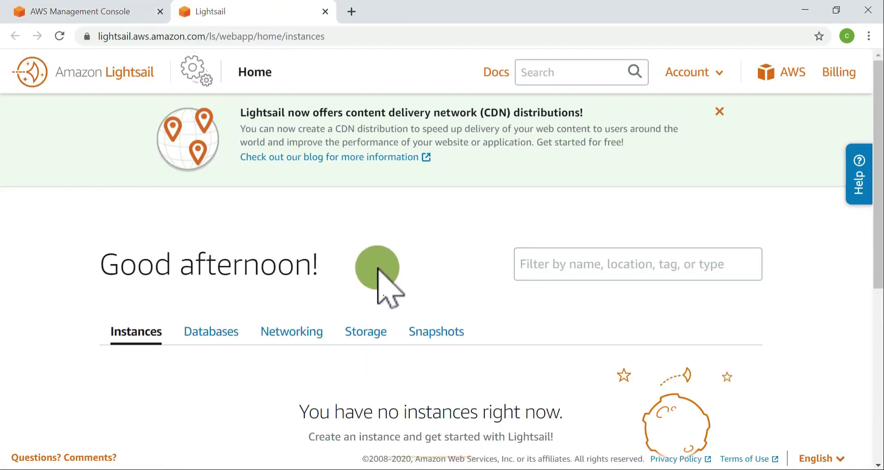
Look over the Instances, Networking, Storage and Snapshots sections of the Lightsail home page, ending back on Instances
{"action": "scroll", "coordinate": [404, 260], "scroll_direction": "down", "scroll_amount": 2}
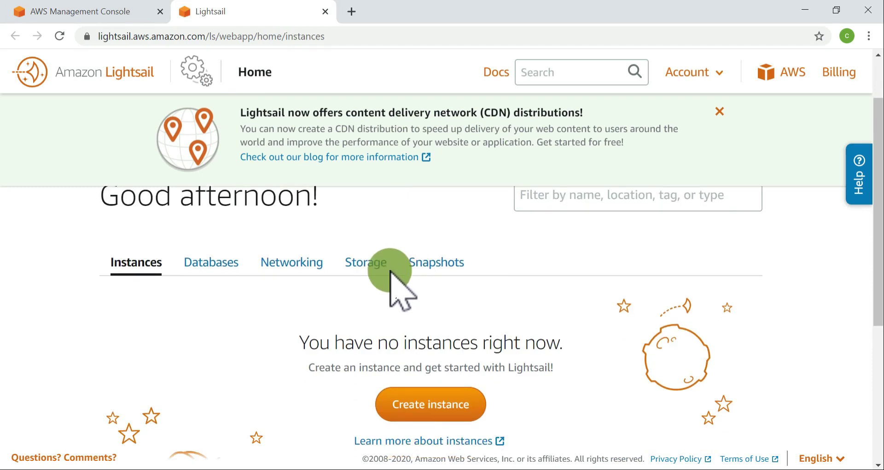
{"action": "scroll", "coordinate": [296, 290], "scroll_direction": "down", "scroll_amount": 2}
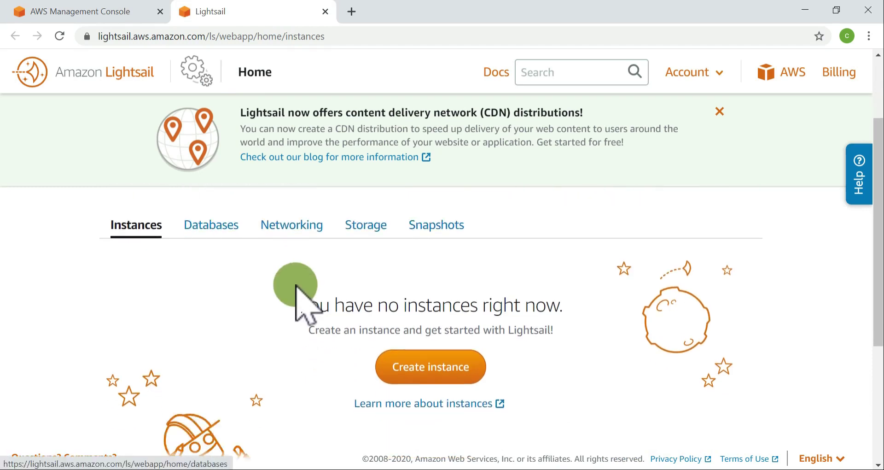
{"action": "scroll", "coordinate": [276, 271], "scroll_direction": "up", "scroll_amount": 4}
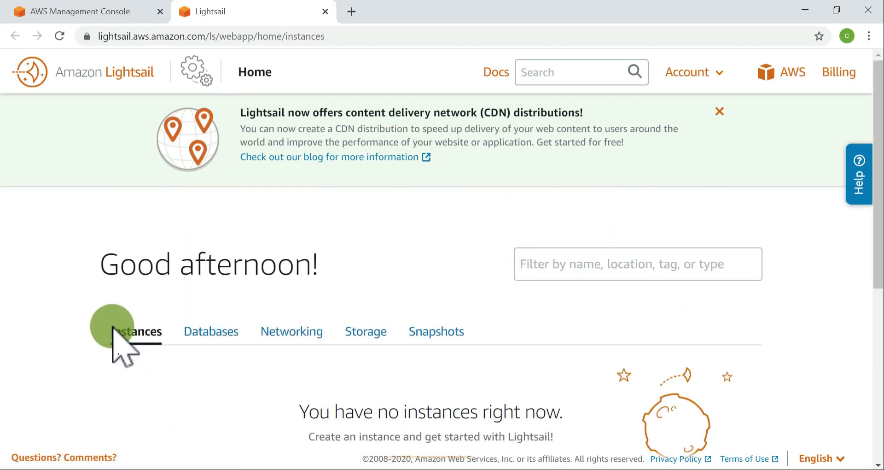
{"action": "left_click", "coordinate": [303, 330]}
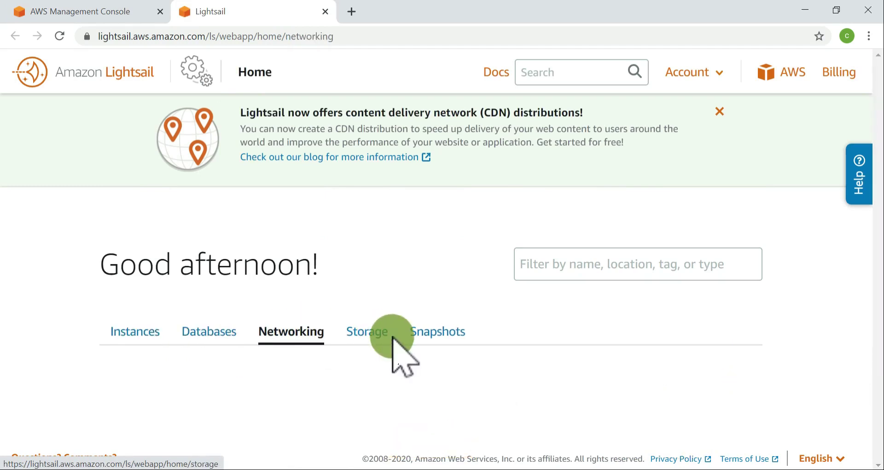
{"action": "left_click", "coordinate": [374, 335]}
{"action": "left_click", "coordinate": [454, 333]}
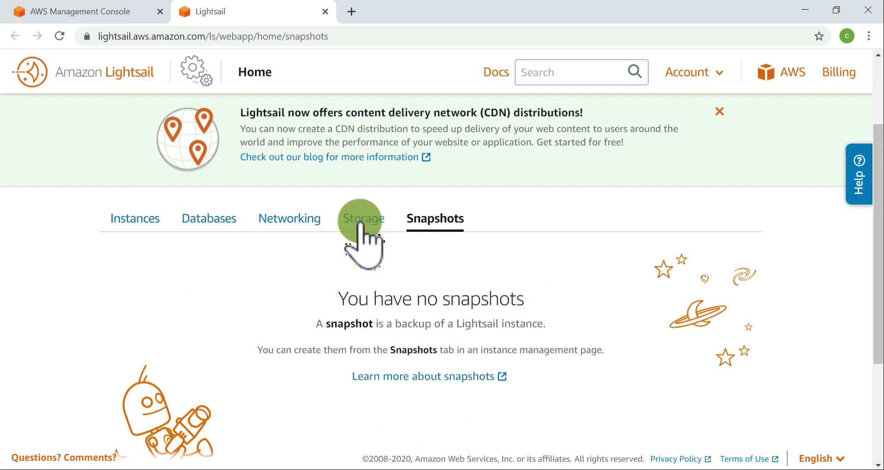
{"action": "left_click", "coordinate": [139, 219]}
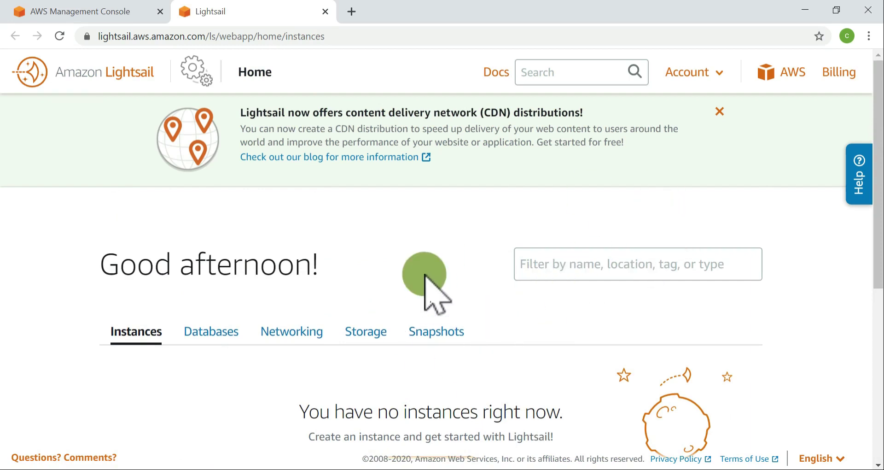
Start creating a new Lightsail instance from the Instances section and bring up its location and platform options
{"action": "scroll", "coordinate": [426, 274], "scroll_direction": "down", "scroll_amount": 3}
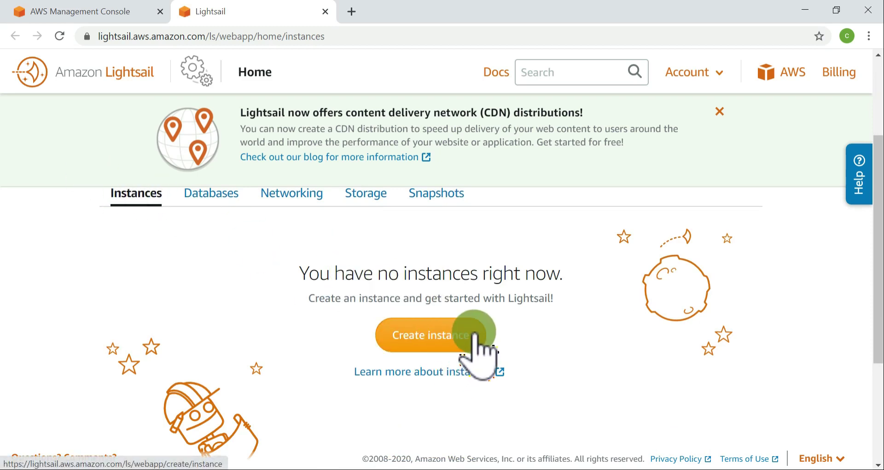
{"action": "left_click_drag", "start_coordinate": [322, 276], "coordinate": [582, 325]}
{"action": "left_click", "coordinate": [586, 322]}
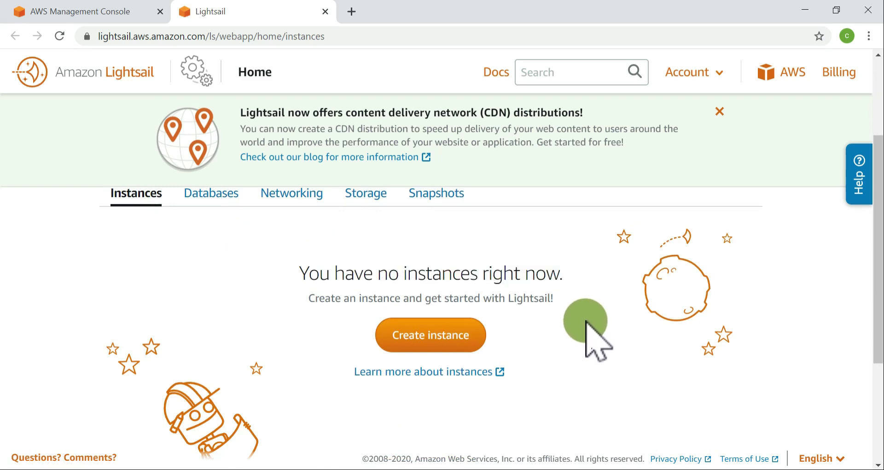
{"action": "scroll", "coordinate": [589, 329], "scroll_direction": "down", "scroll_amount": 4}
{"action": "scroll", "coordinate": [450, 368], "scroll_direction": "up", "scroll_amount": 7}
{"action": "scroll", "coordinate": [445, 357], "scroll_direction": "down", "scroll_amount": 5}
{"action": "left_click", "coordinate": [424, 256]}
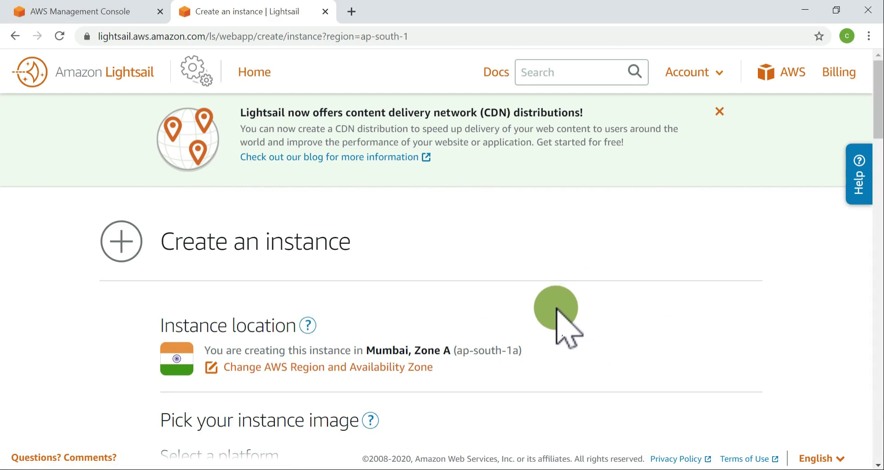
{"action": "scroll", "coordinate": [557, 317], "scroll_direction": "down", "scroll_amount": 1}
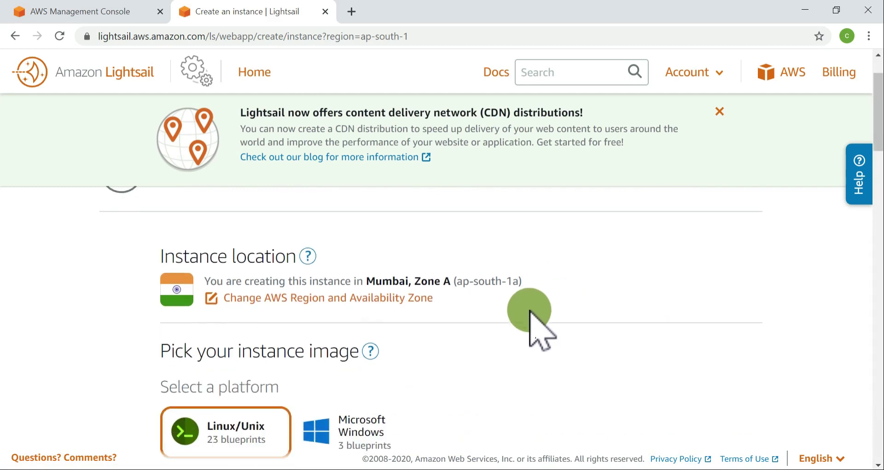
Check the instance's default location, compare it with the region set on the AWS Management Console home page, and return to the instance creation page
{"action": "left_click", "coordinate": [404, 299]}
{"action": "left_click_drag", "start_coordinate": [406, 276], "coordinate": [560, 281]}
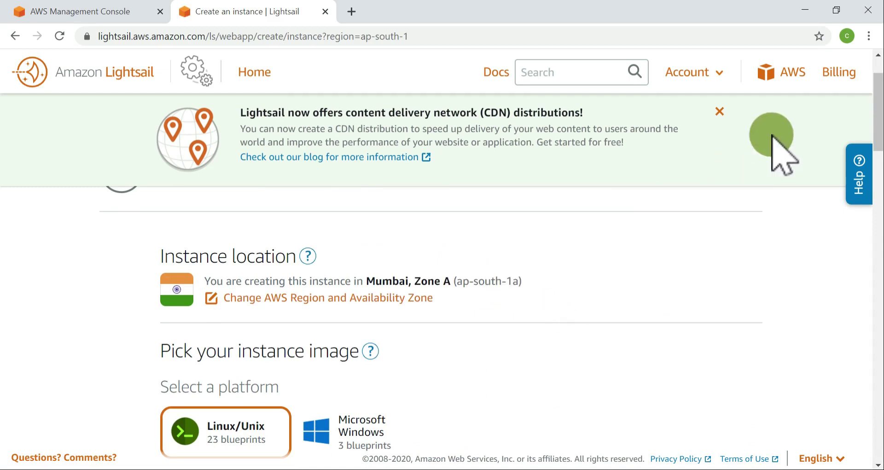
{"action": "scroll", "coordinate": [773, 147], "scroll_direction": "up", "scroll_amount": 2}
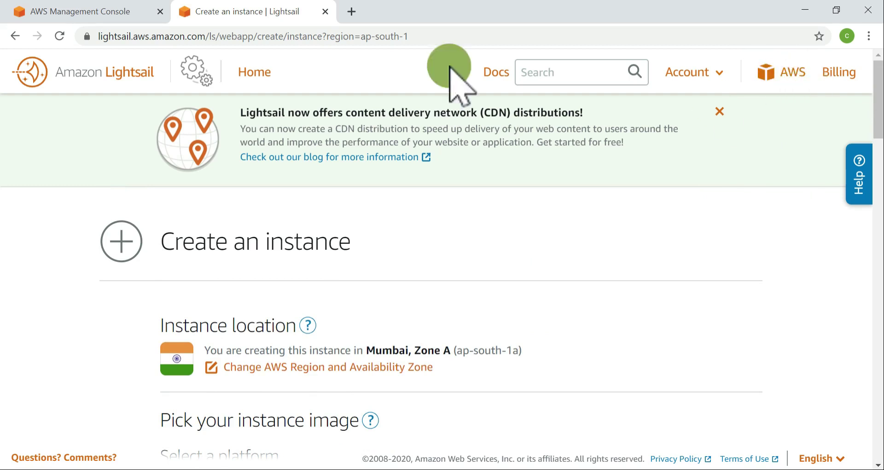
{"action": "left_click", "coordinate": [64, 11]}
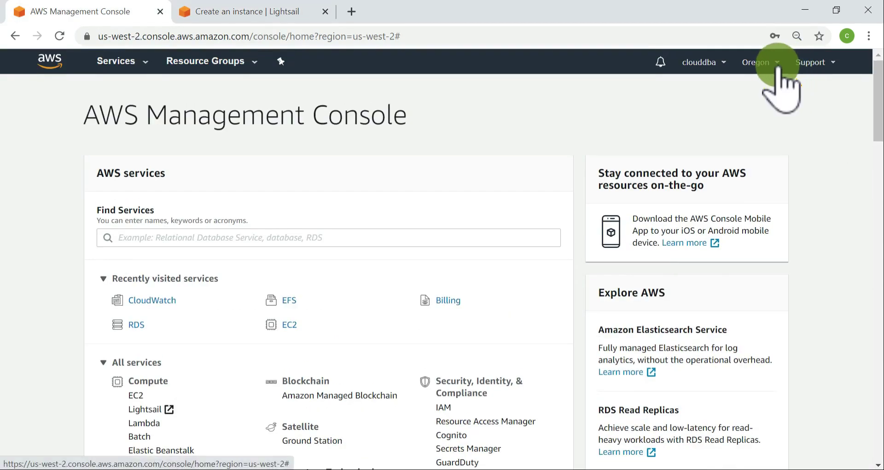
{"action": "left_click", "coordinate": [760, 62]}
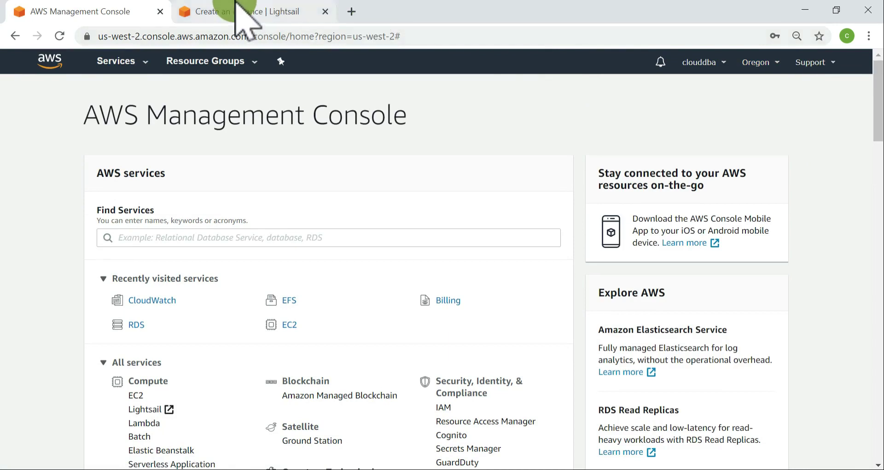
{"action": "left_click", "coordinate": [236, 10]}
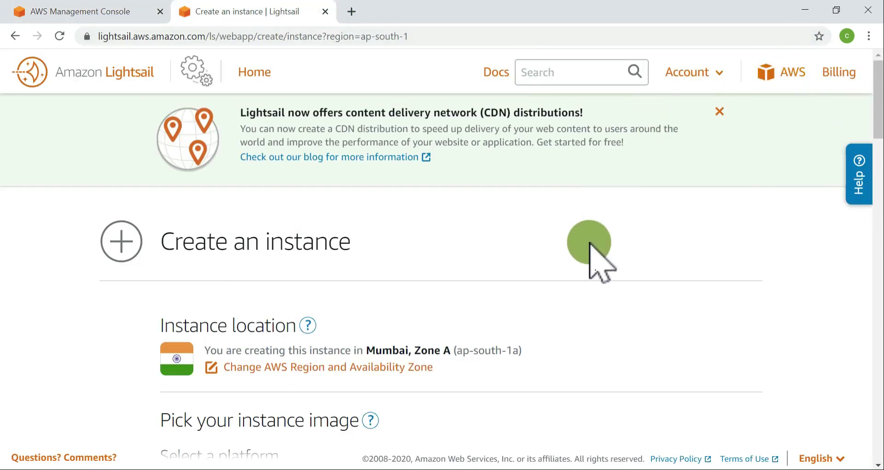
Open the AWS Region and Availability Zone choices for the instance location and look over the available Lightsail regions
{"action": "scroll", "coordinate": [316, 256], "scroll_direction": "down", "scroll_amount": 5}
{"action": "scroll", "coordinate": [292, 296], "scroll_direction": "up", "scroll_amount": 4}
{"action": "scroll", "coordinate": [237, 306], "scroll_direction": "down", "scroll_amount": 1}
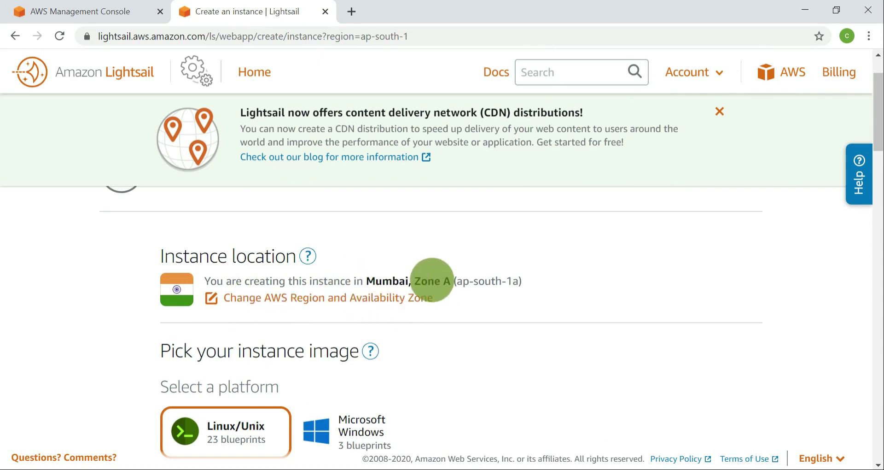
{"action": "left_click", "coordinate": [307, 297]}
{"action": "scroll", "coordinate": [470, 373], "scroll_direction": "down", "scroll_amount": 3}
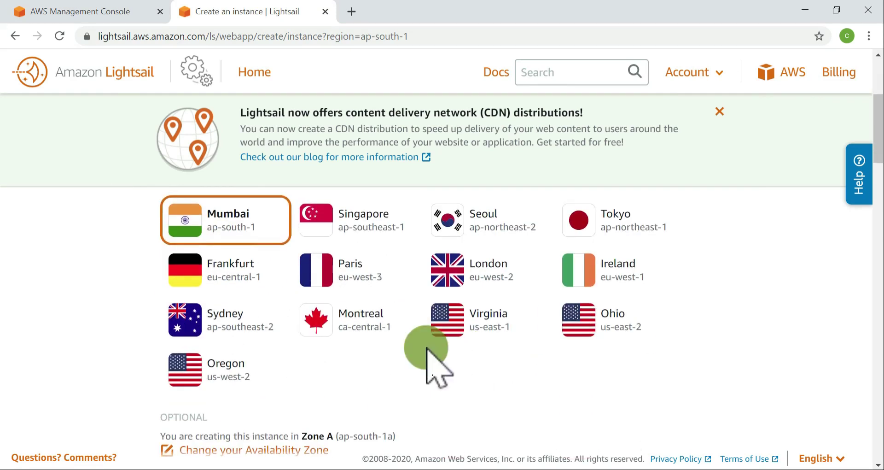
{"action": "scroll", "coordinate": [323, 300], "scroll_direction": "up", "scroll_amount": 3}
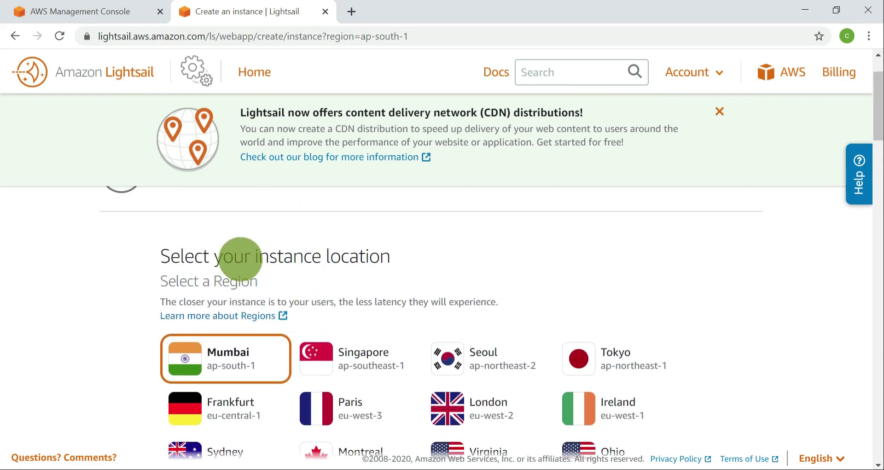
{"action": "scroll", "coordinate": [311, 296], "scroll_direction": "down", "scroll_amount": 2}
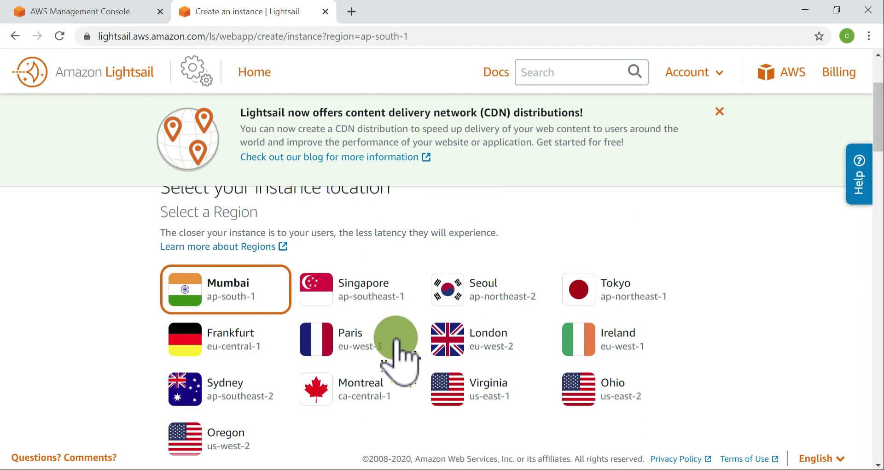
{"action": "scroll", "coordinate": [403, 343], "scroll_direction": "down", "scroll_amount": 1}
{"action": "scroll", "coordinate": [406, 333], "scroll_direction": "up", "scroll_amount": 1}
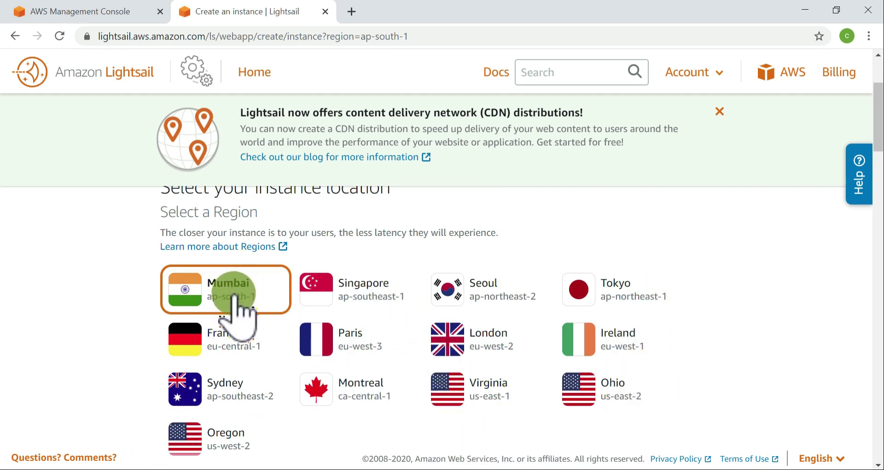
Look through the full region list in the AWS Management Console for comparison, and return to the Lightsail instance creation page
{"action": "left_click", "coordinate": [99, 12]}
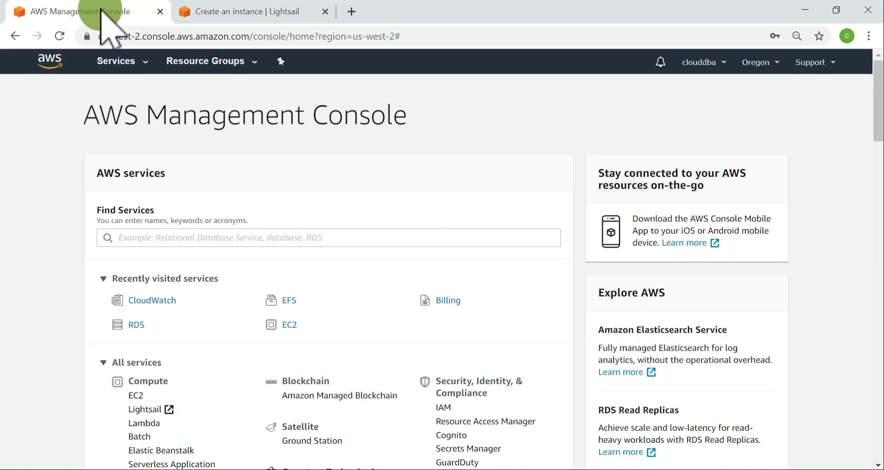
{"action": "left_click", "coordinate": [778, 63]}
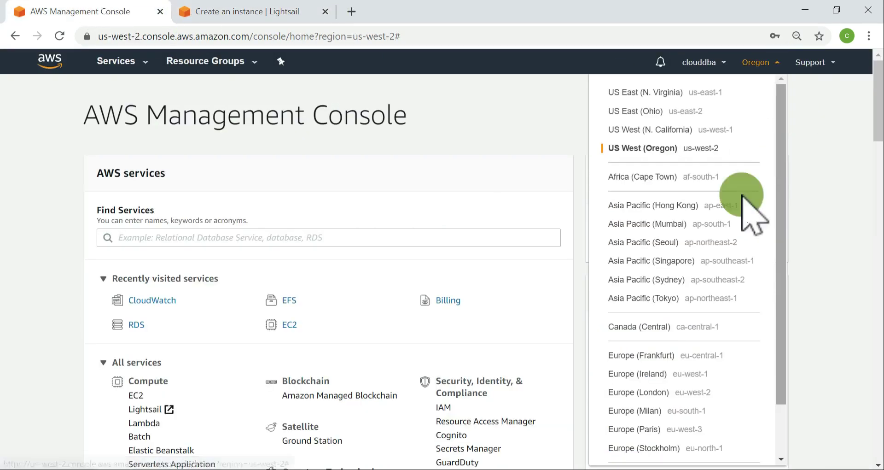
{"action": "scroll", "coordinate": [741, 195], "scroll_direction": "down", "scroll_amount": 2}
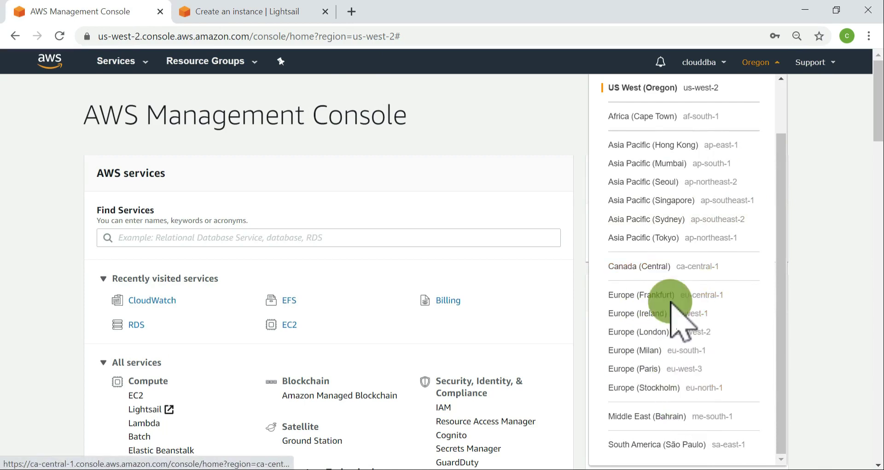
{"action": "scroll", "coordinate": [667, 368], "scroll_direction": "down", "scroll_amount": 3}
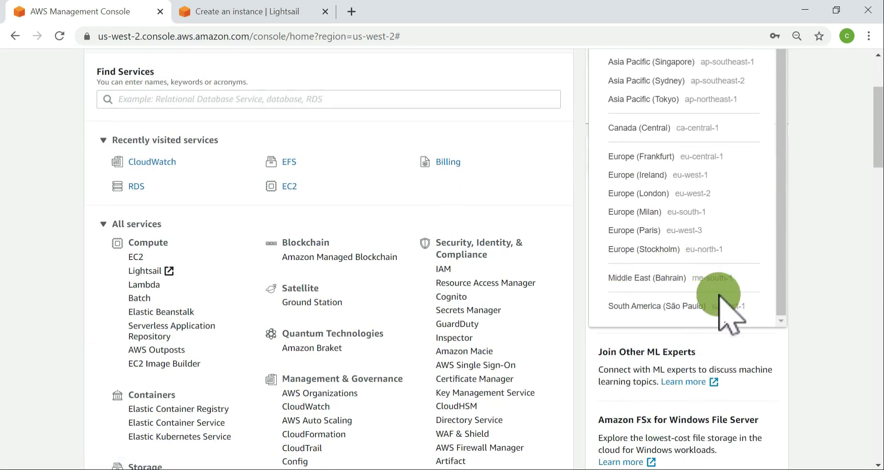
{"action": "scroll", "coordinate": [769, 251], "scroll_direction": "up", "scroll_amount": 2}
{"action": "left_click", "coordinate": [238, 11]}
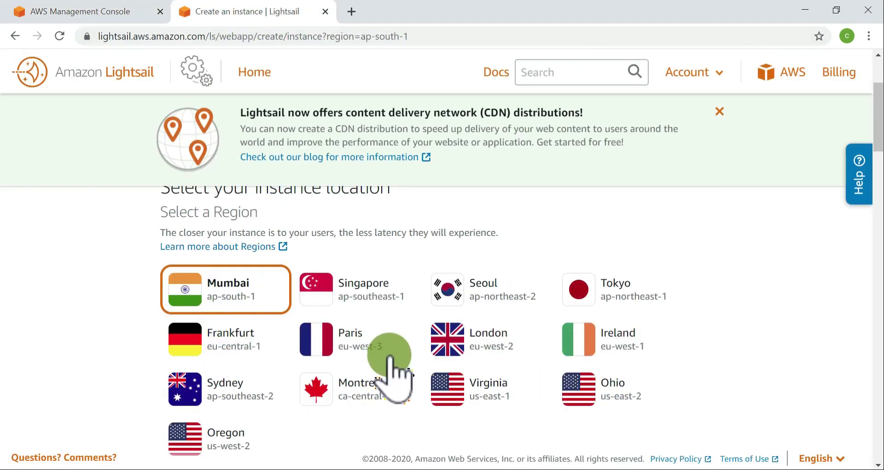
Choose Oregon (us-west-2) as the region for the new instance
{"action": "scroll", "coordinate": [401, 360], "scroll_direction": "down", "scroll_amount": 3}
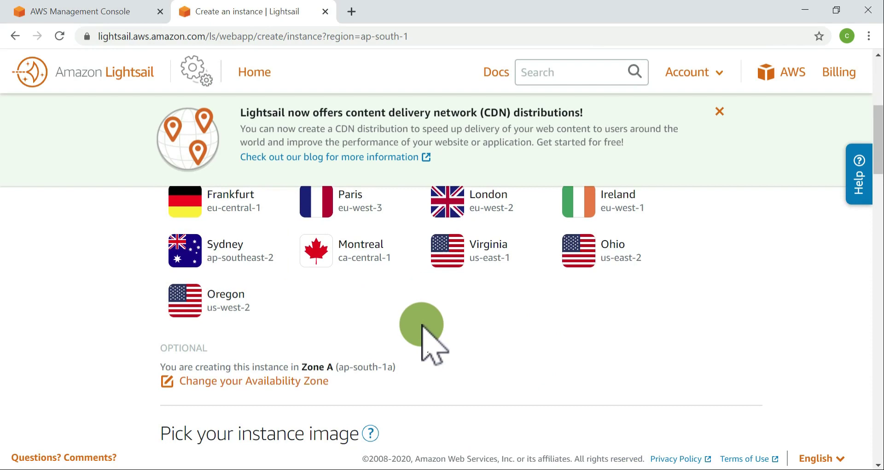
{"action": "scroll", "coordinate": [448, 308], "scroll_direction": "up", "scroll_amount": 1}
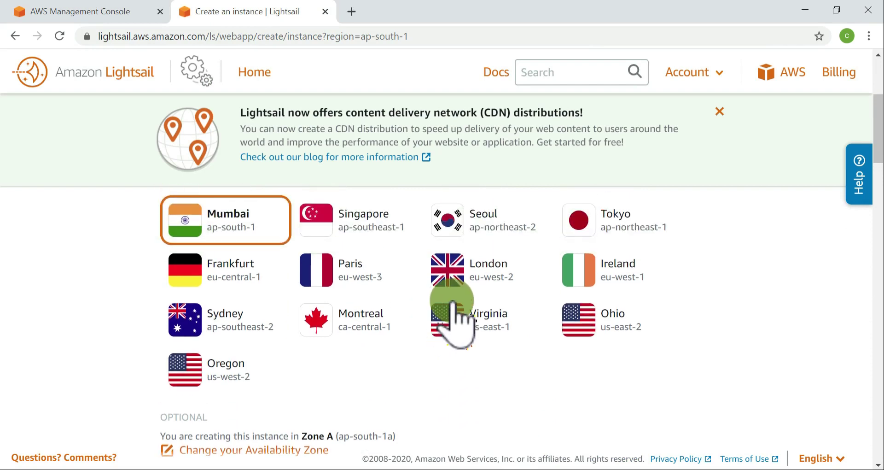
{"action": "scroll", "coordinate": [452, 301], "scroll_direction": "up", "scroll_amount": 1}
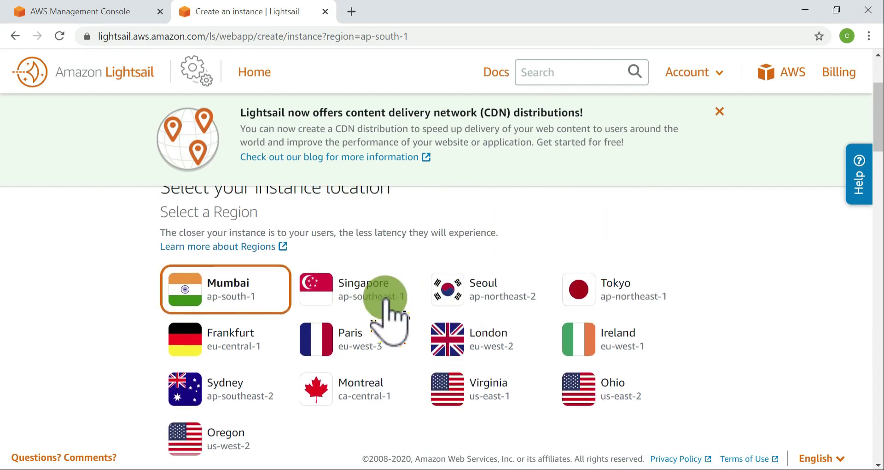
{"action": "left_click", "coordinate": [232, 435]}
{"action": "scroll", "coordinate": [419, 410], "scroll_direction": "down", "scroll_amount": 2}
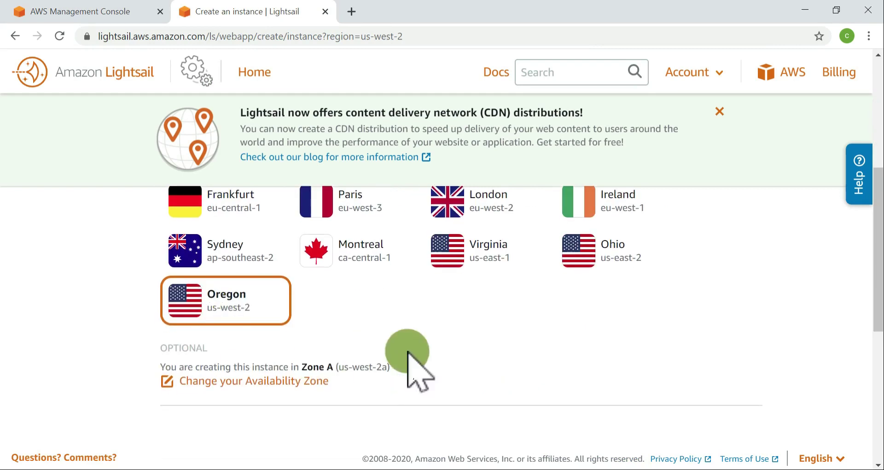
Open the Availability Zone choices for Oregon, look over Zones A to D, and select Zone A (us-west-2a)
{"action": "scroll", "coordinate": [420, 354], "scroll_direction": "down", "scroll_amount": 2}
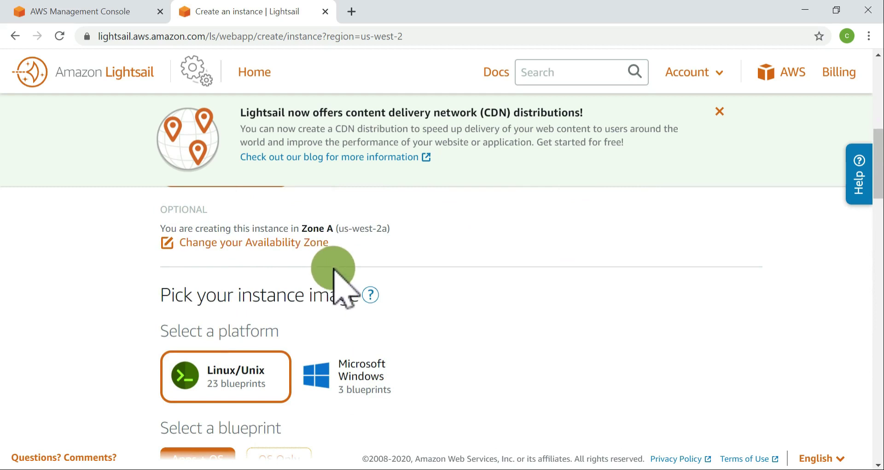
{"action": "left_click", "coordinate": [266, 244]}
{"action": "left_click_drag", "start_coordinate": [378, 281], "coordinate": [340, 272]}
{"action": "left_click_drag", "start_coordinate": [517, 267], "coordinate": [469, 267]}
{"action": "left_click_drag", "start_coordinate": [647, 292], "coordinate": [603, 276]}
{"action": "left_click", "coordinate": [598, 264]}
{"action": "left_click", "coordinate": [191, 255]}
Switch the instance region to Virginia (us-east-1) and open its Availability Zone choices
{"action": "scroll", "coordinate": [433, 281], "scroll_direction": "up", "scroll_amount": 5}
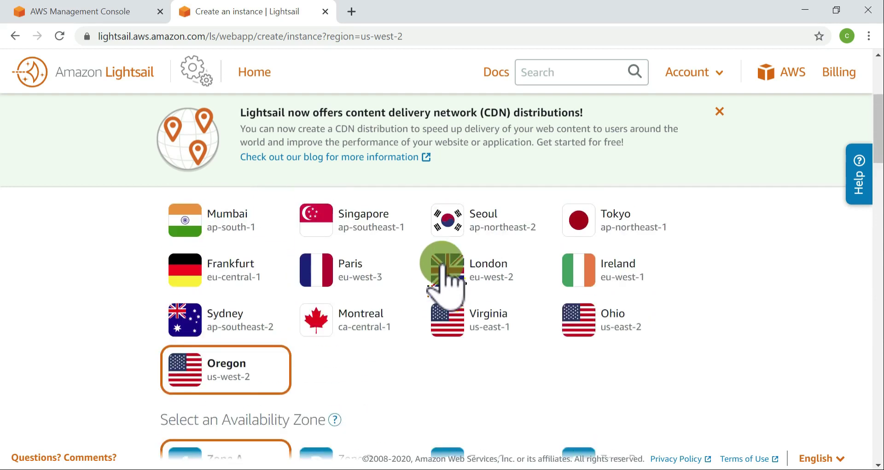
{"action": "scroll", "coordinate": [442, 276], "scroll_direction": "up", "scroll_amount": 5}
{"action": "scroll", "coordinate": [320, 274], "scroll_direction": "down", "scroll_amount": 3}
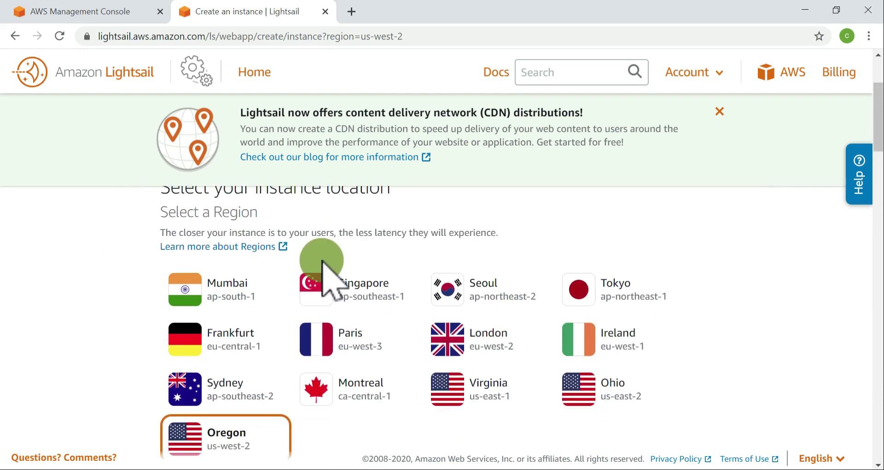
{"action": "scroll", "coordinate": [416, 249], "scroll_direction": "up", "scroll_amount": 3}
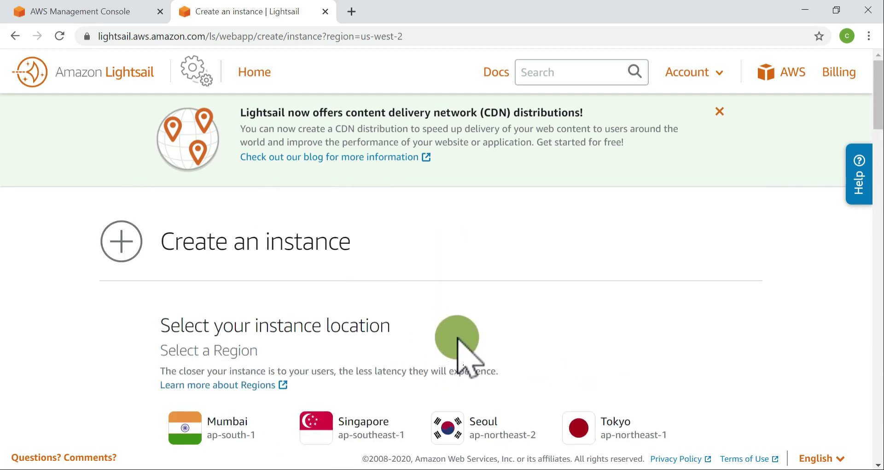
{"action": "scroll", "coordinate": [458, 340], "scroll_direction": "down", "scroll_amount": 3}
{"action": "scroll", "coordinate": [368, 352], "scroll_direction": "down", "scroll_amount": 6}
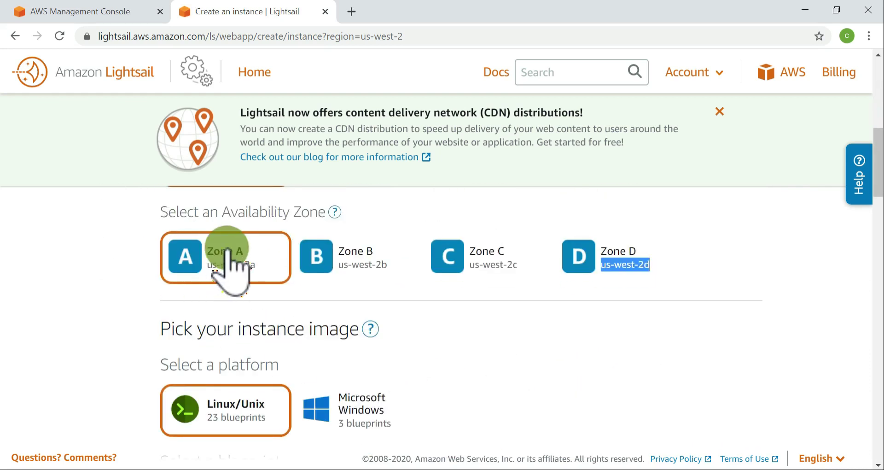
{"action": "scroll", "coordinate": [396, 277], "scroll_direction": "up", "scroll_amount": 5}
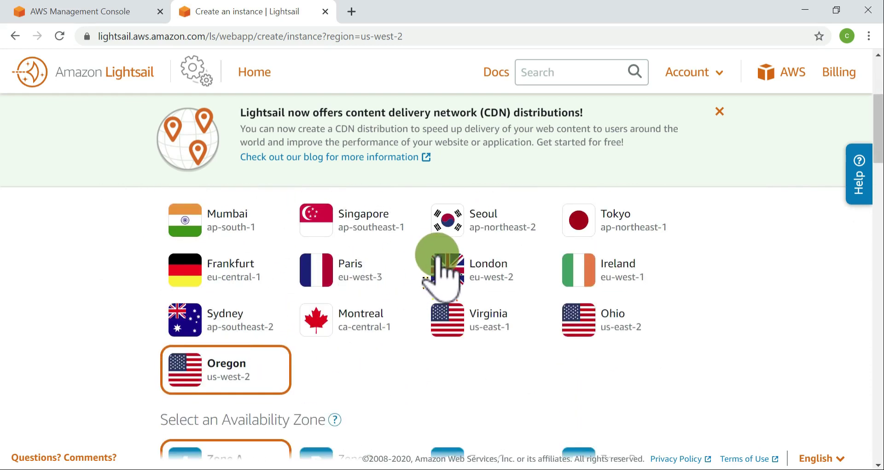
{"action": "left_click", "coordinate": [487, 328]}
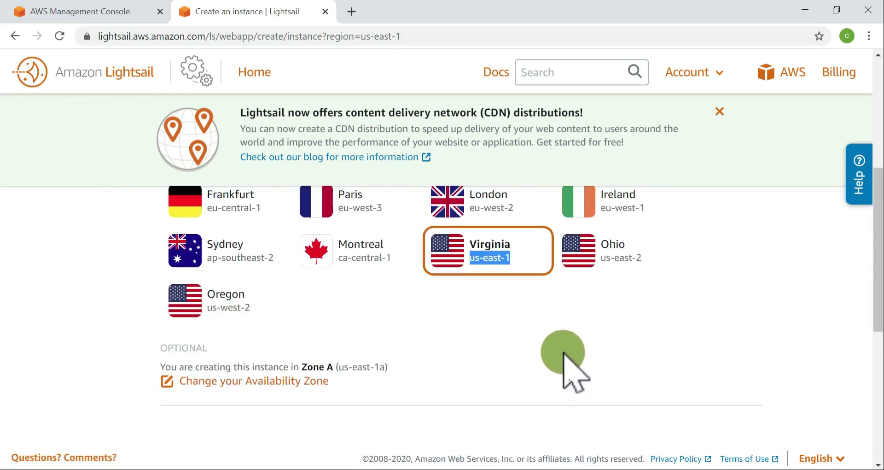
{"action": "scroll", "coordinate": [534, 359], "scroll_direction": "down", "scroll_amount": 1}
{"action": "left_click", "coordinate": [241, 312]}
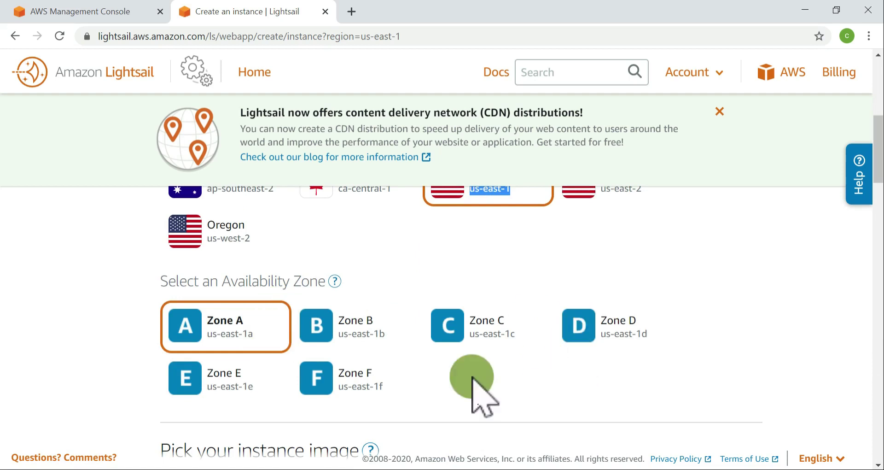
Switch the instance region back to Oregon (us-west-2) and review its Availability Zones for comparison with Virginia
{"action": "scroll", "coordinate": [479, 378], "scroll_direction": "up", "scroll_amount": 3}
{"action": "left_click", "coordinate": [228, 366]}
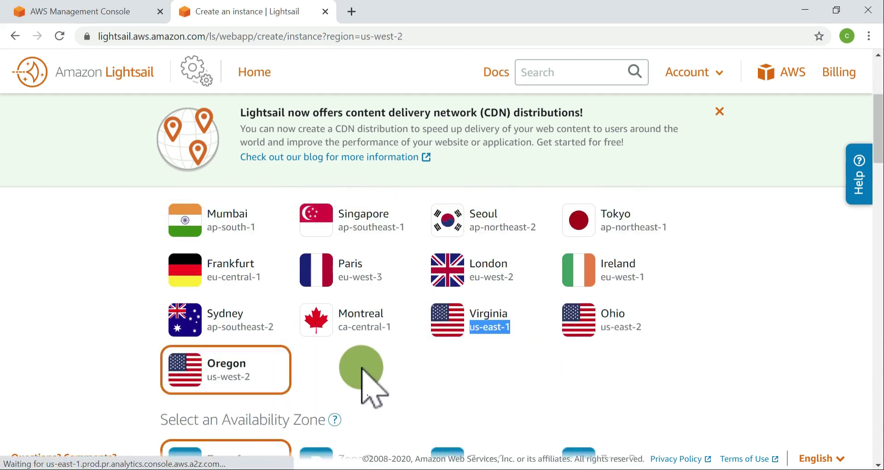
{"action": "scroll", "coordinate": [368, 379], "scroll_direction": "down", "scroll_amount": 2}
{"action": "scroll", "coordinate": [369, 379], "scroll_direction": "down", "scroll_amount": 2}
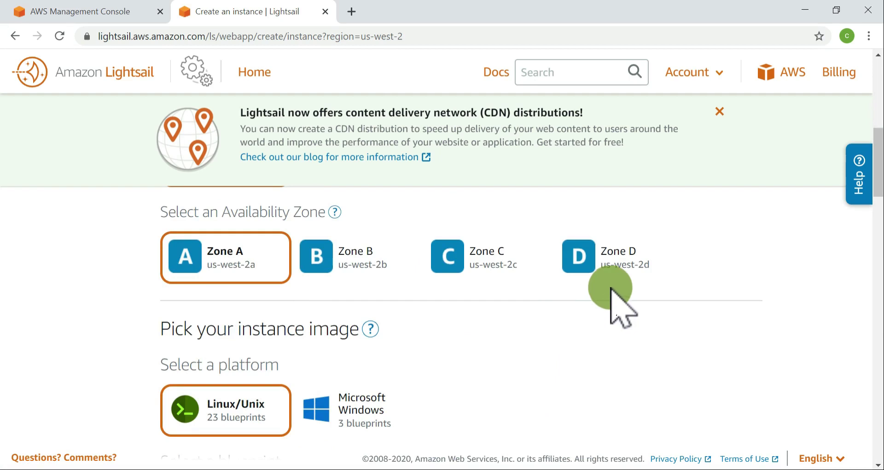
{"action": "scroll", "coordinate": [612, 290], "scroll_direction": "up", "scroll_amount": 4}
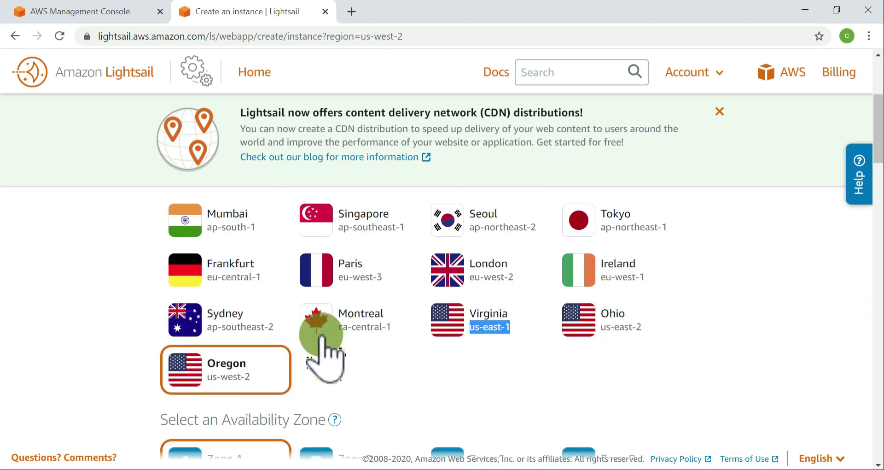
{"action": "scroll", "coordinate": [407, 368], "scroll_direction": "down", "scroll_amount": 3}
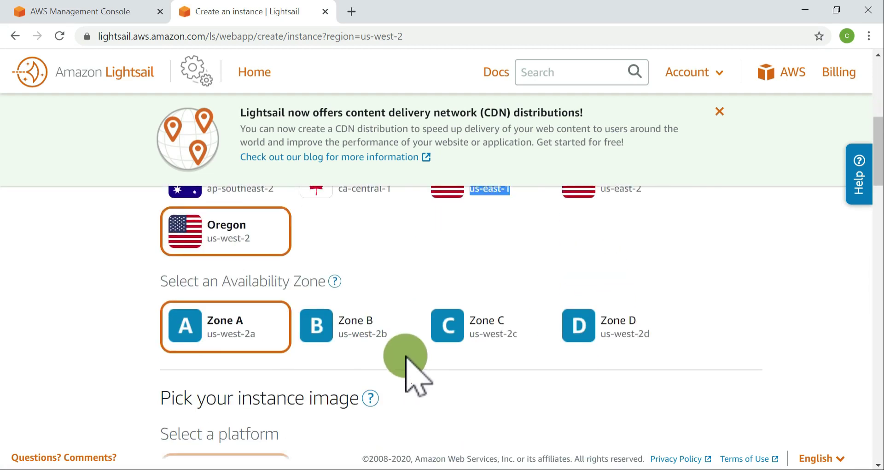
Select the Virginia (us-east-1) region again and view its Availability Zones
{"action": "scroll", "coordinate": [406, 357], "scroll_direction": "up", "scroll_amount": 4}
{"action": "left_click", "coordinate": [502, 393]}
{"action": "scroll", "coordinate": [506, 382], "scroll_direction": "down", "scroll_amount": 4}
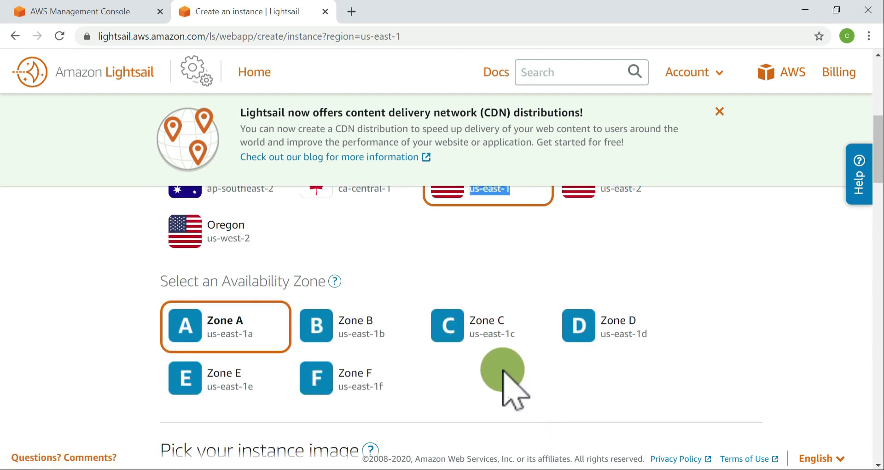
Set the instance region to Oregon (us-west-2) and check its Availability Zone selection
{"action": "scroll", "coordinate": [405, 394], "scroll_direction": "up", "scroll_amount": 3}
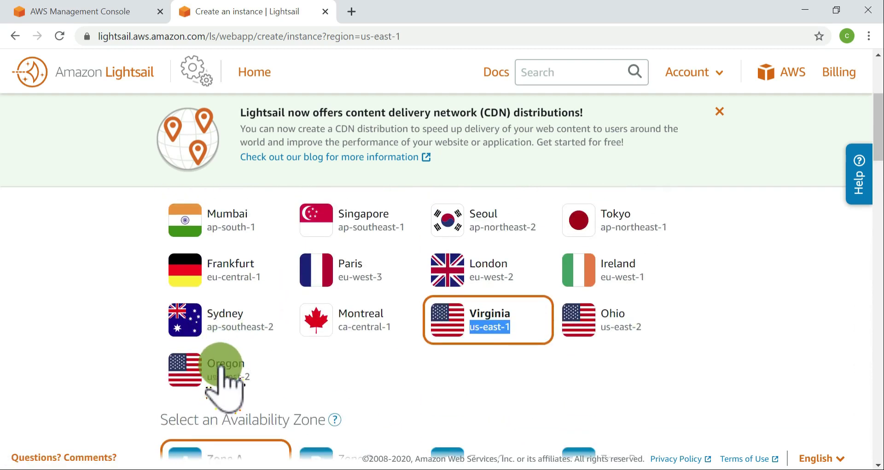
{"action": "left_click", "coordinate": [223, 368]}
{"action": "scroll", "coordinate": [509, 343], "scroll_direction": "down", "scroll_amount": 4}
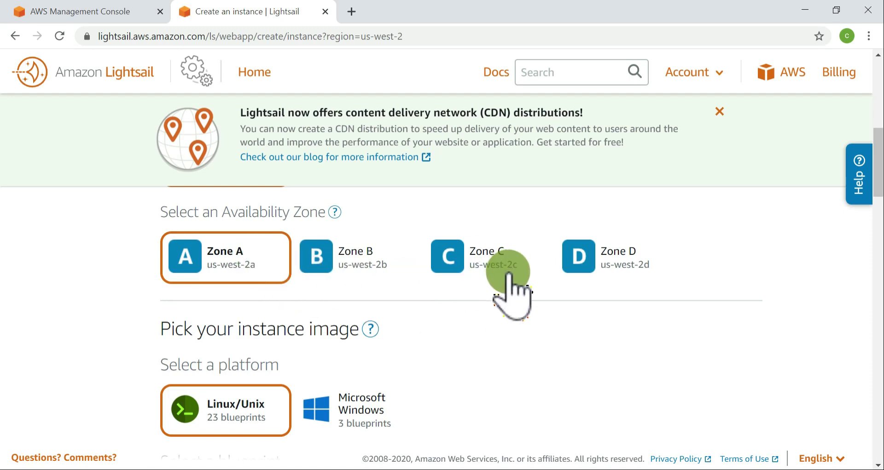
{"action": "scroll", "coordinate": [511, 281], "scroll_direction": "up", "scroll_amount": 7}
{"action": "scroll", "coordinate": [359, 346], "scroll_direction": "down", "scroll_amount": 5}
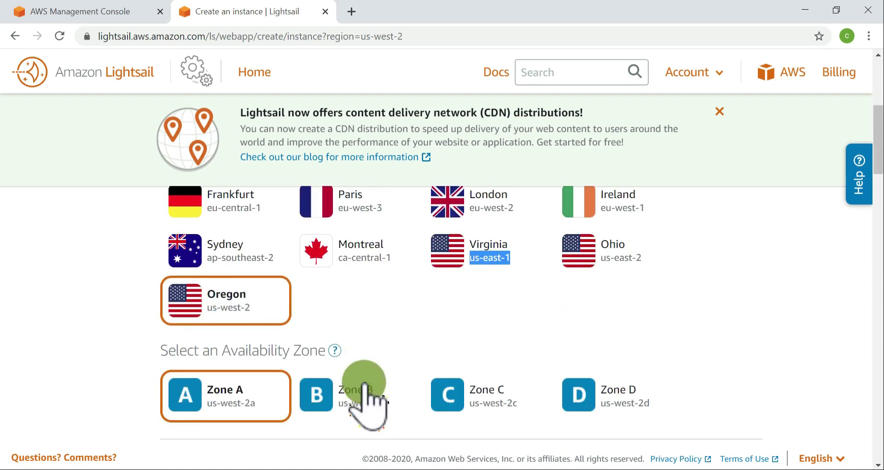
Try Zone B, and settle on Zone C (us-west-2c) as the instance's Availability Zone
{"action": "left_click", "coordinate": [363, 396]}
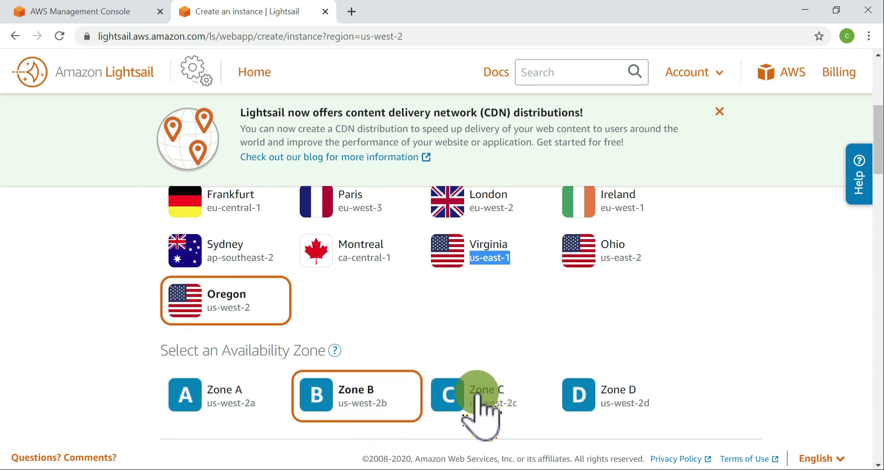
{"action": "left_click", "coordinate": [479, 394]}
{"action": "scroll", "coordinate": [515, 373], "scroll_direction": "down", "scroll_amount": 4}
{"action": "scroll", "coordinate": [515, 379], "scroll_direction": "down", "scroll_amount": 3}
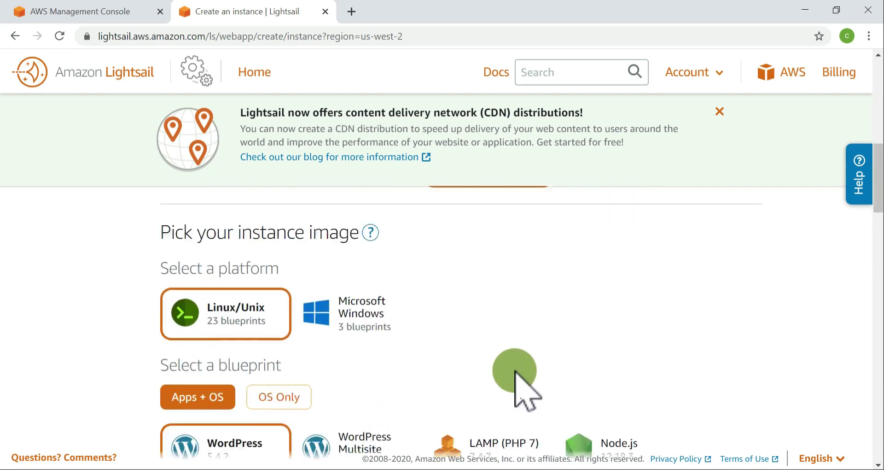
Review the platform choices and show the OS Only blueprints for Linux/Unix
{"action": "scroll", "coordinate": [318, 360], "scroll_direction": "up", "scroll_amount": 2}
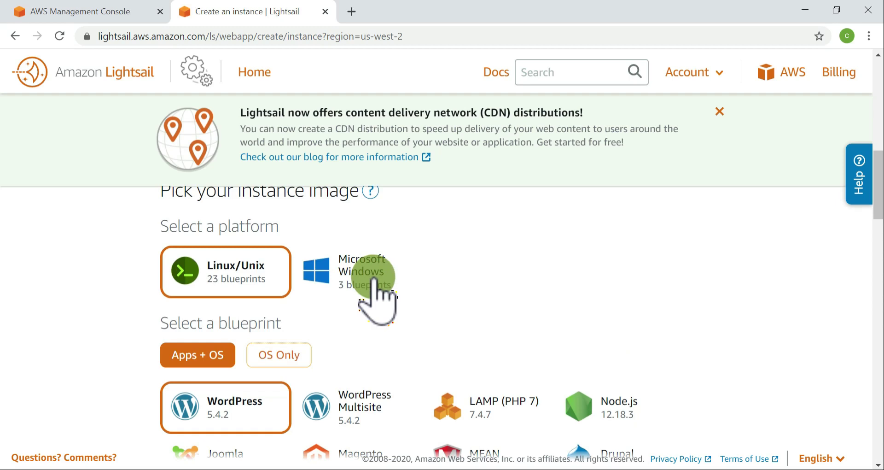
{"action": "scroll", "coordinate": [242, 306], "scroll_direction": "up", "scroll_amount": 2}
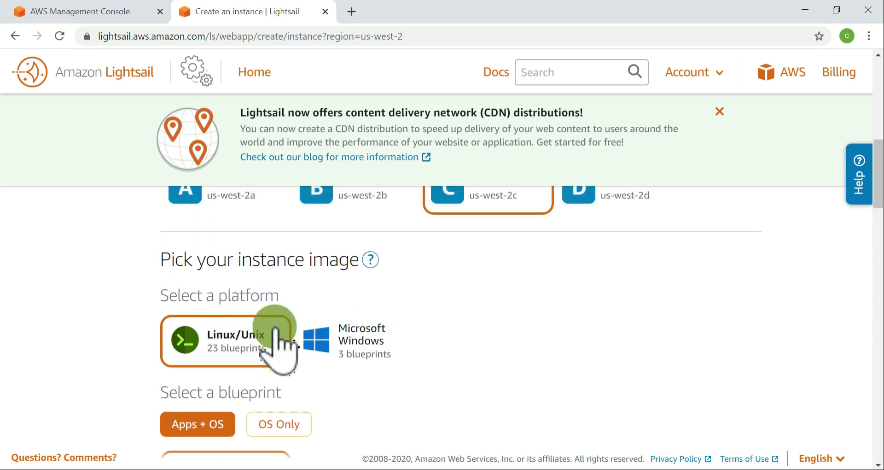
{"action": "scroll", "coordinate": [295, 352], "scroll_direction": "down", "scroll_amount": 3}
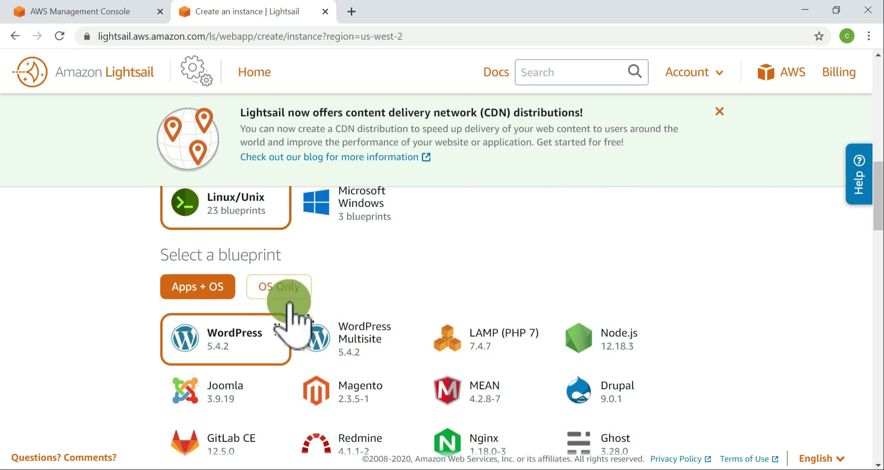
{"action": "scroll", "coordinate": [198, 359], "scroll_direction": "up", "scroll_amount": 3}
{"action": "scroll", "coordinate": [252, 354], "scroll_direction": "down", "scroll_amount": 3}
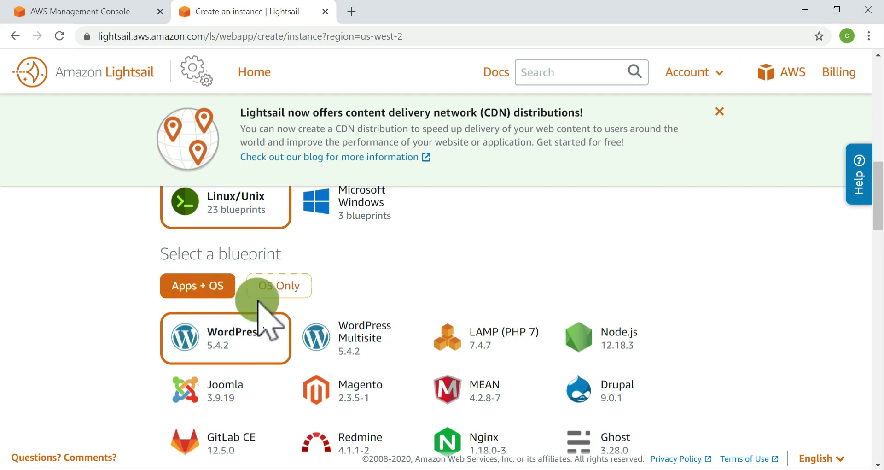
{"action": "left_click", "coordinate": [290, 286]}
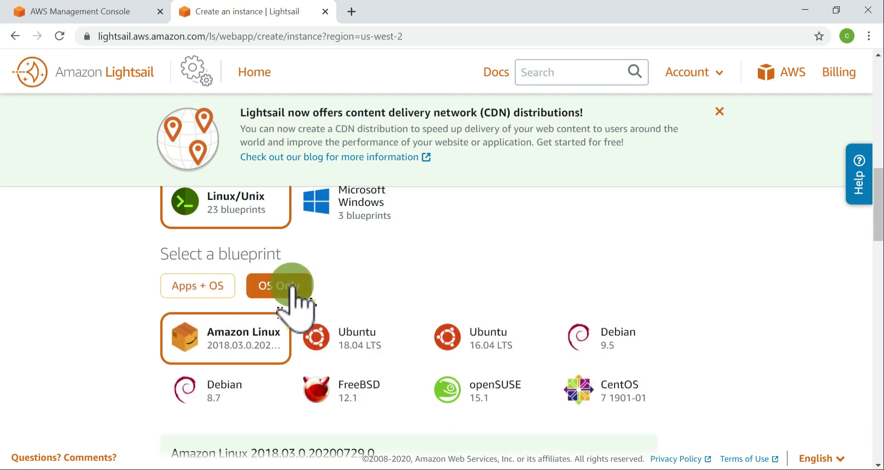
{"action": "scroll", "coordinate": [576, 389], "scroll_direction": "down", "scroll_amount": 2}
{"action": "scroll", "coordinate": [414, 356], "scroll_direction": "up", "scroll_amount": 2}
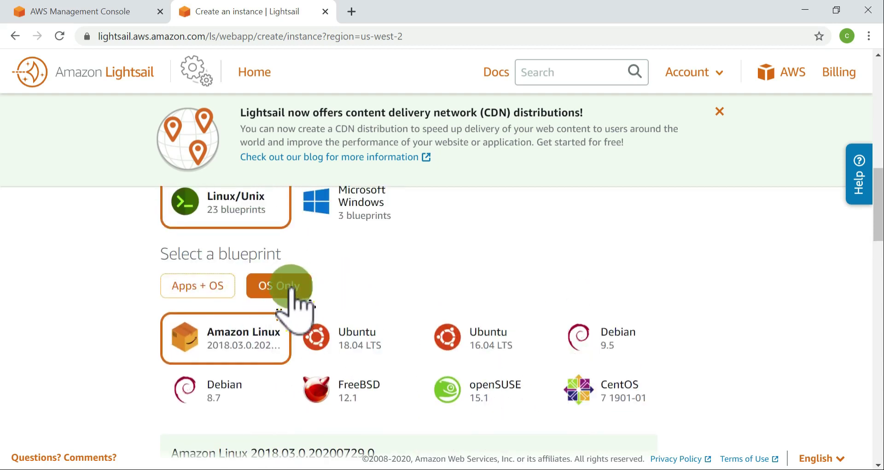
Switch the blueprint list to Apps + OS and look through the available applications
{"action": "left_click", "coordinate": [198, 283]}
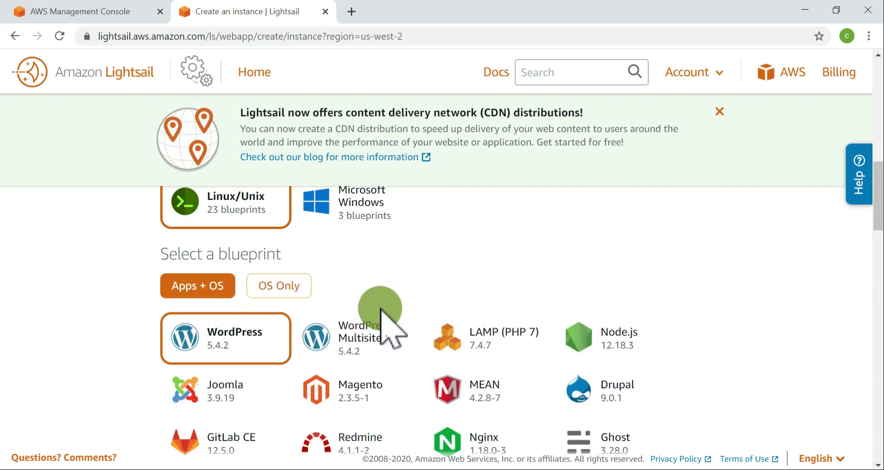
{"action": "scroll", "coordinate": [559, 386], "scroll_direction": "down", "scroll_amount": 1}
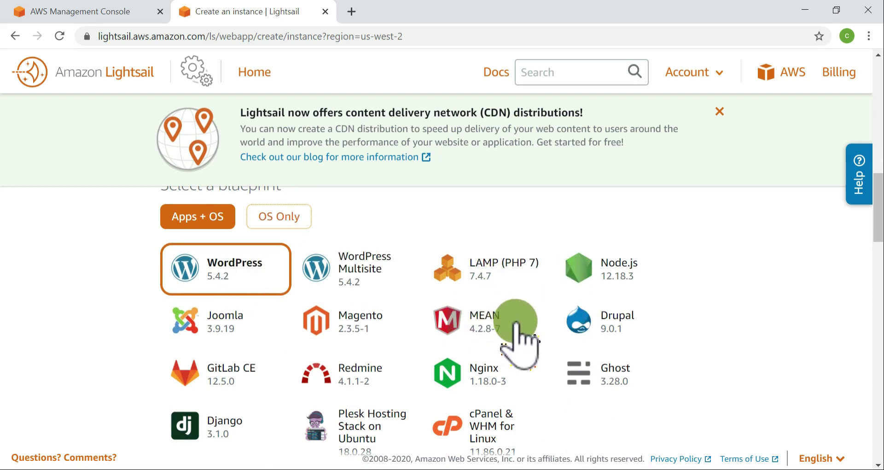
{"action": "scroll", "coordinate": [529, 336], "scroll_direction": "down", "scroll_amount": 3}
{"action": "scroll", "coordinate": [529, 323], "scroll_direction": "up", "scroll_amount": 3}
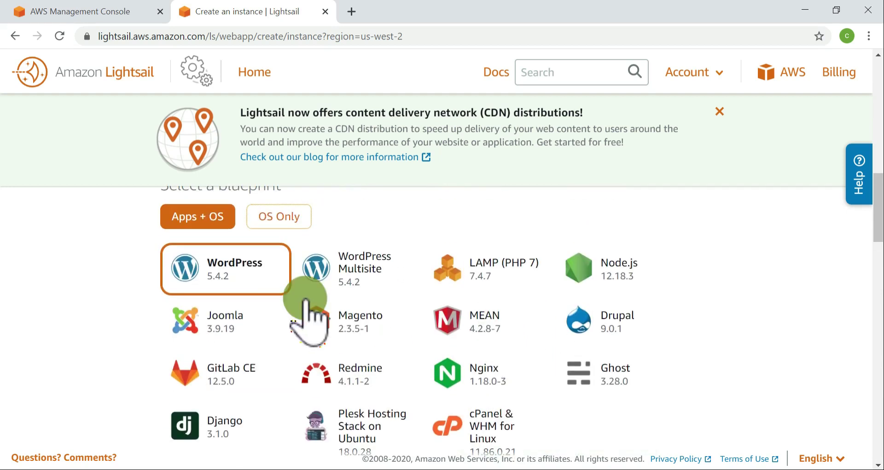
{"action": "scroll", "coordinate": [231, 276], "scroll_direction": "down", "scroll_amount": 3}
Try the Django, Joomla, Magento and Drupal blueprints one after another
{"action": "left_click", "coordinate": [225, 294]}
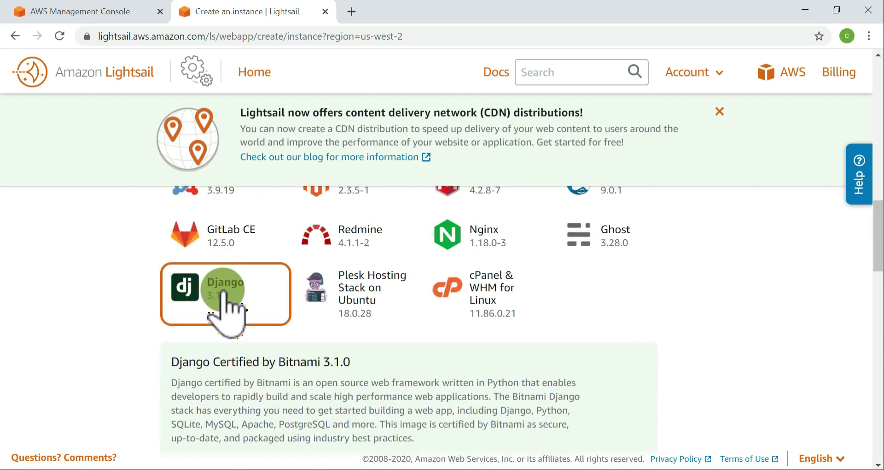
{"action": "scroll", "coordinate": [231, 296], "scroll_direction": "up", "scroll_amount": 2}
{"action": "scroll", "coordinate": [262, 292], "scroll_direction": "up", "scroll_amount": 1}
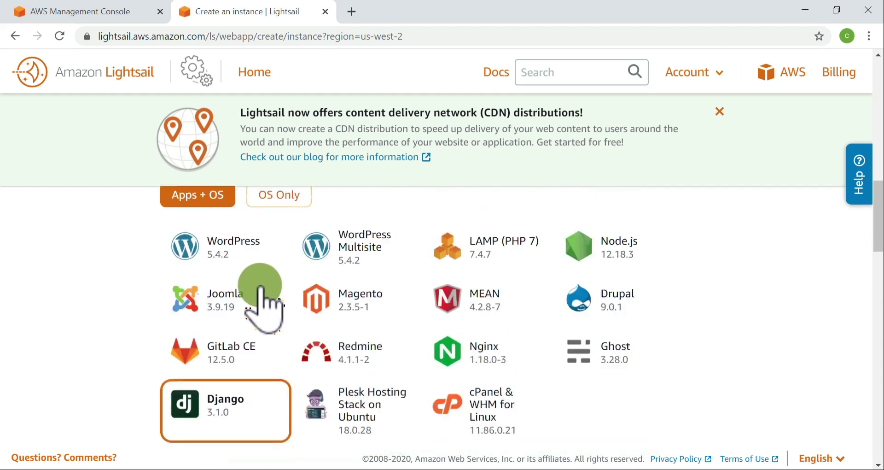
{"action": "left_click", "coordinate": [239, 322]}
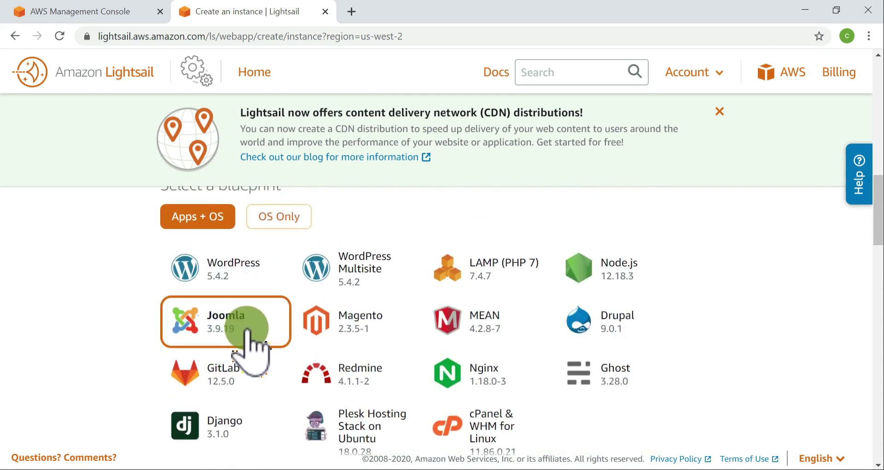
{"action": "double_click", "coordinate": [362, 327]}
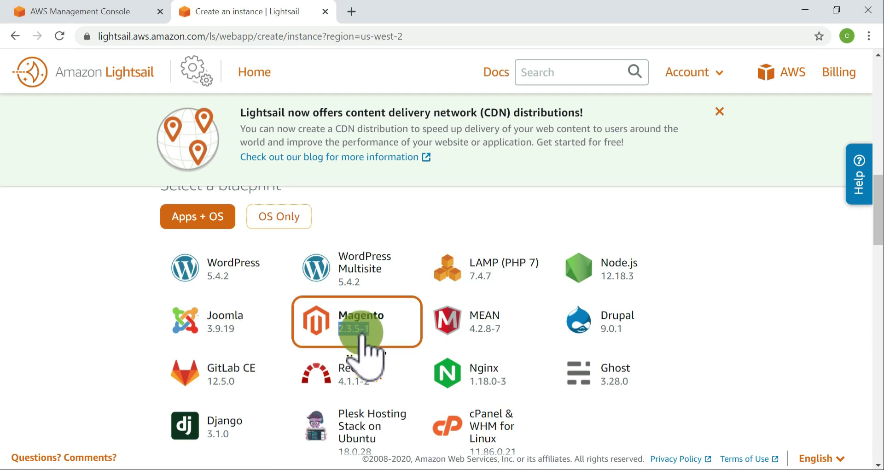
{"action": "double_click", "coordinate": [613, 326]}
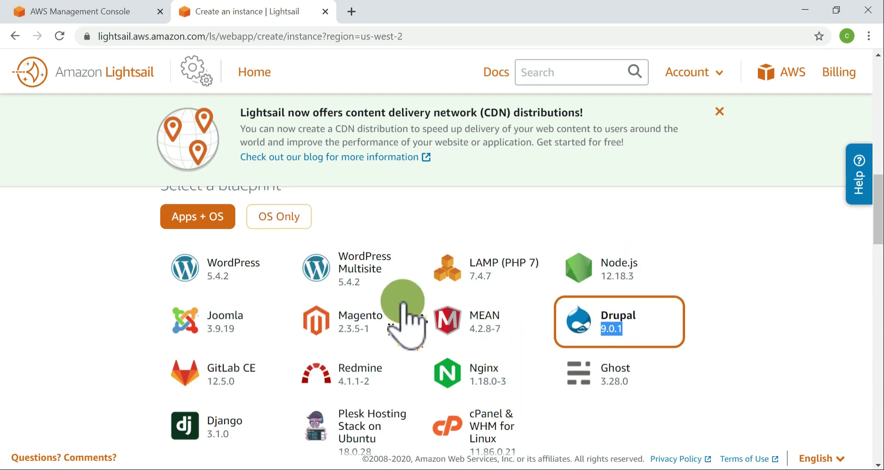
Compare WordPress with WordPress Multisite, choose the WordPress 5.4.2 blueprint, and review its description
{"action": "left_click", "coordinate": [232, 271]}
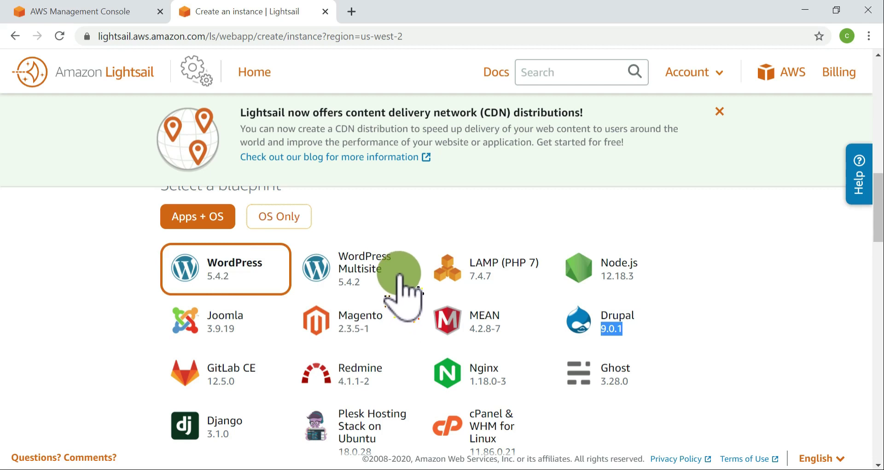
{"action": "left_click", "coordinate": [361, 267]}
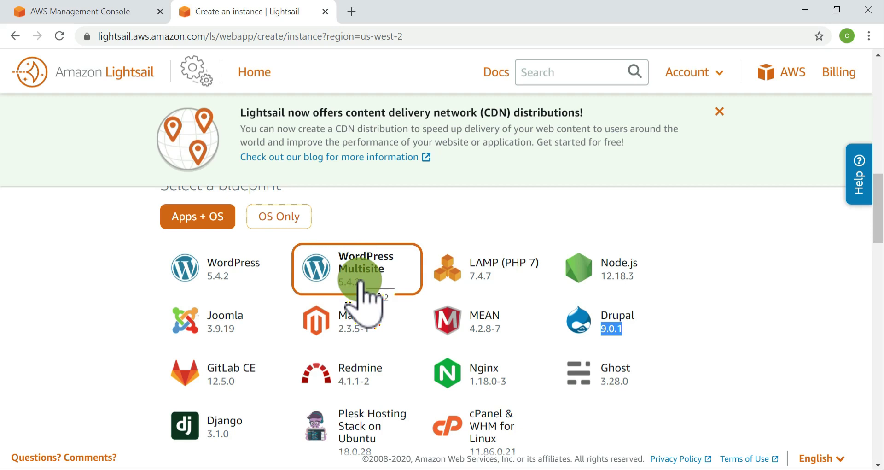
{"action": "left_click", "coordinate": [235, 272]}
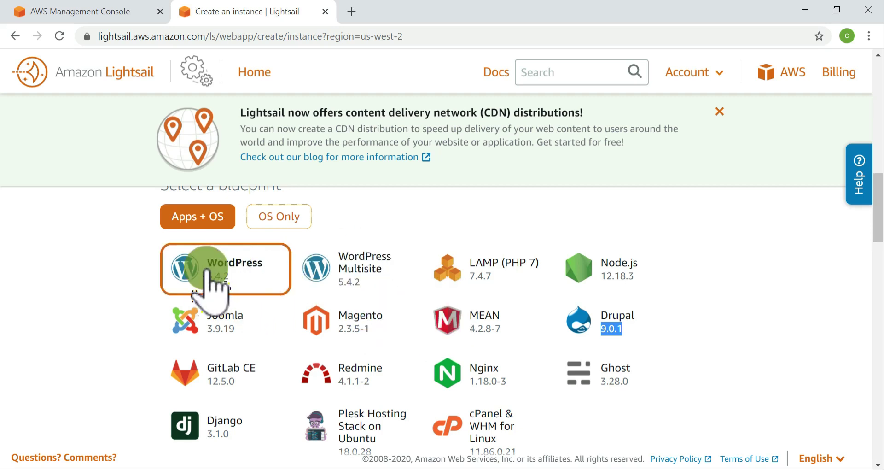
{"action": "scroll", "coordinate": [244, 267], "scroll_direction": "down", "scroll_amount": 3}
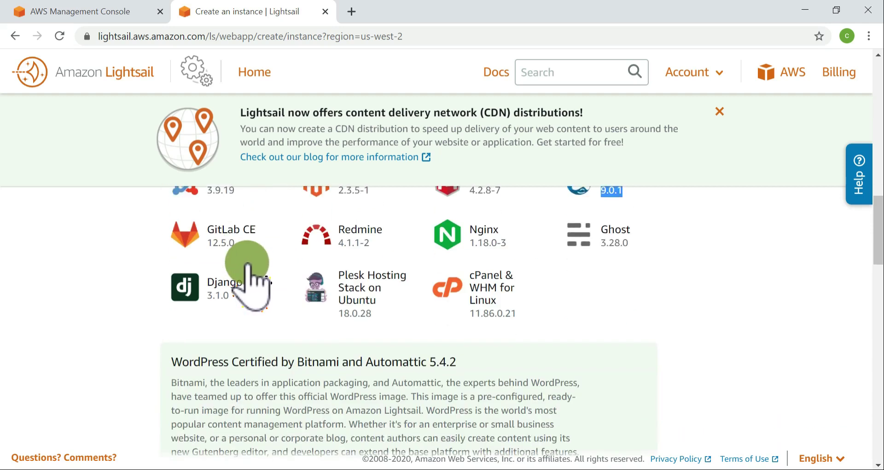
{"action": "scroll", "coordinate": [251, 272], "scroll_direction": "down", "scroll_amount": 8}
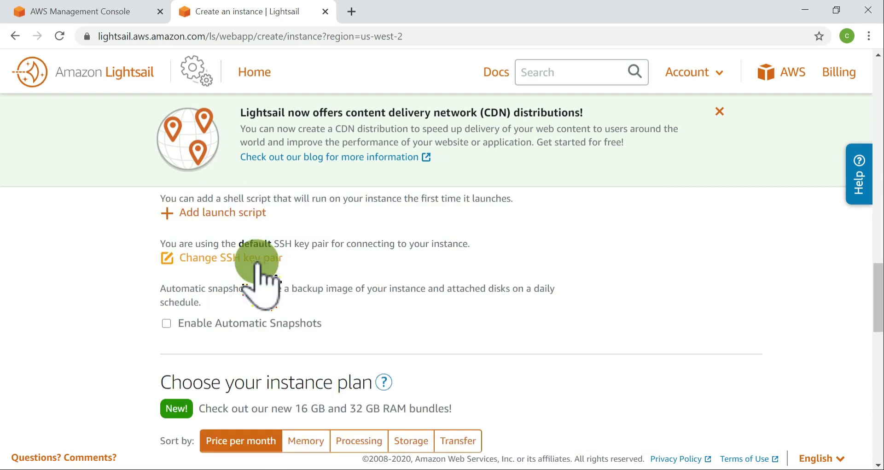
Add an optional launch script to the instance and put the cursor in its empty script box
{"action": "scroll", "coordinate": [449, 327], "scroll_direction": "up", "scroll_amount": 2}
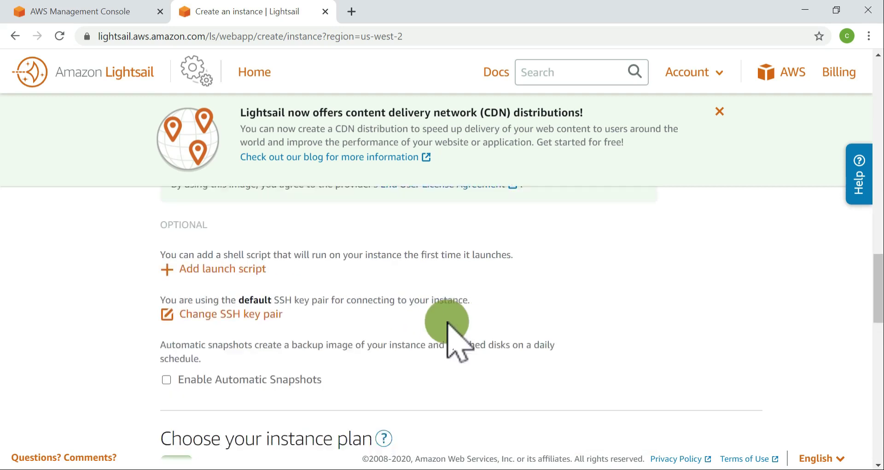
{"action": "left_click", "coordinate": [168, 282]}
{"action": "left_click", "coordinate": [343, 345]}
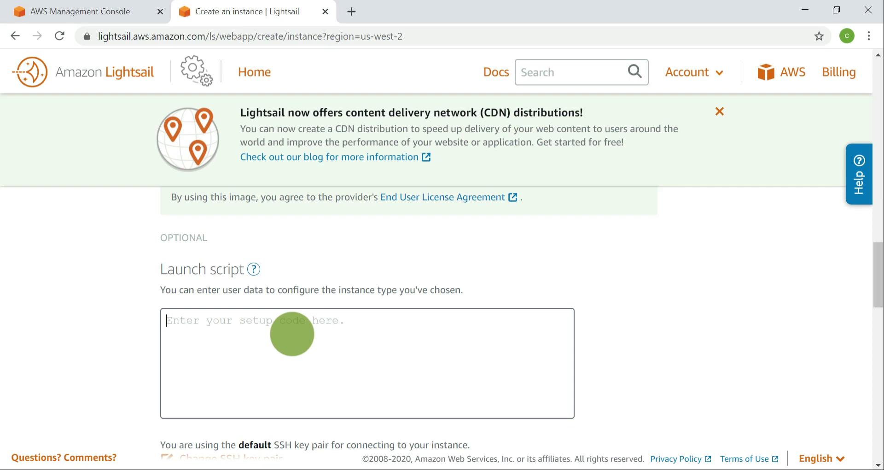
{"action": "scroll", "coordinate": [309, 313], "scroll_direction": "up", "scroll_amount": 2}
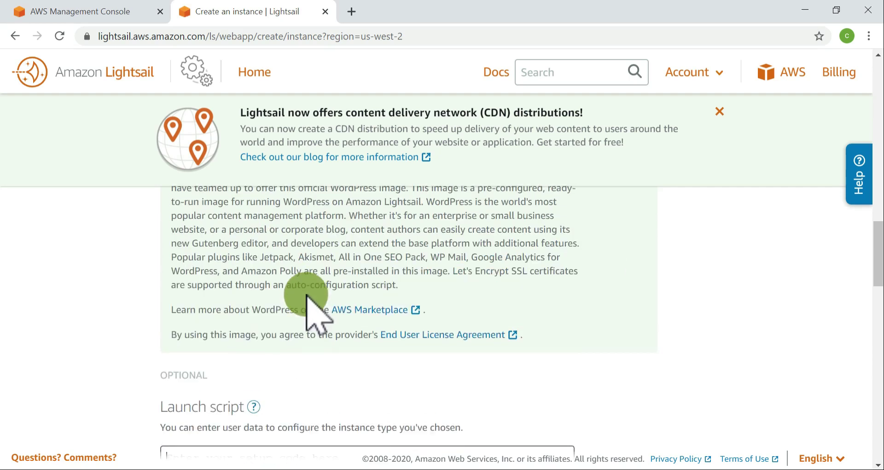
{"action": "scroll", "coordinate": [251, 338], "scroll_direction": "down", "scroll_amount": 2}
{"action": "scroll", "coordinate": [251, 332], "scroll_direction": "up", "scroll_amount": 2}
{"action": "scroll", "coordinate": [260, 319], "scroll_direction": "down", "scroll_amount": 2}
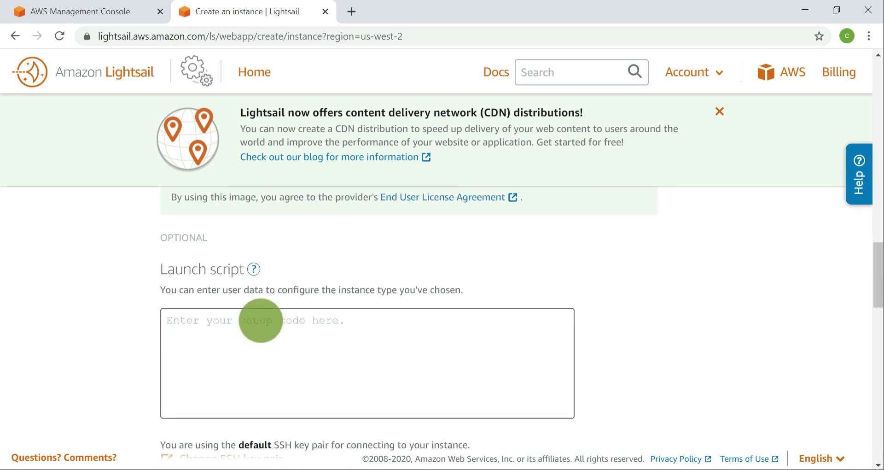
{"action": "left_click", "coordinate": [254, 269]}
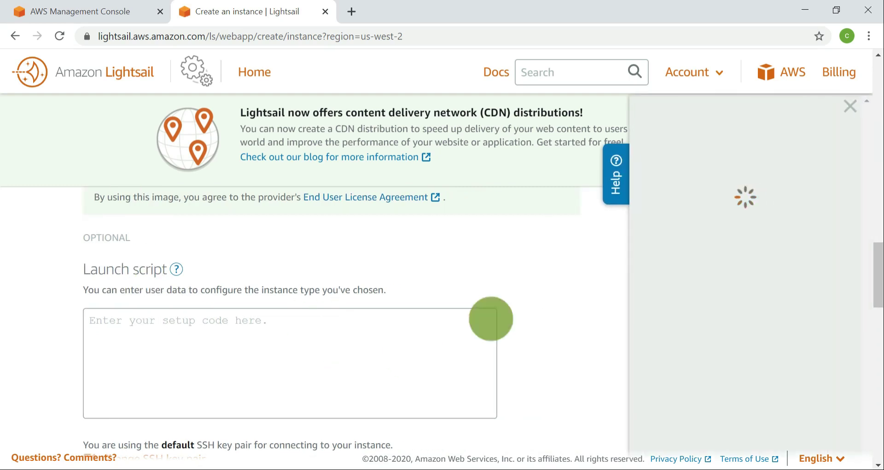
{"action": "left_click", "coordinate": [854, 105]}
{"action": "scroll", "coordinate": [219, 315], "scroll_direction": "down", "scroll_amount": 4}
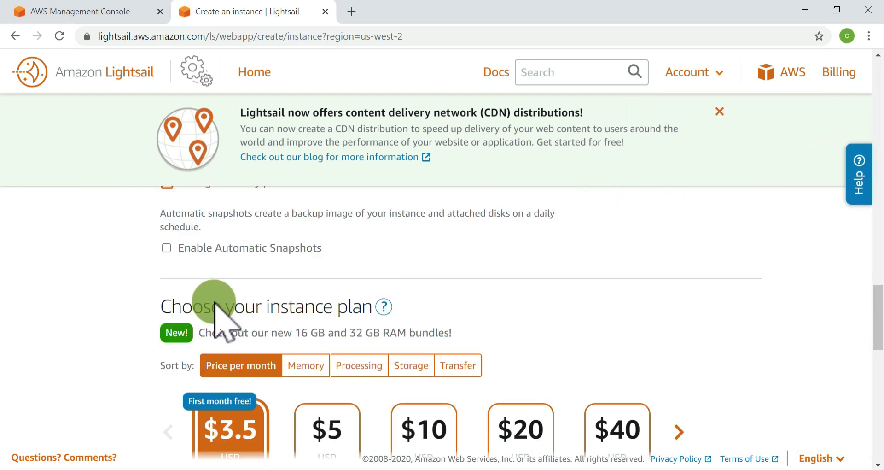
{"action": "scroll", "coordinate": [368, 267], "scroll_direction": "up", "scroll_amount": 3}
Open the launch script help and read which package command Amazon Linux, Ubuntu and WordPress images use
{"action": "left_click", "coordinate": [253, 199]}
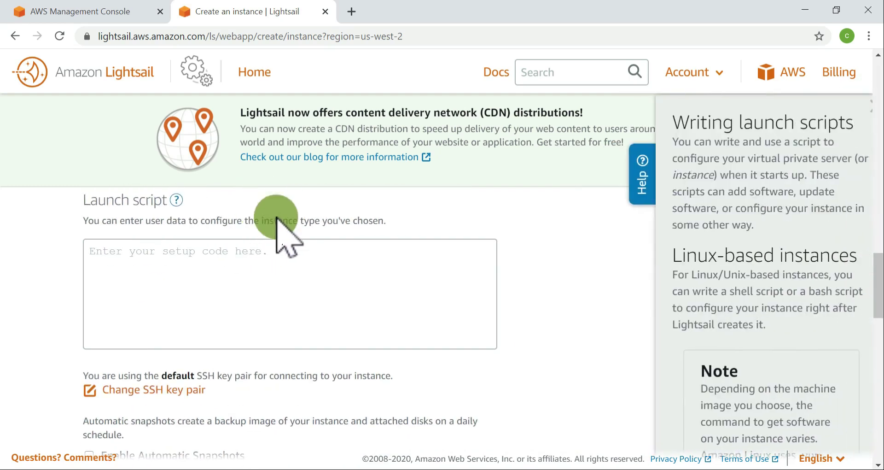
{"action": "scroll", "coordinate": [819, 217], "scroll_direction": "down", "scroll_amount": 4}
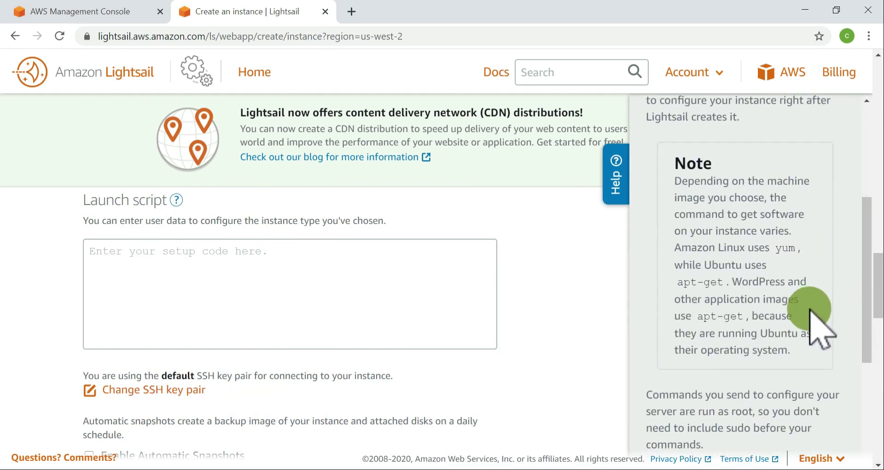
{"action": "scroll", "coordinate": [810, 317], "scroll_direction": "down", "scroll_amount": 4}
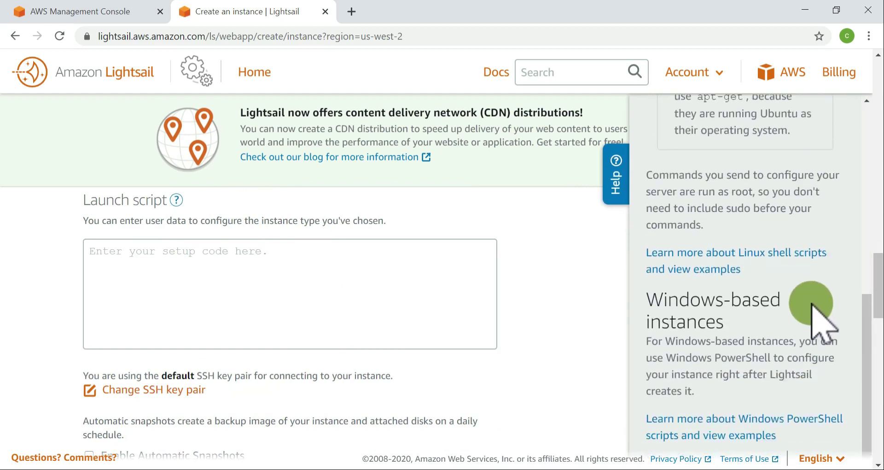
{"action": "scroll", "coordinate": [792, 280], "scroll_direction": "up", "scroll_amount": 2}
{"action": "scroll", "coordinate": [773, 248], "scroll_direction": "up", "scroll_amount": 2}
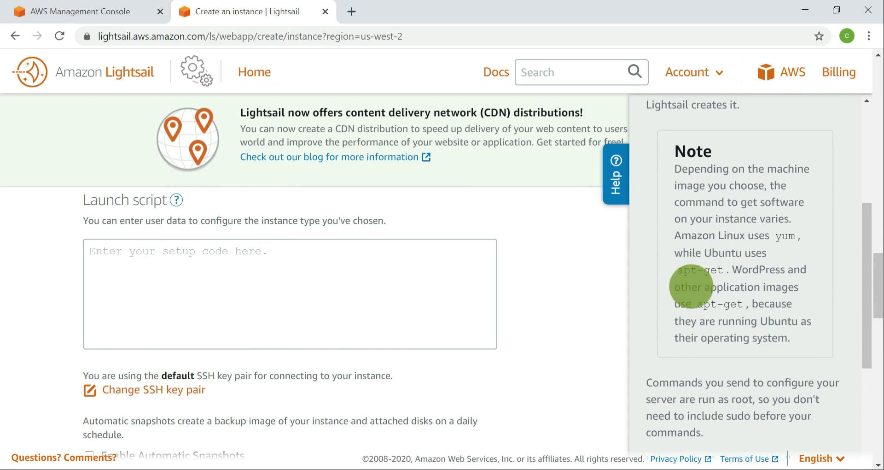
{"action": "double_click", "coordinate": [785, 235]}
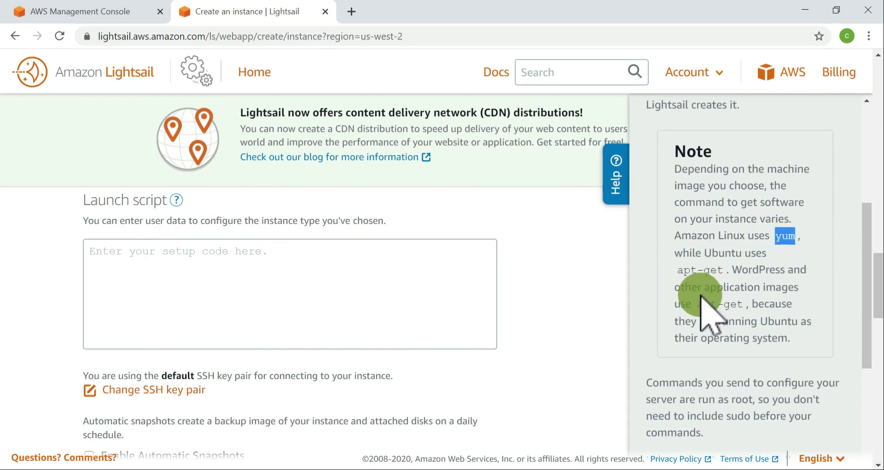
{"action": "left_click_drag", "start_coordinate": [727, 256], "coordinate": [731, 252]}
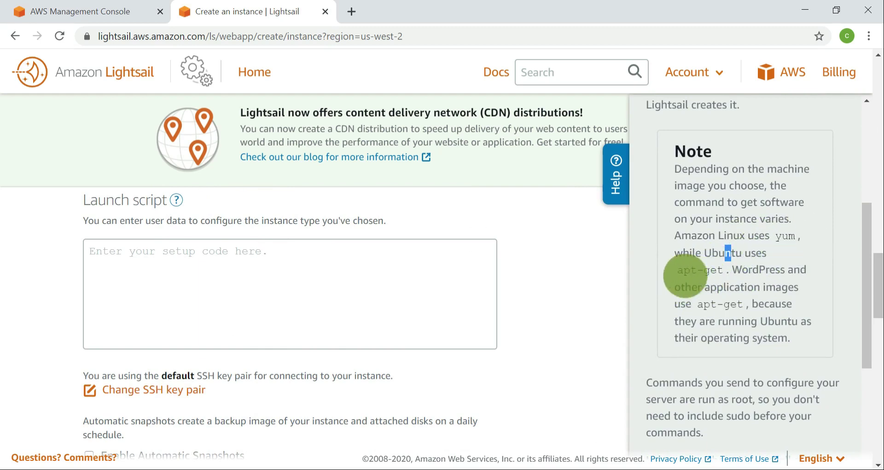
{"action": "left_click_drag", "start_coordinate": [678, 271], "coordinate": [722, 272]}
Close the launch script help and return the cursor to the script box
{"action": "left_click", "coordinate": [300, 290]}
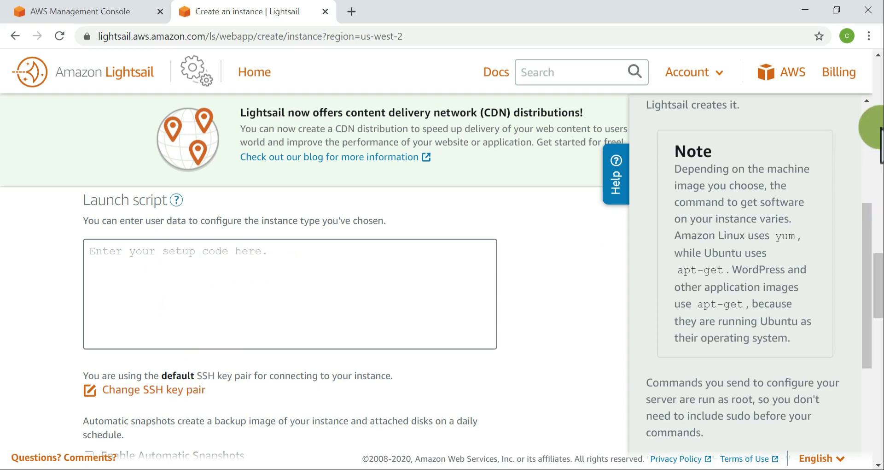
{"action": "scroll", "coordinate": [831, 123], "scroll_direction": "up", "scroll_amount": 4}
{"action": "left_click", "coordinate": [845, 109]}
{"action": "left_click", "coordinate": [301, 291]}
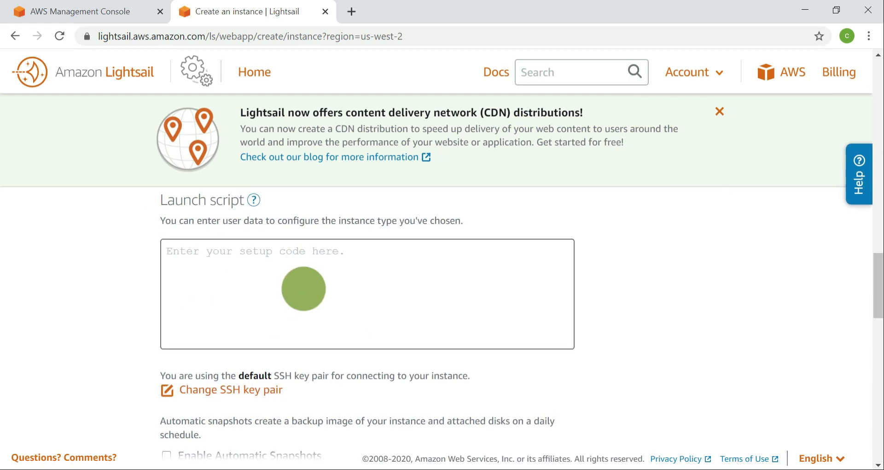
Open the SSH key pair manager for the instance and view the key pair options
{"action": "scroll", "coordinate": [303, 288], "scroll_direction": "down", "scroll_amount": 3}
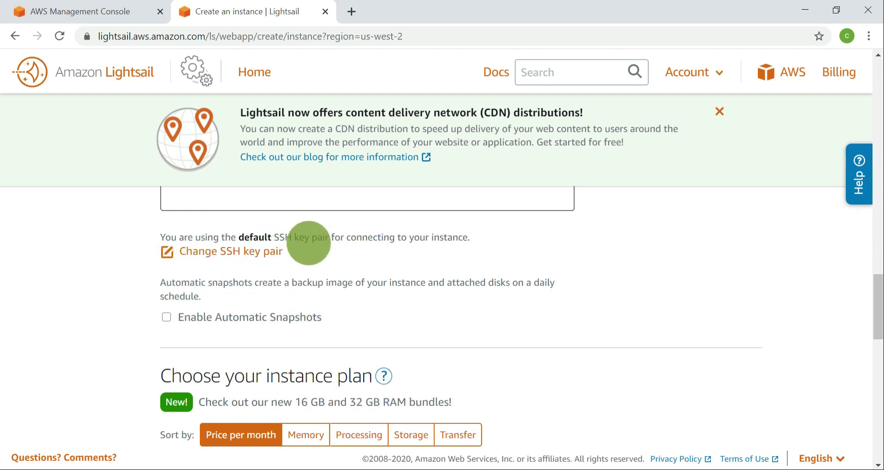
{"action": "left_click", "coordinate": [260, 252]}
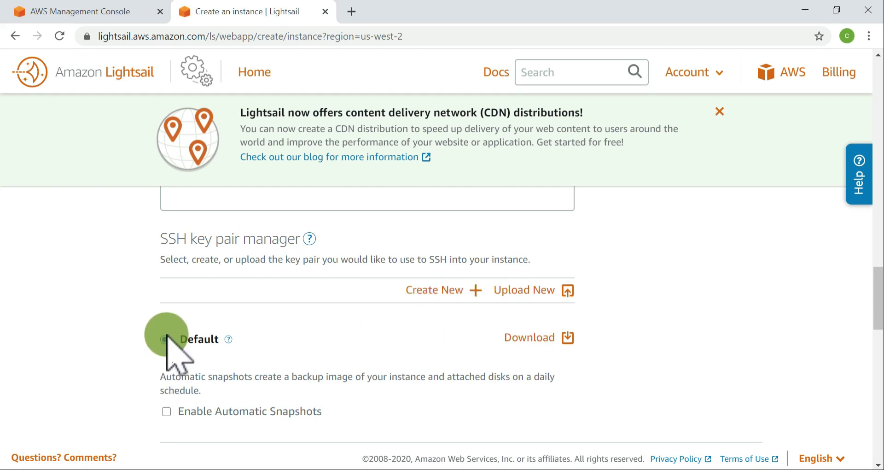
{"action": "scroll", "coordinate": [403, 336], "scroll_direction": "down", "scroll_amount": 3}
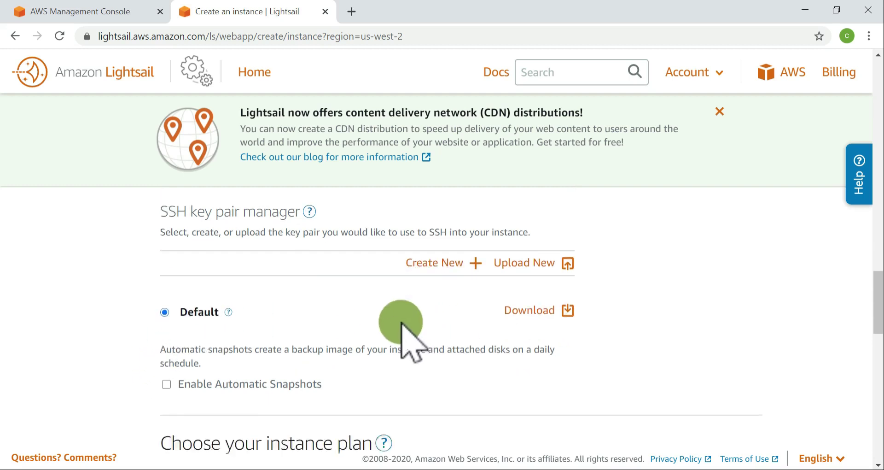
View the region prompts for creating and for uploading an SSH key pair, cancelling each one
{"action": "left_click", "coordinate": [453, 220]}
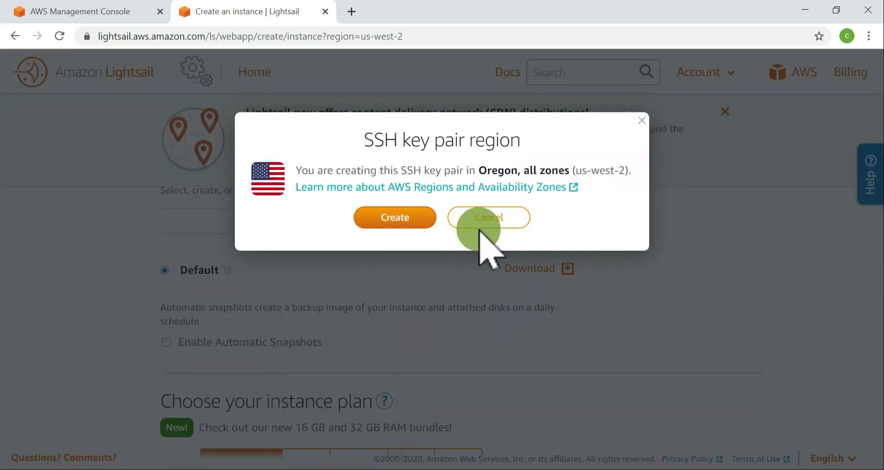
{"action": "left_click", "coordinate": [501, 220]}
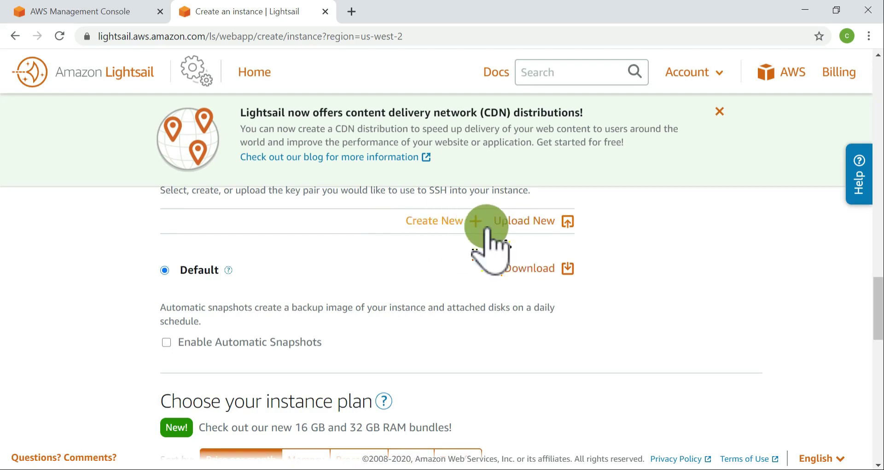
{"action": "left_click", "coordinate": [531, 221]}
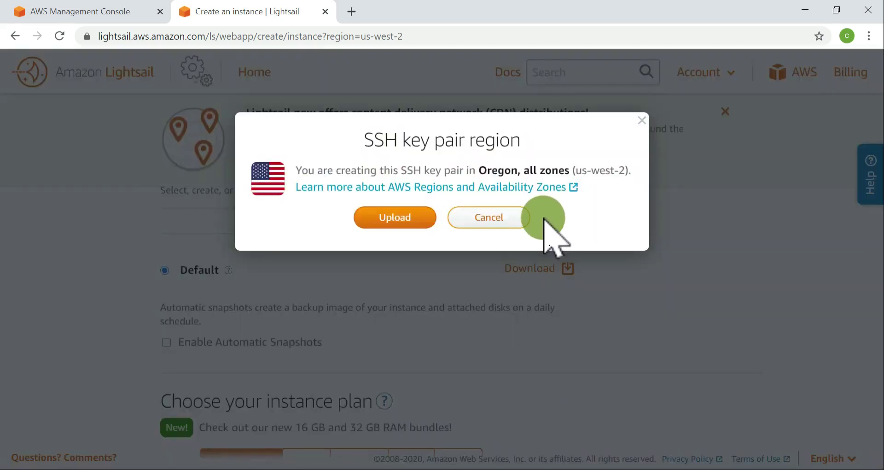
{"action": "left_click", "coordinate": [497, 217]}
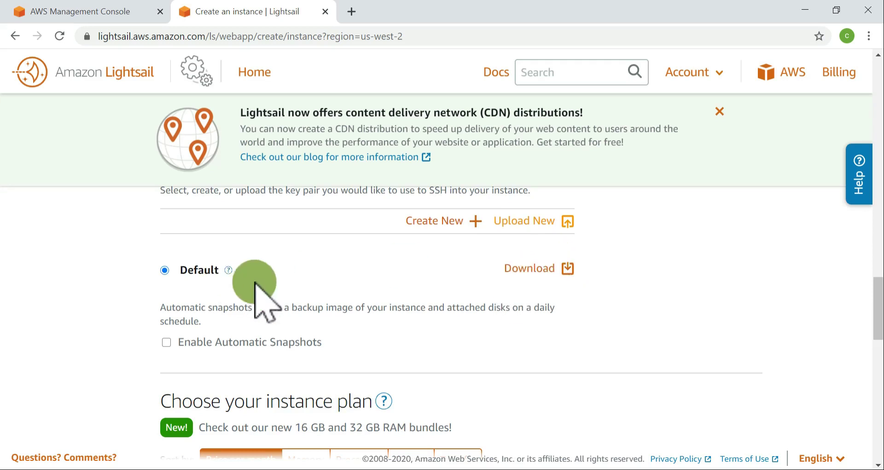
Download the default SSH key pair file
{"action": "left_click", "coordinate": [545, 272]}
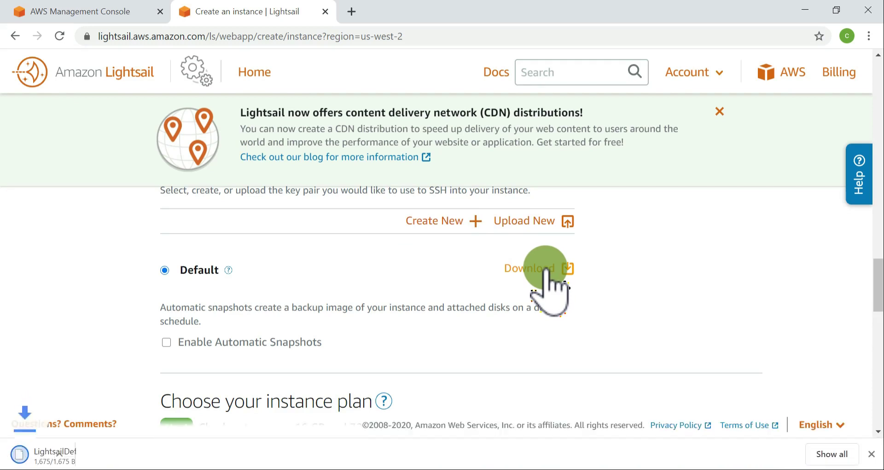
{"action": "left_click", "coordinate": [88, 452]}
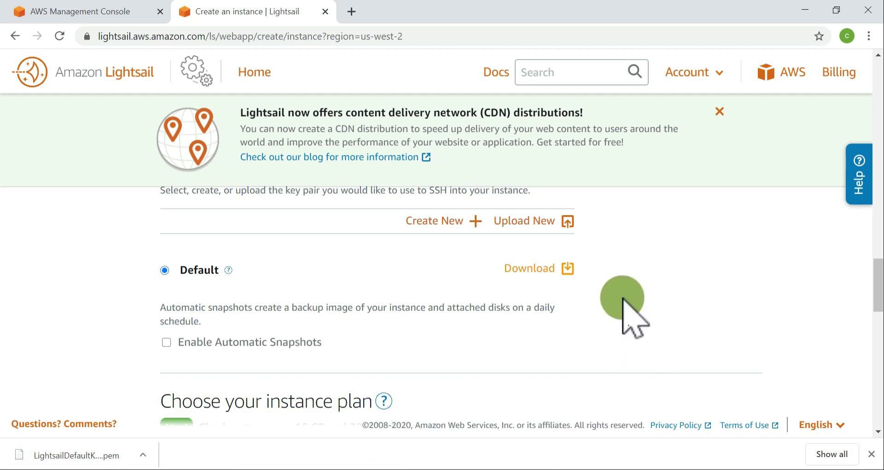
{"action": "scroll", "coordinate": [322, 331], "scroll_direction": "down", "scroll_amount": 3}
{"action": "scroll", "coordinate": [322, 341], "scroll_direction": "up", "scroll_amount": 3}
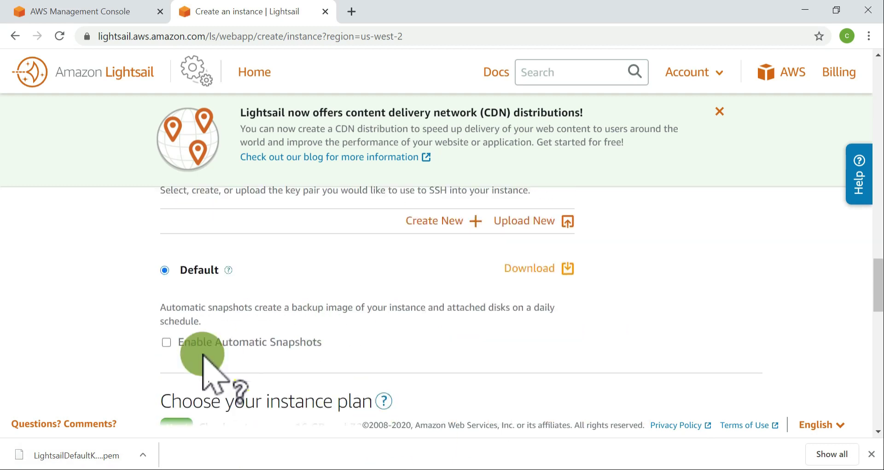
Enable automatic snapshots for the instance and recheck the selected region and availability zone
{"action": "left_click", "coordinate": [167, 343]}
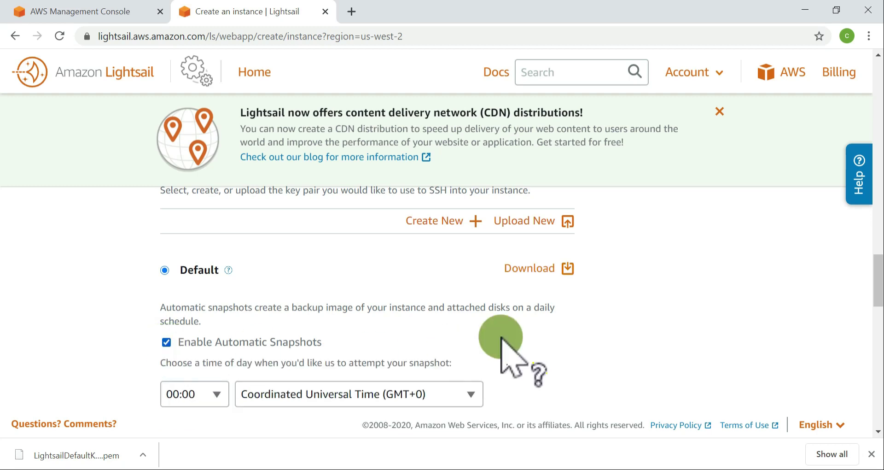
{"action": "scroll", "coordinate": [507, 350], "scroll_direction": "down", "scroll_amount": 2}
{"action": "scroll", "coordinate": [506, 350], "scroll_direction": "up", "scroll_amount": 15}
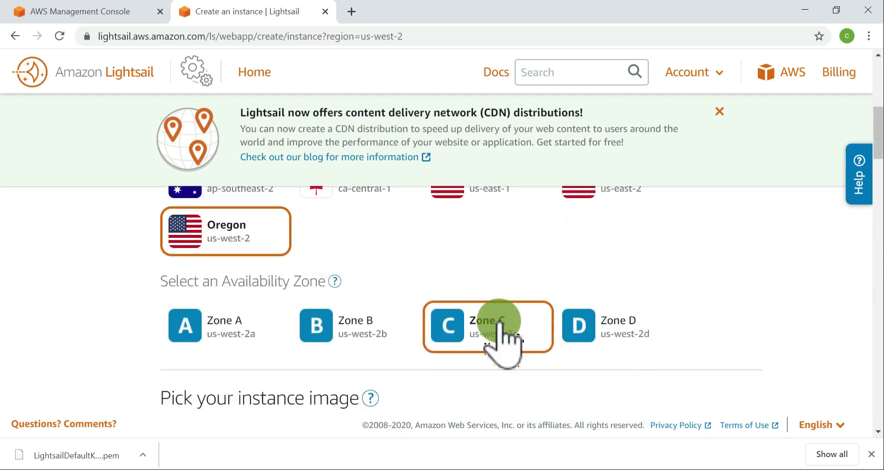
{"action": "scroll", "coordinate": [263, 233], "scroll_direction": "up", "scroll_amount": 4}
{"action": "scroll", "coordinate": [304, 286], "scroll_direction": "down", "scroll_amount": 3}
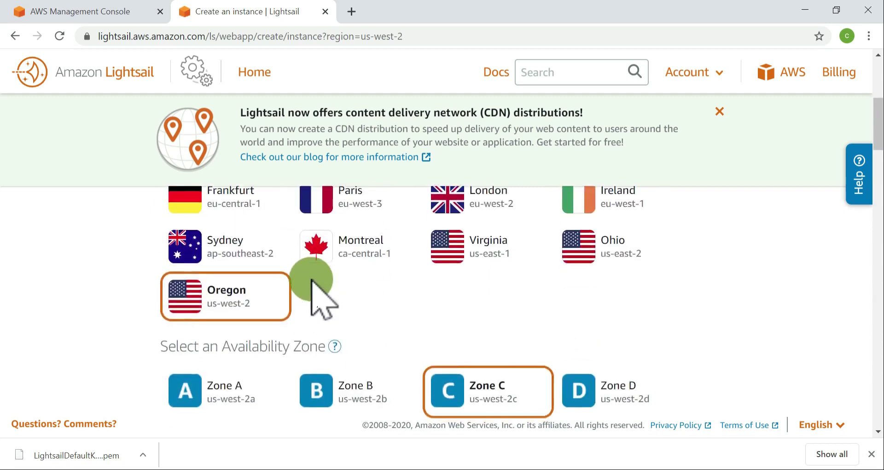
{"action": "scroll", "coordinate": [312, 280], "scroll_direction": "down", "scroll_amount": 10}
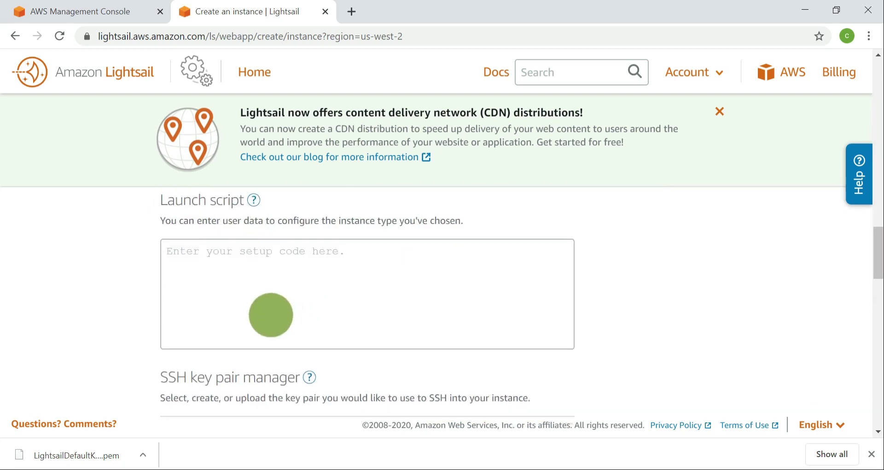
{"action": "scroll", "coordinate": [274, 313], "scroll_direction": "down", "scroll_amount": 7}
{"action": "scroll", "coordinate": [276, 311], "scroll_direction": "up", "scroll_amount": 1}
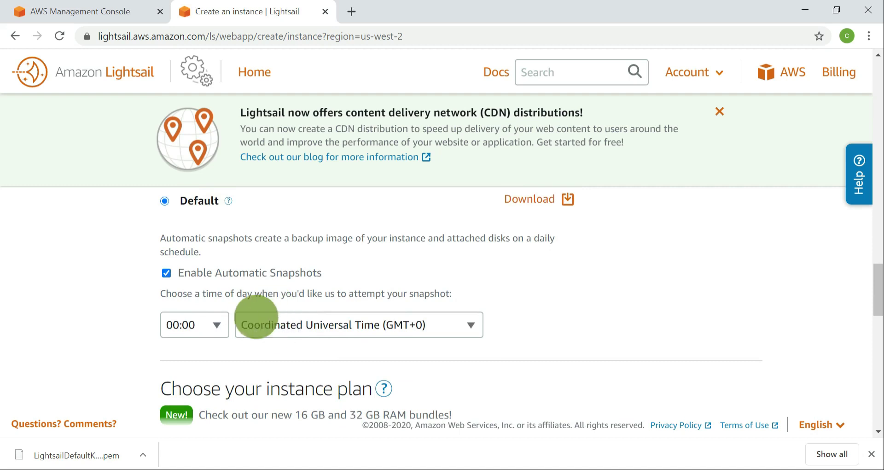
Set the daily automatic snapshot time to 09:00
{"action": "left_click", "coordinate": [220, 324]}
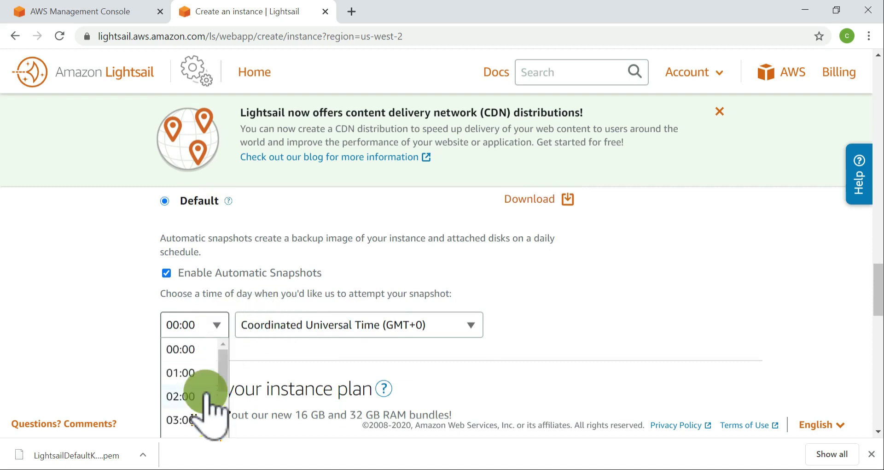
{"action": "scroll", "coordinate": [205, 371], "scroll_direction": "down", "scroll_amount": 5}
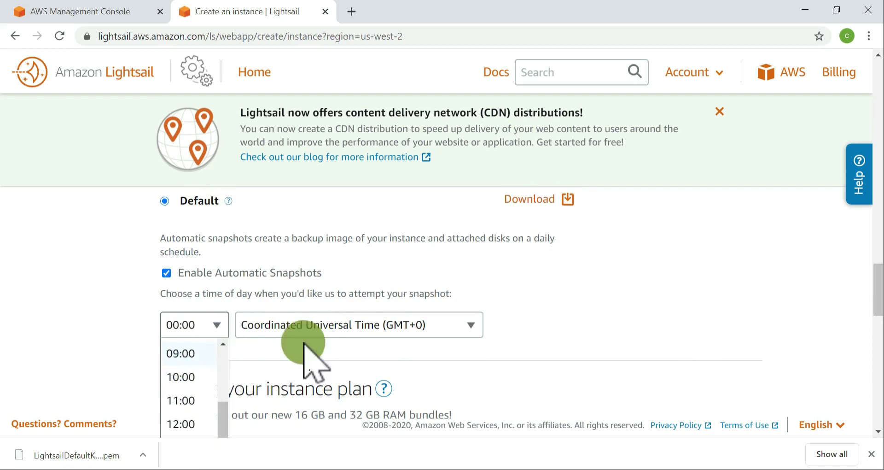
{"action": "left_click", "coordinate": [189, 360]}
Switch the snapshot time zone to India Standard Time (GMT+5:30) and set the snapshot time to 10:00
{"action": "left_click", "coordinate": [466, 327]}
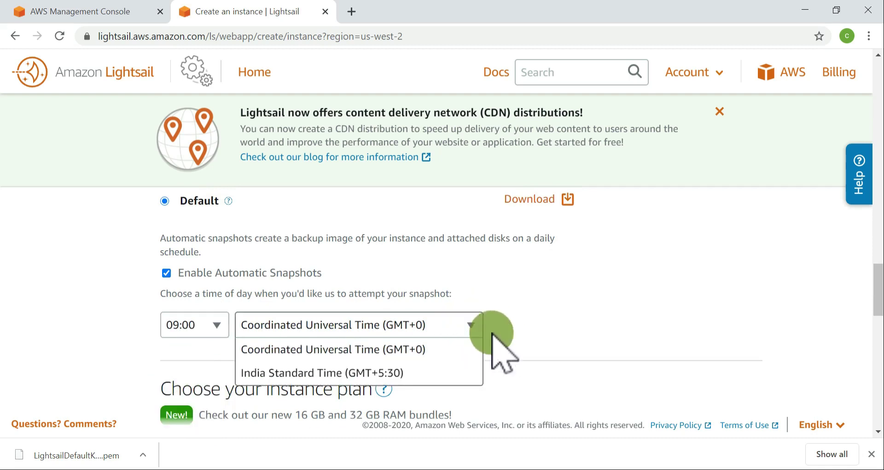
{"action": "scroll", "coordinate": [399, 313], "scroll_direction": "down", "scroll_amount": 1}
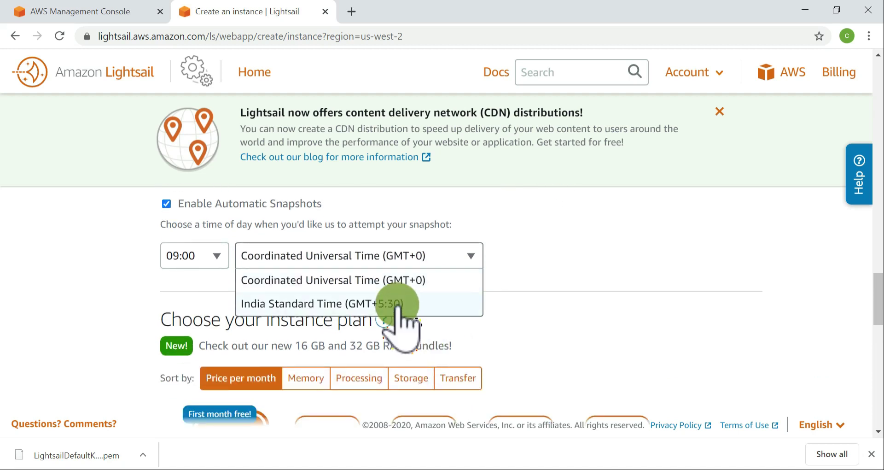
{"action": "left_click", "coordinate": [397, 303]}
{"action": "left_click", "coordinate": [212, 257]}
{"action": "scroll", "coordinate": [198, 331], "scroll_direction": "down", "scroll_amount": 4}
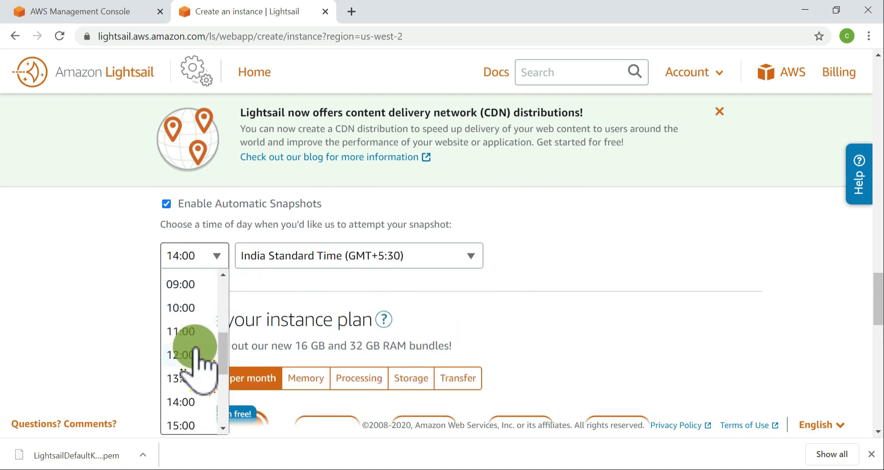
{"action": "left_click", "coordinate": [184, 307]}
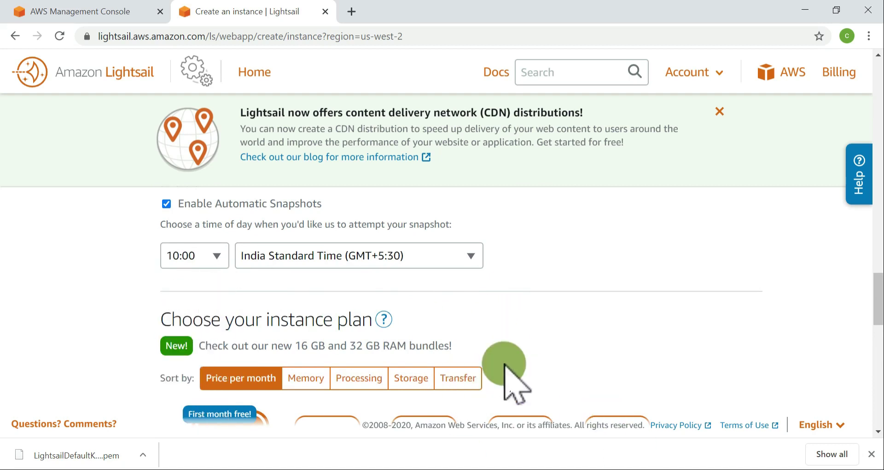
Reread the snapshot time prompt and turn off automatic snapshots for the instance
{"action": "scroll", "coordinate": [598, 327], "scroll_direction": "up", "scroll_amount": 1}
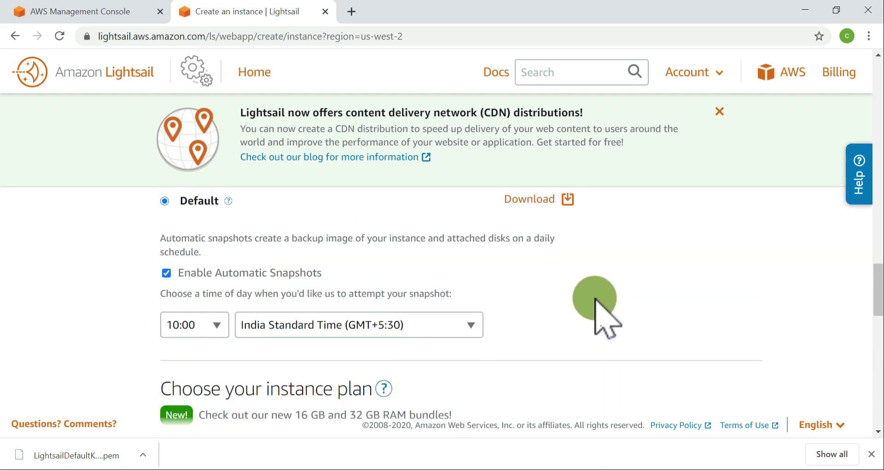
{"action": "left_click_drag", "start_coordinate": [247, 294], "coordinate": [454, 294]}
{"action": "left_click", "coordinate": [180, 281]}
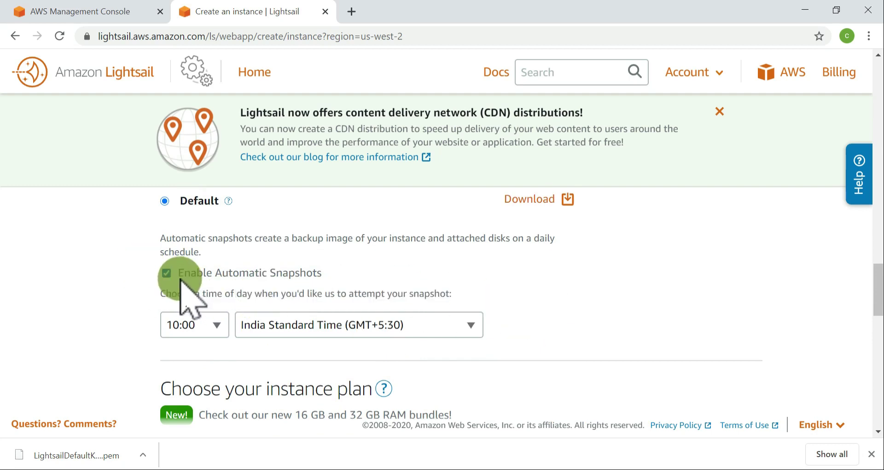
{"action": "left_click", "coordinate": [168, 274]}
Compare the instance plans by memory, selecting the 0.5 GB plan, and by processing, selecting the 1 vCPU plan
{"action": "scroll", "coordinate": [503, 340], "scroll_direction": "down", "scroll_amount": 3}
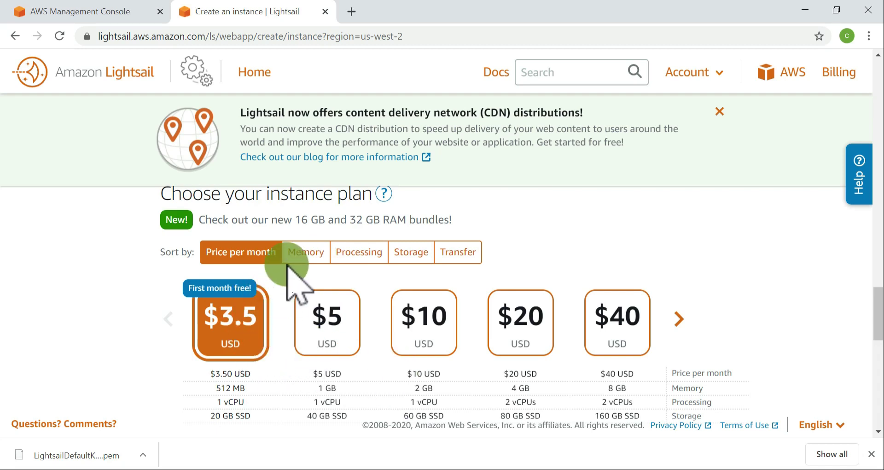
{"action": "left_click", "coordinate": [308, 256]}
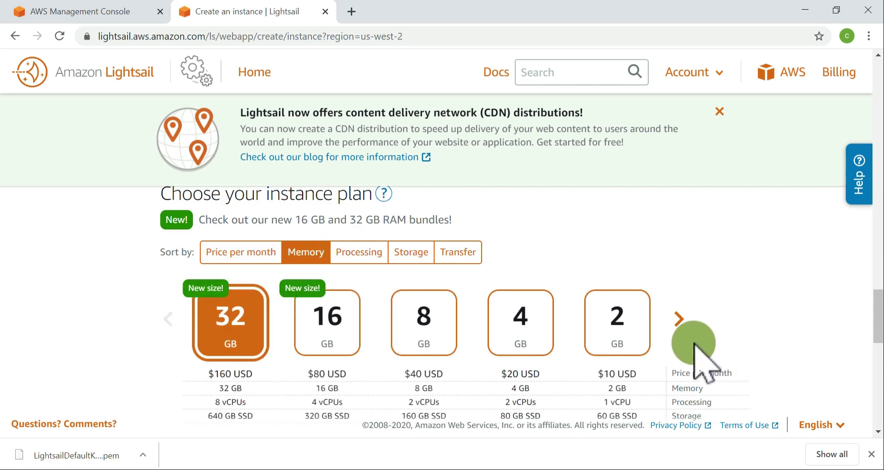
{"action": "triple_click", "coordinate": [679, 320]}
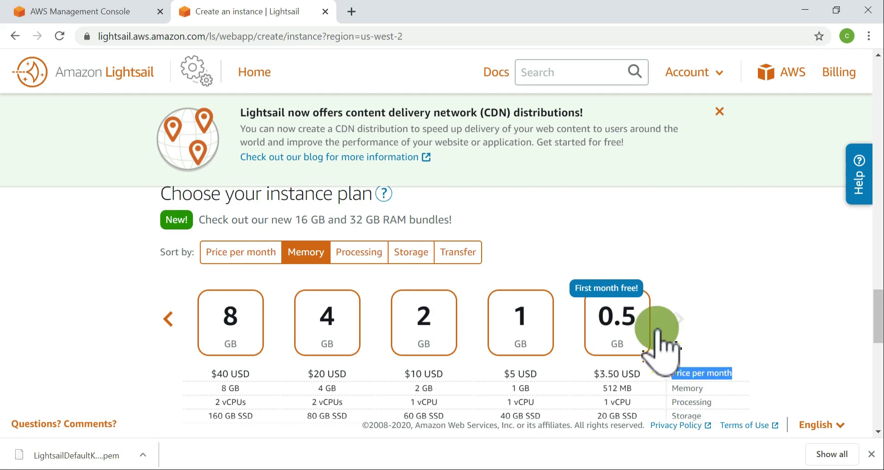
{"action": "left_click", "coordinate": [630, 338]}
{"action": "left_click", "coordinate": [353, 252]}
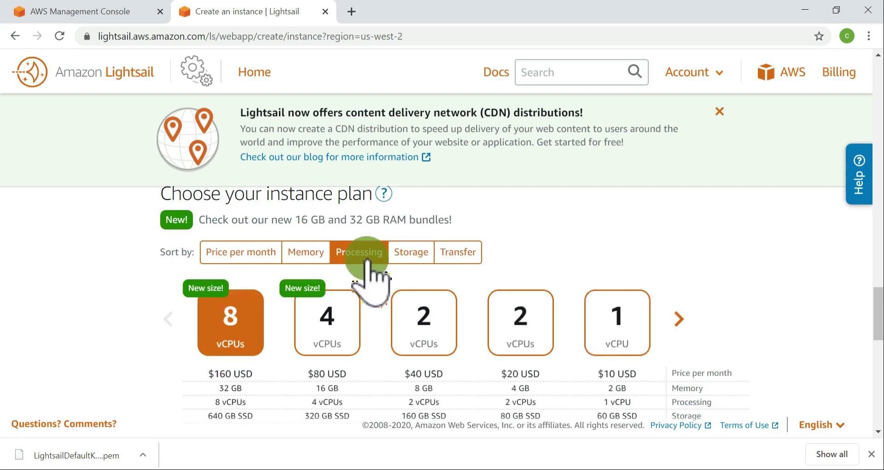
{"action": "left_click", "coordinate": [620, 323]}
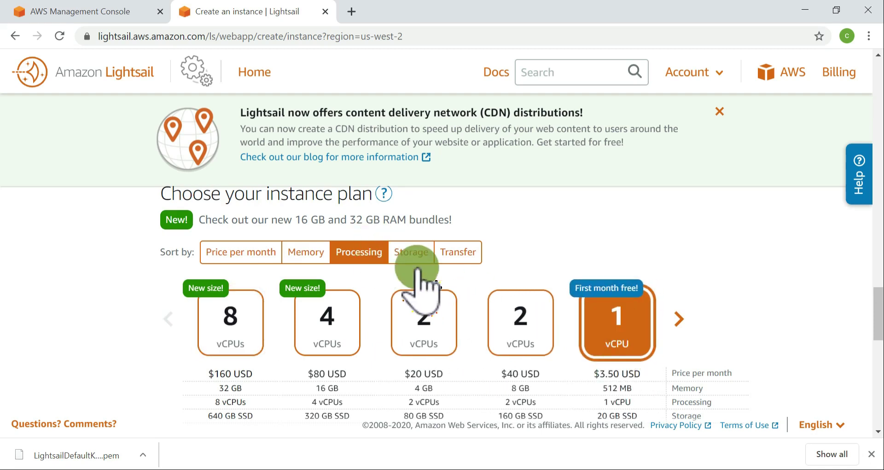
Sort the instance plans by storage and review them from the largest to the smallest size
{"action": "left_click", "coordinate": [410, 251]}
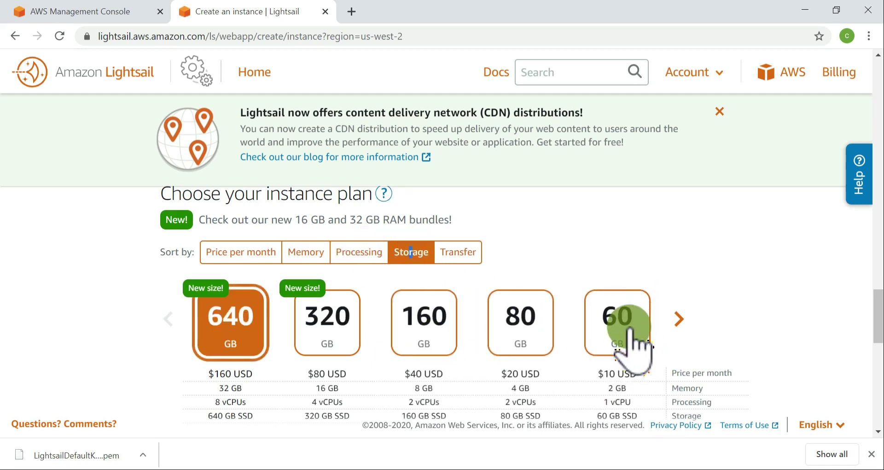
{"action": "scroll", "coordinate": [634, 327], "scroll_direction": "down", "scroll_amount": 2}
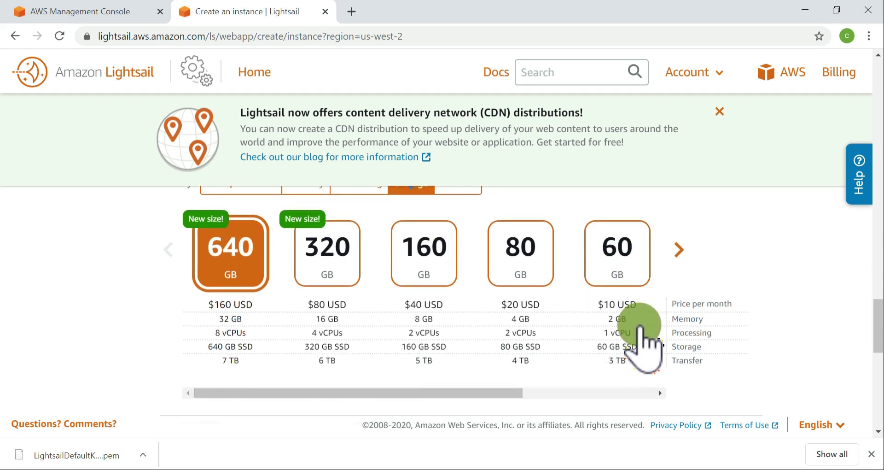
{"action": "scroll", "coordinate": [643, 333], "scroll_direction": "up", "scroll_amount": 4}
{"action": "scroll", "coordinate": [643, 395], "scroll_direction": "down", "scroll_amount": 2}
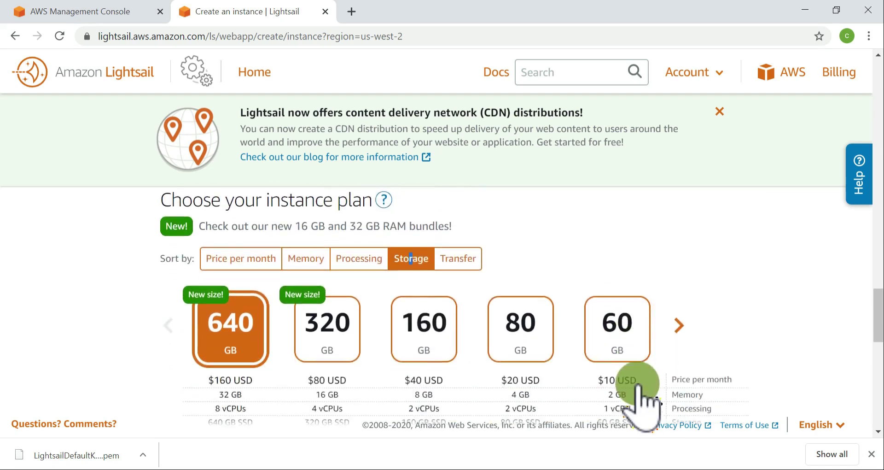
{"action": "left_click", "coordinate": [679, 320]}
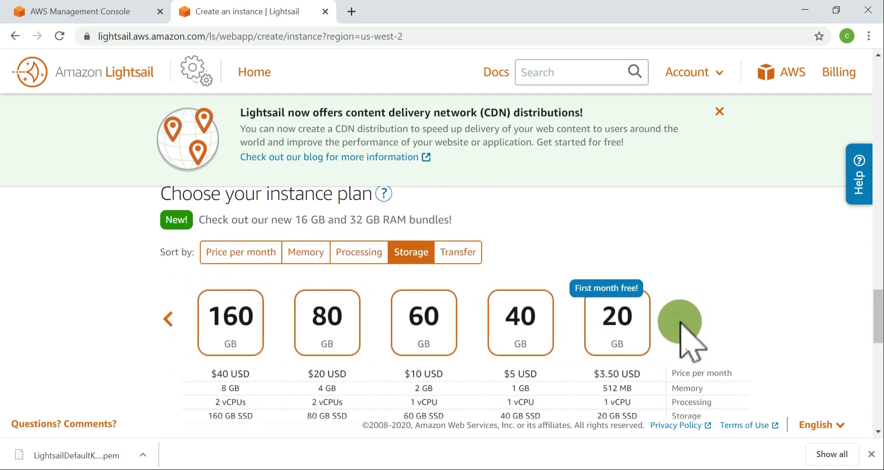
Sort the instance plans by transfer and select the $3.50 USD plan with 1 TB of transfer
{"action": "left_click", "coordinate": [456, 254]}
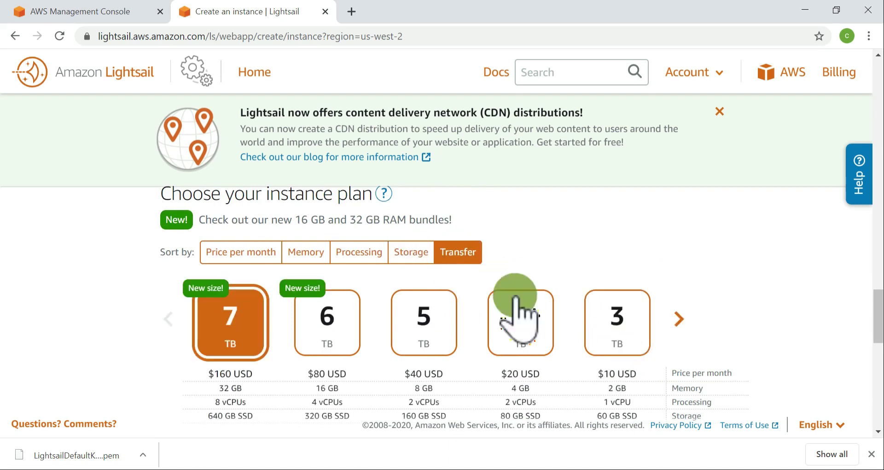
{"action": "left_click", "coordinate": [680, 322]}
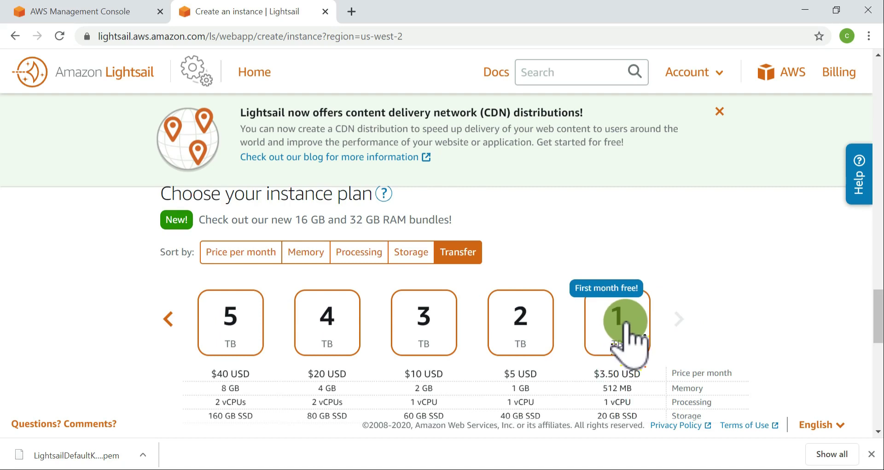
{"action": "left_click", "coordinate": [626, 336]}
{"action": "scroll", "coordinate": [628, 332], "scroll_direction": "down", "scroll_amount": 3}
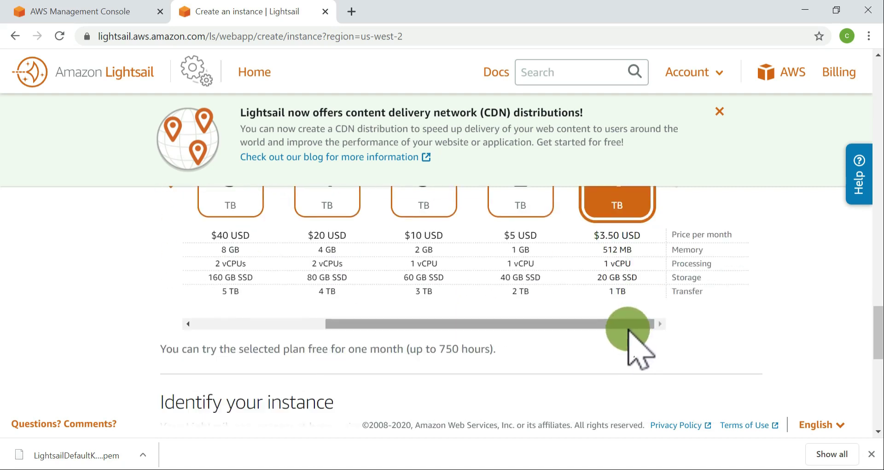
Sort the instance plans by price per month, browse up to the most expensive plan, and keep the $3.50 USD plan selected
{"action": "scroll", "coordinate": [628, 332], "scroll_direction": "up", "scroll_amount": 3}
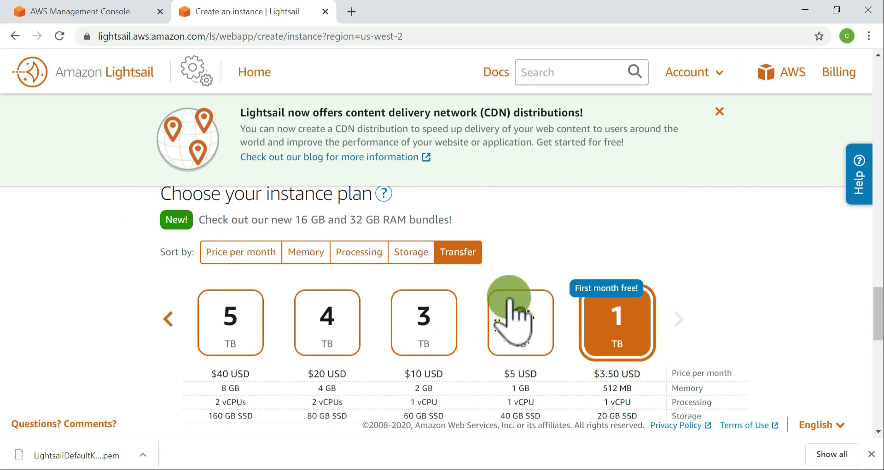
{"action": "left_click", "coordinate": [230, 257]}
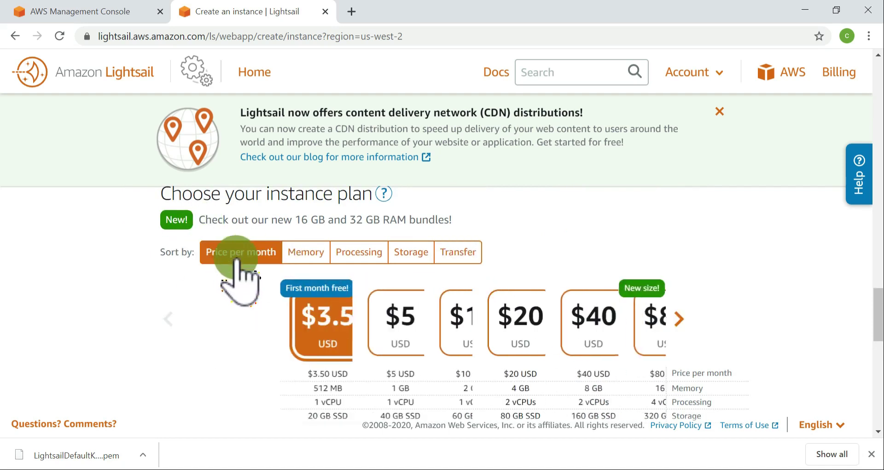
{"action": "left_click", "coordinate": [234, 317]}
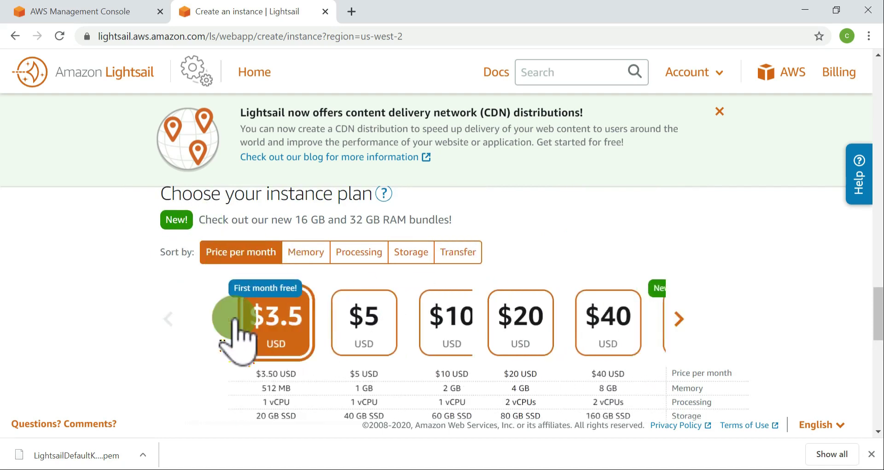
{"action": "left_click", "coordinate": [676, 317]}
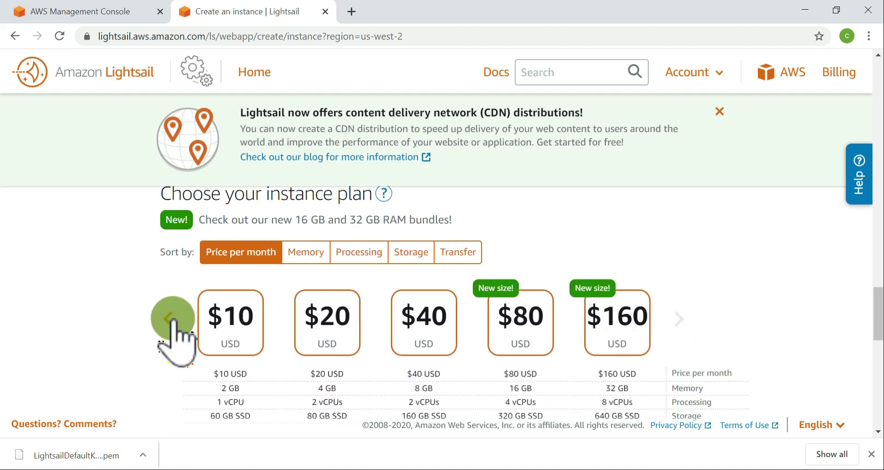
{"action": "left_click", "coordinate": [169, 318]}
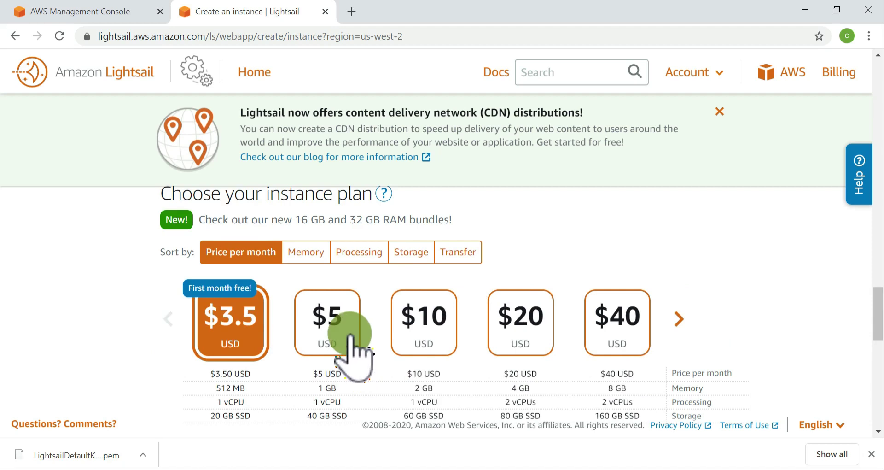
{"action": "left_click", "coordinate": [189, 298]}
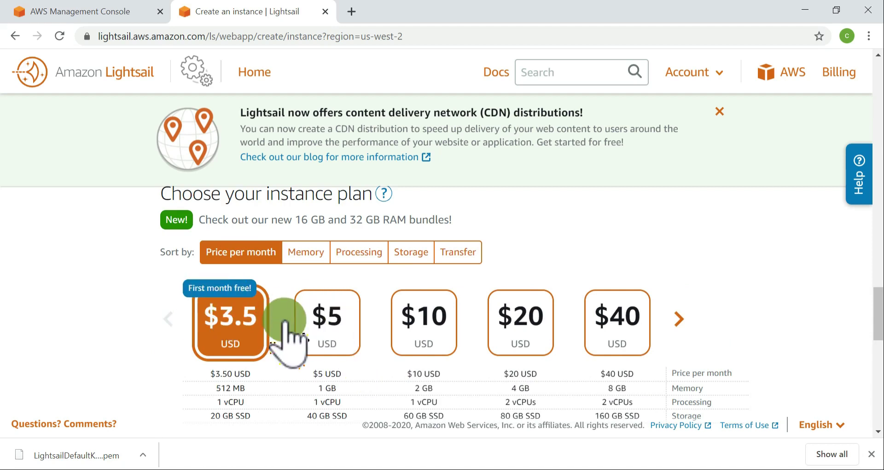
{"action": "scroll", "coordinate": [263, 307], "scroll_direction": "down", "scroll_amount": 3}
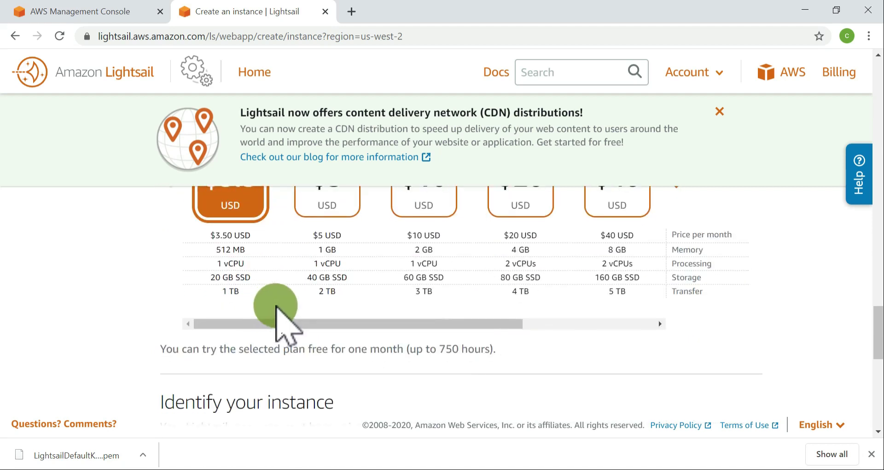
{"action": "scroll", "coordinate": [276, 306], "scroll_direction": "up", "scroll_amount": 2}
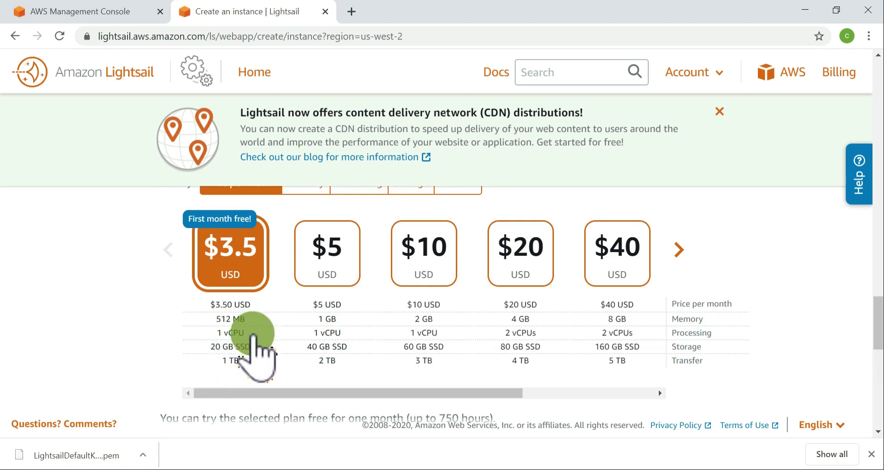
Review the instance identification section, including the WordPress-1 name field, the quantity, and the key-only and key-value tagging options
{"action": "scroll", "coordinate": [254, 334], "scroll_direction": "down", "scroll_amount": 3}
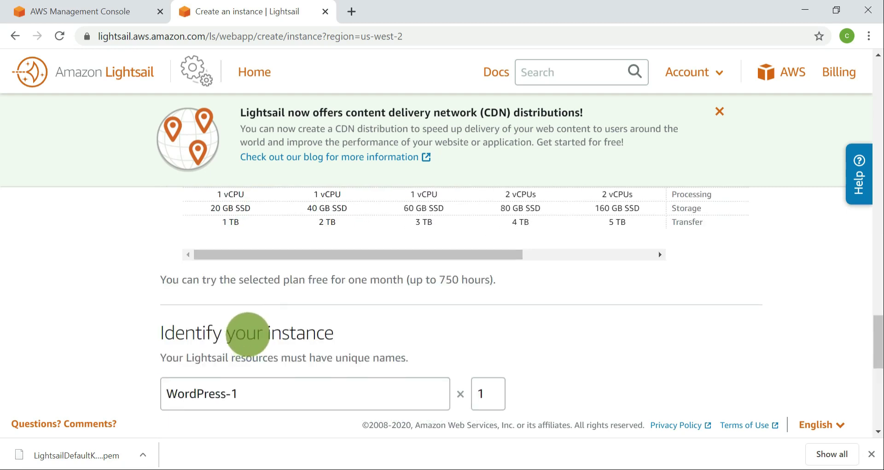
{"action": "scroll", "coordinate": [247, 335], "scroll_direction": "down", "scroll_amount": 1}
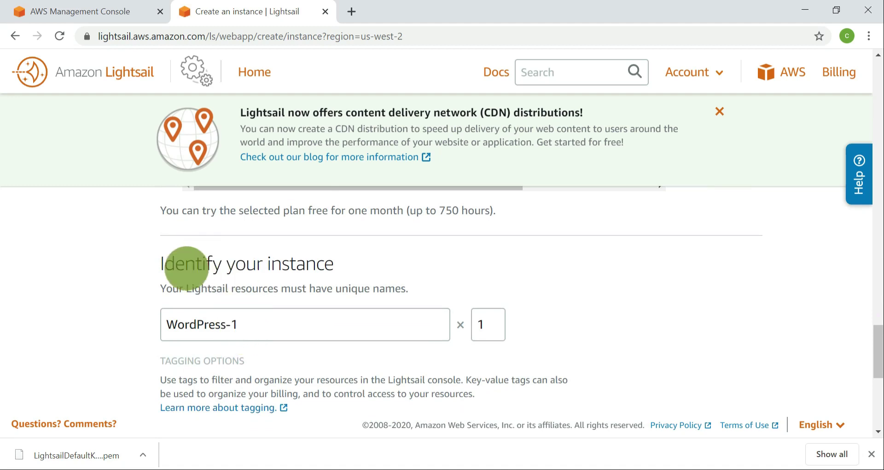
{"action": "left_click_drag", "start_coordinate": [170, 266], "coordinate": [340, 286]}
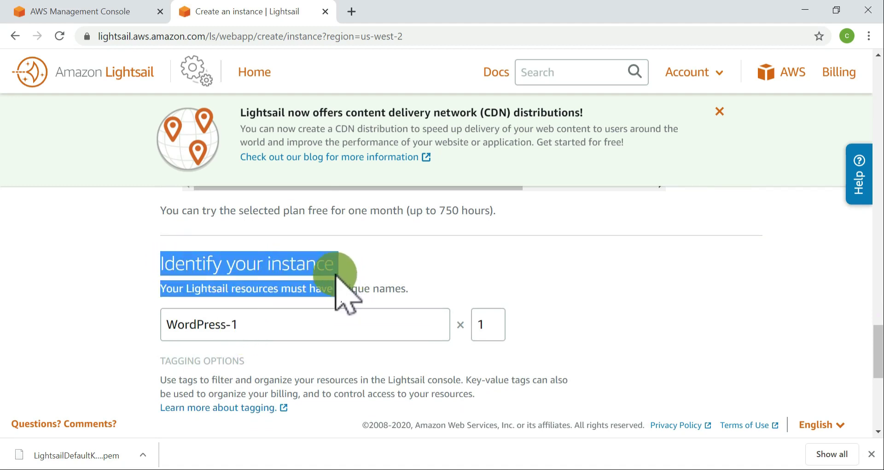
{"action": "left_click", "coordinate": [274, 311]}
{"action": "triple_click", "coordinate": [275, 311]}
{"action": "scroll", "coordinate": [266, 332], "scroll_direction": "down", "scroll_amount": 3}
{"action": "scroll", "coordinate": [277, 304], "scroll_direction": "up", "scroll_amount": 1}
{"action": "scroll", "coordinate": [279, 296], "scroll_direction": "up", "scroll_amount": 2}
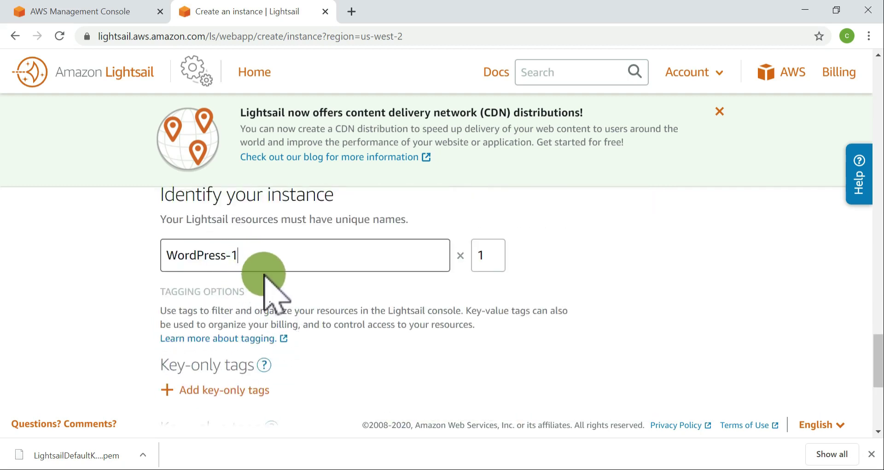
{"action": "scroll", "coordinate": [264, 276], "scroll_direction": "down", "scroll_amount": 2}
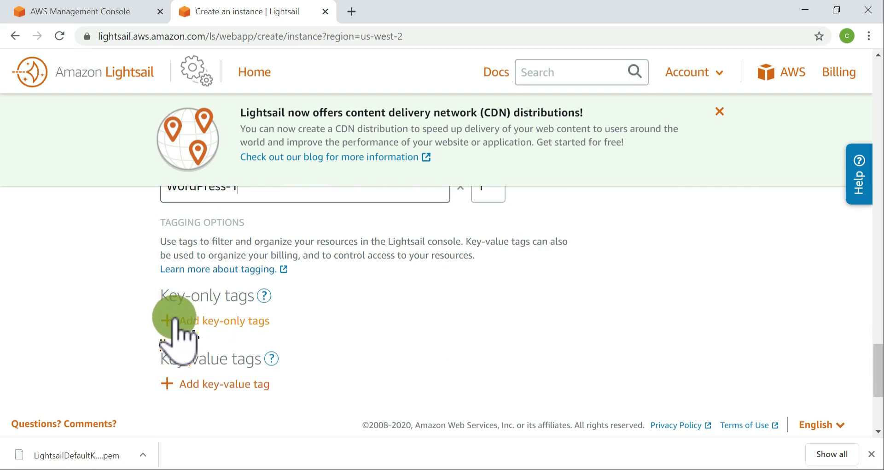
{"action": "scroll", "coordinate": [355, 327], "scroll_direction": "down", "scroll_amount": 3}
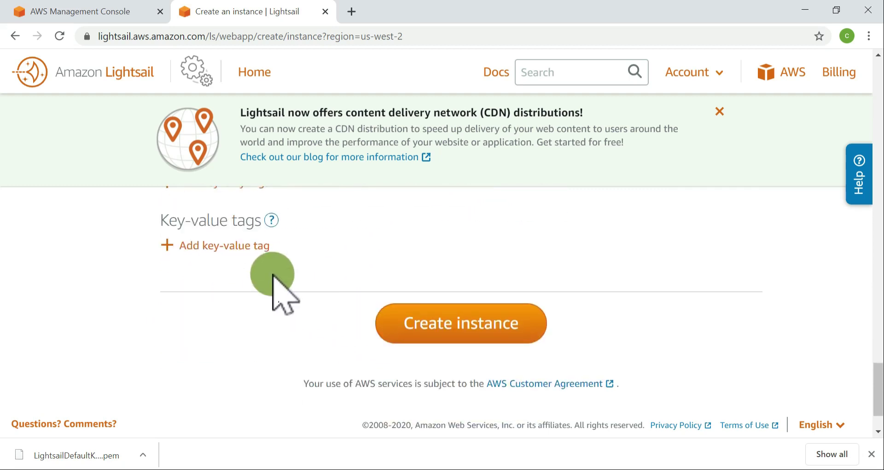
Recheck the instance setup from the beginning, covering the region, availability zone, platform and blueprint choices down to the launch script
{"action": "scroll", "coordinate": [489, 296], "scroll_direction": "up", "scroll_amount": 8}
{"action": "scroll", "coordinate": [490, 281], "scroll_direction": "up", "scroll_amount": 10}
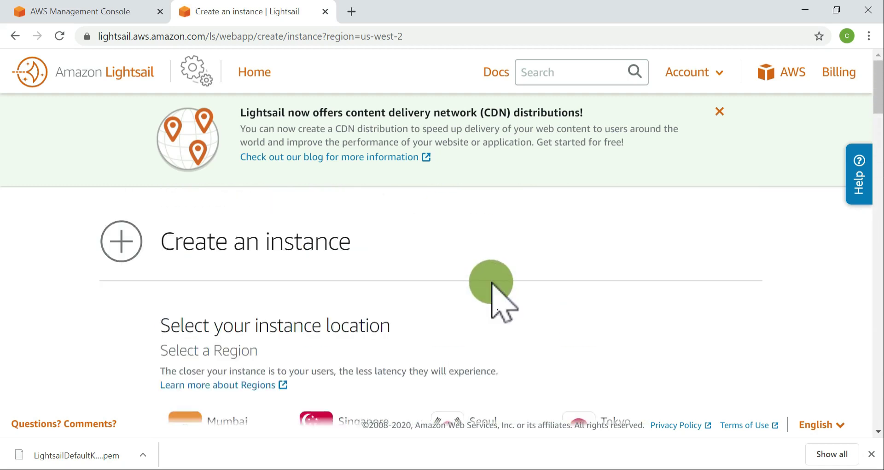
{"action": "scroll", "coordinate": [491, 282], "scroll_direction": "down", "scroll_amount": 5}
{"action": "scroll", "coordinate": [314, 354], "scroll_direction": "up", "scroll_amount": 2}
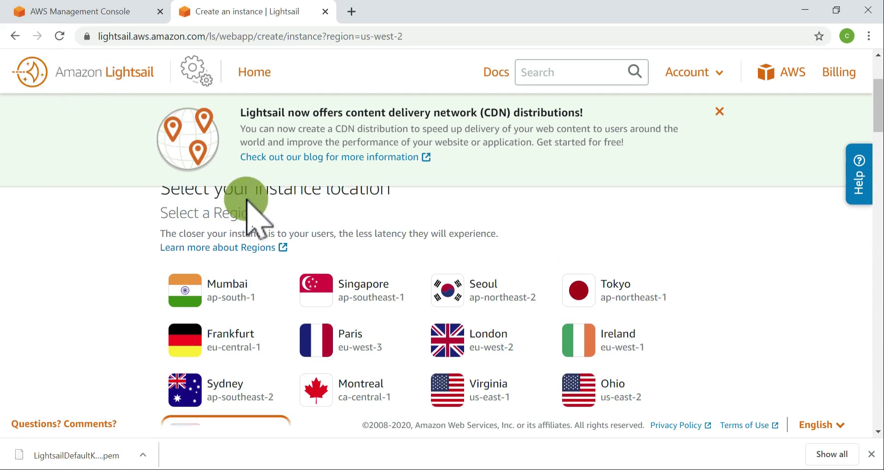
{"action": "scroll", "coordinate": [249, 212], "scroll_direction": "up", "scroll_amount": 3}
{"action": "left_click_drag", "start_coordinate": [182, 243], "coordinate": [407, 264]}
{"action": "scroll", "coordinate": [408, 264], "scroll_direction": "down", "scroll_amount": 5}
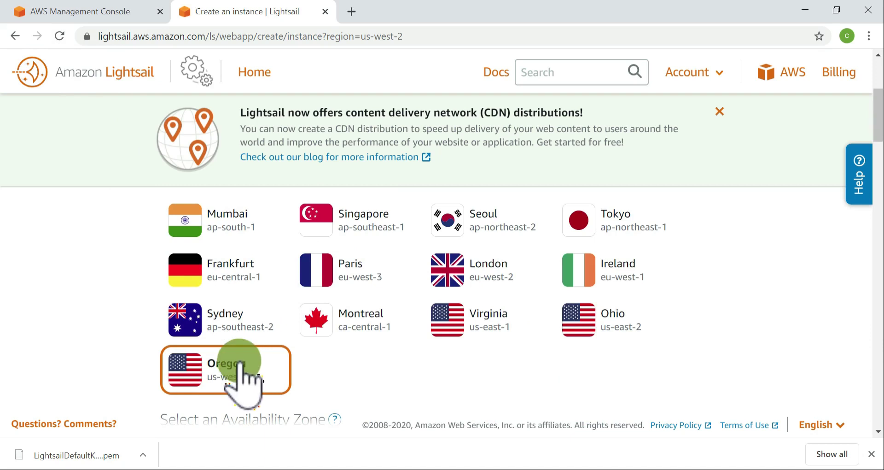
{"action": "scroll", "coordinate": [272, 368], "scroll_direction": "down", "scroll_amount": 5}
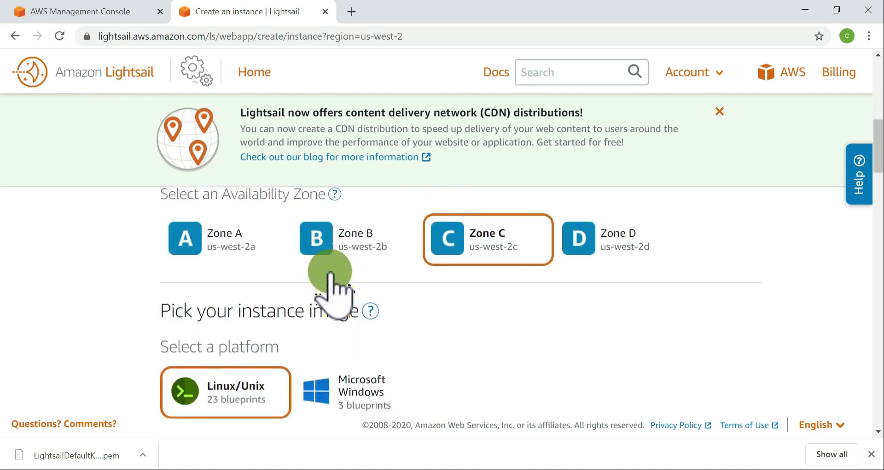
{"action": "scroll", "coordinate": [276, 296], "scroll_direction": "down", "scroll_amount": 3}
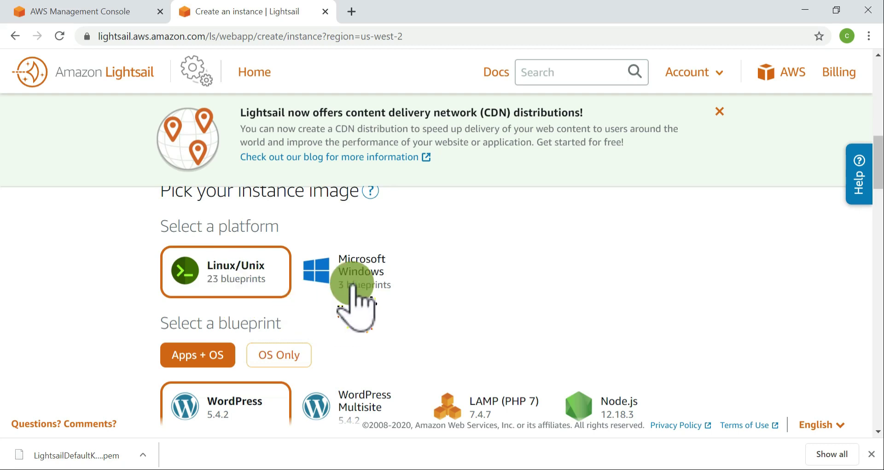
{"action": "scroll", "coordinate": [354, 289], "scroll_direction": "down", "scroll_amount": 3}
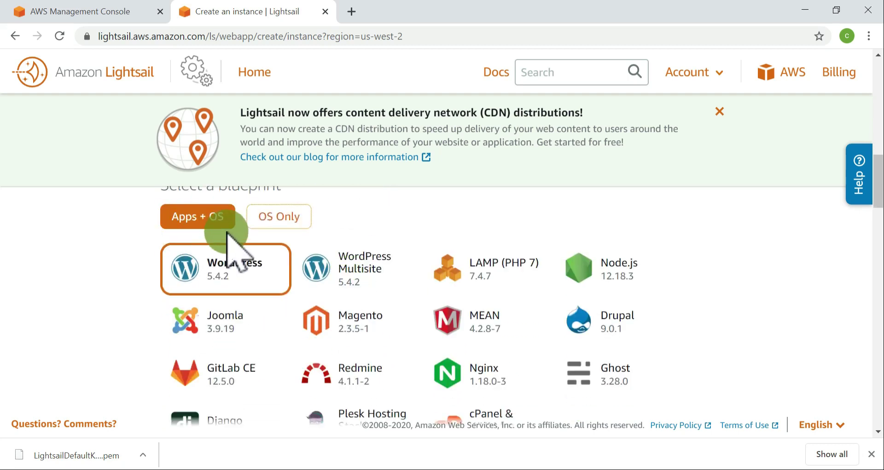
{"action": "scroll", "coordinate": [251, 276], "scroll_direction": "down", "scroll_amount": 4}
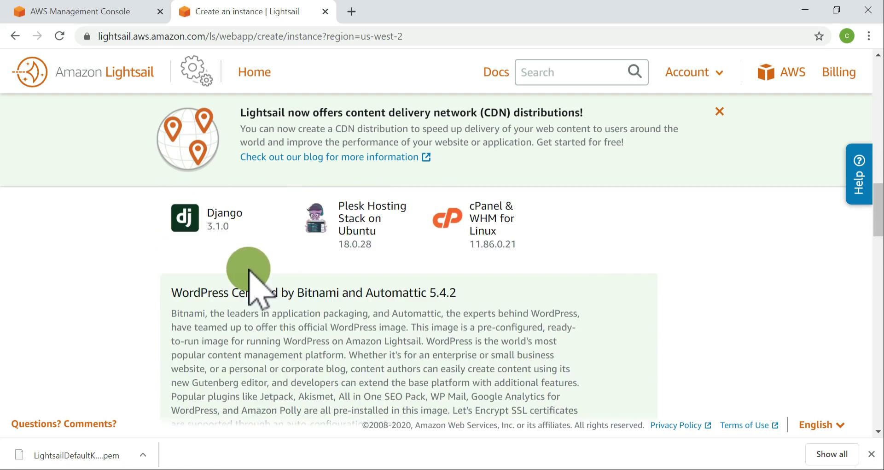
{"action": "scroll", "coordinate": [253, 278], "scroll_direction": "down", "scroll_amount": 4}
{"action": "scroll", "coordinate": [256, 279], "scroll_direction": "down", "scroll_amount": 4}
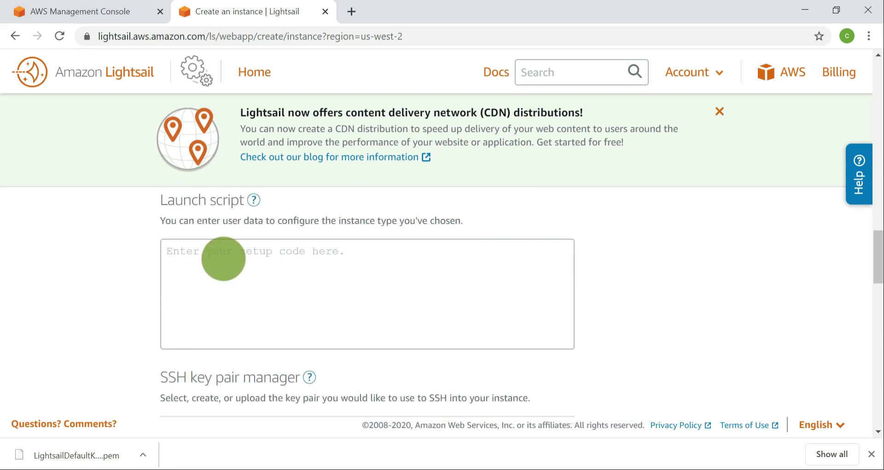
Review the launch script field and the prompt for creating a new SSH key pair, cancelling the prompt without creating a key
{"action": "left_click", "coordinate": [223, 257]}
{"action": "scroll", "coordinate": [368, 306], "scroll_direction": "down", "scroll_amount": 5}
{"action": "scroll", "coordinate": [371, 308], "scroll_direction": "up", "scroll_amount": 2}
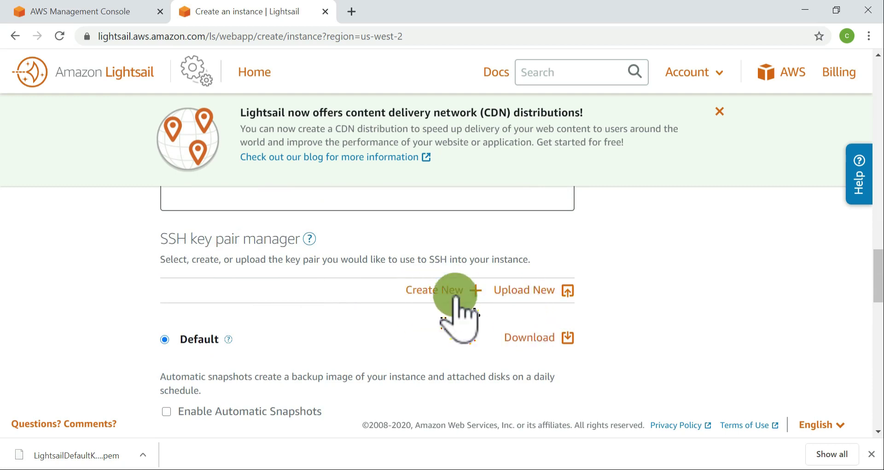
{"action": "left_click", "coordinate": [439, 288]}
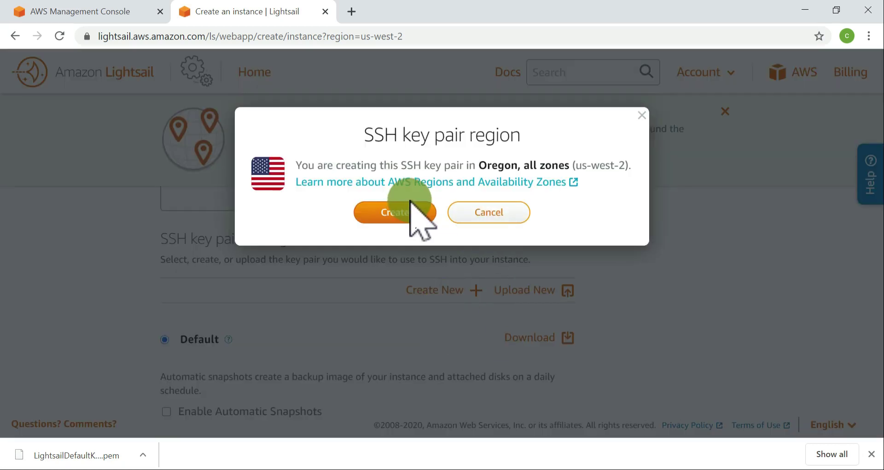
{"action": "left_click", "coordinate": [504, 220]}
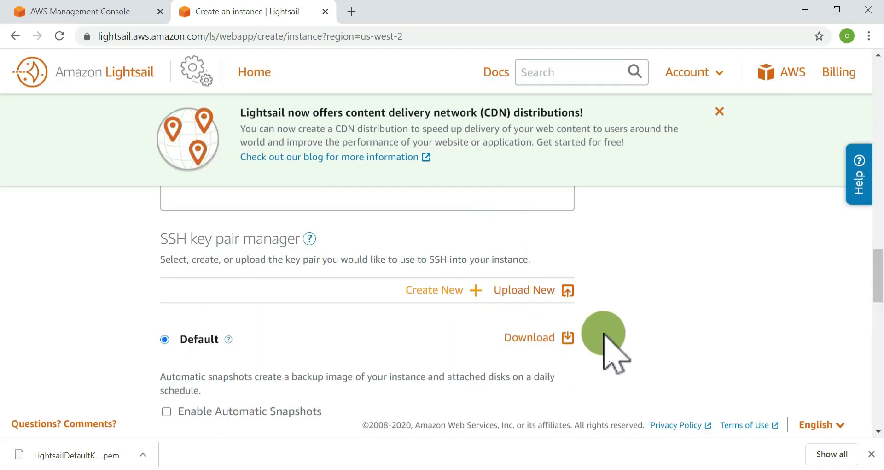
Recheck the snapshot and plan settings and create the WordPress-1 instance with automatic snapshots off and the $3.50 USD plan
{"action": "scroll", "coordinate": [584, 336], "scroll_direction": "down", "scroll_amount": 1}
{"action": "scroll", "coordinate": [584, 336], "scroll_direction": "down", "scroll_amount": 4}
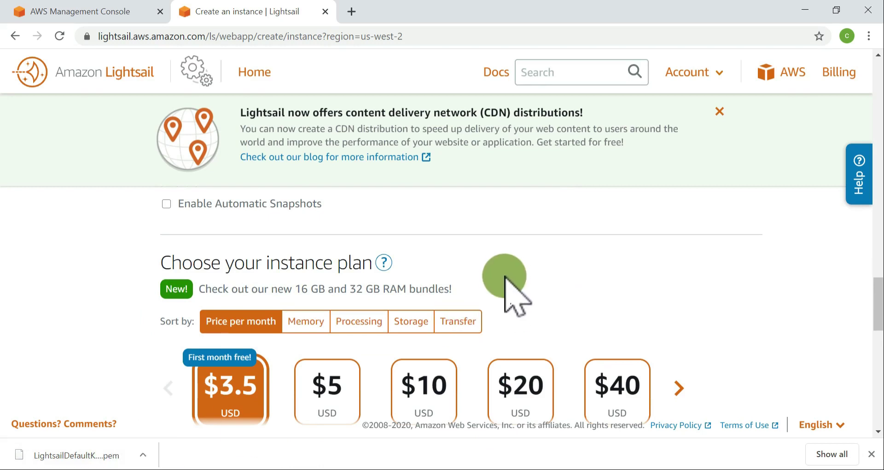
{"action": "scroll", "coordinate": [505, 276], "scroll_direction": "up", "scroll_amount": 4}
{"action": "scroll", "coordinate": [511, 294], "scroll_direction": "down", "scroll_amount": 3}
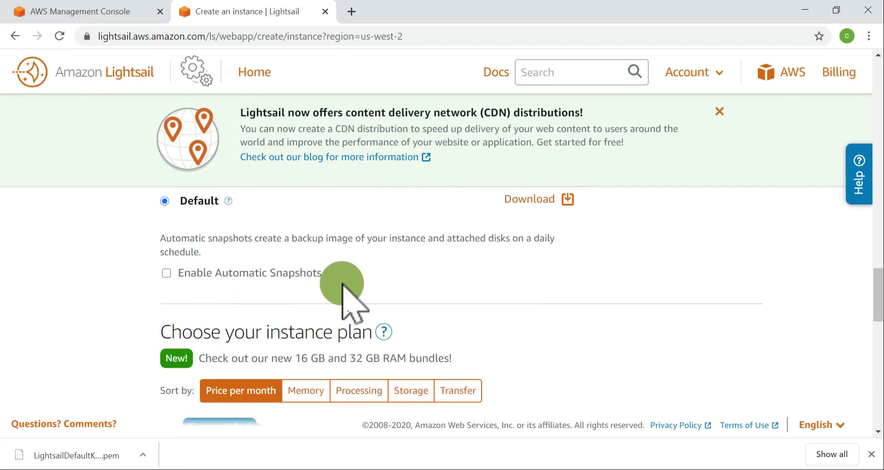
{"action": "scroll", "coordinate": [343, 283], "scroll_direction": "down", "scroll_amount": 3}
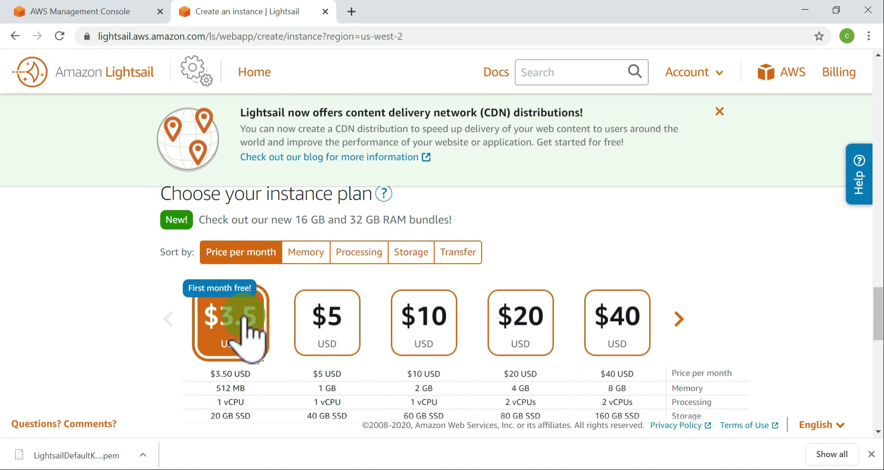
{"action": "scroll", "coordinate": [251, 325], "scroll_direction": "down", "scroll_amount": 15}
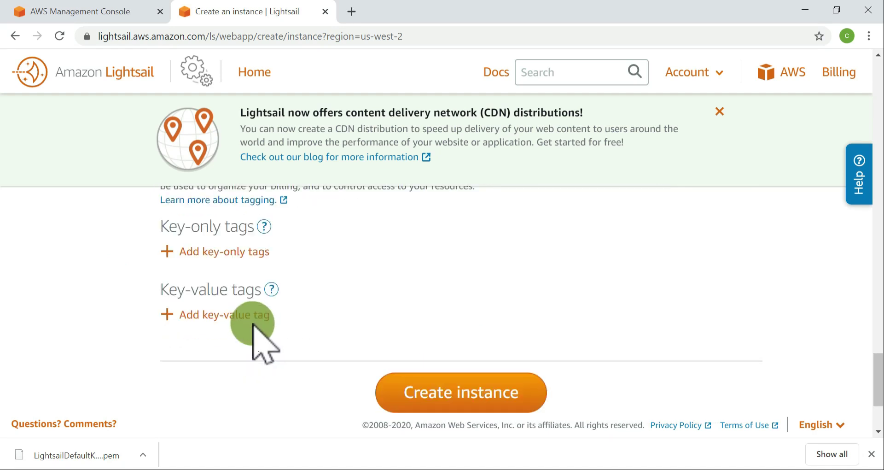
{"action": "left_click", "coordinate": [458, 247]}
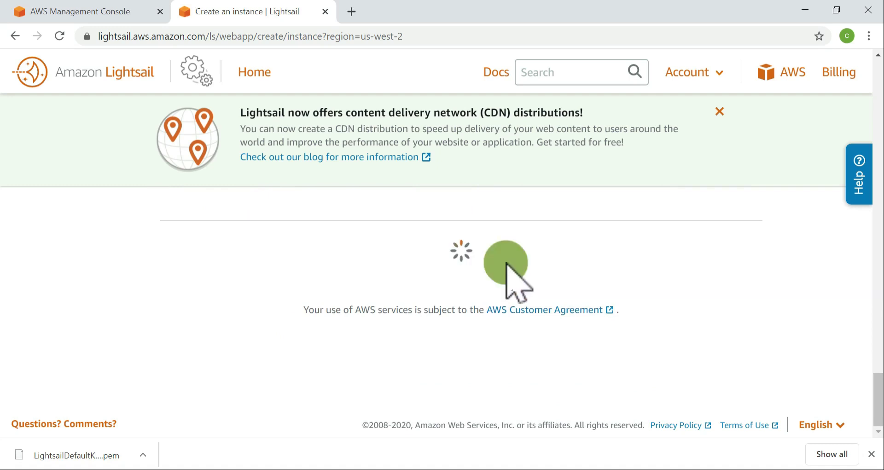
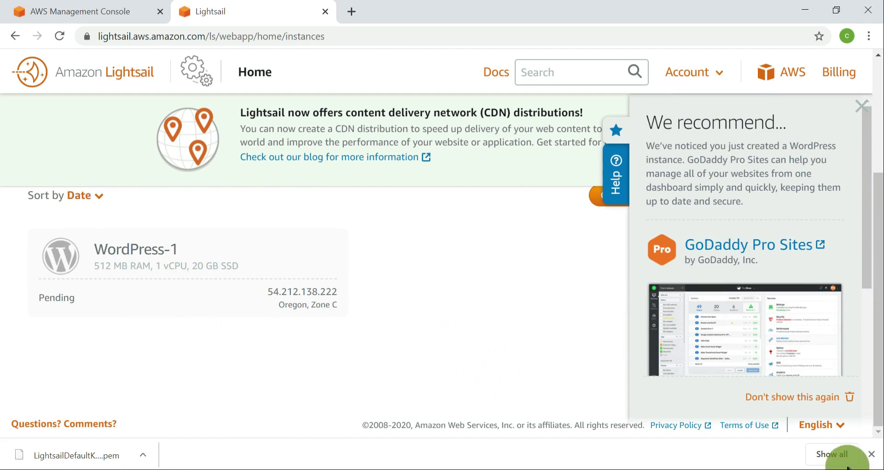
Dismiss the browser's downloads bar and read through the GoDaddy Pro Sites recommendation for the new WordPress instance
{"action": "left_click", "coordinate": [871, 453]}
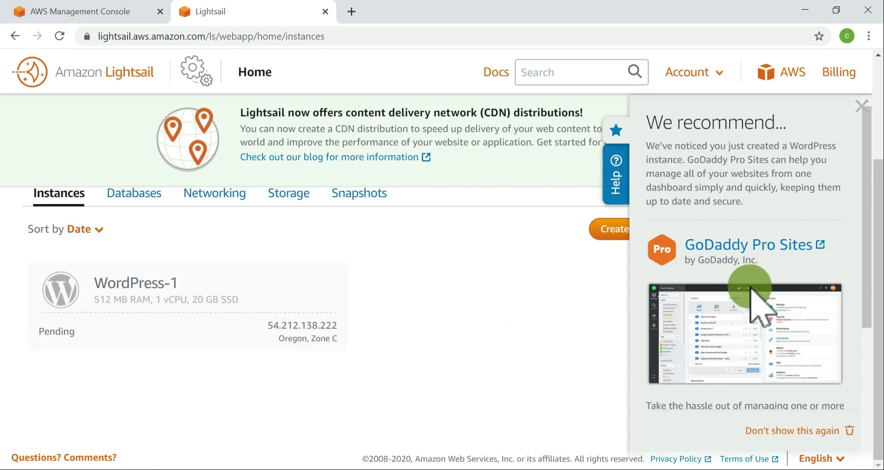
{"action": "scroll", "coordinate": [759, 275], "scroll_direction": "down", "scroll_amount": 3}
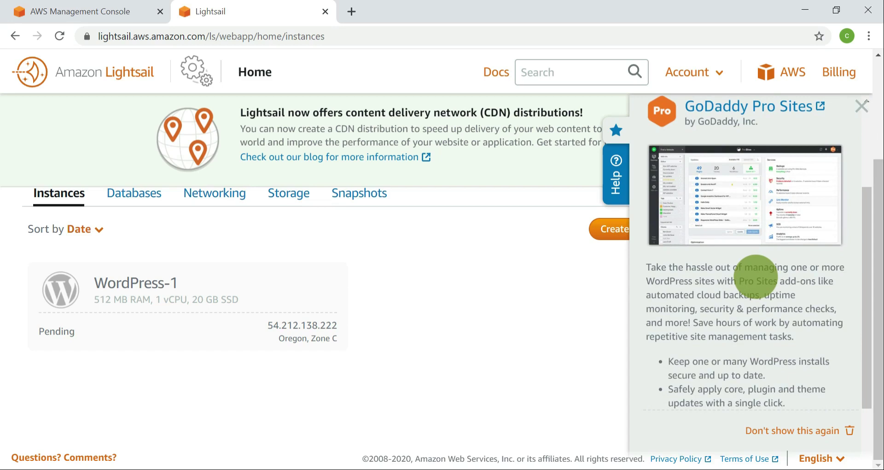
{"action": "scroll", "coordinate": [759, 306], "scroll_direction": "down", "scroll_amount": 2}
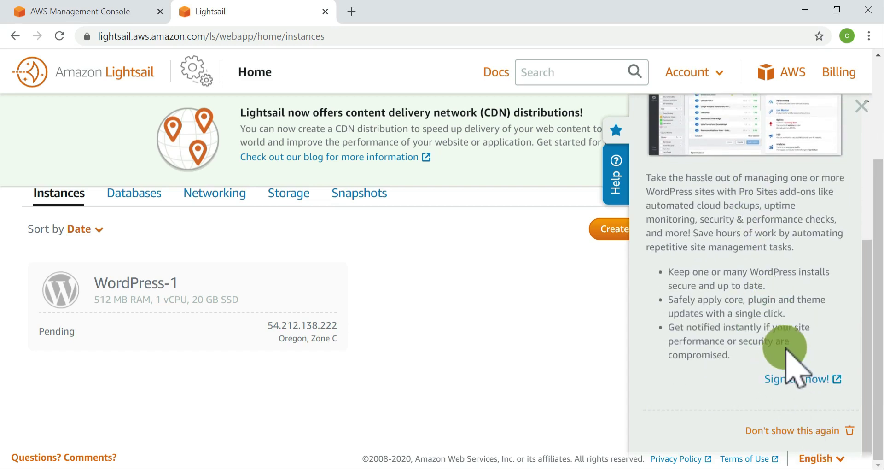
{"action": "scroll", "coordinate": [787, 342], "scroll_direction": "up", "scroll_amount": 4}
{"action": "scroll", "coordinate": [787, 327], "scroll_direction": "up", "scroll_amount": 1}
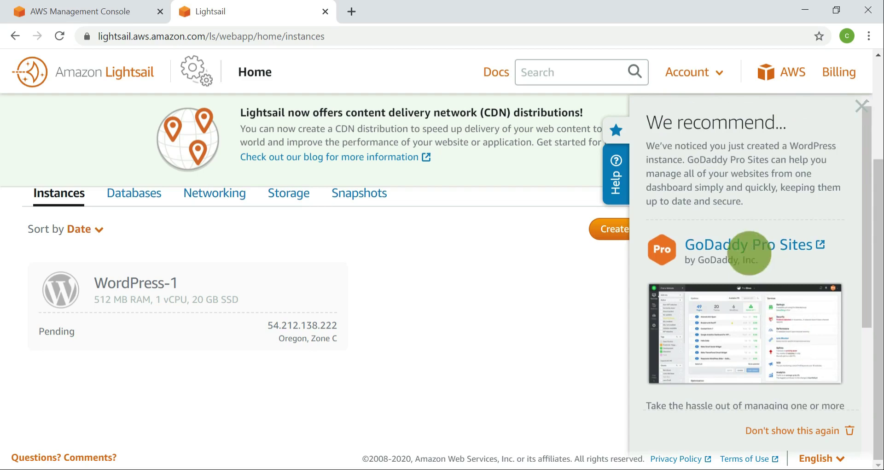
Read the rest of the GoDaddy Pro Sites recommendation and close the recommendation panel
{"action": "scroll", "coordinate": [801, 262], "scroll_direction": "down", "scroll_amount": 2}
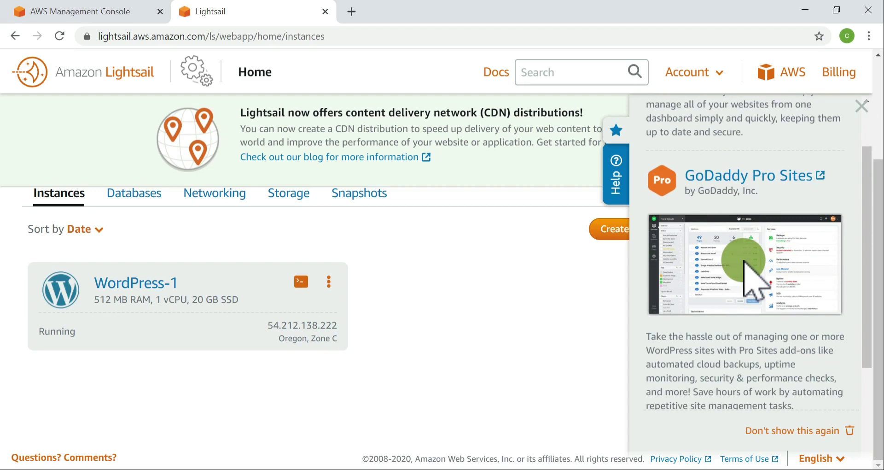
{"action": "scroll", "coordinate": [801, 345], "scroll_direction": "down", "scroll_amount": 4}
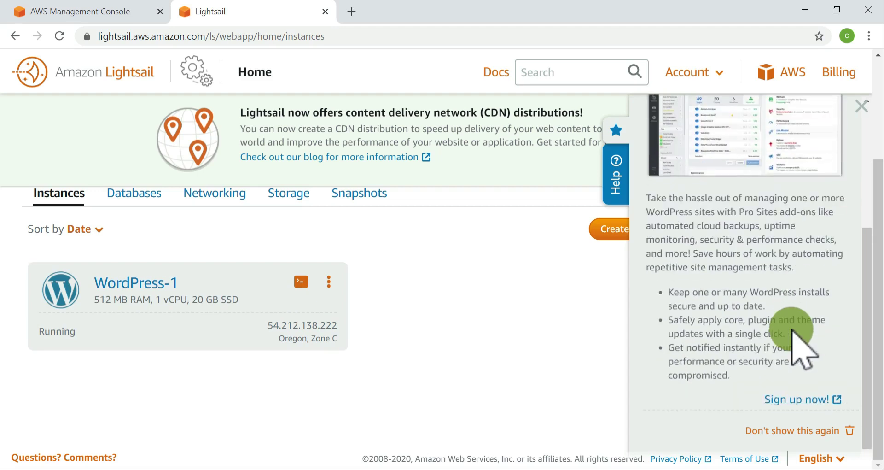
{"action": "scroll", "coordinate": [801, 347], "scroll_direction": "down", "scroll_amount": 1}
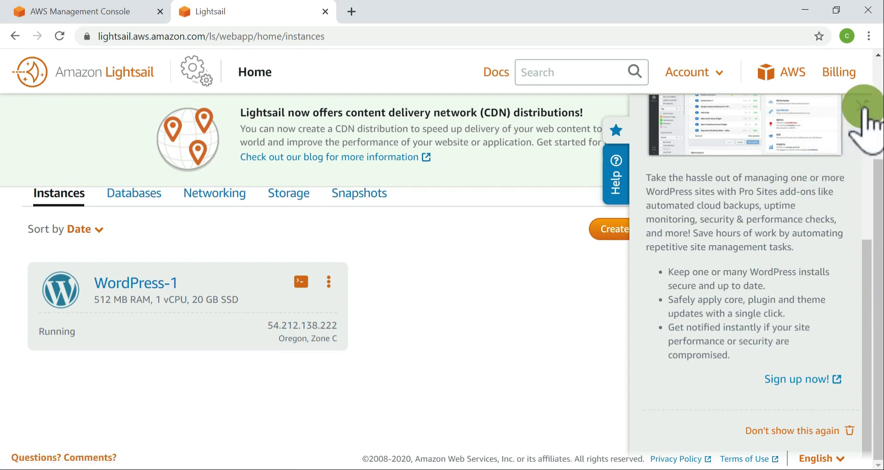
{"action": "left_click", "coordinate": [863, 106]}
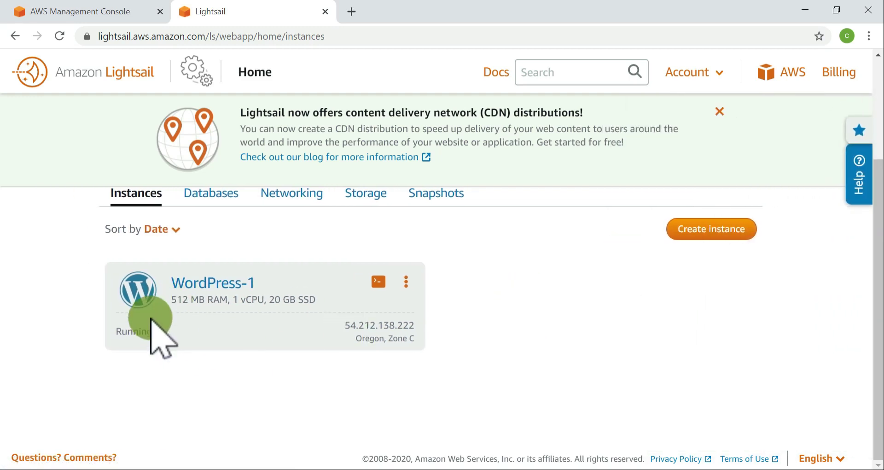
Open EC2 from the AWS Management Console for the Oregon region and bring up its running instances list
{"action": "left_click", "coordinate": [119, 14]}
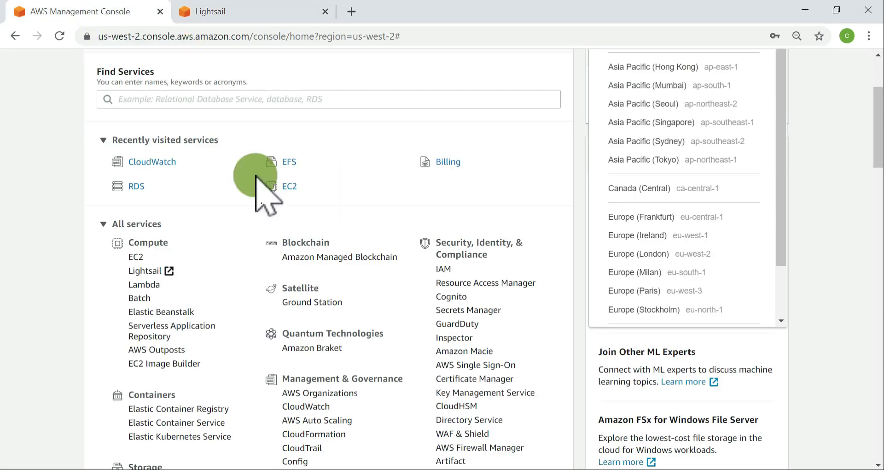
{"action": "left_click", "coordinate": [854, 191]}
{"action": "scroll", "coordinate": [854, 188], "scroll_direction": "up", "scroll_amount": 3}
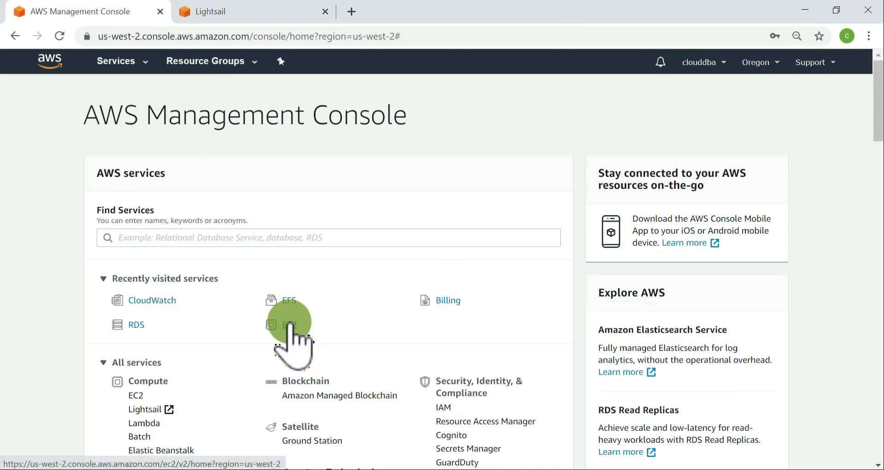
{"action": "left_click", "coordinate": [289, 324]}
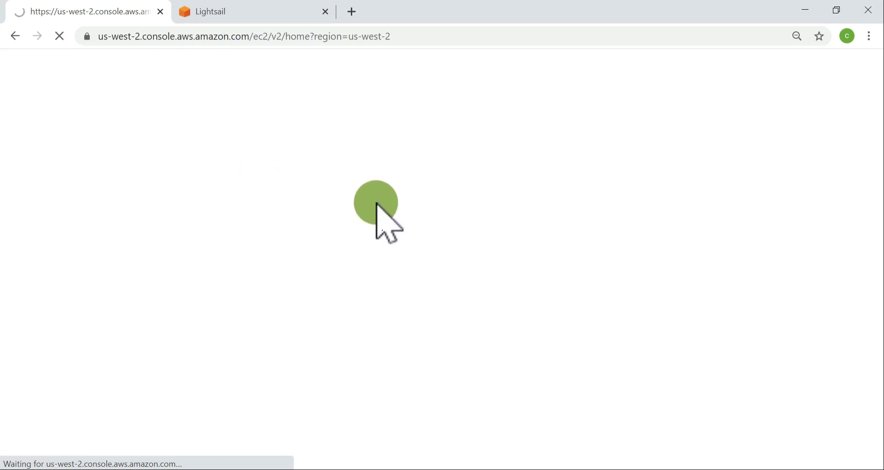
{"action": "left_click", "coordinate": [244, 7]}
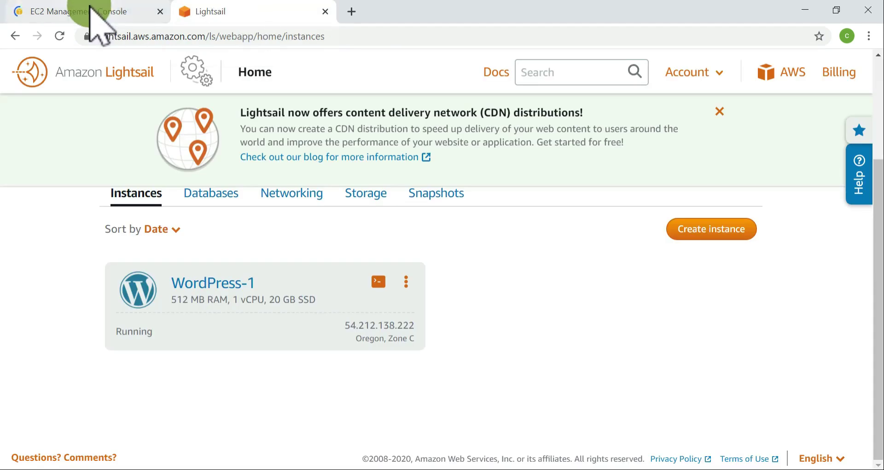
{"action": "left_click", "coordinate": [95, 9]}
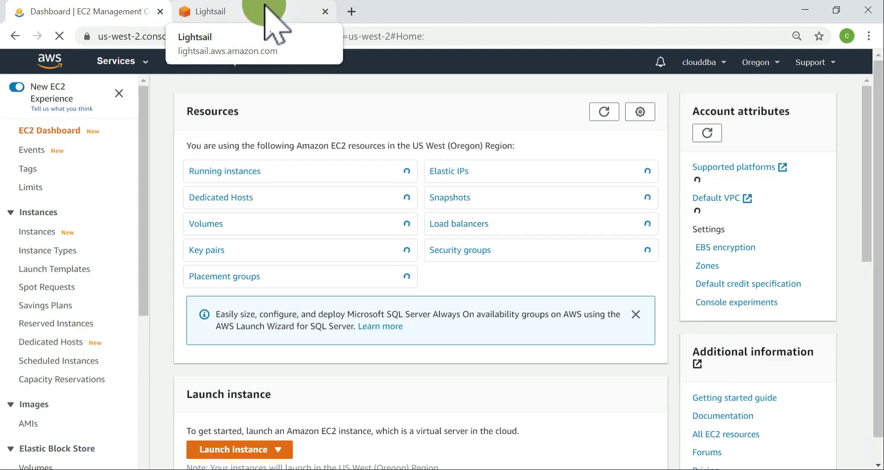
{"action": "left_click", "coordinate": [238, 173]}
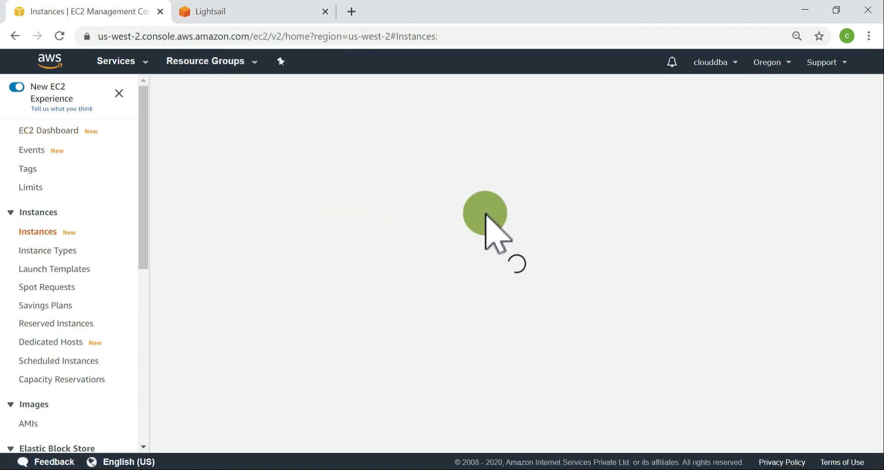
Open the WordPress-1 instance in Lightsail and examine the public IP and user name for connecting with an SSH client
{"action": "left_click", "coordinate": [229, 6]}
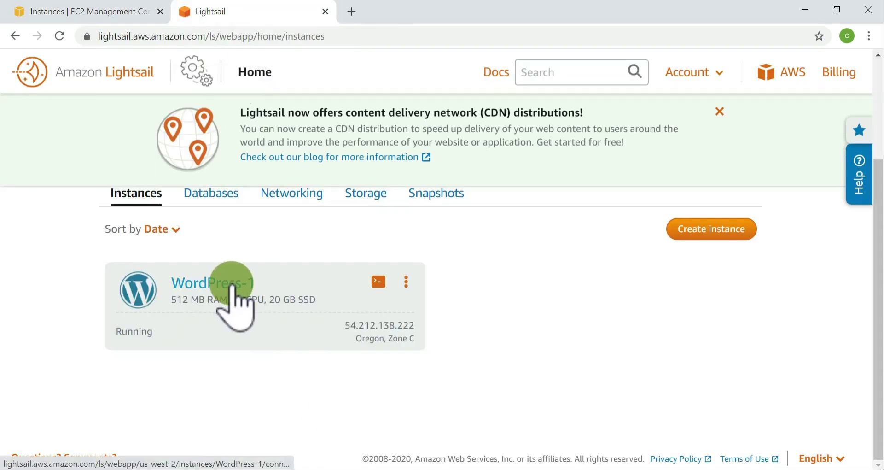
{"action": "left_click", "coordinate": [231, 282]}
{"action": "scroll", "coordinate": [552, 294], "scroll_direction": "down", "scroll_amount": 3}
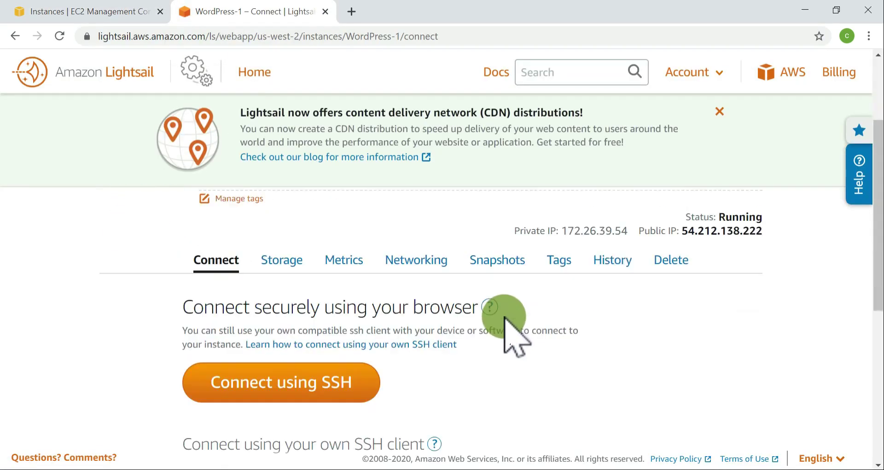
{"action": "scroll", "coordinate": [519, 336], "scroll_direction": "down", "scroll_amount": 4}
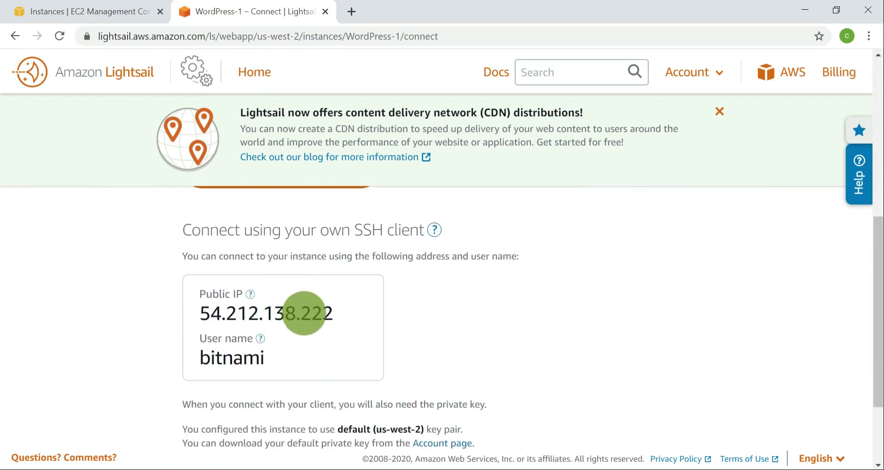
{"action": "double_click", "coordinate": [304, 313]}
{"action": "double_click", "coordinate": [226, 361]}
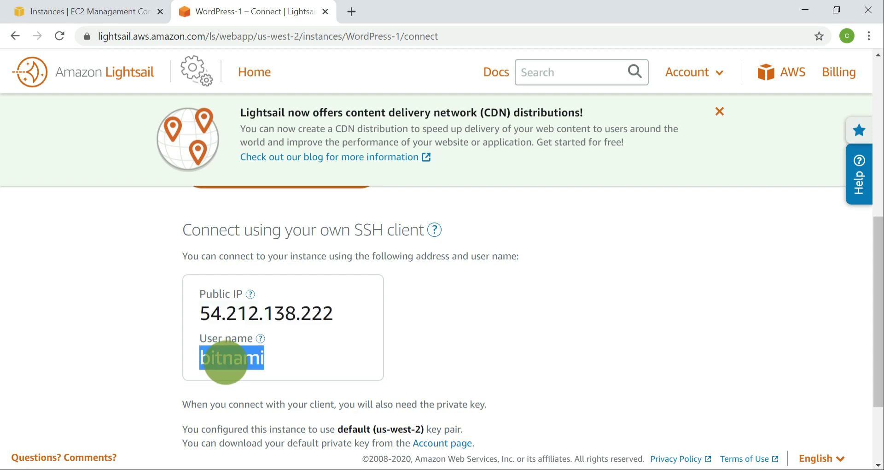
Check whether the EC2 instances list contains the Lightsail instance, and return to the WordPress-1 connection details
{"action": "left_click", "coordinate": [92, 5]}
{"action": "left_click_drag", "start_coordinate": [482, 188], "coordinate": [290, 228]}
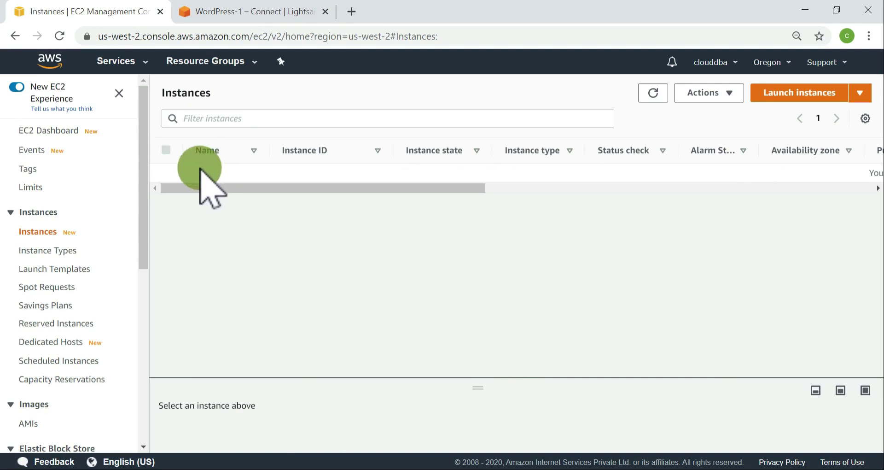
{"action": "left_click", "coordinate": [207, 11]}
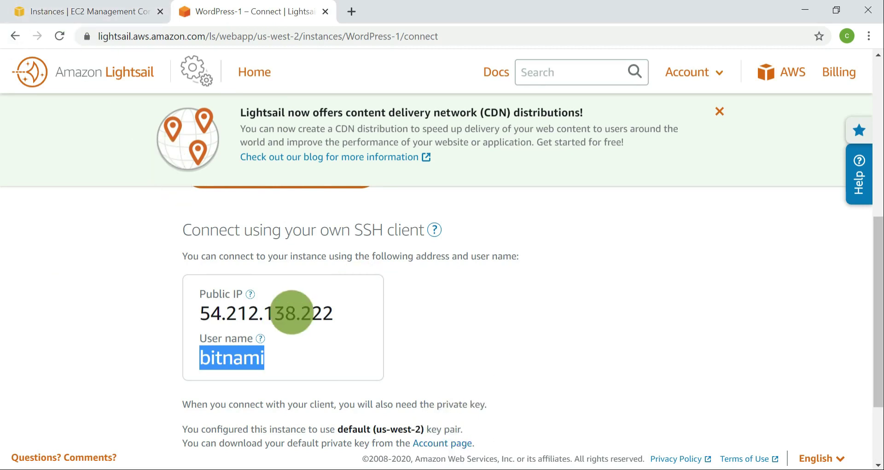
Copy the WordPress-1 public IP, launch PuTTY and enter 54.212.138.222 as the host name
{"action": "double_click", "coordinate": [292, 312]}
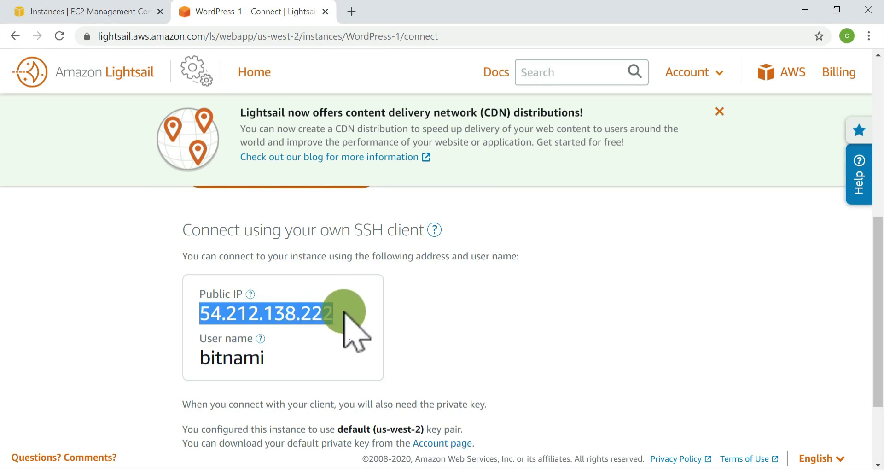
{"action": "key", "text": "alt+Tab"}
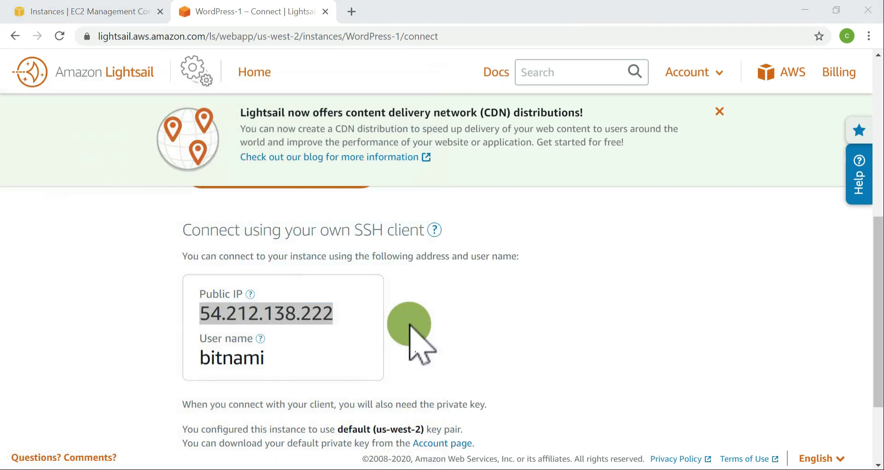
{"action": "type", "text": "putt"}
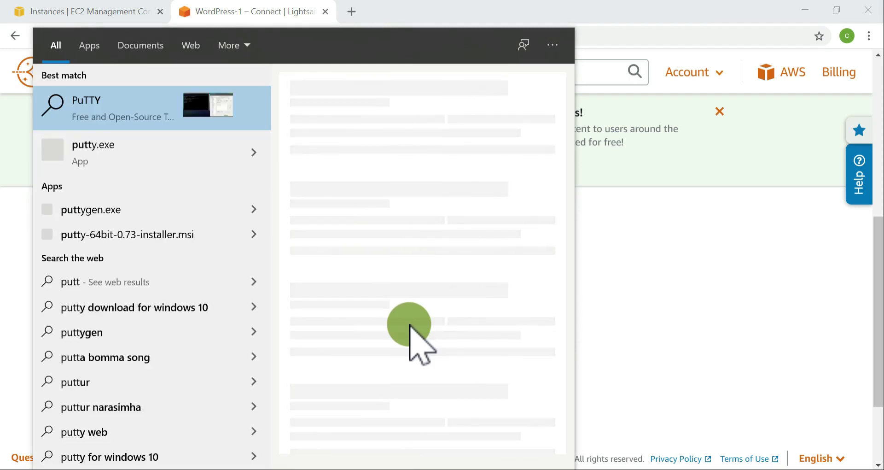
{"action": "left_click", "coordinate": [199, 132]}
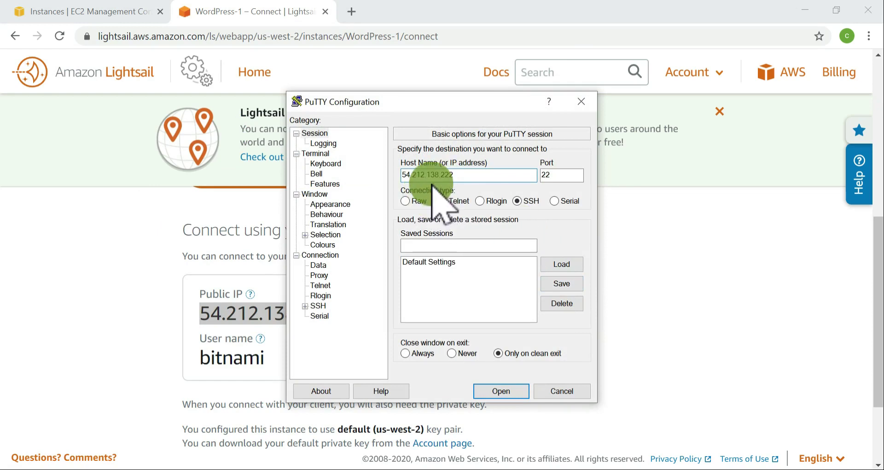
Set the SSH authentication private key to LightsailDefaultKey-us-west-2.ppk from the Downloads folder
{"action": "left_click", "coordinate": [305, 306]}
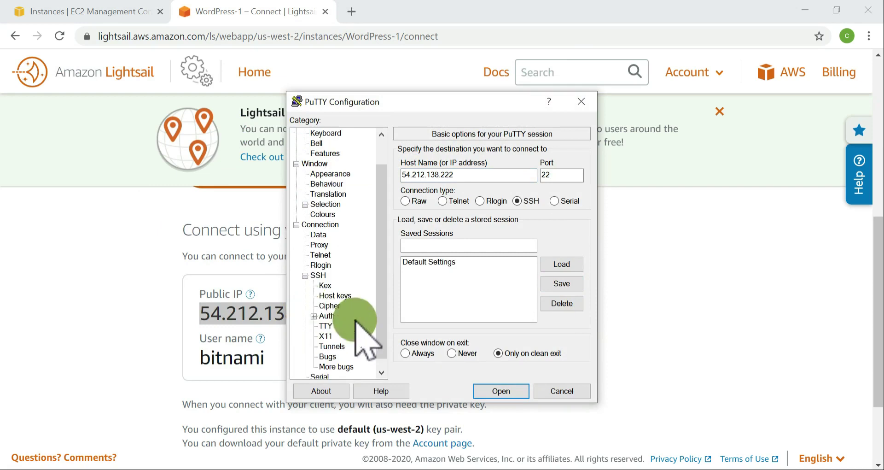
{"action": "left_click", "coordinate": [327, 316]}
{"action": "left_click", "coordinate": [562, 295]}
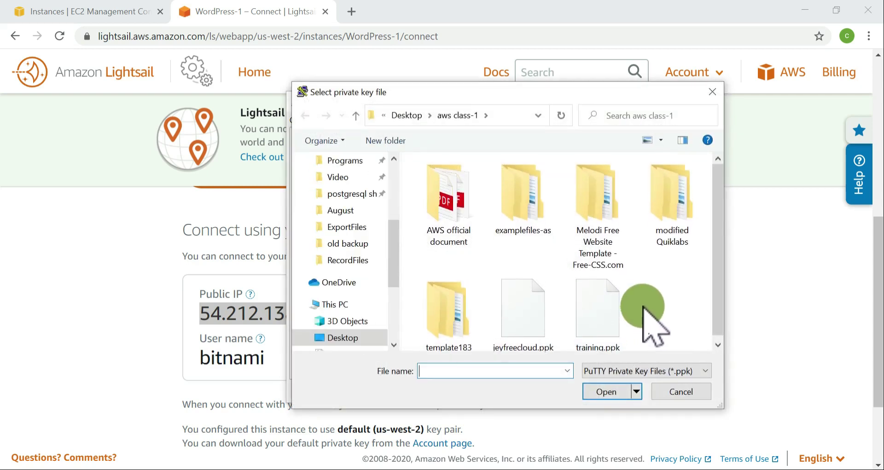
{"action": "scroll", "coordinate": [358, 288], "scroll_direction": "up", "scroll_amount": 2}
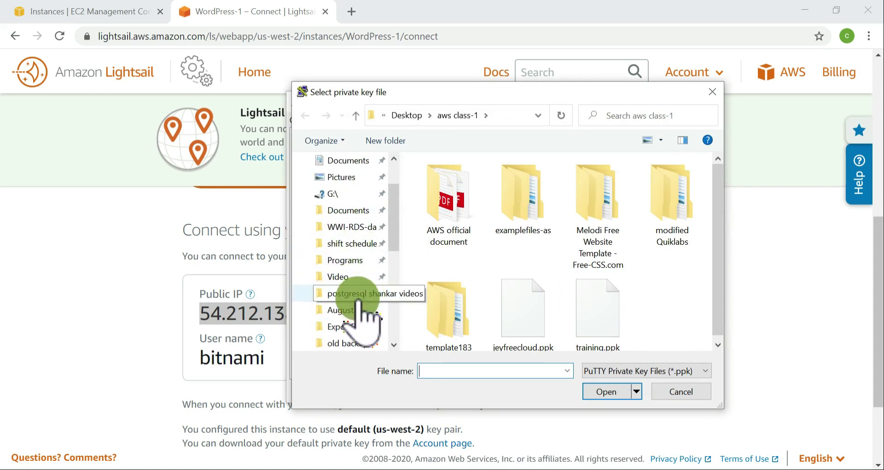
{"action": "scroll", "coordinate": [352, 221], "scroll_direction": "up", "scroll_amount": 2}
{"action": "left_click", "coordinate": [348, 206]}
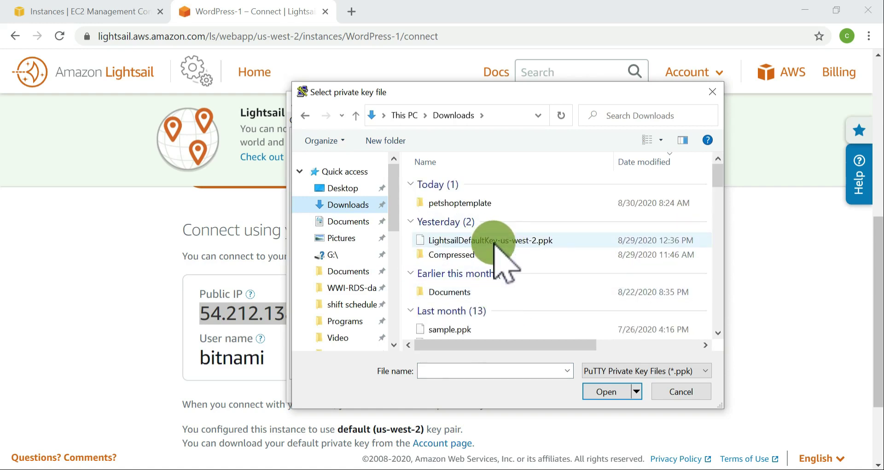
{"action": "double_click", "coordinate": [493, 241]}
Open the SSH connection, accept the server's host key, log in with the copied user name bitnami and maximize the terminal
{"action": "left_click", "coordinate": [501, 390]}
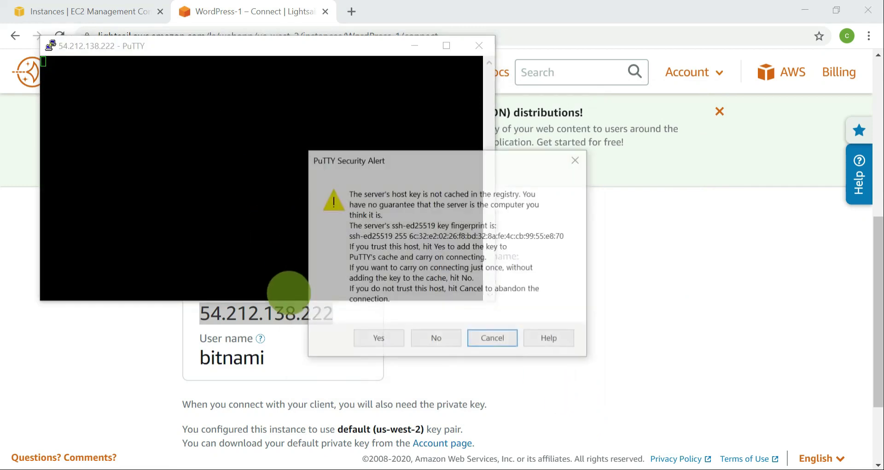
{"action": "left_click", "coordinate": [377, 341]}
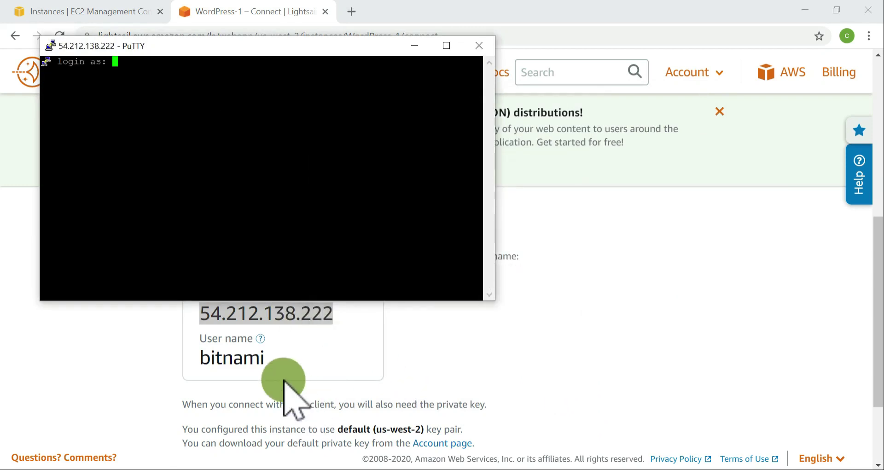
{"action": "left_click", "coordinate": [253, 352]}
{"action": "double_click", "coordinate": [247, 358]}
{"action": "key", "text": "ctrl+c"}
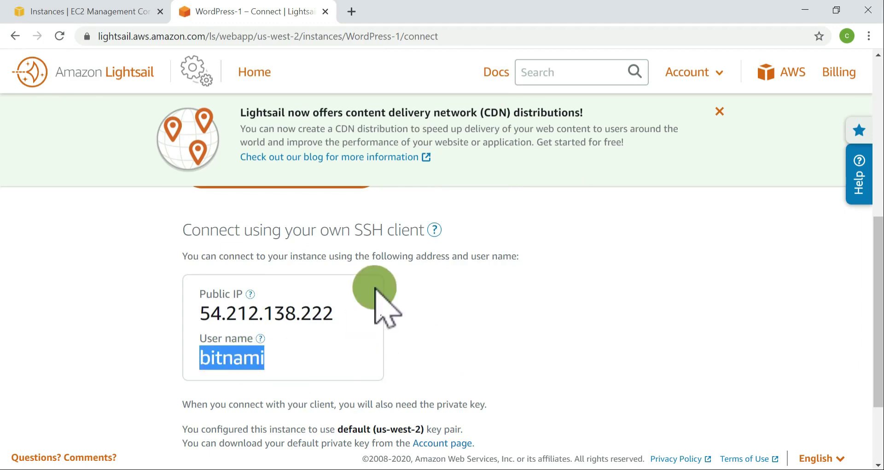
{"action": "key", "text": "alt+Tab"}
{"action": "right_click", "coordinate": [145, 83]}
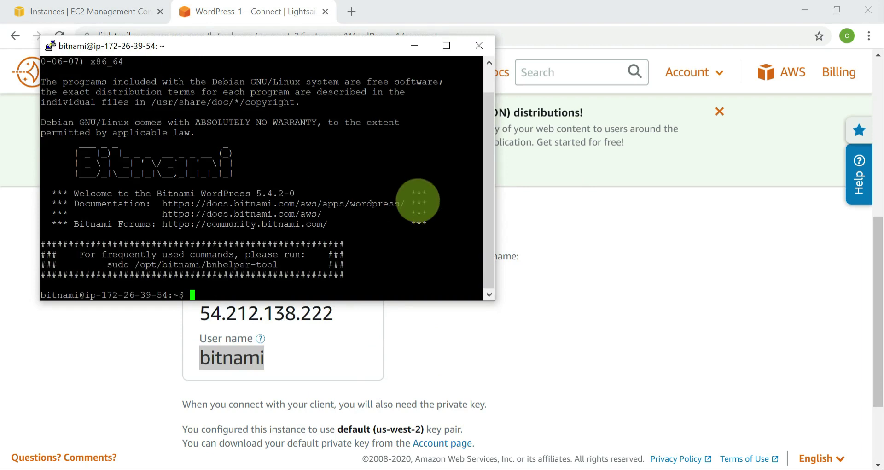
{"action": "left_click", "coordinate": [447, 45]}
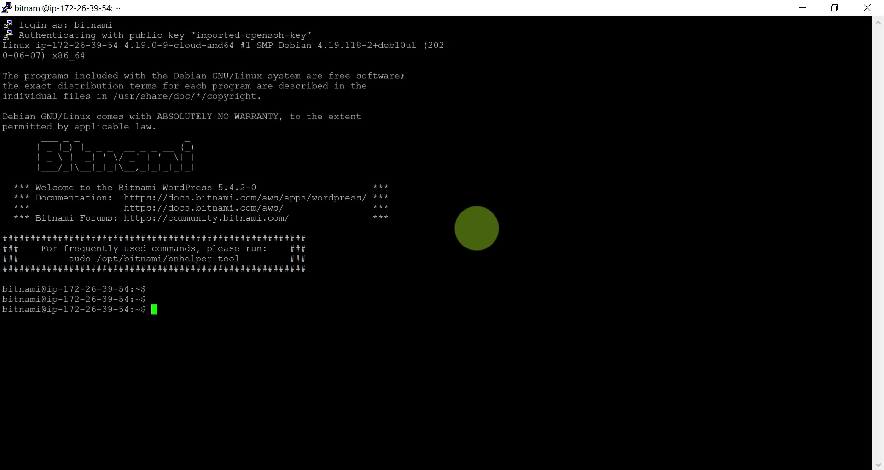
Switch to the Lightsail page in the browser, copy the instance's public IP and open 54.212.138.222 in a new tab
{"action": "key", "text": "alt+Tab"}
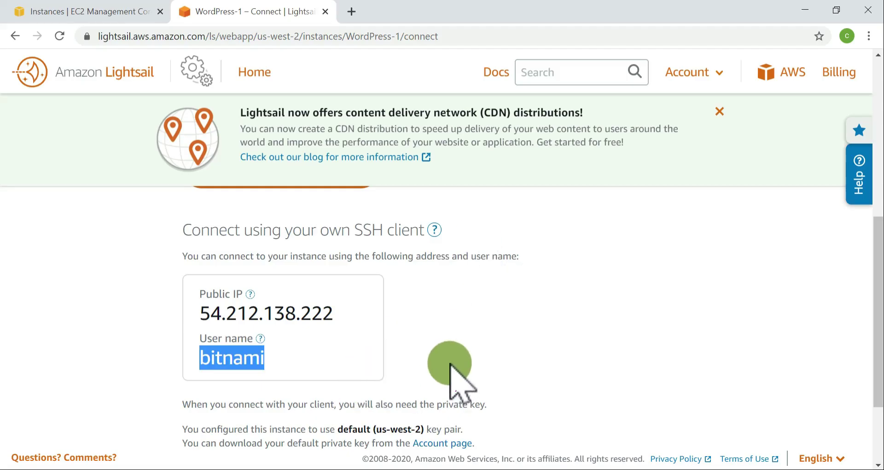
{"action": "scroll", "coordinate": [449, 366], "scroll_direction": "down", "scroll_amount": 2}
{"action": "scroll", "coordinate": [299, 306], "scroll_direction": "up", "scroll_amount": 1}
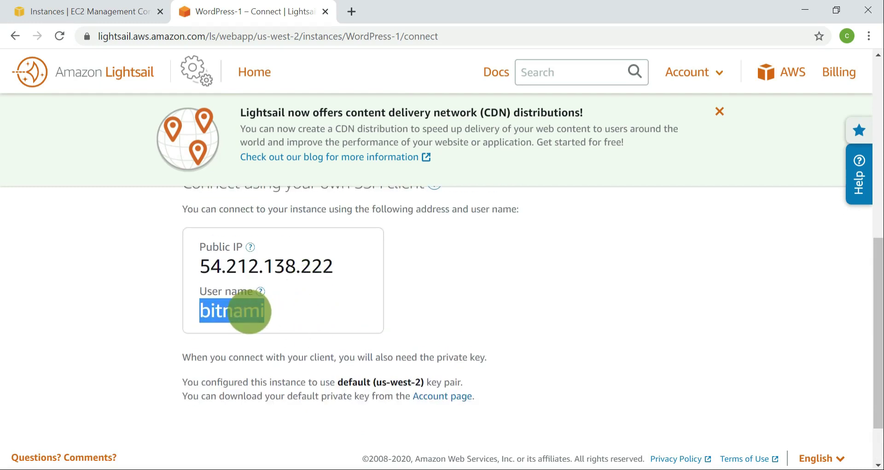
{"action": "left_click_drag", "start_coordinate": [200, 266], "coordinate": [352, 259]}
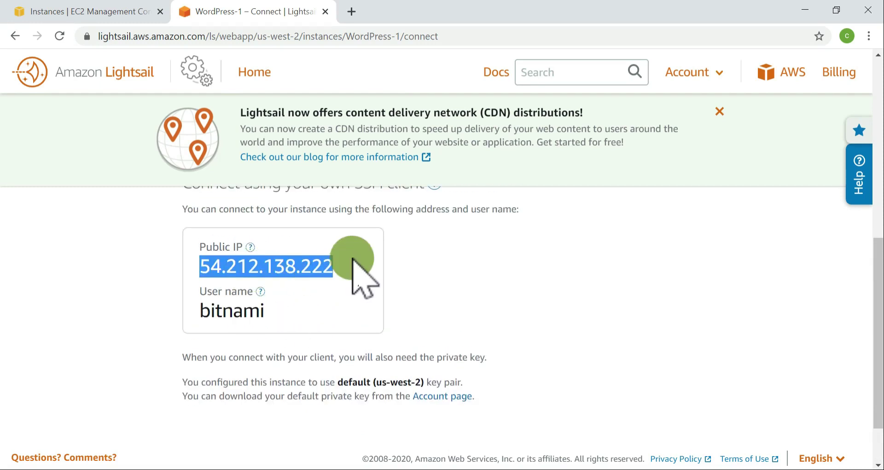
{"action": "key", "text": "ctrl+c"}
{"action": "left_click", "coordinate": [351, 11]}
{"action": "left_click", "coordinate": [460, 35]}
{"action": "key", "text": "ctrl+v"}
{"action": "key", "text": "Return"}
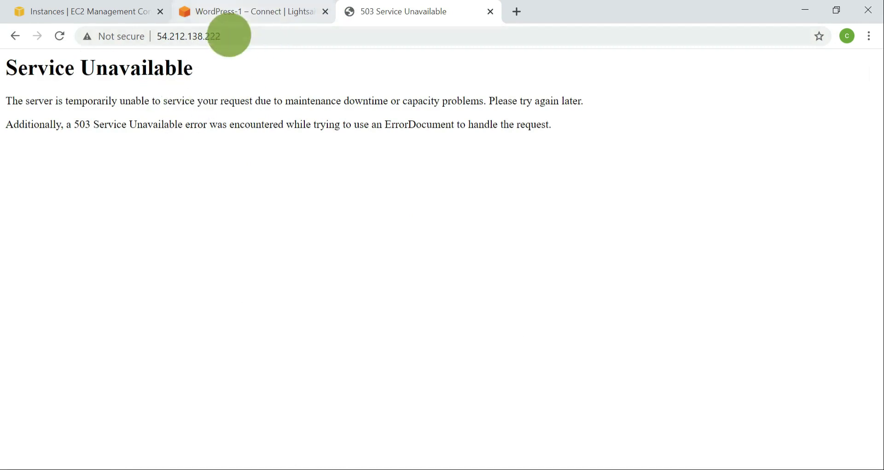
Return to the WordPress-1 instance page and review its connection details, status and management sections
{"action": "left_click", "coordinate": [253, 10]}
{"action": "scroll", "coordinate": [617, 266], "scroll_direction": "down", "scroll_amount": 2}
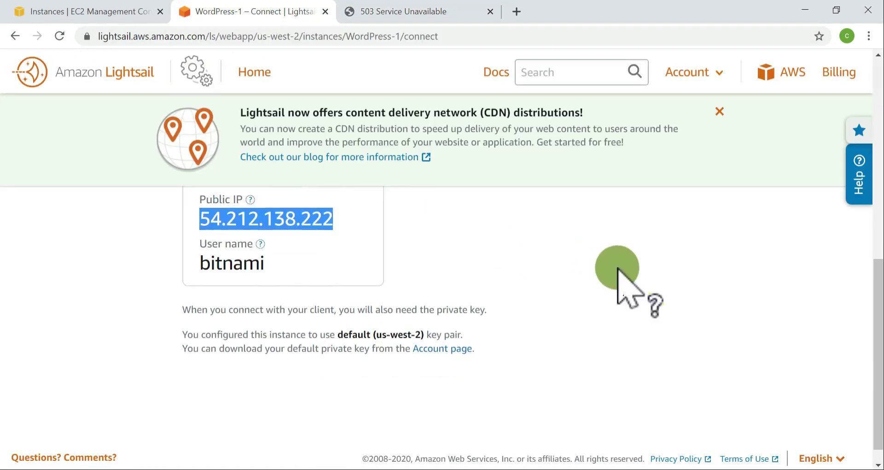
{"action": "scroll", "coordinate": [617, 266], "scroll_direction": "up", "scroll_amount": 5}
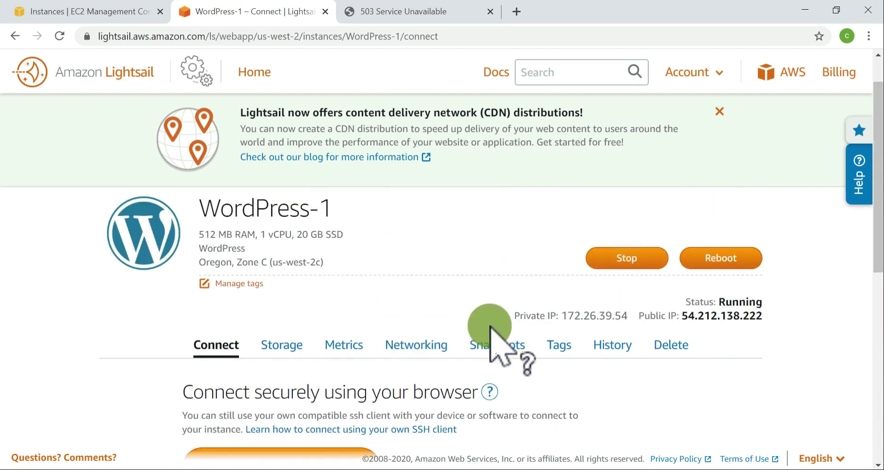
Open the WordPress-1 networking section and review its IP addresses, firewall rules and the help on browser SSH and RDP access
{"action": "scroll", "coordinate": [493, 325], "scroll_direction": "down", "scroll_amount": 2}
{"action": "left_click", "coordinate": [425, 276]}
{"action": "scroll", "coordinate": [671, 365], "scroll_direction": "down", "scroll_amount": 5}
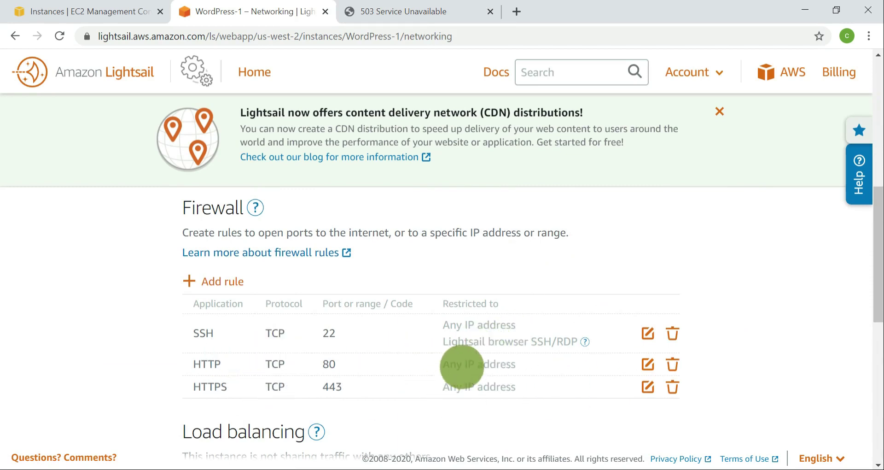
{"action": "left_click", "coordinate": [484, 340]}
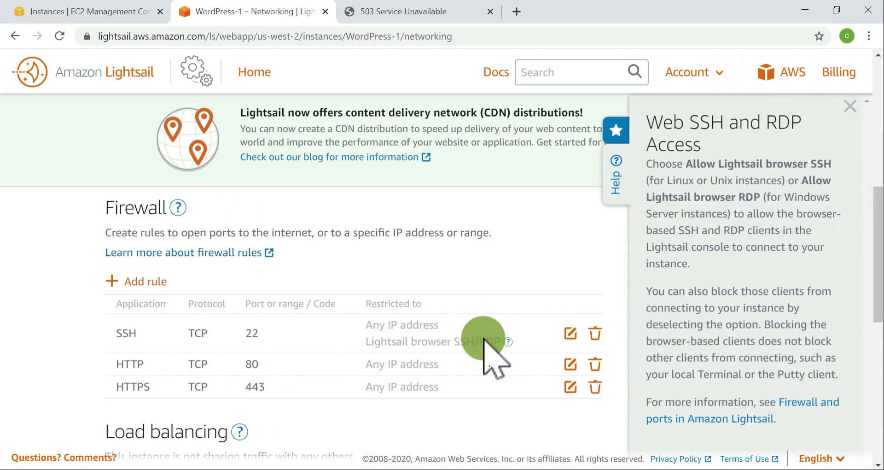
{"action": "left_click", "coordinate": [849, 115]}
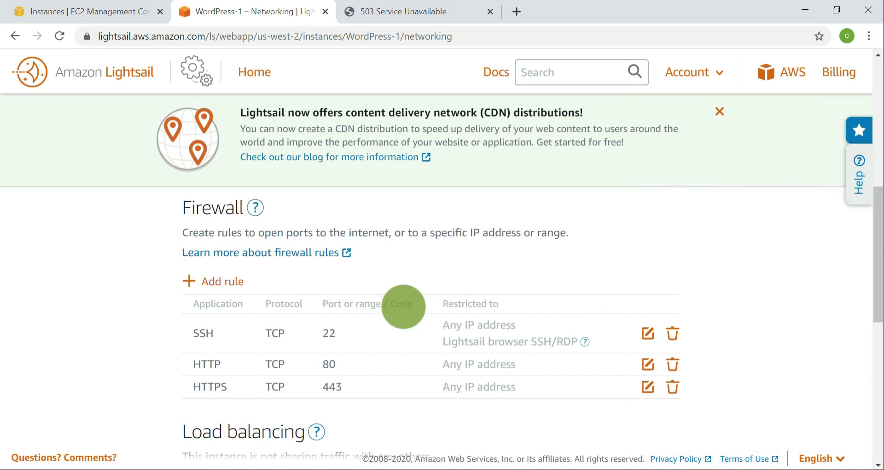
{"action": "scroll", "coordinate": [433, 322], "scroll_direction": "down", "scroll_amount": 5}
{"action": "scroll", "coordinate": [486, 340], "scroll_direction": "up", "scroll_amount": 5}
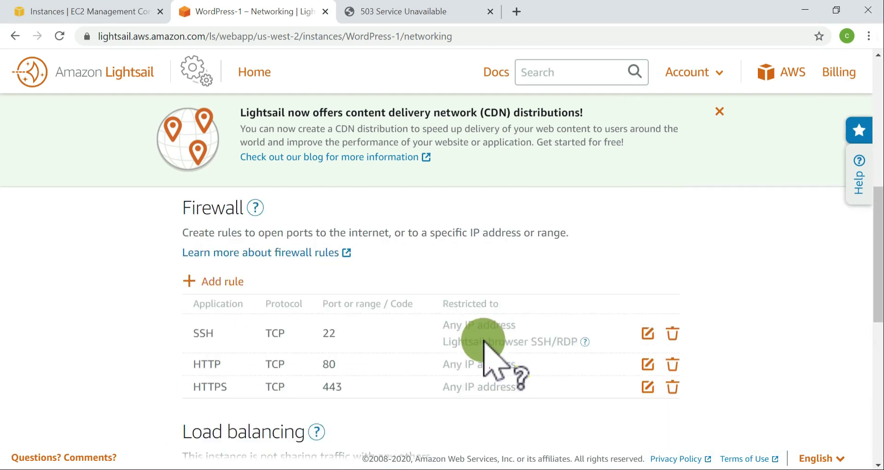
{"action": "scroll", "coordinate": [484, 341], "scroll_direction": "up", "scroll_amount": 4}
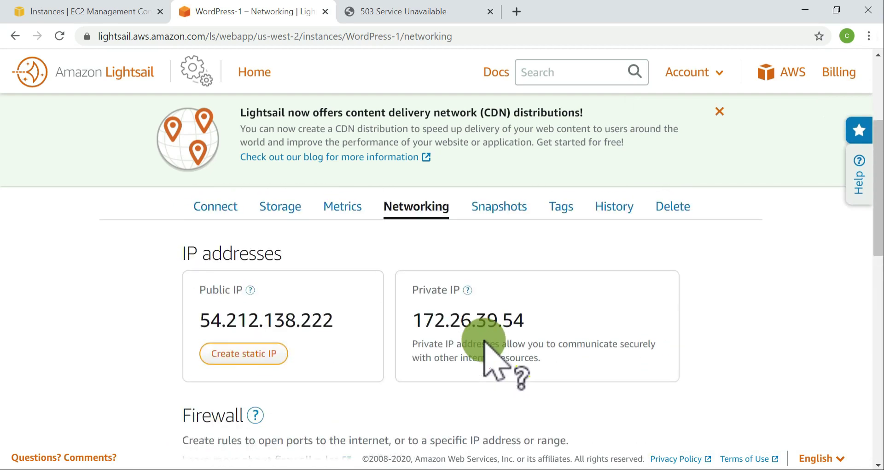
{"action": "scroll", "coordinate": [485, 343], "scroll_direction": "down", "scroll_amount": 4}
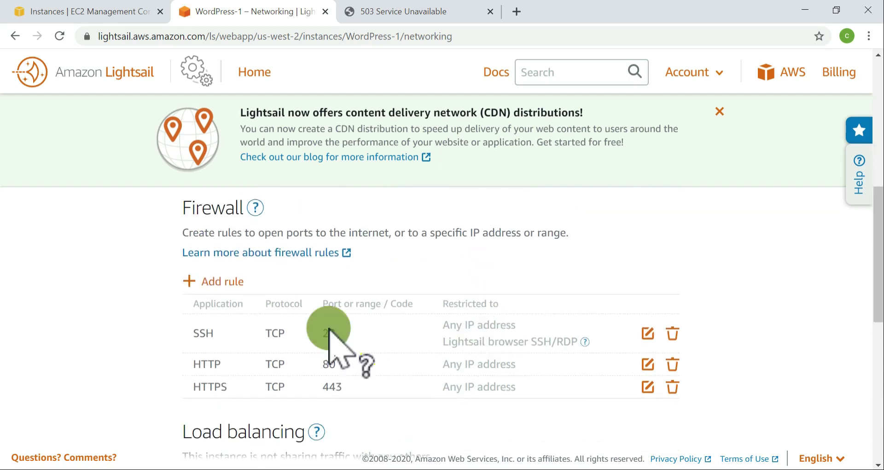
Open the SSH firewall rule for editing, examine its port and IP restriction options, and cancel the edit
{"action": "left_click", "coordinate": [647, 333]}
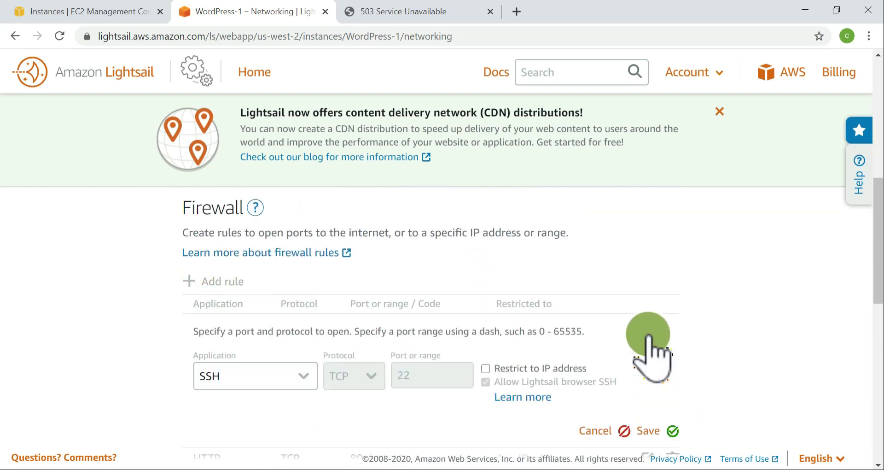
{"action": "scroll", "coordinate": [628, 355], "scroll_direction": "down", "scroll_amount": 2}
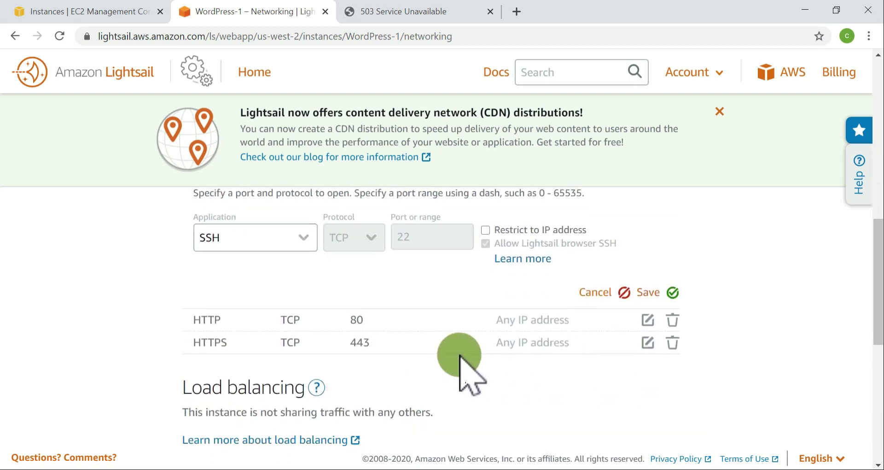
{"action": "scroll", "coordinate": [462, 354], "scroll_direction": "up", "scroll_amount": 3}
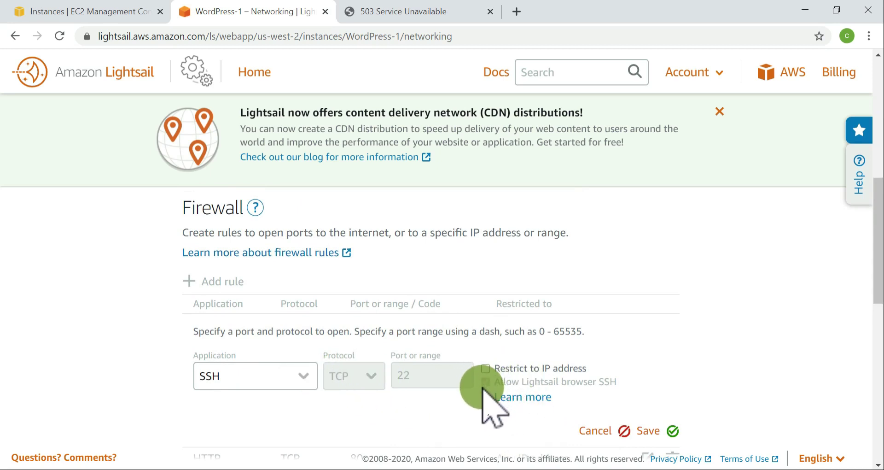
{"action": "scroll", "coordinate": [477, 365], "scroll_direction": "down", "scroll_amount": 3}
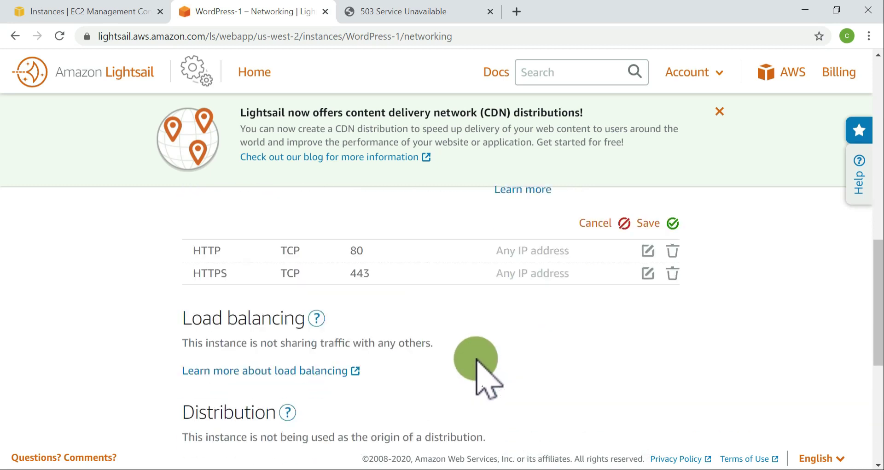
{"action": "scroll", "coordinate": [477, 365], "scroll_direction": "down", "scroll_amount": 2}
{"action": "scroll", "coordinate": [479, 363], "scroll_direction": "up", "scroll_amount": 2}
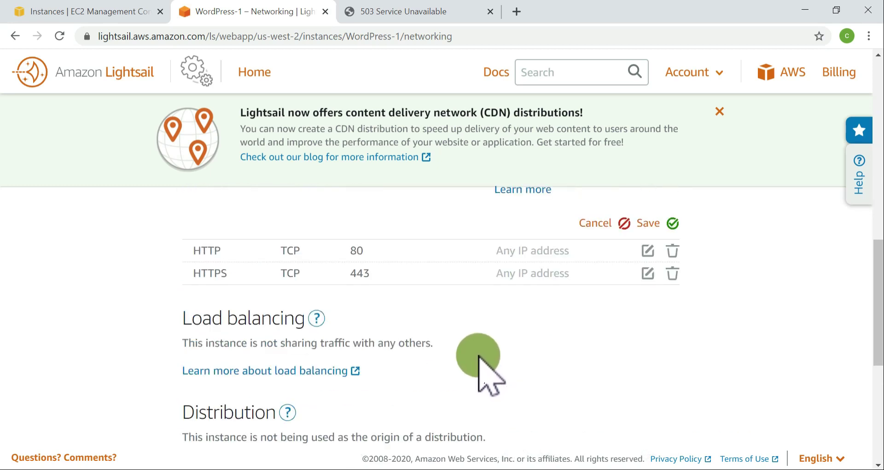
{"action": "scroll", "coordinate": [484, 363], "scroll_direction": "up", "scroll_amount": 3}
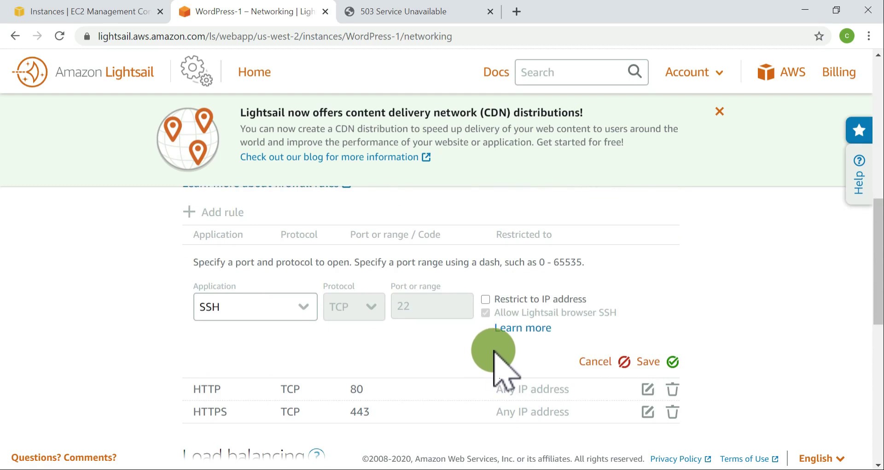
{"action": "scroll", "coordinate": [494, 350], "scroll_direction": "down", "scroll_amount": 3}
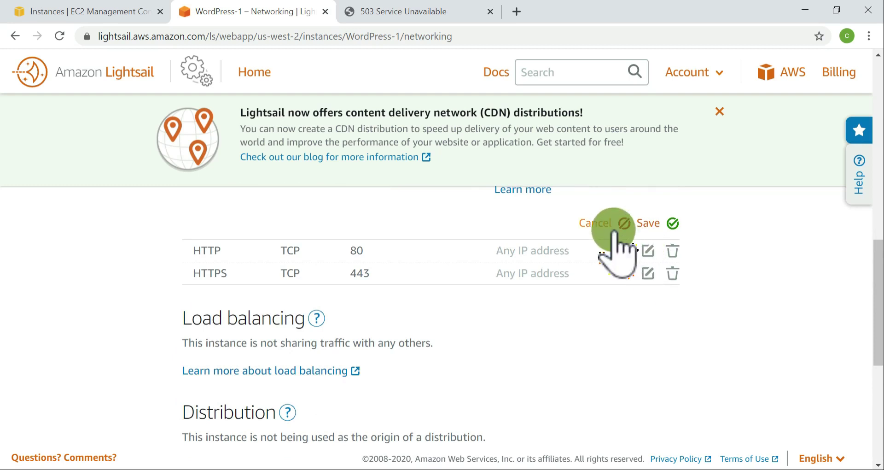
{"action": "left_click", "coordinate": [595, 223]}
Review the instance's networking sections again, from load balancing and distribution up to the public and private IP addresses
{"action": "scroll", "coordinate": [503, 339], "scroll_direction": "down", "scroll_amount": 2}
{"action": "scroll", "coordinate": [503, 322], "scroll_direction": "up", "scroll_amount": 4}
{"action": "scroll", "coordinate": [507, 318], "scroll_direction": "down", "scroll_amount": 3}
{"action": "scroll", "coordinate": [506, 318], "scroll_direction": "up", "scroll_amount": 10}
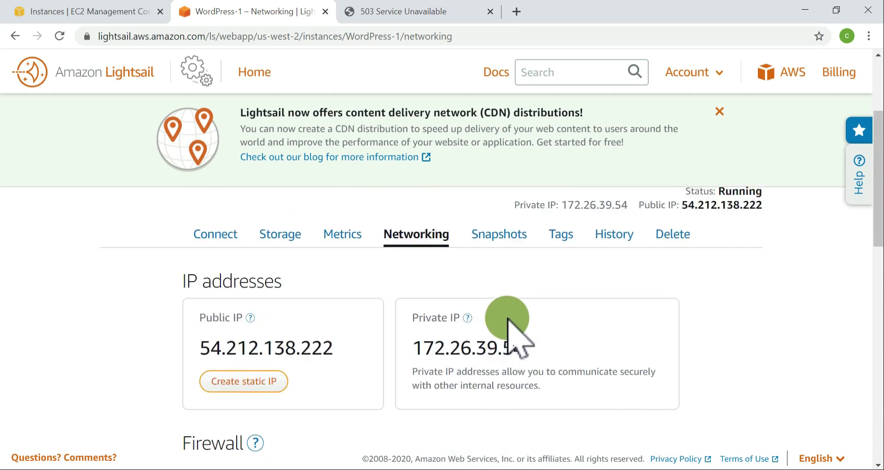
{"action": "scroll", "coordinate": [507, 319], "scroll_direction": "down", "scroll_amount": 2}
{"action": "scroll", "coordinate": [507, 319], "scroll_direction": "down", "scroll_amount": 1}
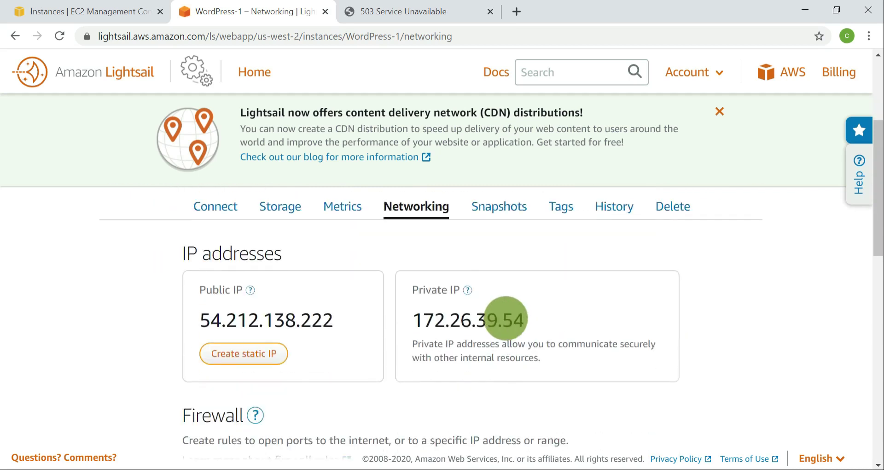
Start a browser-based SSH session to WordPress-1 from its connection section and maximize the terminal window
{"action": "left_click", "coordinate": [343, 206]}
{"action": "left_click", "coordinate": [228, 194]}
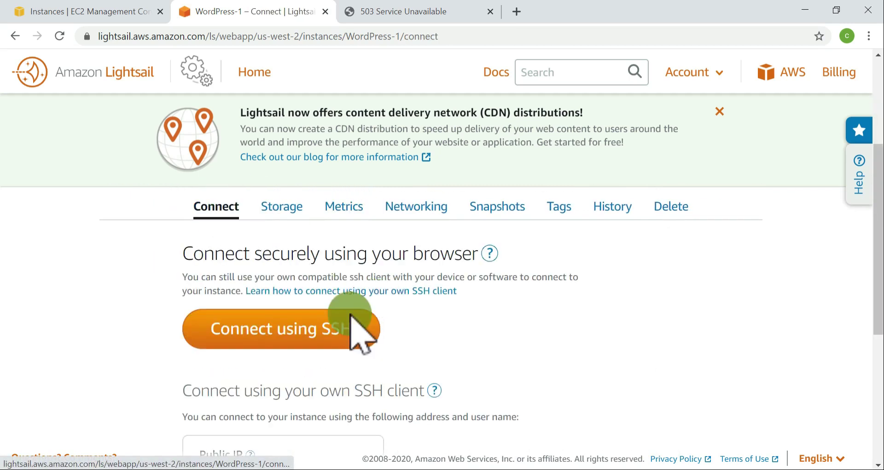
{"action": "scroll", "coordinate": [336, 322], "scroll_direction": "down", "scroll_amount": 3}
{"action": "left_click", "coordinate": [286, 203]}
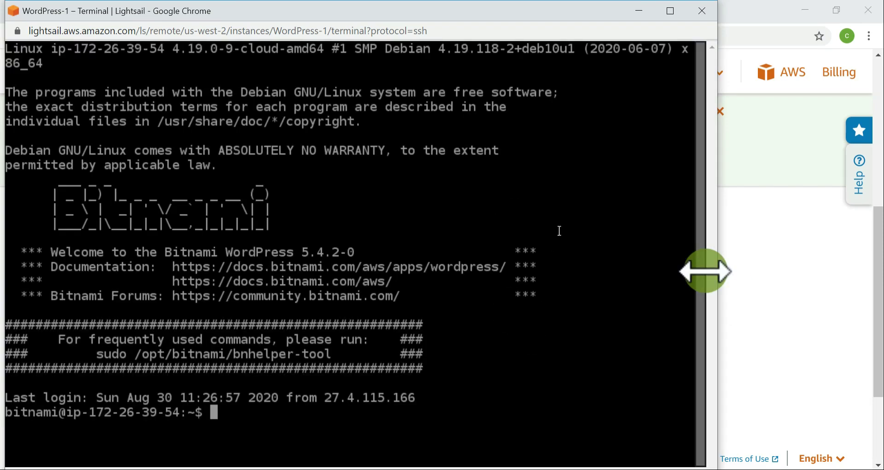
{"action": "left_click", "coordinate": [670, 11]}
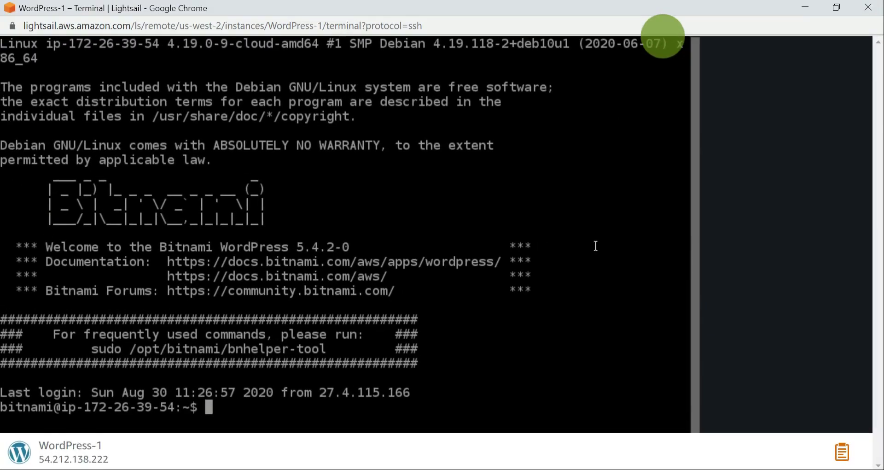
{"action": "key", "text": "alt+Tab"}
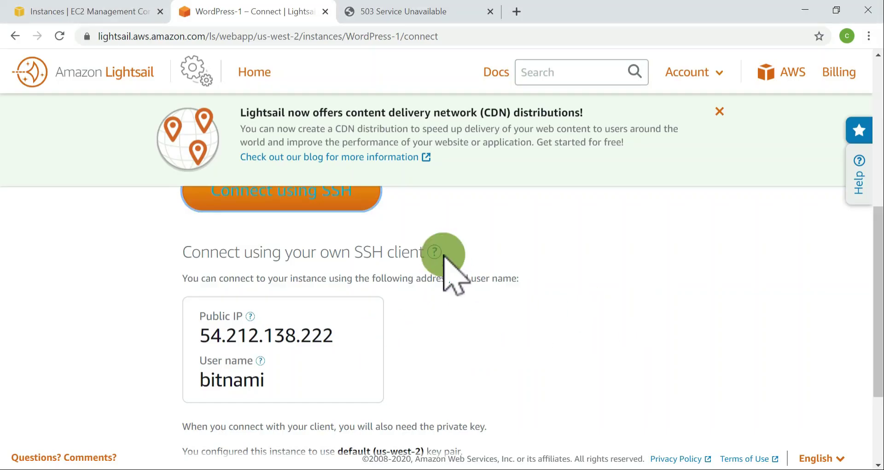
{"action": "scroll", "coordinate": [526, 348], "scroll_direction": "up", "scroll_amount": 3}
{"action": "scroll", "coordinate": [525, 348], "scroll_direction": "down", "scroll_amount": 3}
{"action": "left_click", "coordinate": [296, 261]}
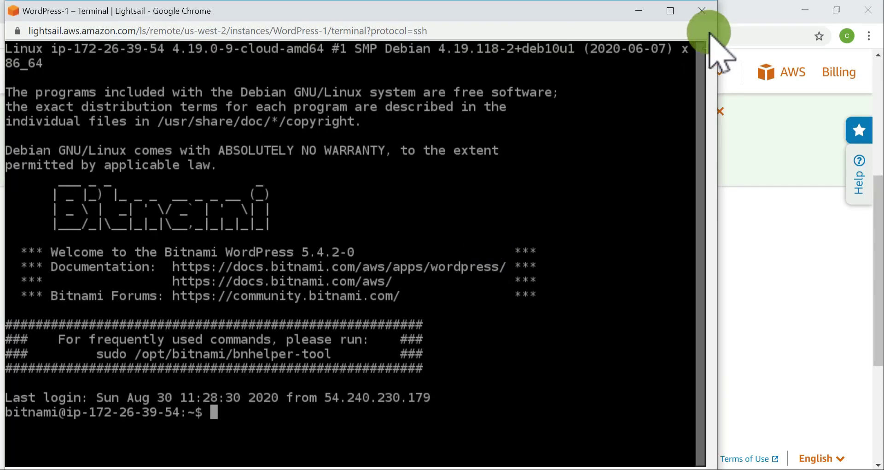
{"action": "left_click", "coordinate": [702, 11]}
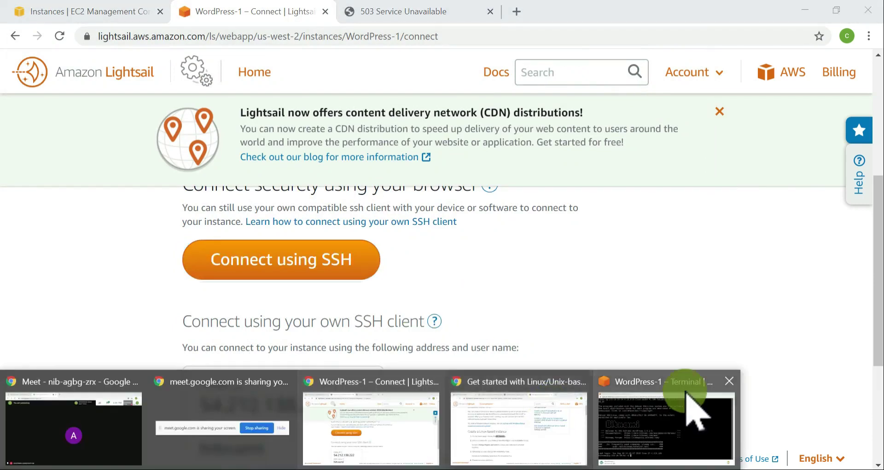
Switch to the open WordPress-1 browser terminal and list the home directory's contents with ls -ltr
{"action": "left_click", "coordinate": [686, 392]}
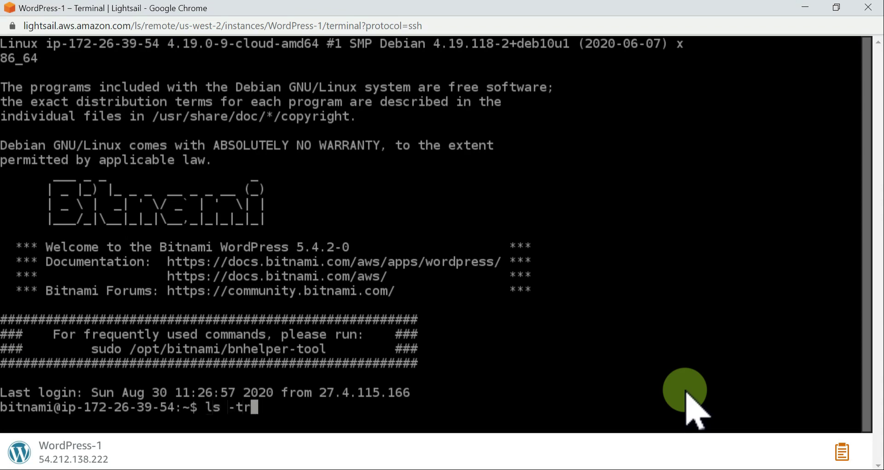
{"action": "type", "text": "ls -ltr"}
{"action": "key", "text": "Return"}
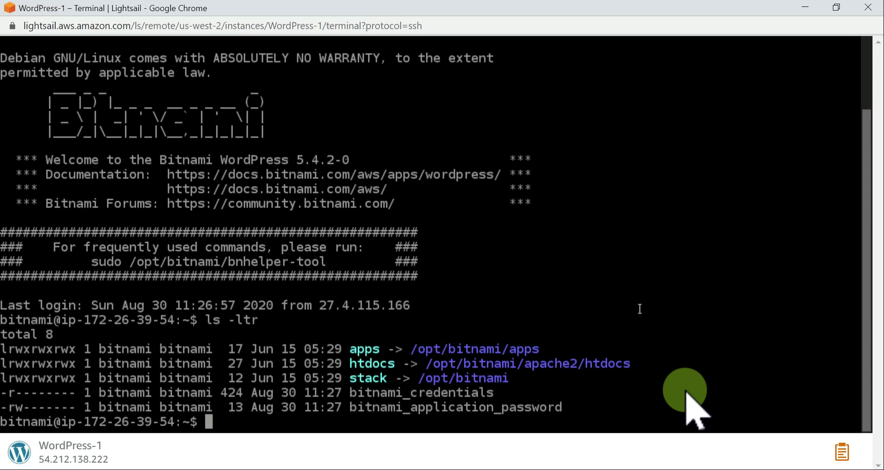
Return to the main browser window and reload the WordPress site at 54.212.138.222
{"action": "key", "text": "alt+Tab"}
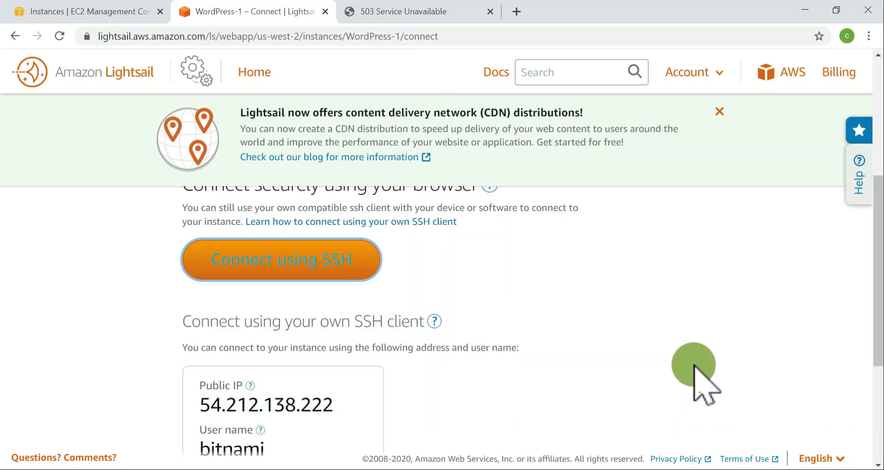
{"action": "scroll", "coordinate": [500, 260], "scroll_direction": "down", "scroll_amount": 3}
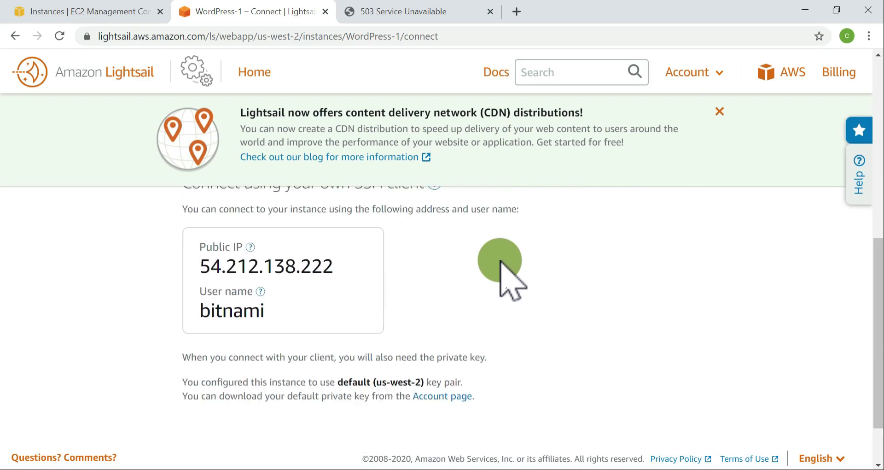
{"action": "scroll", "coordinate": [501, 260], "scroll_direction": "down", "scroll_amount": 2}
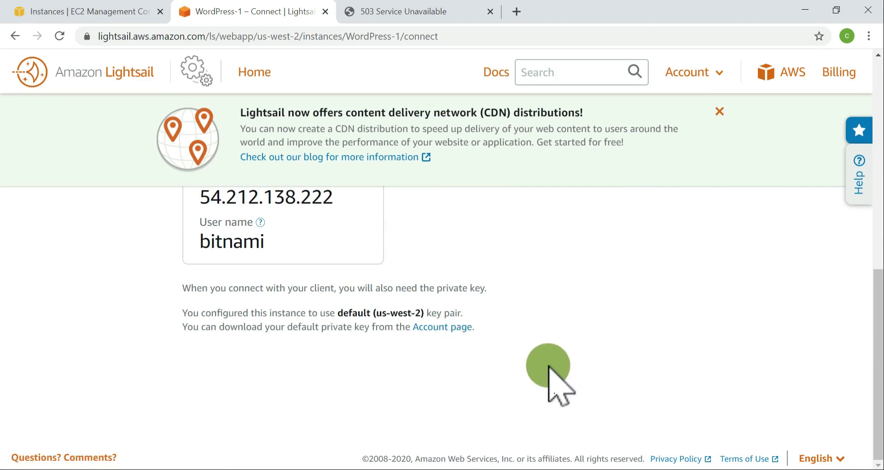
{"action": "left_click", "coordinate": [389, 10]}
{"action": "left_click", "coordinate": [264, 36]}
{"action": "key", "text": "Return"}
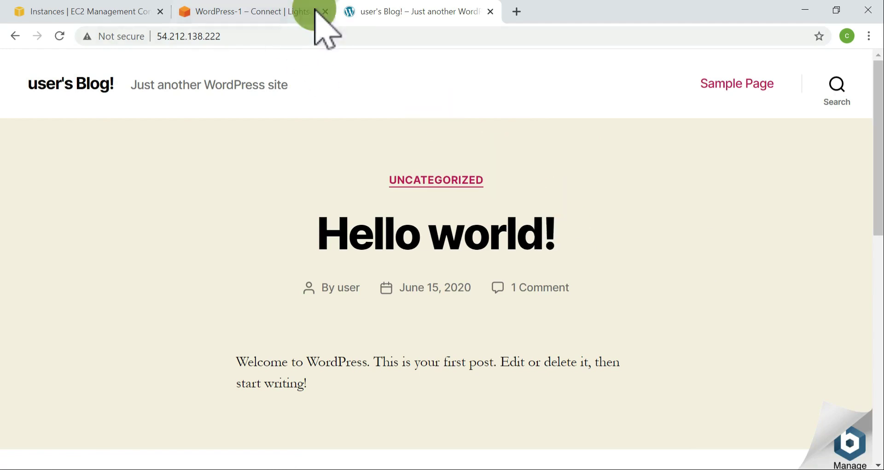
Go back to the Lightsail instance page and look over the WordPress-1 specifications, status and connection options
{"action": "left_click", "coordinate": [295, 16]}
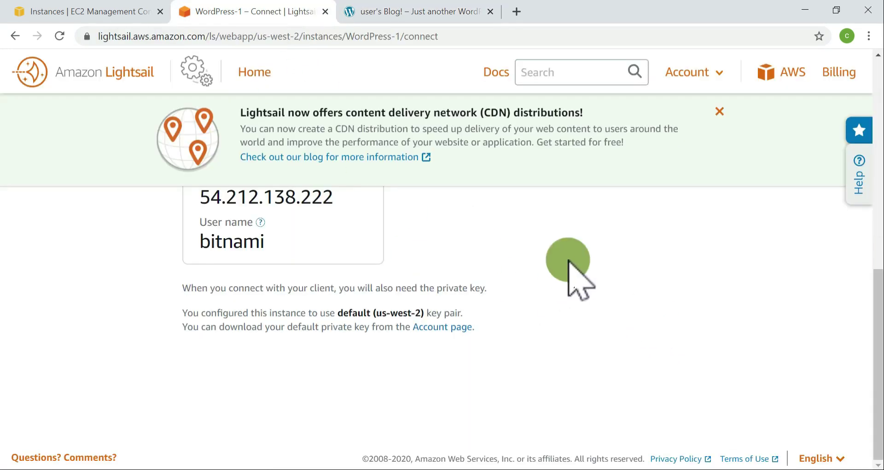
{"action": "scroll", "coordinate": [567, 258], "scroll_direction": "up", "scroll_amount": 5}
{"action": "scroll", "coordinate": [567, 253], "scroll_direction": "up", "scroll_amount": 5}
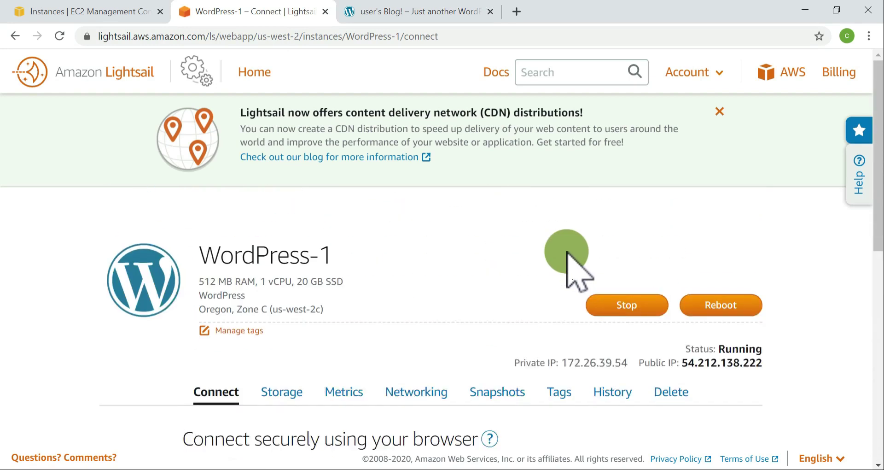
{"action": "scroll", "coordinate": [572, 267], "scroll_direction": "down", "scroll_amount": 2}
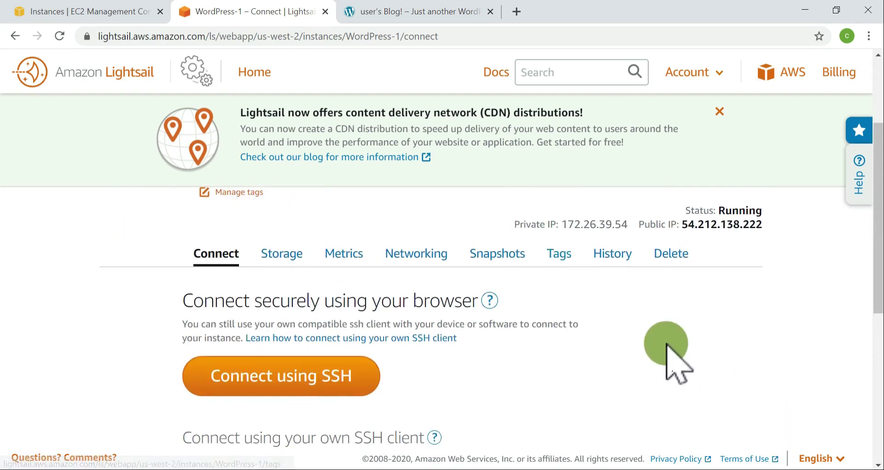
{"action": "scroll", "coordinate": [671, 355], "scroll_direction": "down", "scroll_amount": 3}
Close the WordPress blog's browser tab and dismiss the CDN distributions announcement on the Lightsail page
{"action": "left_click", "coordinate": [443, 21]}
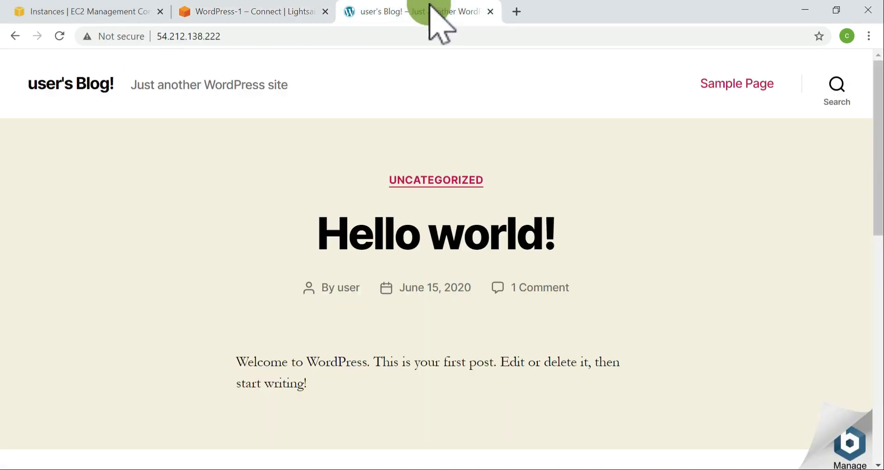
{"action": "left_click", "coordinate": [490, 13]}
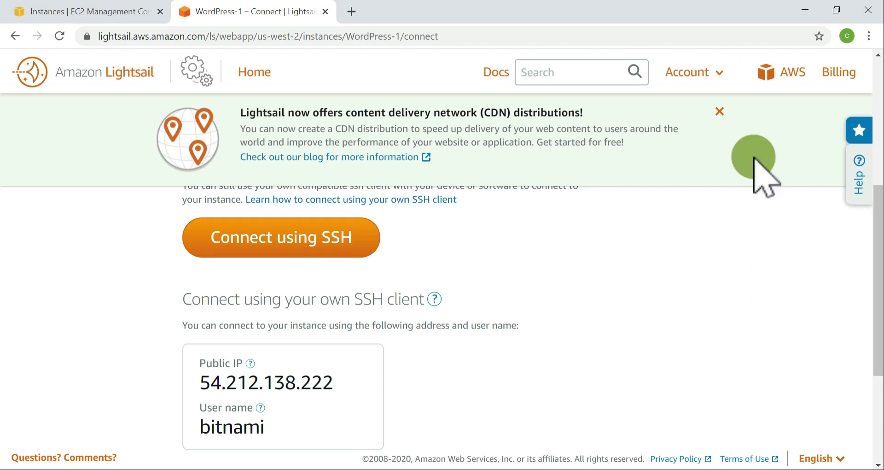
{"action": "left_click", "coordinate": [720, 121]}
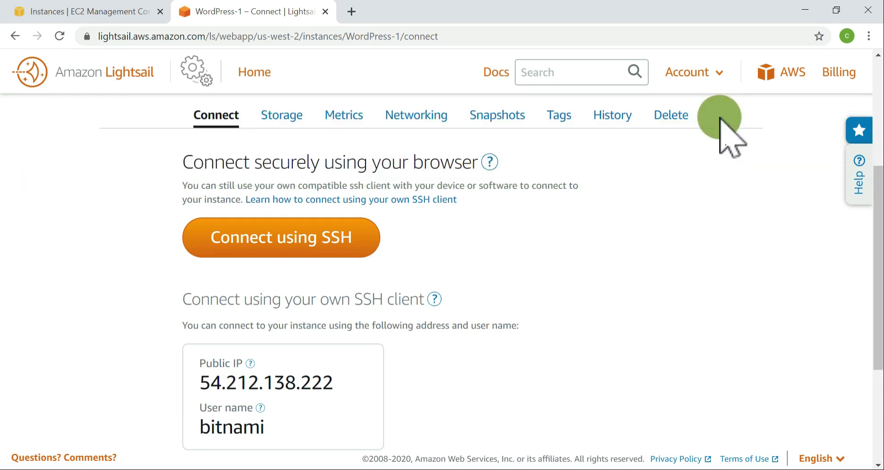
{"action": "scroll", "coordinate": [742, 306], "scroll_direction": "down", "scroll_amount": 3}
{"action": "scroll", "coordinate": [742, 304], "scroll_direction": "up", "scroll_amount": 3}
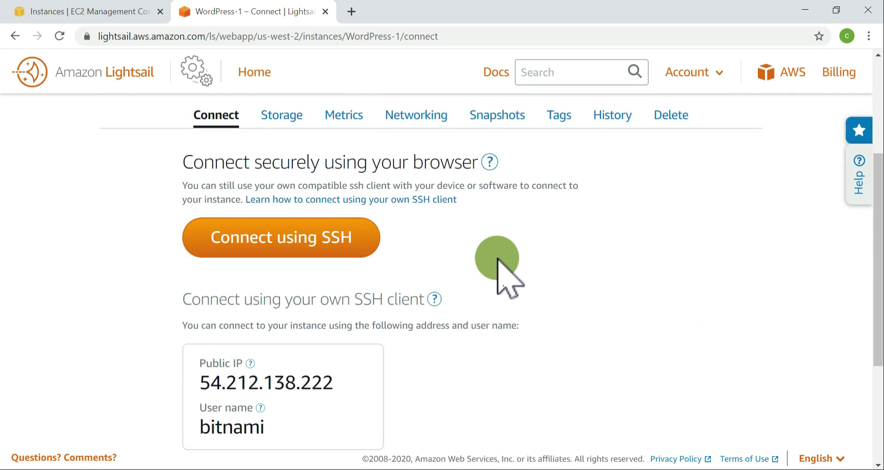
{"action": "scroll", "coordinate": [497, 263], "scroll_direction": "down", "scroll_amount": 3}
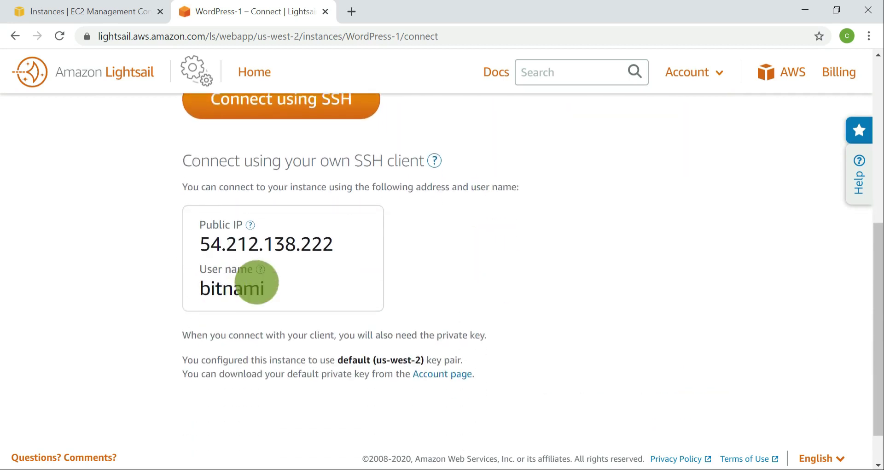
Copy the WordPress-1 instance's public IP 54.212.138.222 and open that address in a new browser tab
{"action": "double_click", "coordinate": [260, 243]}
{"action": "key", "text": "ctrl+c"}
{"action": "scroll", "coordinate": [509, 253], "scroll_direction": "up", "scroll_amount": 3}
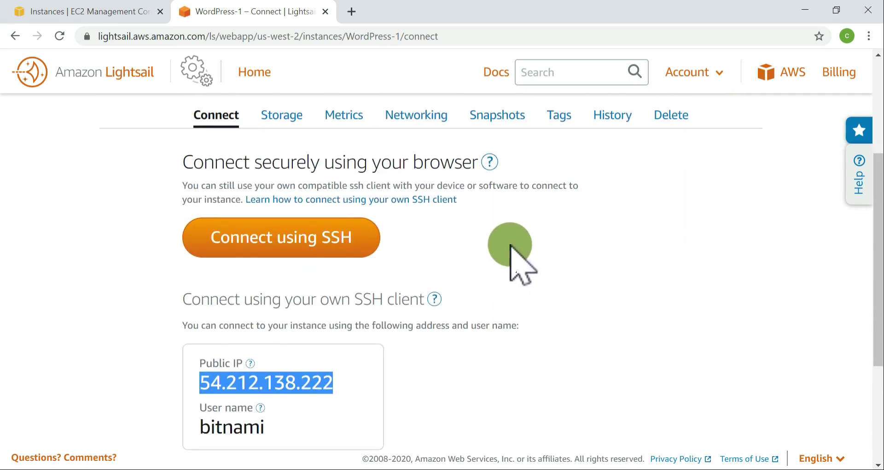
{"action": "scroll", "coordinate": [504, 250], "scroll_direction": "down", "scroll_amount": 3}
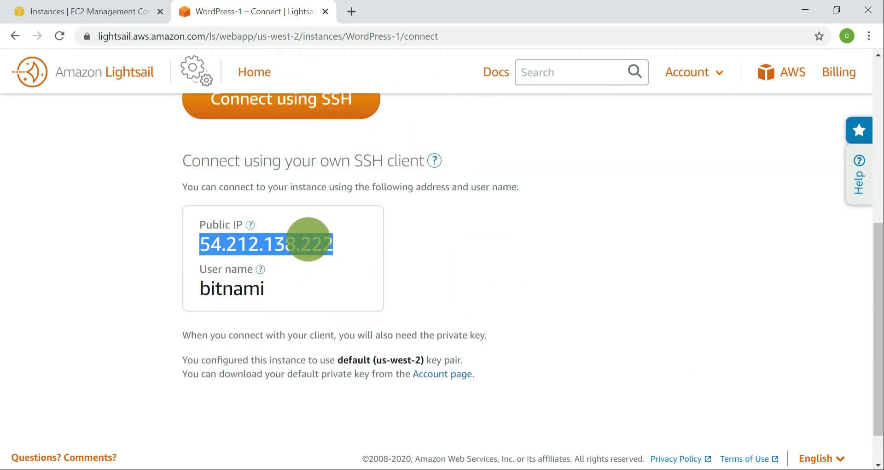
{"action": "left_click", "coordinate": [351, 12]}
{"action": "key", "text": "ctrl+v"}
{"action": "key", "text": "Return"}
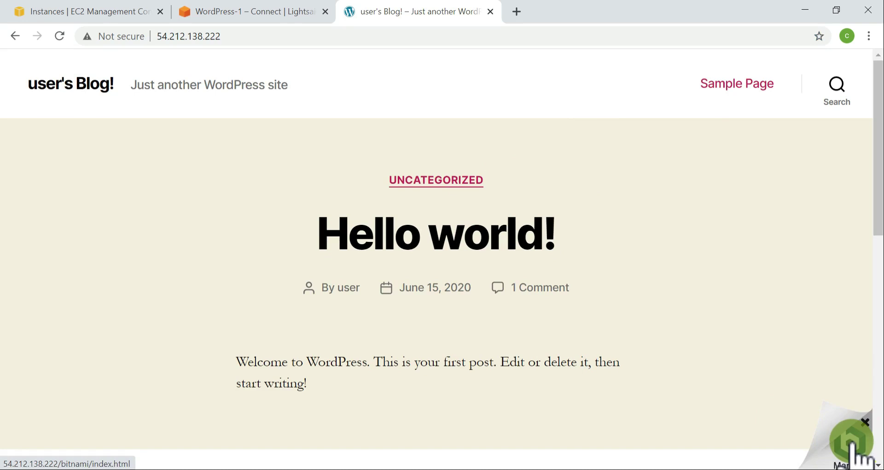
Open the Bitnami management page from the blog's corner badge and review the WordPress username and password access data
{"action": "left_click", "coordinate": [852, 441]}
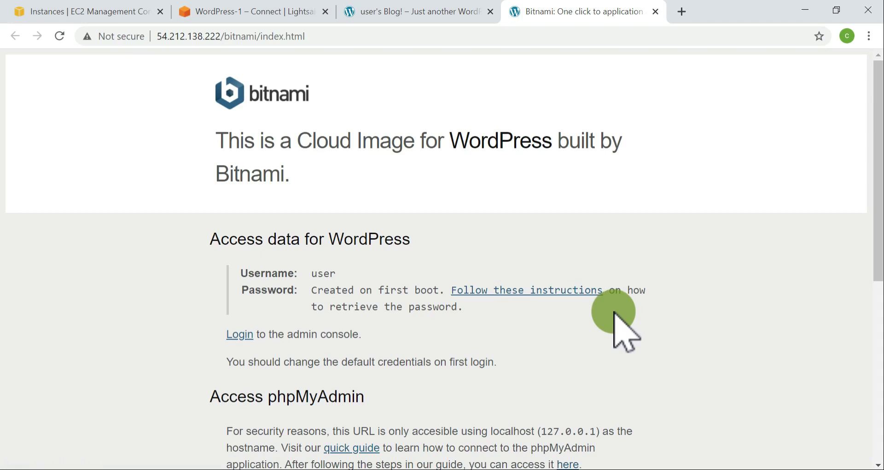
{"action": "scroll", "coordinate": [616, 317], "scroll_direction": "down", "scroll_amount": 1}
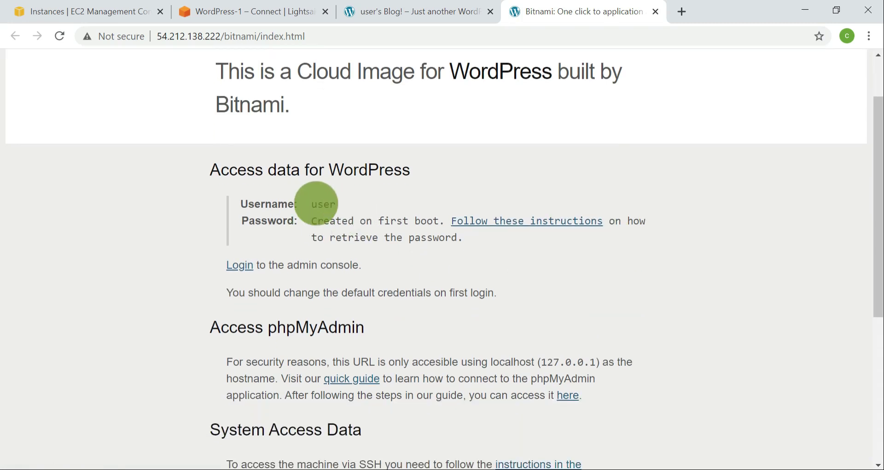
{"action": "double_click", "coordinate": [317, 204]}
{"action": "double_click", "coordinate": [355, 170]}
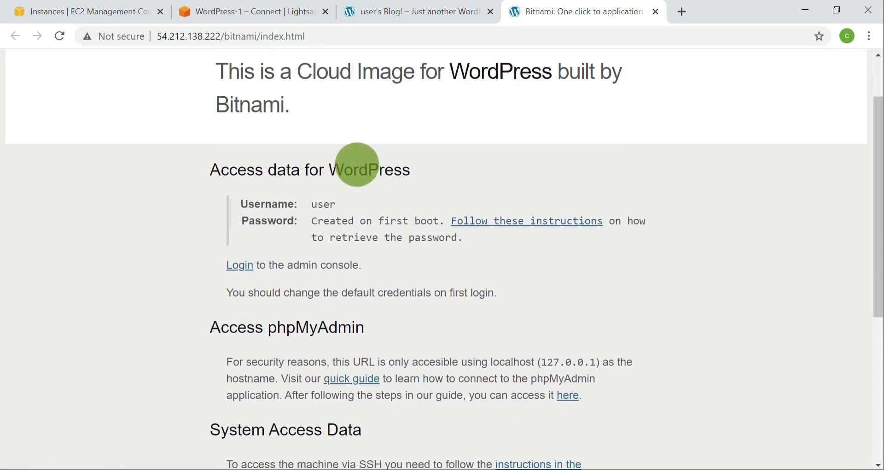
{"action": "scroll", "coordinate": [497, 109], "scroll_direction": "up", "scroll_amount": 1}
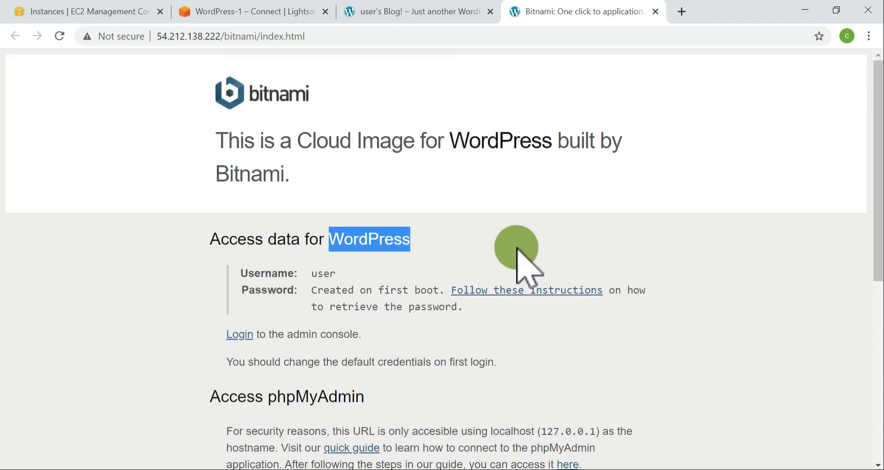
Open the WordPress admin console login in a separate browser tab and make its username field active
{"action": "scroll", "coordinate": [517, 249], "scroll_direction": "down", "scroll_amount": 1}
{"action": "middle_click", "coordinate": [240, 266]}
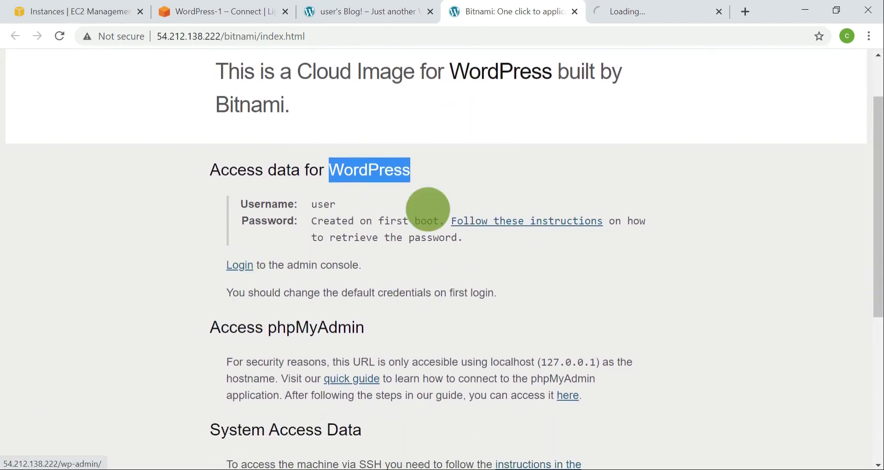
{"action": "left_click", "coordinate": [660, 12]}
{"action": "left_click", "coordinate": [455, 240]}
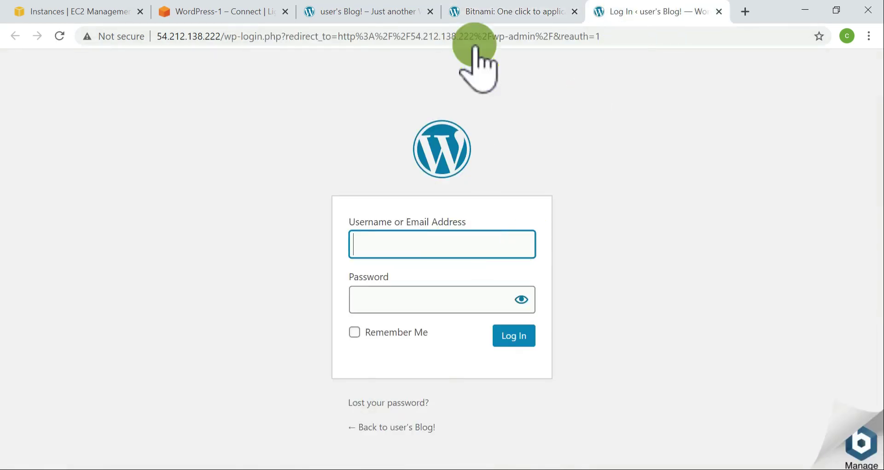
Copy the username "user" from the Bitnami access data into the username field of the WordPress login form
{"action": "left_click", "coordinate": [488, 12]}
{"action": "double_click", "coordinate": [323, 204]}
{"action": "key", "text": "ctrl+c"}
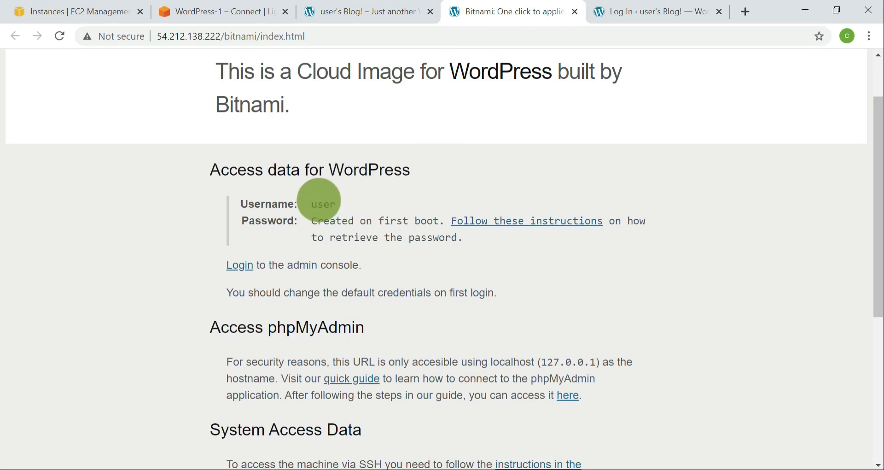
{"action": "left_click", "coordinate": [639, 10]}
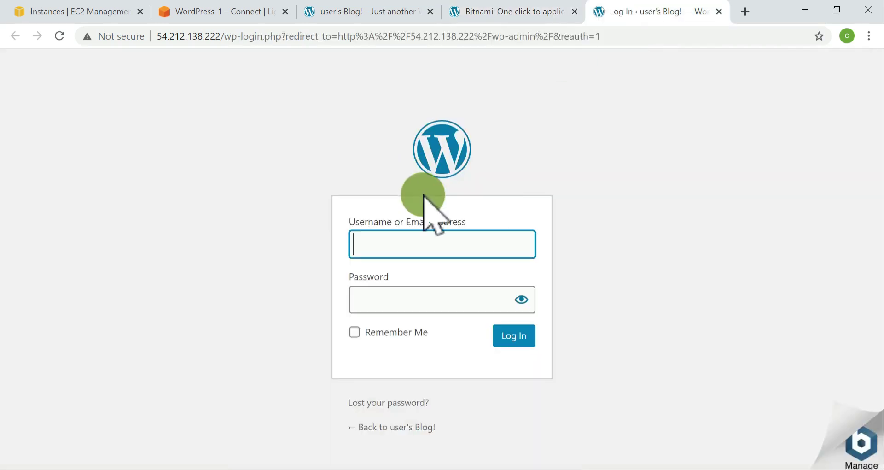
{"action": "key", "text": "ctrl+v"}
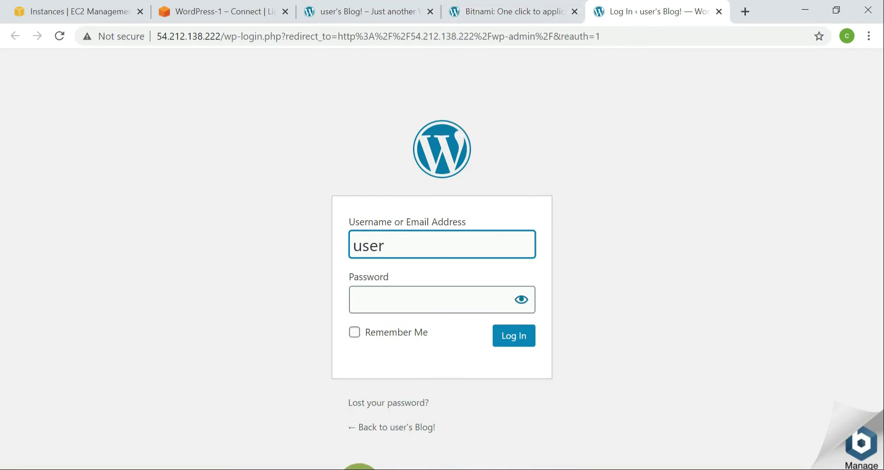
Switch to the WordPress-1 browser terminal window to locate the Bitnami application password file
{"action": "mouse_move", "coordinate": [473, 424]}
{"action": "left_click", "coordinate": [611, 421]}
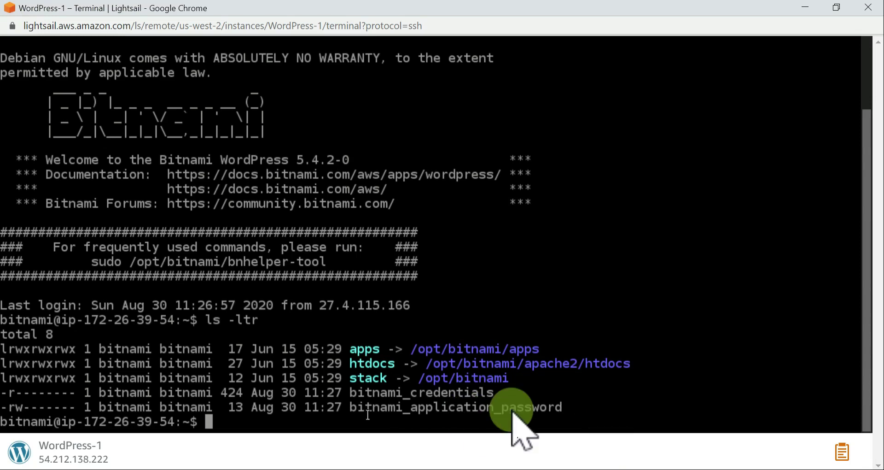
Switch to the PuTTY session and list the home directory with ls -ltr
{"action": "left_click_drag", "start_coordinate": [348, 408], "coordinate": [563, 407]}
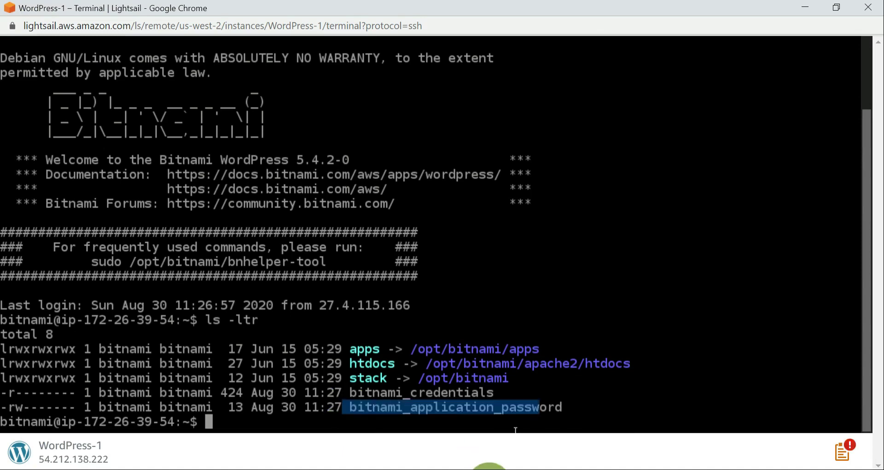
{"action": "key", "text": "alt+Tab"}
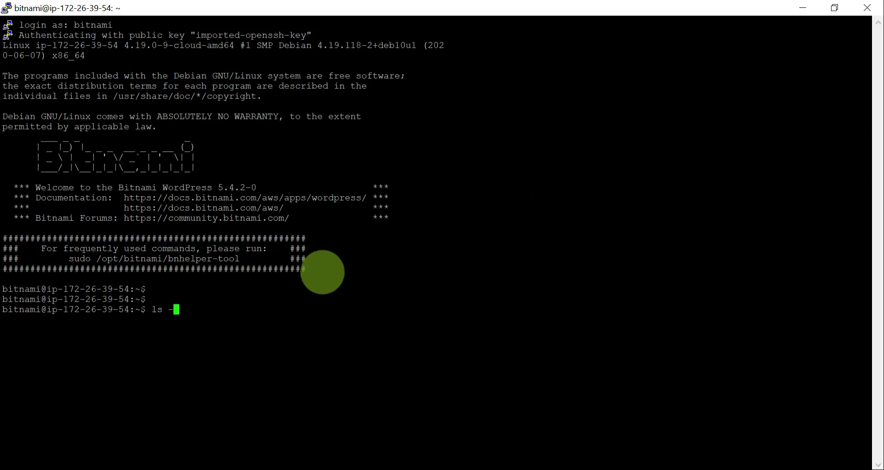
{"action": "key", "text": "Return"}
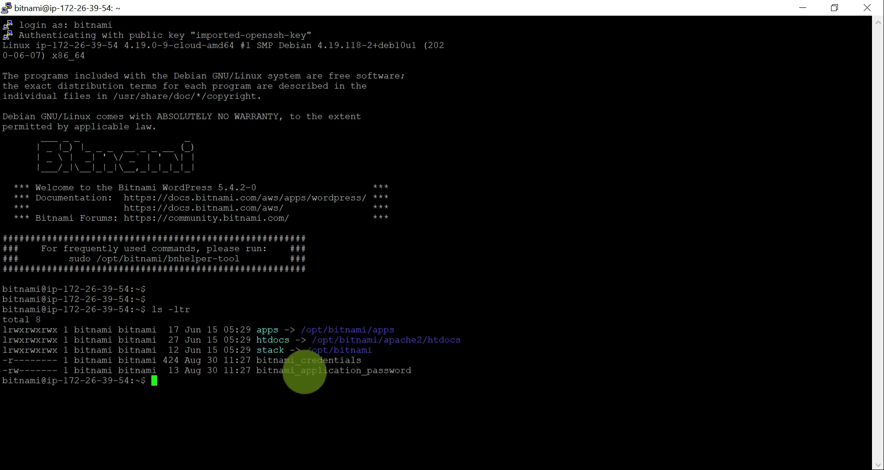
Print the contents of bitnami_application_password with cat and copy the application password
{"action": "double_click", "coordinate": [372, 371]}
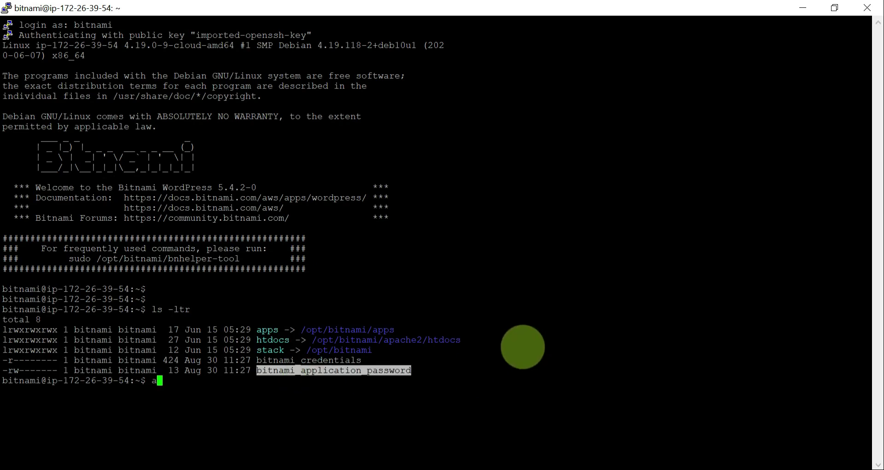
{"action": "type", "text": "cat bitnami_application_password"}
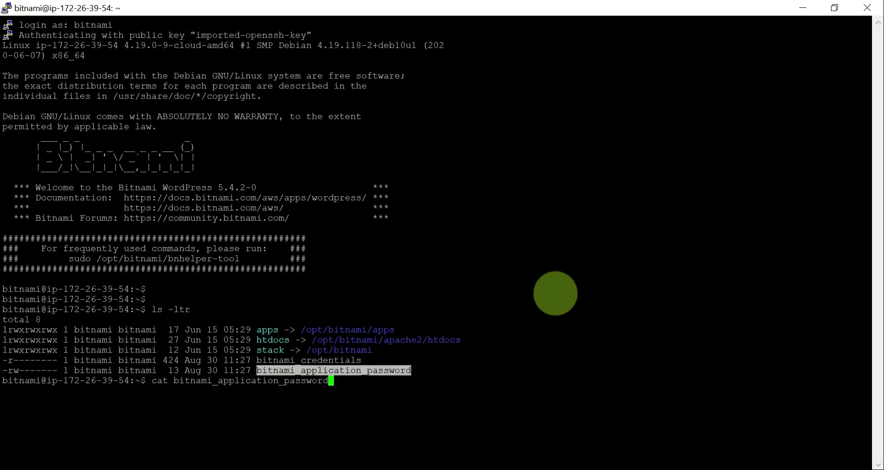
{"action": "key", "text": "Return"}
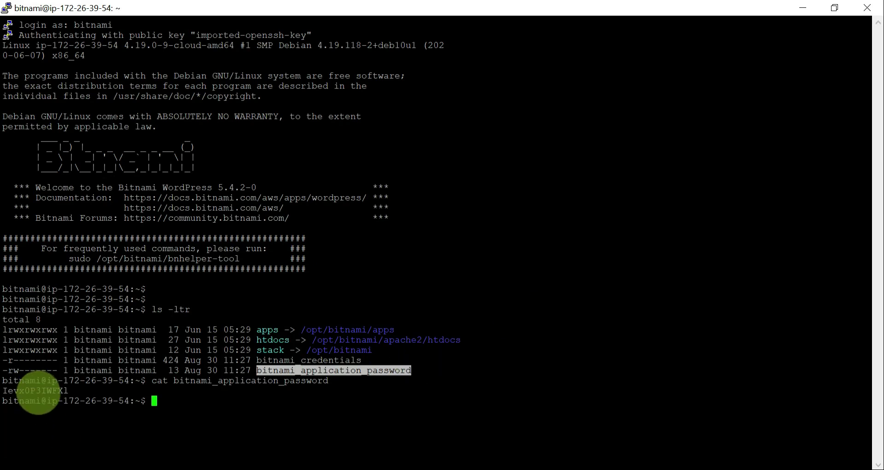
{"action": "double_click", "coordinate": [35, 390]}
Switch to the WordPress login page in Chrome, log in with the copied application password, and decline saving it in the browser
{"action": "key", "text": "alt+Tab"}
{"action": "key", "text": "alt+Tab"}
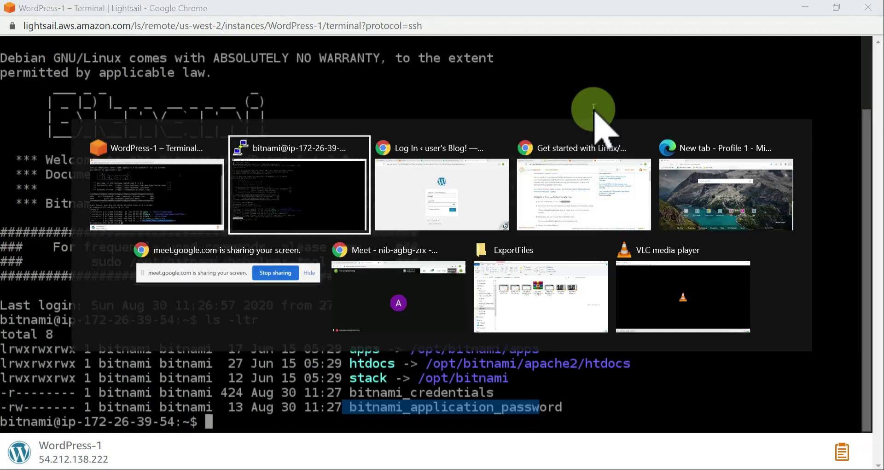
{"action": "key", "text": "alt+Tab"}
{"action": "left_click", "coordinate": [450, 294]}
{"action": "key", "text": "ctrl+v"}
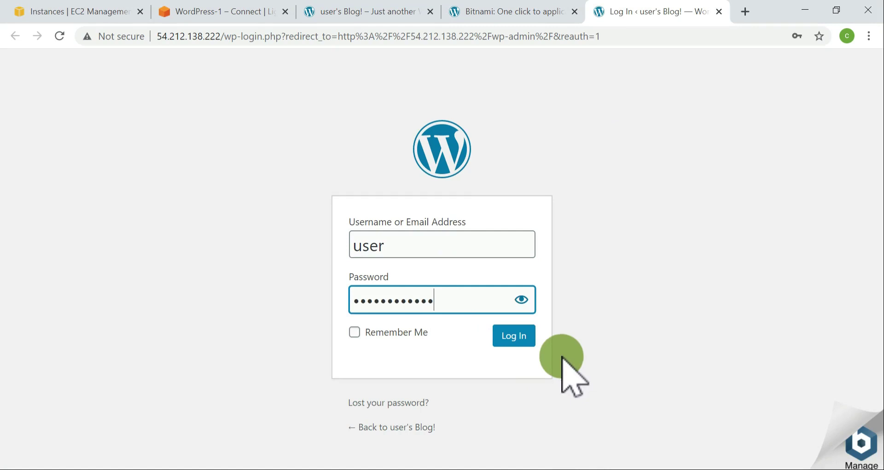
{"action": "left_click", "coordinate": [510, 339]}
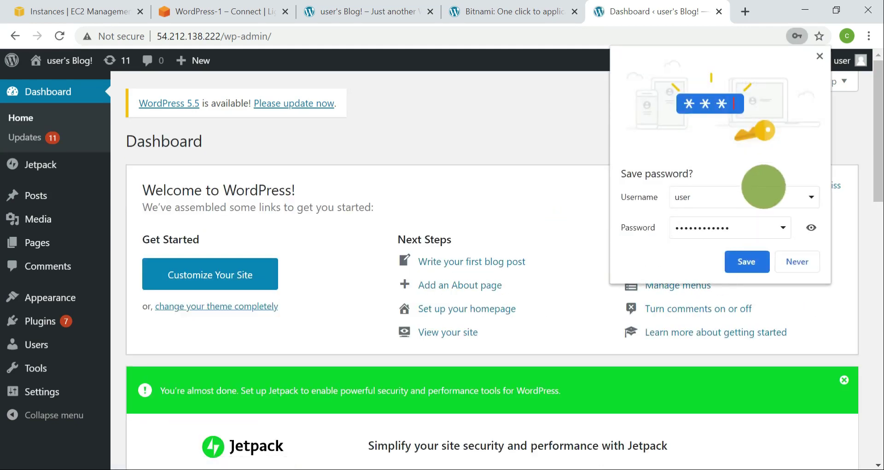
{"action": "left_click", "coordinate": [796, 260]}
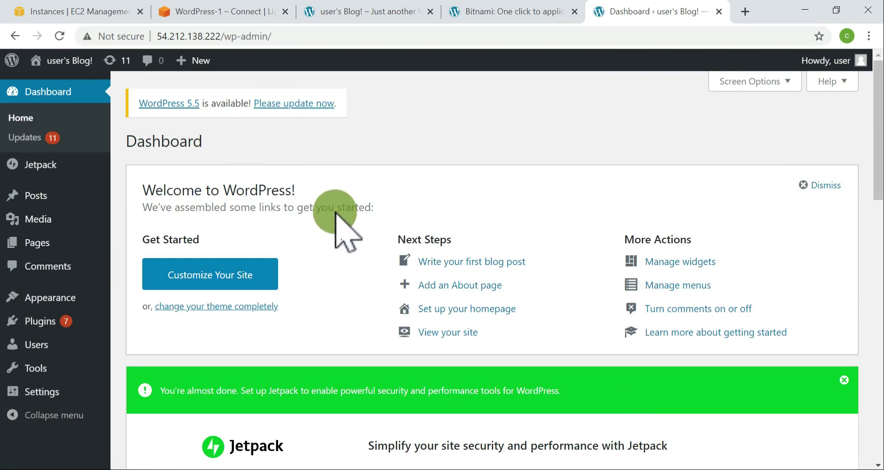
Look over the WordPress dashboard and return to the WordPress-1 instance page in Lightsail
{"action": "scroll", "coordinate": [340, 225], "scroll_direction": "down", "scroll_amount": 5}
{"action": "scroll", "coordinate": [355, 248], "scroll_direction": "up", "scroll_amount": 3}
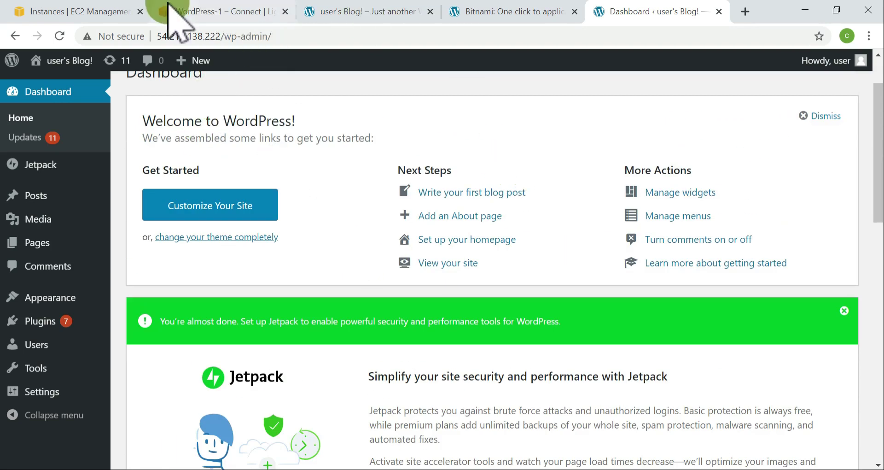
{"action": "left_click", "coordinate": [69, 11]}
{"action": "left_click", "coordinate": [198, 10]}
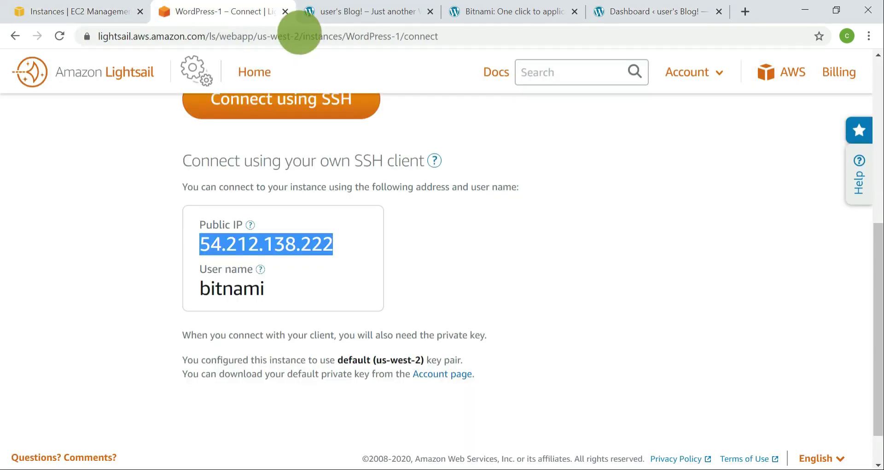
{"action": "scroll", "coordinate": [598, 290], "scroll_direction": "up", "scroll_amount": 6}
Switch to the Lightsail Linux/Unix getting-started article and review its instructions on choosing the instance's Region and Availability Zone
{"action": "key", "text": "alt+Tab"}
{"action": "key", "text": "alt+Tab"}
{"action": "key", "text": "alt+Tab"}
{"action": "scroll", "coordinate": [465, 276], "scroll_direction": "down", "scroll_amount": 5}
{"action": "scroll", "coordinate": [465, 276], "scroll_direction": "down", "scroll_amount": 5}
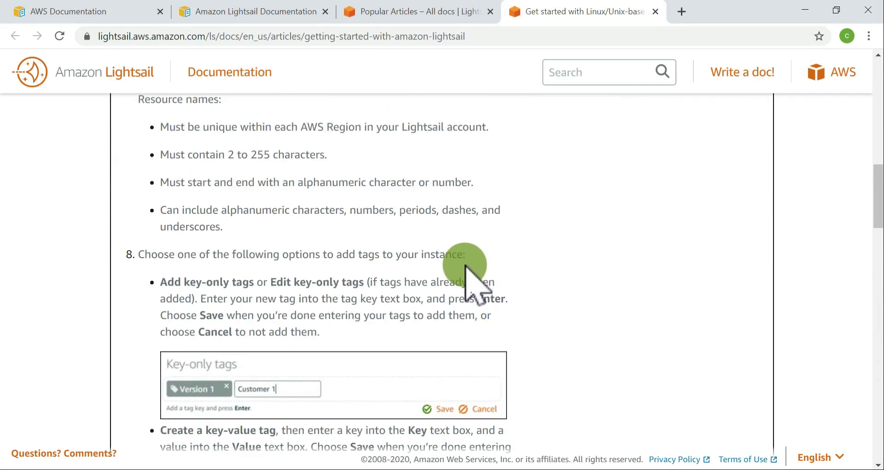
{"action": "scroll", "coordinate": [466, 267], "scroll_direction": "down", "scroll_amount": 4}
{"action": "scroll", "coordinate": [465, 269], "scroll_direction": "up", "scroll_amount": 10}
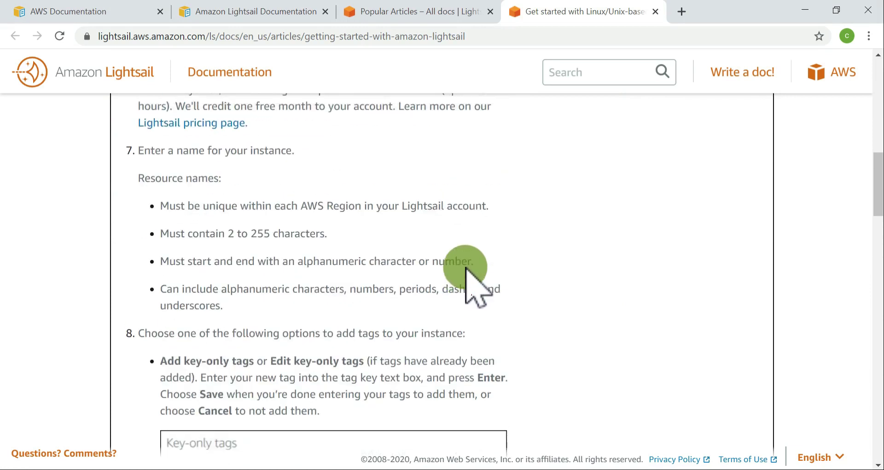
{"action": "scroll", "coordinate": [465, 271], "scroll_direction": "up", "scroll_amount": 3}
{"action": "scroll", "coordinate": [309, 290], "scroll_direction": "down", "scroll_amount": 5}
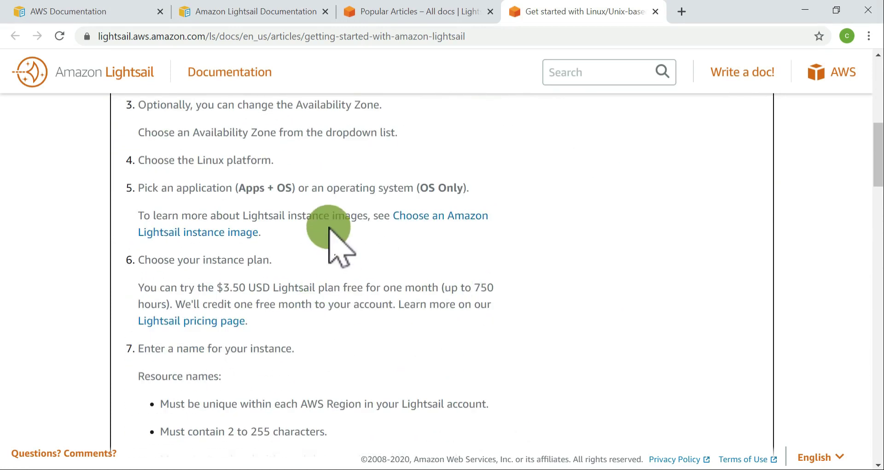
{"action": "scroll", "coordinate": [330, 239], "scroll_direction": "up", "scroll_amount": 3}
{"action": "scroll", "coordinate": [329, 226], "scroll_direction": "up", "scroll_amount": 1}
{"action": "left_click_drag", "start_coordinate": [211, 198], "coordinate": [428, 200]}
{"action": "left_click_drag", "start_coordinate": [213, 242], "coordinate": [424, 255]}
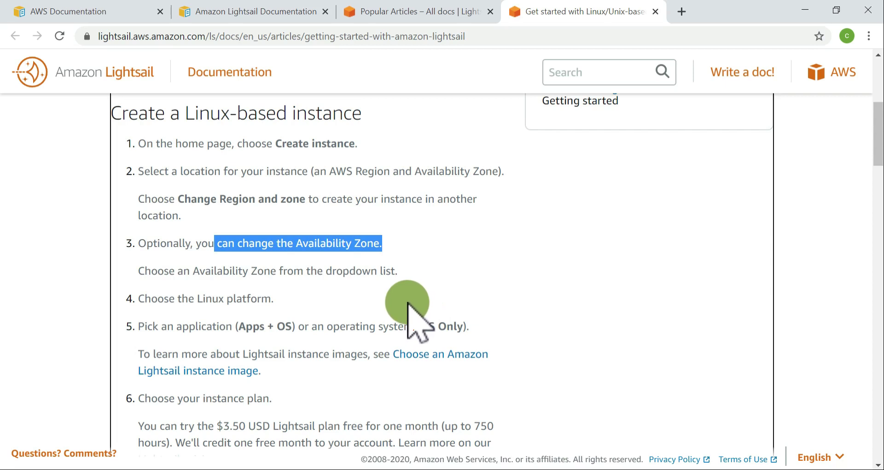
Read the article's steps on choosing the Linux platform, the Apps + OS or OS Only image, and the instance plan
{"action": "scroll", "coordinate": [409, 304], "scroll_direction": "down", "scroll_amount": 1}
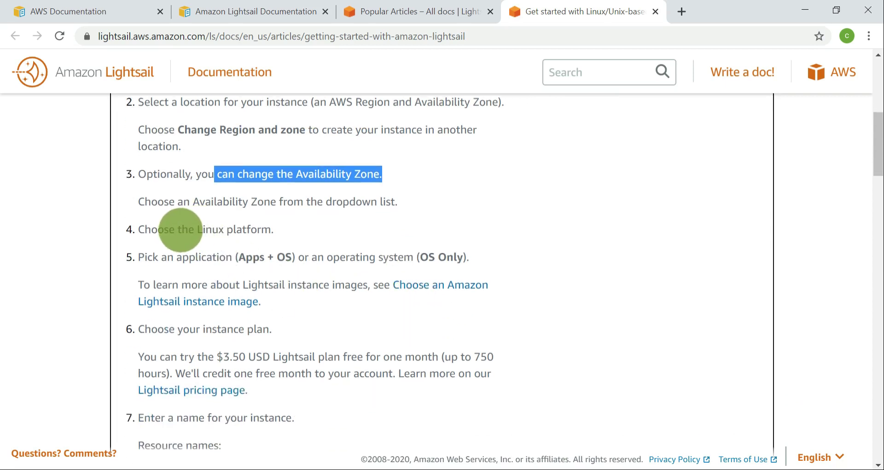
{"action": "left_click_drag", "start_coordinate": [195, 229], "coordinate": [266, 256]}
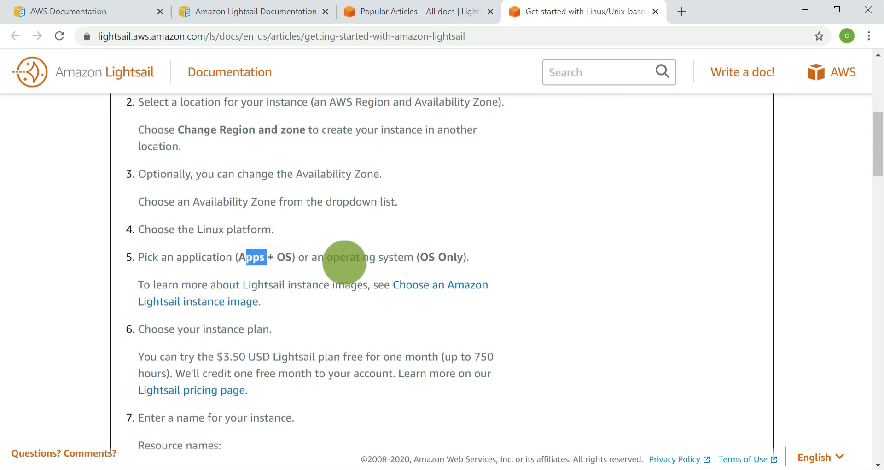
{"action": "left_click_drag", "start_coordinate": [413, 258], "coordinate": [481, 263]}
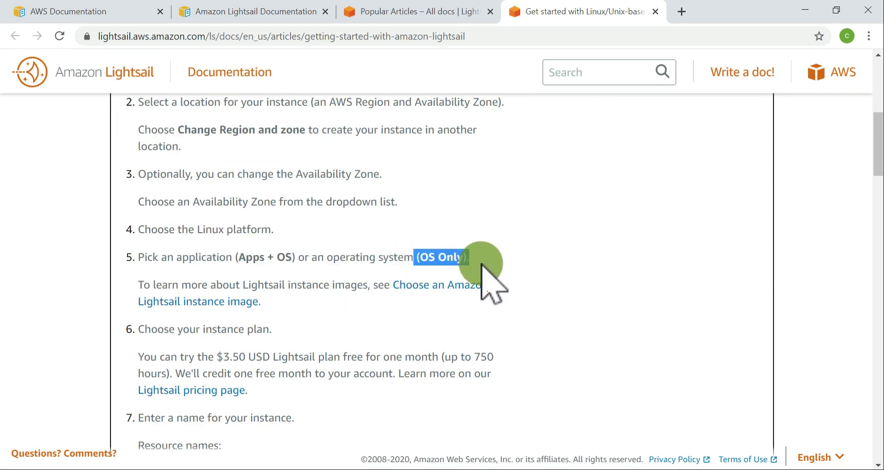
{"action": "scroll", "coordinate": [481, 264], "scroll_direction": "down", "scroll_amount": 1}
{"action": "scroll", "coordinate": [481, 267], "scroll_direction": "down", "scroll_amount": 1}
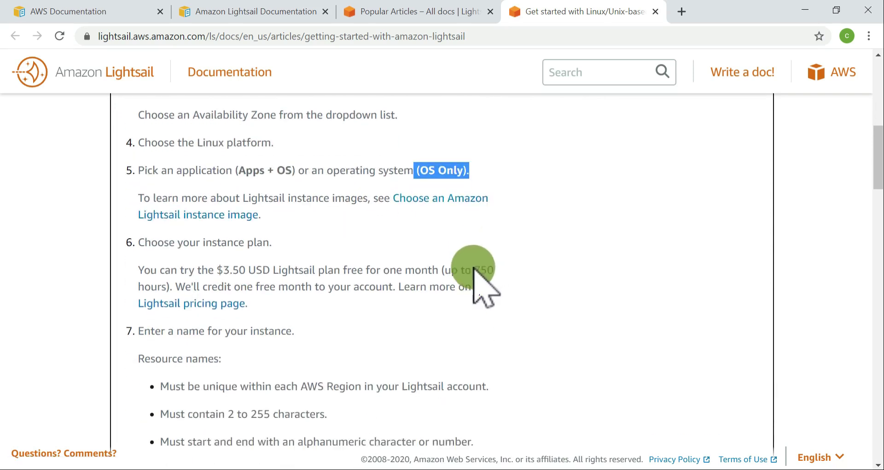
{"action": "left_click_drag", "start_coordinate": [287, 146], "coordinate": [367, 146]}
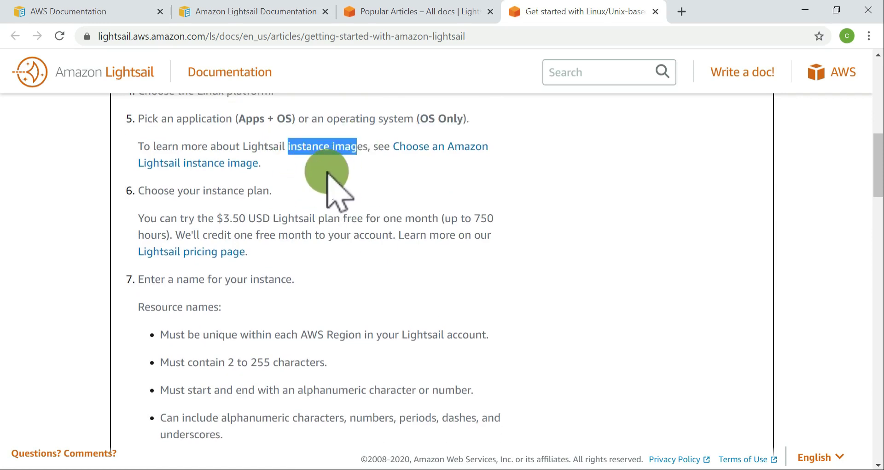
{"action": "left_click", "coordinate": [172, 190]}
{"action": "left_click_drag", "start_coordinate": [158, 190], "coordinate": [306, 188]}
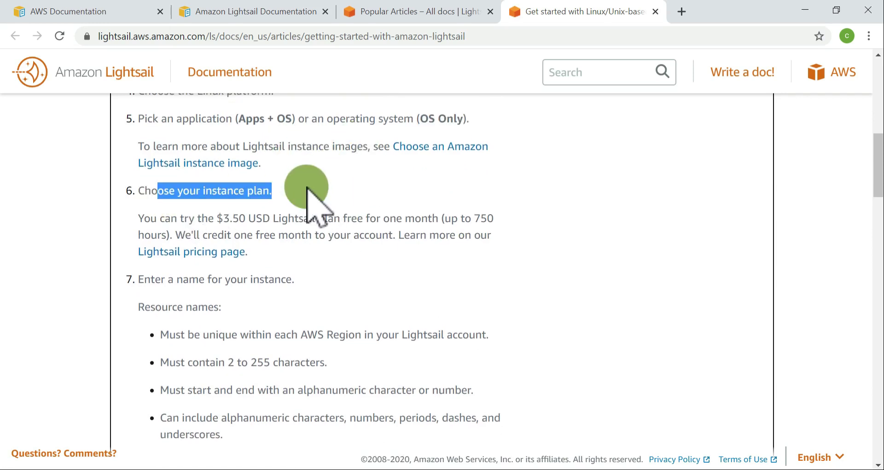
{"action": "left_click_drag", "start_coordinate": [201, 218], "coordinate": [157, 236]}
{"action": "left_click", "coordinate": [252, 217]}
{"action": "scroll", "coordinate": [283, 253], "scroll_direction": "down", "scroll_amount": 3}
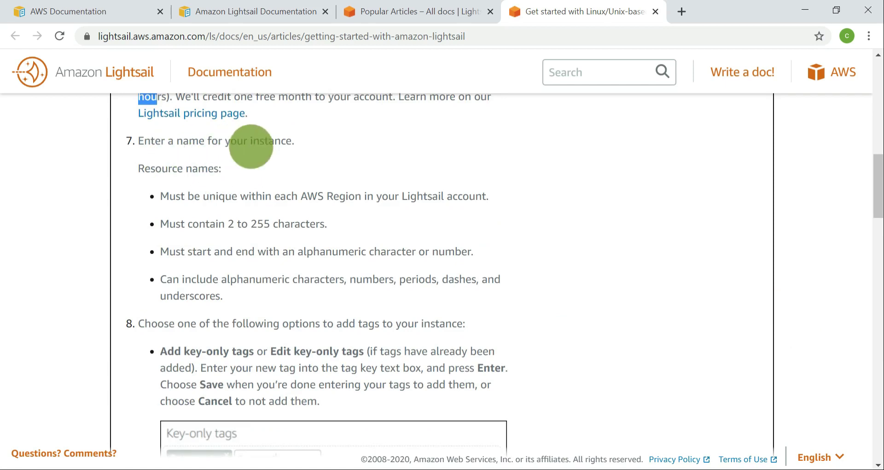
Read the article's instance naming rules, tagging options, and the section on creating and connecting to the instance
{"action": "left_click_drag", "start_coordinate": [138, 140], "coordinate": [161, 141]}
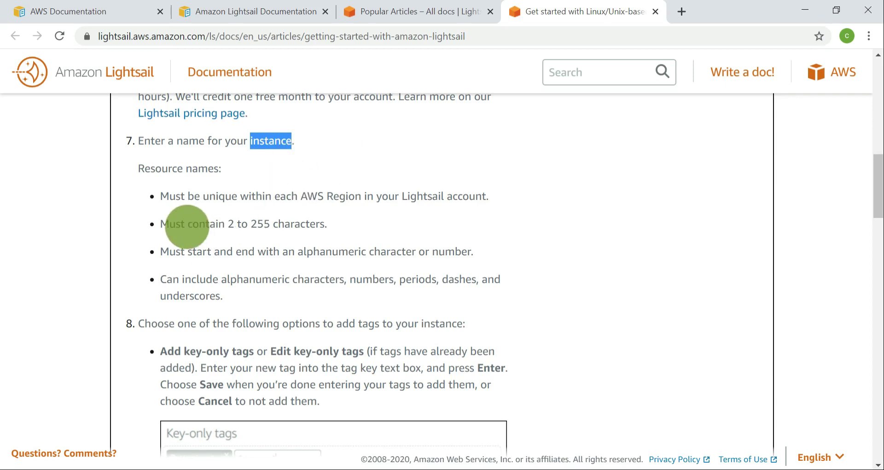
{"action": "scroll", "coordinate": [352, 231], "scroll_direction": "down", "scroll_amount": 1}
{"action": "left_click_drag", "start_coordinate": [180, 127], "coordinate": [445, 187]}
{"action": "left_click", "coordinate": [544, 206]}
{"action": "left_click_drag", "start_coordinate": [297, 181], "coordinate": [303, 183]}
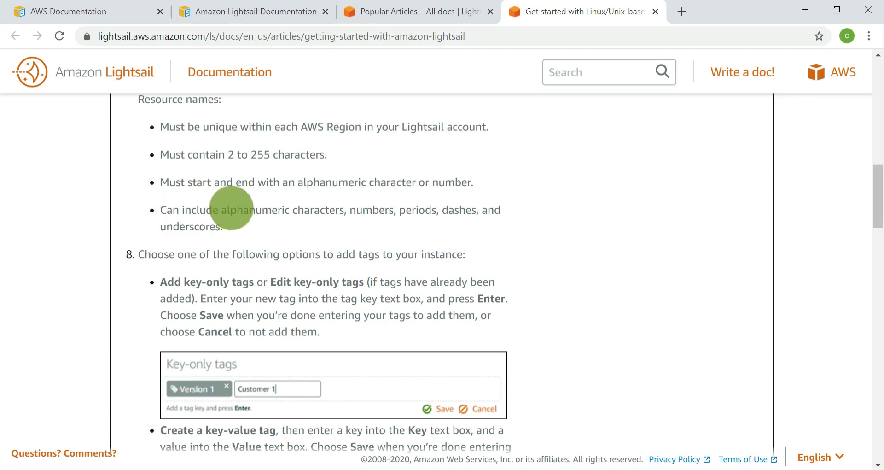
{"action": "scroll", "coordinate": [334, 230], "scroll_direction": "down", "scroll_amount": 2}
{"action": "scroll", "coordinate": [331, 220], "scroll_direction": "down", "scroll_amount": 2}
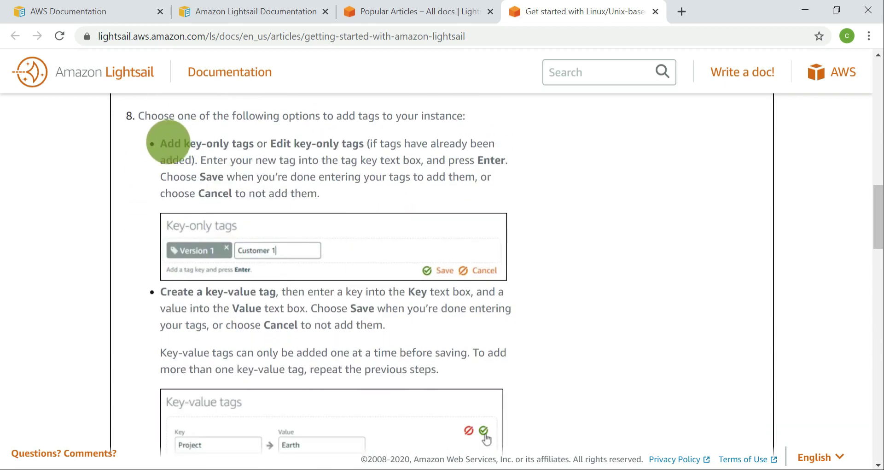
{"action": "left_click_drag", "start_coordinate": [166, 144], "coordinate": [278, 142]}
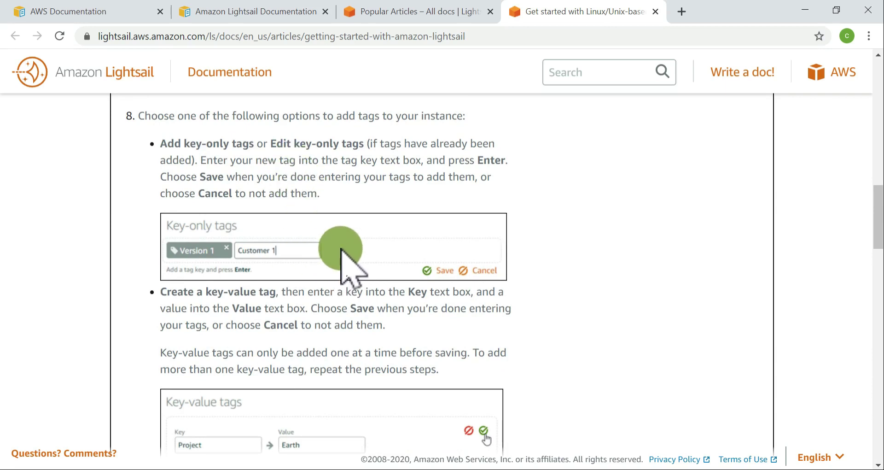
{"action": "scroll", "coordinate": [348, 249], "scroll_direction": "down", "scroll_amount": 3}
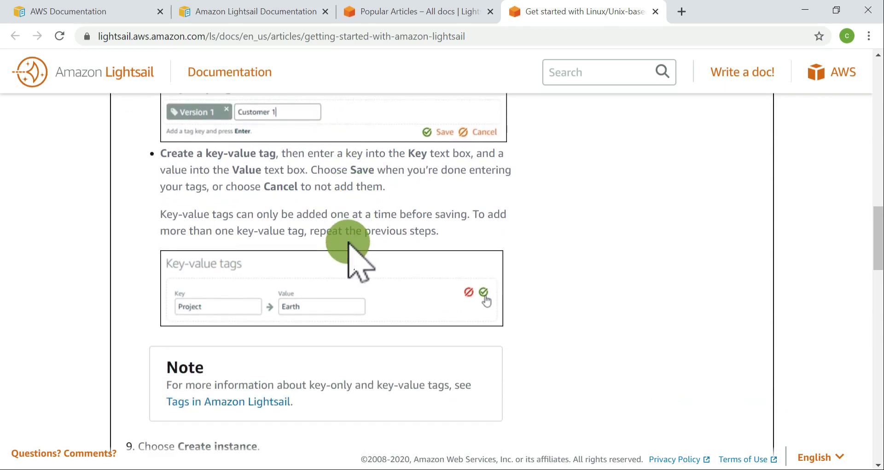
{"action": "scroll", "coordinate": [349, 246], "scroll_direction": "down", "scroll_amount": 7}
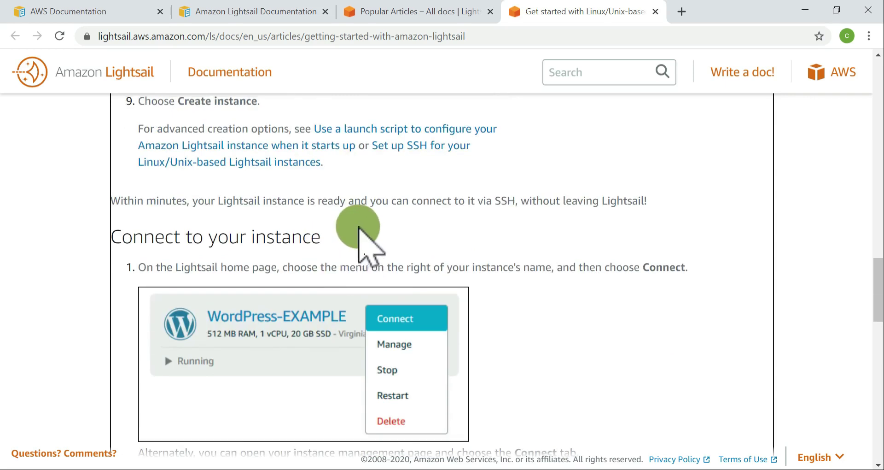
{"action": "scroll", "coordinate": [359, 228], "scroll_direction": "up", "scroll_amount": 1}
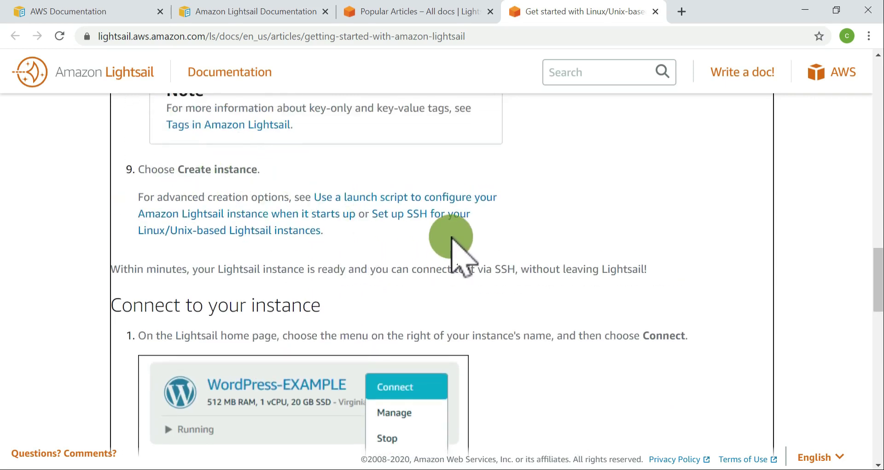
{"action": "scroll", "coordinate": [453, 238], "scroll_direction": "down", "scroll_amount": 4}
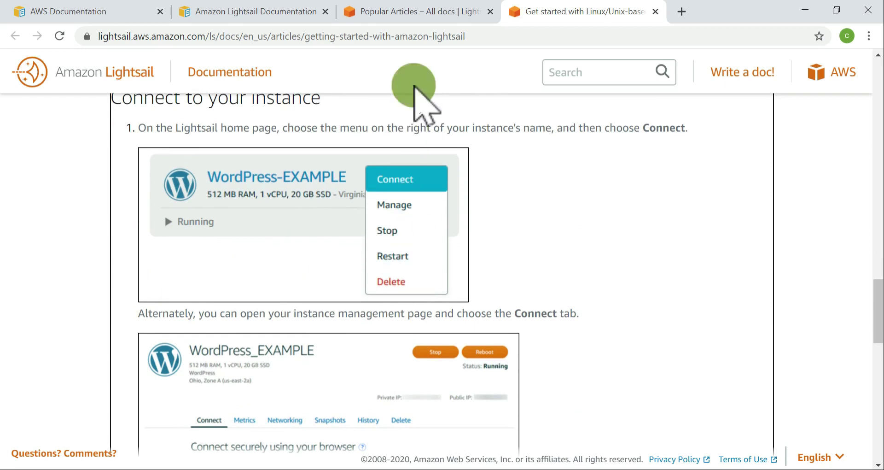
Glance at the popular articles list, then return to the WordPress-1 instance page and review its connection options
{"action": "left_click", "coordinate": [409, 10]}
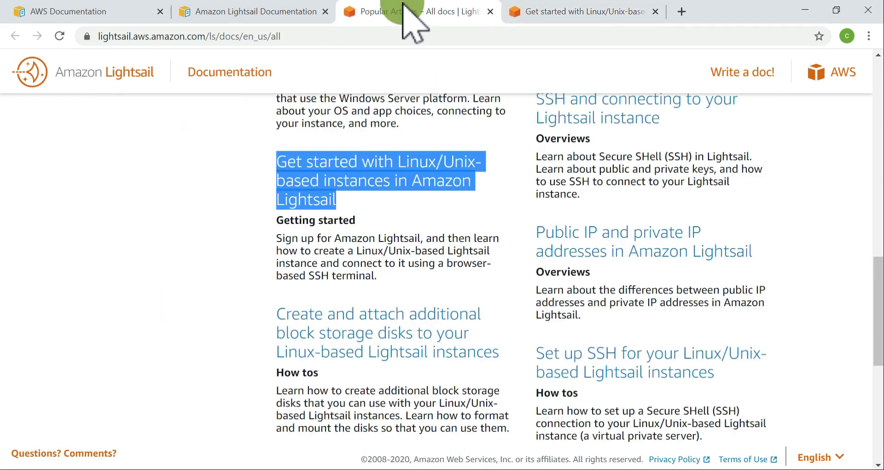
{"action": "left_click", "coordinate": [614, 11]}
{"action": "key", "text": "alt+Tab"}
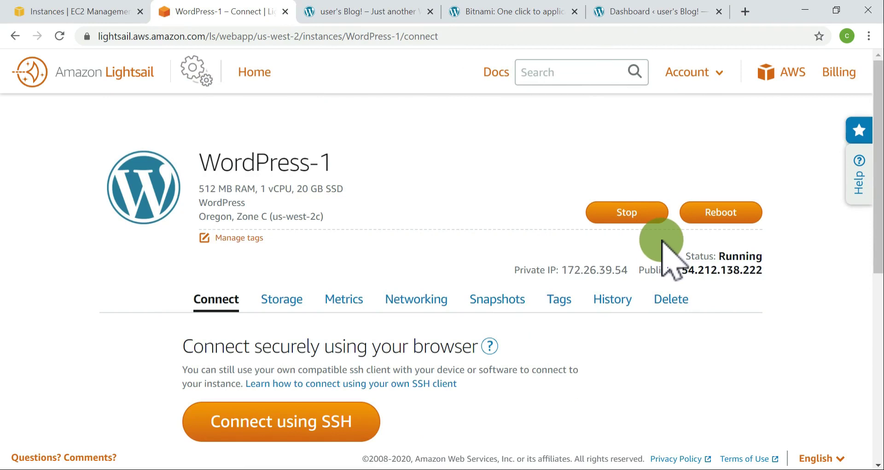
{"action": "scroll", "coordinate": [665, 242], "scroll_direction": "down", "scroll_amount": 1}
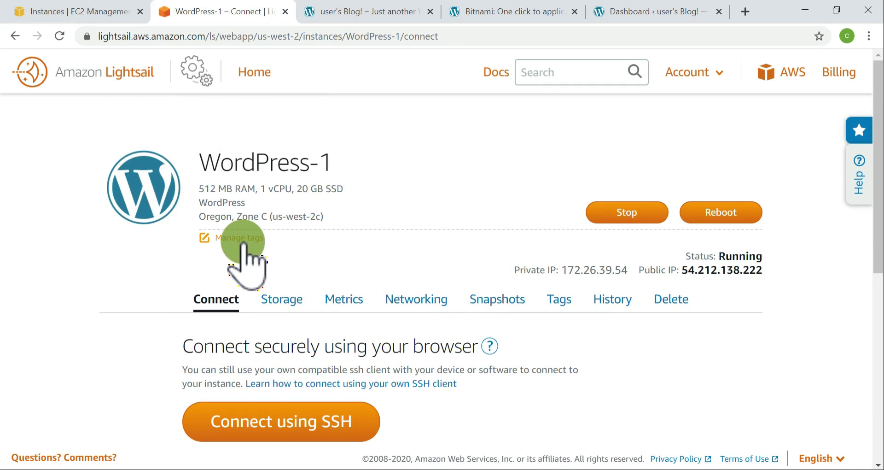
{"action": "scroll", "coordinate": [702, 221], "scroll_direction": "down", "scroll_amount": 3}
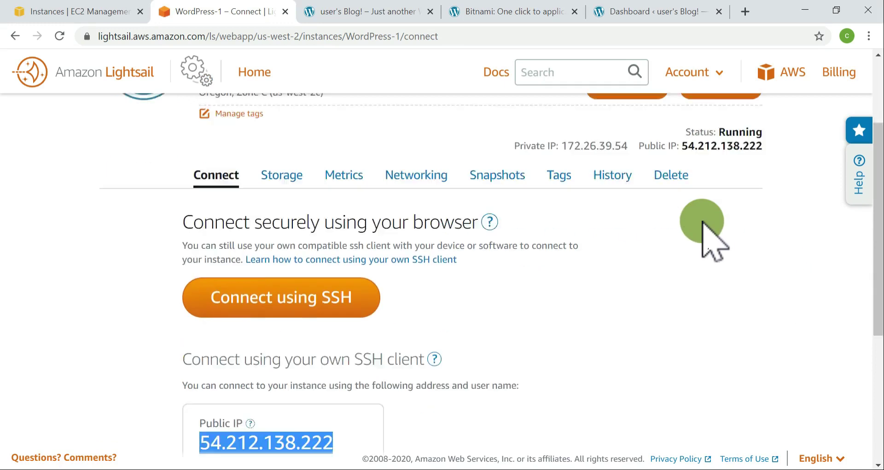
Open the WordPress-1 instance's storage details and review its system disk and additional attached disks
{"action": "scroll", "coordinate": [702, 221], "scroll_direction": "down", "scroll_amount": 4}
{"action": "scroll", "coordinate": [706, 221], "scroll_direction": "up", "scroll_amount": 7}
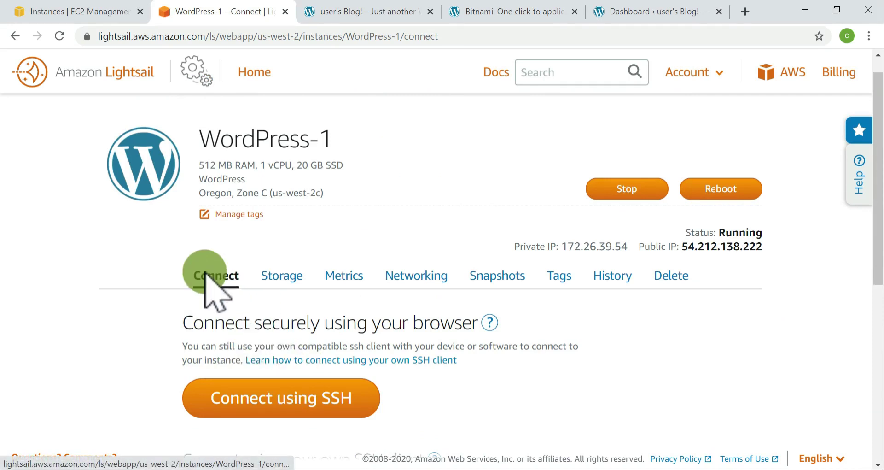
{"action": "left_click", "coordinate": [283, 274]}
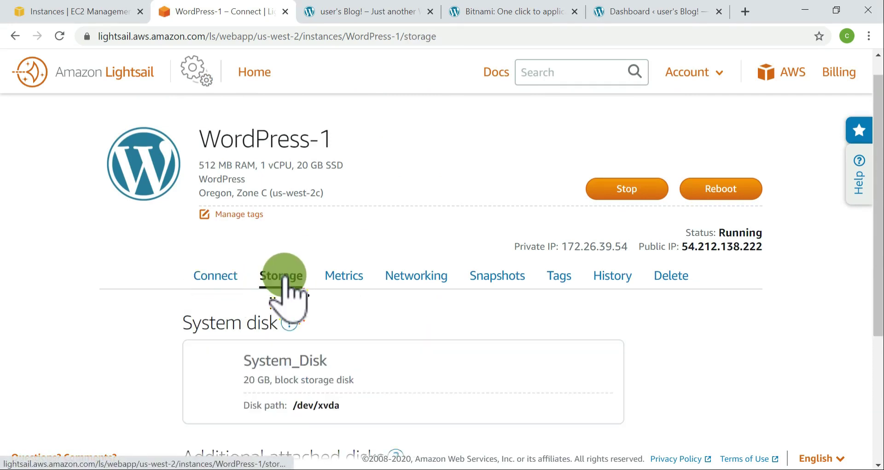
{"action": "scroll", "coordinate": [341, 293], "scroll_direction": "down", "scroll_amount": 4}
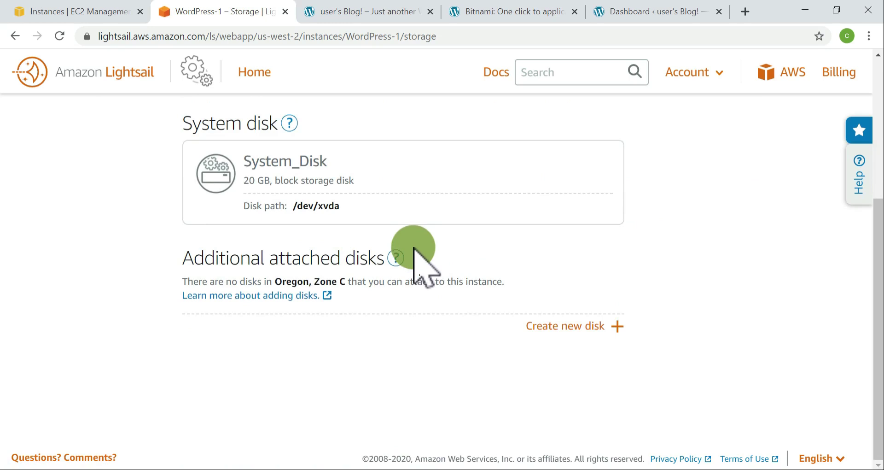
Open the form for creating a new disk and review its location, size, name, tagging and cost sections
{"action": "left_click", "coordinate": [557, 328]}
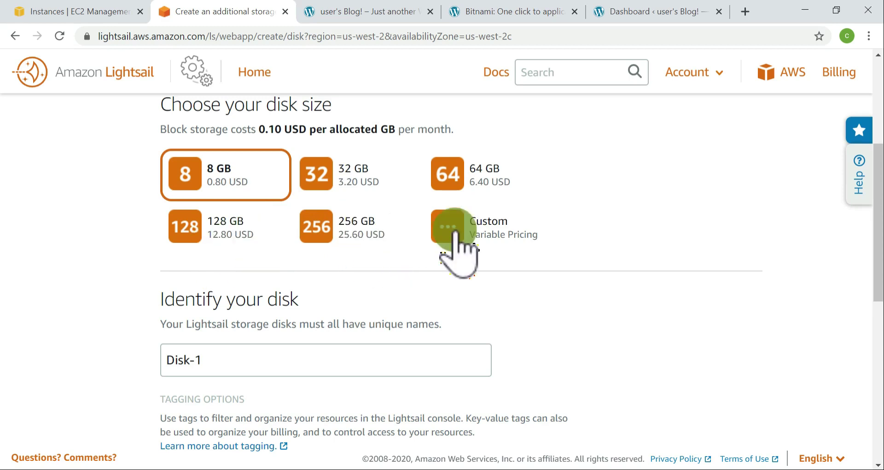
{"action": "scroll", "coordinate": [507, 241], "scroll_direction": "up", "scroll_amount": 3}
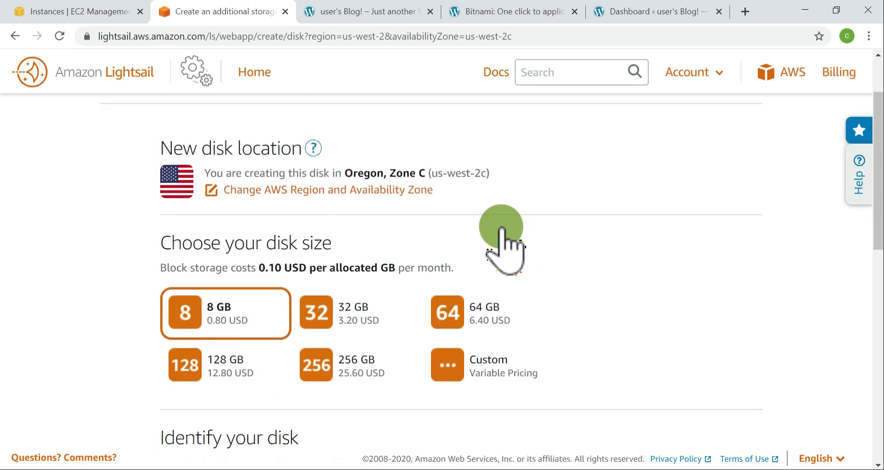
{"action": "scroll", "coordinate": [504, 239], "scroll_direction": "down", "scroll_amount": 6}
{"action": "left_click", "coordinate": [289, 211]}
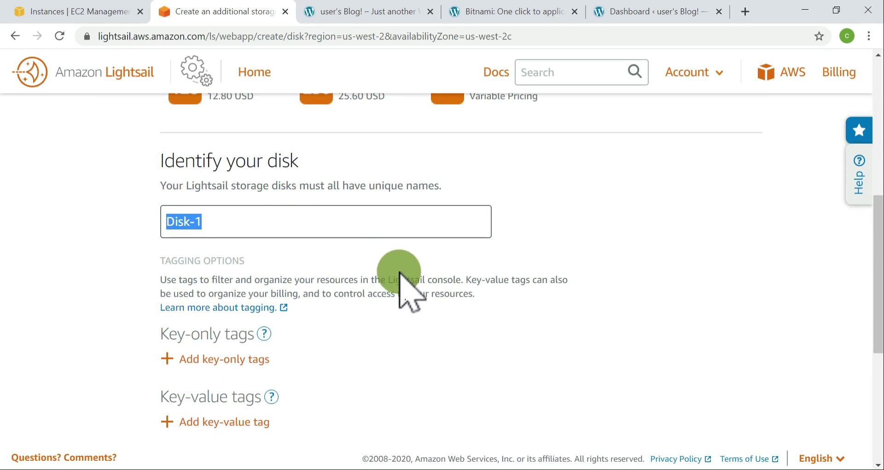
{"action": "scroll", "coordinate": [414, 276], "scroll_direction": "down", "scroll_amount": 6}
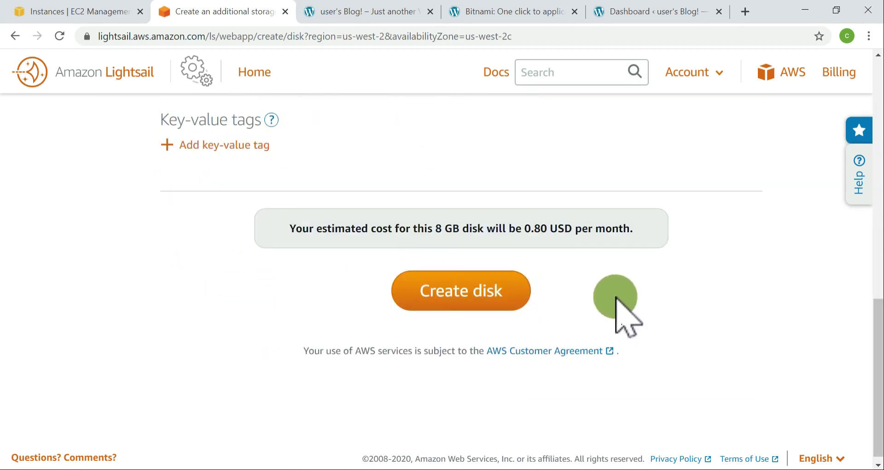
{"action": "scroll", "coordinate": [617, 294], "scroll_direction": "up", "scroll_amount": 10}
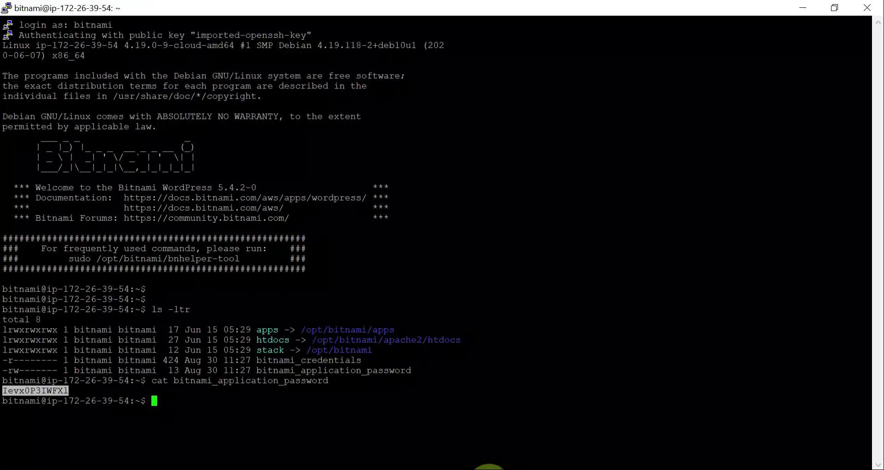
Switch to the SSH terminal, check the instance's disk usage with df -h, and return to the Lightsail disk form
{"action": "left_click", "coordinate": [479, 467]}
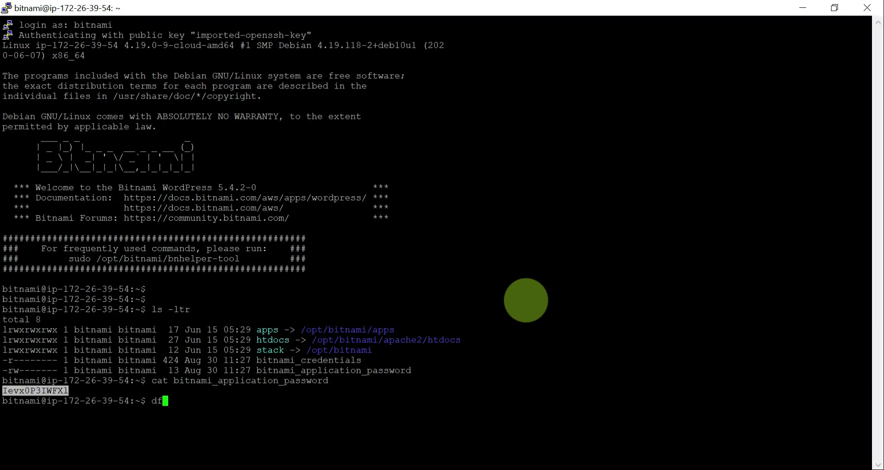
{"action": "key", "text": "Return"}
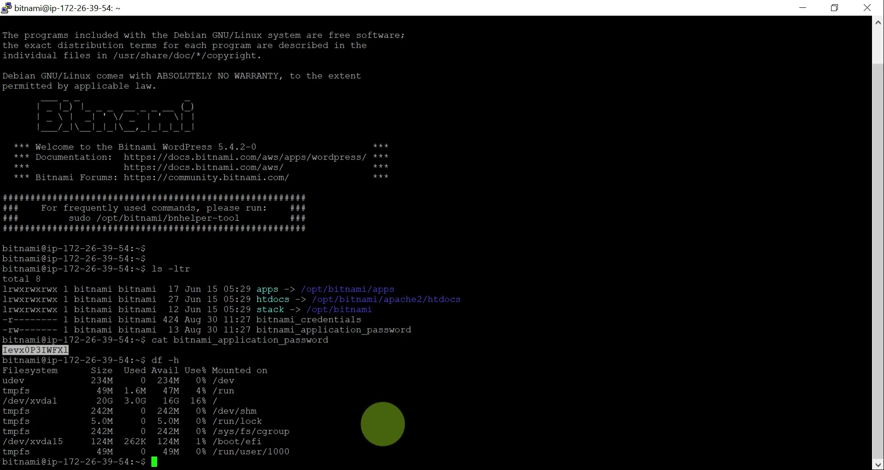
{"action": "key", "text": "alt+Tab"}
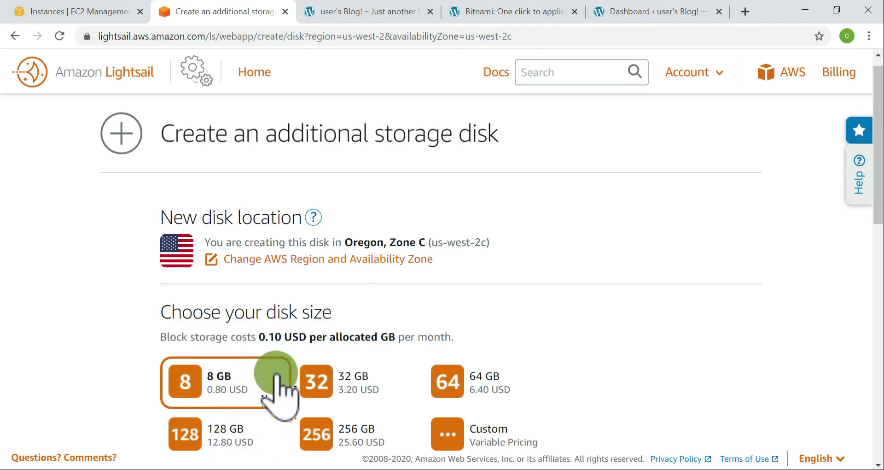
Review the block storage pricing and the 8 GB disk's estimated cost, then return to the instance's storage page without creating a disk
{"action": "scroll", "coordinate": [275, 375], "scroll_direction": "down", "scroll_amount": 1}
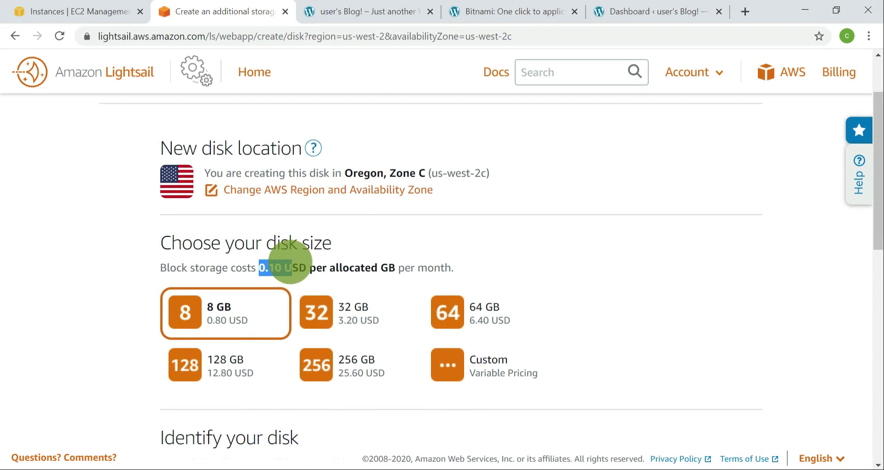
{"action": "scroll", "coordinate": [515, 288], "scroll_direction": "down", "scroll_amount": 3}
{"action": "scroll", "coordinate": [516, 287], "scroll_direction": "down", "scroll_amount": 4}
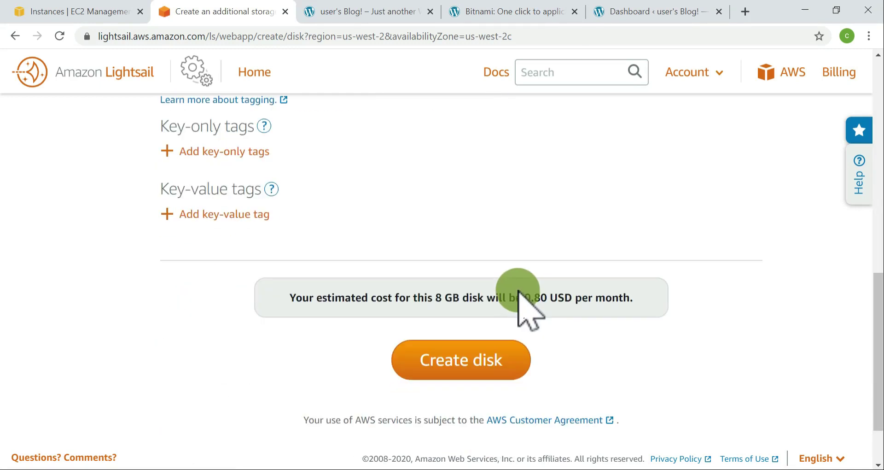
{"action": "scroll", "coordinate": [519, 294], "scroll_direction": "up", "scroll_amount": 10}
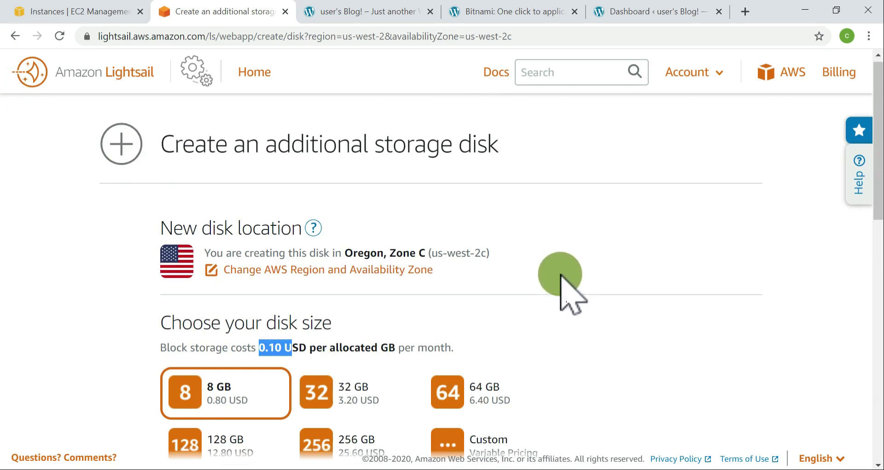
{"action": "scroll", "coordinate": [559, 274], "scroll_direction": "down", "scroll_amount": 10}
{"action": "scroll", "coordinate": [639, 283], "scroll_direction": "up", "scroll_amount": 4}
{"action": "scroll", "coordinate": [687, 291], "scroll_direction": "up", "scroll_amount": 5}
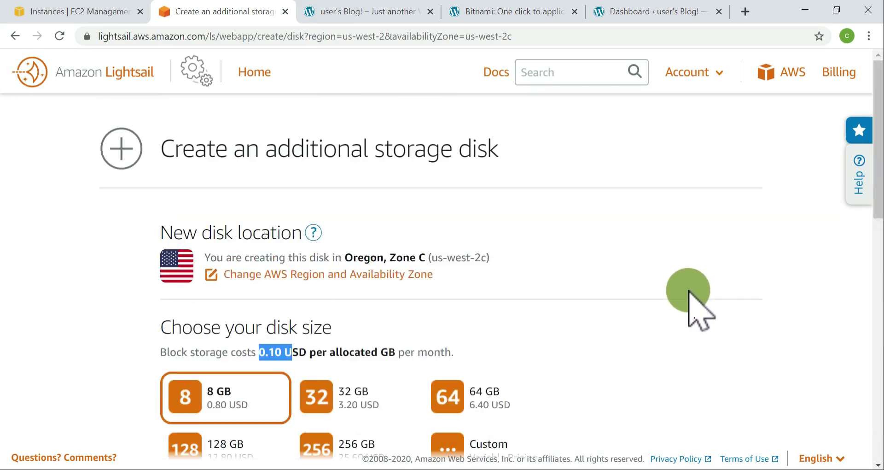
{"action": "left_click", "coordinate": [15, 36]}
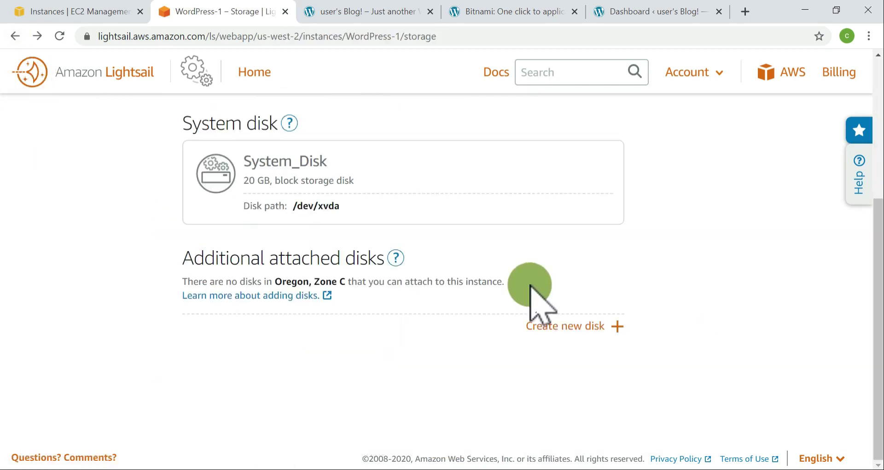
Open the instance's metrics and examine the average CPU utilization and remaining CPU burst capacity graphs
{"action": "scroll", "coordinate": [532, 285], "scroll_direction": "up", "scroll_amount": 5}
{"action": "left_click", "coordinate": [340, 299]}
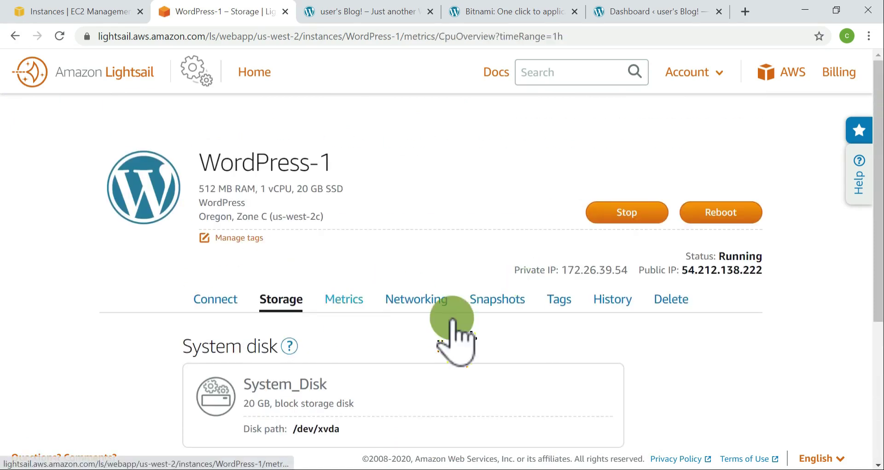
{"action": "scroll", "coordinate": [453, 325], "scroll_direction": "down", "scroll_amount": 4}
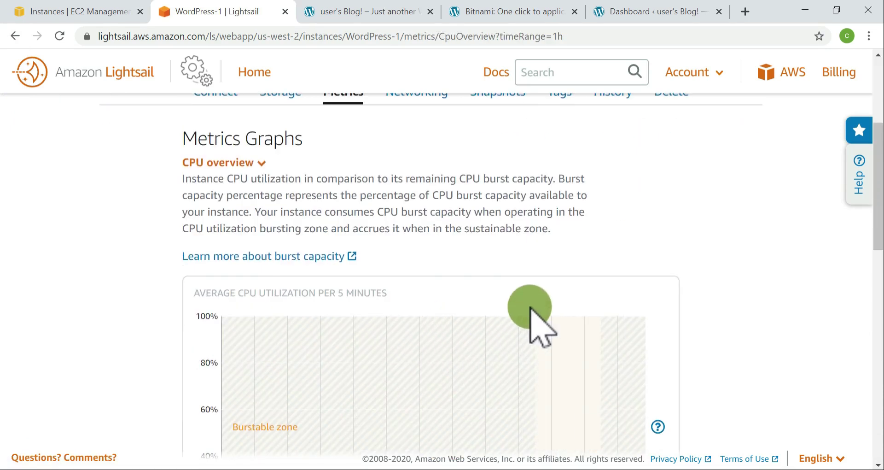
{"action": "scroll", "coordinate": [529, 307], "scroll_direction": "up", "scroll_amount": 4}
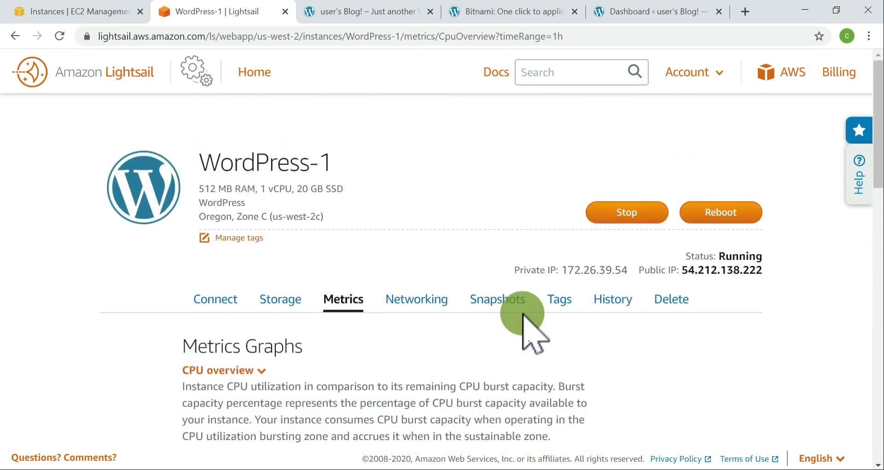
{"action": "scroll", "coordinate": [523, 314], "scroll_direction": "down", "scroll_amount": 4}
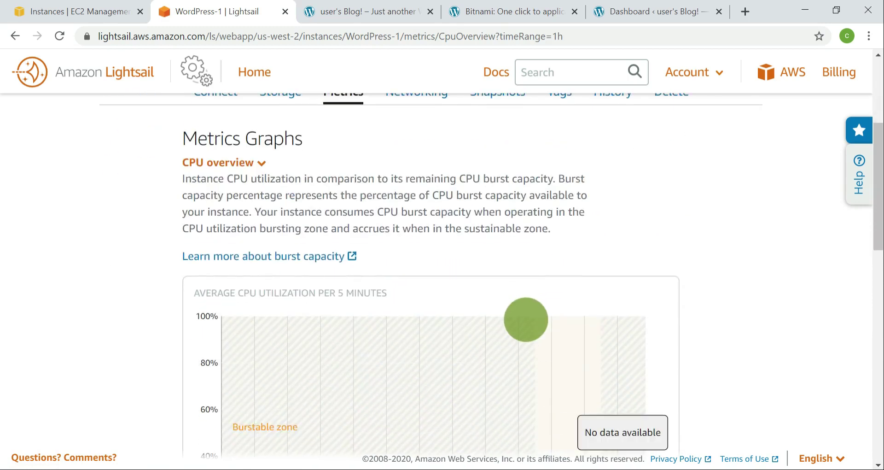
{"action": "scroll", "coordinate": [527, 320], "scroll_direction": "down", "scroll_amount": 3}
{"action": "scroll", "coordinate": [334, 272], "scroll_direction": "down", "scroll_amount": 4}
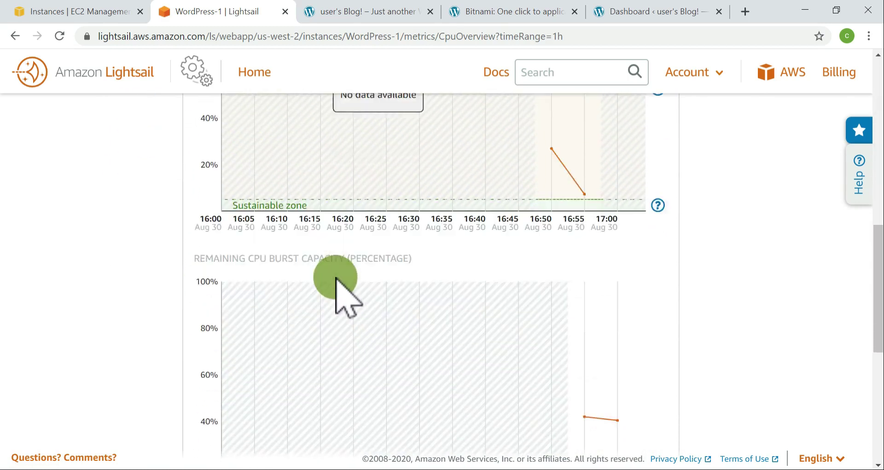
{"action": "scroll", "coordinate": [335, 277], "scroll_direction": "down", "scroll_amount": 2}
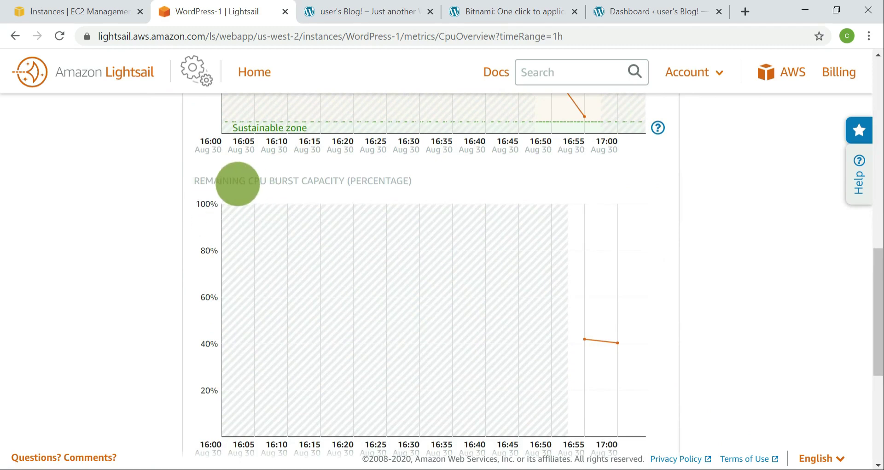
{"action": "left_click_drag", "start_coordinate": [234, 183], "coordinate": [350, 181]}
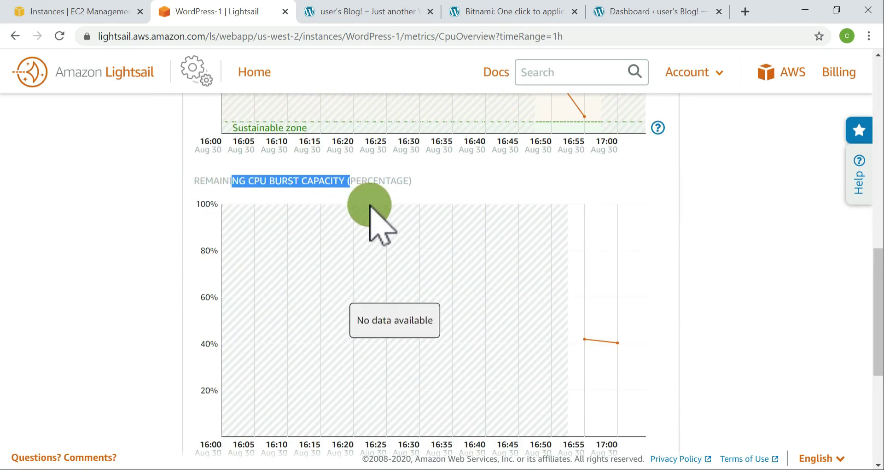
Read the Alarms section below the CPU graphs about adding alarms for the individual metrics
{"action": "scroll", "coordinate": [381, 215], "scroll_direction": "down", "scroll_amount": 6}
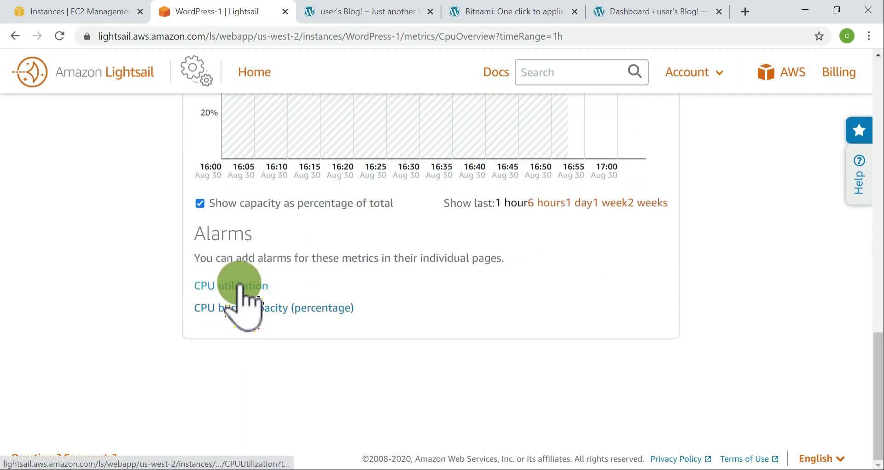
{"action": "left_click_drag", "start_coordinate": [216, 258], "coordinate": [517, 258]}
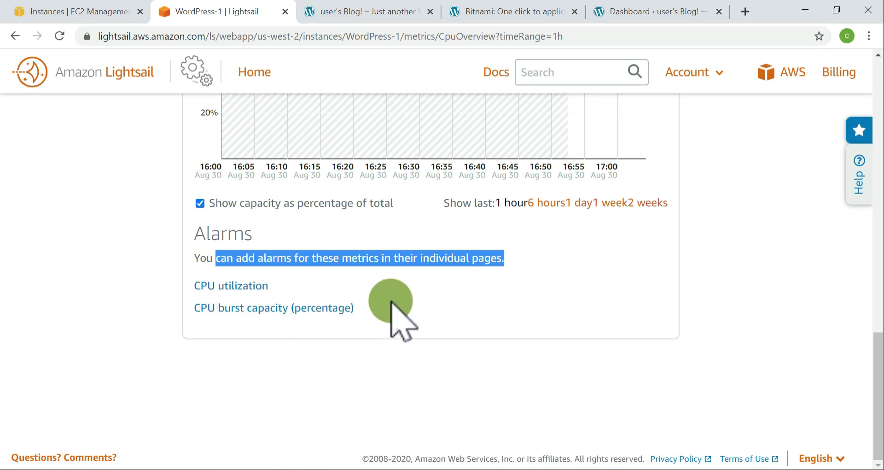
{"action": "scroll", "coordinate": [404, 313], "scroll_direction": "up", "scroll_amount": 5}
{"action": "scroll", "coordinate": [395, 323], "scroll_direction": "down", "scroll_amount": 4}
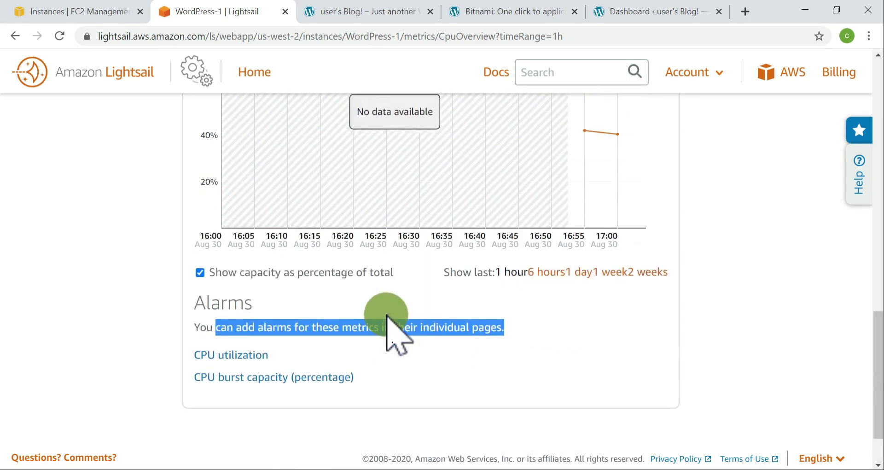
{"action": "left_click", "coordinate": [226, 306]}
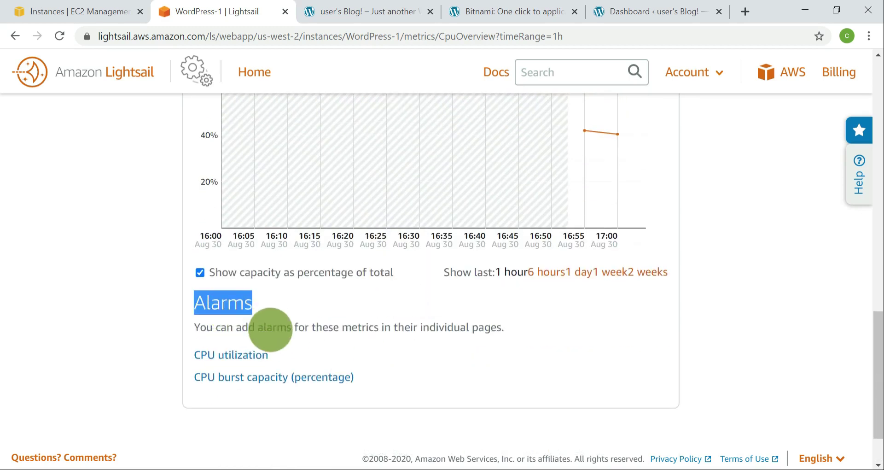
{"action": "double_click", "coordinate": [272, 328]}
{"action": "left_click", "coordinate": [461, 352]}
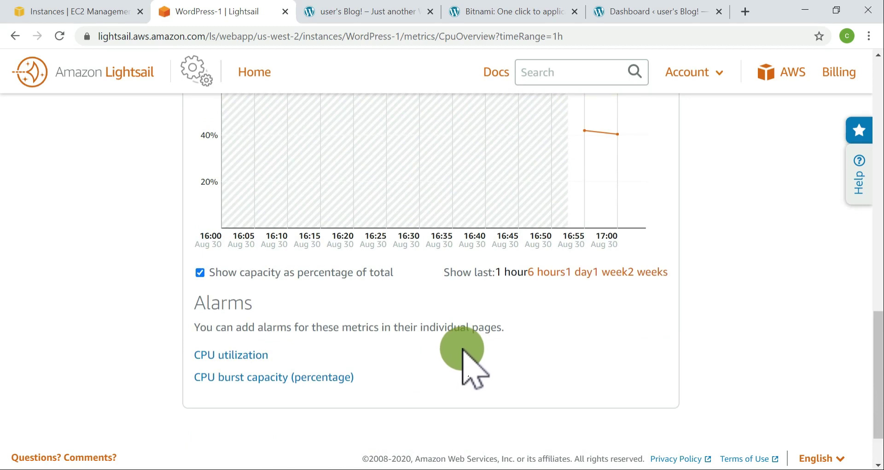
Open the instance's networking settings and review the IP addresses, firewall rules and load balancing sections
{"action": "scroll", "coordinate": [462, 352], "scroll_direction": "up", "scroll_amount": 10}
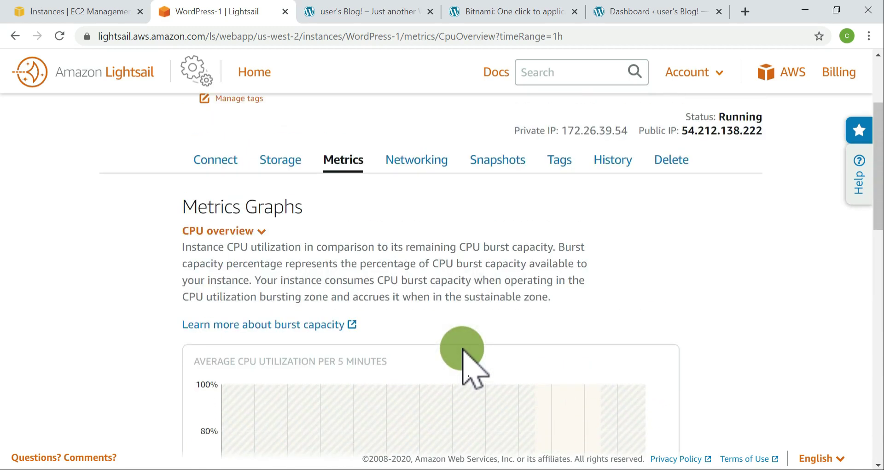
{"action": "scroll", "coordinate": [463, 351], "scroll_direction": "up", "scroll_amount": 3}
{"action": "left_click", "coordinate": [434, 300]}
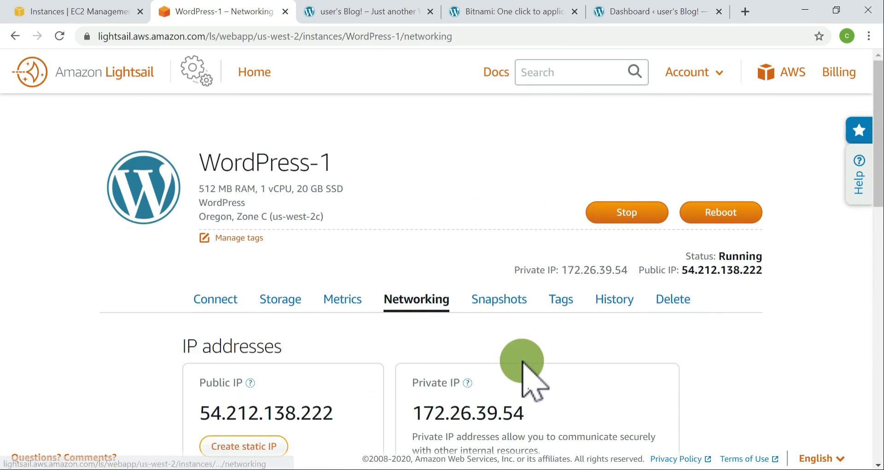
{"action": "scroll", "coordinate": [523, 364], "scroll_direction": "down", "scroll_amount": 4}
{"action": "scroll", "coordinate": [355, 355], "scroll_direction": "down", "scroll_amount": 3}
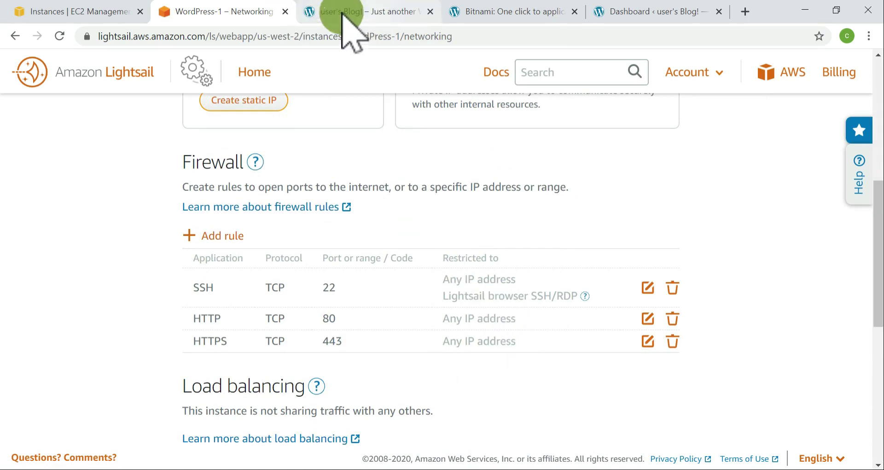
Revisit the Bitnami access-data page, the WordPress dashboard and the blog's home page
{"action": "left_click", "coordinate": [509, 11]}
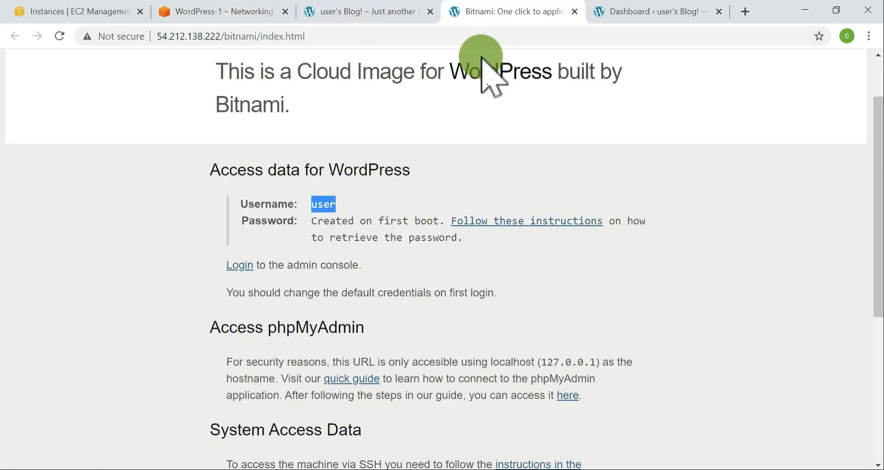
{"action": "left_click", "coordinate": [636, 11]}
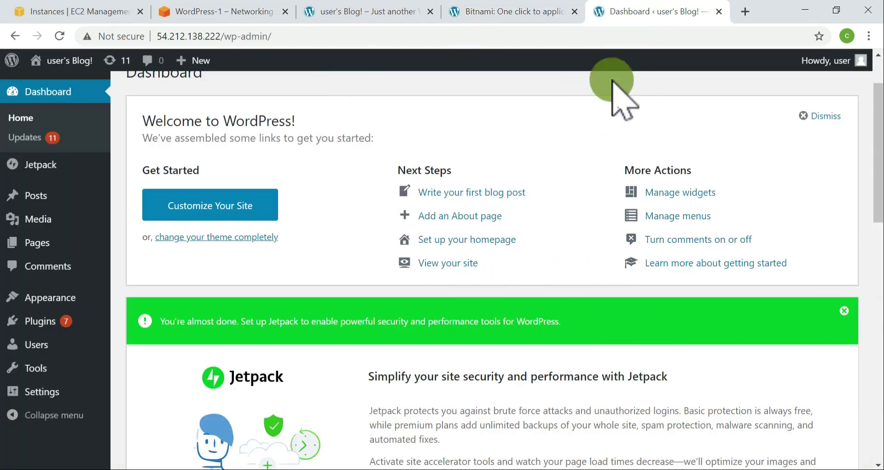
{"action": "left_click", "coordinate": [359, 11]}
{"action": "left_click", "coordinate": [555, 9]}
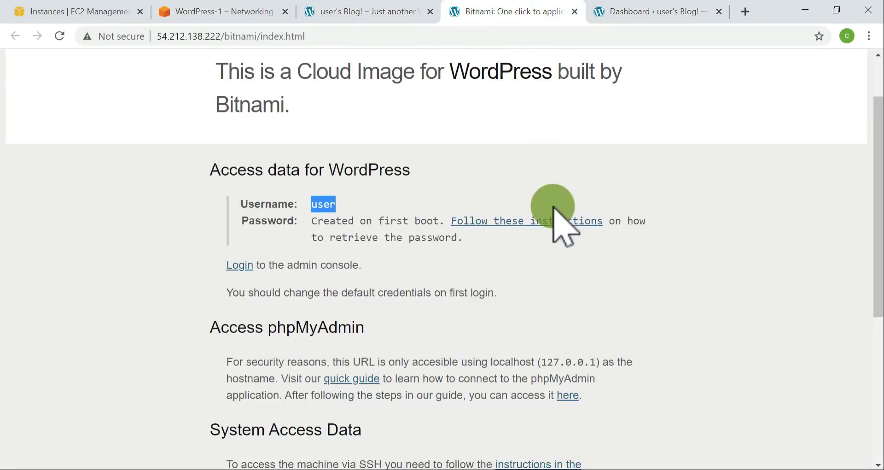
Switch to the browser window with the Lightsail Linux/Unix getting-started article at its Connect to your instance section
{"action": "key", "text": "alt+Tab"}
{"action": "key", "text": "alt+Tab"}
{"action": "key", "text": "alt+Tab"}
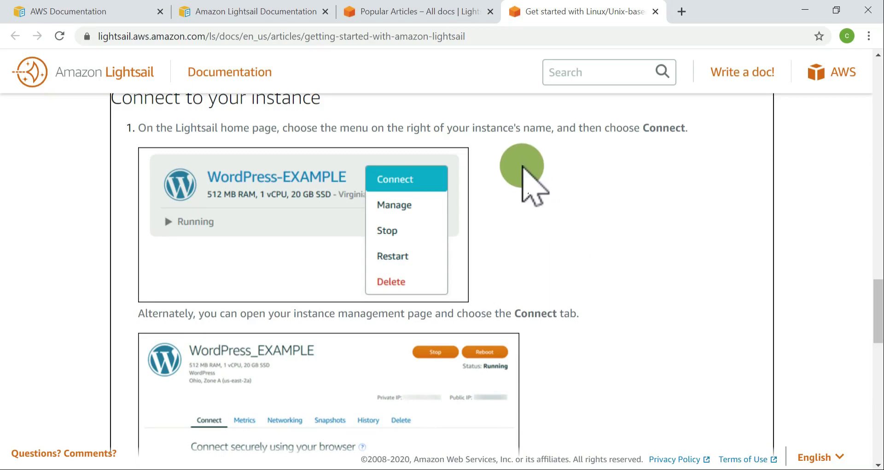
Return to the WordPress-1 networking settings and review the firewall rules, load balancing, distribution and IP address sections
{"action": "key", "text": "alt+Tab"}
{"action": "key", "text": "alt+Tab"}
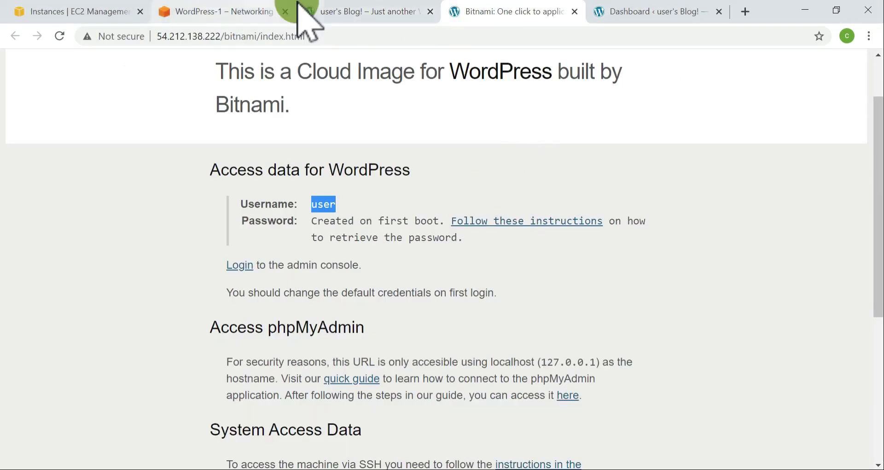
{"action": "left_click", "coordinate": [218, 11]}
{"action": "scroll", "coordinate": [450, 339], "scroll_direction": "down", "scroll_amount": 3}
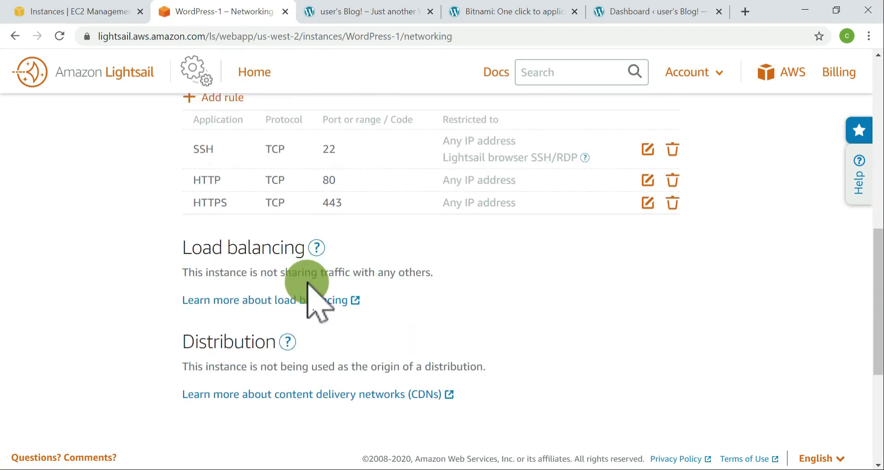
{"action": "scroll", "coordinate": [428, 309], "scroll_direction": "down", "scroll_amount": 3}
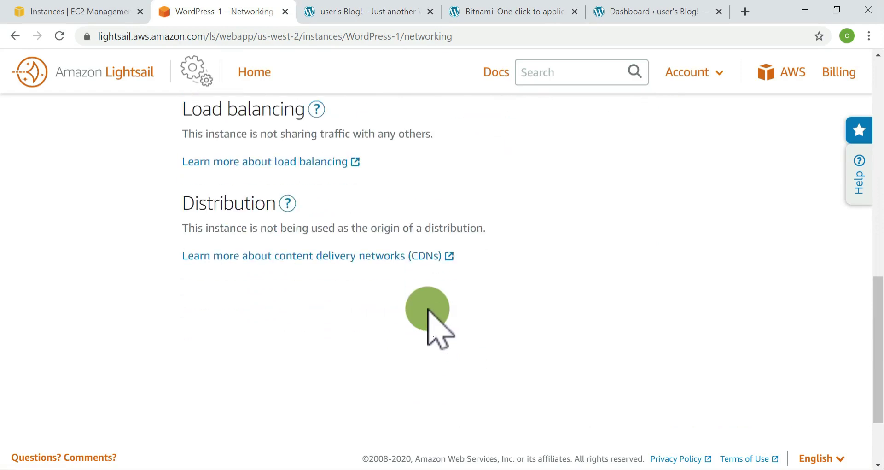
{"action": "scroll", "coordinate": [428, 309], "scroll_direction": "up", "scroll_amount": 4}
{"action": "left_click_drag", "start_coordinate": [304, 341], "coordinate": [497, 356]}
{"action": "left_click", "coordinate": [498, 357]}
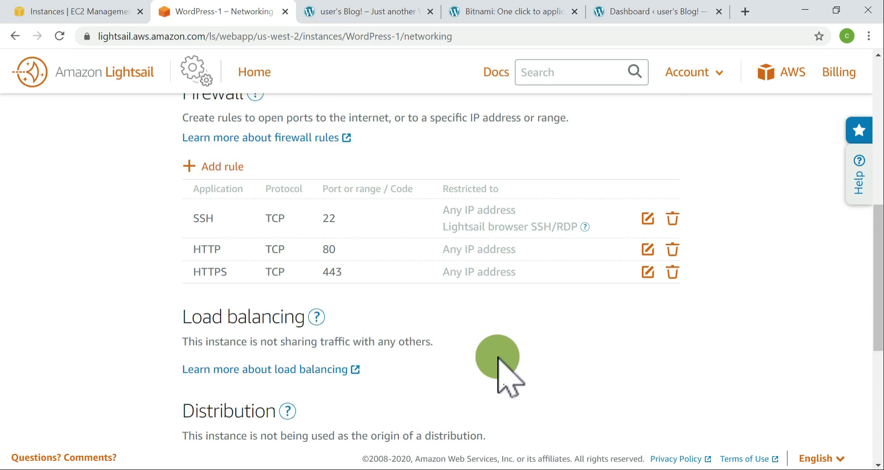
{"action": "scroll", "coordinate": [434, 303], "scroll_direction": "up", "scroll_amount": 4}
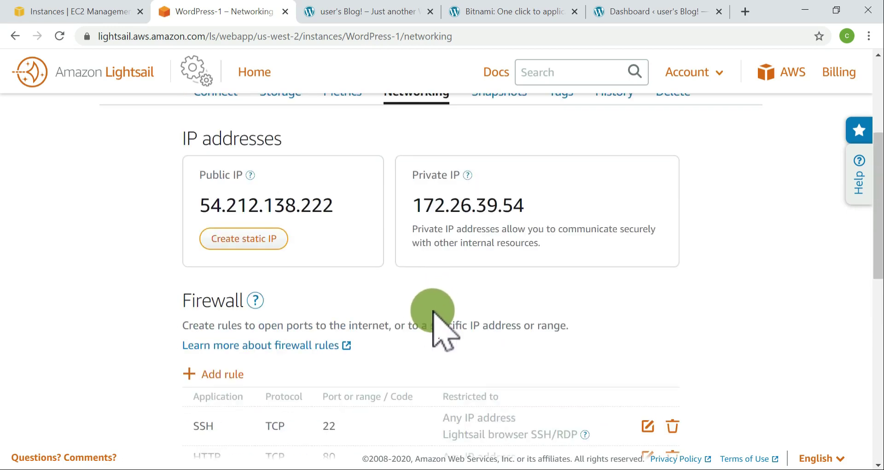
Open the instance's snapshot settings, view the confirmation dialog for enabling automatic snapshots and cancel it
{"action": "scroll", "coordinate": [431, 313], "scroll_direction": "up", "scroll_amount": 4}
{"action": "left_click", "coordinate": [508, 302]}
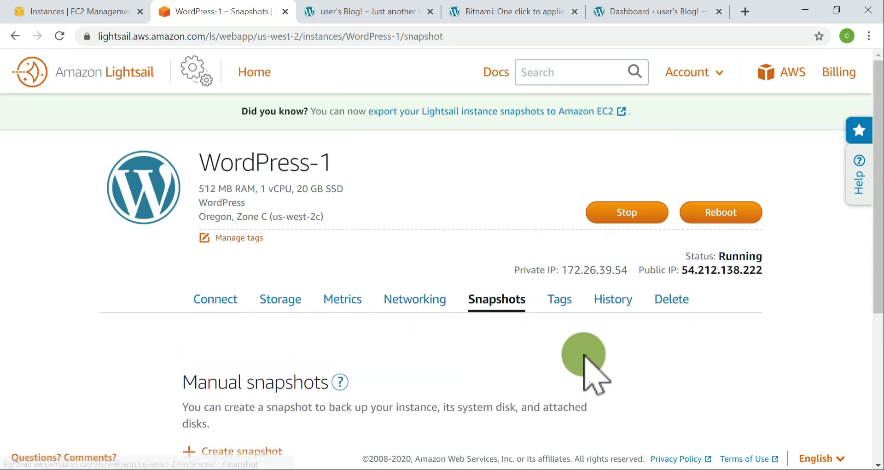
{"action": "scroll", "coordinate": [585, 354], "scroll_direction": "down", "scroll_amount": 4}
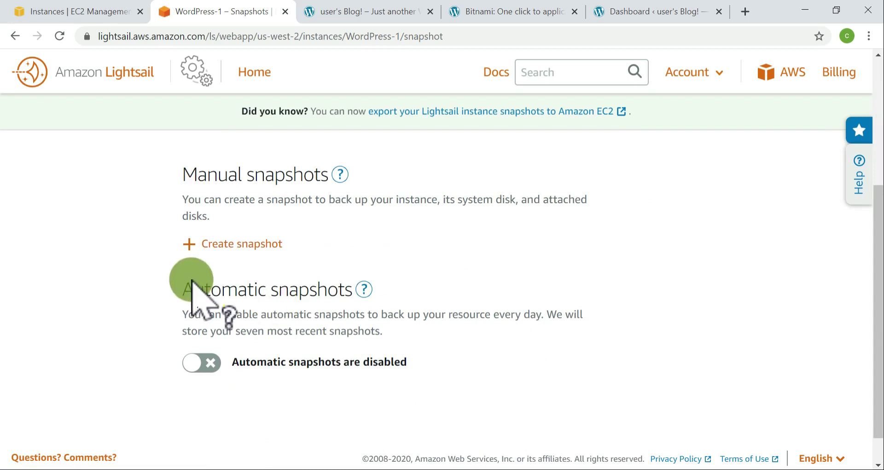
{"action": "left_click", "coordinate": [207, 368]}
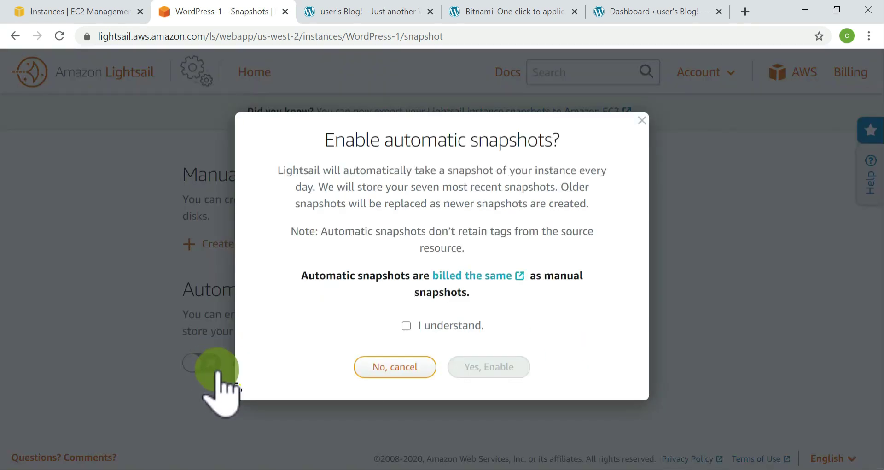
{"action": "left_click", "coordinate": [395, 367]}
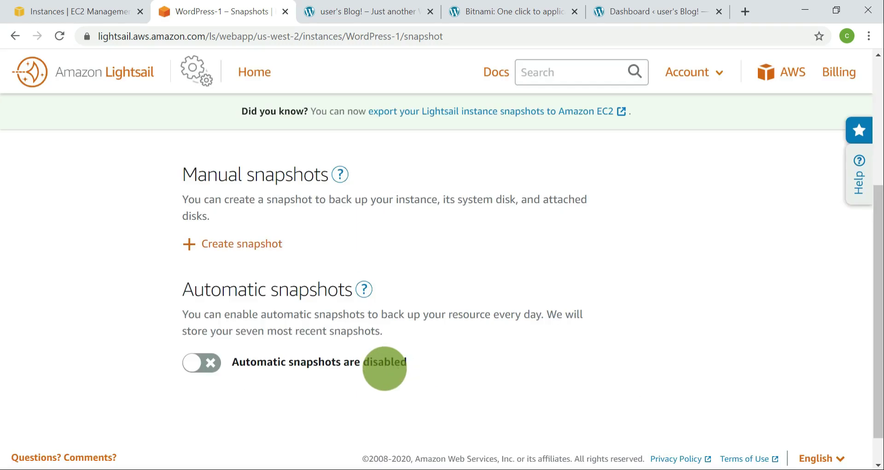
Open the manual snapshot creation form, examine its suggested name and cancel without creating a snapshot
{"action": "left_click", "coordinate": [188, 244]}
{"action": "triple_click", "coordinate": [368, 305]}
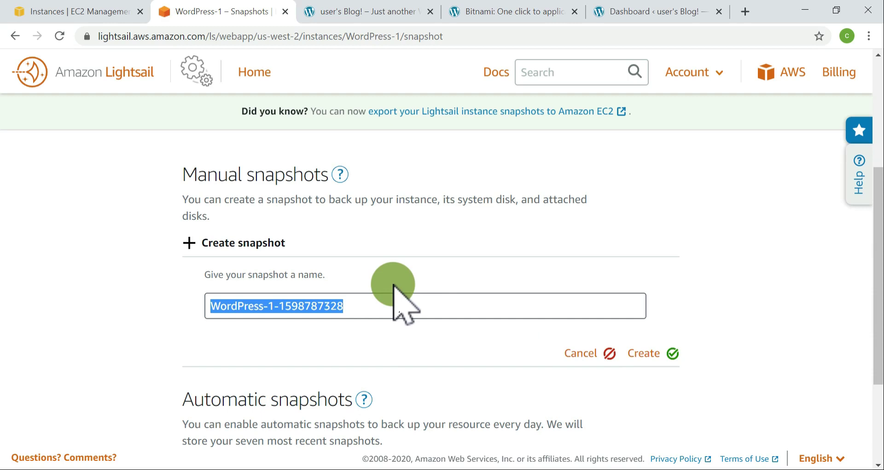
{"action": "left_click", "coordinate": [581, 354]}
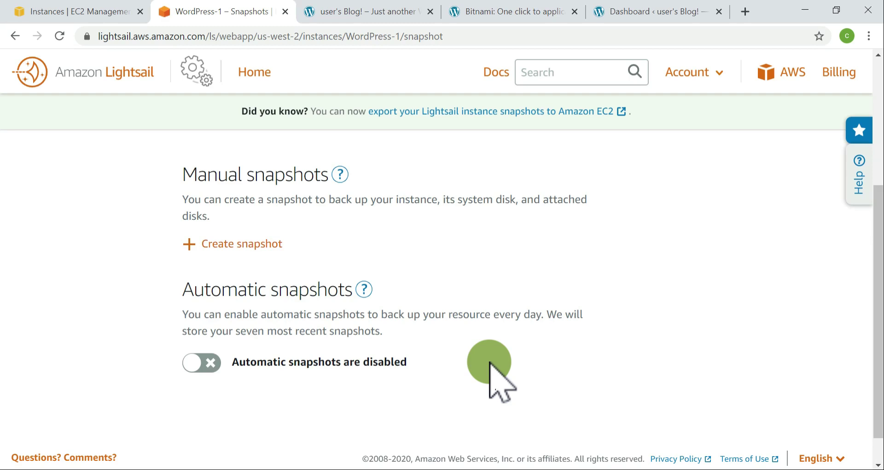
Open the instance's tags and review the tagging section and the Manage tags option
{"action": "scroll", "coordinate": [489, 362], "scroll_direction": "up", "scroll_amount": 4}
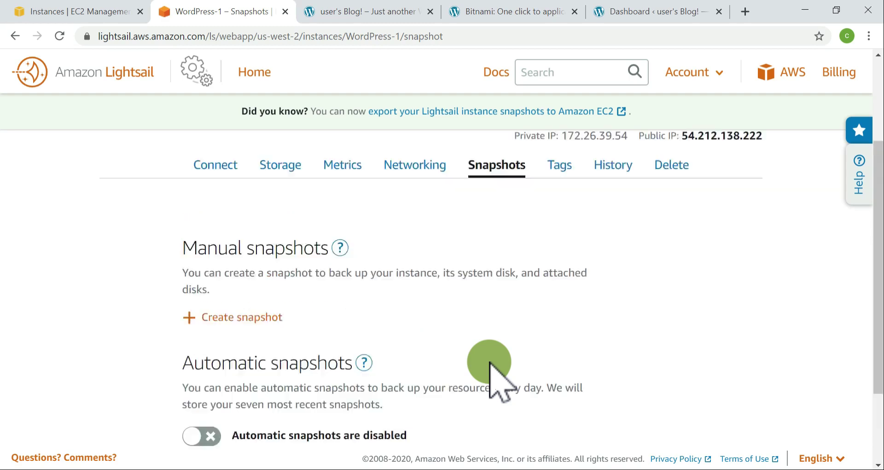
{"action": "left_click", "coordinate": [567, 313]}
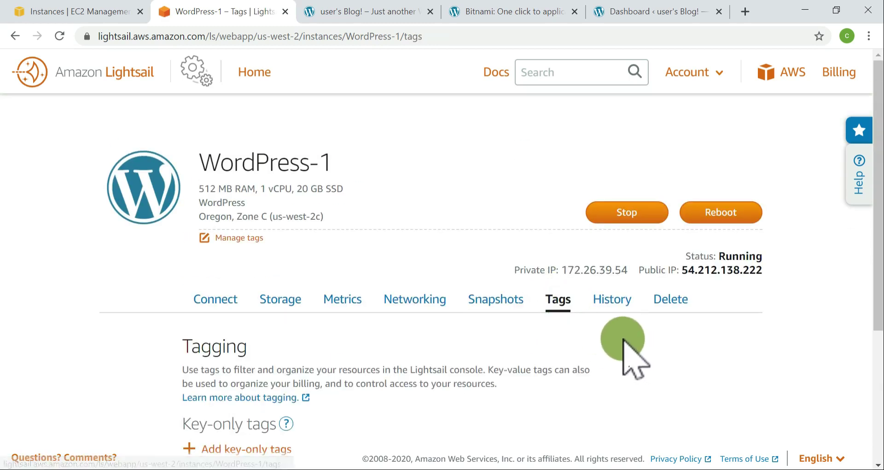
{"action": "scroll", "coordinate": [588, 335], "scroll_direction": "down", "scroll_amount": 3}
{"action": "scroll", "coordinate": [586, 332], "scroll_direction": "up", "scroll_amount": 3}
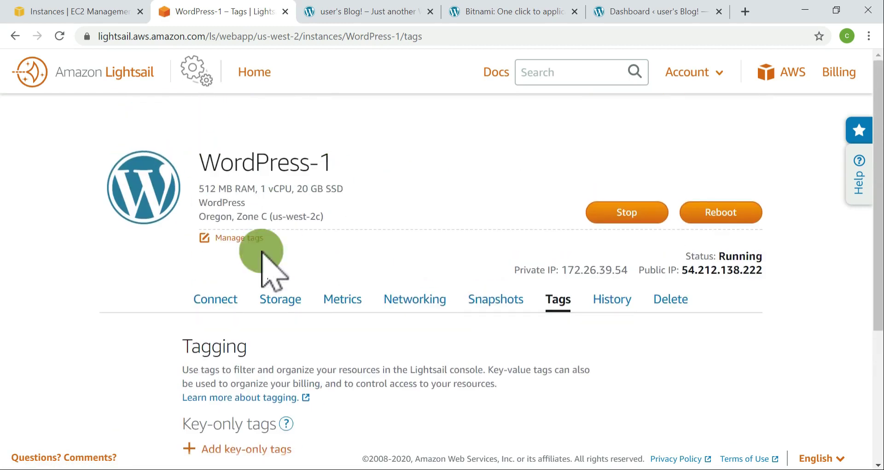
{"action": "scroll", "coordinate": [395, 313], "scroll_direction": "down", "scroll_amount": 3}
Review the instance's history and its deletion option without deleting the instance
{"action": "left_click", "coordinate": [630, 157]}
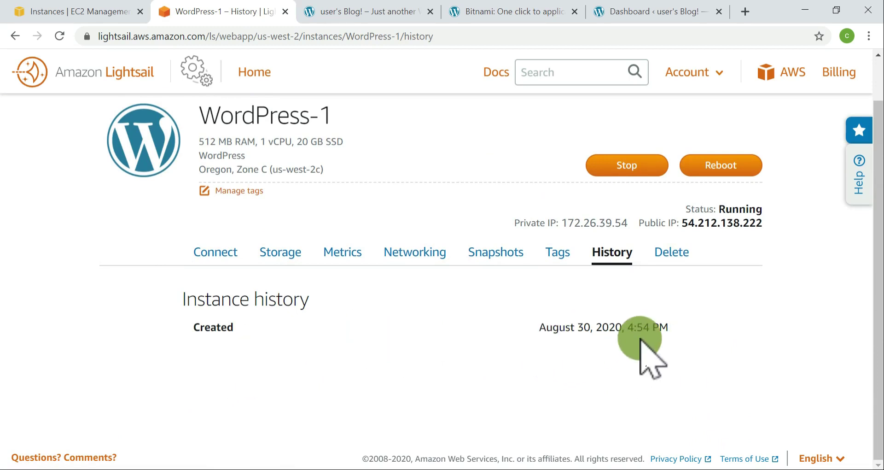
{"action": "left_click", "coordinate": [685, 254]}
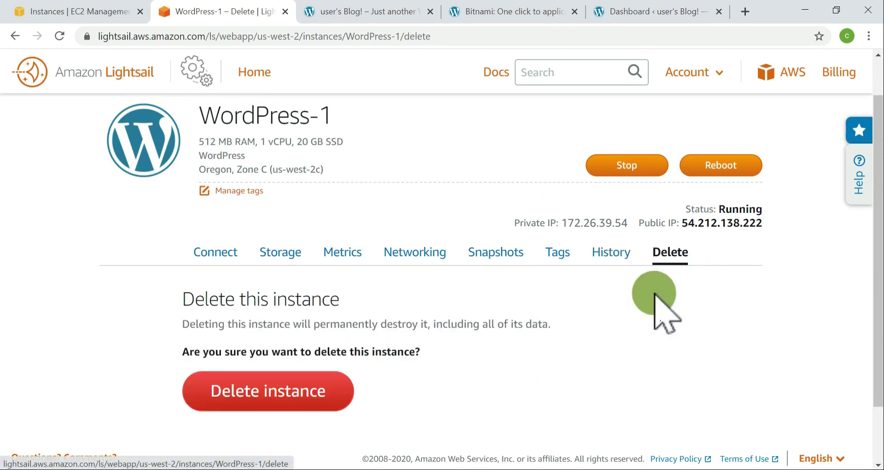
{"action": "scroll", "coordinate": [415, 368], "scroll_direction": "down", "scroll_amount": 2}
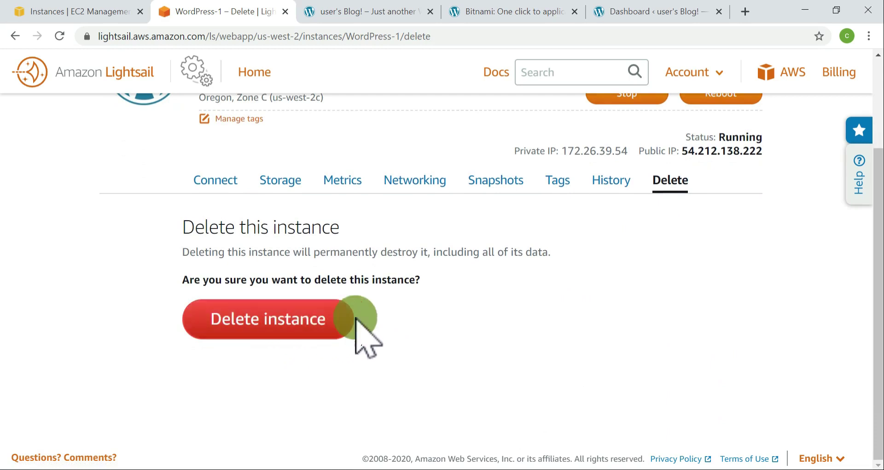
{"action": "scroll", "coordinate": [461, 304], "scroll_direction": "up", "scroll_amount": 3}
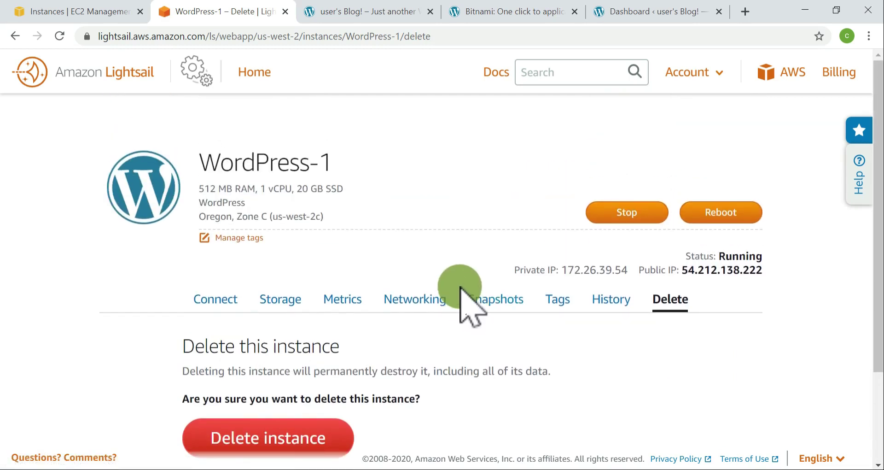
Switch to the Lightsail getting-started article and read on below its Connect to your instance section
{"action": "scroll", "coordinate": [460, 288], "scroll_direction": "down", "scroll_amount": 2}
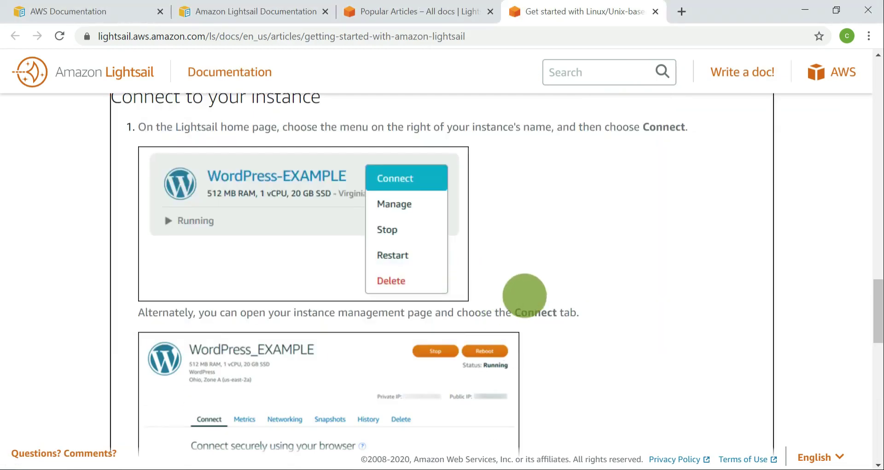
{"action": "scroll", "coordinate": [523, 296], "scroll_direction": "down", "scroll_amount": 10}
{"action": "scroll", "coordinate": [568, 304], "scroll_direction": "down", "scroll_amount": 3}
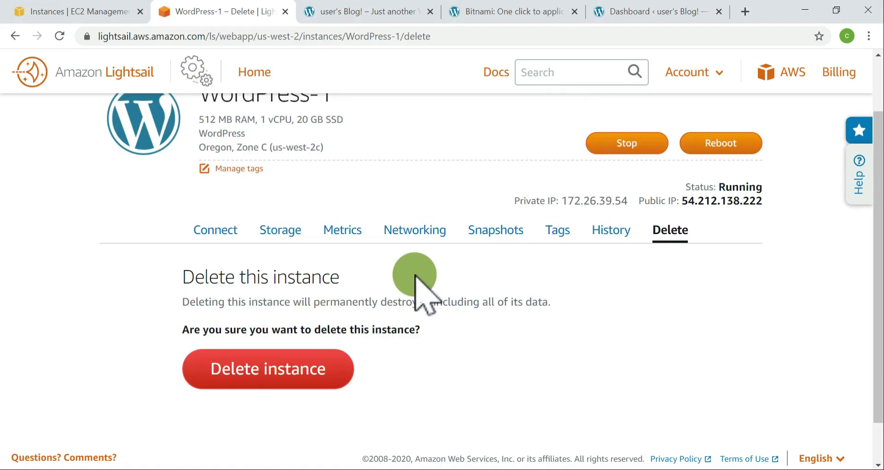
Return to the WordPress dashboard, dismiss the Jetpack setup banner and highlight the site's admin address
{"action": "left_click", "coordinate": [657, 9]}
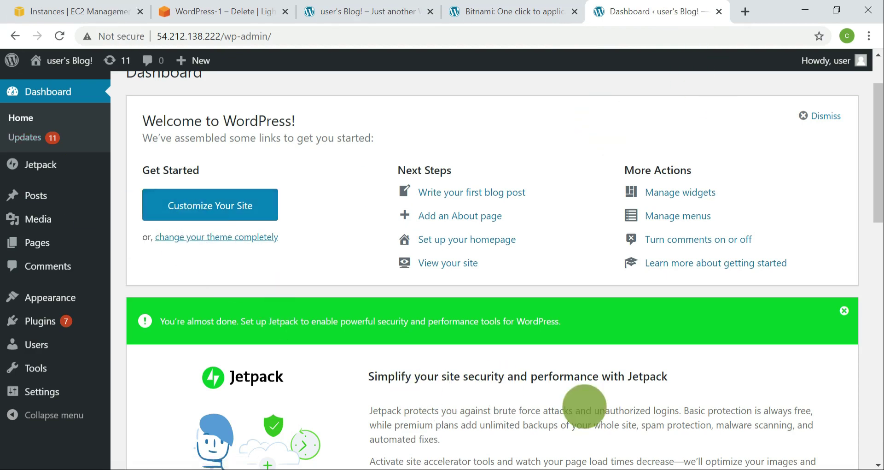
{"action": "scroll", "coordinate": [572, 368], "scroll_direction": "down", "scroll_amount": 4}
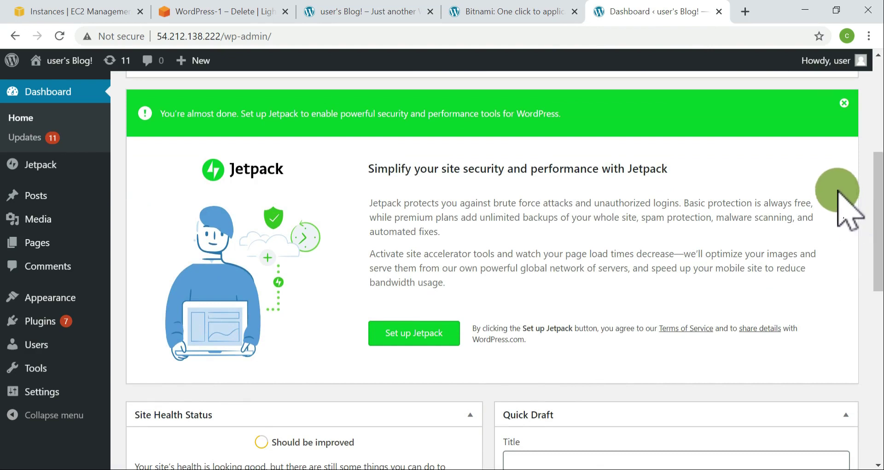
{"action": "left_click", "coordinate": [843, 104]}
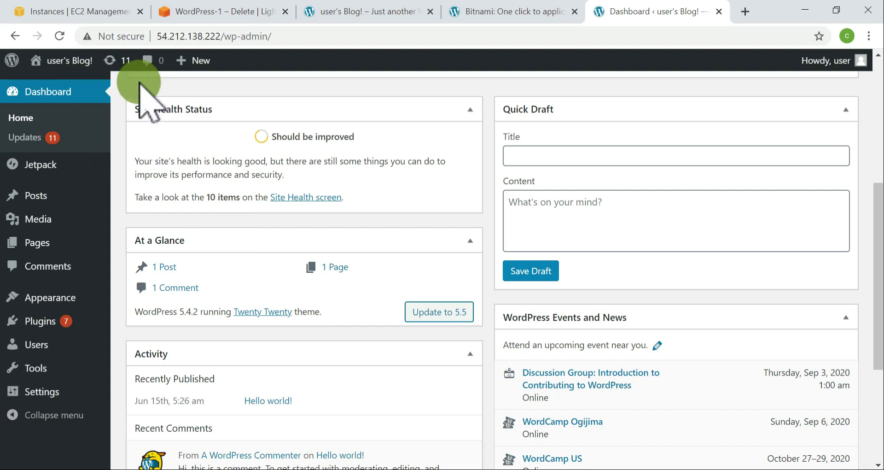
{"action": "left_click", "coordinate": [301, 31]}
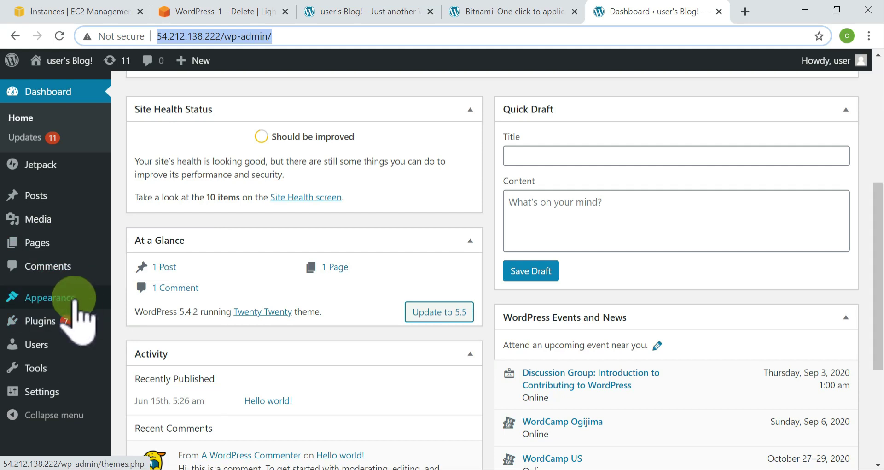
Look through the installed plugins and the installed themes of the WordPress site
{"action": "left_click", "coordinate": [51, 321]}
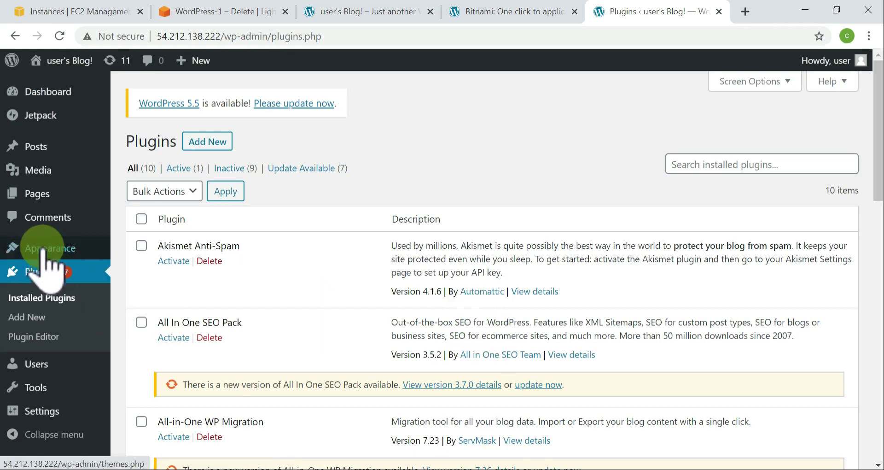
{"action": "left_click", "coordinate": [60, 268]}
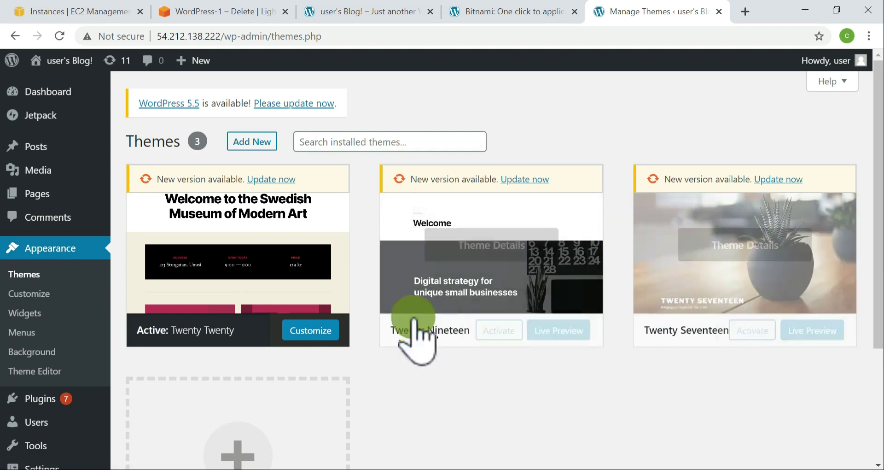
{"action": "left_click", "coordinate": [28, 276]}
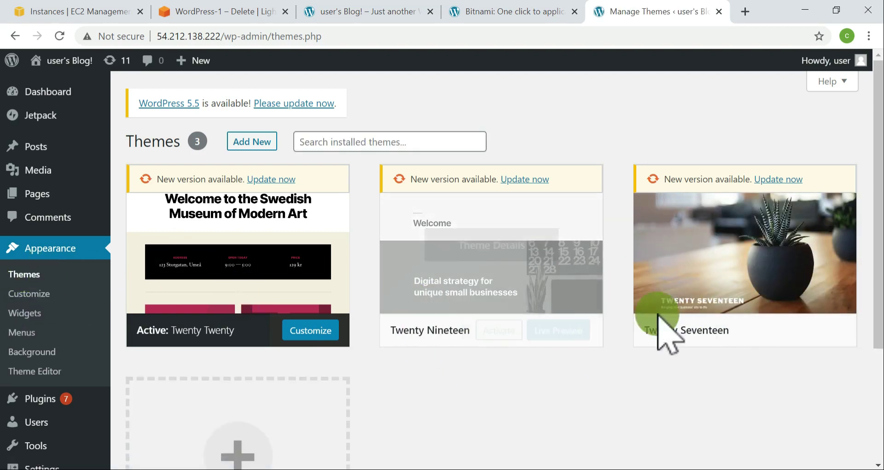
{"action": "scroll", "coordinate": [391, 193], "scroll_direction": "down", "scroll_amount": 3}
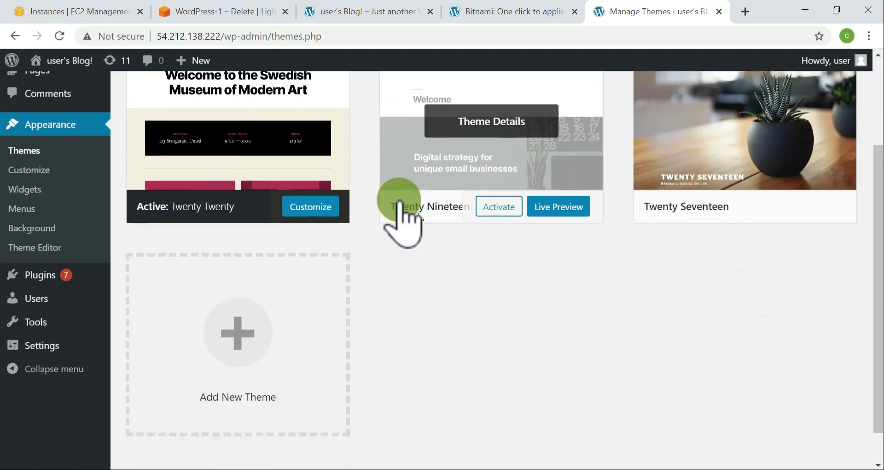
{"action": "scroll", "coordinate": [400, 203], "scroll_direction": "up", "scroll_amount": 3}
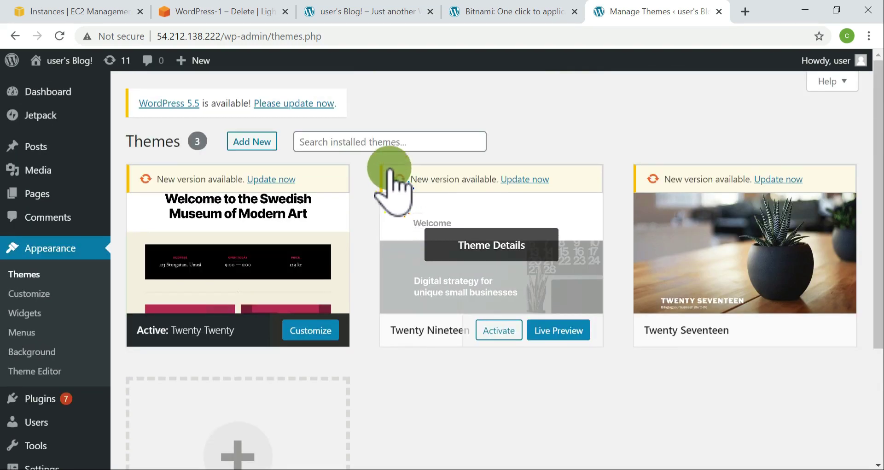
Start a search among the installed themes and browse the featured themes available to add
{"action": "left_click", "coordinate": [381, 141]}
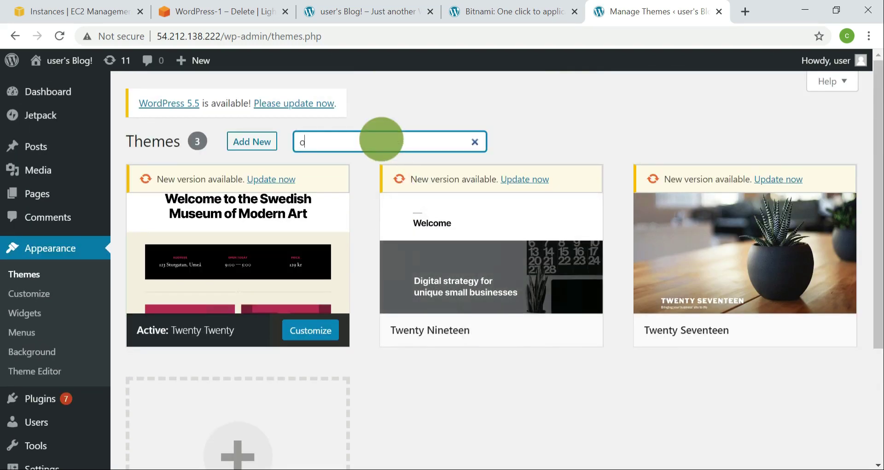
{"action": "type", "text": "c"}
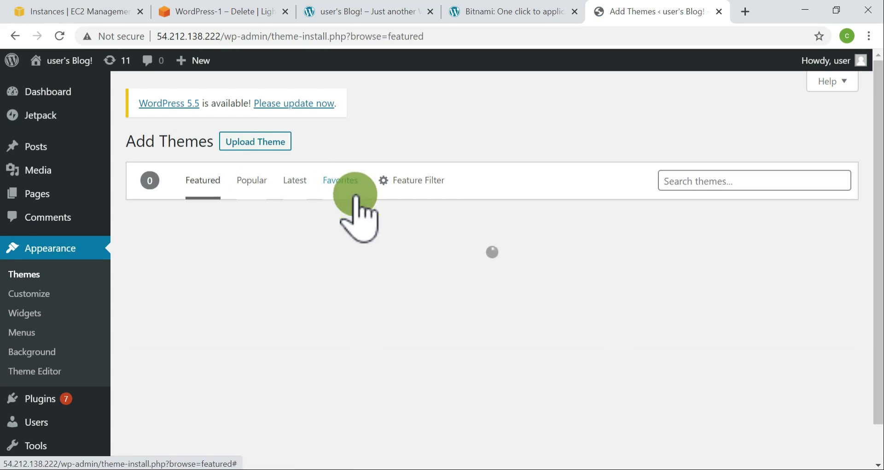
{"action": "scroll", "coordinate": [631, 254], "scroll_direction": "down", "scroll_amount": 7}
{"action": "scroll", "coordinate": [631, 253], "scroll_direction": "up", "scroll_amount": 7}
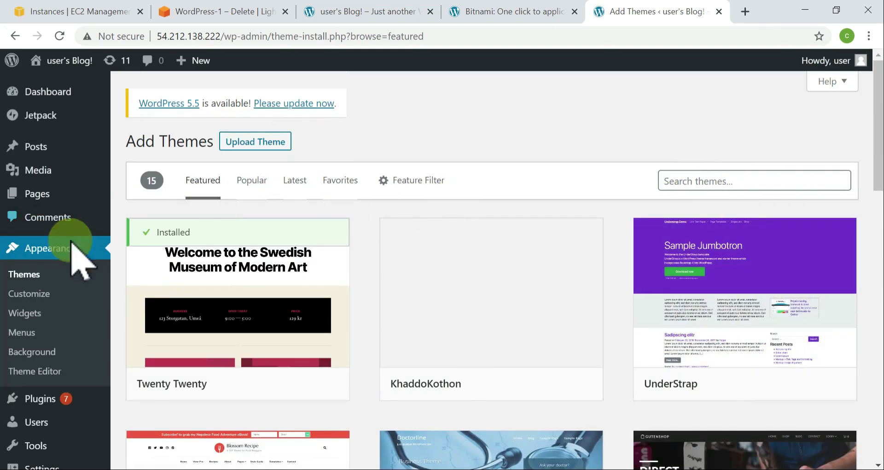
Search the themes available to add for "ocea" and browse the matching themes
{"action": "left_click", "coordinate": [33, 276]}
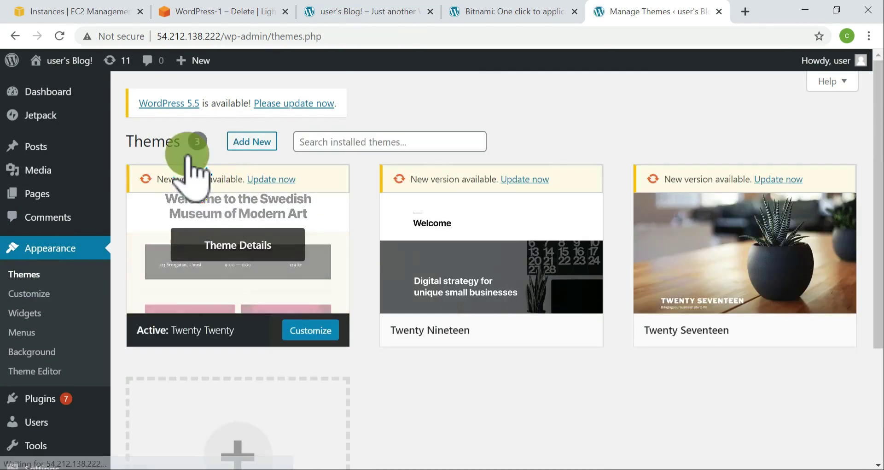
{"action": "left_click", "coordinate": [743, 175]}
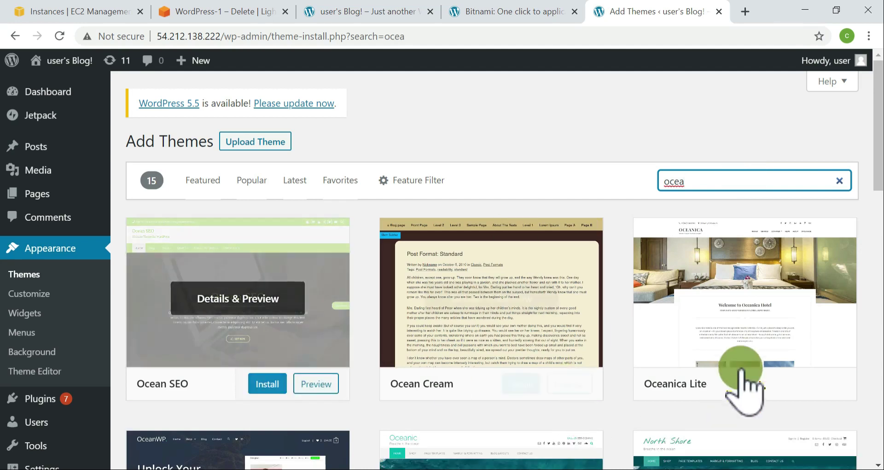
{"action": "scroll", "coordinate": [741, 371], "scroll_direction": "down", "scroll_amount": 3}
{"action": "scroll", "coordinate": [656, 428], "scroll_direction": "down", "scroll_amount": 3}
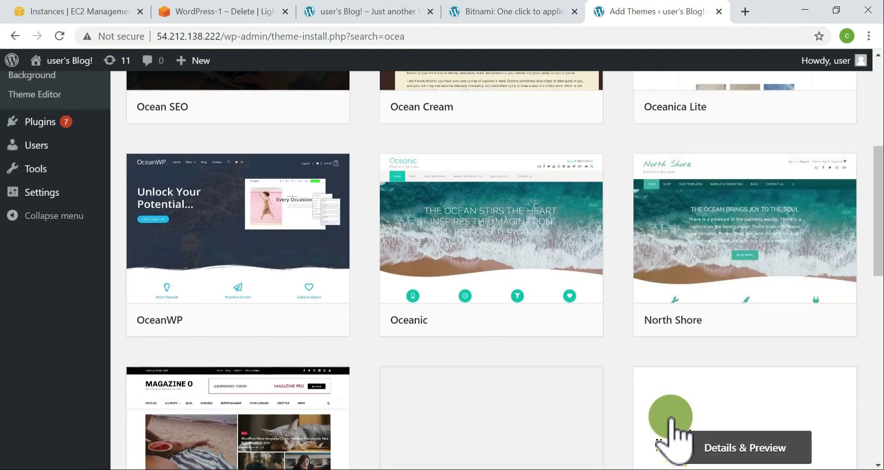
Preview the Magazine O theme from the matching themes and install it
{"action": "scroll", "coordinate": [479, 420], "scroll_direction": "down", "scroll_amount": 3}
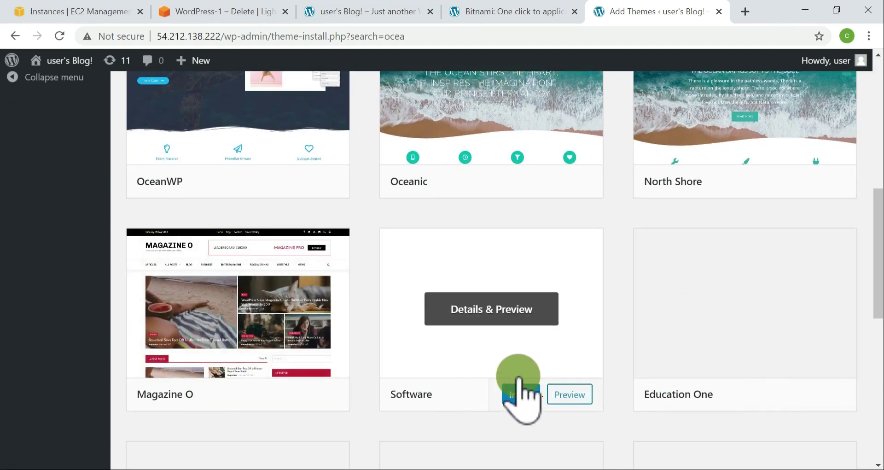
{"action": "left_click", "coordinate": [231, 313]}
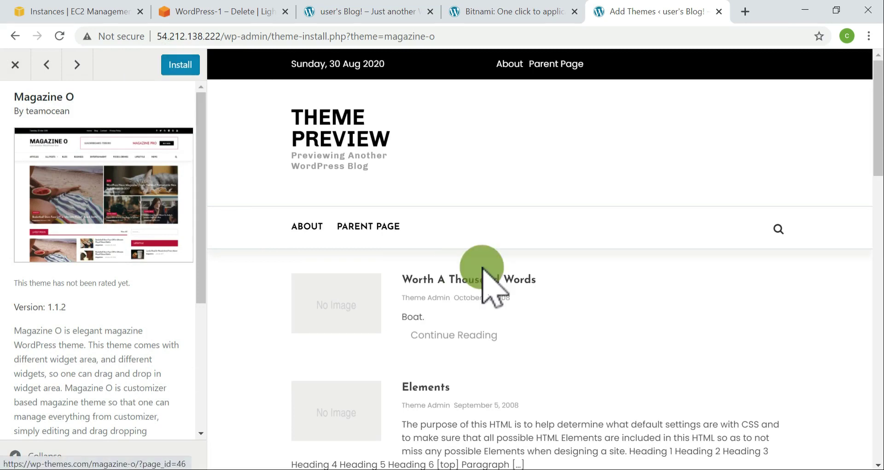
{"action": "scroll", "coordinate": [417, 258], "scroll_direction": "down", "scroll_amount": 12}
{"action": "scroll", "coordinate": [417, 252], "scroll_direction": "down", "scroll_amount": 5}
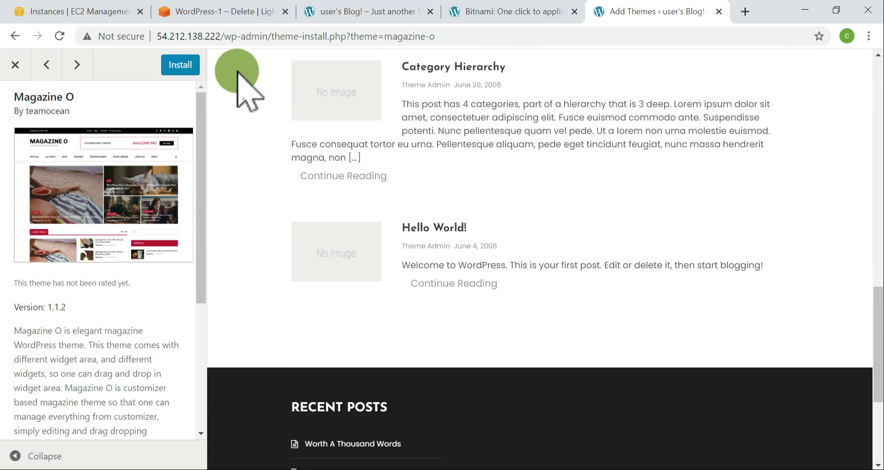
{"action": "left_click", "coordinate": [180, 64]}
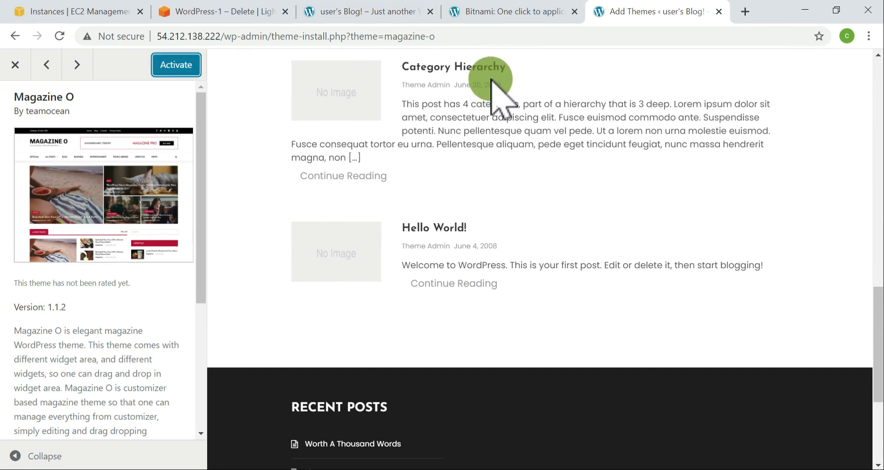
Reload the blog's front page and look through it down to the footer
{"action": "left_click", "coordinate": [494, 3]}
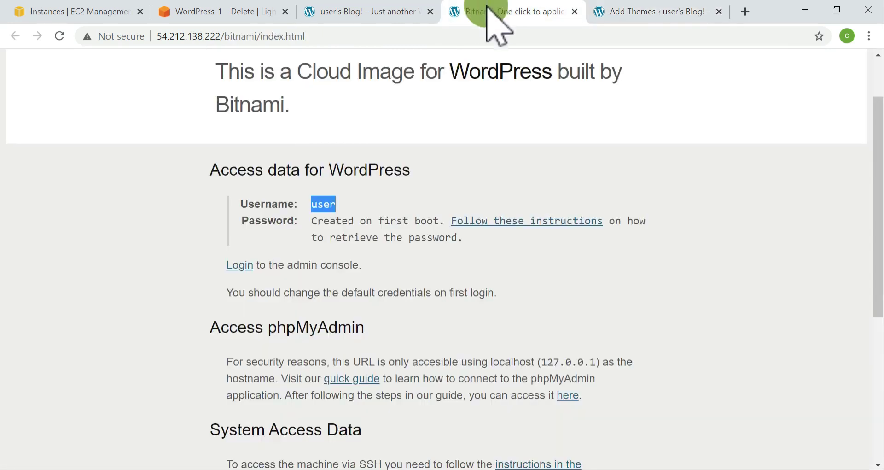
{"action": "left_click", "coordinate": [355, 12]}
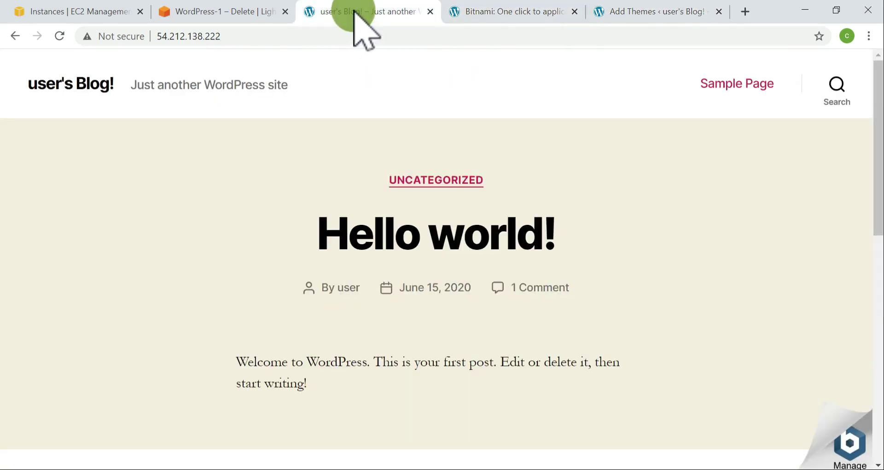
{"action": "left_click", "coordinate": [60, 36]}
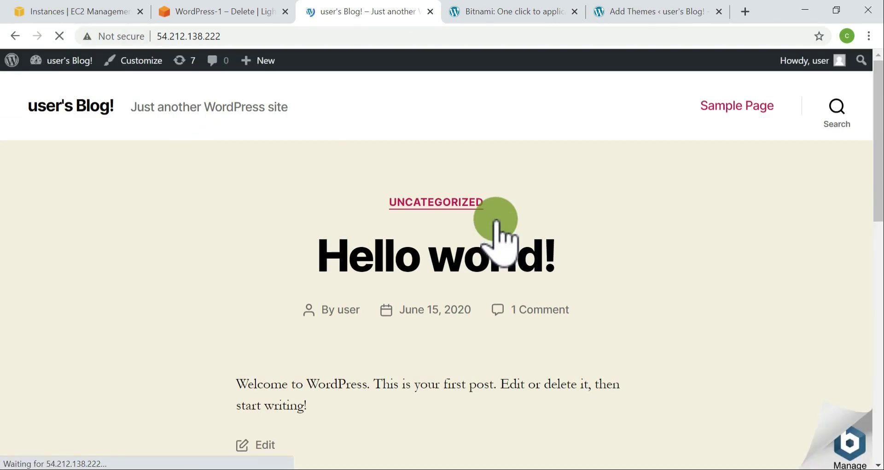
{"action": "scroll", "coordinate": [737, 304], "scroll_direction": "down", "scroll_amount": 10}
{"action": "scroll", "coordinate": [714, 283], "scroll_direction": "down", "scroll_amount": 3}
{"action": "scroll", "coordinate": [713, 282], "scroll_direction": "up", "scroll_amount": 5}
{"action": "scroll", "coordinate": [711, 283], "scroll_direction": "down", "scroll_amount": 4}
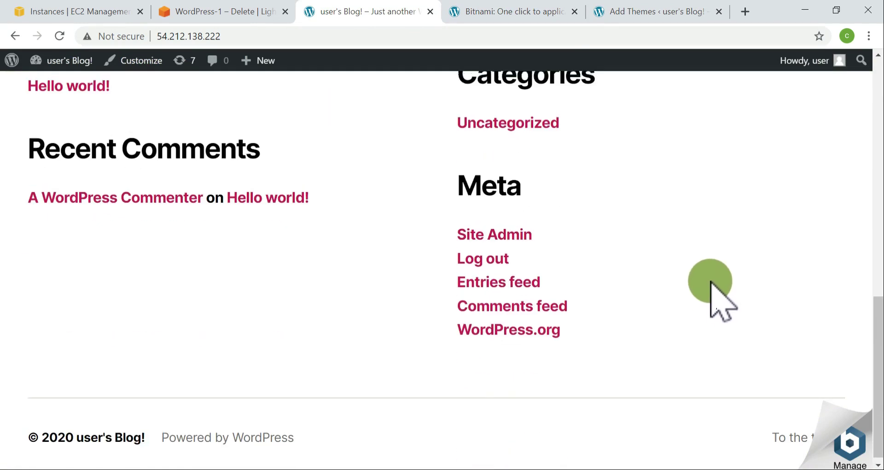
{"action": "scroll", "coordinate": [712, 283], "scroll_direction": "up", "scroll_amount": 10}
{"action": "left_click", "coordinate": [544, 13]}
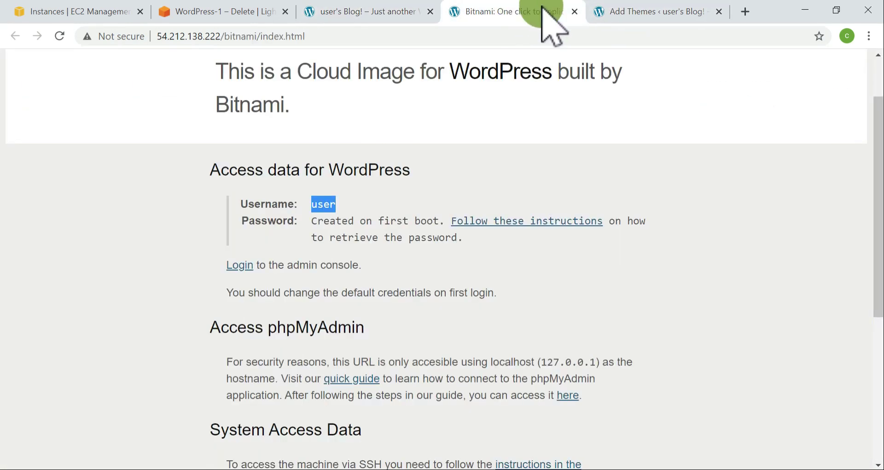
Return to the Magazine O theme preview and activate the theme
{"action": "left_click", "coordinate": [726, 11]}
{"action": "scroll", "coordinate": [335, 217], "scroll_direction": "up", "scroll_amount": 6}
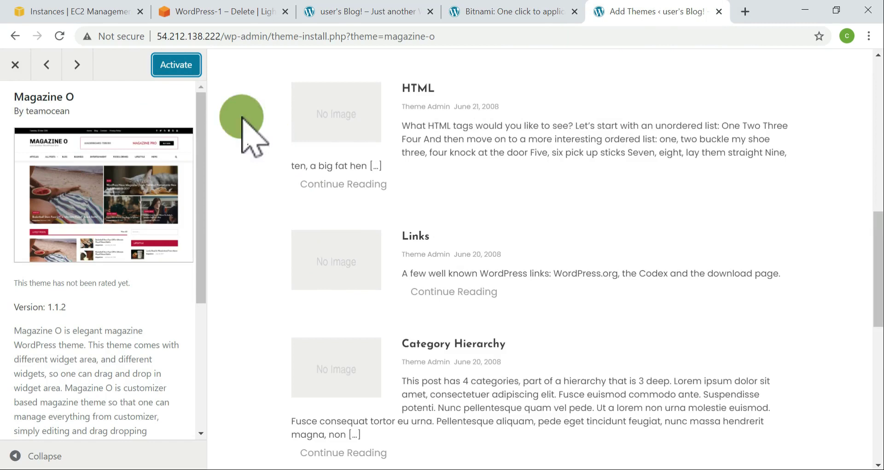
{"action": "left_click", "coordinate": [175, 65]}
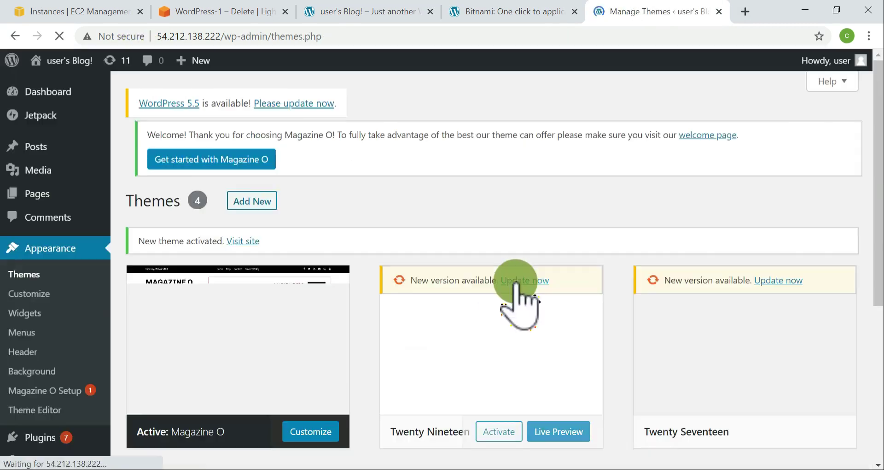
Open the details of the installed Twenty Seventeen theme and activate it
{"action": "scroll", "coordinate": [548, 341], "scroll_direction": "down", "scroll_amount": 1}
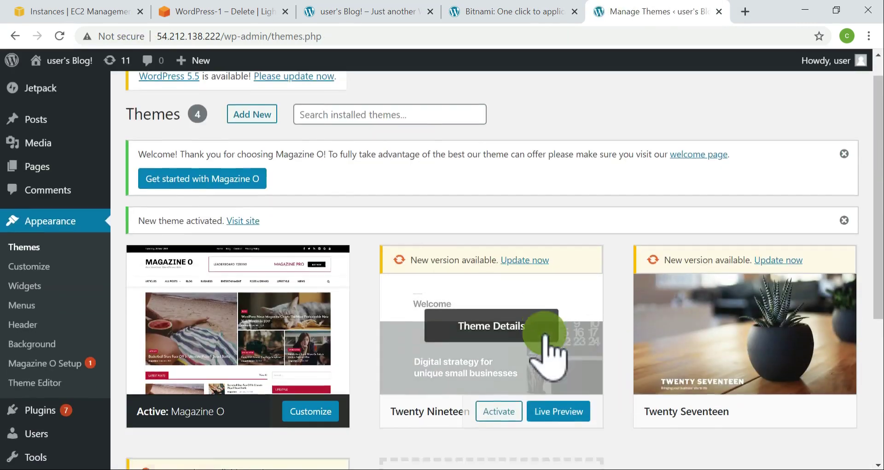
{"action": "scroll", "coordinate": [548, 341], "scroll_direction": "down", "scroll_amount": 3}
{"action": "left_click", "coordinate": [741, 217]}
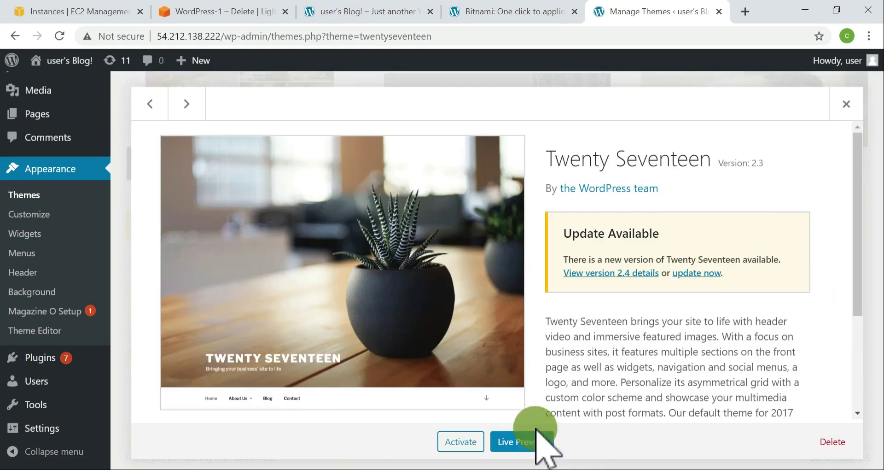
{"action": "left_click", "coordinate": [461, 440]}
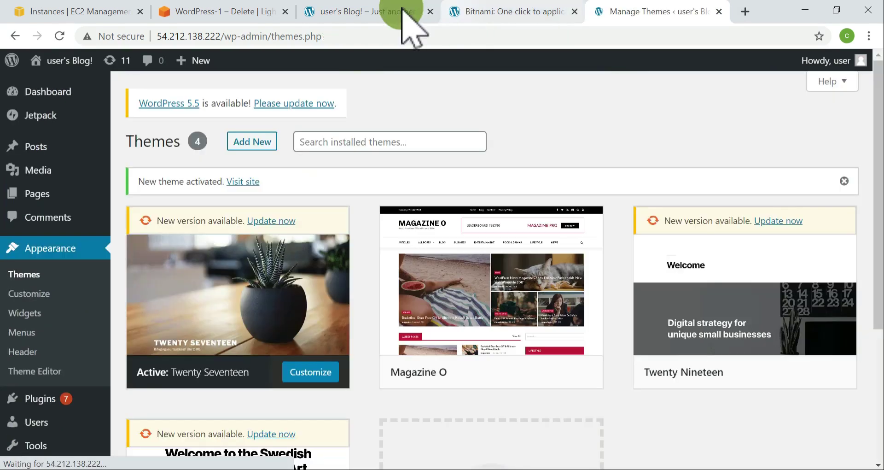
Reload the blog's front page to view it with the Twenty Seventeen theme
{"action": "left_click", "coordinate": [511, 11]}
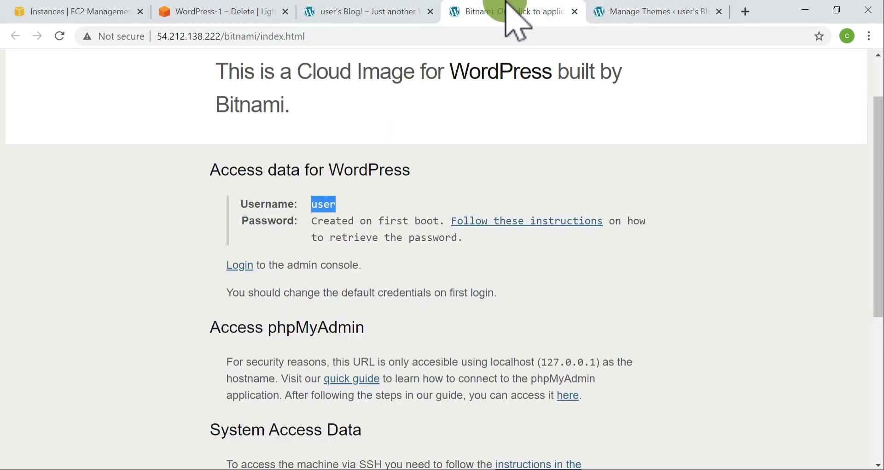
{"action": "left_click", "coordinate": [392, 4]}
{"action": "scroll", "coordinate": [86, 82], "scroll_direction": "down", "scroll_amount": 3}
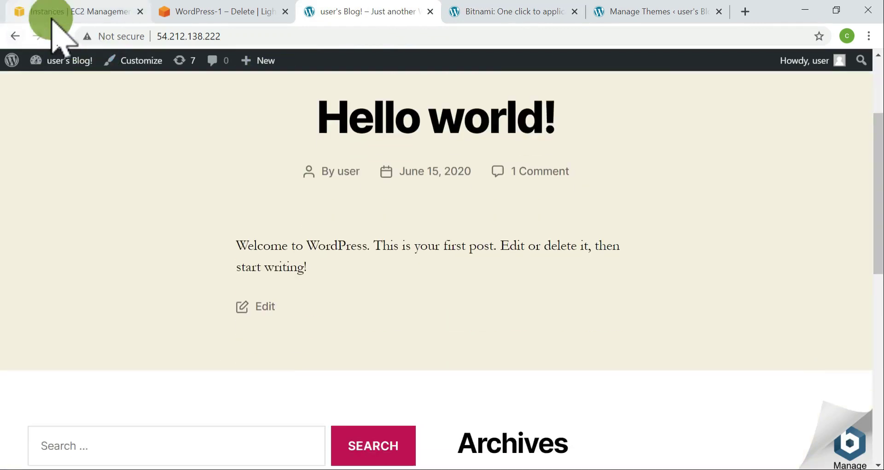
{"action": "left_click", "coordinate": [59, 37]}
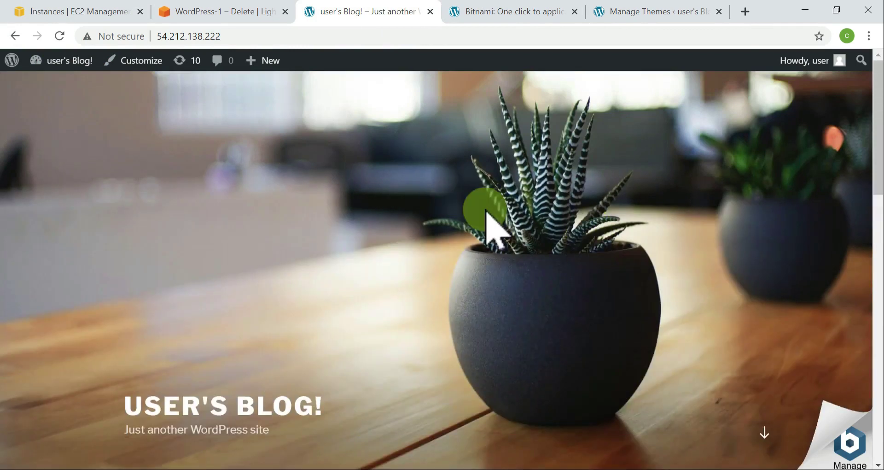
Return to the installed themes and activate Magazine O again
{"action": "left_click", "coordinate": [654, 14]}
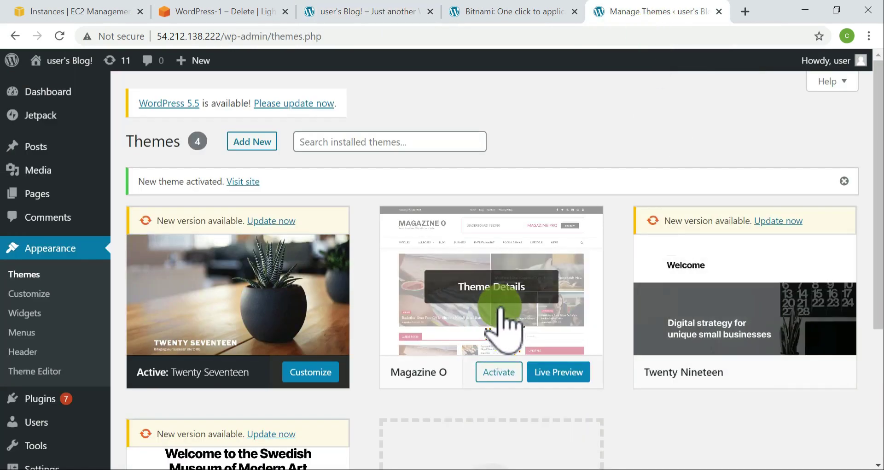
{"action": "left_click", "coordinate": [499, 372]}
{"action": "left_click", "coordinate": [566, 400]}
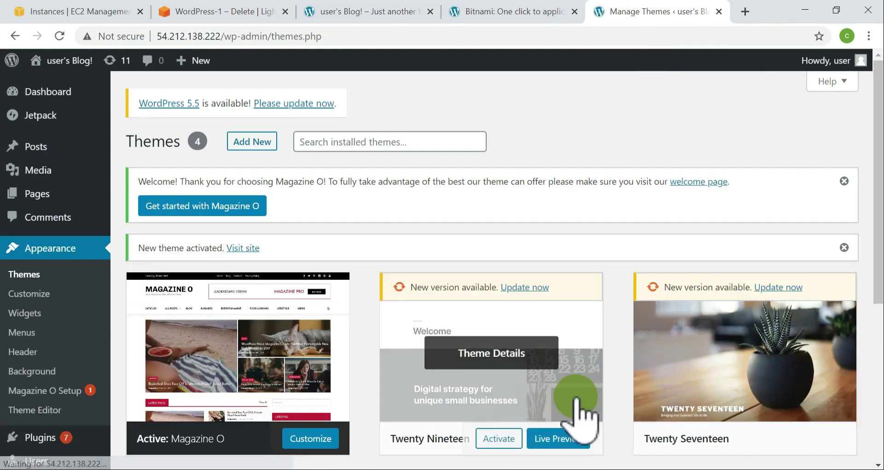
{"action": "scroll", "coordinate": [599, 304], "scroll_direction": "down", "scroll_amount": 3}
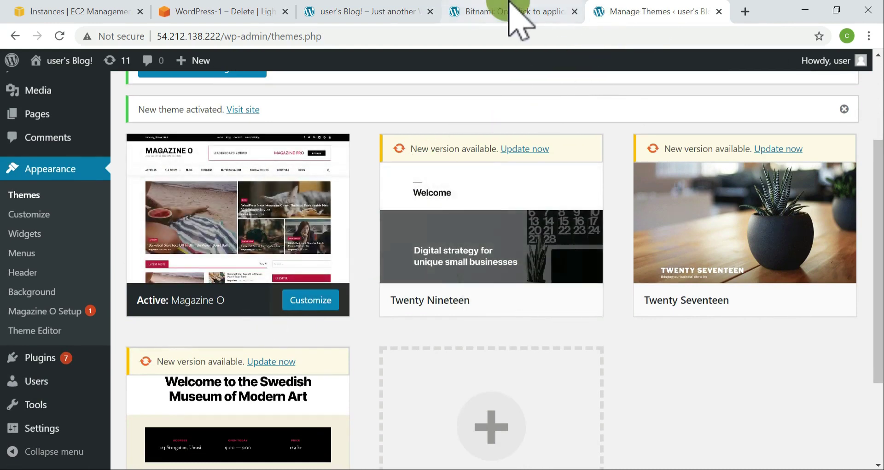
Reload the blog's front page and look through it with the Magazine O theme
{"action": "left_click", "coordinate": [338, 10]}
{"action": "left_click", "coordinate": [60, 36]}
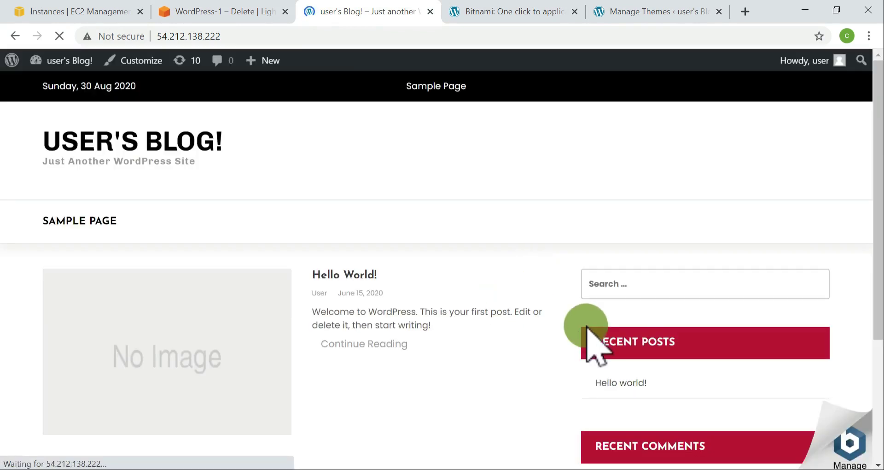
{"action": "scroll", "coordinate": [550, 322], "scroll_direction": "down", "scroll_amount": 4}
{"action": "scroll", "coordinate": [537, 315], "scroll_direction": "up", "scroll_amount": 3}
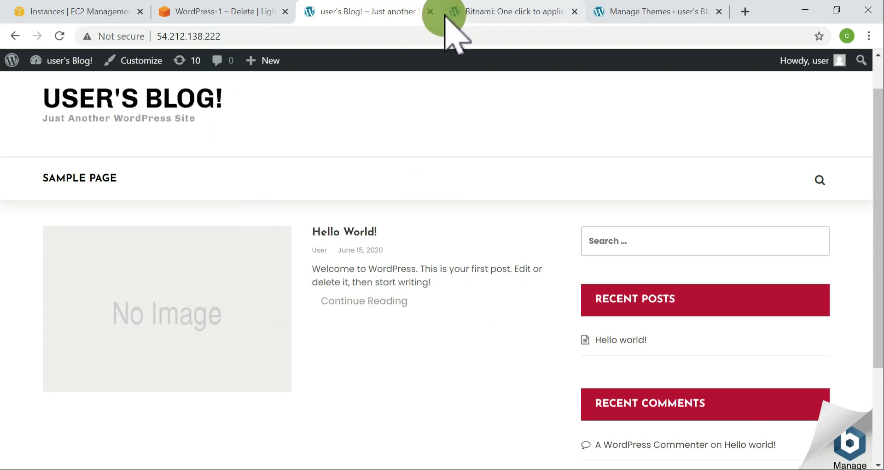
Close the blog page, return to the WordPress-1 instance in Lightsail and review its history and deletion options
{"action": "left_click", "coordinate": [430, 12]}
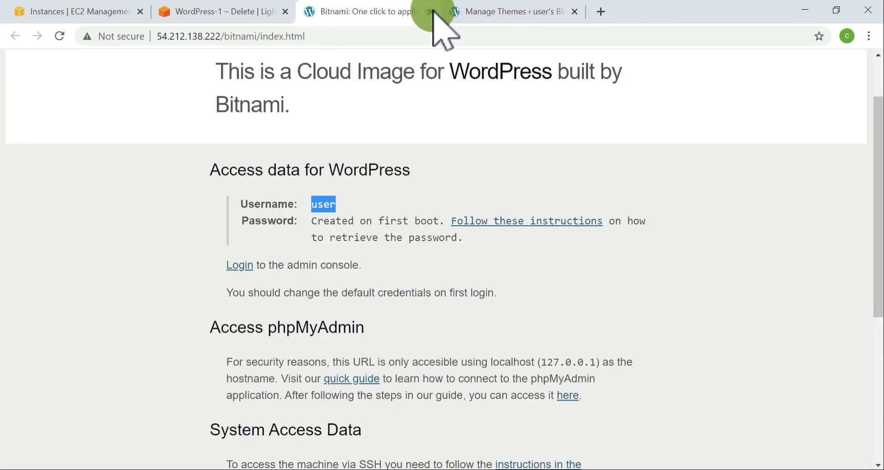
{"action": "left_click", "coordinate": [231, 10]}
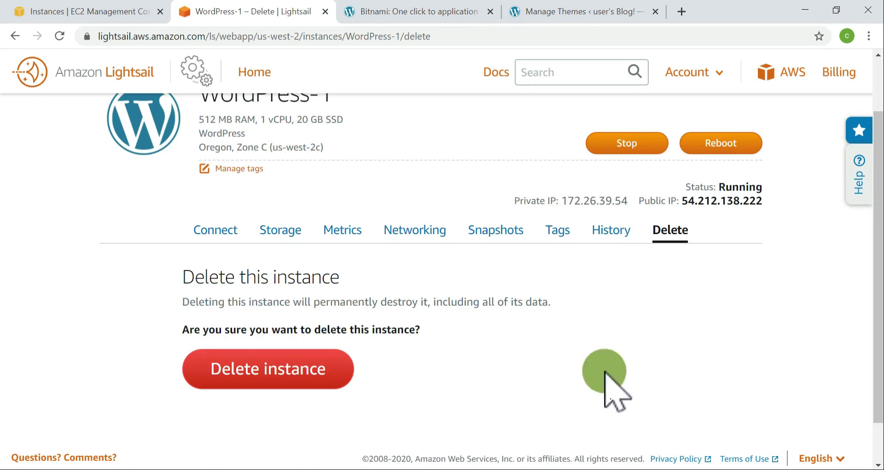
{"action": "scroll", "coordinate": [599, 369], "scroll_direction": "up", "scroll_amount": 2}
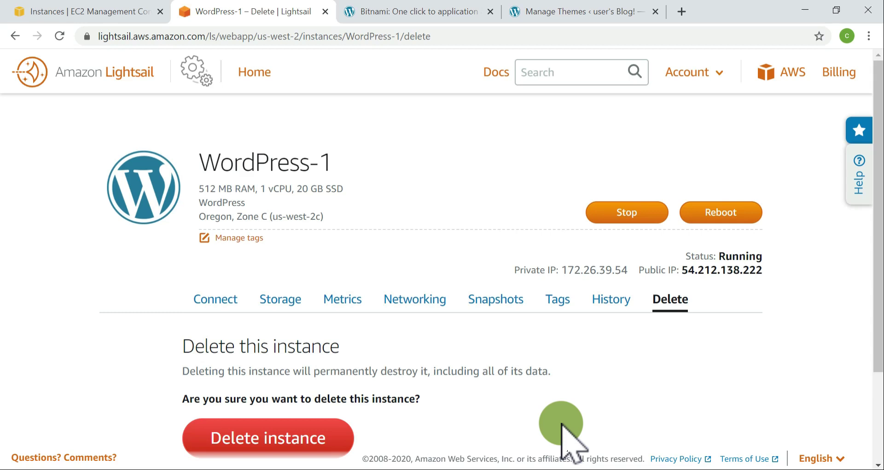
{"action": "scroll", "coordinate": [361, 405], "scroll_direction": "down", "scroll_amount": 3}
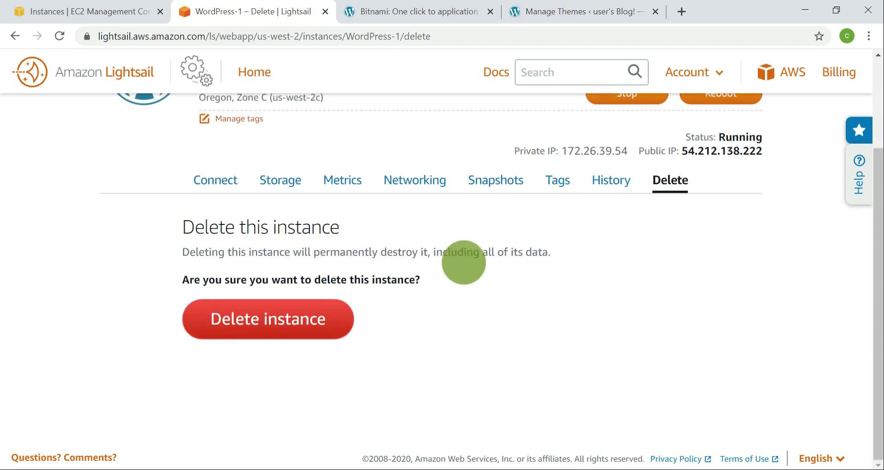
{"action": "left_click", "coordinate": [624, 185]}
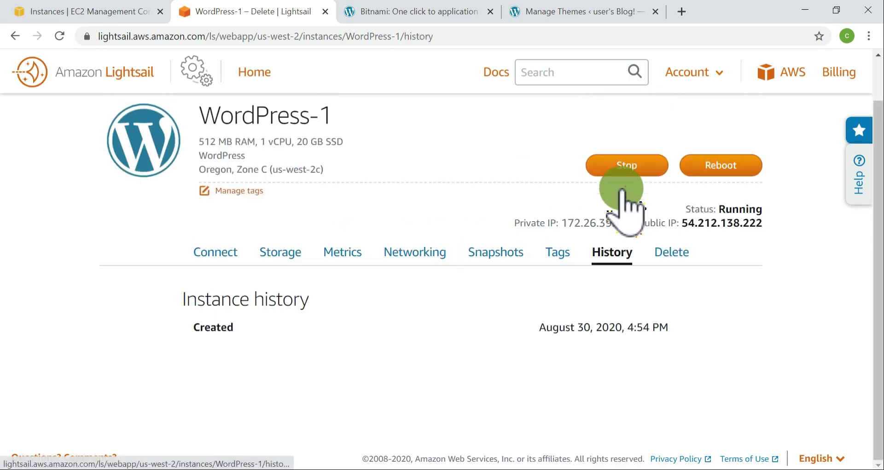
{"action": "left_click", "coordinate": [681, 252]}
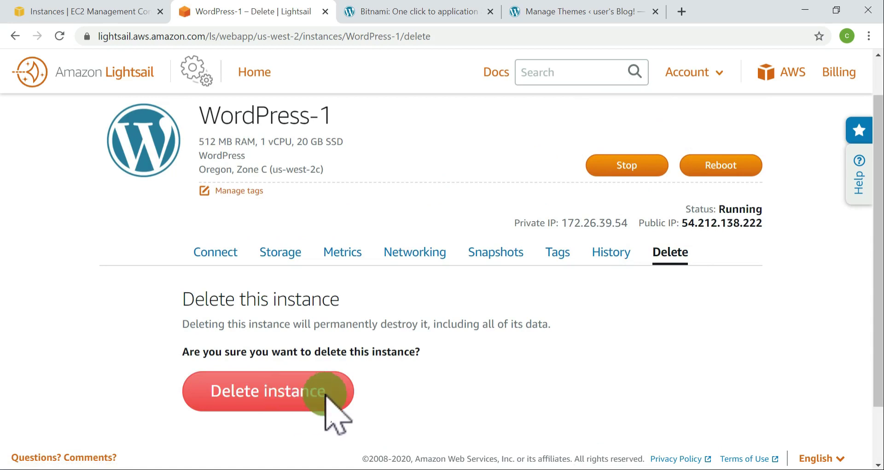
{"action": "scroll", "coordinate": [378, 400], "scroll_direction": "down", "scroll_amount": 1}
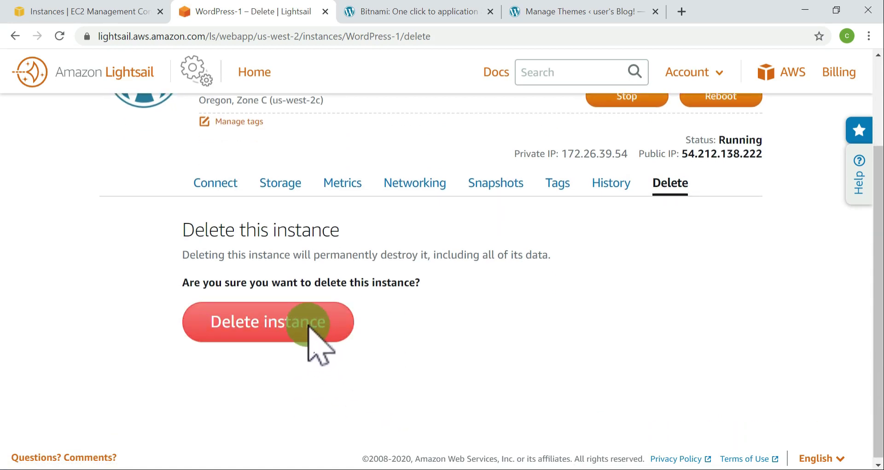
{"action": "scroll", "coordinate": [554, 352], "scroll_direction": "up", "scroll_amount": 1}
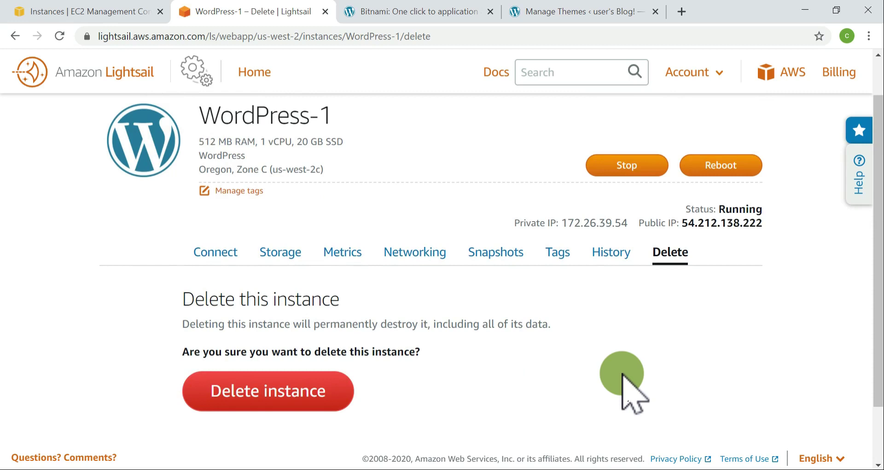
{"action": "scroll", "coordinate": [382, 220], "scroll_direction": "up", "scroll_amount": 1}
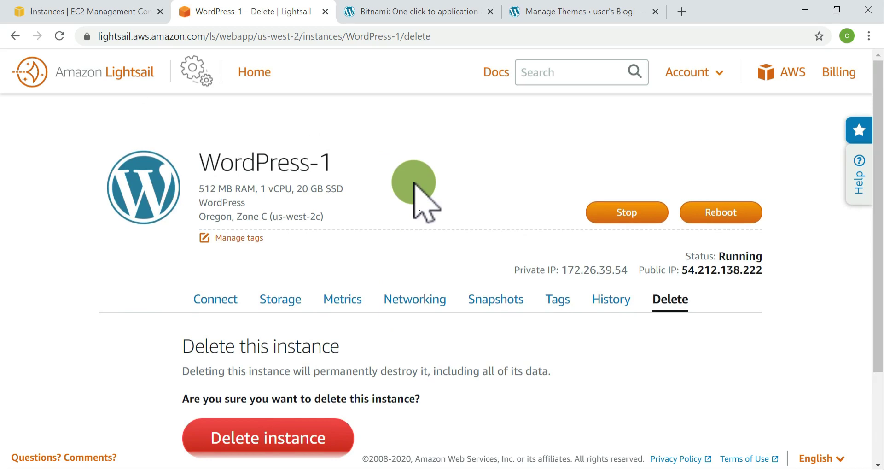
{"action": "scroll", "coordinate": [430, 220], "scroll_direction": "down", "scroll_amount": 2}
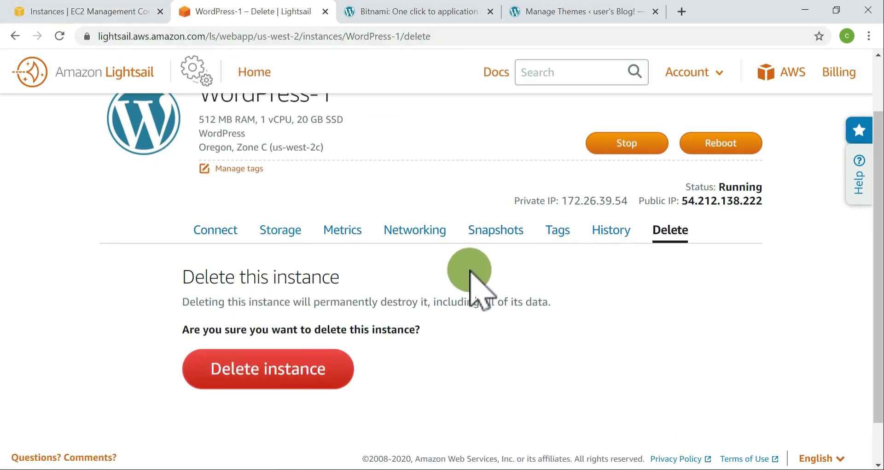
Switch to the Lightsail documentation and open the article on getting started using WordPress from a Lightsail instance in a new tab
{"action": "key", "text": "alt+Tab"}
{"action": "scroll", "coordinate": [387, 228], "scroll_direction": "up", "scroll_amount": 3}
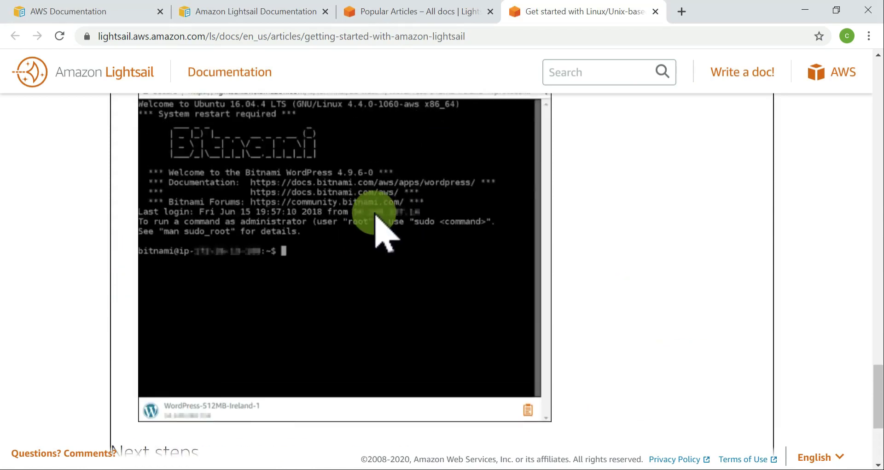
{"action": "scroll", "coordinate": [384, 232], "scroll_direction": "up", "scroll_amount": 5}
{"action": "left_click", "coordinate": [394, 14]}
{"action": "scroll", "coordinate": [404, 258], "scroll_direction": "up", "scroll_amount": 7}
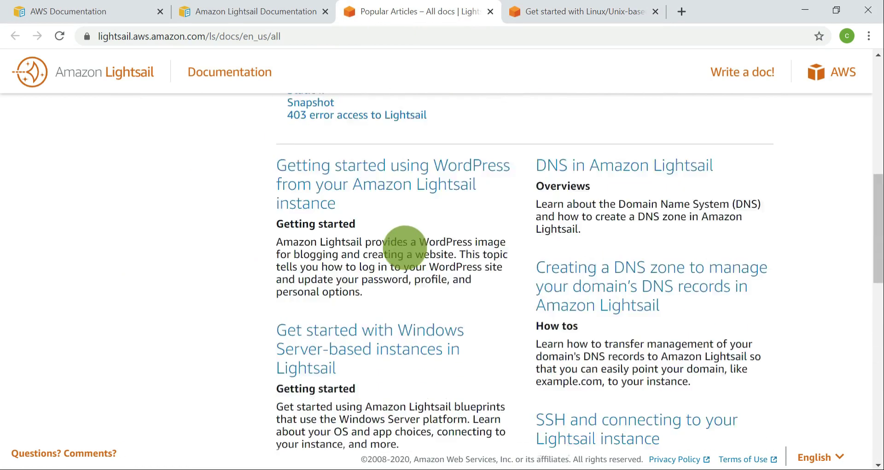
{"action": "scroll", "coordinate": [405, 247], "scroll_direction": "up", "scroll_amount": 2}
{"action": "middle_click", "coordinate": [400, 275]}
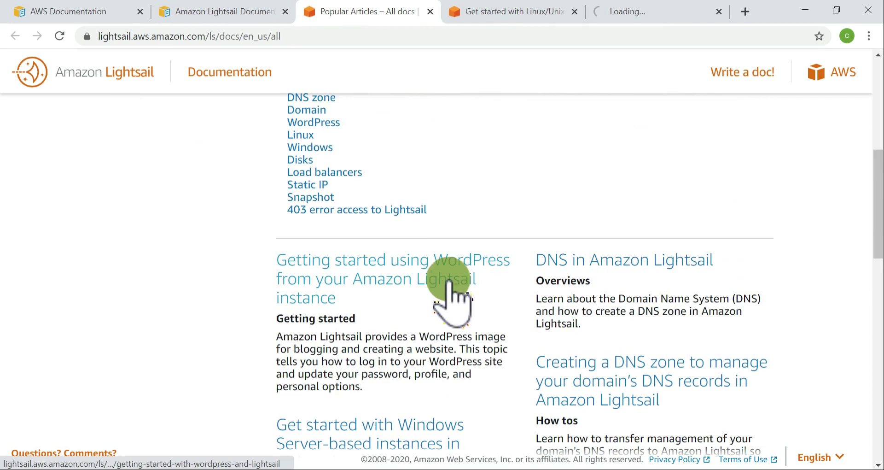
View the getting started with WordPress article and read its login steps up to the cat bitnami_application_password command
{"action": "left_click", "coordinate": [628, 13]}
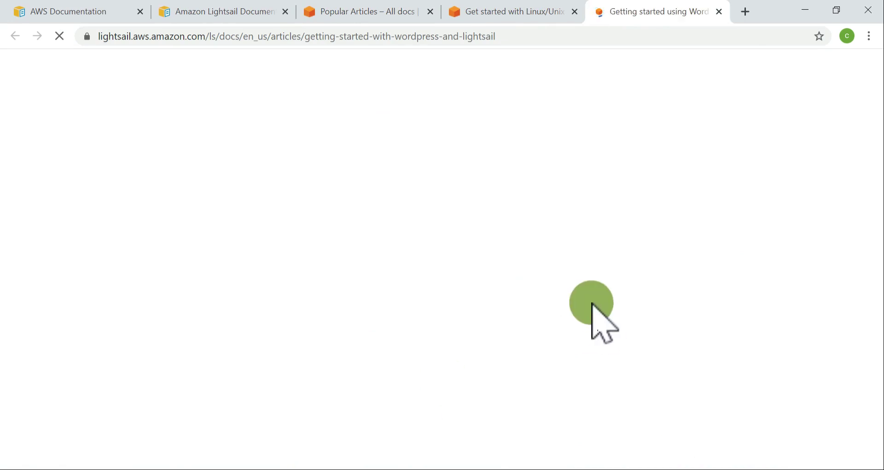
{"action": "scroll", "coordinate": [590, 302], "scroll_direction": "down", "scroll_amount": 10}
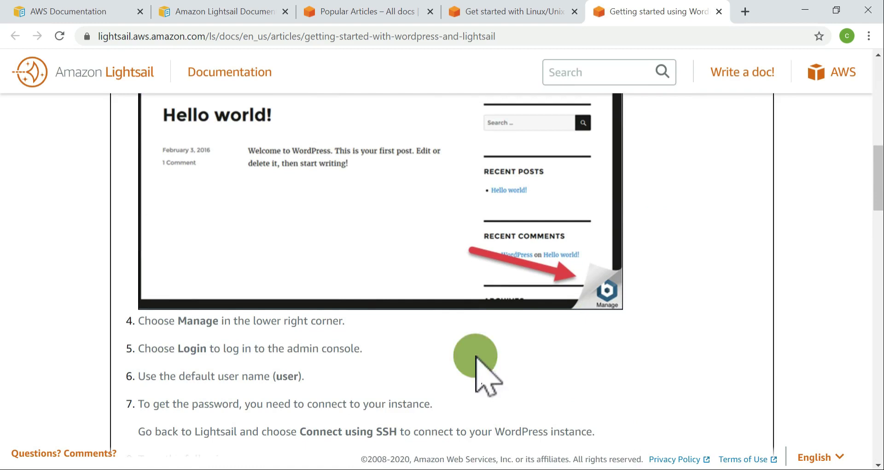
{"action": "scroll", "coordinate": [338, 318], "scroll_direction": "down", "scroll_amount": 3}
{"action": "scroll", "coordinate": [353, 313], "scroll_direction": "down", "scroll_amount": 3}
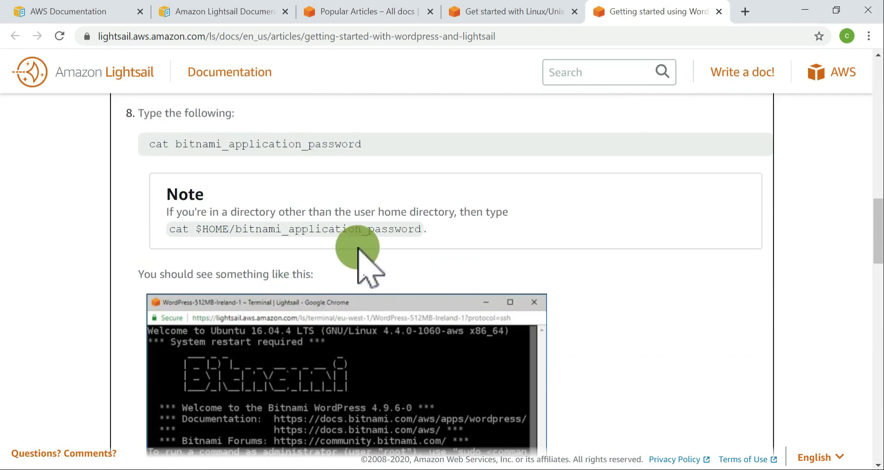
{"action": "triple_click", "coordinate": [187, 230]}
{"action": "left_click_drag", "start_coordinate": [373, 228], "coordinate": [456, 246]}
{"action": "left_click", "coordinate": [455, 246]}
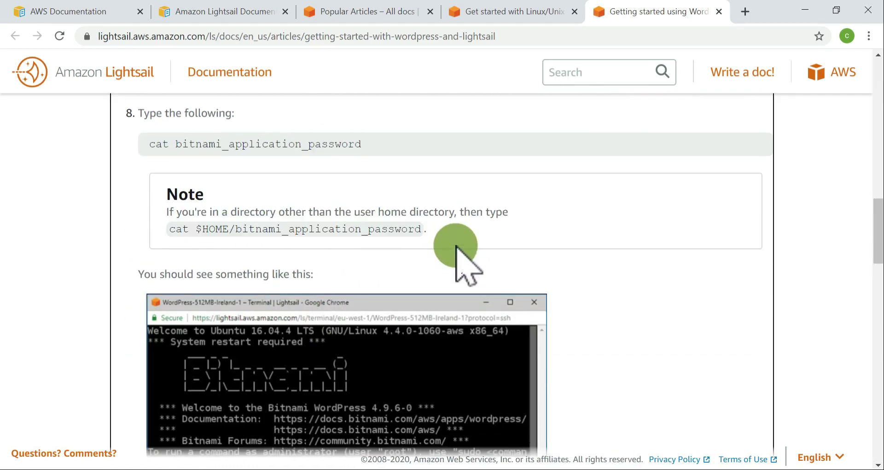
{"action": "left_click_drag", "start_coordinate": [149, 144], "coordinate": [355, 203]}
Read the rest of the article, from copying the password in the terminal through the profile update to the next steps
{"action": "scroll", "coordinate": [307, 249], "scroll_direction": "down", "scroll_amount": 5}
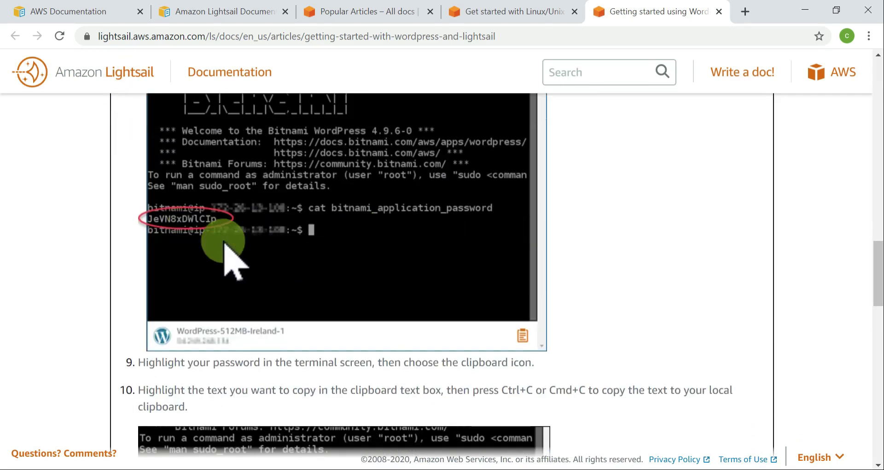
{"action": "scroll", "coordinate": [442, 276], "scroll_direction": "down", "scroll_amount": 4}
{"action": "scroll", "coordinate": [258, 286], "scroll_direction": "down", "scroll_amount": 9}
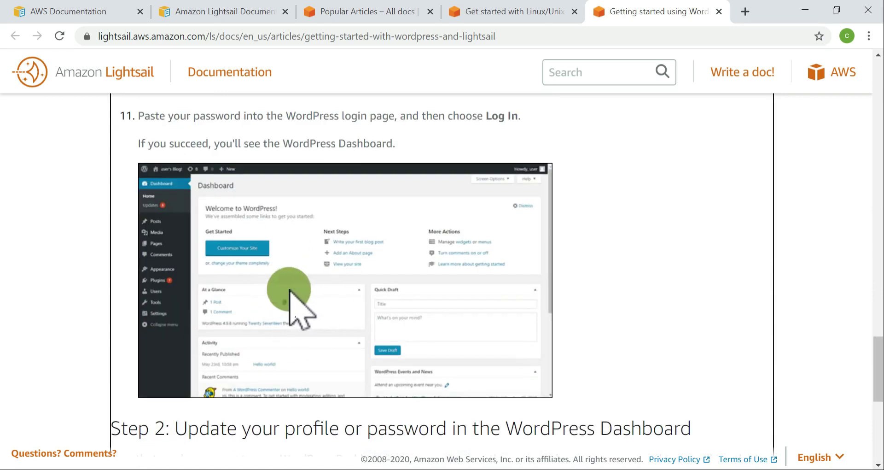
{"action": "scroll", "coordinate": [316, 271], "scroll_direction": "down", "scroll_amount": 4}
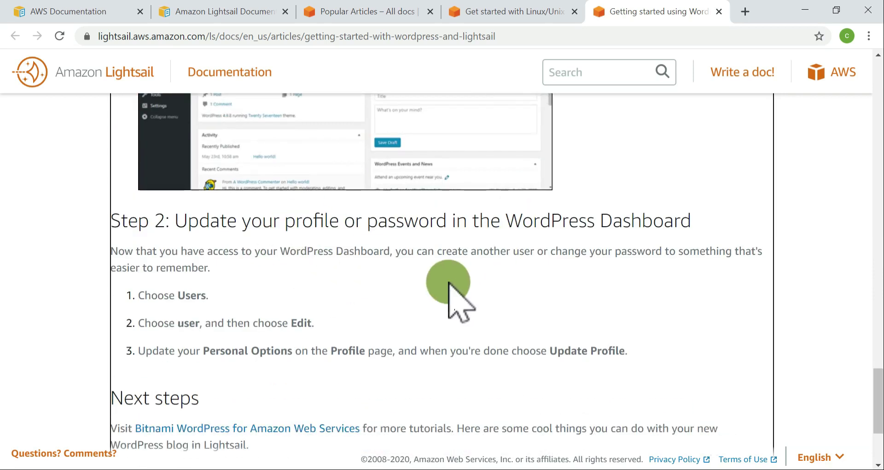
{"action": "scroll", "coordinate": [450, 292], "scroll_direction": "down", "scroll_amount": 3}
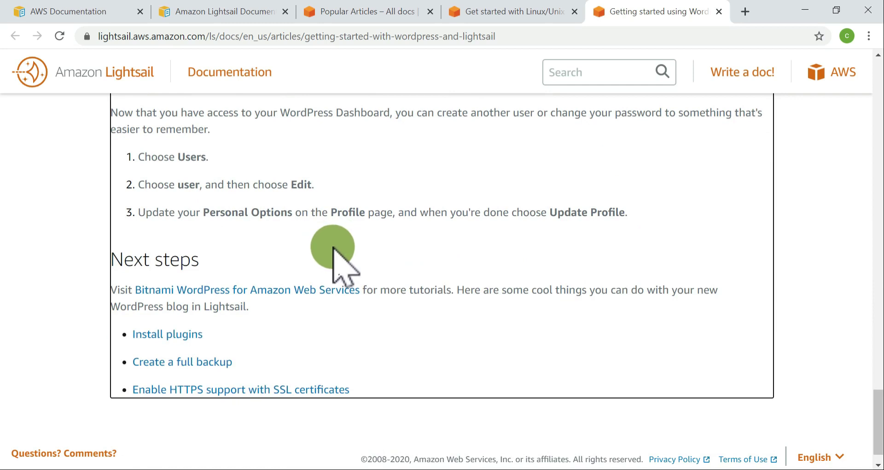
Open the article's Install plugins link in a new tab and look over the Bitnami WordPress Stack page
{"action": "middle_click", "coordinate": [176, 335]}
{"action": "left_click", "coordinate": [672, 12]}
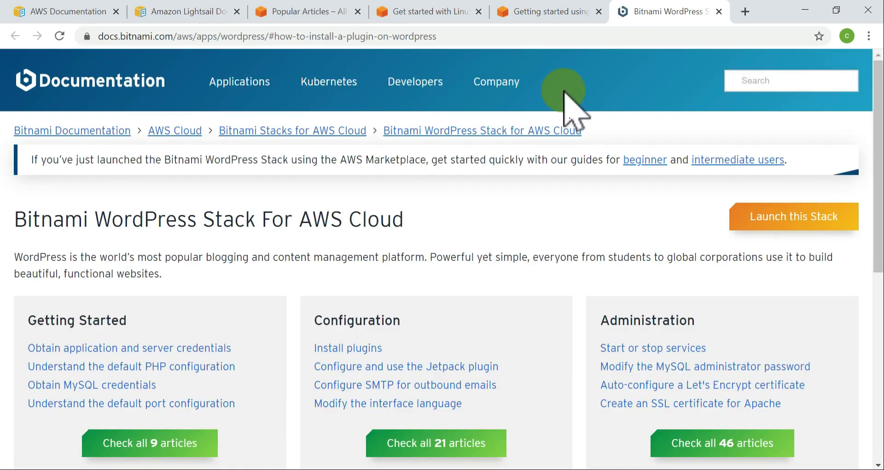
{"action": "left_click_drag", "start_coordinate": [24, 216], "coordinate": [65, 219]}
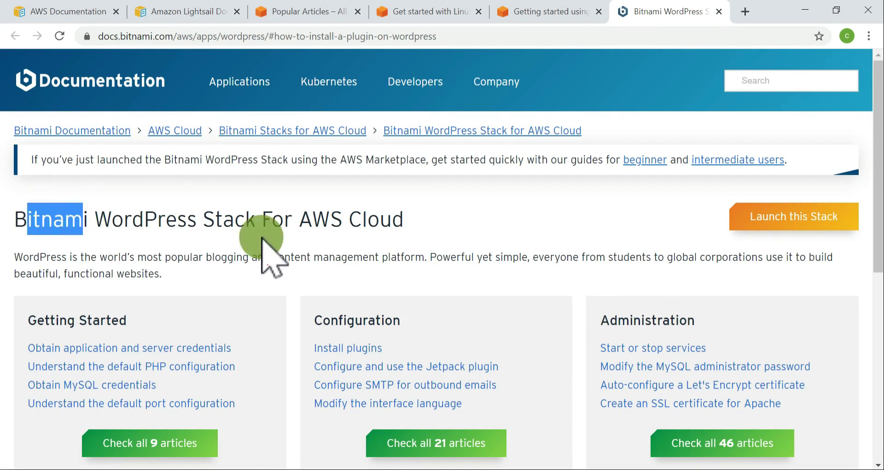
{"action": "scroll", "coordinate": [300, 236], "scroll_direction": "down", "scroll_amount": 3}
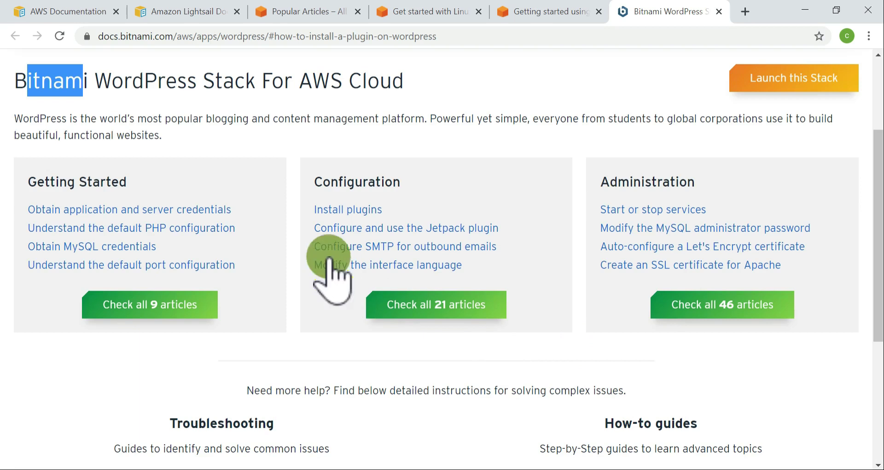
Open the Install plugins guide from the Configuration section in a new tab and read its installation and activation steps
{"action": "left_click", "coordinate": [322, 208], "text": "ctrl"}
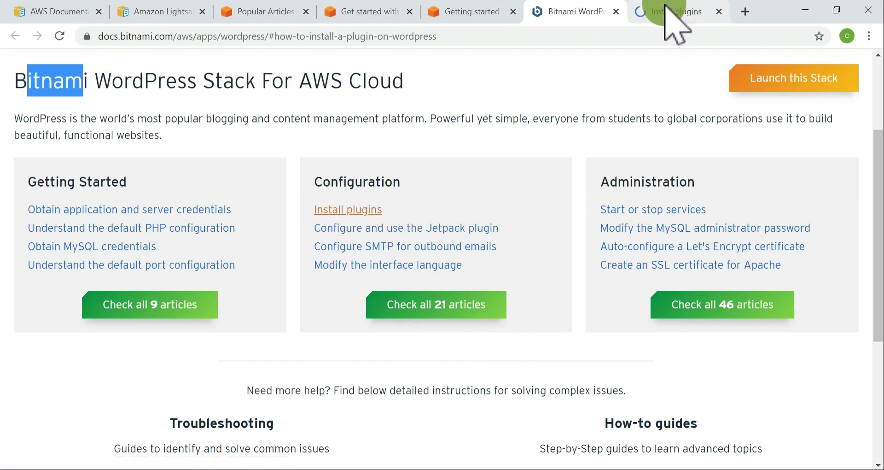
{"action": "left_click", "coordinate": [671, 11]}
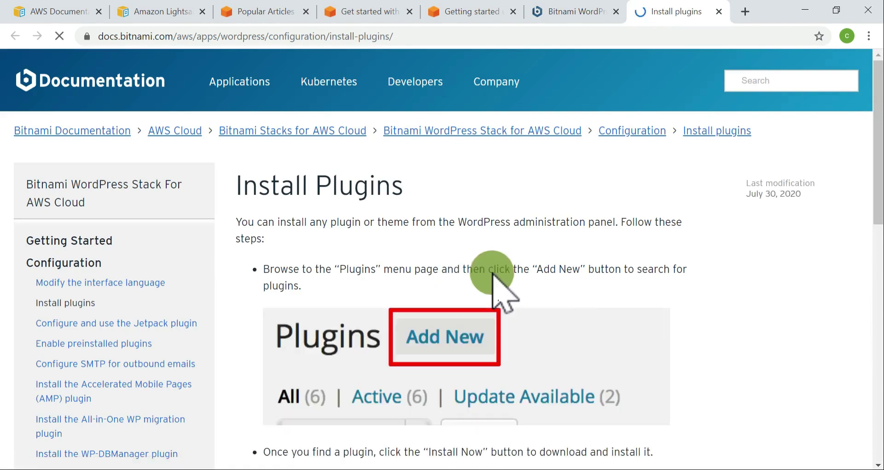
{"action": "scroll", "coordinate": [328, 282], "scroll_direction": "down", "scroll_amount": 3}
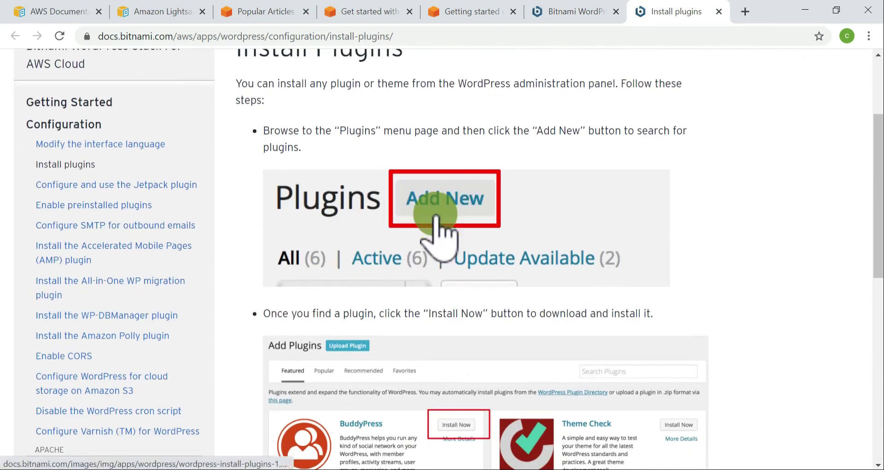
{"action": "scroll", "coordinate": [481, 219], "scroll_direction": "down", "scroll_amount": 3}
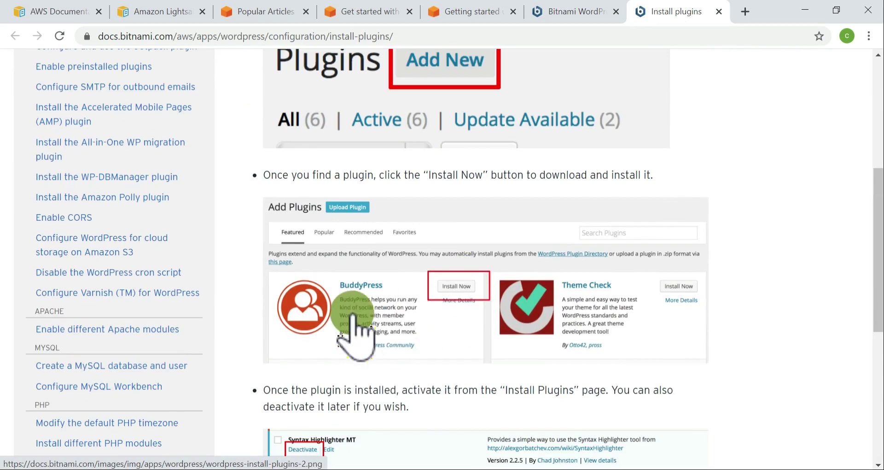
{"action": "scroll", "coordinate": [545, 322], "scroll_direction": "down", "scroll_amount": 4}
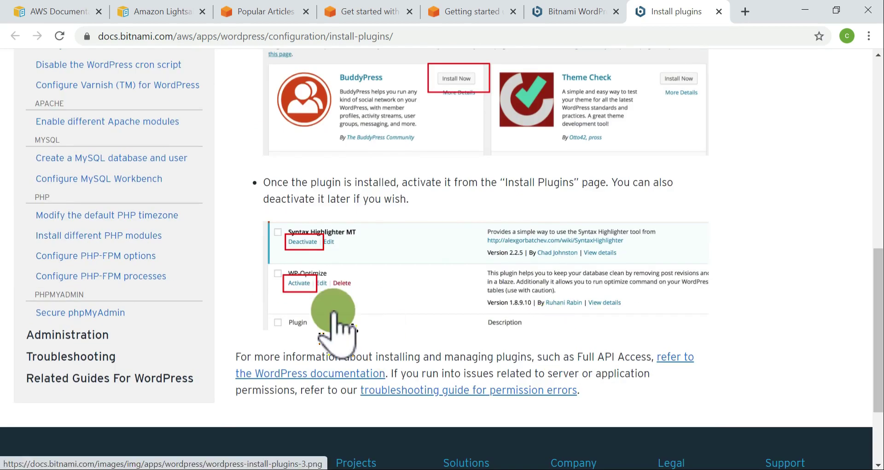
{"action": "scroll", "coordinate": [442, 322], "scroll_direction": "down", "scroll_amount": 1}
{"action": "scroll", "coordinate": [449, 317], "scroll_direction": "down", "scroll_amount": 2}
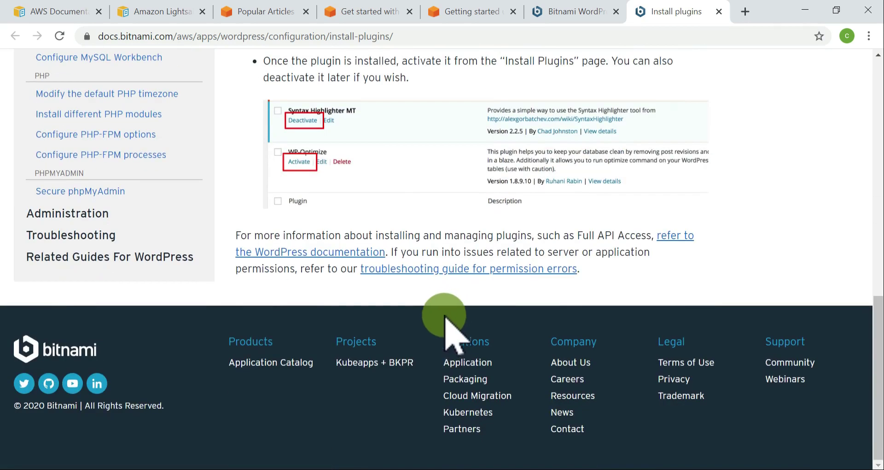
{"action": "scroll", "coordinate": [448, 318], "scroll_direction": "up", "scroll_amount": 7}
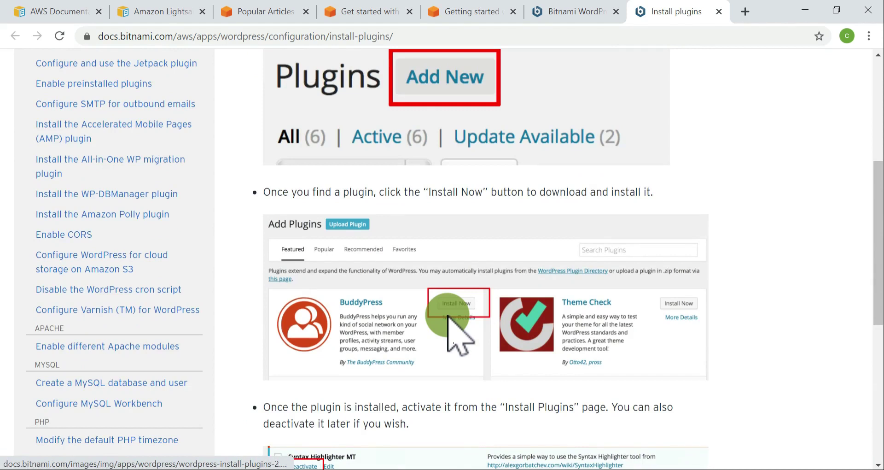
{"action": "scroll", "coordinate": [449, 317], "scroll_direction": "up", "scroll_amount": 4}
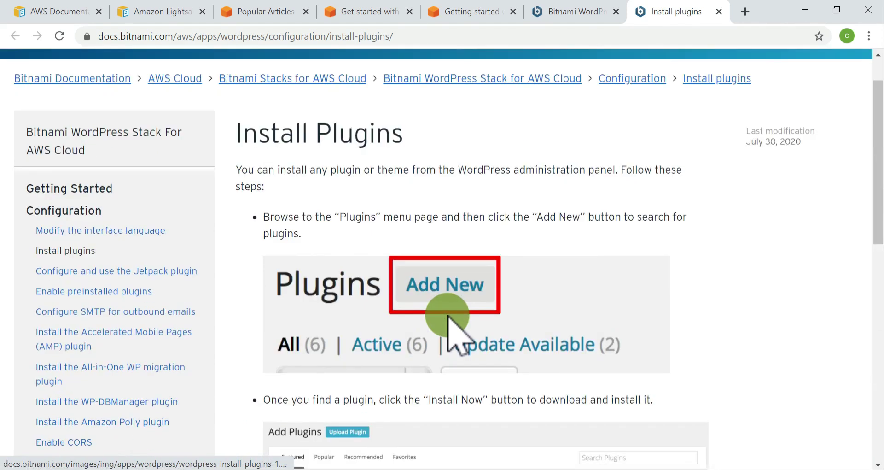
Open amazon.in in a new tab as an example website and view its shopping category menu
{"action": "left_click", "coordinate": [746, 13]}
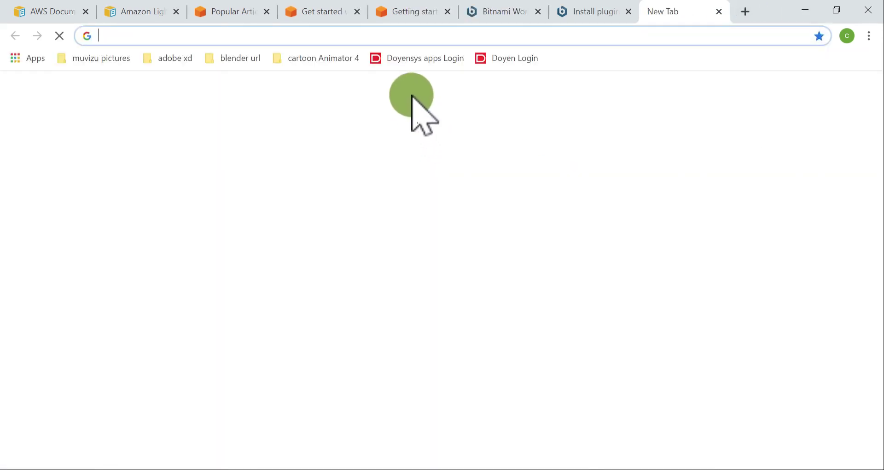
{"action": "type", "text": "ama"}
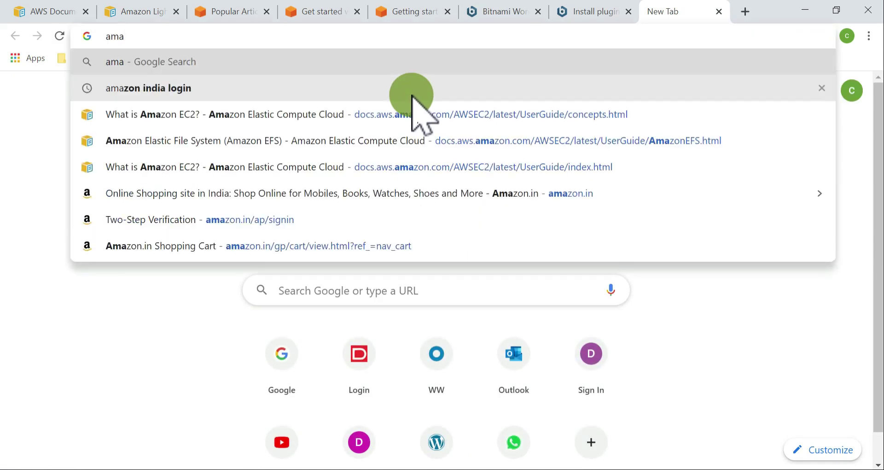
{"action": "type", "text": "zon"}
{"action": "key", "text": "Return"}
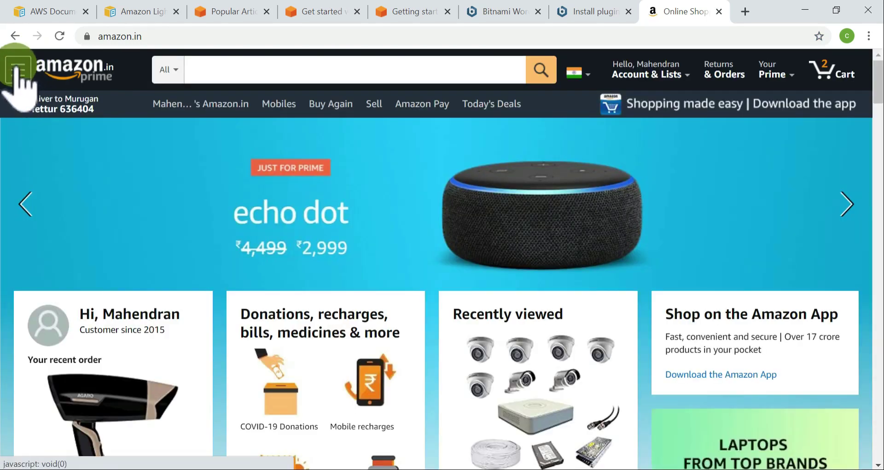
{"action": "left_click", "coordinate": [17, 69]}
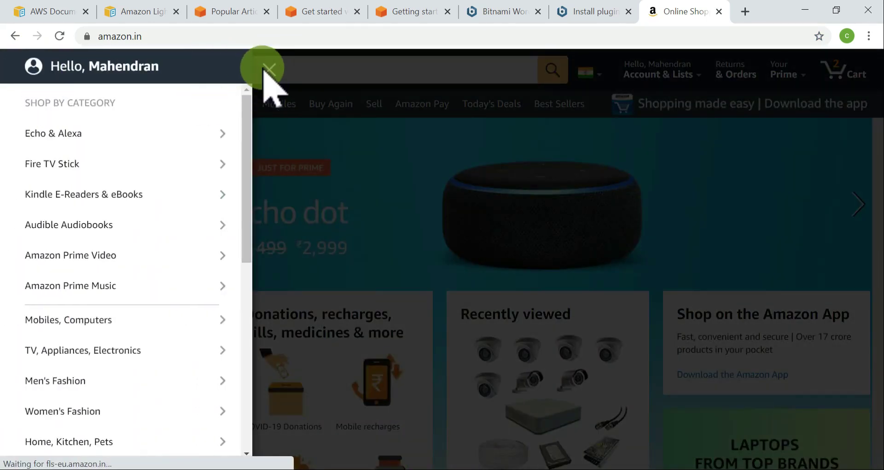
{"action": "left_click", "coordinate": [270, 69]}
{"action": "left_click", "coordinate": [852, 73]}
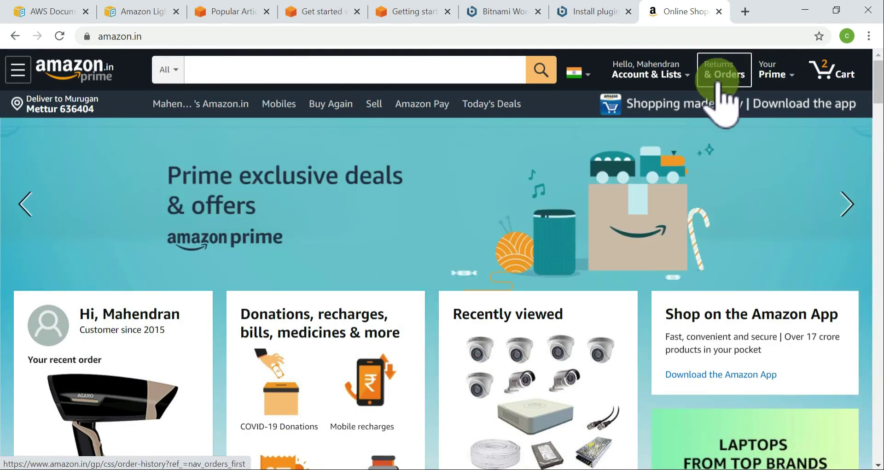
Look through the Amazon home page from the product sections down to the footer links
{"action": "scroll", "coordinate": [473, 316], "scroll_direction": "down", "scroll_amount": 5}
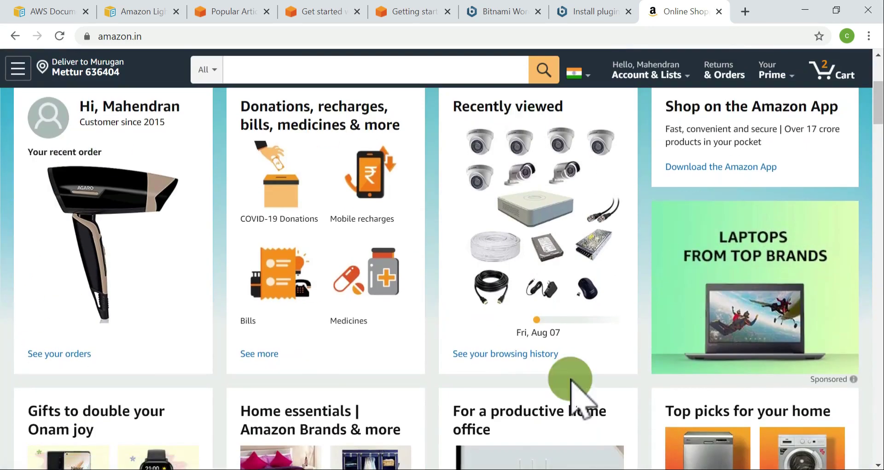
{"action": "scroll", "coordinate": [472, 290], "scroll_direction": "down", "scroll_amount": 15}
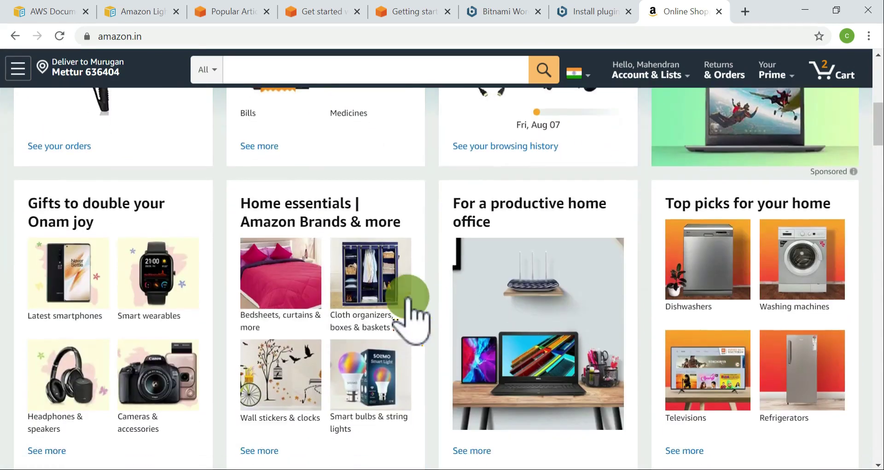
{"action": "scroll", "coordinate": [349, 300], "scroll_direction": "down", "scroll_amount": 20}
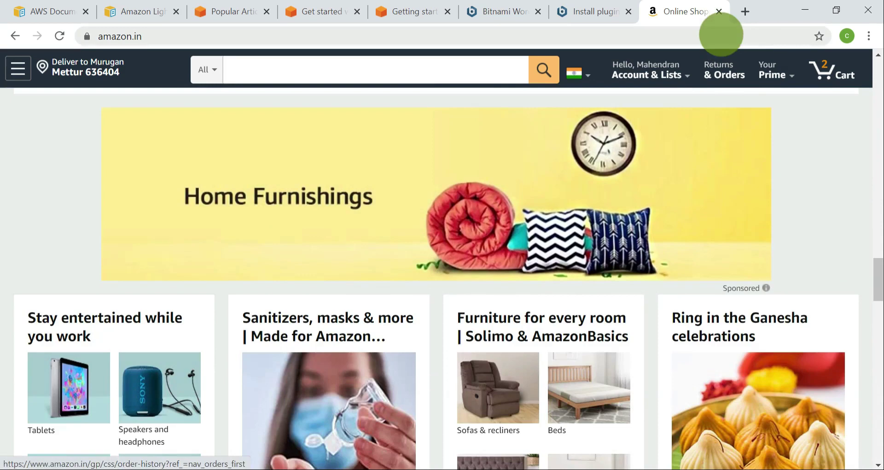
{"action": "scroll", "coordinate": [685, 248], "scroll_direction": "down", "scroll_amount": 9}
{"action": "scroll", "coordinate": [681, 239], "scroll_direction": "down", "scroll_amount": 15}
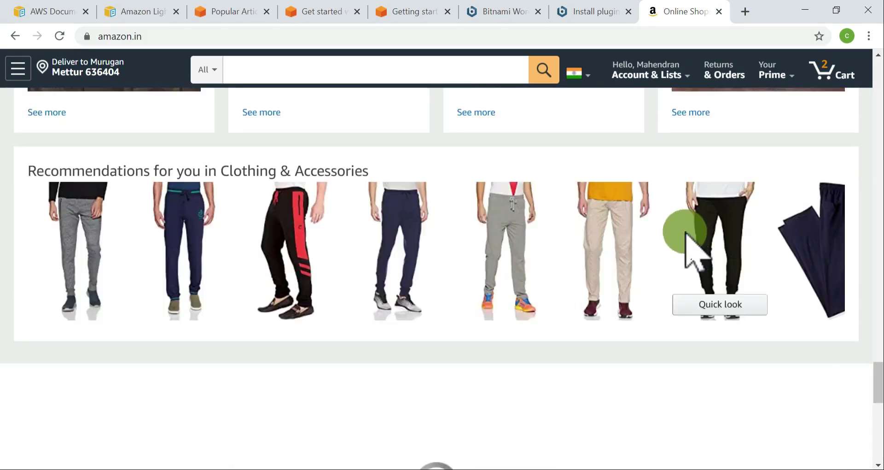
{"action": "scroll", "coordinate": [686, 248], "scroll_direction": "up", "scroll_amount": 4}
{"action": "scroll", "coordinate": [345, 345], "scroll_direction": "down", "scroll_amount": 5}
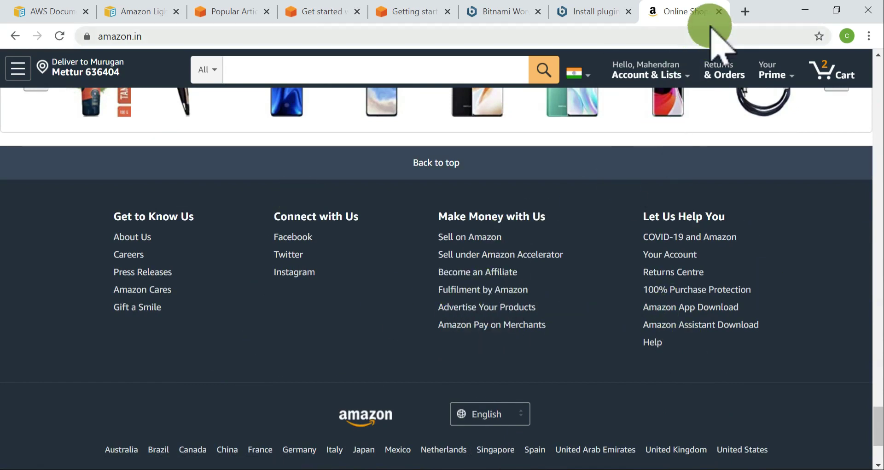
Close the Amazon, Install plugins and Bitnami WordPress Stack pages to return to the Lightsail WordPress article
{"action": "left_click", "coordinate": [719, 12]}
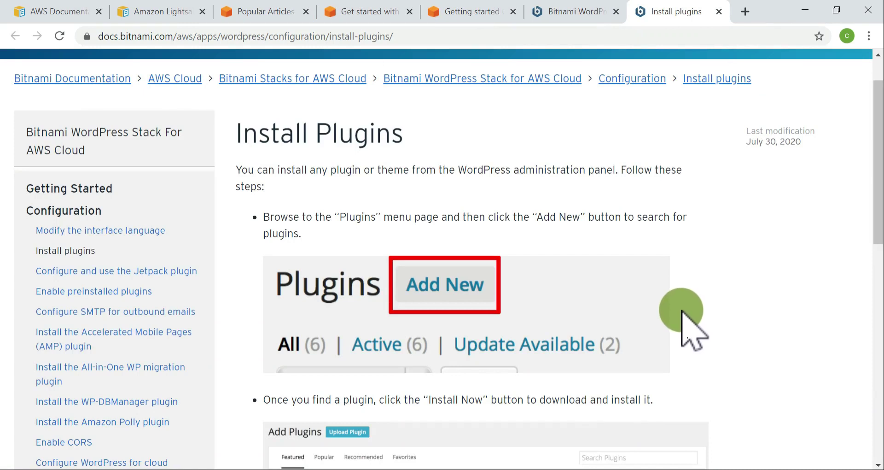
{"action": "left_click", "coordinate": [718, 11]}
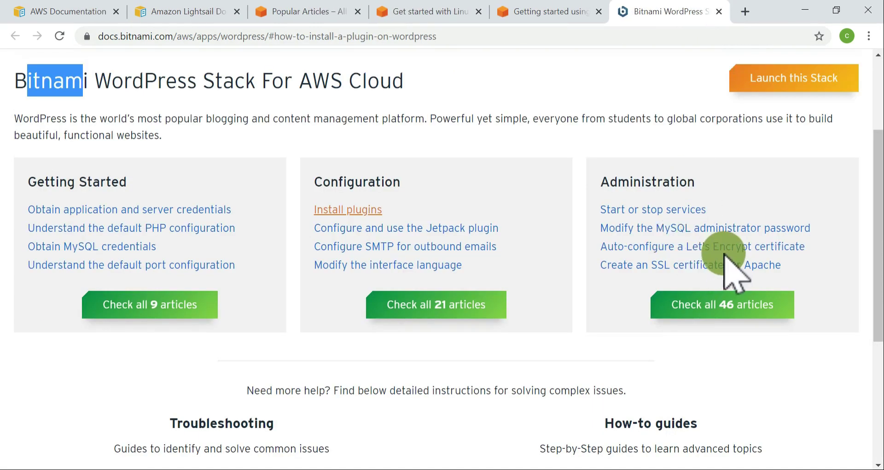
{"action": "left_click", "coordinate": [719, 12]}
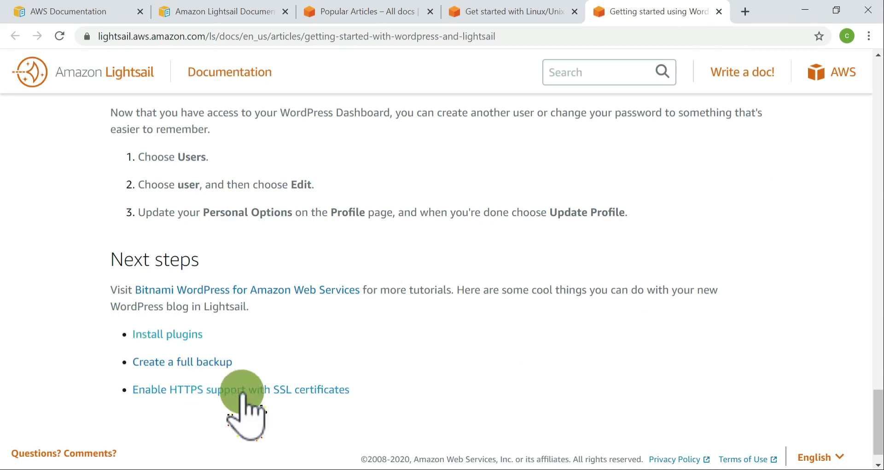
Open the article's Create a full backup link in a new tab and view the Bitnami page it leads to
{"action": "left_click", "coordinate": [213, 363]}
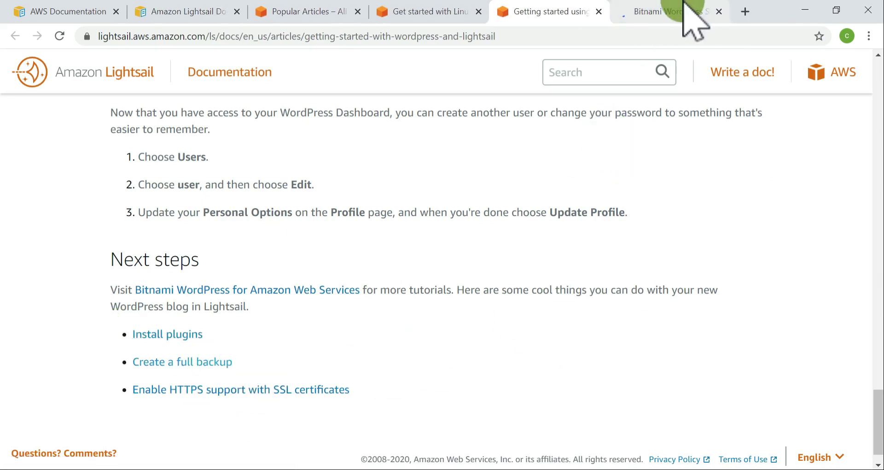
{"action": "left_click", "coordinate": [643, 21]}
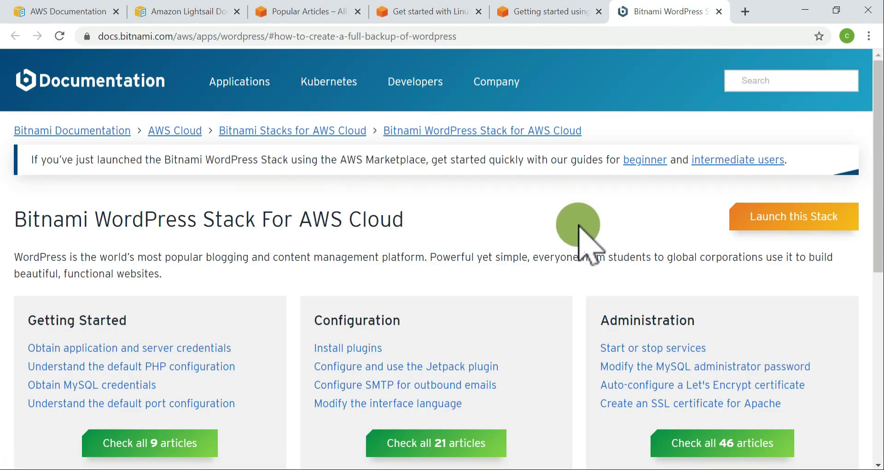
{"action": "scroll", "coordinate": [578, 225], "scroll_direction": "down", "scroll_amount": 1}
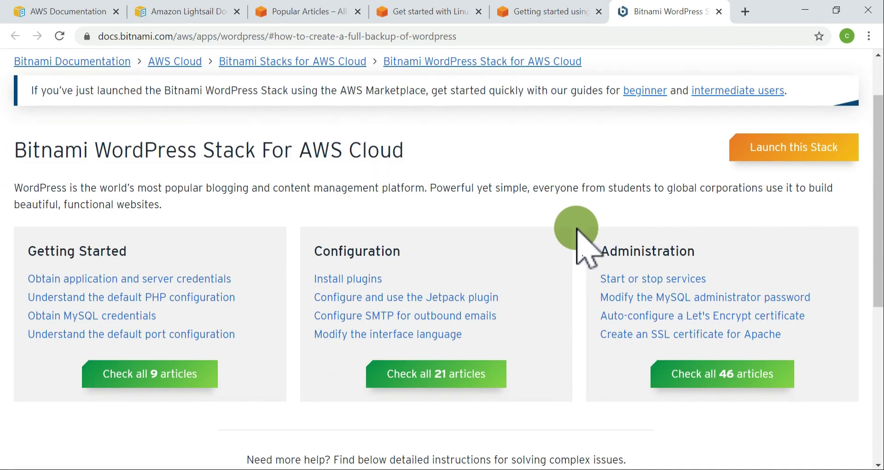
Look over the Bitnami WordPress Stack page down to its troubleshooting and how-to guides, and close it
{"action": "scroll", "coordinate": [827, 315], "scroll_direction": "down", "scroll_amount": 2}
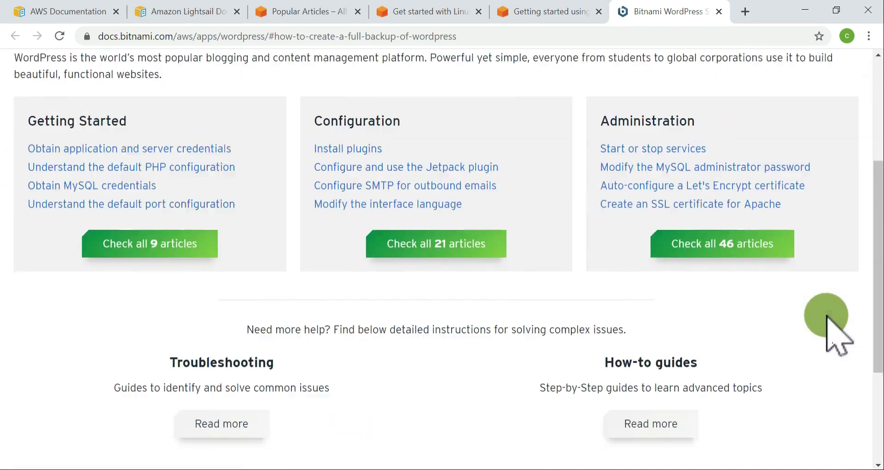
{"action": "scroll", "coordinate": [824, 318], "scroll_direction": "down", "scroll_amount": 3}
{"action": "scroll", "coordinate": [797, 295], "scroll_direction": "up", "scroll_amount": 6}
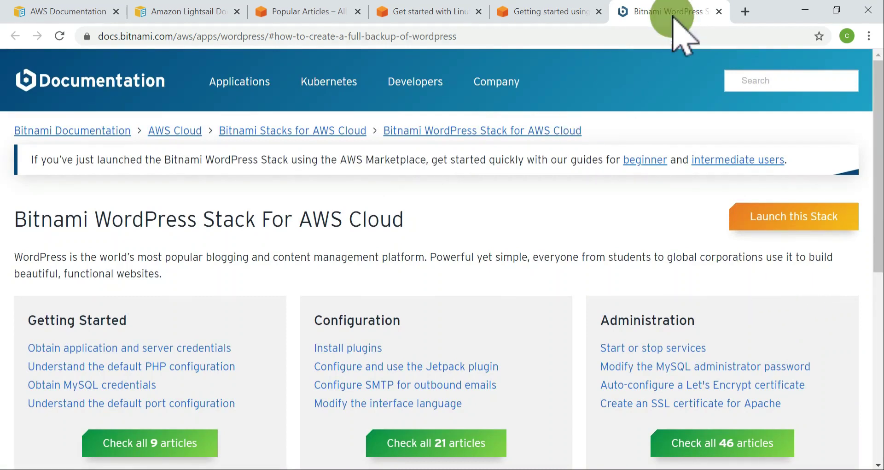
{"action": "left_click", "coordinate": [718, 11]}
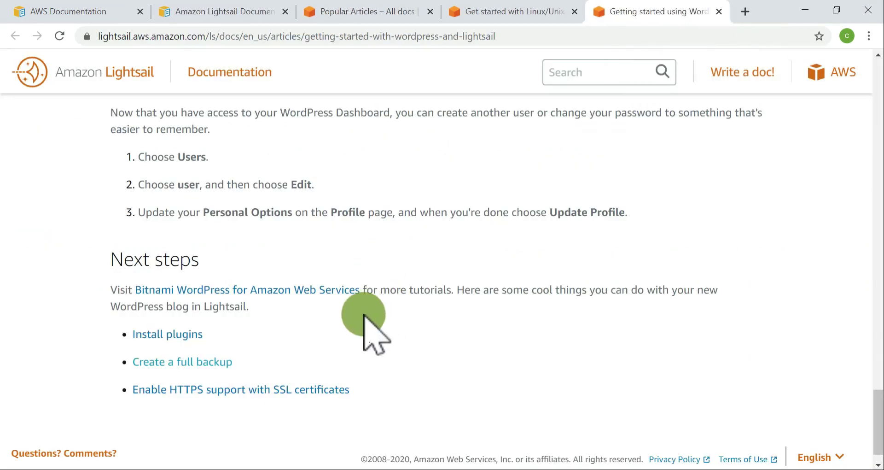
Review the end of the Lightsail WordPress article, including its Next steps links, and close the article
{"action": "scroll", "coordinate": [364, 315], "scroll_direction": "down", "scroll_amount": 1}
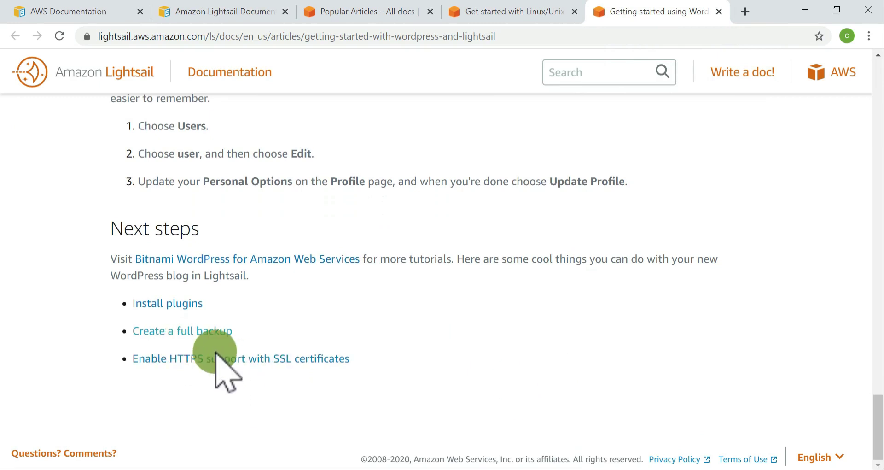
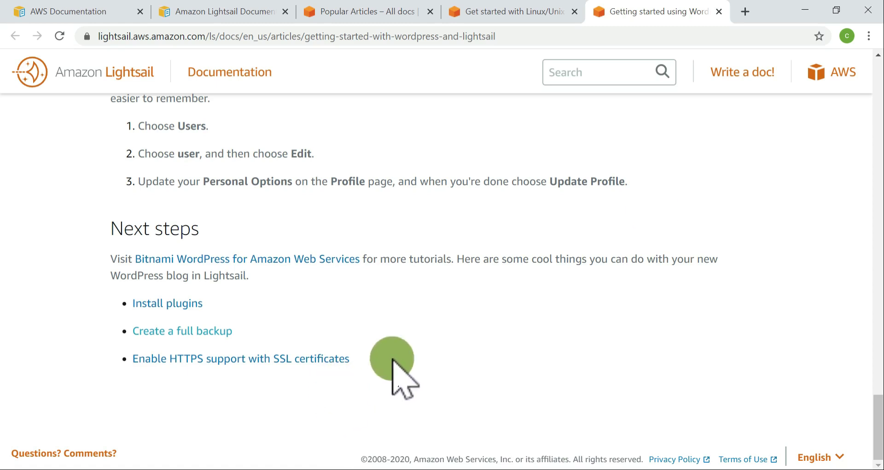
{"action": "scroll", "coordinate": [649, 244], "scroll_direction": "up", "scroll_amount": 15}
{"action": "scroll", "coordinate": [718, 134], "scroll_direction": "up", "scroll_amount": 6}
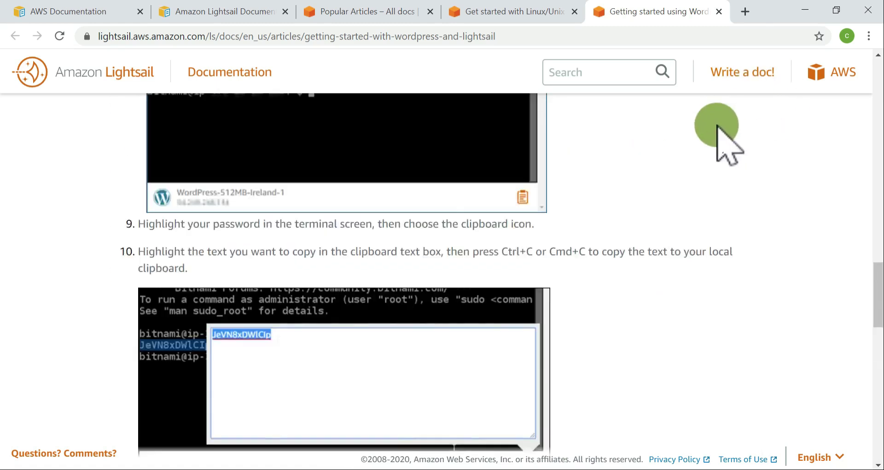
{"action": "left_click", "coordinate": [719, 11]}
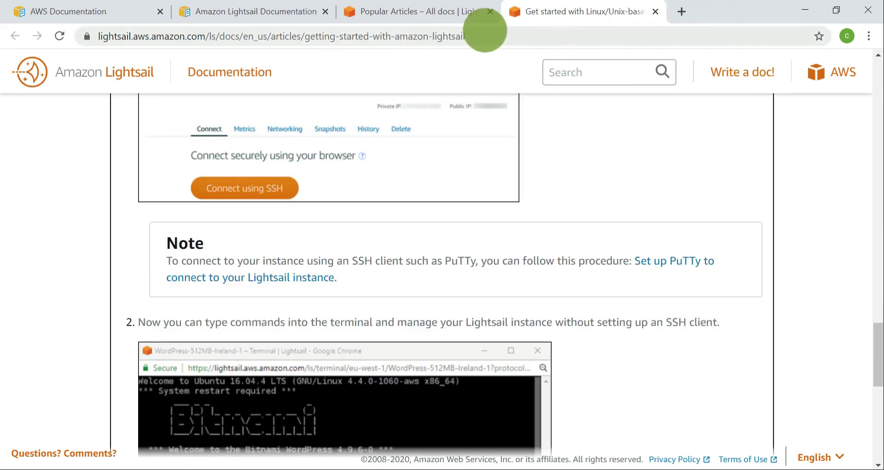
Look through the Lightsail Popular Articles list, from the WordPress and DNS topics to the snapshots article
{"action": "left_click", "coordinate": [405, 11]}
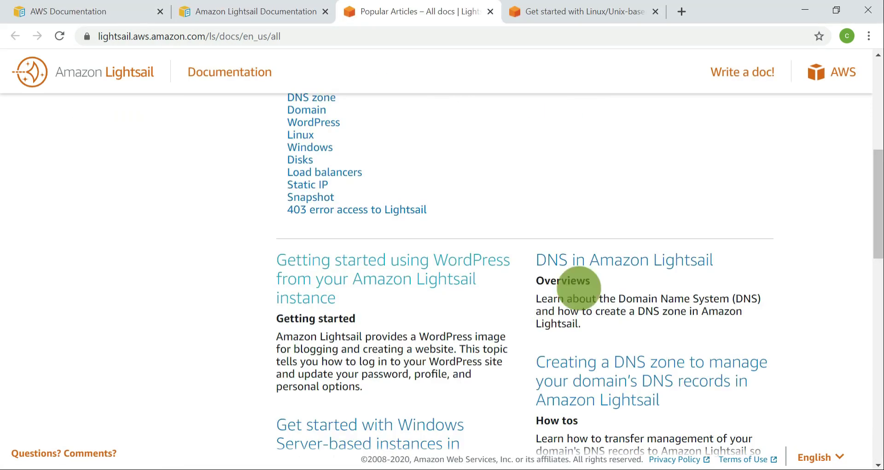
{"action": "scroll", "coordinate": [631, 244], "scroll_direction": "down", "scroll_amount": 6}
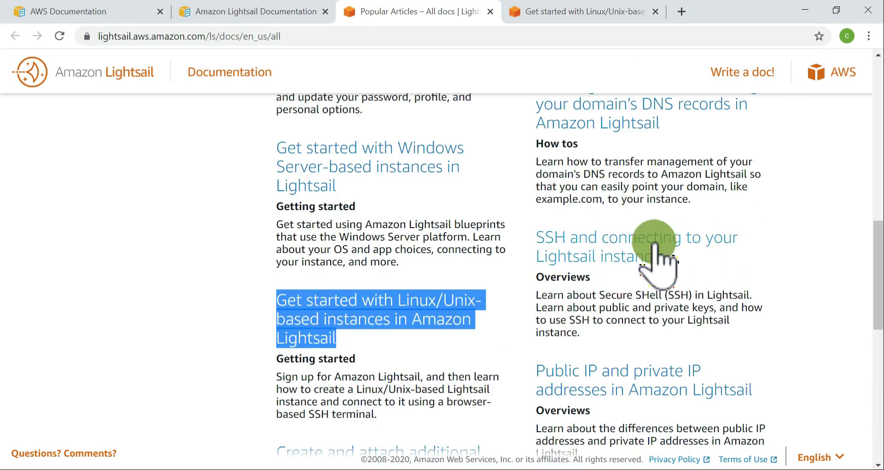
{"action": "scroll", "coordinate": [599, 251], "scroll_direction": "down", "scroll_amount": 9}
{"action": "scroll", "coordinate": [613, 283], "scroll_direction": "down", "scroll_amount": 2}
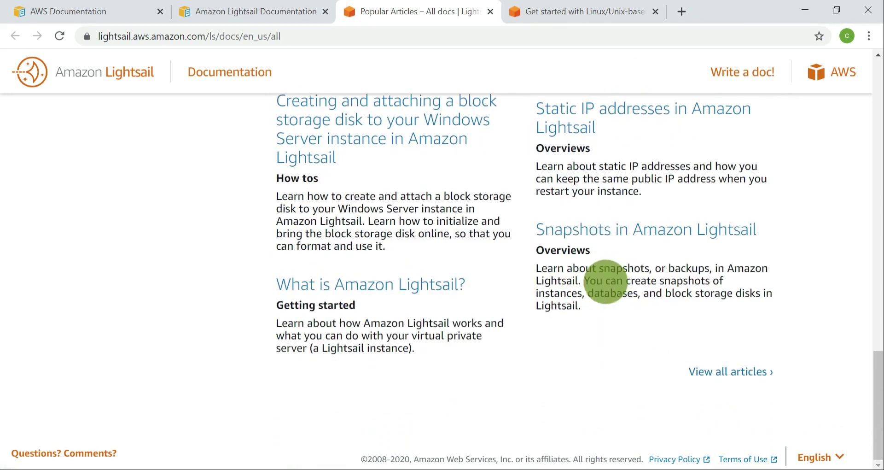
{"action": "scroll", "coordinate": [588, 262], "scroll_direction": "up", "scroll_amount": 7}
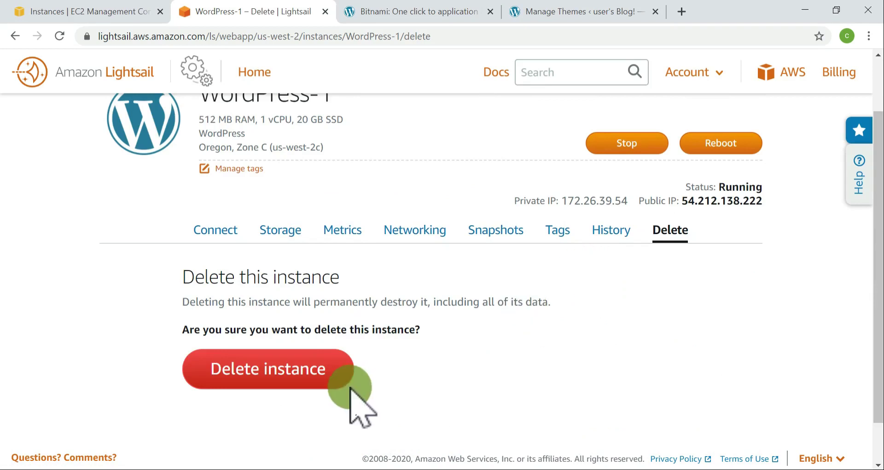
Delete the WordPress-1 Lightsail instance and view the instances home page
{"action": "left_click", "coordinate": [302, 366]}
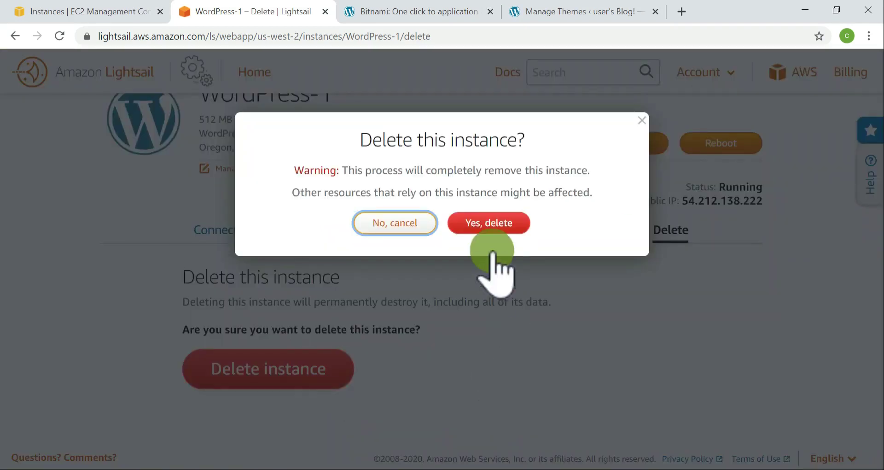
{"action": "left_click", "coordinate": [491, 224]}
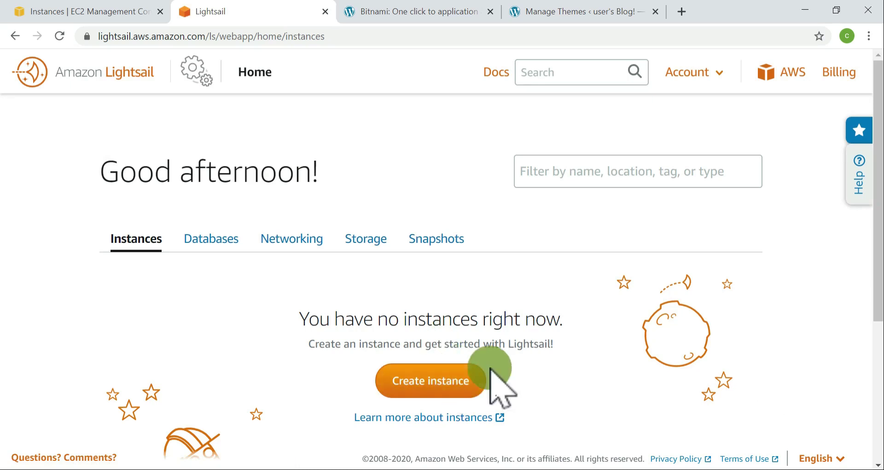
{"action": "scroll", "coordinate": [424, 297], "scroll_direction": "down", "scroll_amount": 3}
Close the inactive PuTTY session and the disconnected WordPress-1 browser terminal window
{"action": "left_click", "coordinate": [505, 469]}
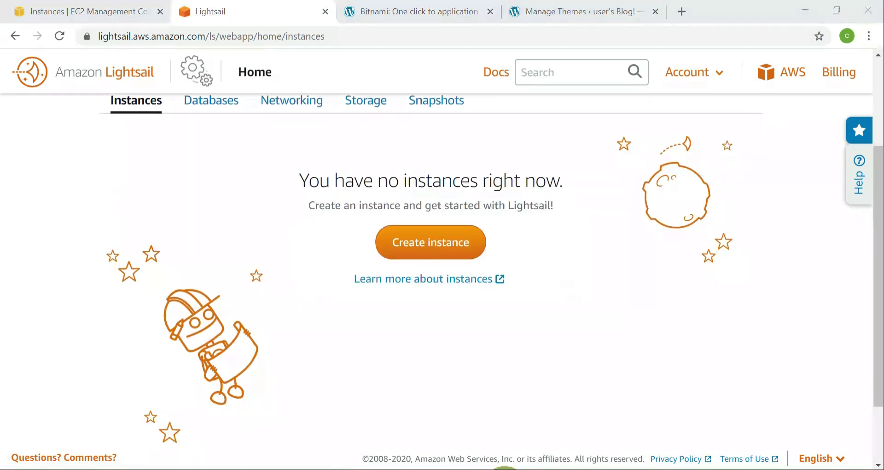
{"action": "left_click", "coordinate": [528, 293]}
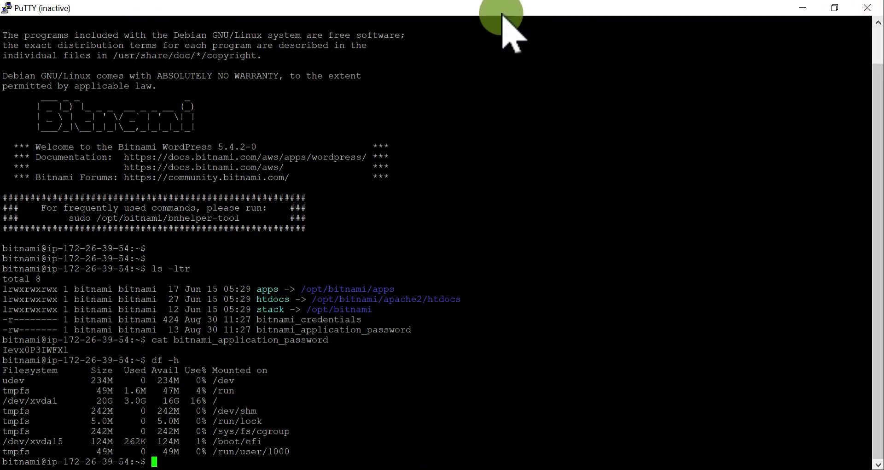
{"action": "left_click", "coordinate": [870, 7]}
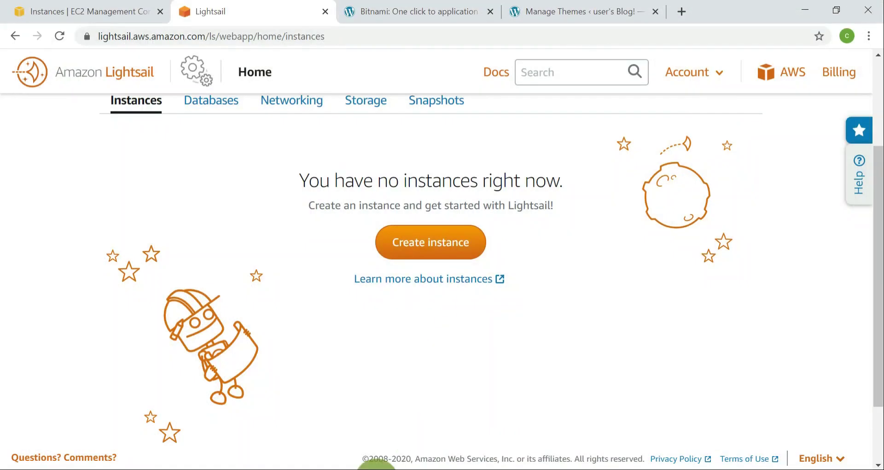
{"action": "mouse_move", "coordinate": [376, 466]}
{"action": "left_click", "coordinate": [632, 417]}
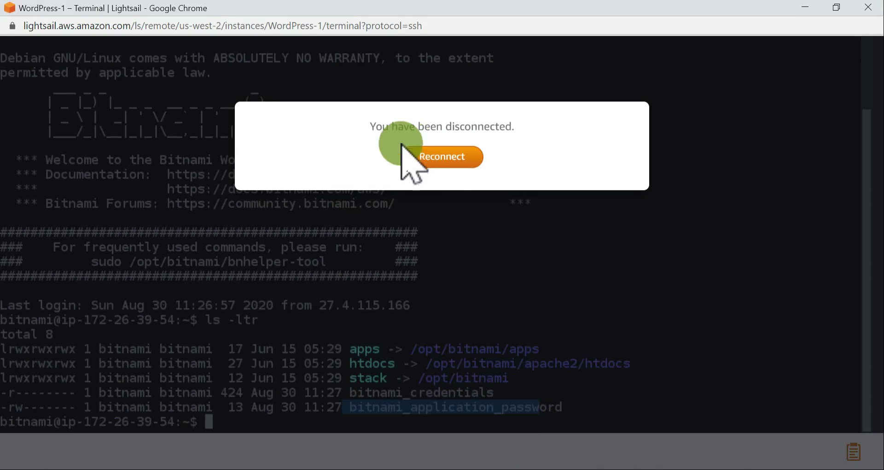
{"action": "left_click", "coordinate": [442, 155]}
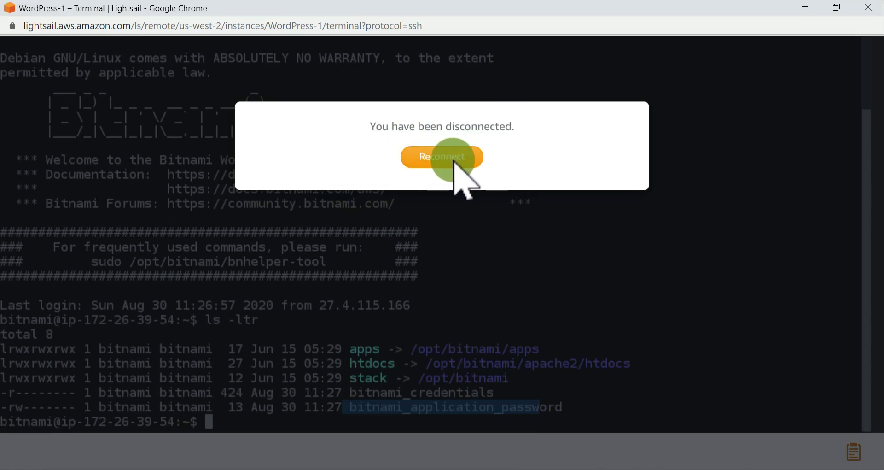
{"action": "left_click", "coordinate": [869, 7]}
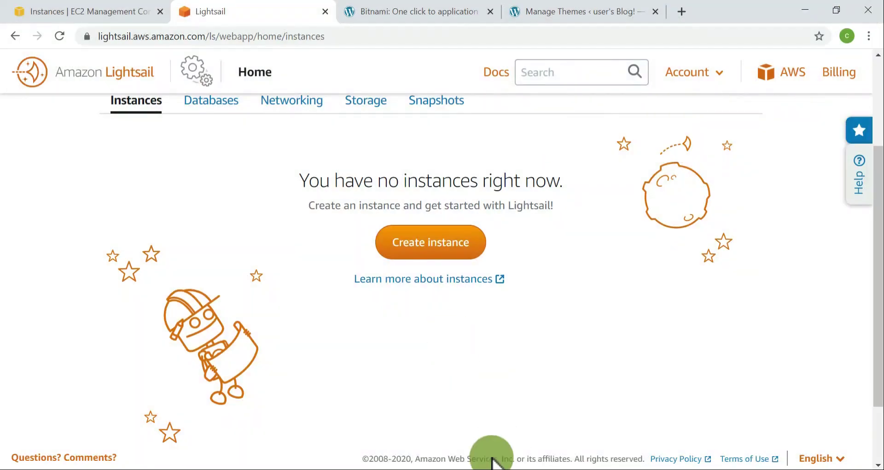
Return to the documentation window and close all Lightsail documentation pages, keeping only the AWS Documentation index
{"action": "mouse_move", "coordinate": [351, 465]}
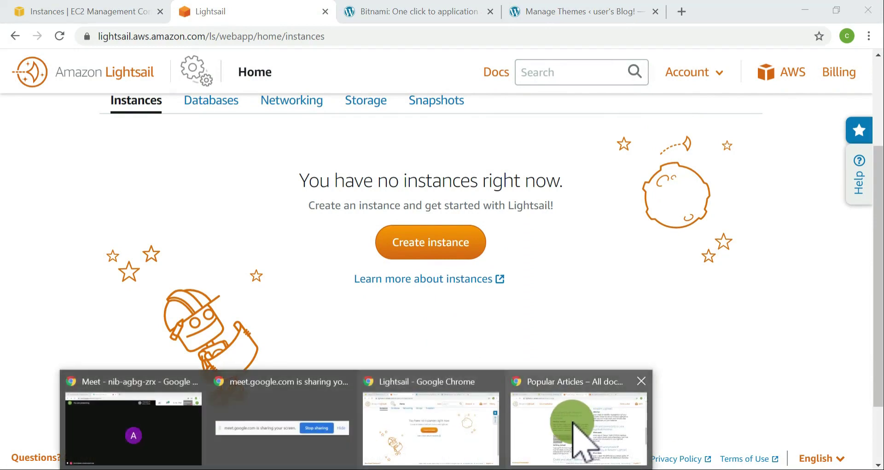
{"action": "left_click", "coordinate": [578, 442]}
{"action": "scroll", "coordinate": [493, 355], "scroll_direction": "down", "scroll_amount": 4}
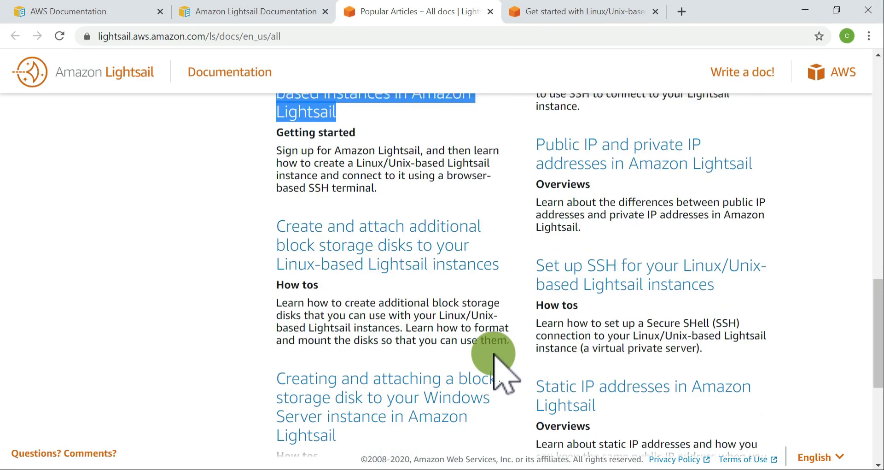
{"action": "scroll", "coordinate": [497, 361], "scroll_direction": "up", "scroll_amount": 5}
{"action": "scroll", "coordinate": [494, 354], "scroll_direction": "up", "scroll_amount": 10}
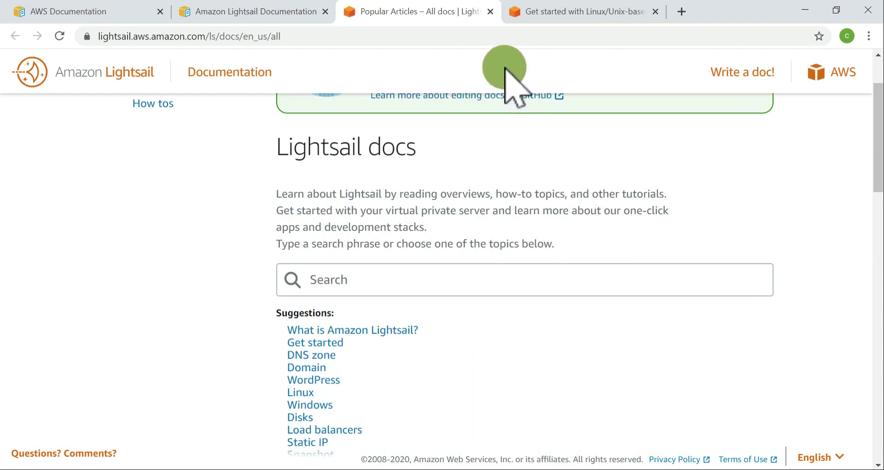
{"action": "left_click", "coordinate": [490, 11]}
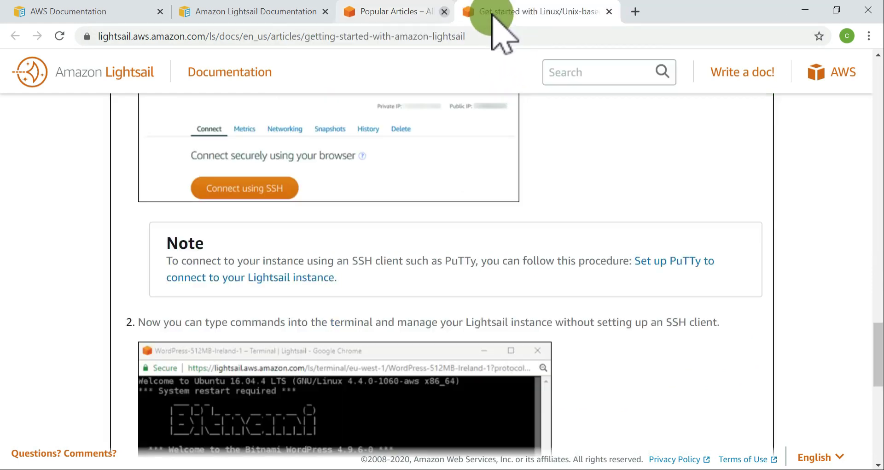
{"action": "left_click", "coordinate": [491, 12]}
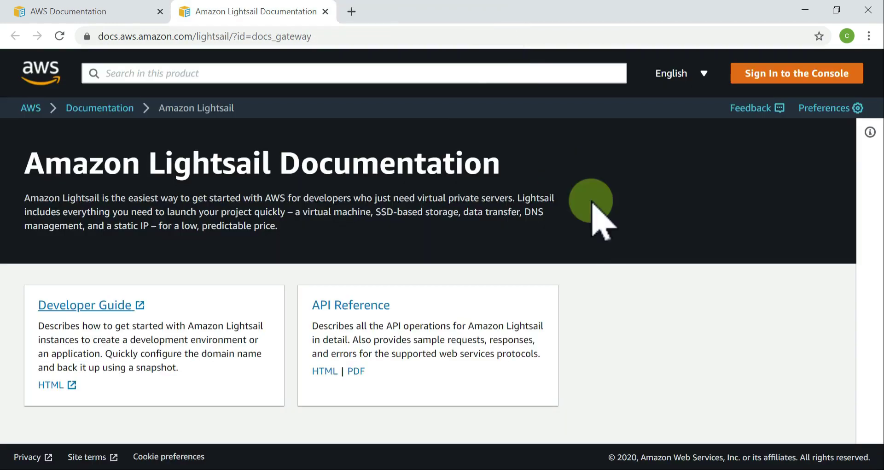
{"action": "left_click", "coordinate": [326, 11]}
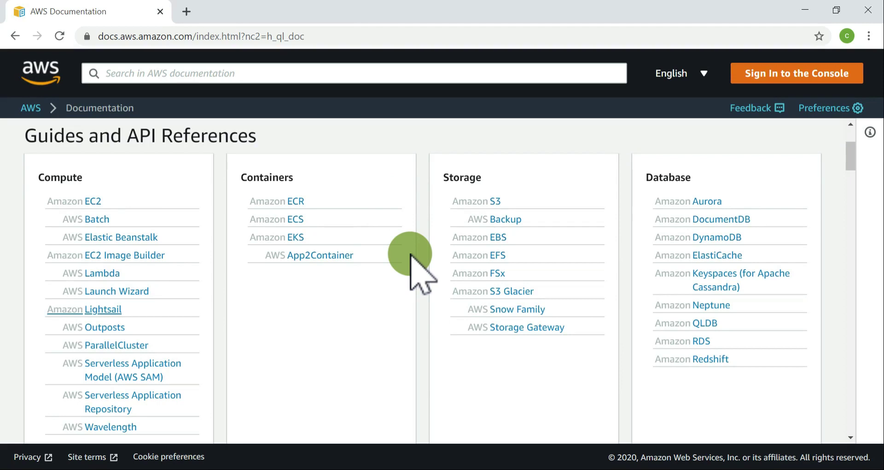
Open the Amazon ECS documentation from the Containers group in a new tab and view its available guides
{"action": "left_click", "coordinate": [290, 202], "text": "ctrl"}
{"action": "left_click", "coordinate": [251, 9]}
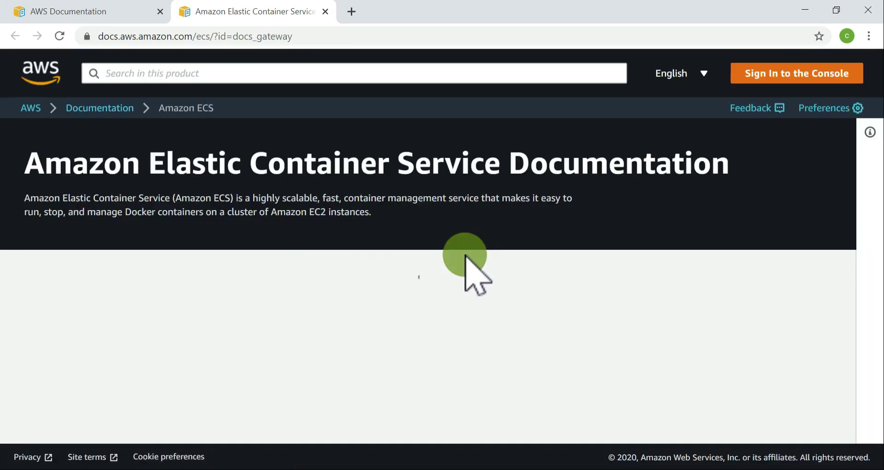
{"action": "scroll", "coordinate": [465, 254], "scroll_direction": "down", "scroll_amount": 2}
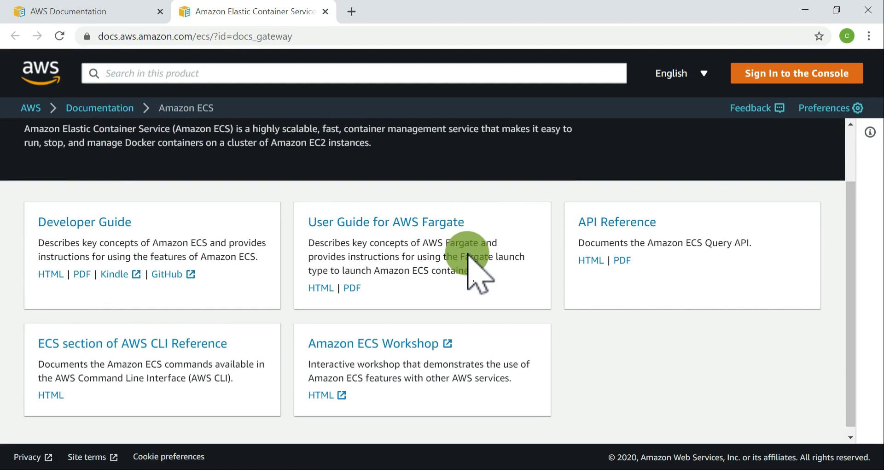
Open the Amazon ECS Developer Guide in a new tab and read its introduction, checking back on the index's Containers services
{"action": "left_click", "coordinate": [87, 222], "text": "ctrl"}
{"action": "left_click", "coordinate": [385, 12]}
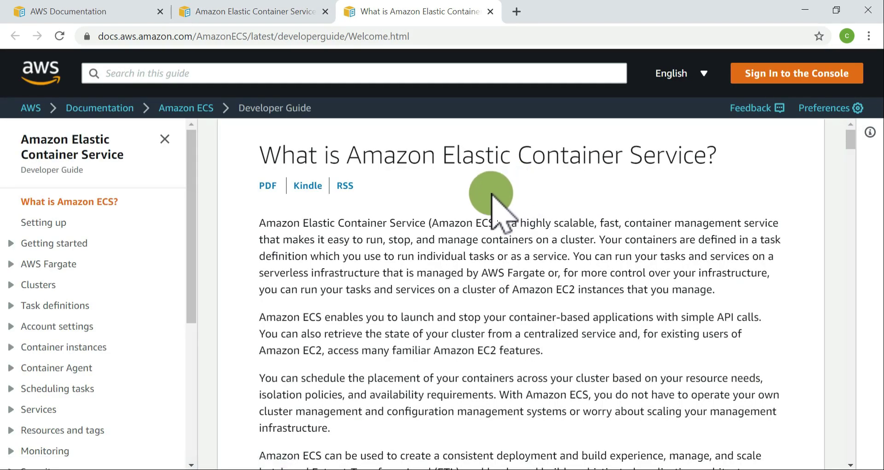
{"action": "left_click", "coordinate": [53, 11]}
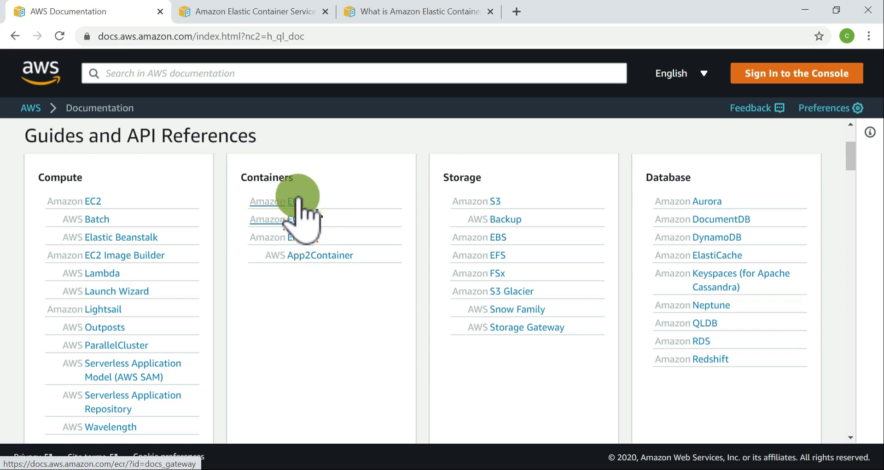
{"action": "left_click", "coordinate": [433, 13]}
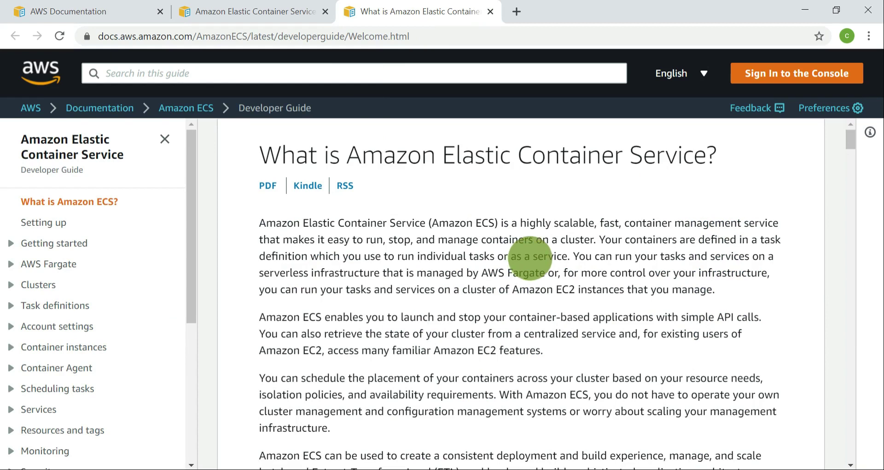
{"action": "scroll", "coordinate": [530, 256], "scroll_direction": "down", "scroll_amount": 2}
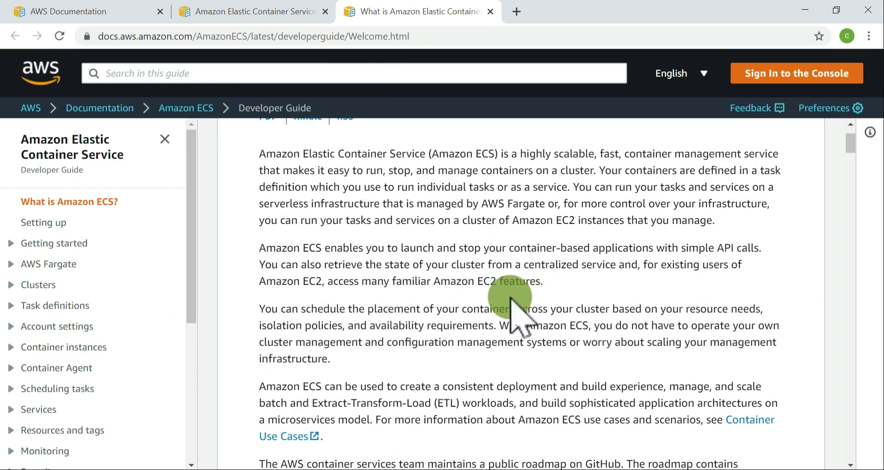
{"action": "scroll", "coordinate": [534, 259], "scroll_direction": "up", "scroll_amount": 2}
Open Google in a new tab and search for "linux container architecture"
{"action": "left_click", "coordinate": [515, 12]}
{"action": "type", "text": "g"}
{"action": "left_click", "coordinate": [180, 66]}
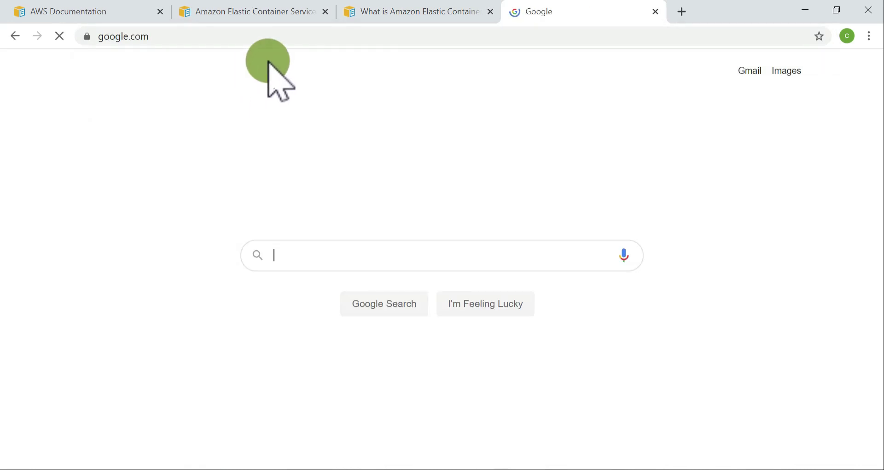
{"action": "type", "text": "linux con"}
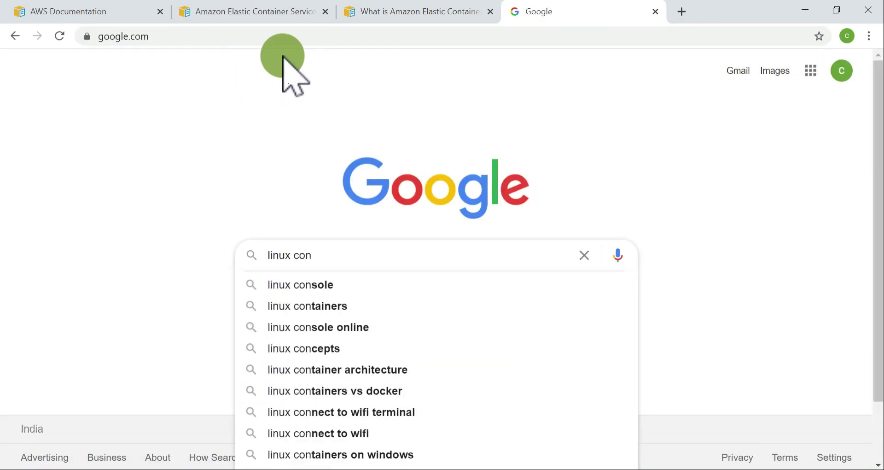
{"action": "type", "text": "te"}
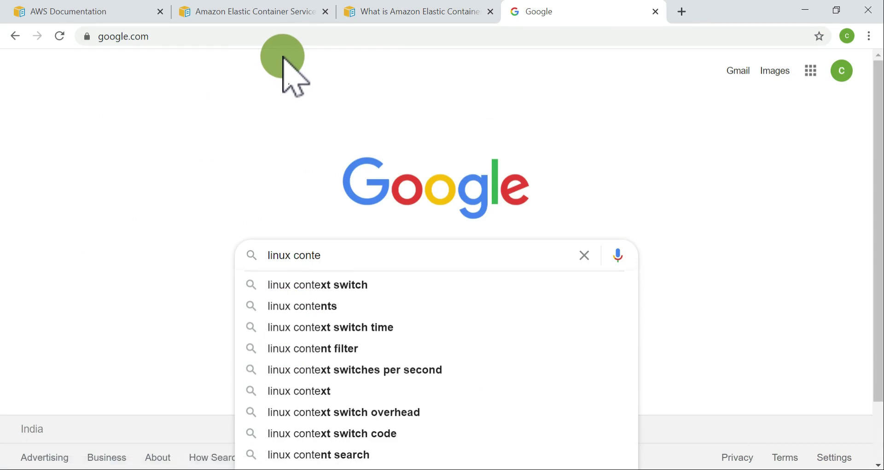
{"action": "key", "text": "BackSpace"}
{"action": "key", "text": "Down"}
{"action": "key", "text": "Down"}
{"action": "key", "text": "Return"}
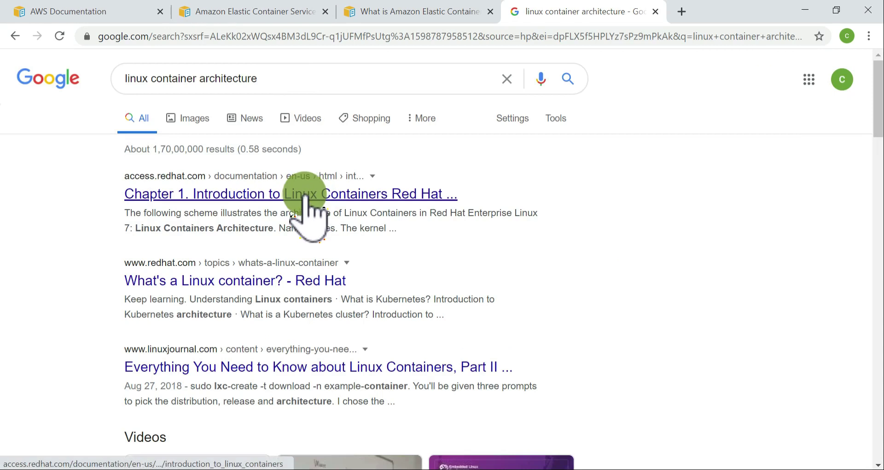
Open the Red Hat Introduction to Linux Containers chapter and the Linux Journal article from the search results in new tabs
{"action": "left_click", "coordinate": [304, 196], "text": "ctrl"}
{"action": "left_click", "coordinate": [264, 366], "text": "ctrl"}
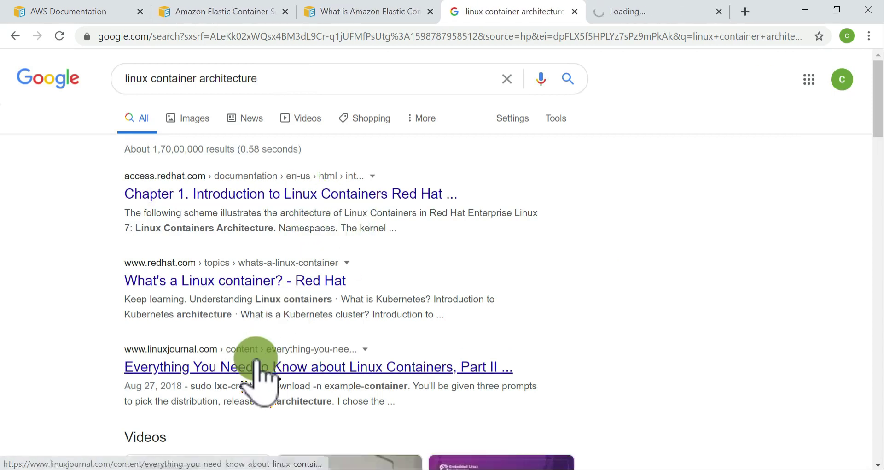
{"action": "scroll", "coordinate": [520, 290], "scroll_direction": "down", "scroll_amount": 10}
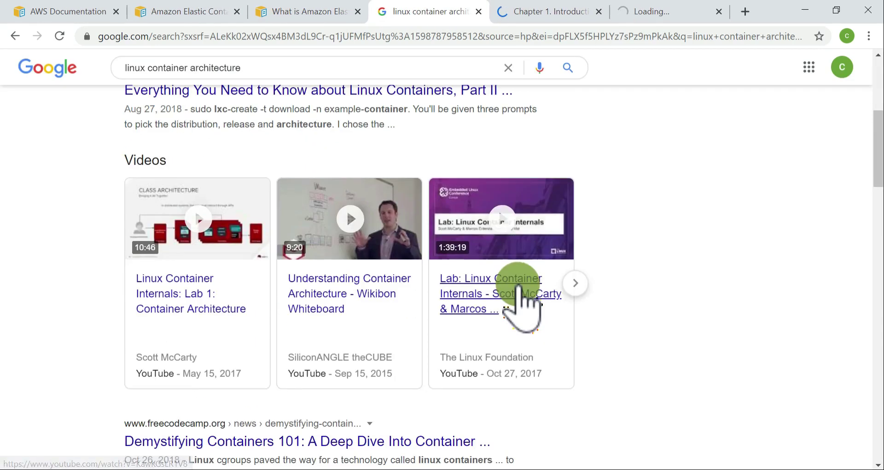
{"action": "scroll", "coordinate": [521, 288], "scroll_direction": "up", "scroll_amount": 10}
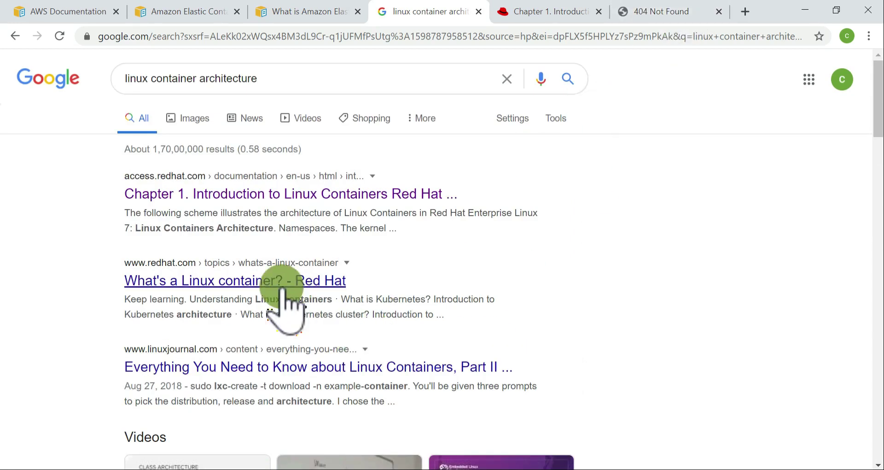
{"action": "left_click", "coordinate": [241, 368], "text": "ctrl"}
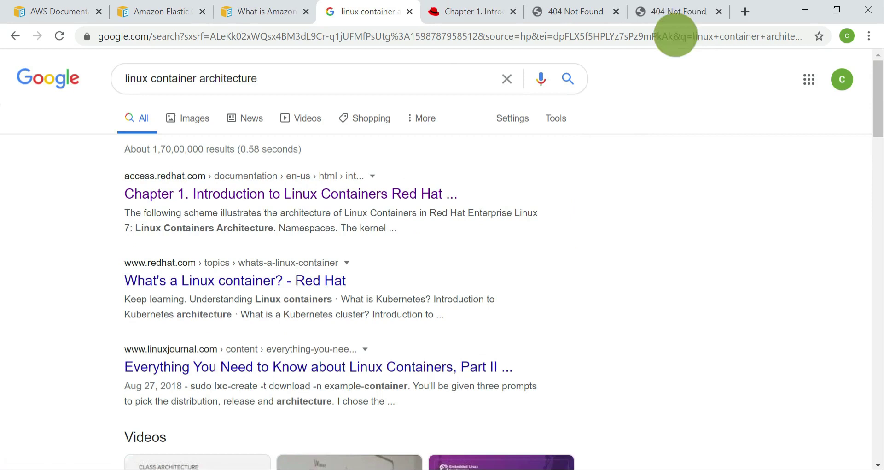
Close both Linux Journal article tabs, leaving the Red Hat chapter on Linux Containers open
{"action": "left_click", "coordinate": [702, 11]}
{"action": "left_click", "coordinate": [719, 11]}
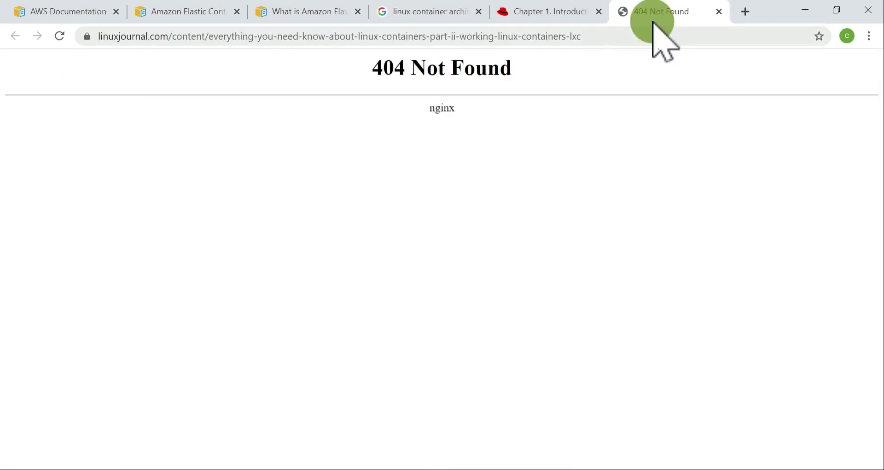
{"action": "left_click", "coordinate": [719, 11]}
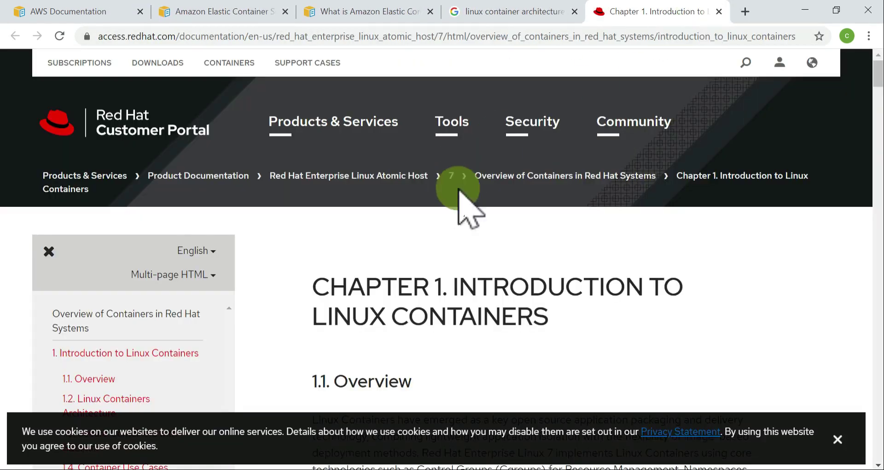
Examine the Linux Containers architecture diagram in the Red Hat chapter, down to the start of the Namespaces section
{"action": "scroll", "coordinate": [568, 244], "scroll_direction": "down", "scroll_amount": 15}
{"action": "scroll", "coordinate": [588, 250], "scroll_direction": "down", "scroll_amount": 7}
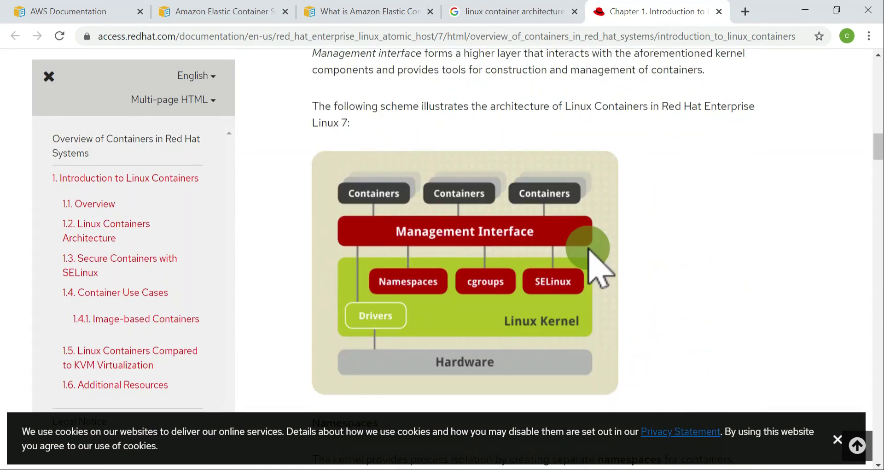
{"action": "scroll", "coordinate": [590, 248], "scroll_direction": "down", "scroll_amount": 2}
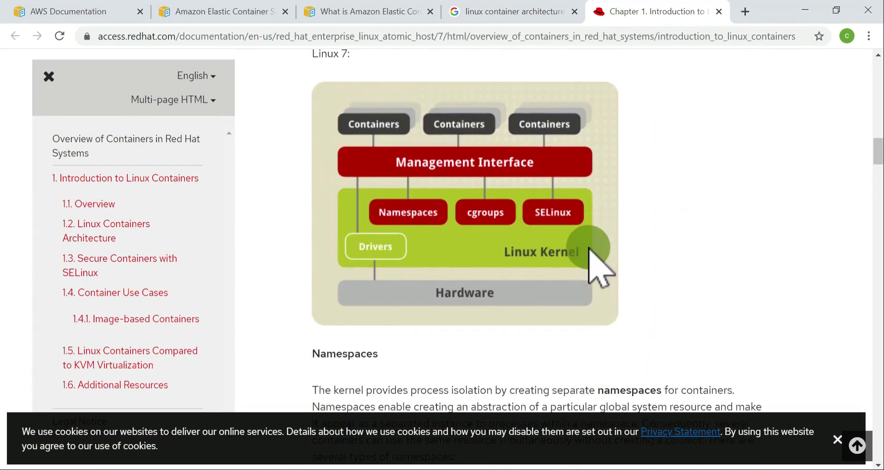
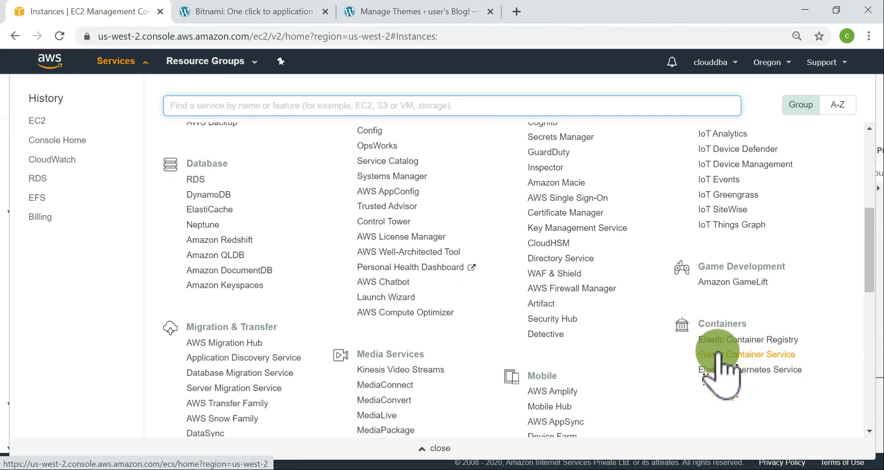
Open the Elastic Container Service console in a new tab and close the WordPress themes and Bitnami pages
{"action": "left_click", "coordinate": [727, 354], "text": "ctrl"}
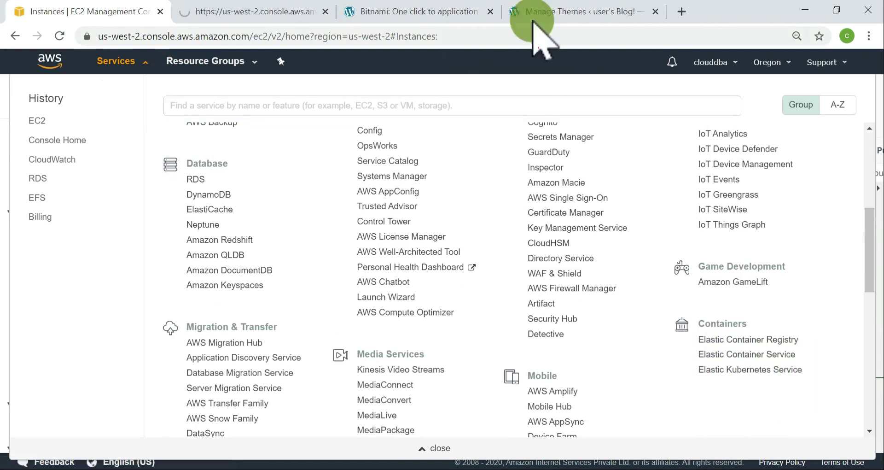
{"action": "left_click", "coordinate": [533, 18]}
{"action": "left_click", "coordinate": [656, 11]}
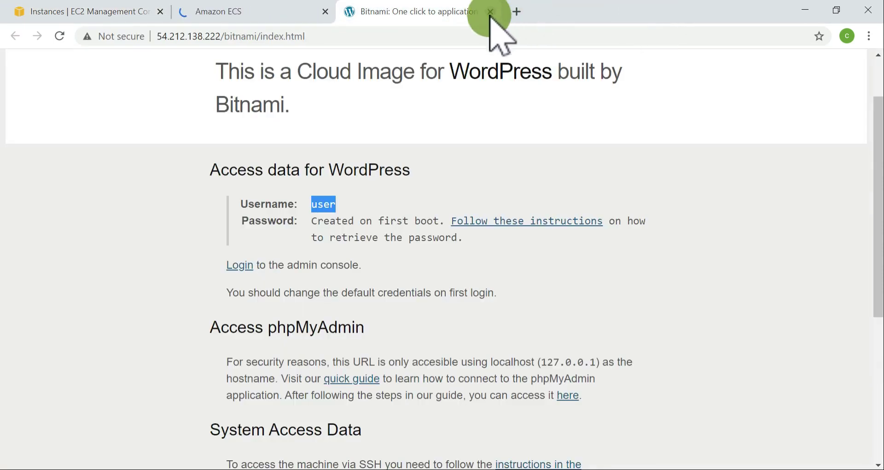
{"action": "left_click", "coordinate": [490, 12]}
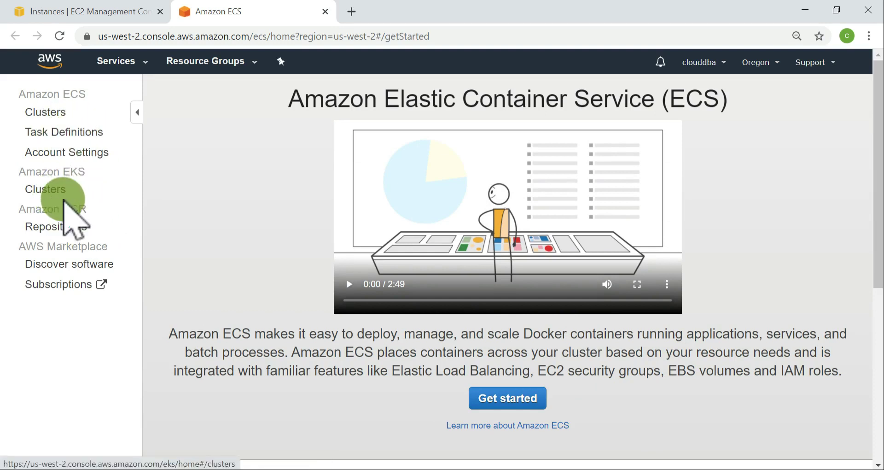
Switch to the Chrome window holding the AWS documentation and show the Amazon ECS Developer Guide page
{"action": "key", "text": "alt+Tab"}
{"action": "key", "text": "alt+Tab"}
{"action": "key", "text": "alt+Tab"}
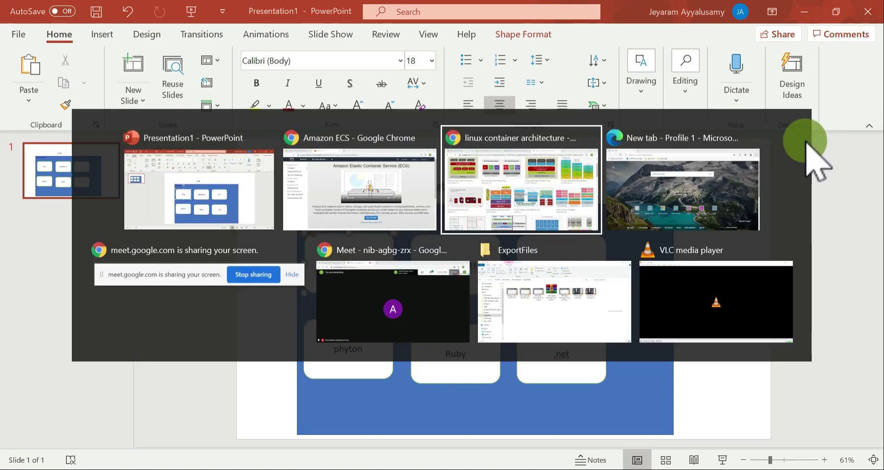
{"action": "key", "text": "alt+Tab"}
{"action": "key", "text": "alt+Tab"}
{"action": "key", "text": "alt+Tab"}
{"action": "key", "text": "alt+Tab"}
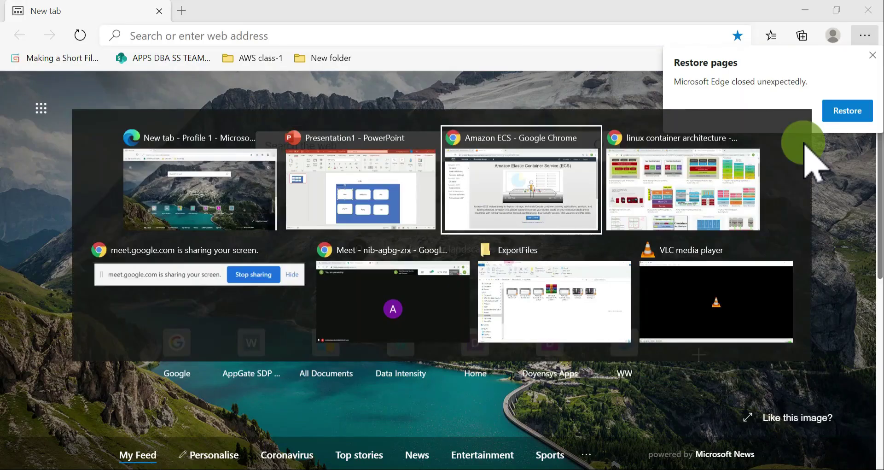
{"action": "left_click", "coordinate": [458, 9]}
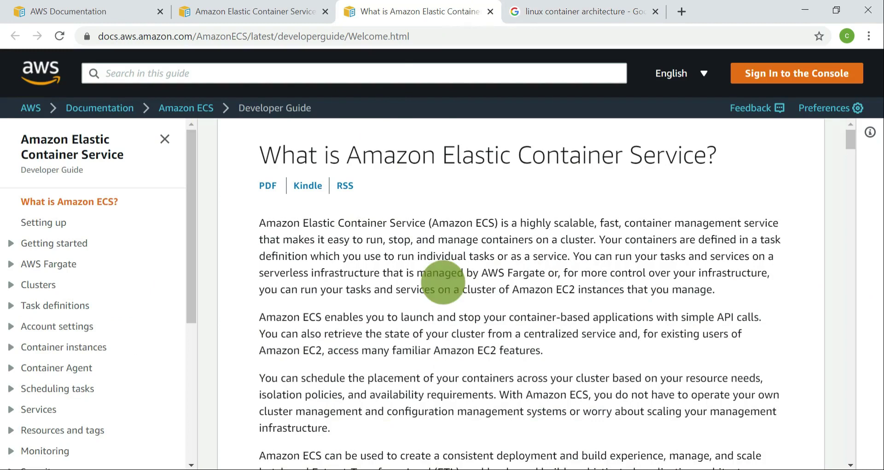
Open the guide's Setting up topic and read the instructions for signing up and creating an IAM user
{"action": "left_click", "coordinate": [55, 223]}
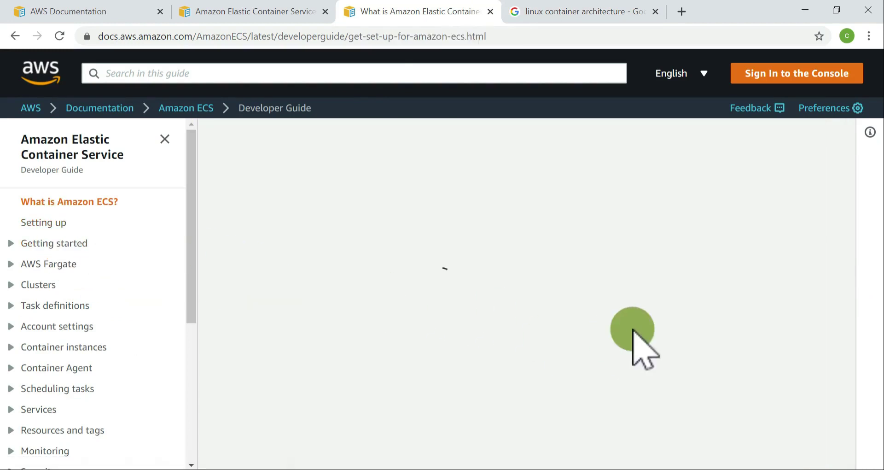
{"action": "scroll", "coordinate": [649, 269], "scroll_direction": "down", "scroll_amount": 10}
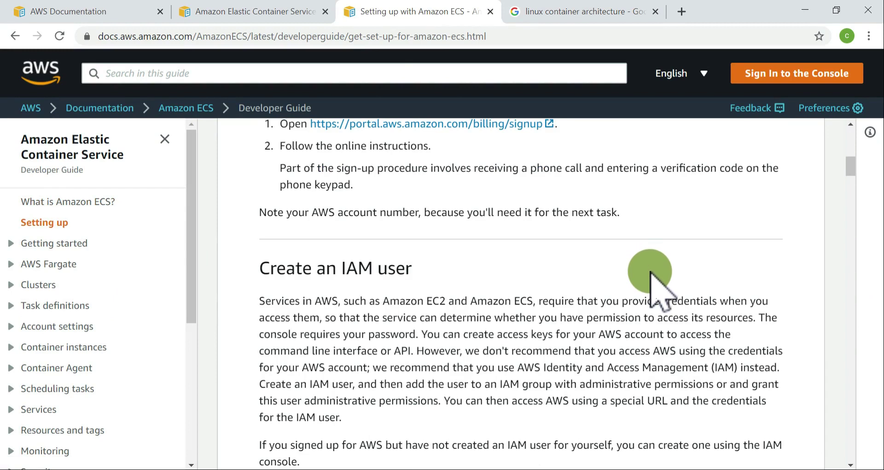
{"action": "scroll", "coordinate": [658, 262], "scroll_direction": "down", "scroll_amount": 3}
{"action": "scroll", "coordinate": [433, 292], "scroll_direction": "down", "scroll_amount": 5}
{"action": "scroll", "coordinate": [440, 288], "scroll_direction": "down", "scroll_amount": 7}
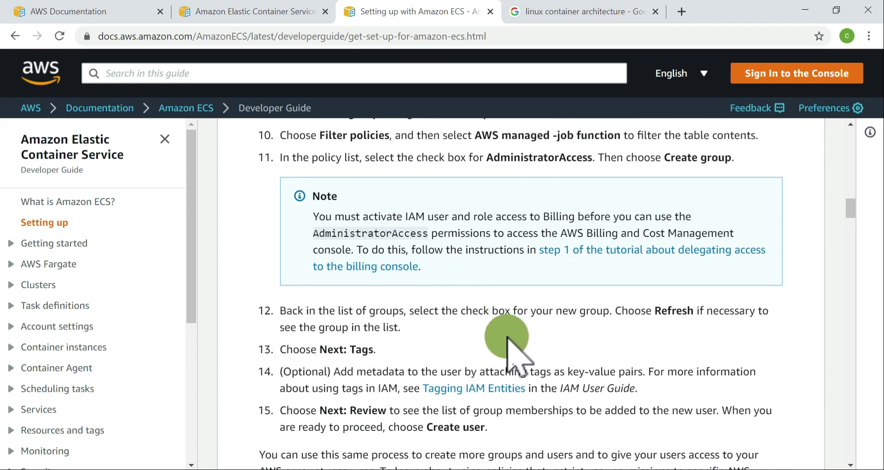
{"action": "scroll", "coordinate": [506, 343], "scroll_direction": "down", "scroll_amount": 6}
{"action": "scroll", "coordinate": [520, 295], "scroll_direction": "down", "scroll_amount": 8}
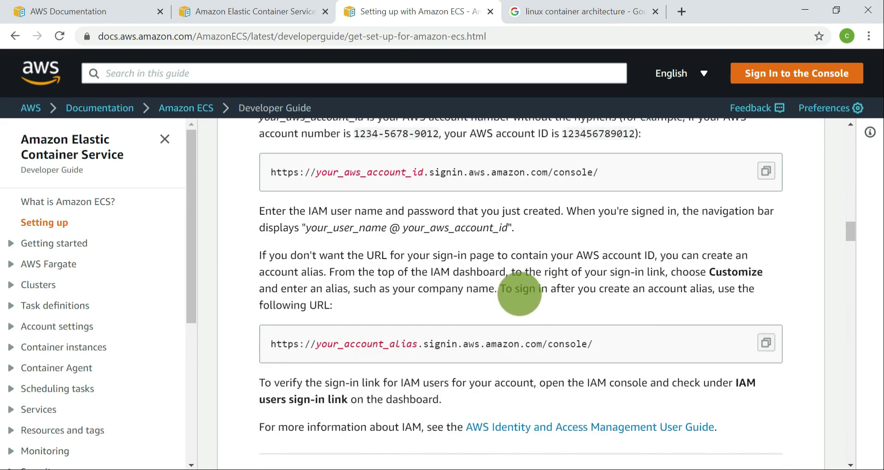
Read the key pair, nondefault VPC, security group and AWS CLI sections of the Setting up topic
{"action": "left_click_drag", "start_coordinate": [267, 145], "coordinate": [391, 170]}
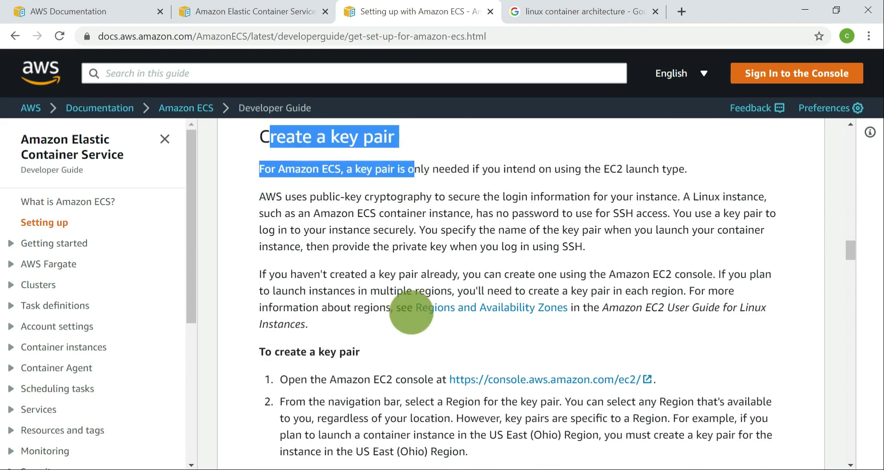
{"action": "scroll", "coordinate": [415, 303], "scroll_direction": "down", "scroll_amount": 15}
{"action": "scroll", "coordinate": [420, 302], "scroll_direction": "down", "scroll_amount": 10}
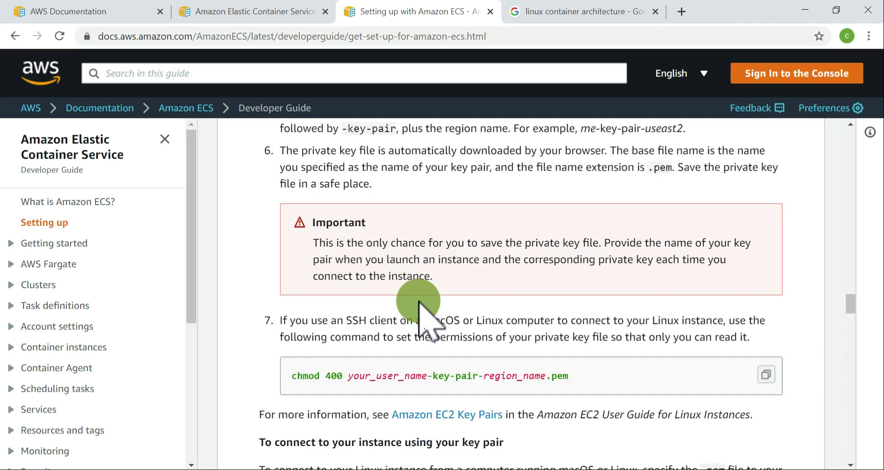
{"action": "scroll", "coordinate": [426, 304], "scroll_direction": "down", "scroll_amount": 6}
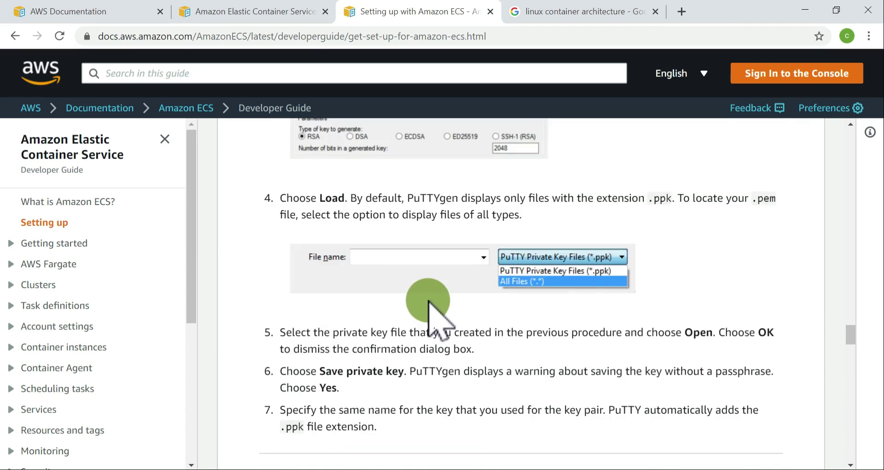
{"action": "scroll", "coordinate": [431, 300], "scroll_direction": "down", "scroll_amount": 10}
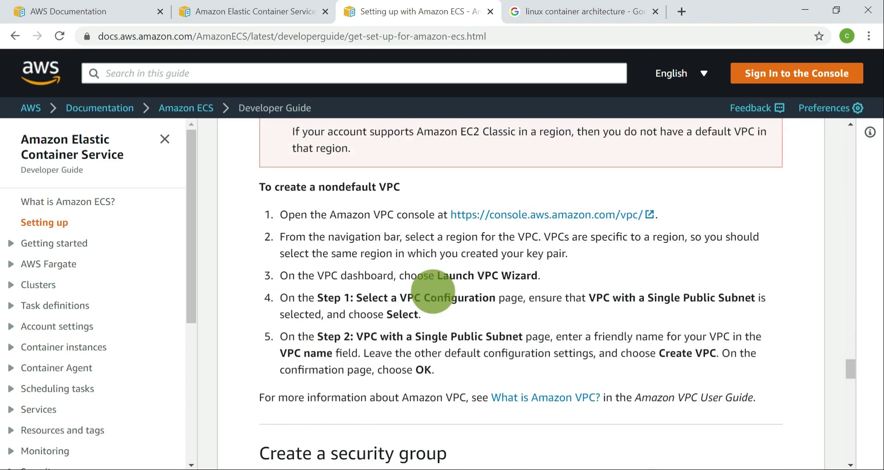
{"action": "scroll", "coordinate": [461, 168], "scroll_direction": "down", "scroll_amount": 5}
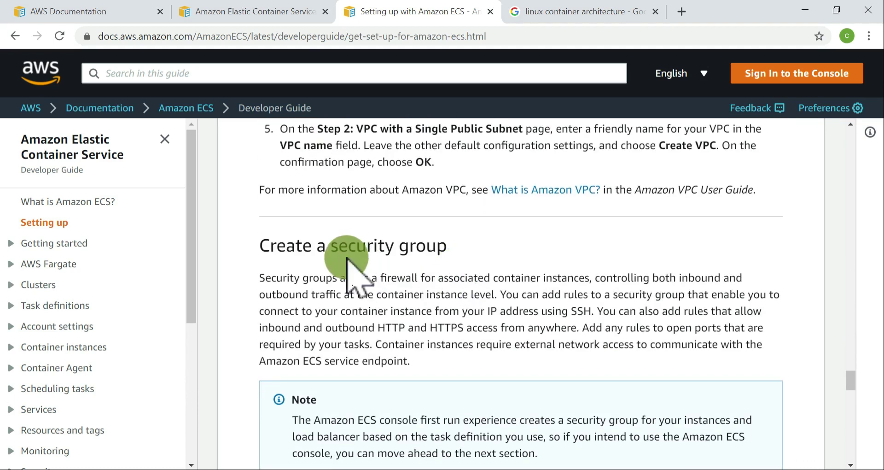
{"action": "scroll", "coordinate": [499, 290], "scroll_direction": "down", "scroll_amount": 14}
{"action": "scroll", "coordinate": [500, 293], "scroll_direction": "up", "scroll_amount": 5}
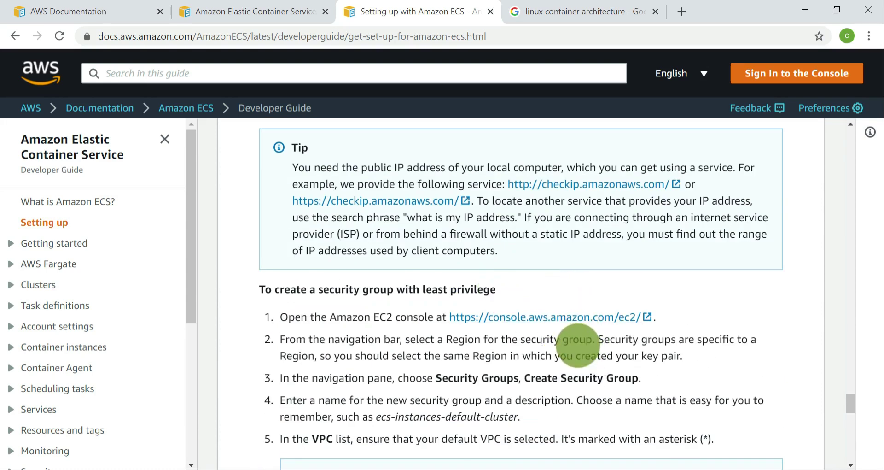
{"action": "scroll", "coordinate": [581, 351], "scroll_direction": "down", "scroll_amount": 15}
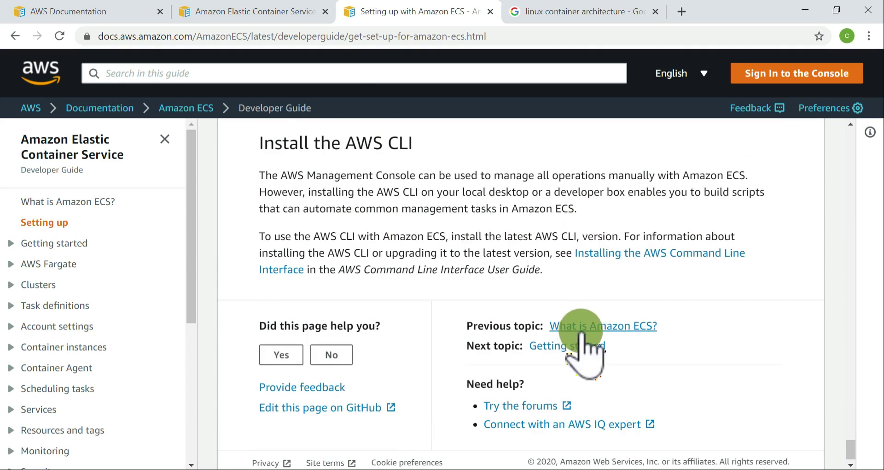
Review the Setting up topic again, checking the key pair creation steps and the IAM Administrator user steps
{"action": "scroll", "coordinate": [582, 350], "scroll_direction": "up", "scroll_amount": 14}
{"action": "scroll", "coordinate": [594, 327], "scroll_direction": "up", "scroll_amount": 20}
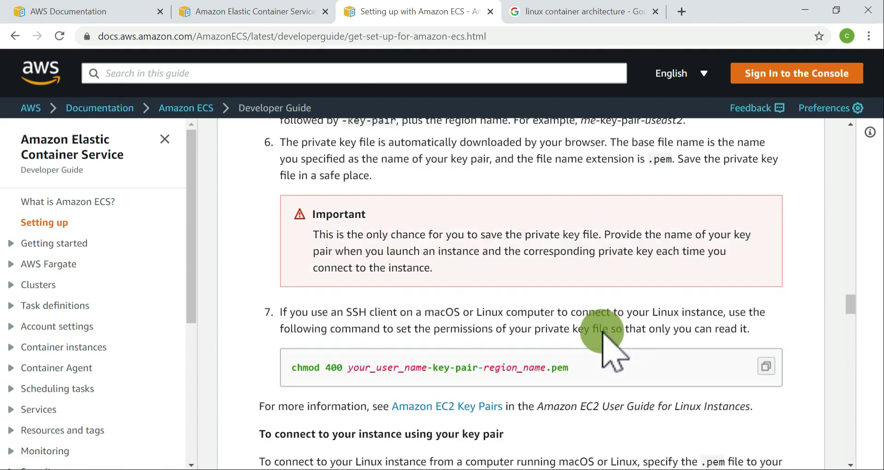
{"action": "scroll", "coordinate": [603, 331], "scroll_direction": "up", "scroll_amount": 2}
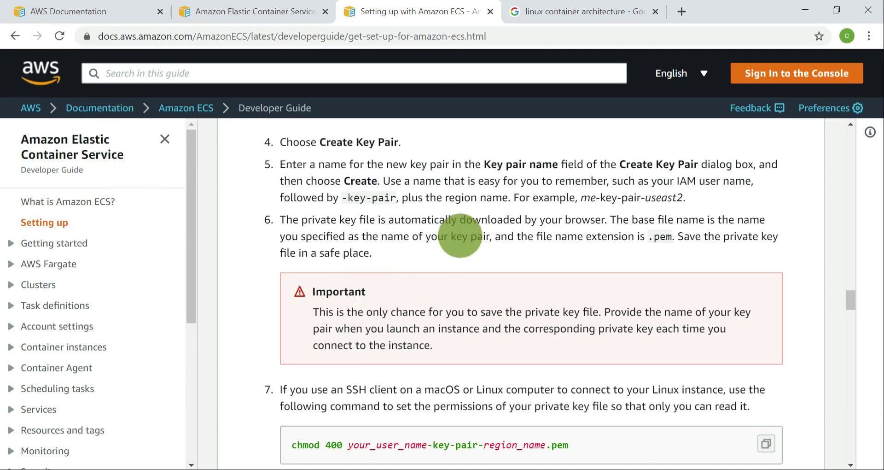
{"action": "scroll", "coordinate": [459, 234], "scroll_direction": "up", "scroll_amount": 10}
{"action": "scroll", "coordinate": [667, 351], "scroll_direction": "down", "scroll_amount": 15}
{"action": "scroll", "coordinate": [667, 328], "scroll_direction": "down", "scroll_amount": 8}
{"action": "scroll", "coordinate": [669, 324], "scroll_direction": "up", "scroll_amount": 16}
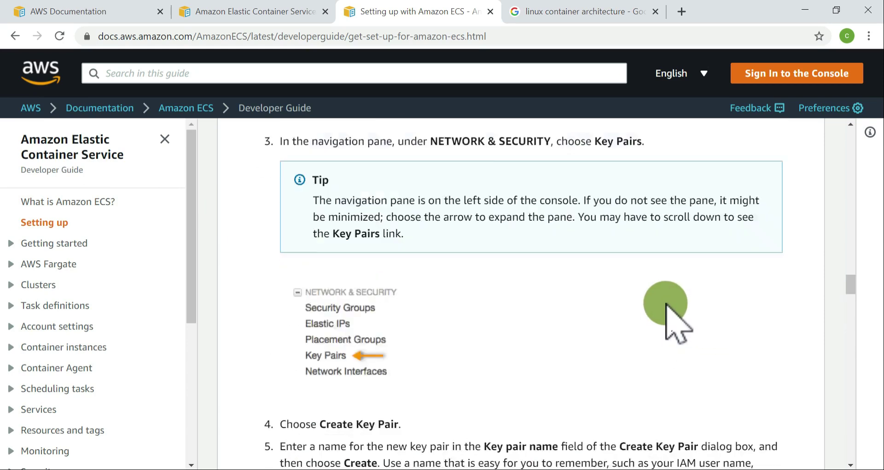
{"action": "scroll", "coordinate": [666, 305], "scroll_direction": "up", "scroll_amount": 20}
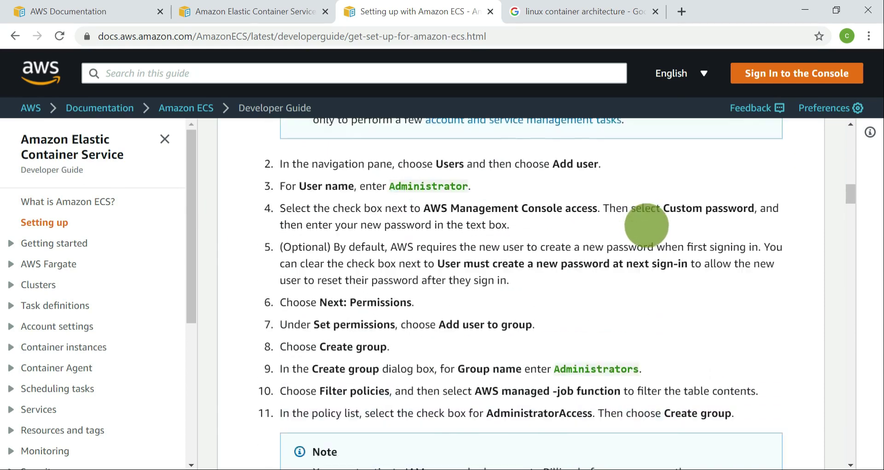
{"action": "scroll", "coordinate": [646, 225], "scroll_direction": "up", "scroll_amount": 1}
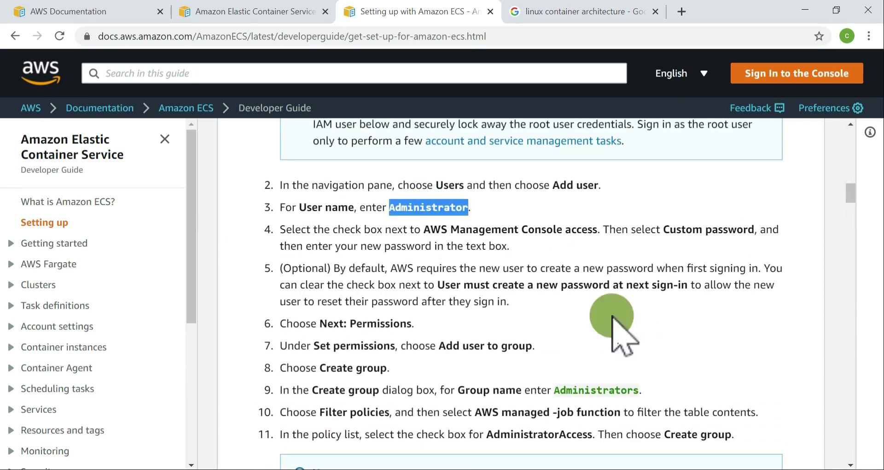
{"action": "scroll", "coordinate": [624, 325], "scroll_direction": "down", "scroll_amount": 15}
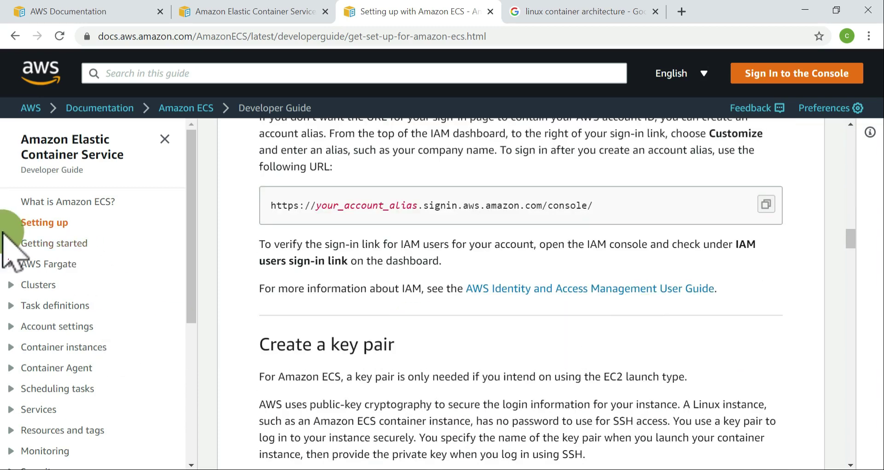
Open the Docker basics topic under Getting started and read the commands for installing and starting Docker on Amazon Linux
{"action": "left_click", "coordinate": [19, 245]}
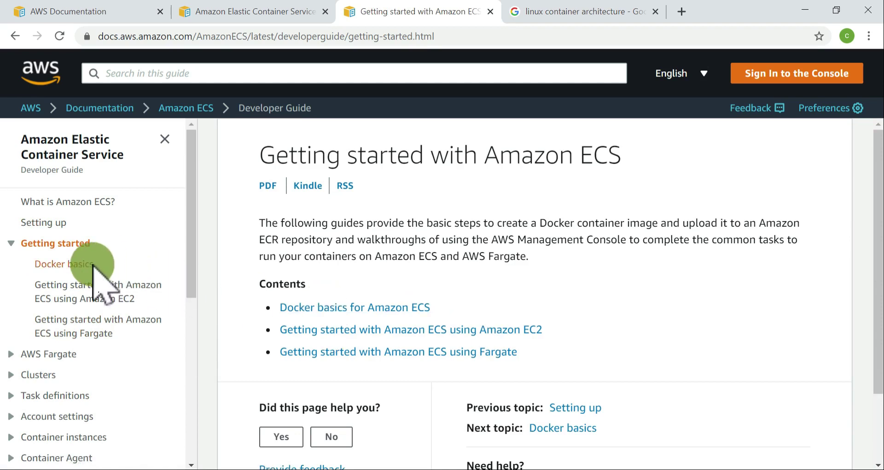
{"action": "left_click", "coordinate": [82, 264]}
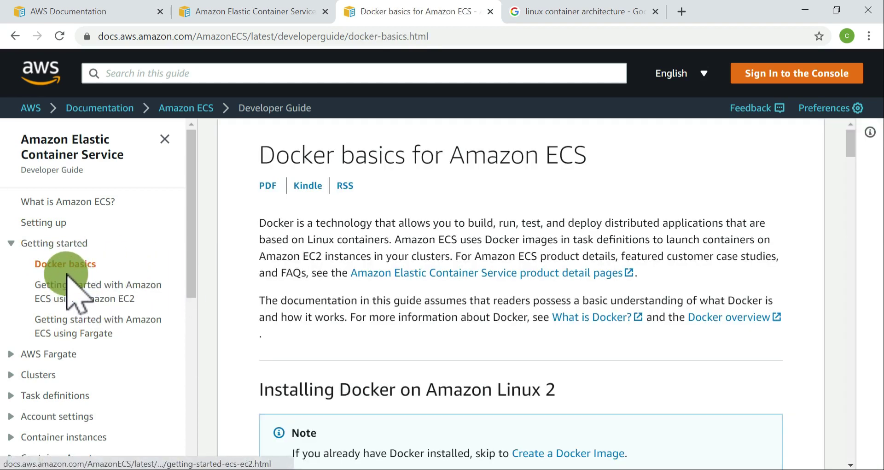
{"action": "scroll", "coordinate": [571, 296], "scroll_direction": "down", "scroll_amount": 10}
{"action": "scroll", "coordinate": [587, 297], "scroll_direction": "down", "scroll_amount": 3}
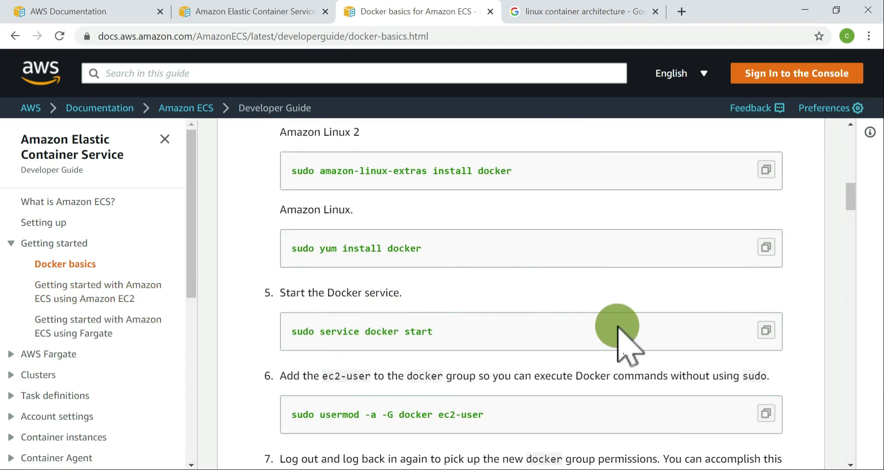
Review the steps for launching an Amazon Linux instance and updating its packages with sudo yum update -y
{"action": "scroll", "coordinate": [624, 318], "scroll_direction": "up", "scroll_amount": 5}
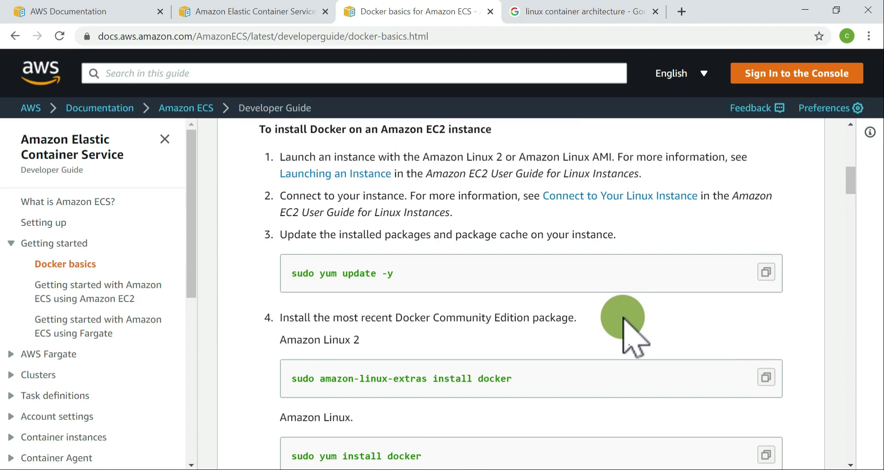
{"action": "double_click", "coordinate": [334, 276]}
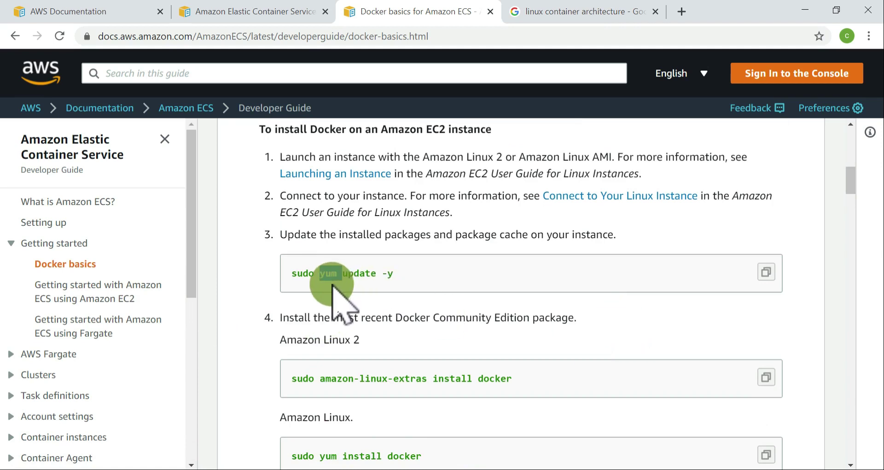
{"action": "left_click_drag", "start_coordinate": [304, 157], "coordinate": [485, 154]}
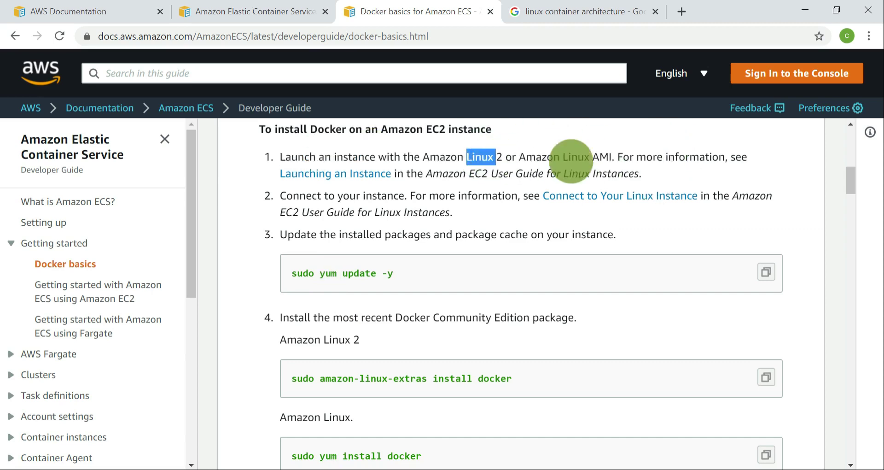
{"action": "left_click", "coordinate": [603, 158]}
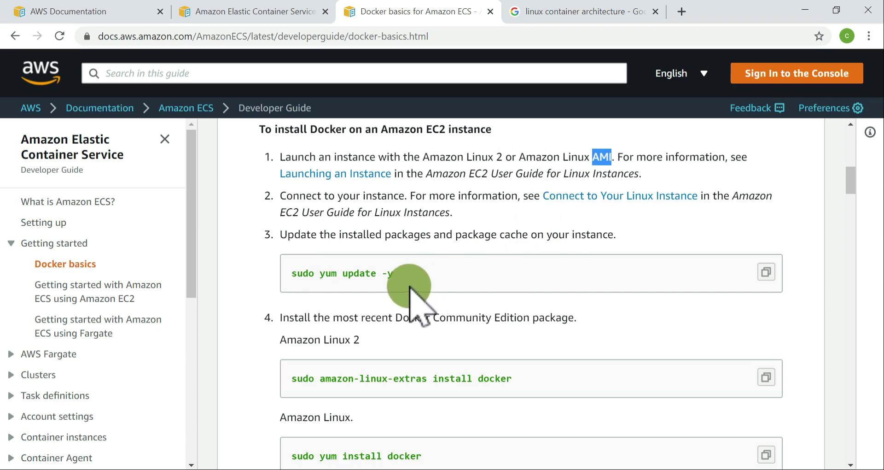
{"action": "left_click_drag", "start_coordinate": [388, 274], "coordinate": [290, 274]}
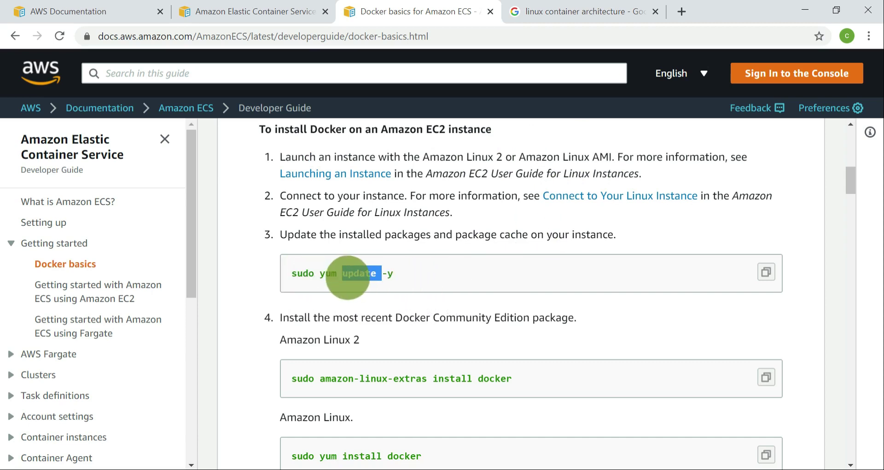
Compare the Docker install commands for Amazon Linux 2 and Amazon Linux, highlighting amazon-linux-extras and yum
{"action": "scroll", "coordinate": [428, 272], "scroll_direction": "down", "scroll_amount": 3}
{"action": "left_click_drag", "start_coordinate": [292, 240], "coordinate": [511, 239]}
{"action": "left_click", "coordinate": [306, 241]}
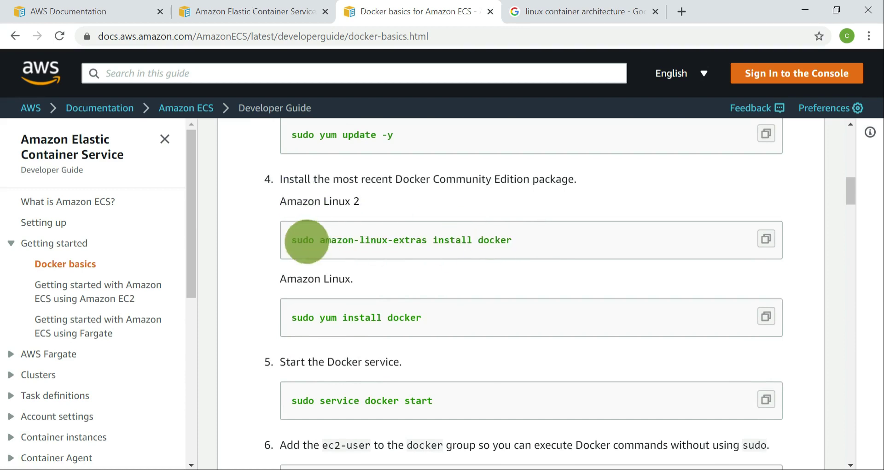
{"action": "left_click_drag", "start_coordinate": [319, 241], "coordinate": [392, 237]}
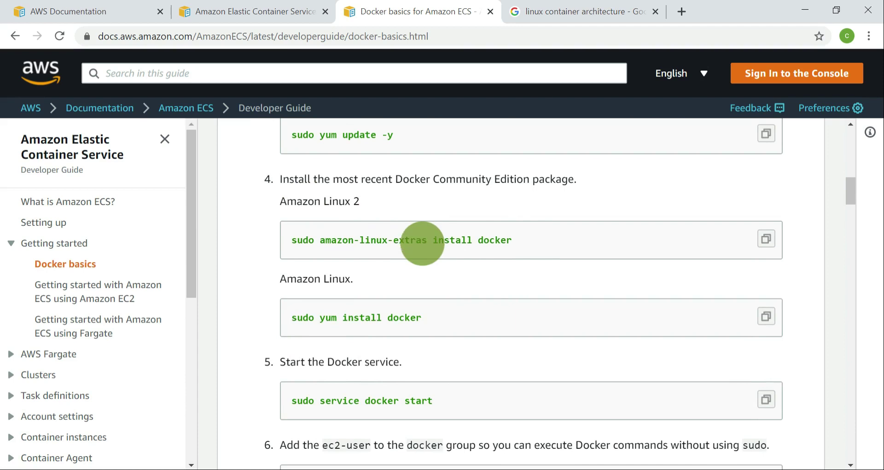
{"action": "left_click", "coordinate": [503, 238]}
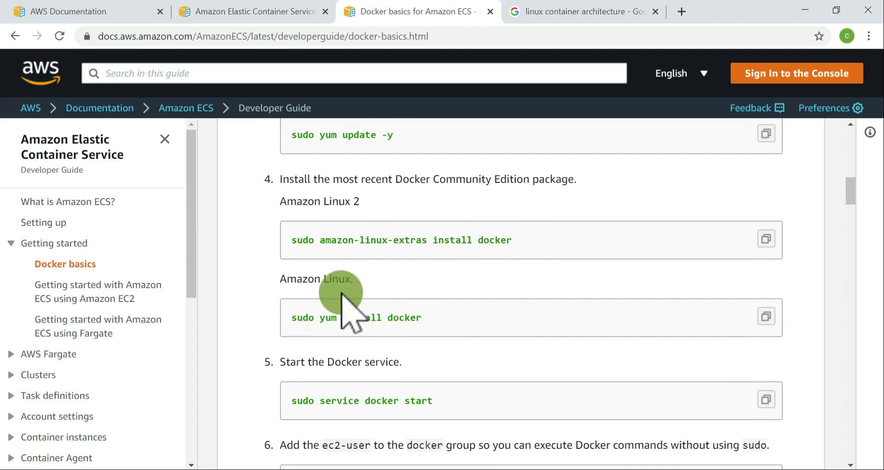
{"action": "left_click_drag", "start_coordinate": [294, 279], "coordinate": [387, 278]}
{"action": "left_click", "coordinate": [345, 321]}
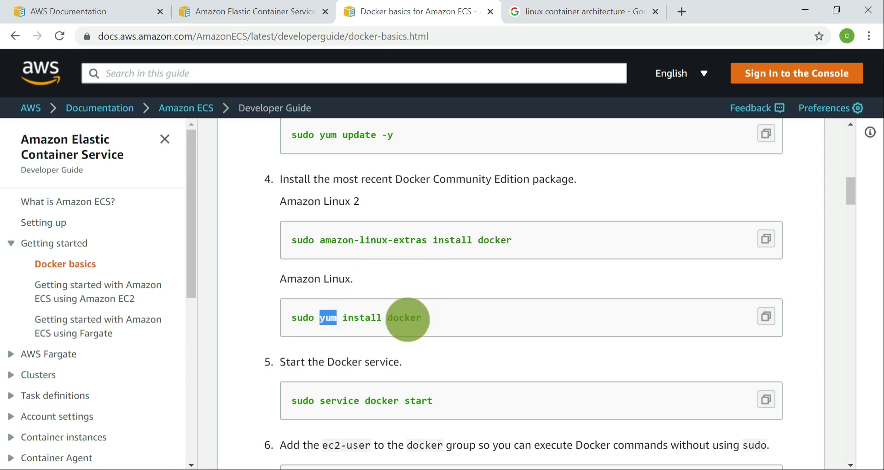
{"action": "left_click", "coordinate": [335, 317]}
{"action": "double_click", "coordinate": [328, 318]}
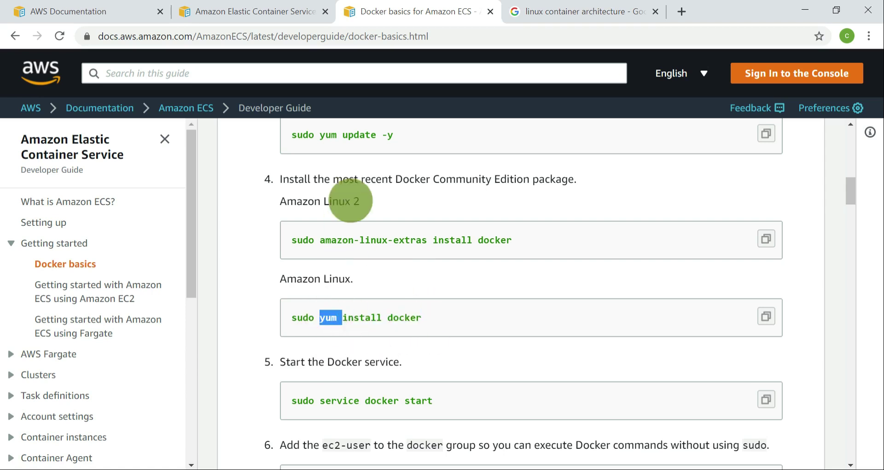
{"action": "left_click_drag", "start_coordinate": [341, 248], "coordinate": [420, 242]}
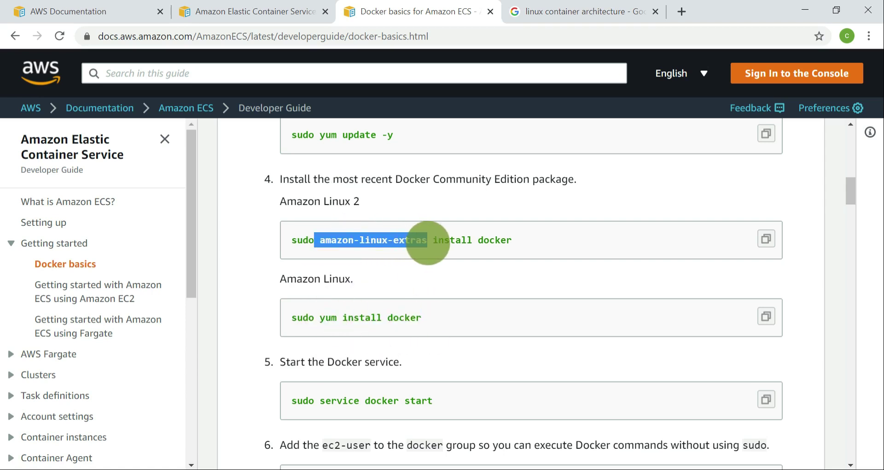
Read the commands for starting the Docker service and adding ec2-user to the docker group, noting where sudo is used
{"action": "scroll", "coordinate": [505, 291], "scroll_direction": "down", "scroll_amount": 3}
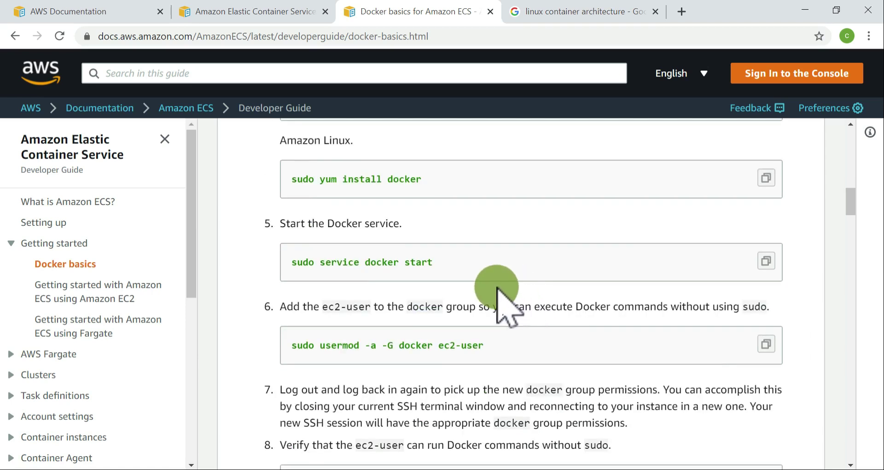
{"action": "left_click_drag", "start_coordinate": [297, 262], "coordinate": [466, 269]}
{"action": "left_click", "coordinate": [321, 345]}
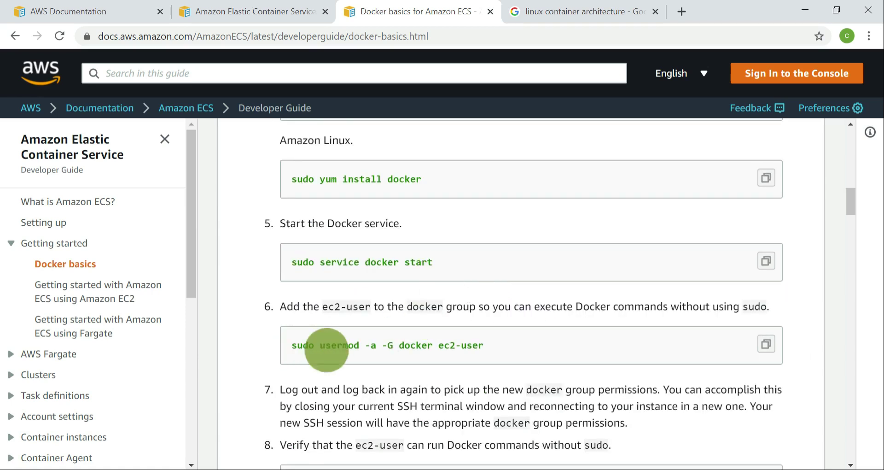
{"action": "double_click", "coordinate": [415, 344]}
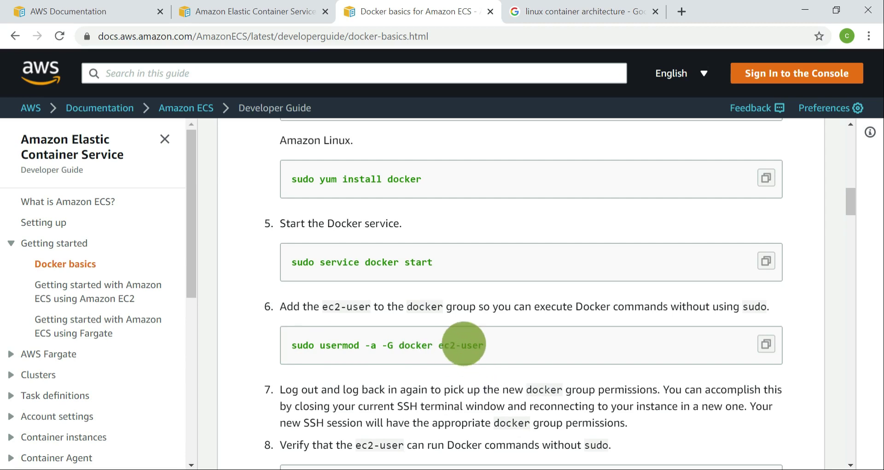
{"action": "triple_click", "coordinate": [464, 345]}
{"action": "left_click", "coordinate": [410, 348]}
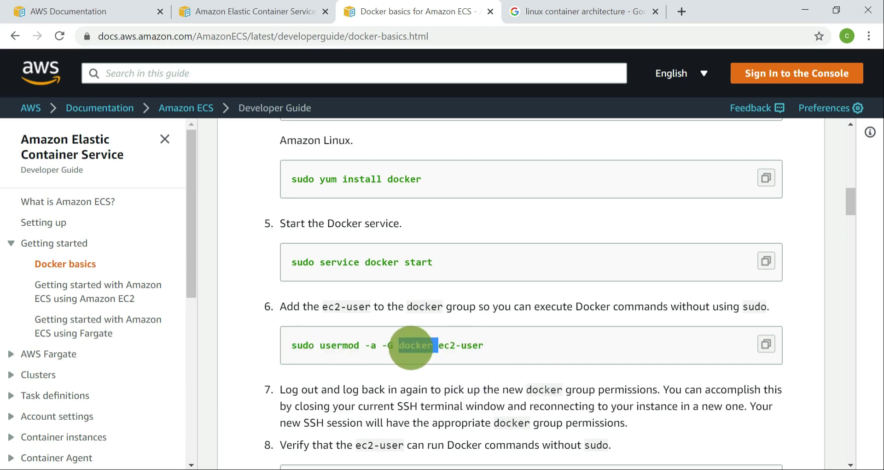
{"action": "scroll", "coordinate": [461, 343], "scroll_direction": "down", "scroll_amount": 3}
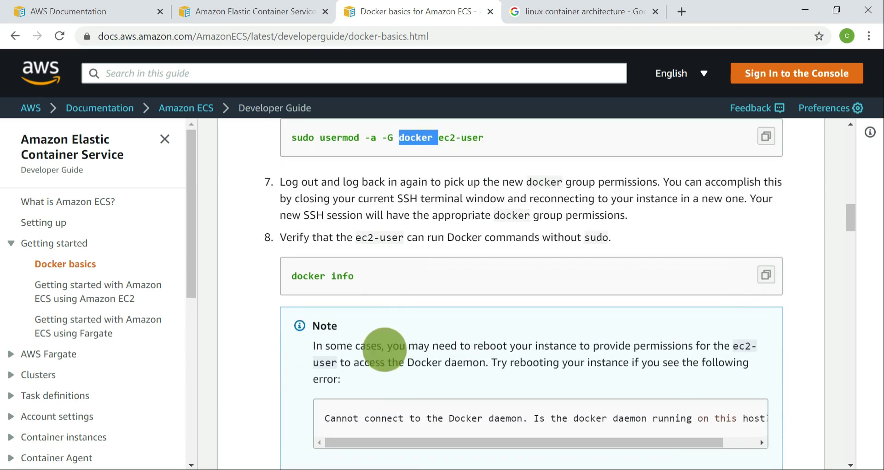
{"action": "left_click_drag", "start_coordinate": [364, 283], "coordinate": [294, 275]}
{"action": "double_click", "coordinate": [303, 138]}
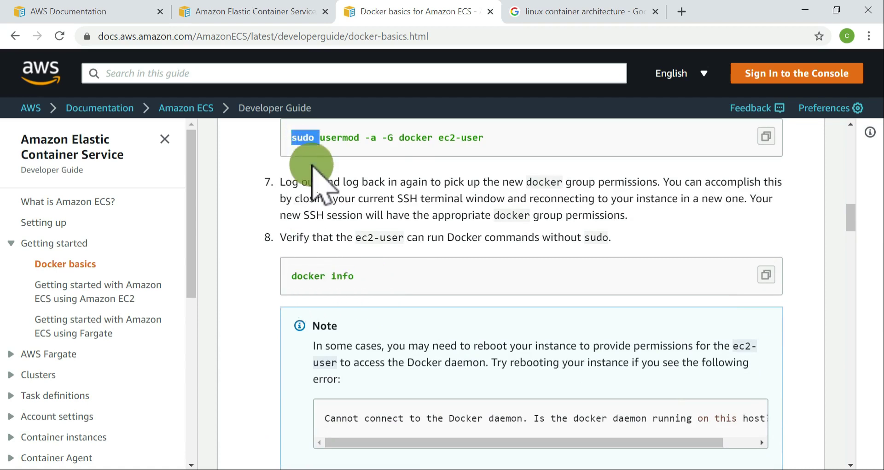
{"action": "scroll", "coordinate": [301, 147], "scroll_direction": "up", "scroll_amount": 3}
{"action": "scroll", "coordinate": [322, 230], "scroll_direction": "up", "scroll_amount": 1}
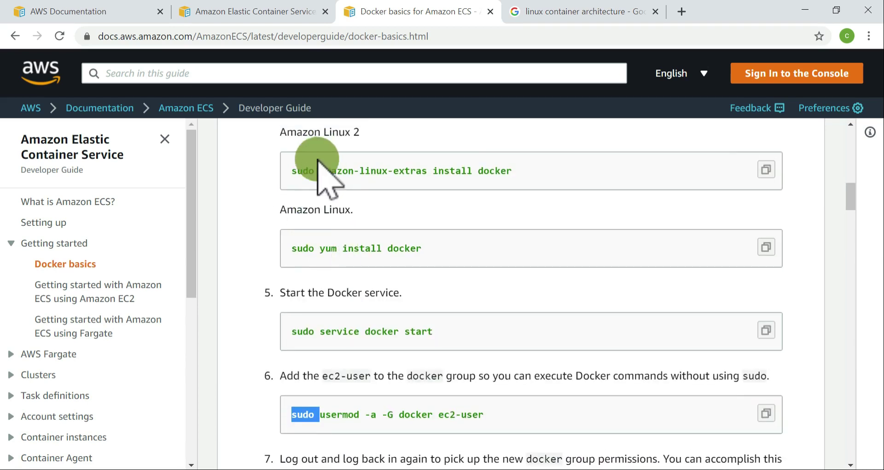
{"action": "scroll", "coordinate": [345, 317], "scroll_direction": "down", "scroll_amount": 2}
{"action": "scroll", "coordinate": [346, 309], "scroll_direction": "down", "scroll_amount": 2}
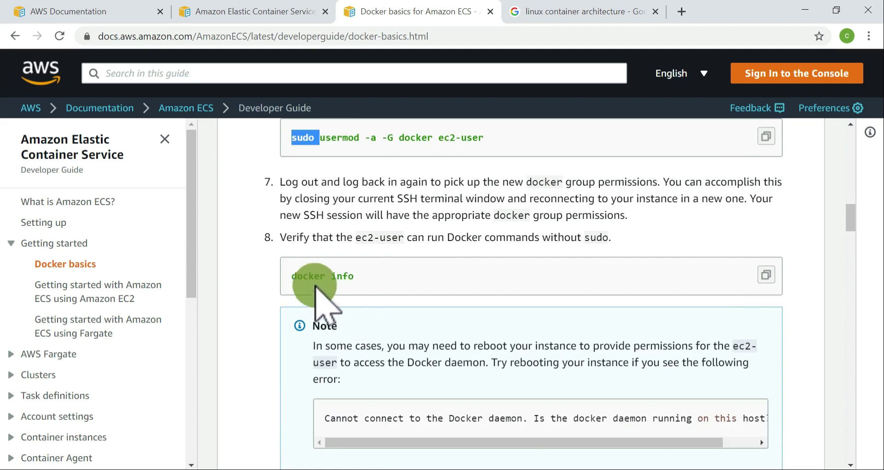
Examine the docker info verification step and the note about rebooting the instance when the Docker daemon cannot be reached
{"action": "double_click", "coordinate": [295, 276]}
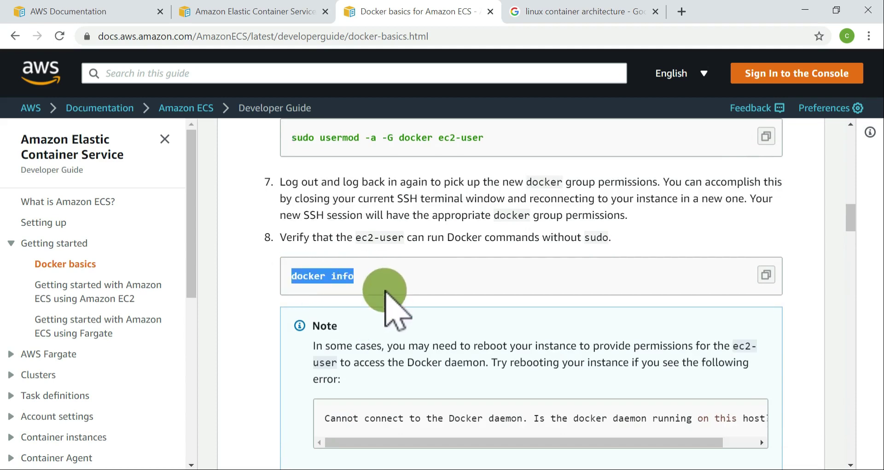
{"action": "left_click_drag", "start_coordinate": [543, 237], "coordinate": [611, 237]}
{"action": "left_click_drag", "start_coordinate": [336, 237], "coordinate": [431, 236]}
{"action": "left_click_drag", "start_coordinate": [317, 285], "coordinate": [404, 252]}
{"action": "scroll", "coordinate": [391, 267], "scroll_direction": "down", "scroll_amount": 3}
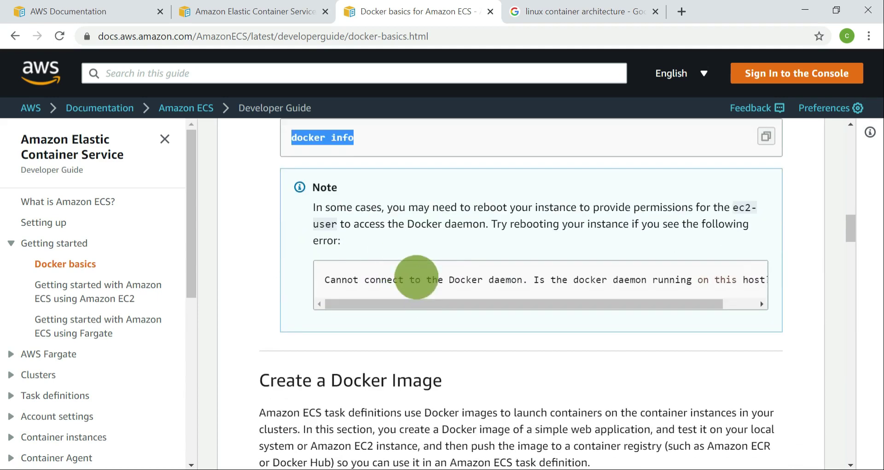
{"action": "left_click_drag", "start_coordinate": [353, 279], "coordinate": [780, 285]}
{"action": "left_click_drag", "start_coordinate": [488, 223], "coordinate": [619, 223]}
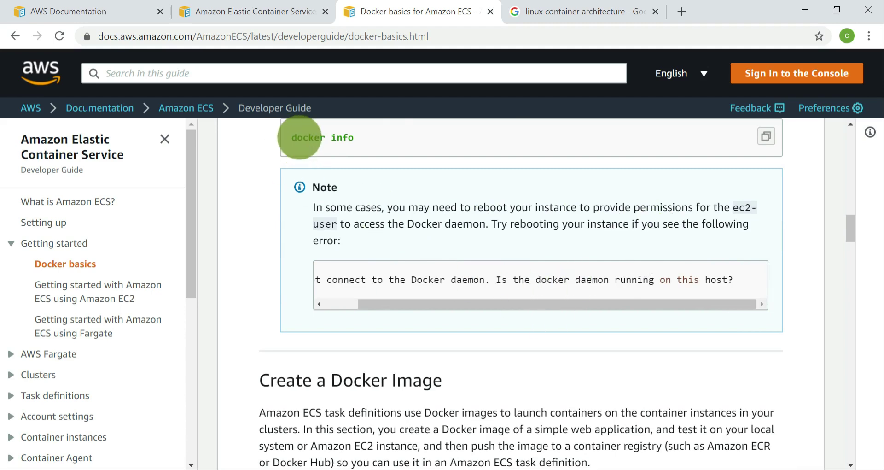
{"action": "left_click_drag", "start_coordinate": [300, 137], "coordinate": [389, 138]}
Read the start of the Create a Docker Image section and highlight the touch Dockerfile command
{"action": "scroll", "coordinate": [594, 267], "scroll_direction": "down", "scroll_amount": 5}
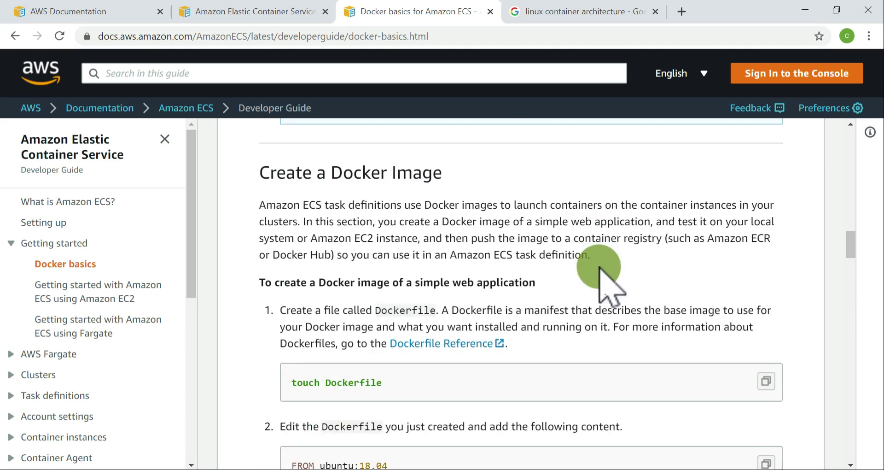
{"action": "scroll", "coordinate": [428, 327], "scroll_direction": "down", "scroll_amount": 4}
{"action": "scroll", "coordinate": [351, 294], "scroll_direction": "up", "scroll_amount": 4}
{"action": "left_click_drag", "start_coordinate": [365, 167], "coordinate": [437, 158]}
{"action": "scroll", "coordinate": [438, 192], "scroll_direction": "down", "scroll_amount": 3}
{"action": "left_click_drag", "start_coordinate": [298, 244], "coordinate": [392, 250]}
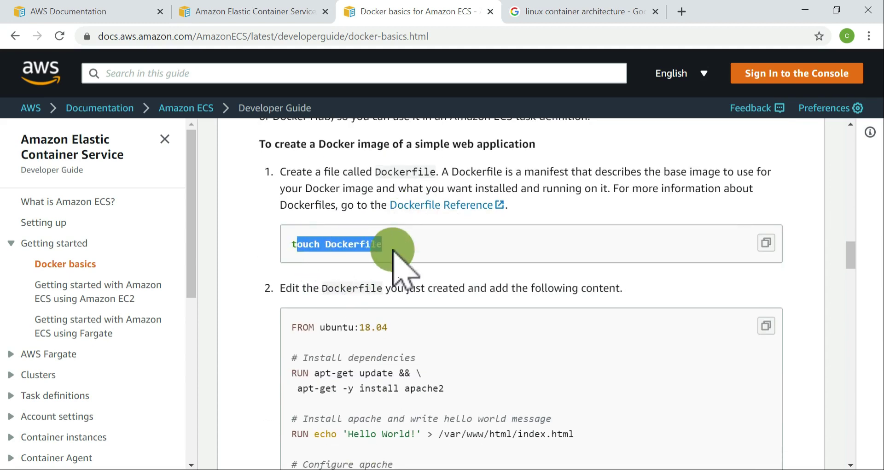
Examine the sample Dockerfile content, highlighting its dependency installation, Hello World and Apache configuration instructions
{"action": "scroll", "coordinate": [393, 258], "scroll_direction": "down", "scroll_amount": 5}
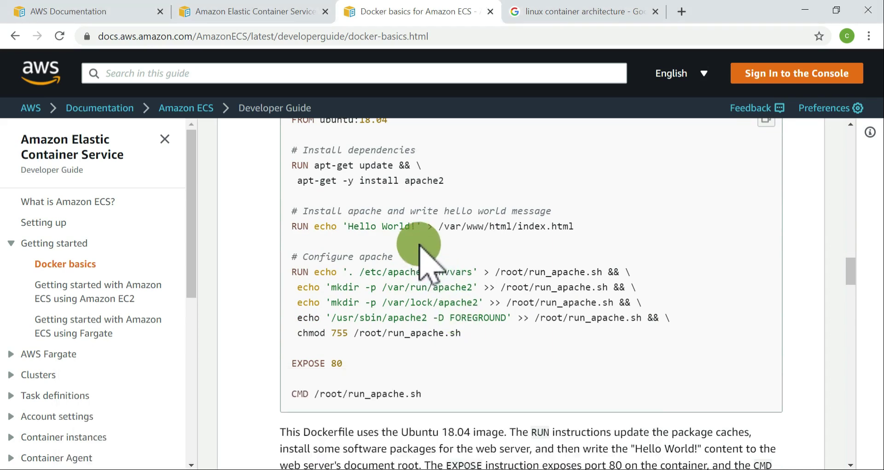
{"action": "scroll", "coordinate": [414, 253], "scroll_direction": "up", "scroll_amount": 2}
{"action": "left_click_drag", "start_coordinate": [300, 241], "coordinate": [506, 419]}
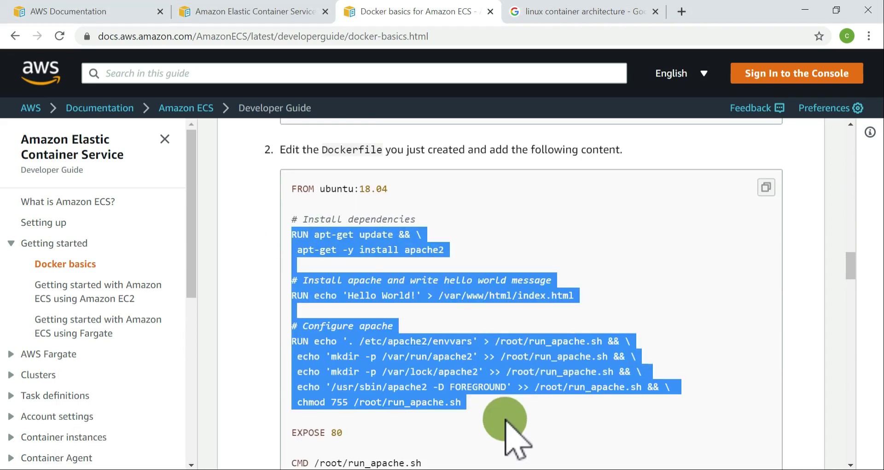
{"action": "left_click", "coordinate": [458, 341]}
{"action": "scroll", "coordinate": [401, 253], "scroll_direction": "up", "scroll_amount": 3}
{"action": "scroll", "coordinate": [369, 299], "scroll_direction": "down", "scroll_amount": 2}
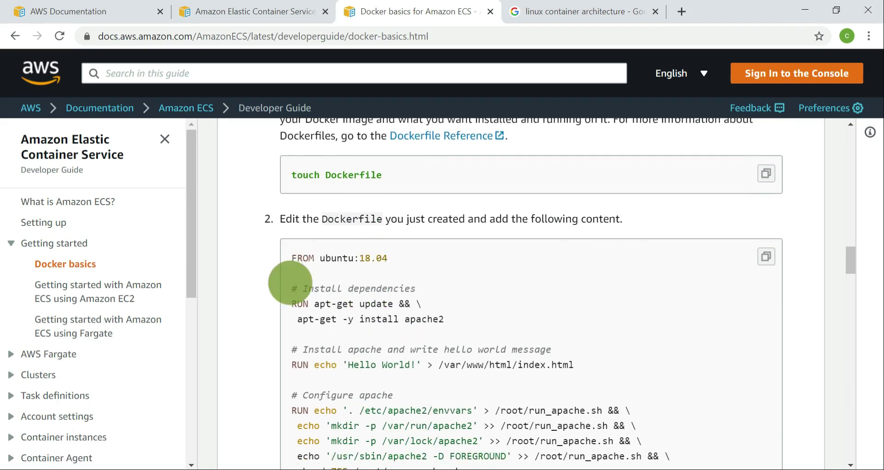
{"action": "scroll", "coordinate": [367, 322], "scroll_direction": "down", "scroll_amount": 3}
{"action": "scroll", "coordinate": [373, 310], "scroll_direction": "up", "scroll_amount": 2}
{"action": "left_click_drag", "start_coordinate": [286, 203], "coordinate": [402, 376]}
{"action": "left_click", "coordinate": [435, 421]}
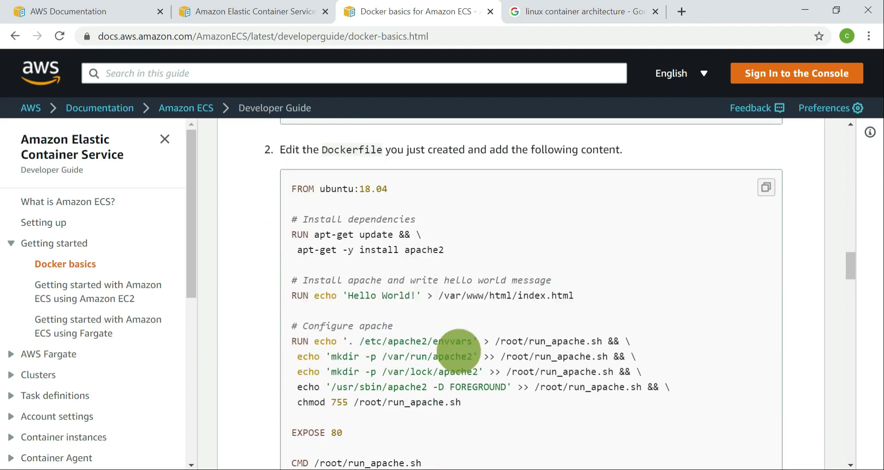
Reread the Docker image section from its introduction through the Dockerfile explanation, returning to the Dockerfile editing and Install dependencies lines
{"action": "scroll", "coordinate": [456, 350], "scroll_direction": "up", "scroll_amount": 12}
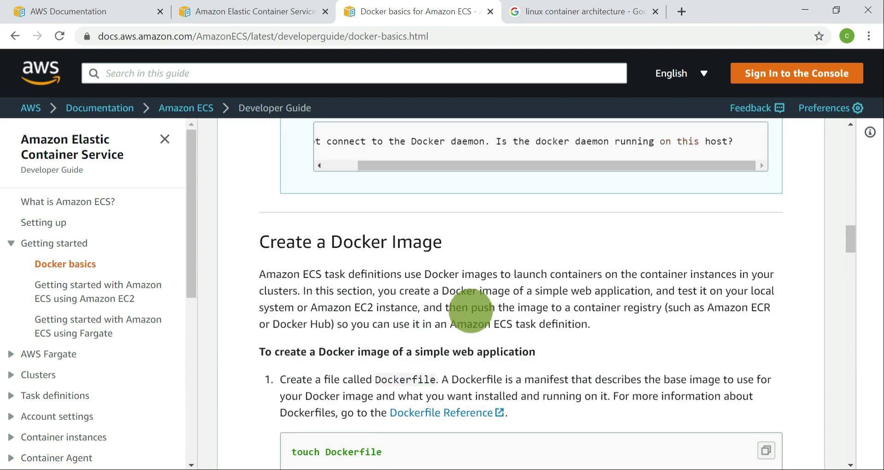
{"action": "scroll", "coordinate": [458, 382], "scroll_direction": "down", "scroll_amount": 8}
{"action": "left_click_drag", "start_coordinate": [394, 295], "coordinate": [572, 379]}
{"action": "left_click", "coordinate": [570, 395]}
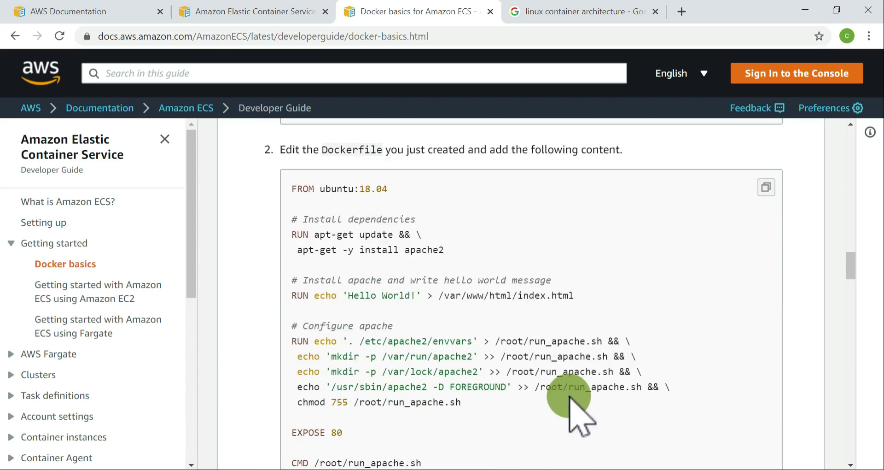
{"action": "scroll", "coordinate": [578, 391], "scroll_direction": "down", "scroll_amount": 3}
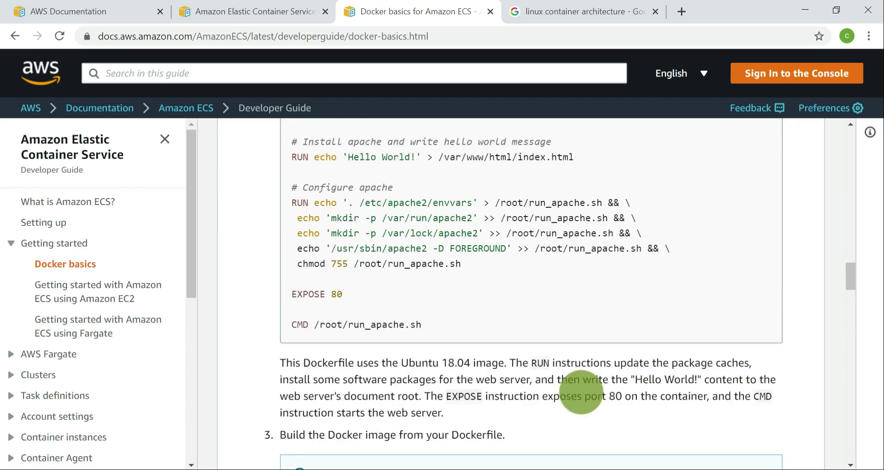
{"action": "scroll", "coordinate": [581, 391], "scroll_direction": "up", "scroll_amount": 5}
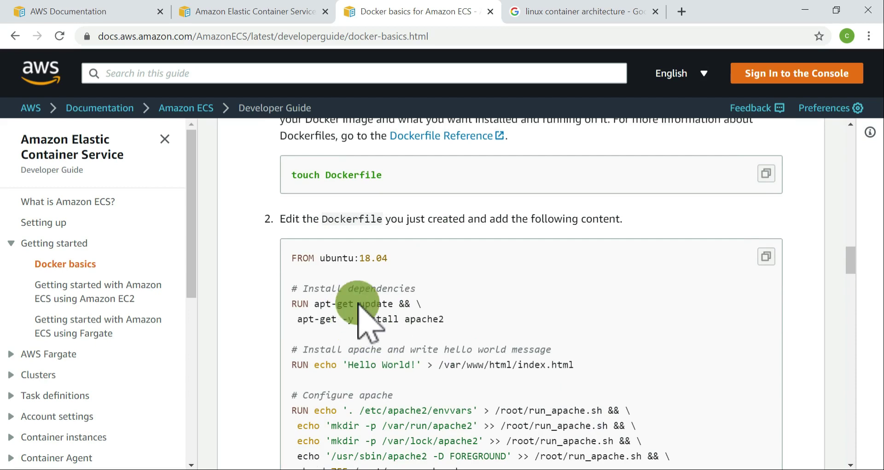
{"action": "left_click_drag", "start_coordinate": [359, 302], "coordinate": [419, 293]}
{"action": "left_click", "coordinate": [533, 338]}
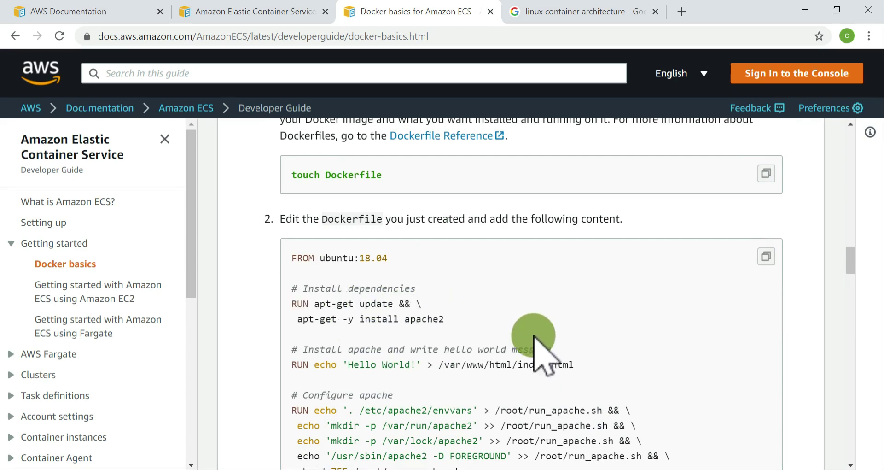
{"action": "scroll", "coordinate": [469, 292], "scroll_direction": "down", "scroll_amount": 1}
{"action": "scroll", "coordinate": [470, 292], "scroll_direction": "up", "scroll_amount": 1}
{"action": "left_click_drag", "start_coordinate": [340, 216], "coordinate": [397, 222]}
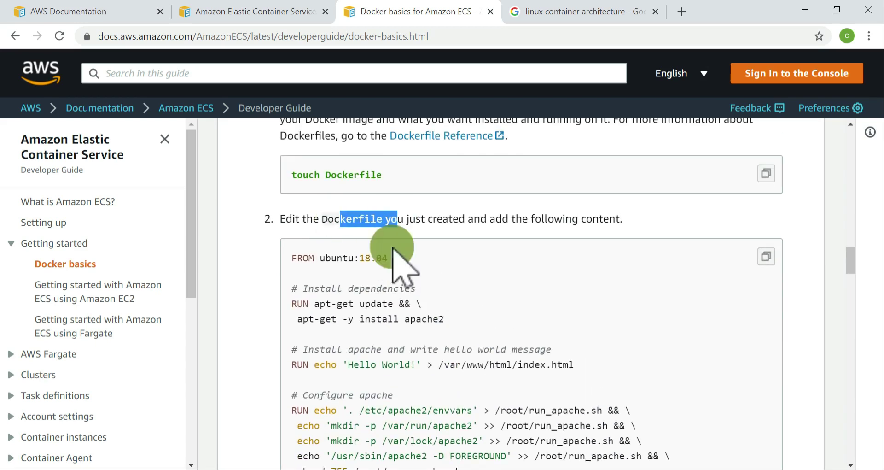
{"action": "left_click_drag", "start_coordinate": [303, 293], "coordinate": [435, 276]}
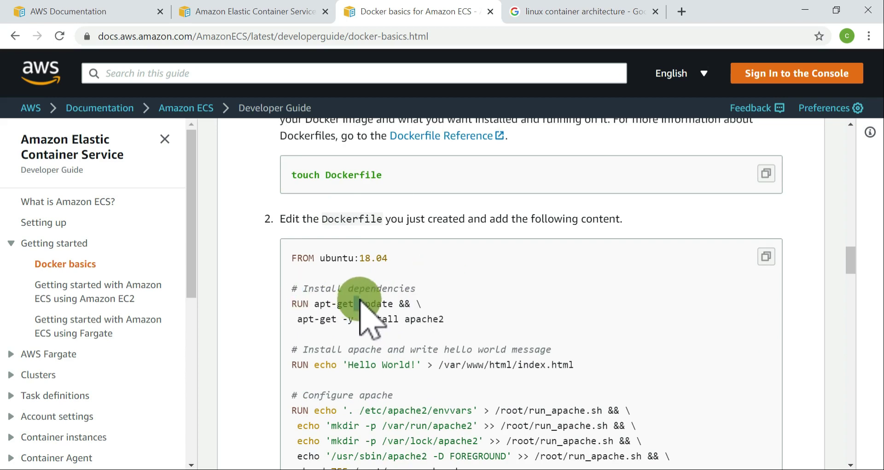
Revisit the steps for installing Docker on an EC2 instance, highlight the sudo yum update -y command, and return to the sample Dockerfile
{"action": "scroll", "coordinate": [361, 304], "scroll_direction": "up", "scroll_amount": 15}
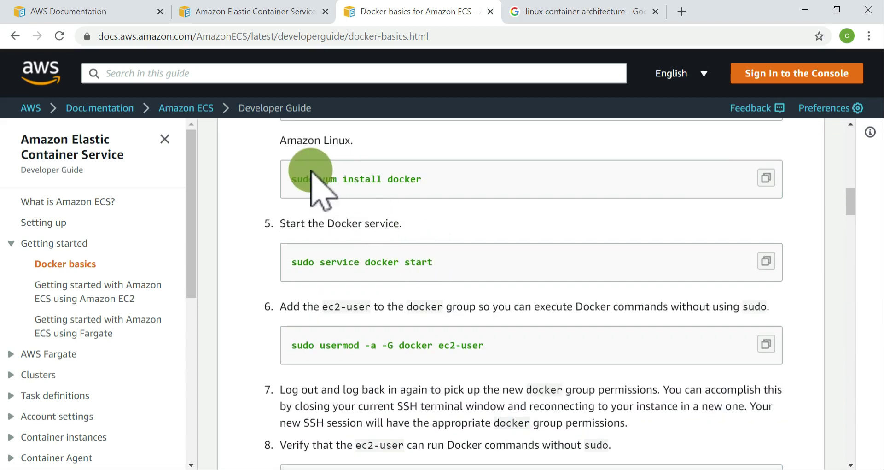
{"action": "scroll", "coordinate": [371, 197], "scroll_direction": "up", "scroll_amount": 4}
{"action": "left_click_drag", "start_coordinate": [308, 269], "coordinate": [450, 271]}
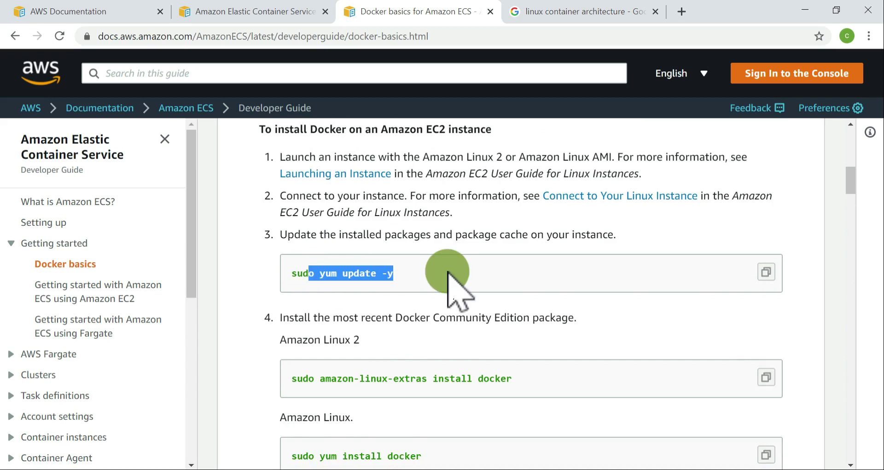
{"action": "scroll", "coordinate": [454, 291], "scroll_direction": "down", "scroll_amount": 6}
{"action": "scroll", "coordinate": [460, 304], "scroll_direction": "down", "scroll_amount": 10}
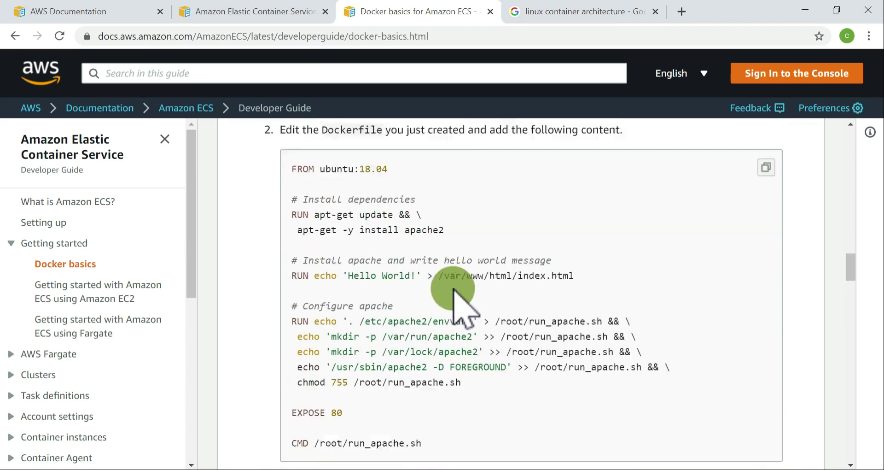
Examine the sample Dockerfile, highlighting its apache2 installation, Hello World and Apache configuration instructions, and its Ubuntu base image line
{"action": "left_click_drag", "start_coordinate": [325, 235], "coordinate": [450, 257]}
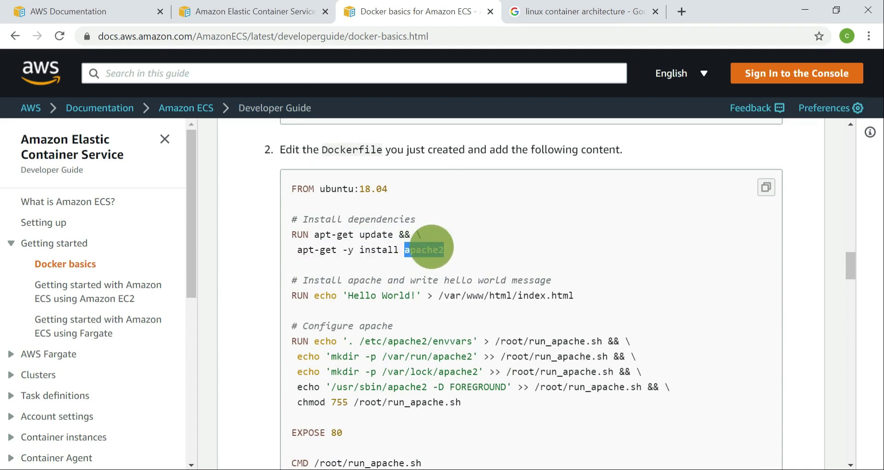
{"action": "left_click_drag", "start_coordinate": [291, 296], "coordinate": [609, 399]}
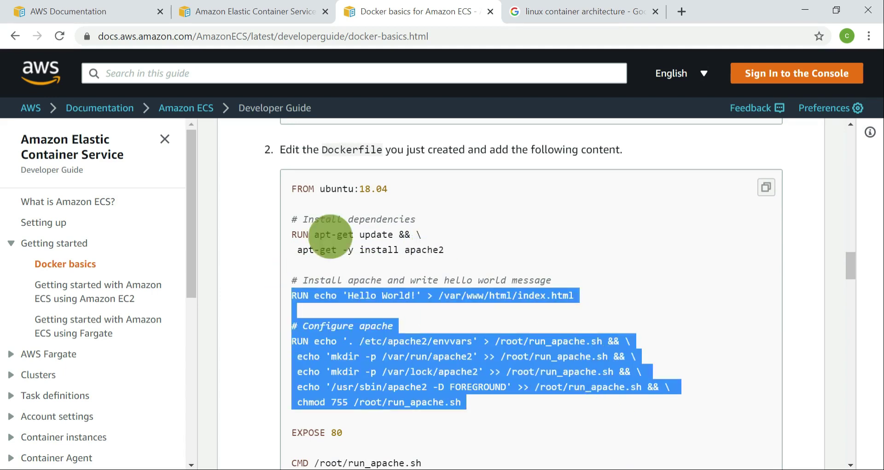
{"action": "left_click_drag", "start_coordinate": [293, 203], "coordinate": [308, 235]}
{"action": "left_click_drag", "start_coordinate": [296, 191], "coordinate": [420, 191]}
{"action": "left_click", "coordinate": [428, 247]}
{"action": "left_click_drag", "start_coordinate": [428, 246], "coordinate": [479, 361]}
{"action": "left_click", "coordinate": [442, 317]}
{"action": "scroll", "coordinate": [435, 317], "scroll_direction": "down", "scroll_amount": 1}
{"action": "left_click", "coordinate": [455, 219]}
{"action": "left_click", "coordinate": [431, 181]}
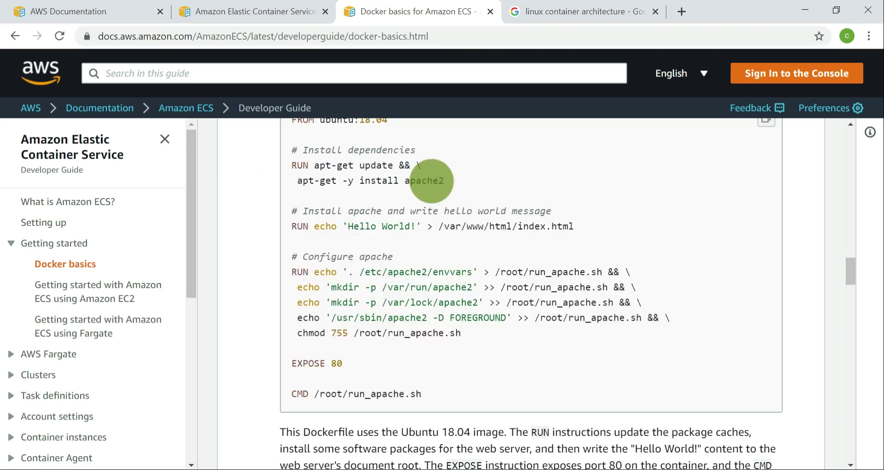
Highlight the /var/www/html/ path and the Apache configuration commands, and read on through the Dockerfile's EXPOSE and CMD instructions
{"action": "left_click_drag", "start_coordinate": [439, 226], "coordinate": [529, 226]}
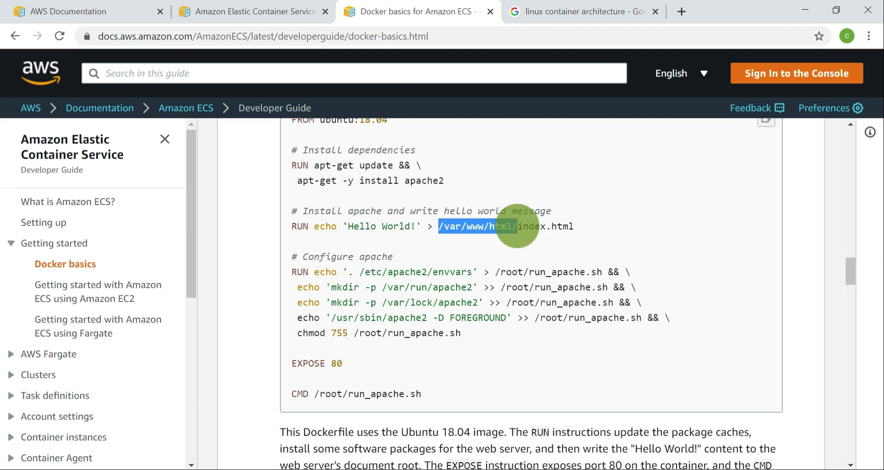
{"action": "left_click_drag", "start_coordinate": [302, 278], "coordinate": [524, 326]}
{"action": "left_click", "coordinate": [531, 339]}
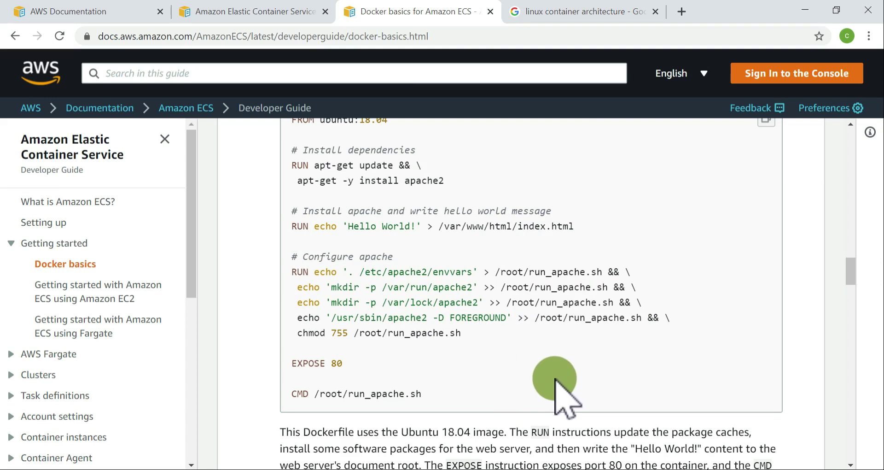
{"action": "scroll", "coordinate": [556, 379], "scroll_direction": "down", "scroll_amount": 7}
{"action": "scroll", "coordinate": [460, 305], "scroll_direction": "up", "scroll_amount": 6}
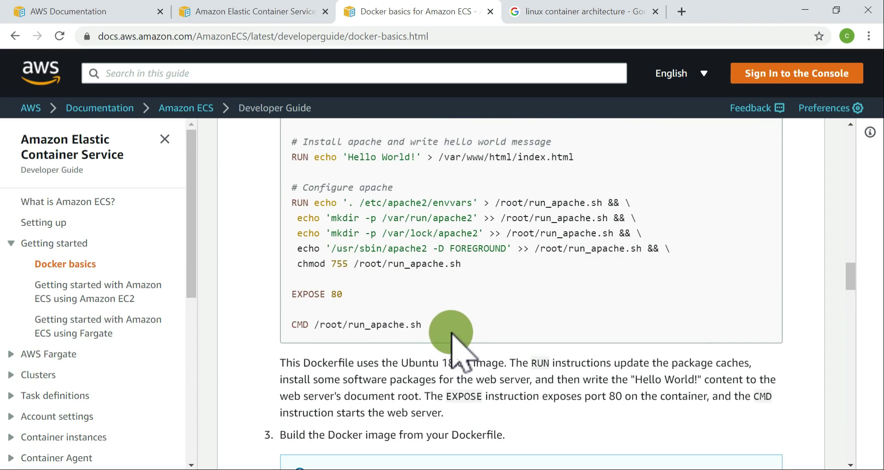
Highlight hello-world in the docker build command and compare it with the Dockerfile creation and editing steps
{"action": "scroll", "coordinate": [450, 332], "scroll_direction": "down", "scroll_amount": 6}
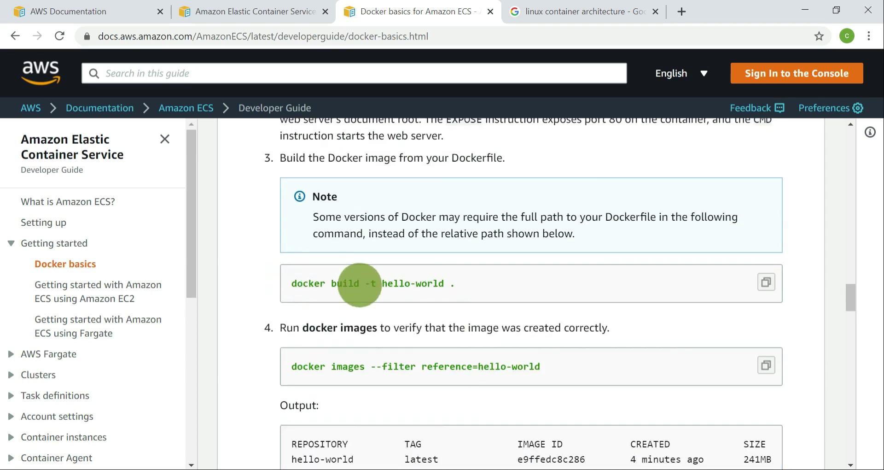
{"action": "left_click_drag", "start_coordinate": [389, 283], "coordinate": [483, 270]}
{"action": "scroll", "coordinate": [411, 247], "scroll_direction": "up", "scroll_amount": 10}
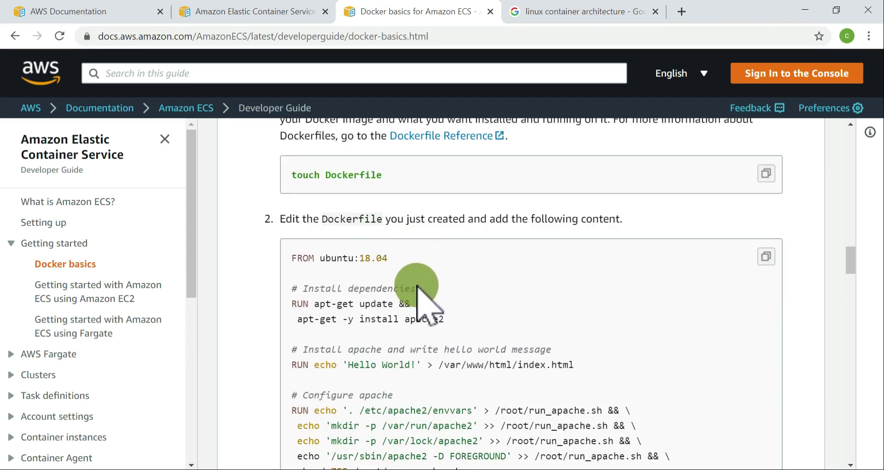
{"action": "scroll", "coordinate": [417, 285], "scroll_direction": "down", "scroll_amount": 2}
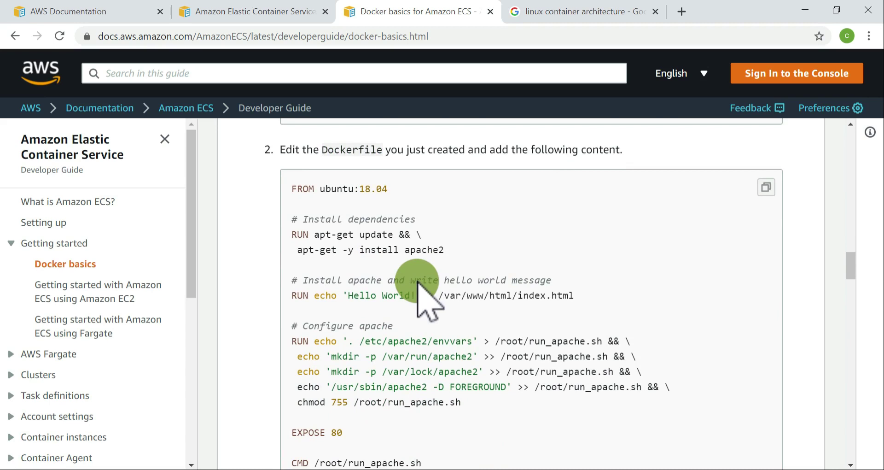
{"action": "scroll", "coordinate": [417, 281], "scroll_direction": "up", "scroll_amount": 8}
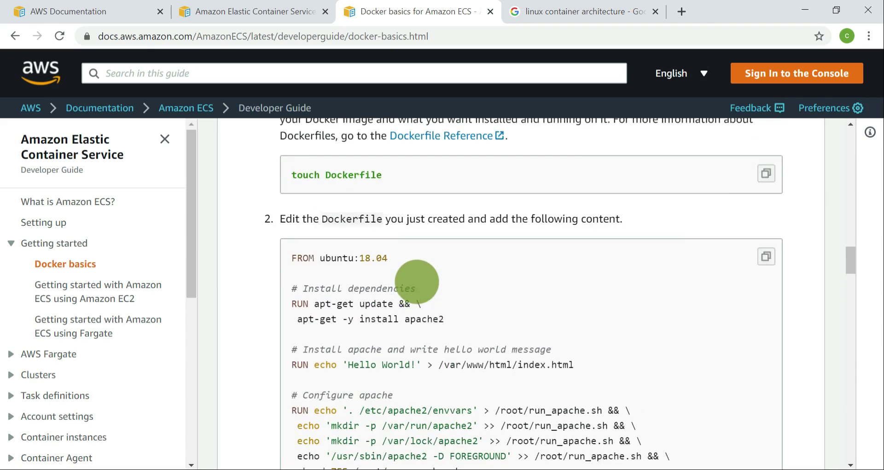
{"action": "scroll", "coordinate": [417, 281], "scroll_direction": "up", "scroll_amount": 3}
{"action": "scroll", "coordinate": [416, 281], "scroll_direction": "down", "scroll_amount": 13}
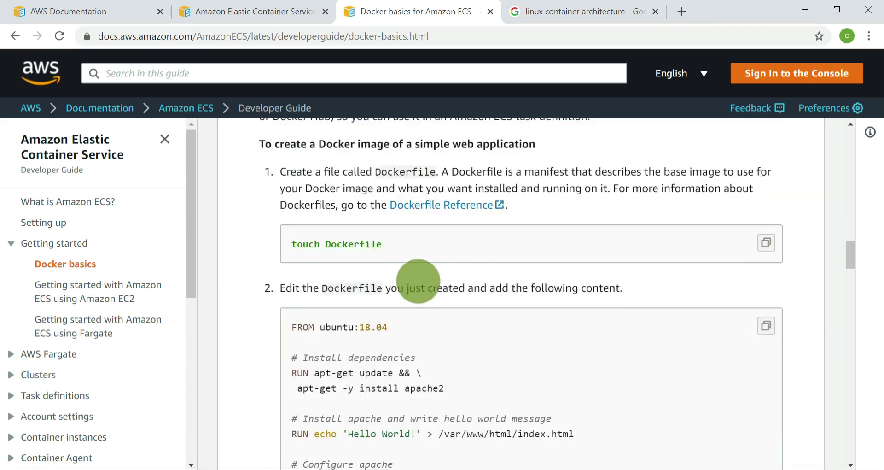
{"action": "scroll", "coordinate": [417, 279], "scroll_direction": "up", "scroll_amount": 1}
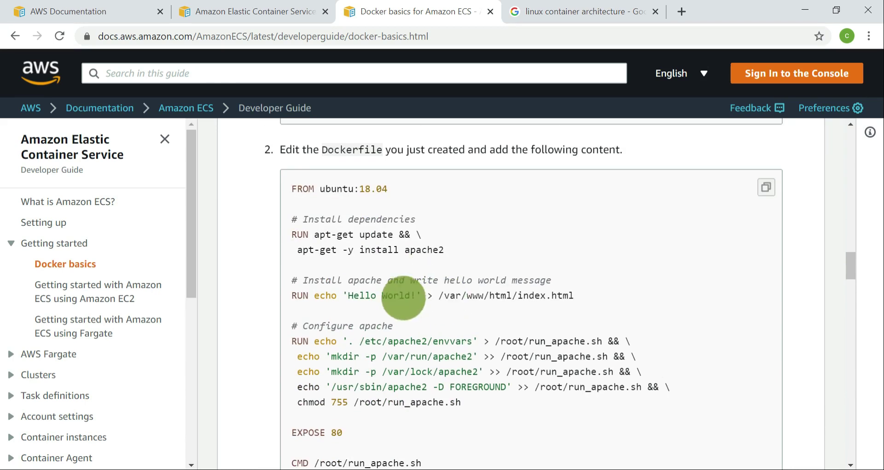
Highlight the Hello World text in the Dockerfile and the instruction for building the Docker image from it
{"action": "left_click_drag", "start_coordinate": [349, 296], "coordinate": [442, 302]}
{"action": "scroll", "coordinate": [455, 299], "scroll_direction": "down", "scroll_amount": 6}
{"action": "scroll", "coordinate": [455, 299], "scroll_direction": "down", "scroll_amount": 6}
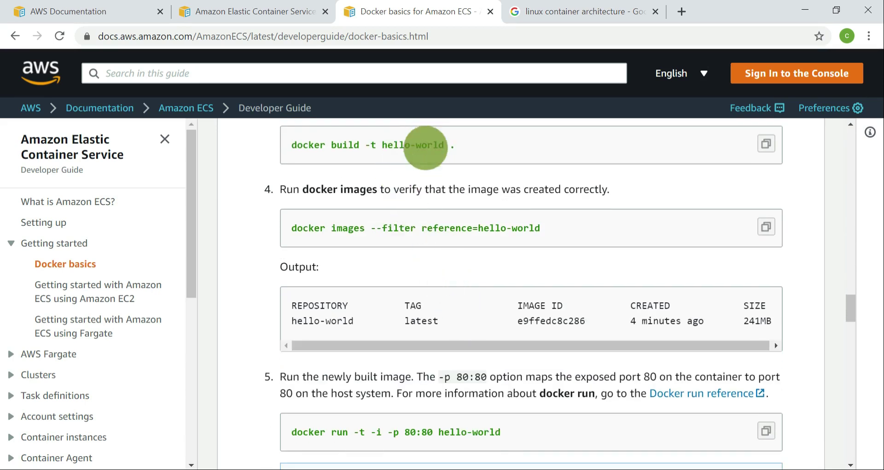
{"action": "scroll", "coordinate": [480, 230], "scroll_direction": "up", "scroll_amount": 3}
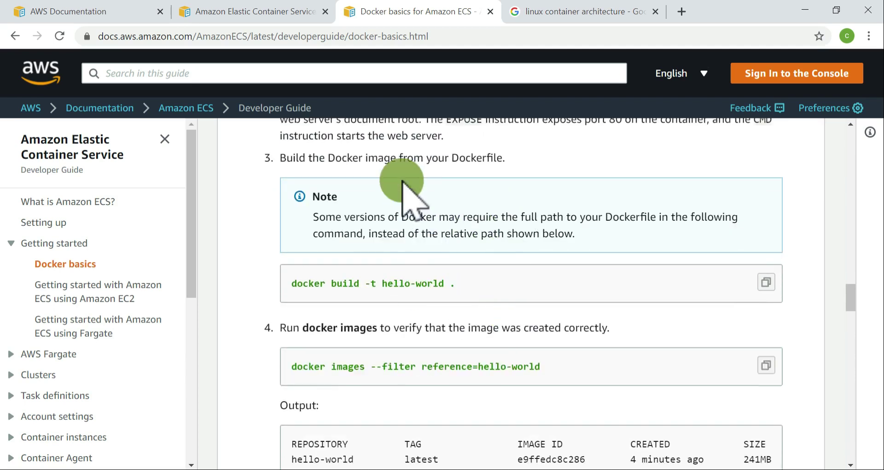
{"action": "left_click_drag", "start_coordinate": [307, 160], "coordinate": [414, 178]}
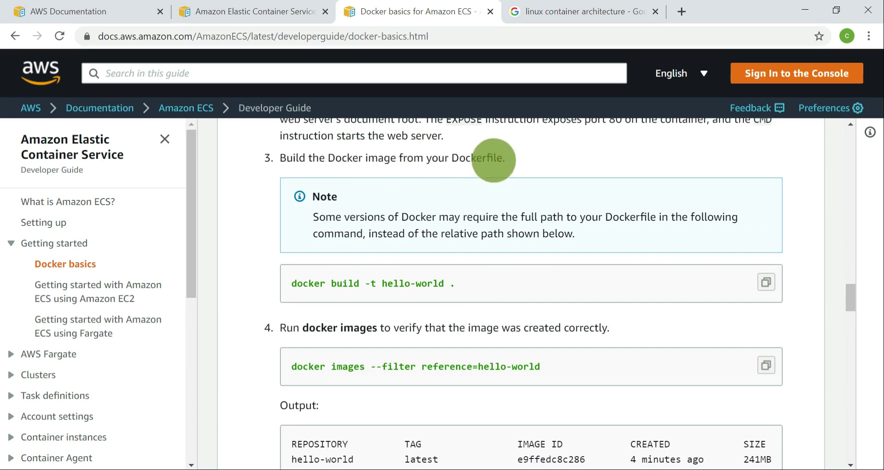
Highlight the docker images verification command and the docker run command that maps port 80 for hello-world
{"action": "scroll", "coordinate": [463, 306], "scroll_direction": "down", "scroll_amount": 3}
{"action": "left_click_drag", "start_coordinate": [297, 228], "coordinate": [587, 248]}
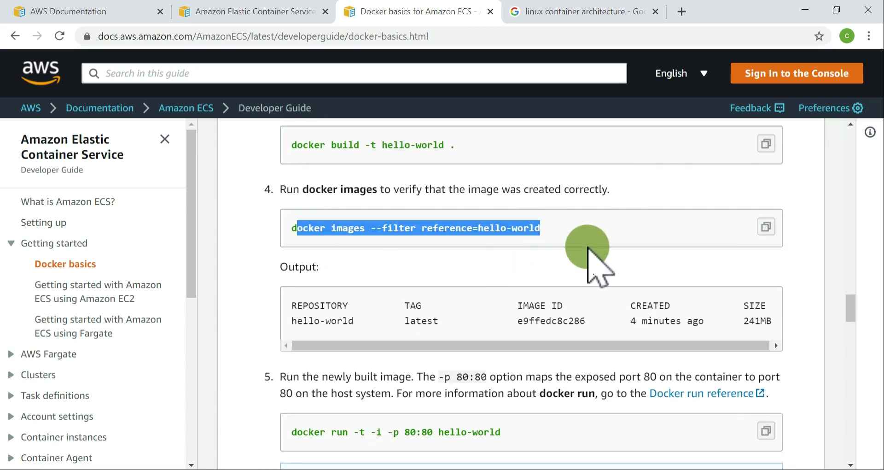
{"action": "scroll", "coordinate": [588, 247], "scroll_direction": "down", "scroll_amount": 5}
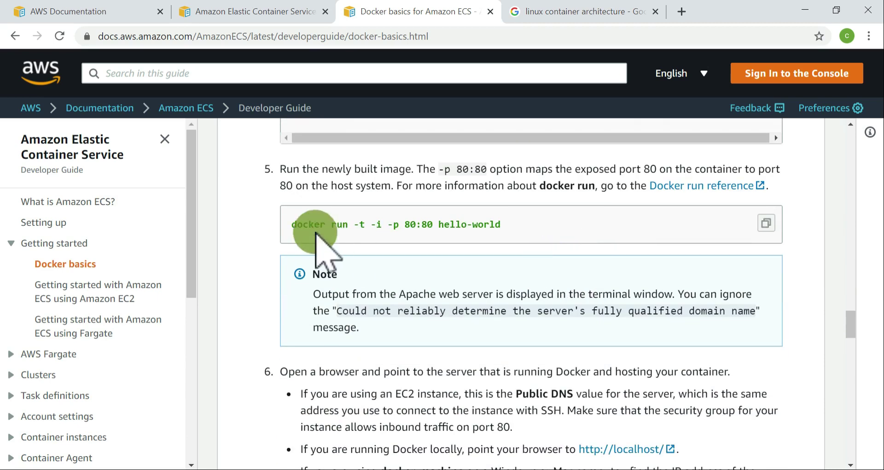
{"action": "left_click_drag", "start_coordinate": [295, 214], "coordinate": [481, 225]}
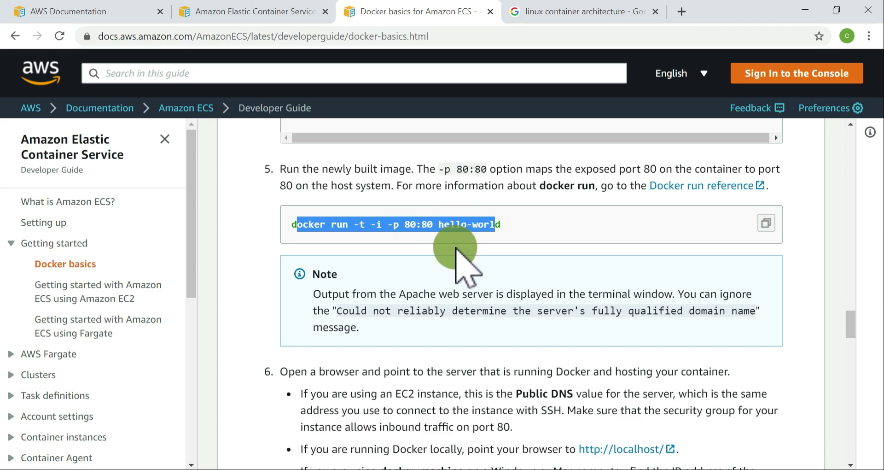
Read how to reach the running container in a browser, highlight the docker-machine ip command, and return to the image verification step
{"action": "scroll", "coordinate": [466, 229], "scroll_direction": "down", "scroll_amount": 4}
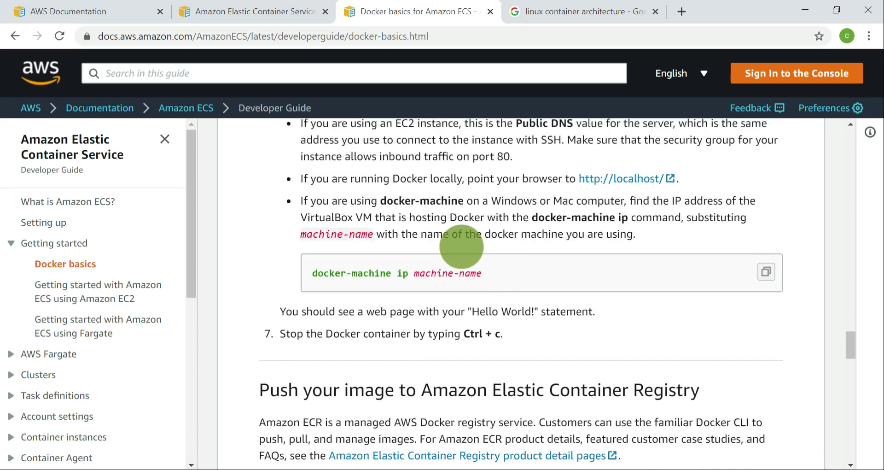
{"action": "left_click_drag", "start_coordinate": [328, 271], "coordinate": [488, 278]}
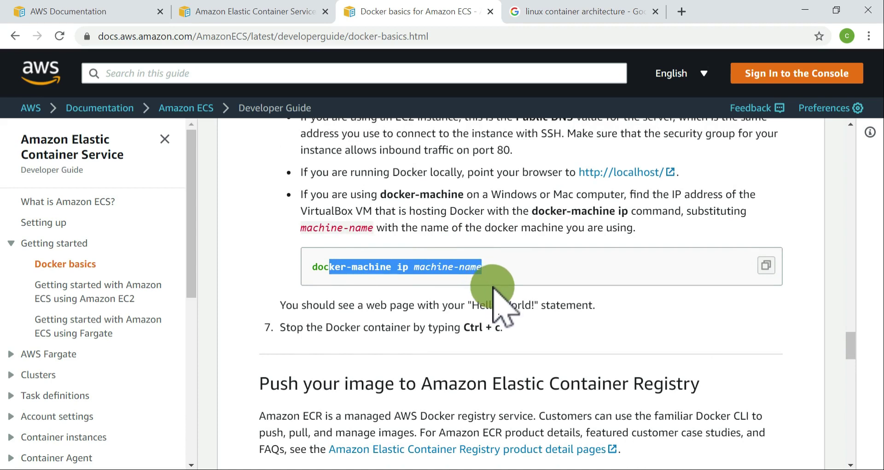
{"action": "scroll", "coordinate": [494, 287], "scroll_direction": "up", "scroll_amount": 1}
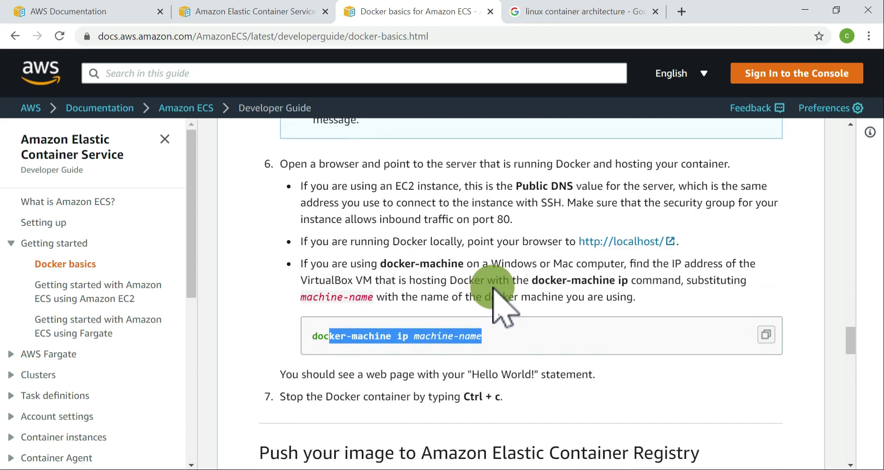
{"action": "scroll", "coordinate": [460, 208], "scroll_direction": "up", "scroll_amount": 6}
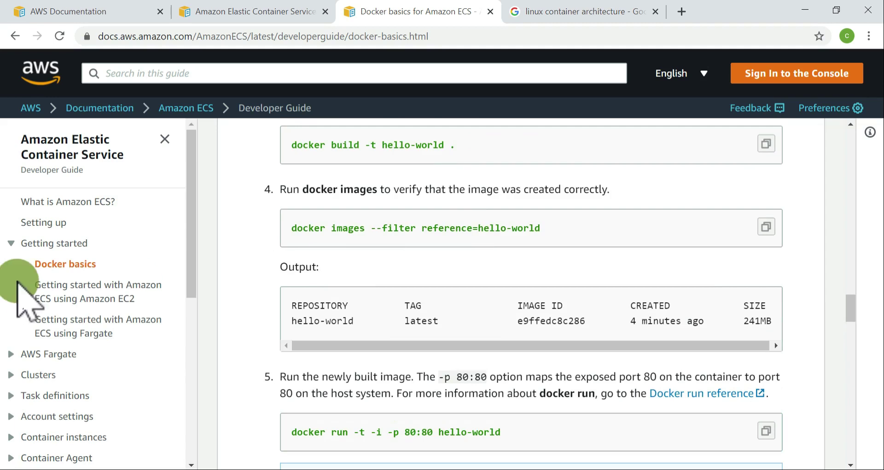
Open the guide's topic on getting started with Amazon ECS using Amazon EC2 and read through the task definition registration steps
{"action": "left_click", "coordinate": [107, 304]}
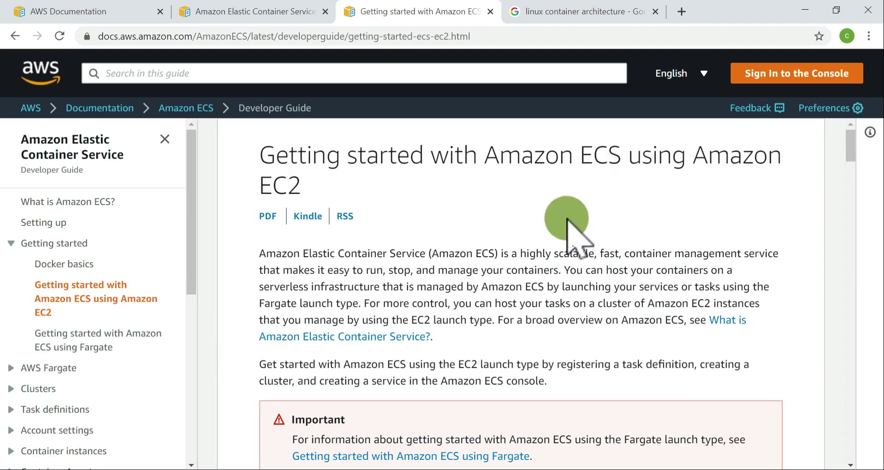
{"action": "scroll", "coordinate": [561, 258], "scroll_direction": "down", "scroll_amount": 10}
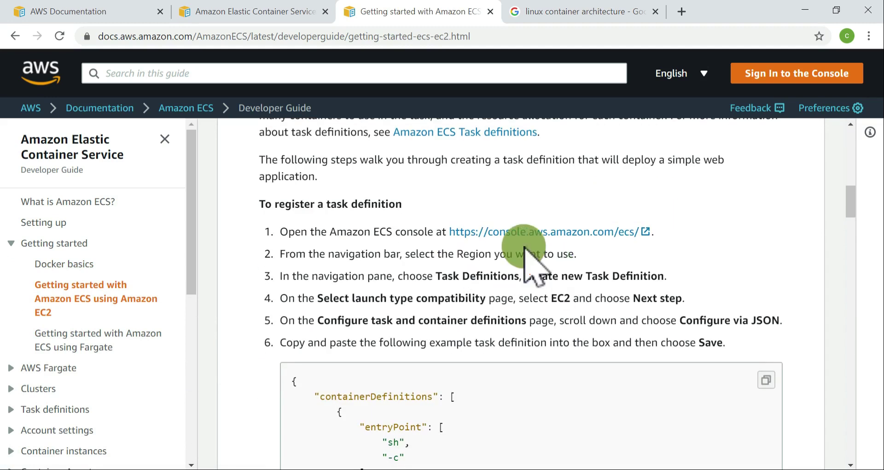
{"action": "scroll", "coordinate": [440, 281], "scroll_direction": "up", "scroll_amount": 5}
{"action": "scroll", "coordinate": [488, 264], "scroll_direction": "up", "scroll_amount": 7}
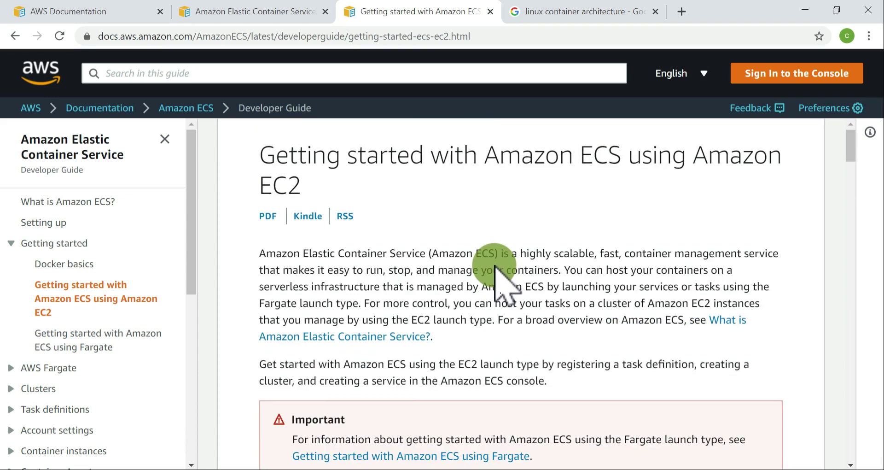
{"action": "scroll", "coordinate": [515, 290], "scroll_direction": "down", "scroll_amount": 7}
{"action": "scroll", "coordinate": [502, 271], "scroll_direction": "down", "scroll_amount": 5}
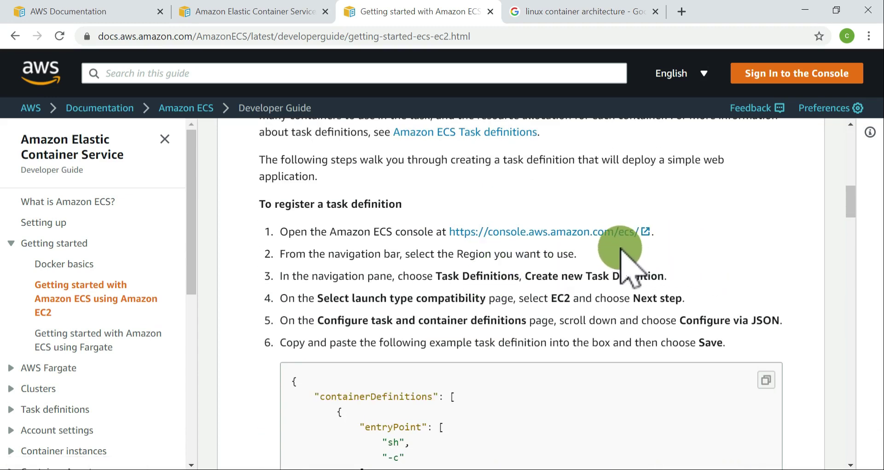
Open the topic on getting started with Amazon ECS using Fargate and skim from its prerequisites through the sample application steps
{"action": "left_click", "coordinate": [92, 343]}
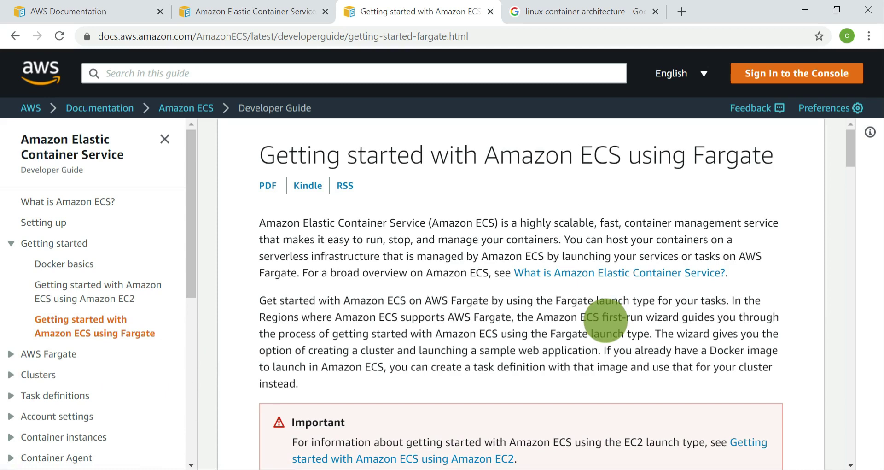
{"action": "scroll", "coordinate": [605, 319], "scroll_direction": "down", "scroll_amount": 5}
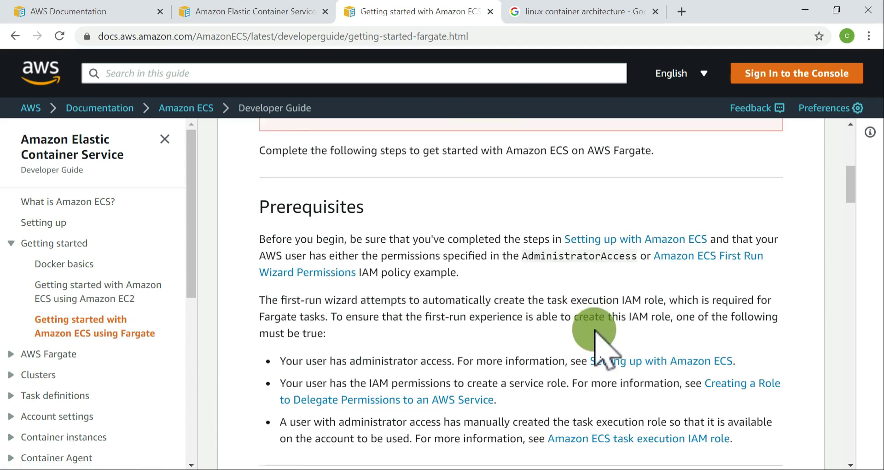
{"action": "scroll", "coordinate": [593, 331], "scroll_direction": "down", "scroll_amount": 4}
{"action": "scroll", "coordinate": [608, 294], "scroll_direction": "down", "scroll_amount": 7}
{"action": "scroll", "coordinate": [608, 318], "scroll_direction": "down", "scroll_amount": 15}
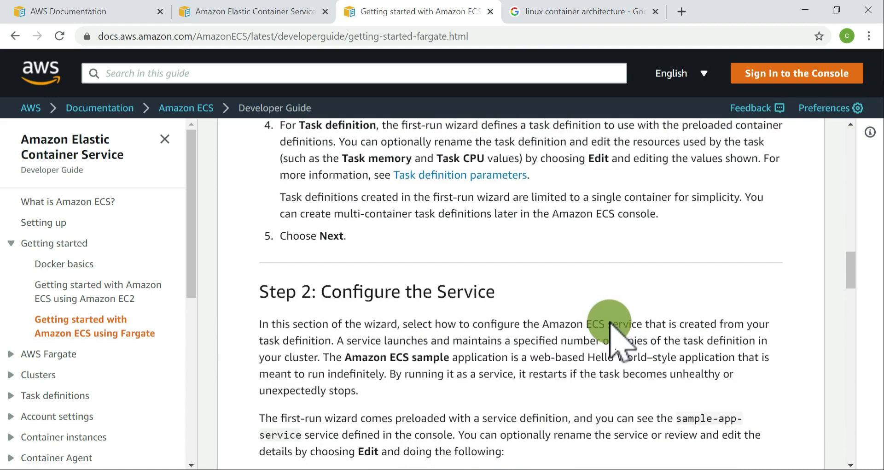
{"action": "scroll", "coordinate": [608, 334], "scroll_direction": "down", "scroll_amount": 5}
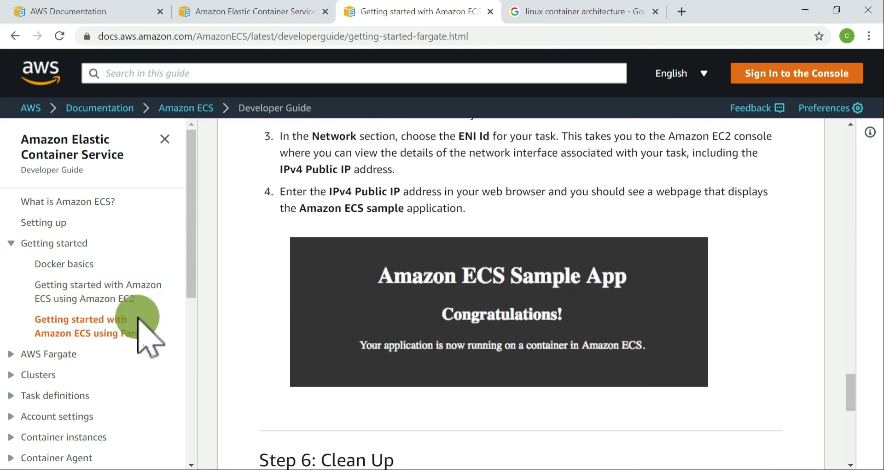
Survey the remaining Developer Guide topics down to the AWS glossary and return to the Getting started and AWS Fargate entries
{"action": "scroll", "coordinate": [105, 371], "scroll_direction": "down", "scroll_amount": 7}
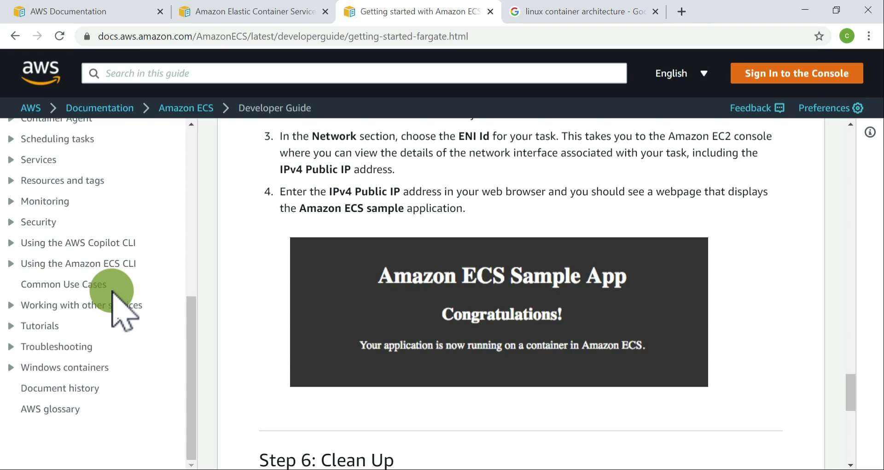
{"action": "scroll", "coordinate": [115, 297], "scroll_direction": "up", "scroll_amount": 7}
{"action": "scroll", "coordinate": [483, 295], "scroll_direction": "up", "scroll_amount": 10}
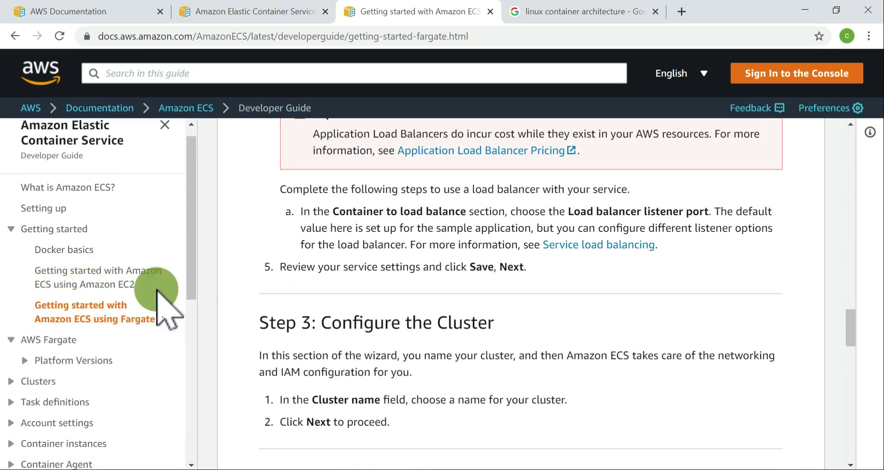
Open the topic on getting started with Amazon ECS using Amazon EC2, skim through to the sample app, and return to its title
{"action": "left_click", "coordinate": [138, 285]}
{"action": "scroll", "coordinate": [553, 304], "scroll_direction": "down", "scroll_amount": 8}
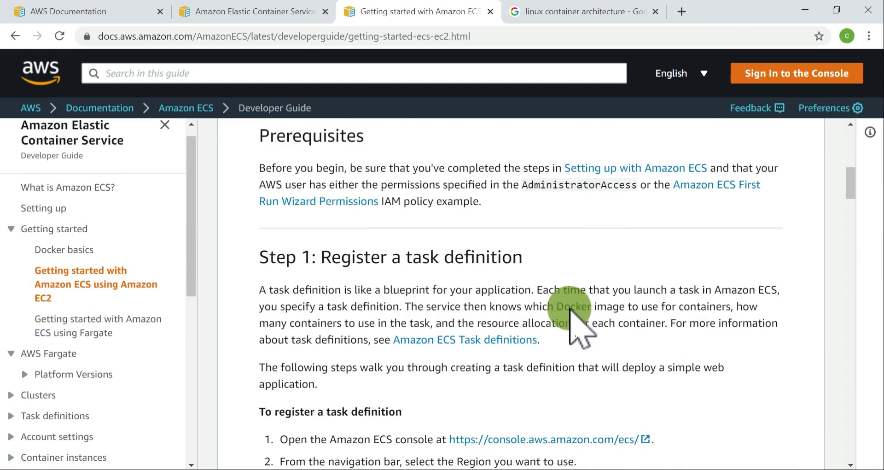
{"action": "scroll", "coordinate": [571, 318], "scroll_direction": "down", "scroll_amount": 20}
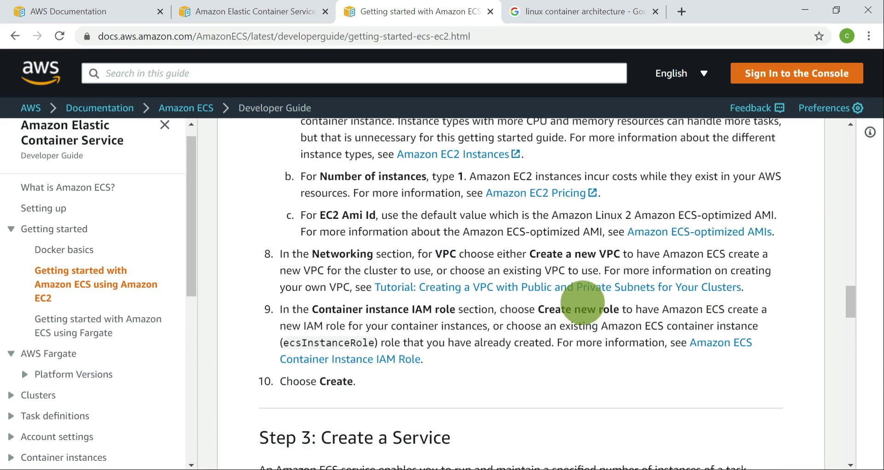
{"action": "scroll", "coordinate": [588, 302], "scroll_direction": "down", "scroll_amount": 8}
{"action": "scroll", "coordinate": [587, 300], "scroll_direction": "up", "scroll_amount": 5}
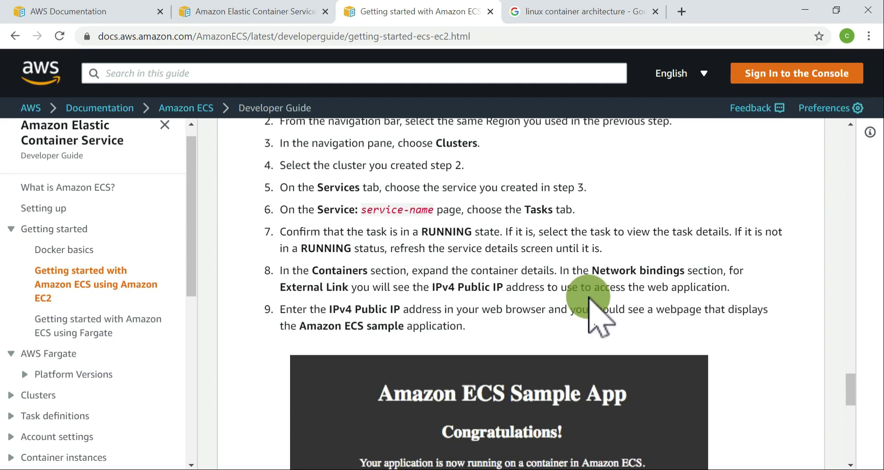
{"action": "scroll", "coordinate": [588, 296], "scroll_direction": "up", "scroll_amount": 20}
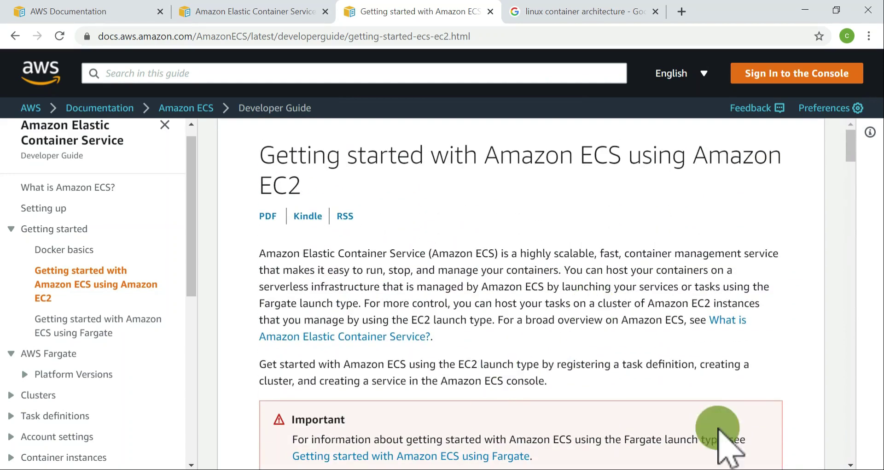
{"action": "left_click_drag", "start_coordinate": [408, 162], "coordinate": [572, 168]}
{"action": "left_click", "coordinate": [572, 168]}
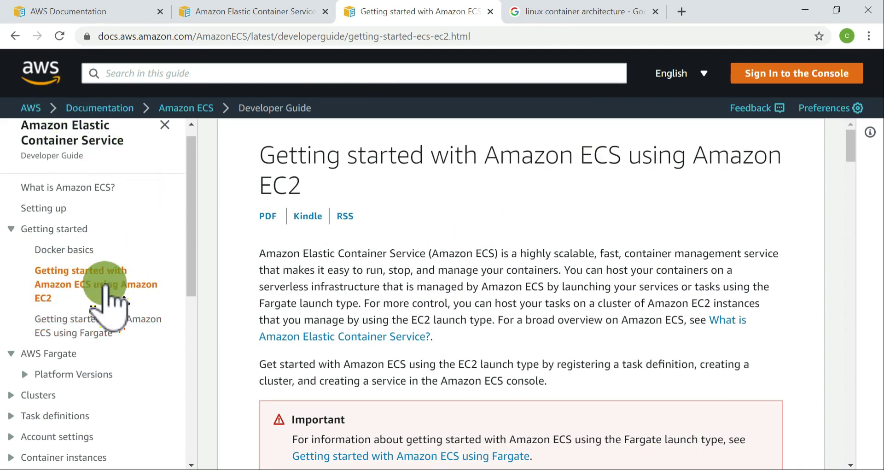
Read the EC2 topic's Fargate note and the Prerequisites section on completed setup and required AWS user permissions
{"action": "scroll", "coordinate": [546, 252], "scroll_direction": "down", "scroll_amount": 1}
{"action": "scroll", "coordinate": [547, 253], "scroll_direction": "down", "scroll_amount": 6}
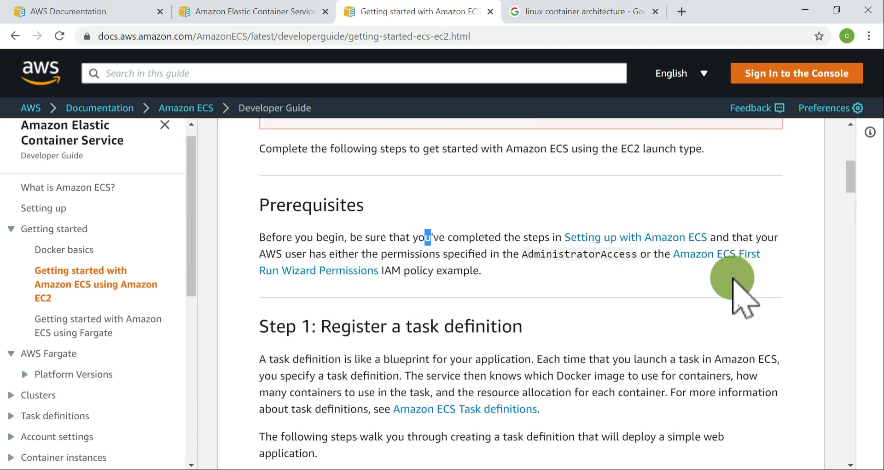
{"action": "scroll", "coordinate": [700, 284], "scroll_direction": "up", "scroll_amount": 3}
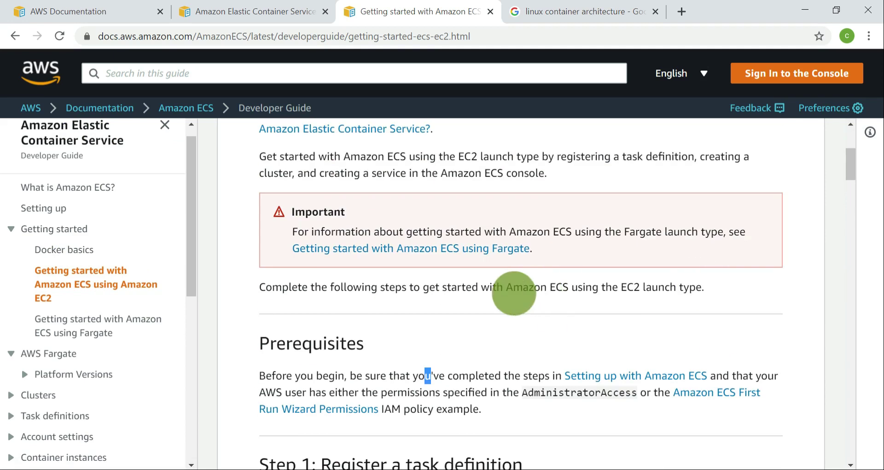
{"action": "scroll", "coordinate": [520, 350], "scroll_direction": "down", "scroll_amount": 2}
{"action": "left_click", "coordinate": [570, 374]}
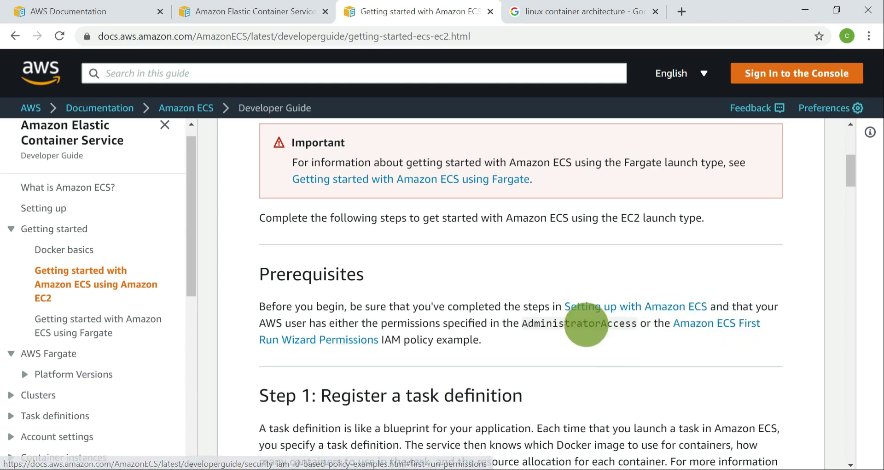
Open the guide's Setting up topic and skim the AWS sign-up and IAM user creation sections
{"action": "left_click", "coordinate": [43, 207]}
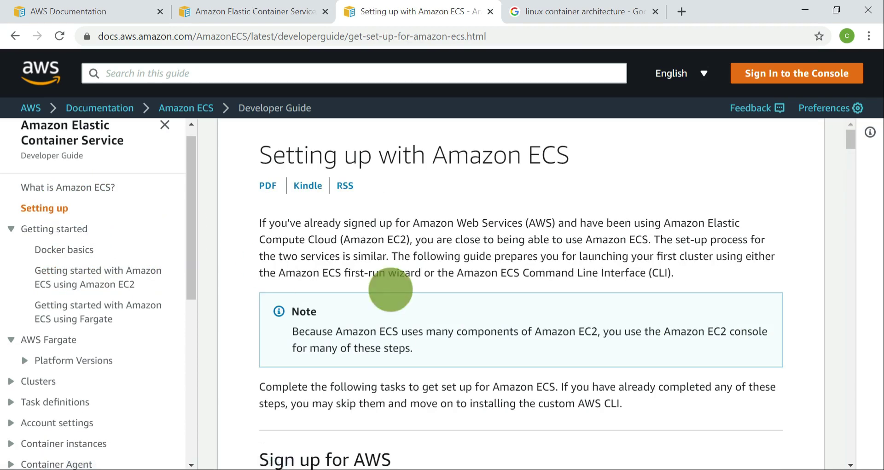
{"action": "scroll", "coordinate": [503, 304], "scroll_direction": "down", "scroll_amount": 3}
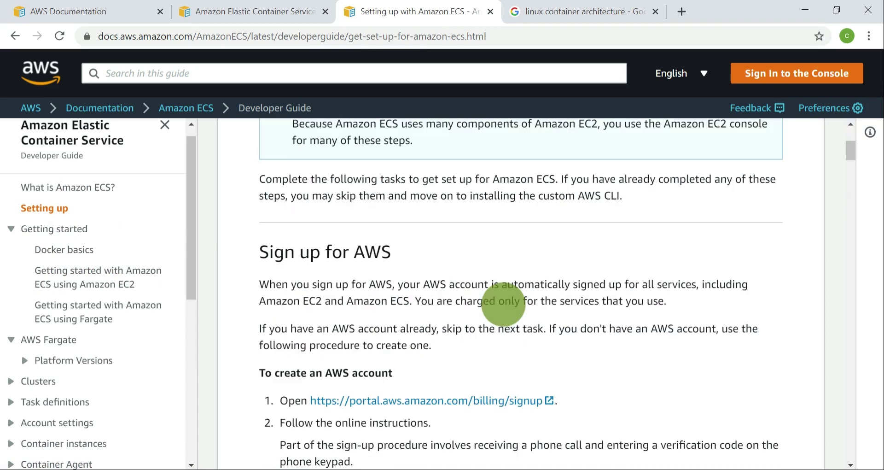
{"action": "scroll", "coordinate": [503, 304], "scroll_direction": "down", "scroll_amount": 20}
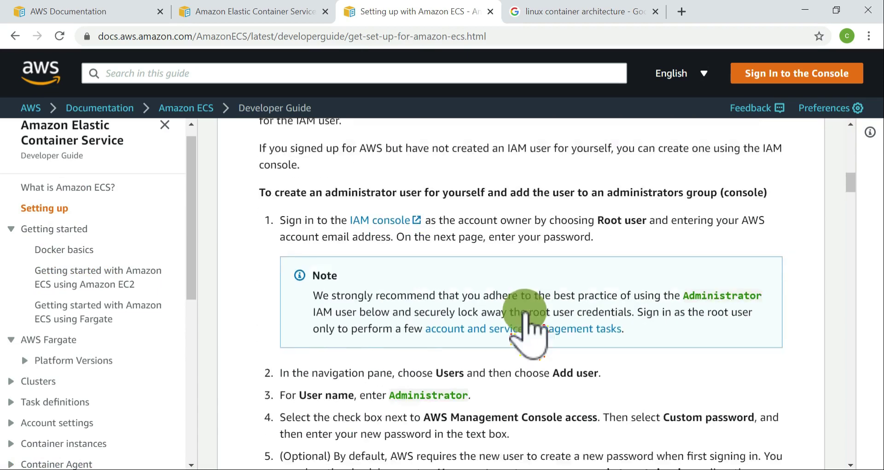
{"action": "scroll", "coordinate": [526, 312], "scroll_direction": "up", "scroll_amount": 10}
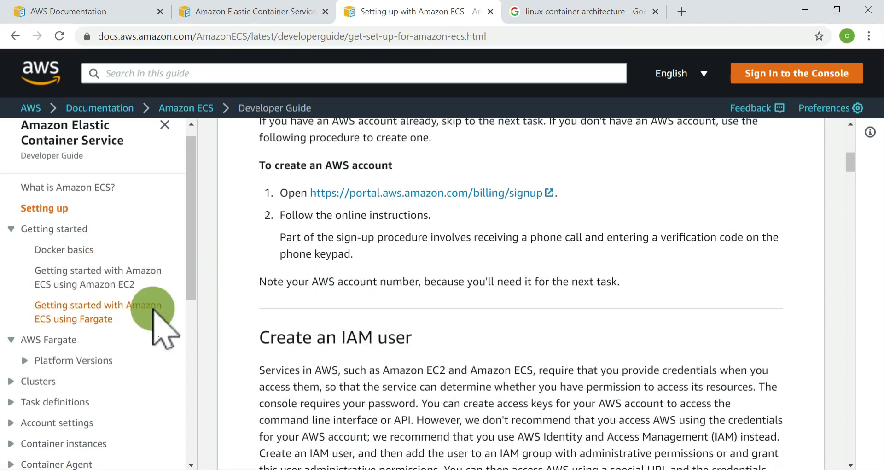
Open the guide page on getting started with Amazon ECS using Amazon EC2 and review its prerequisites, including AdministratorAccess
{"action": "left_click", "coordinate": [167, 285]}
{"action": "scroll", "coordinate": [529, 349], "scroll_direction": "down", "scroll_amount": 5}
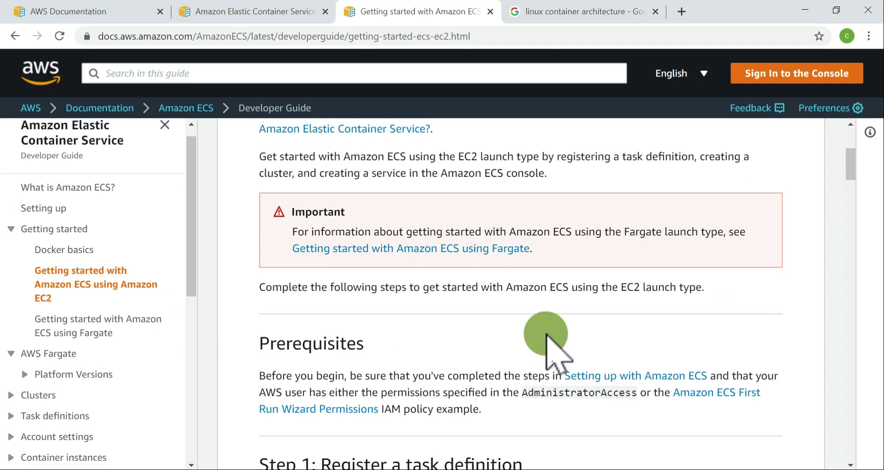
{"action": "scroll", "coordinate": [493, 296], "scroll_direction": "down", "scroll_amount": 3}
{"action": "left_click_drag", "start_coordinate": [571, 325], "coordinate": [249, 218]}
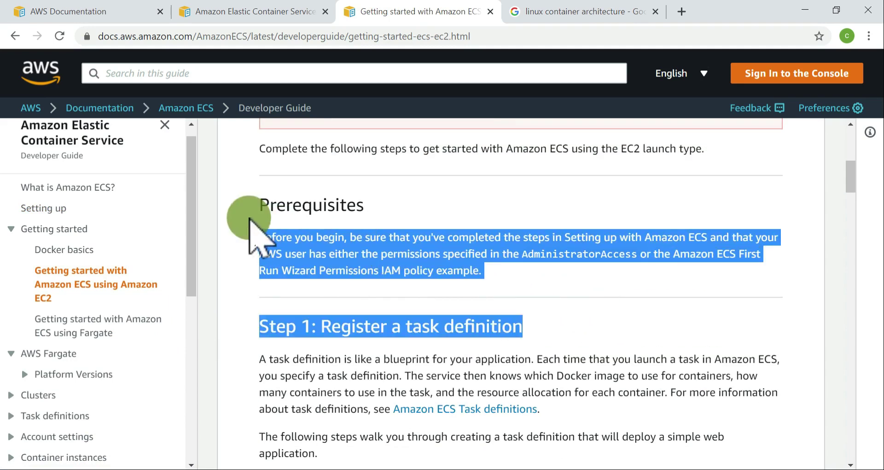
{"action": "double_click", "coordinate": [574, 255]}
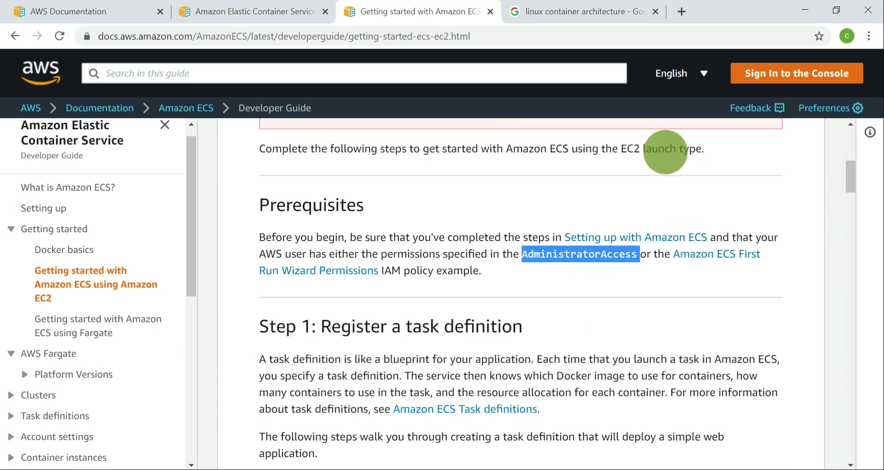
Close the stray Microsoft Edge window and switch to the Amazon ECS console in Chrome
{"action": "key", "text": "alt+Tab"}
{"action": "key", "text": "alt+Tab"}
{"action": "key", "text": "Tab"}
{"action": "key", "text": "alt+Tab"}
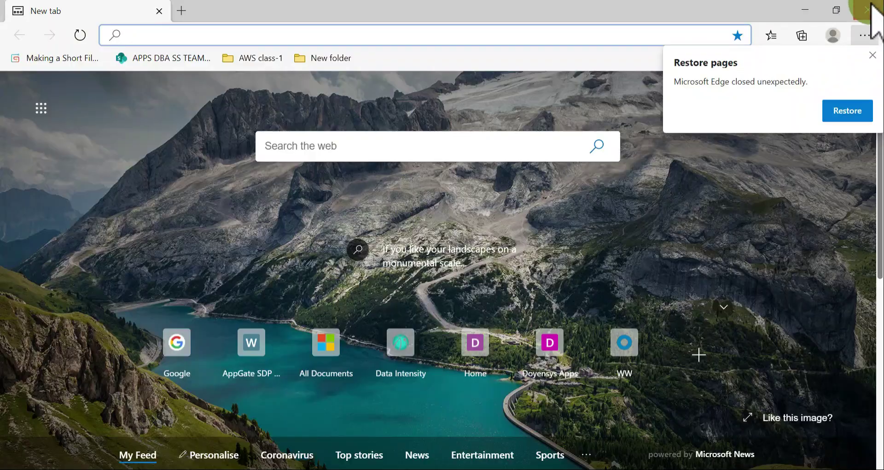
{"action": "left_click", "coordinate": [870, 7]}
{"action": "key", "text": "alt+Tab"}
{"action": "key", "text": "alt+Tab"}
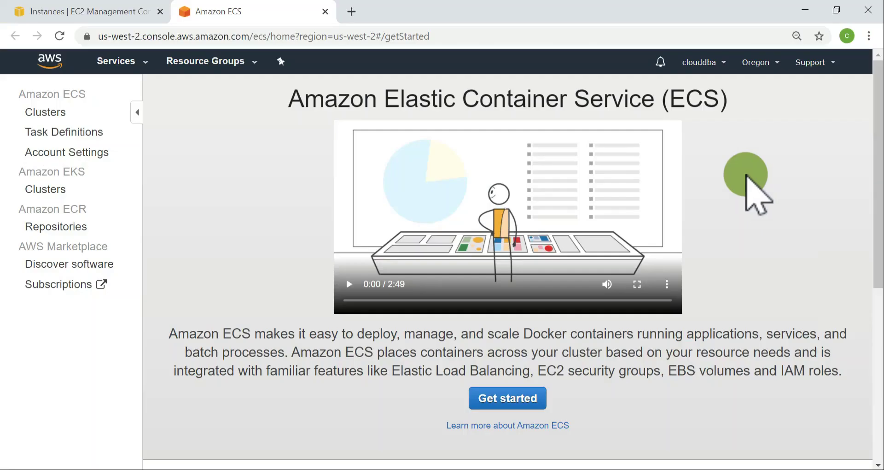
Check the signed-in account's options in the ECS console, close them, and return to the guide
{"action": "left_click", "coordinate": [705, 62]}
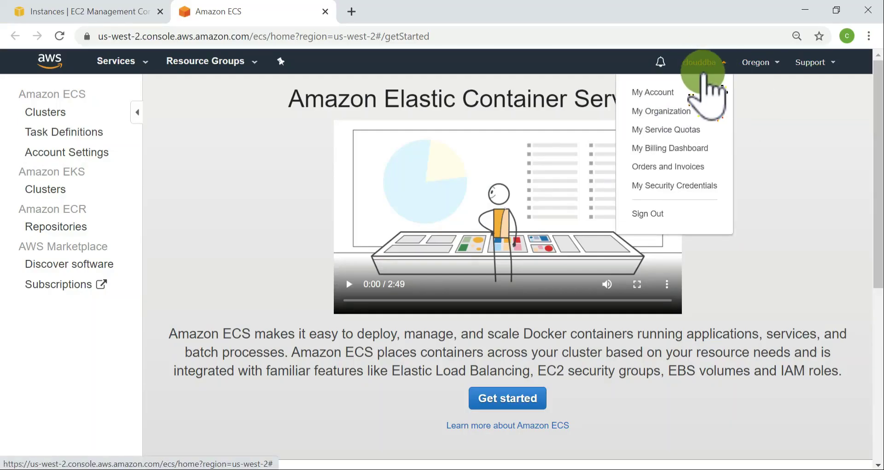
{"action": "left_click", "coordinate": [784, 120]}
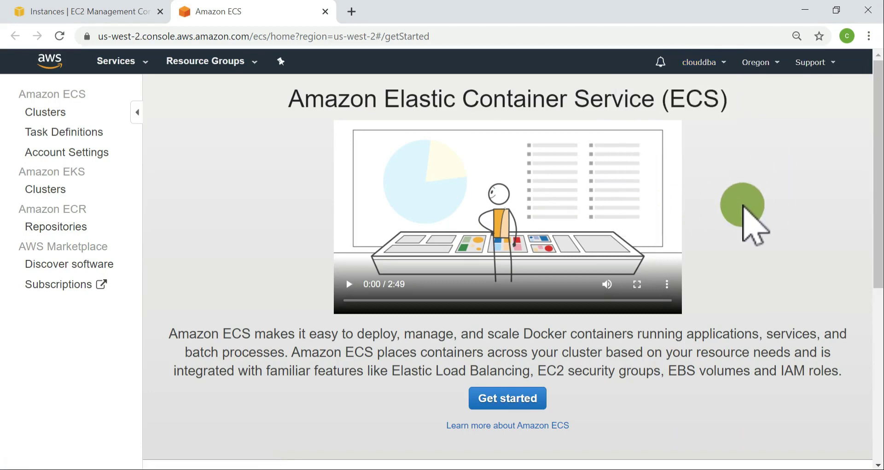
{"action": "key", "text": "alt+Tab"}
{"action": "key", "text": "alt+Tab"}
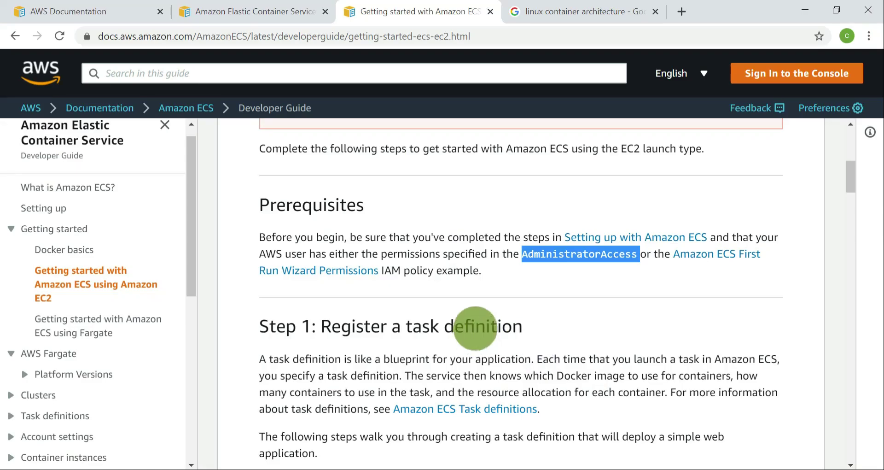
Compare the guide's first instructions for registering a task definition with the ECS console
{"action": "scroll", "coordinate": [493, 299], "scroll_direction": "down", "scroll_amount": 3}
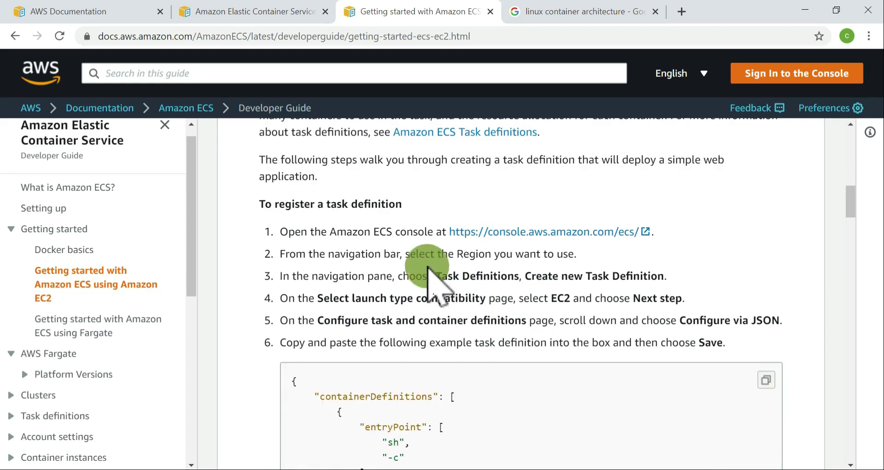
{"action": "left_click_drag", "start_coordinate": [295, 231], "coordinate": [357, 232]}
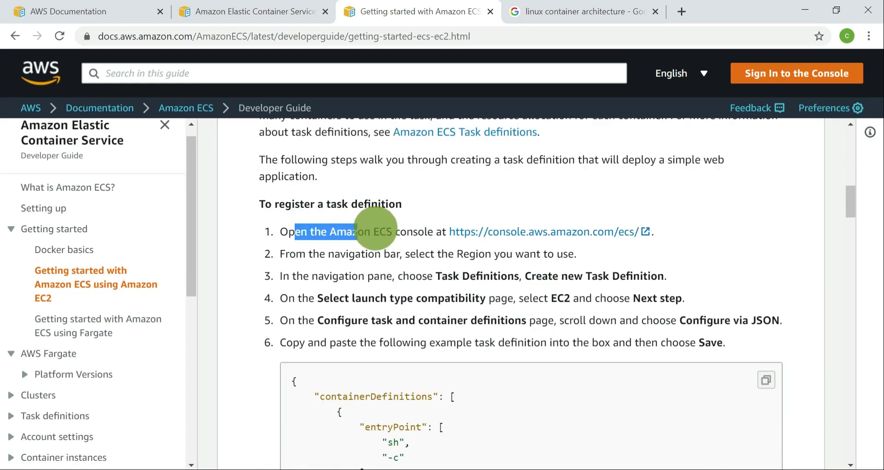
{"action": "key", "text": "alt+Tab"}
{"action": "key", "text": "alt+Tab"}
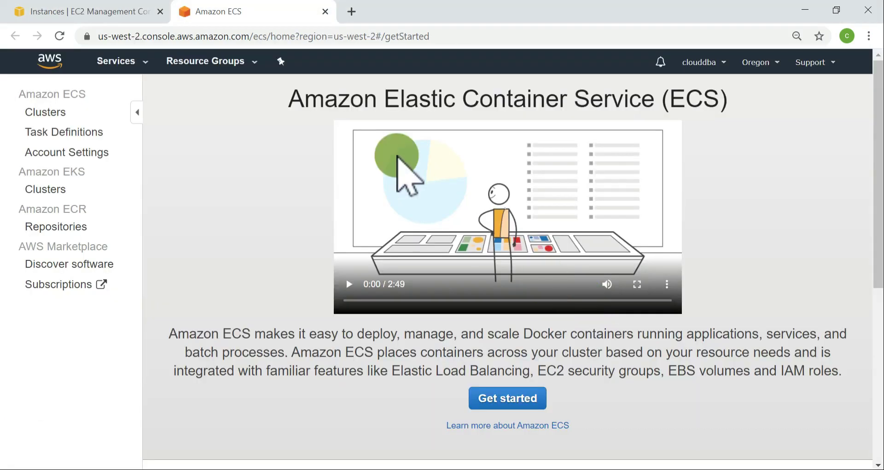
{"action": "key", "text": "alt+Tab"}
{"action": "left_click", "coordinate": [300, 252]}
{"action": "key", "text": "alt+Tab"}
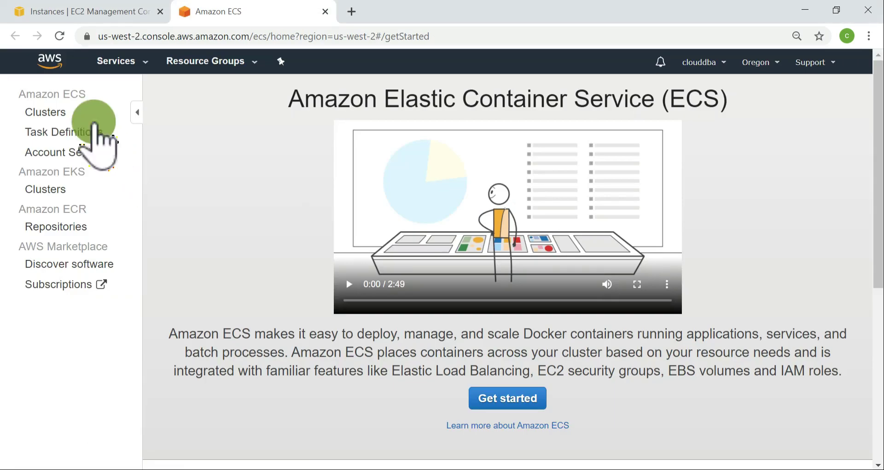
{"action": "key", "text": "alt+Tab"}
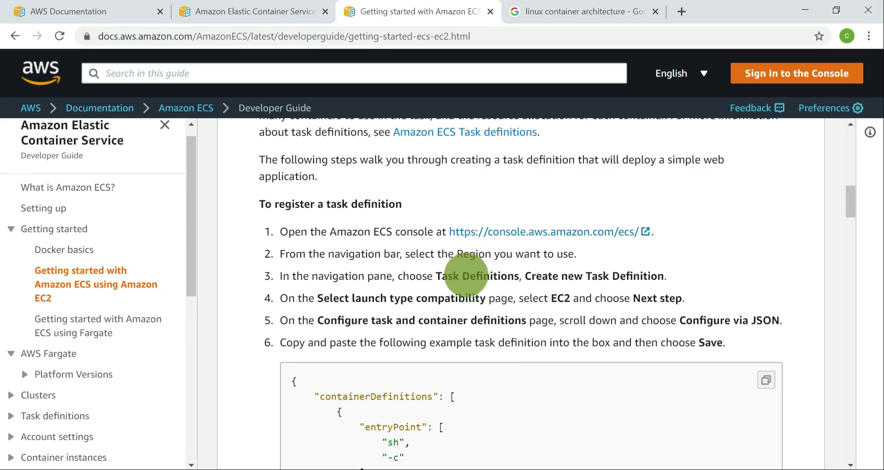
{"action": "key", "text": "alt+Tab"}
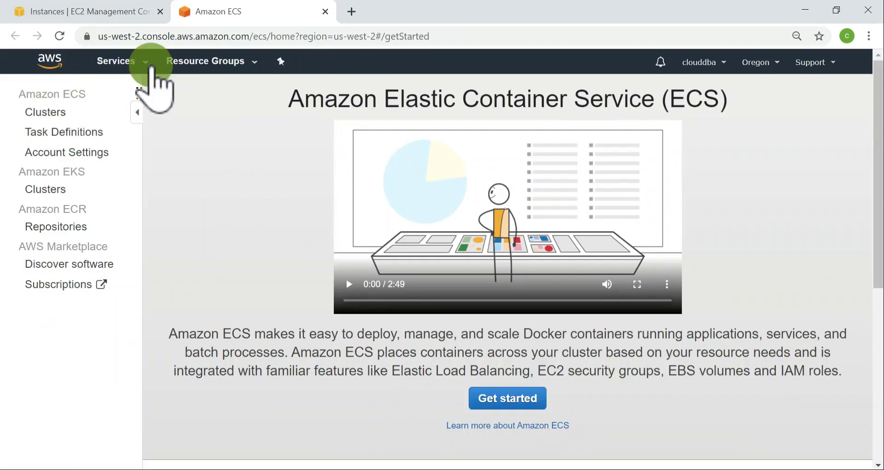
Check the console's region selection and read the guide's instructions on choosing a region and creating a new task definition
{"action": "left_click", "coordinate": [762, 63]}
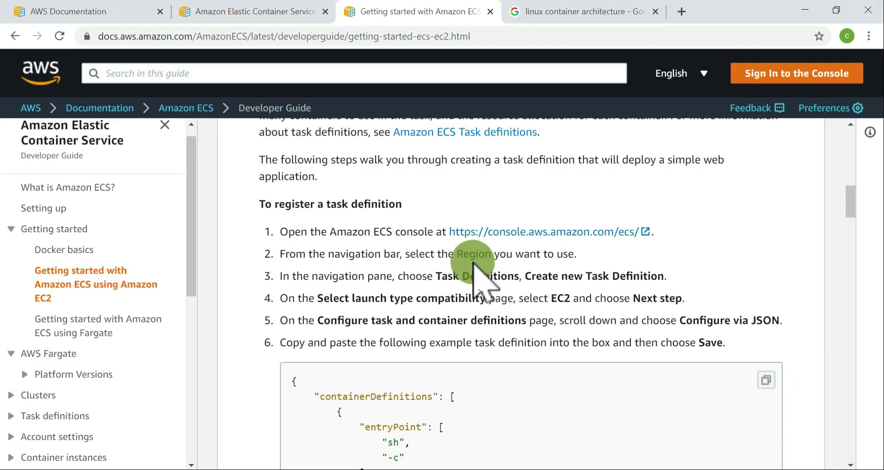
{"action": "left_click_drag", "start_coordinate": [474, 256], "coordinate": [577, 255]}
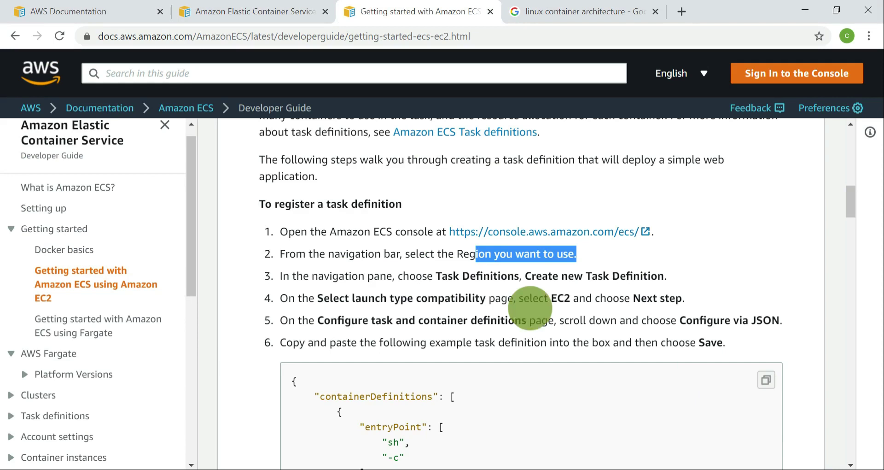
{"action": "left_click_drag", "start_coordinate": [314, 276], "coordinate": [371, 276]}
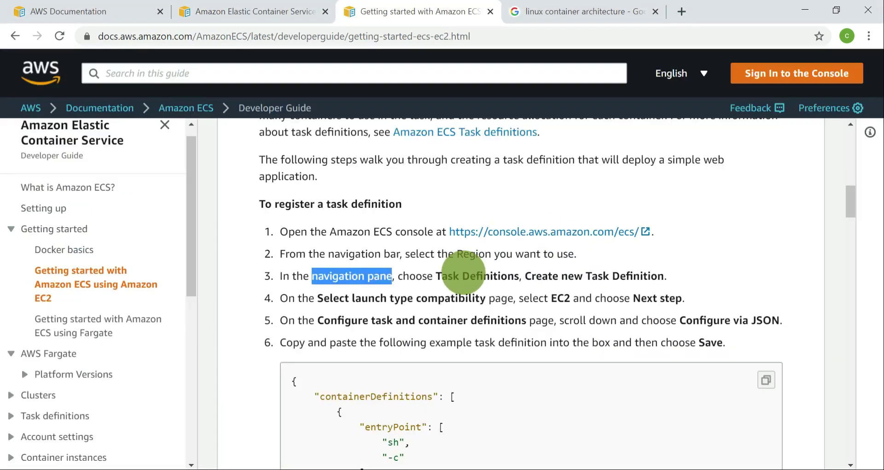
{"action": "left_click_drag", "start_coordinate": [435, 276], "coordinate": [480, 280]}
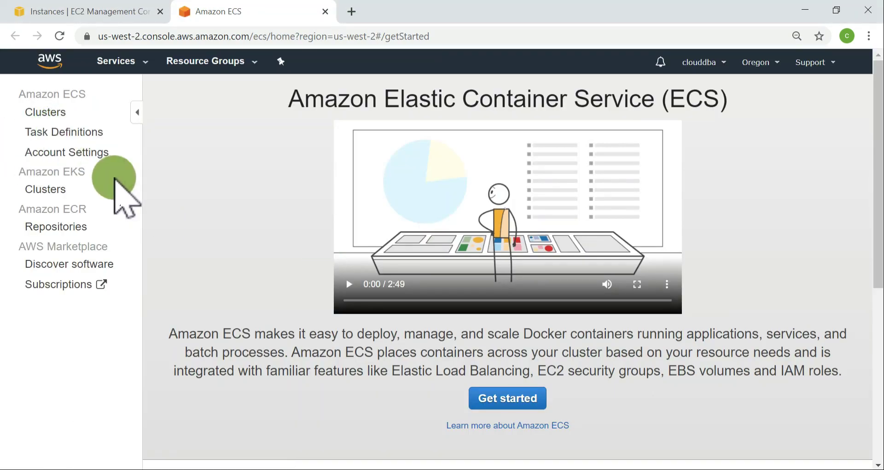
Create a new task definition with the EC2 launch type and proceed to its configuration, following the guide
{"action": "left_click", "coordinate": [62, 133]}
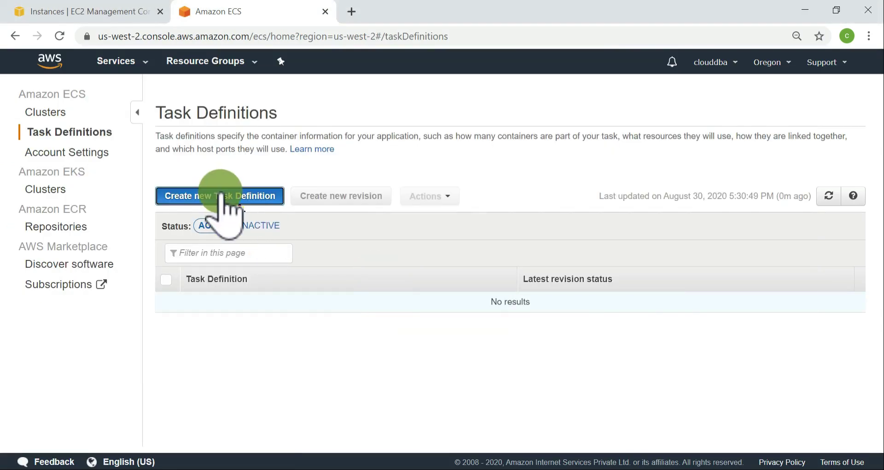
{"action": "left_click", "coordinate": [221, 198]}
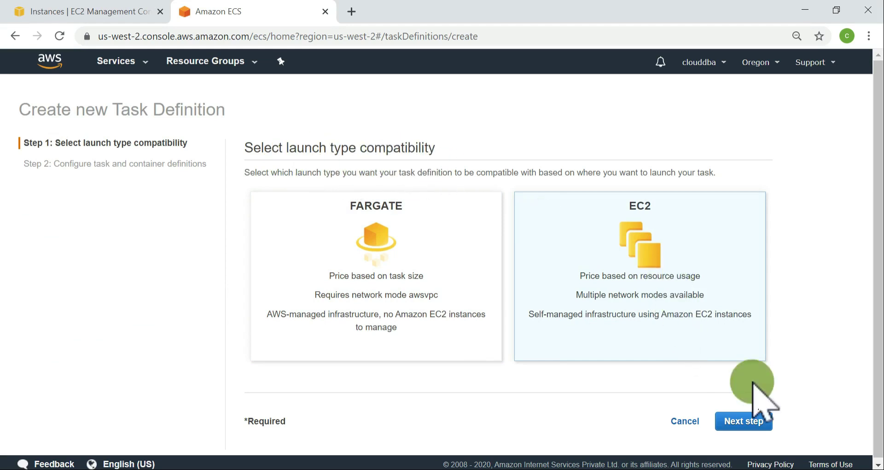
{"action": "key", "text": "alt+Tab"}
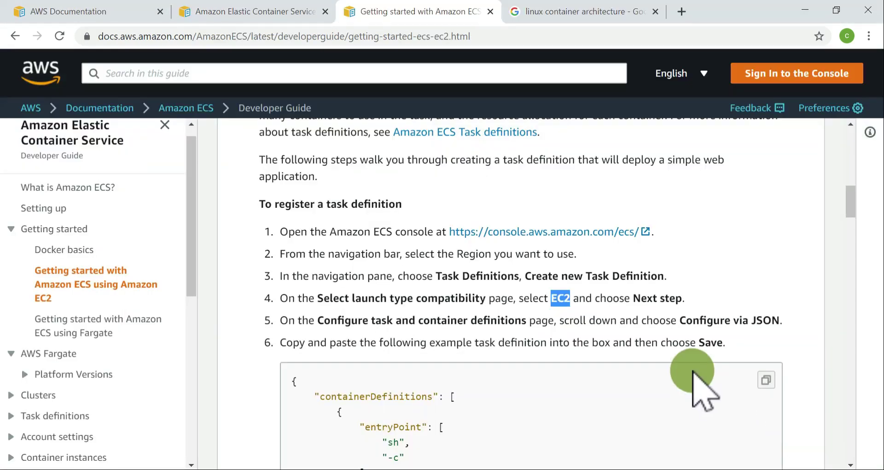
{"action": "scroll", "coordinate": [692, 372], "scroll_direction": "down", "scroll_amount": 1}
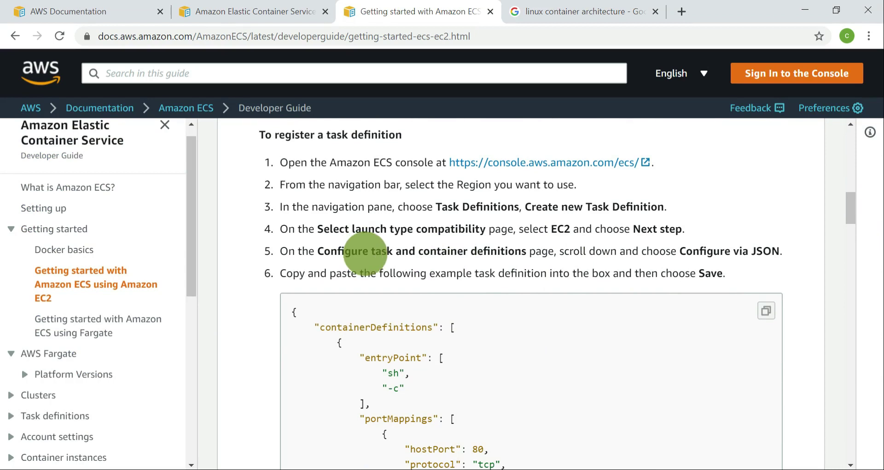
{"action": "left_click_drag", "start_coordinate": [485, 253], "coordinate": [546, 260]}
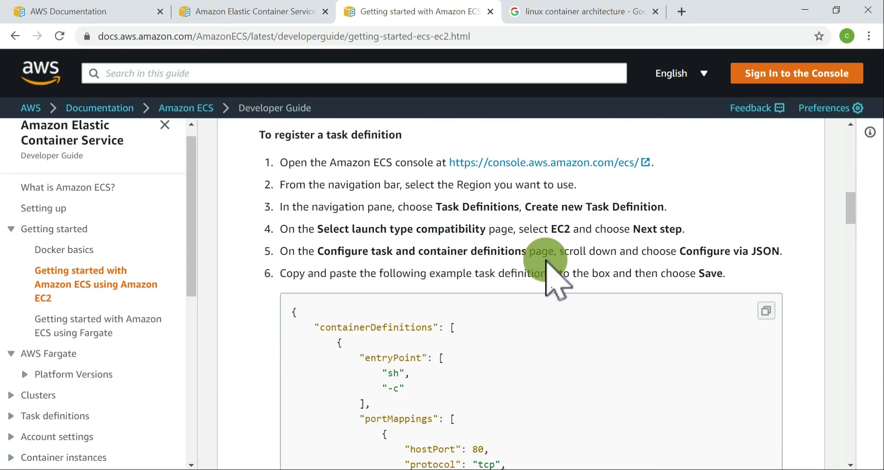
{"action": "key", "text": "alt+Tab"}
{"action": "key", "text": "alt+Tab"}
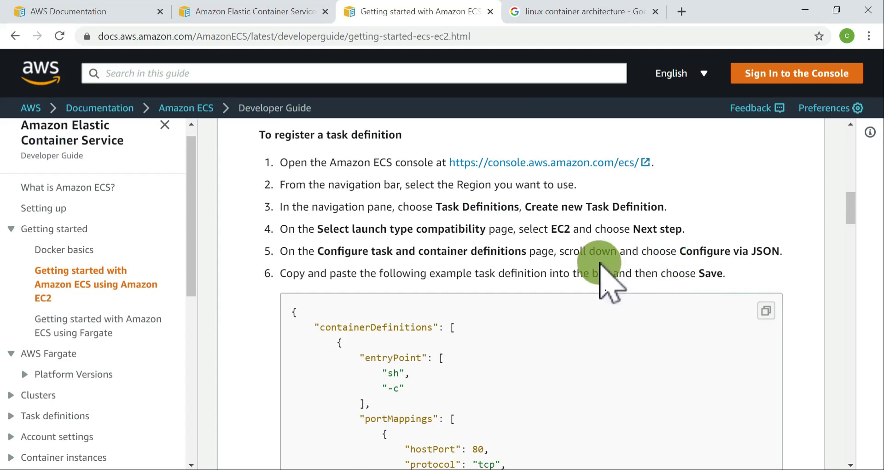
Open the JSON configuration of the new task definition, as the guide instructs
{"action": "left_click_drag", "start_coordinate": [691, 251], "coordinate": [784, 253]}
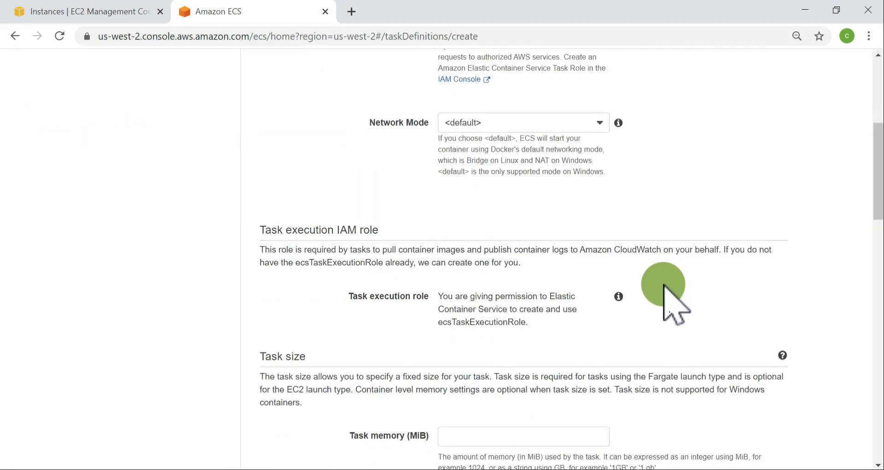
{"action": "scroll", "coordinate": [671, 306], "scroll_direction": "down", "scroll_amount": 6}
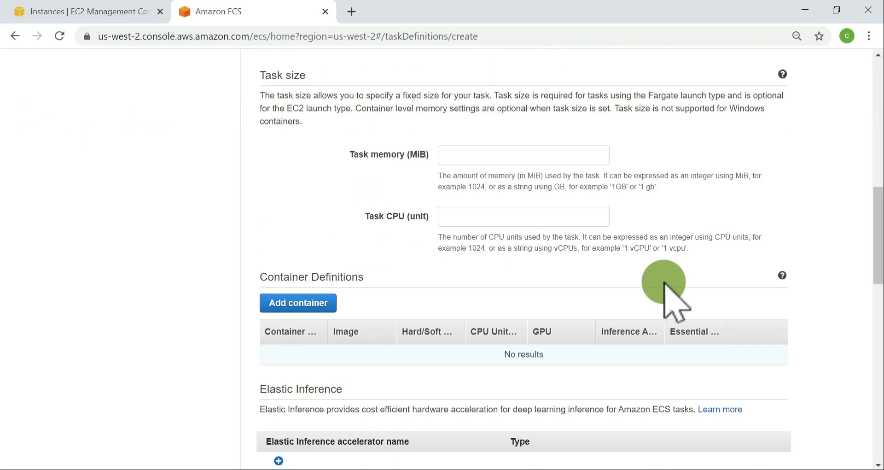
{"action": "scroll", "coordinate": [409, 295], "scroll_direction": "down", "scroll_amount": 2}
{"action": "scroll", "coordinate": [409, 280], "scroll_direction": "down", "scroll_amount": 14}
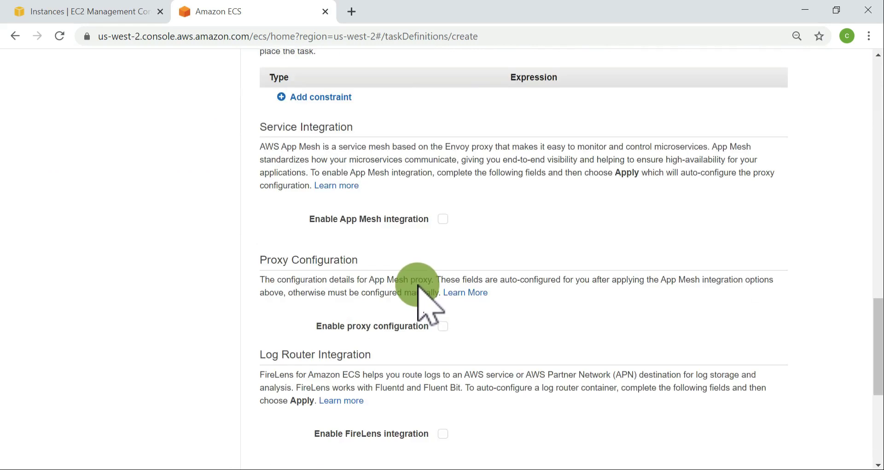
{"action": "left_click", "coordinate": [304, 289]}
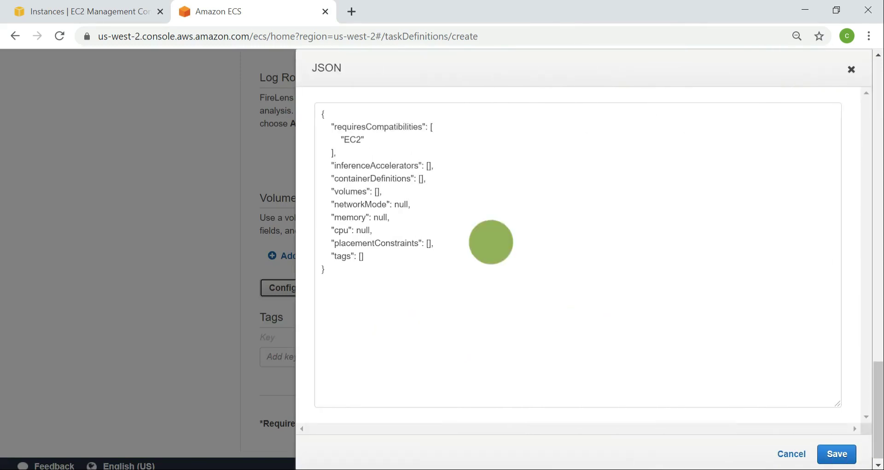
Replace the default JSON with the guide's example task definition for console-sample-app-static and try to save it
{"action": "left_click_drag", "start_coordinate": [489, 276], "coordinate": [322, 125]}
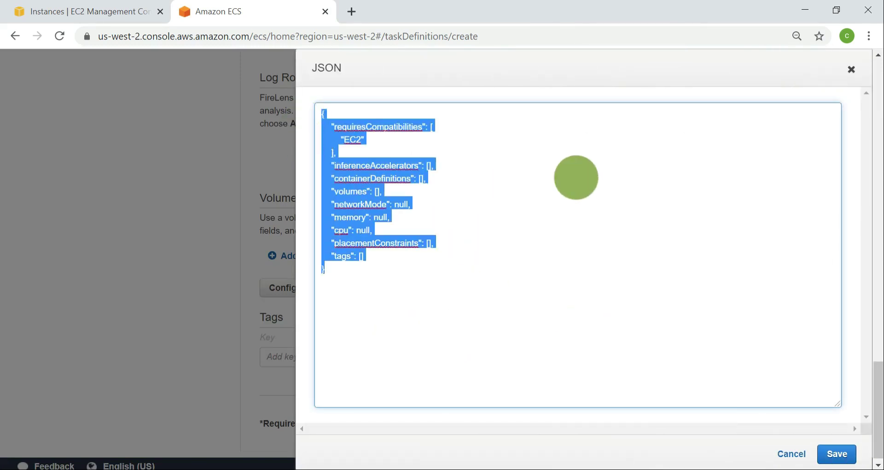
{"action": "key", "text": "BackSpace"}
{"action": "key", "text": "alt+Tab"}
{"action": "scroll", "coordinate": [567, 221], "scroll_direction": "down", "scroll_amount": 5}
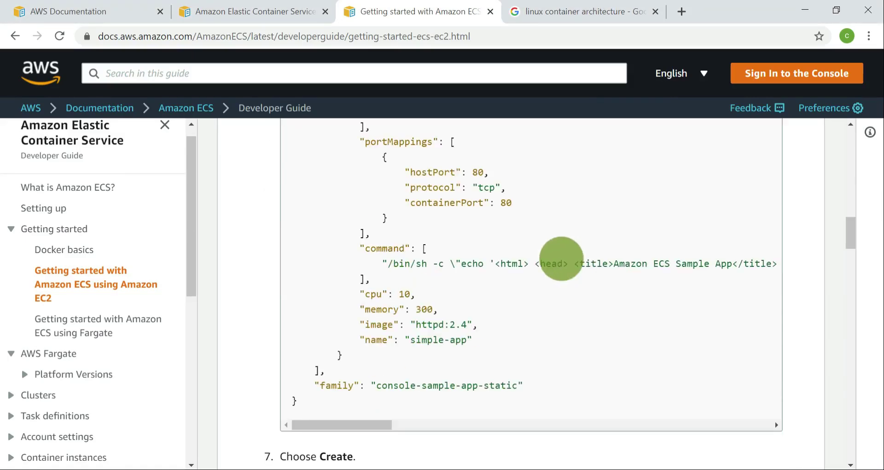
{"action": "scroll", "coordinate": [561, 258], "scroll_direction": "up", "scroll_amount": 3}
{"action": "left_click_drag", "start_coordinate": [290, 174], "coordinate": [522, 399]}
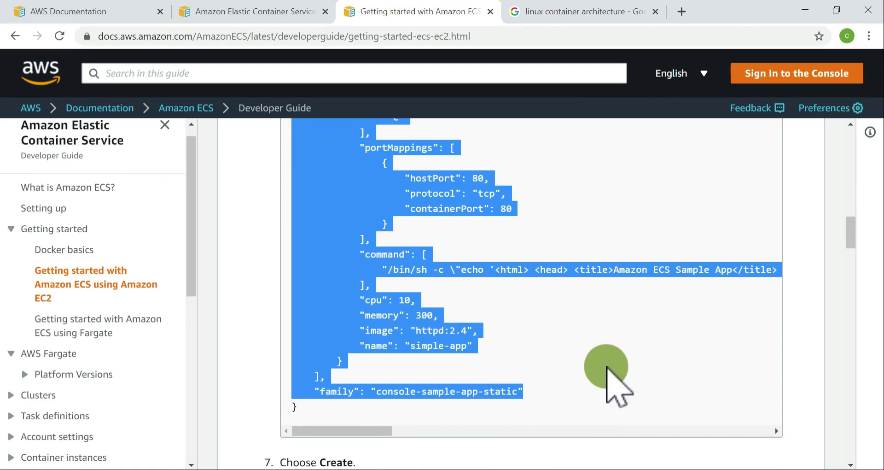
{"action": "key", "text": "alt+Tab"}
{"action": "left_click", "coordinate": [507, 214]}
{"action": "key", "text": "ctrl+v"}
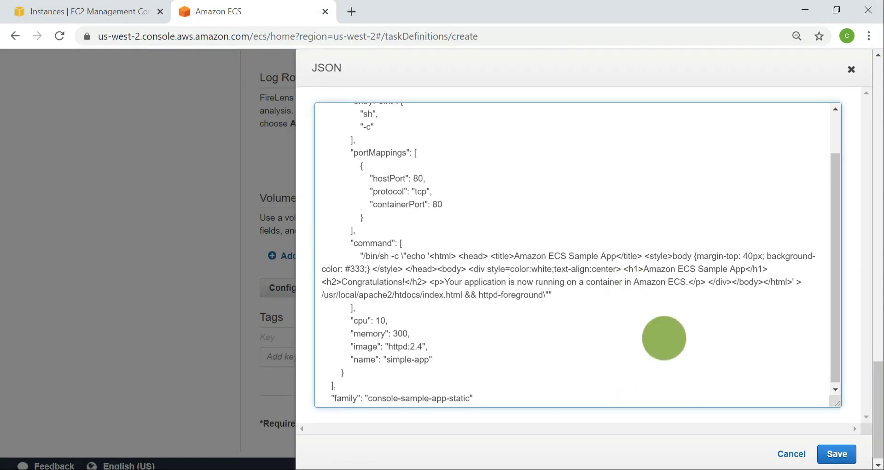
{"action": "left_click", "coordinate": [833, 456]}
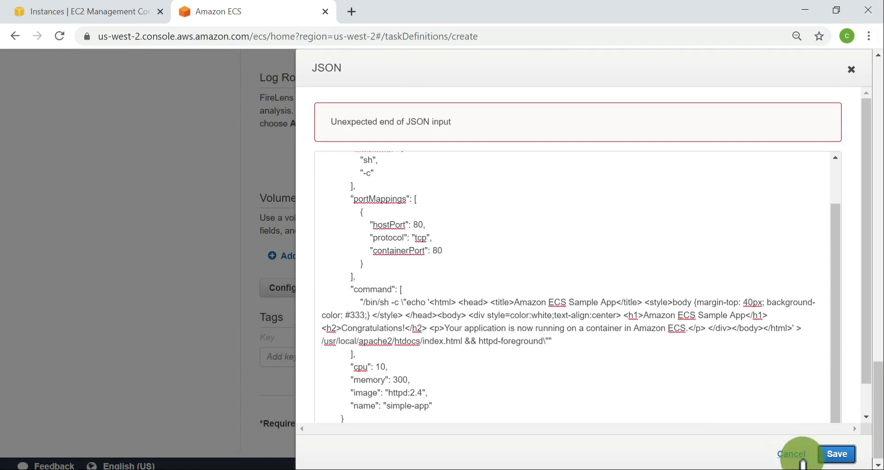
Copy the entire pasted JSON, try to save it again, and close the JSON editor without applying it
{"action": "left_click", "coordinate": [584, 316]}
{"action": "scroll", "coordinate": [584, 317], "scroll_direction": "up", "scroll_amount": 2}
{"action": "key", "text": "ctrl+a"}
{"action": "key", "text": "ctrl+c"}
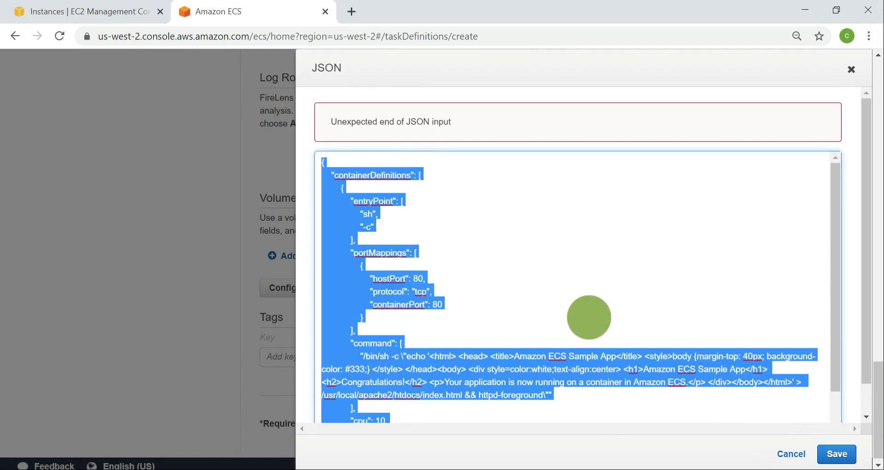
{"action": "key", "text": "ctrl+End"}
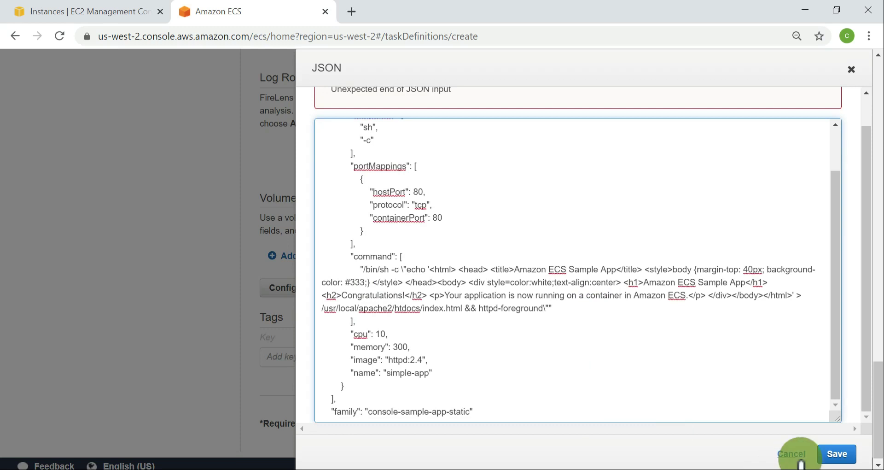
{"action": "left_click", "coordinate": [842, 455]}
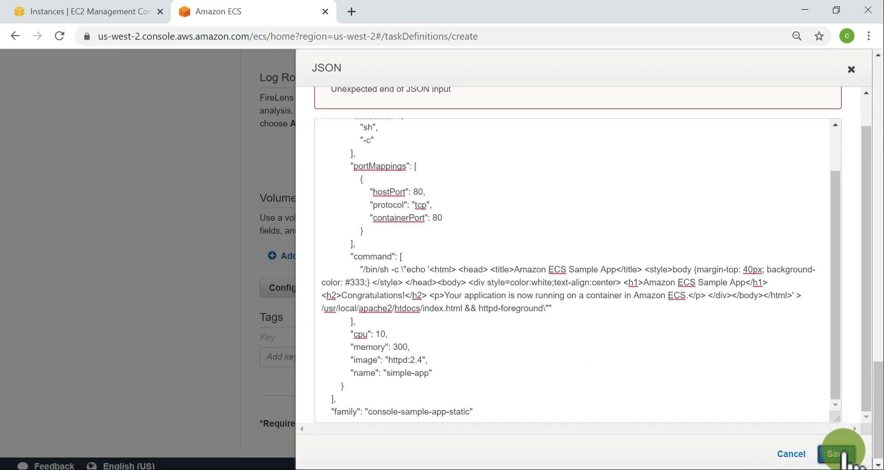
{"action": "scroll", "coordinate": [767, 251], "scroll_direction": "up", "scroll_amount": 2}
{"action": "left_click", "coordinate": [855, 71]}
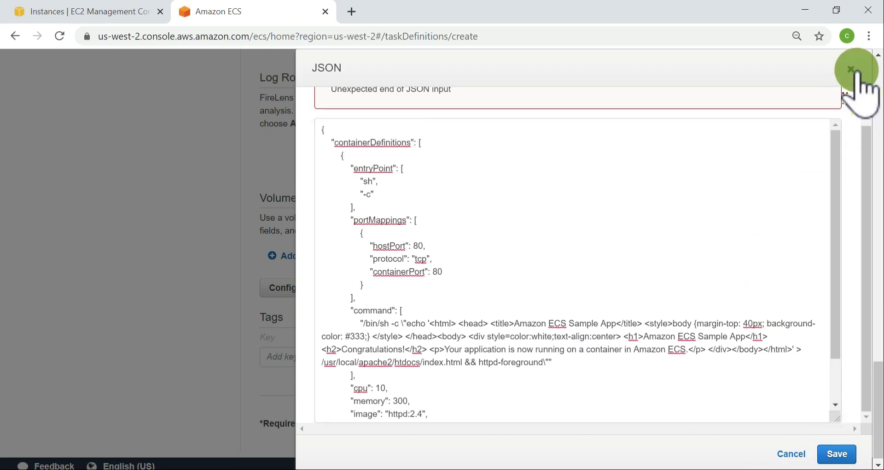
{"action": "scroll", "coordinate": [654, 186], "scroll_direction": "up", "scroll_amount": 1}
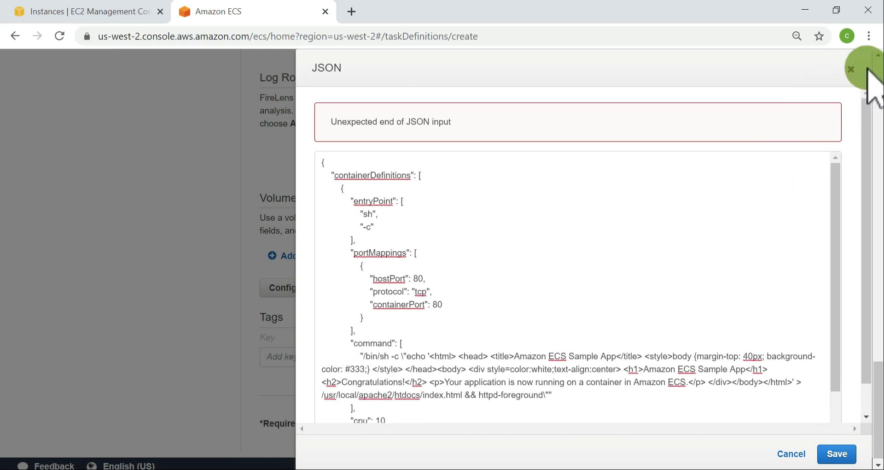
{"action": "left_click", "coordinate": [852, 69]}
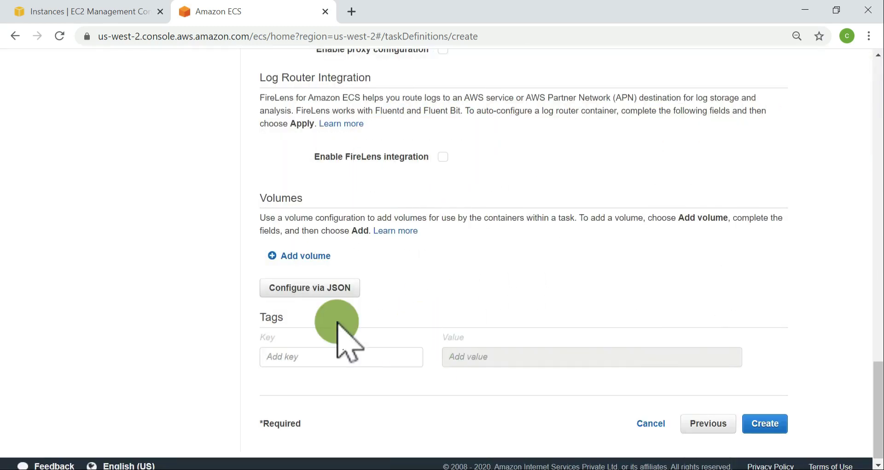
Reopen the JSON configuration, replace the default content with the copied text, try to save it, and close the editor
{"action": "left_click", "coordinate": [335, 293]}
{"action": "left_click", "coordinate": [515, 281]}
{"action": "key", "text": "ctrl+a"}
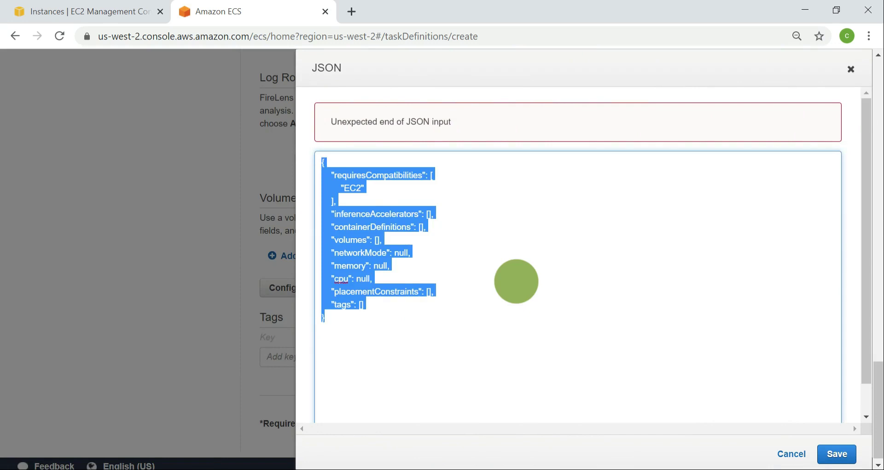
{"action": "key", "text": "ctrl+v"}
{"action": "left_click", "coordinate": [837, 455]}
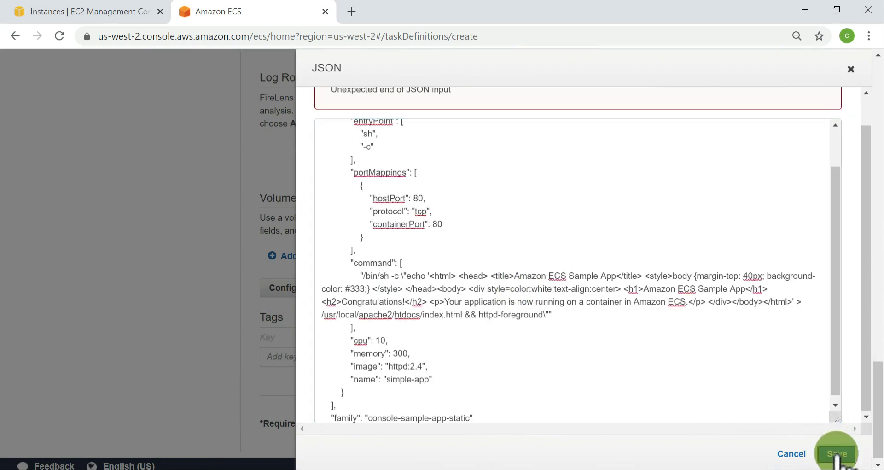
{"action": "scroll", "coordinate": [707, 307], "scroll_direction": "up", "scroll_amount": 2}
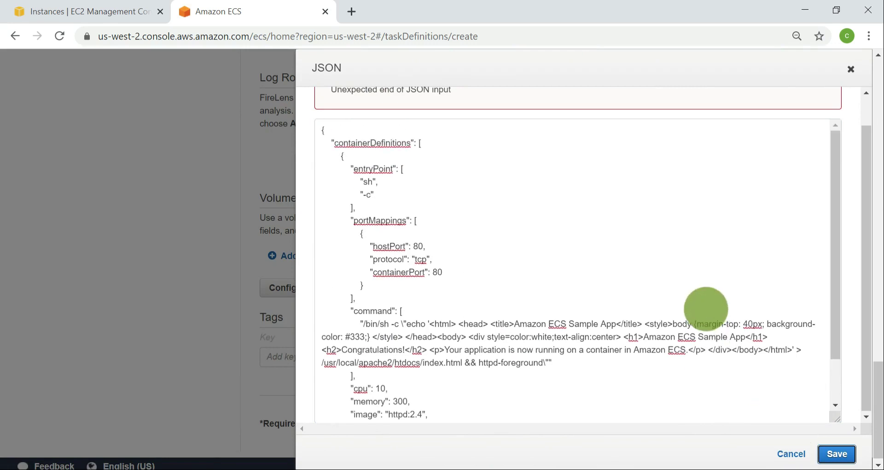
{"action": "scroll", "coordinate": [760, 137], "scroll_direction": "up", "scroll_amount": 2}
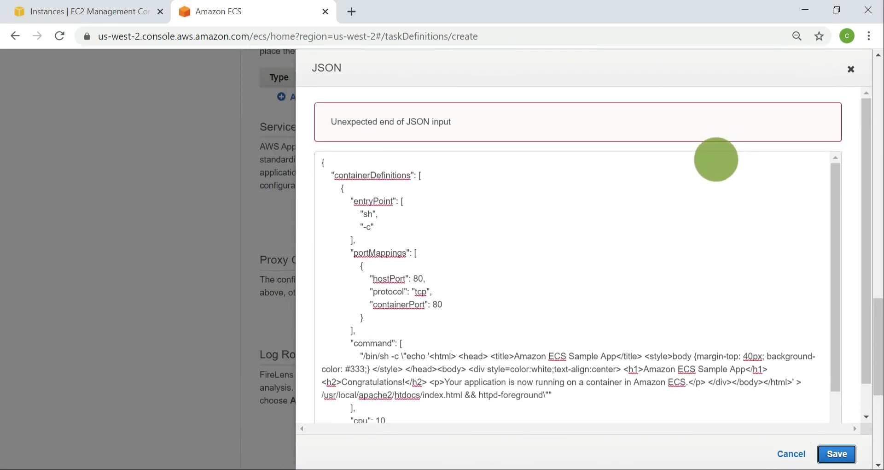
{"action": "scroll", "coordinate": [663, 250], "scroll_direction": "down", "scroll_amount": 1}
{"action": "scroll", "coordinate": [663, 250], "scroll_direction": "up", "scroll_amount": 1}
{"action": "scroll", "coordinate": [666, 257], "scroll_direction": "down", "scroll_amount": 1}
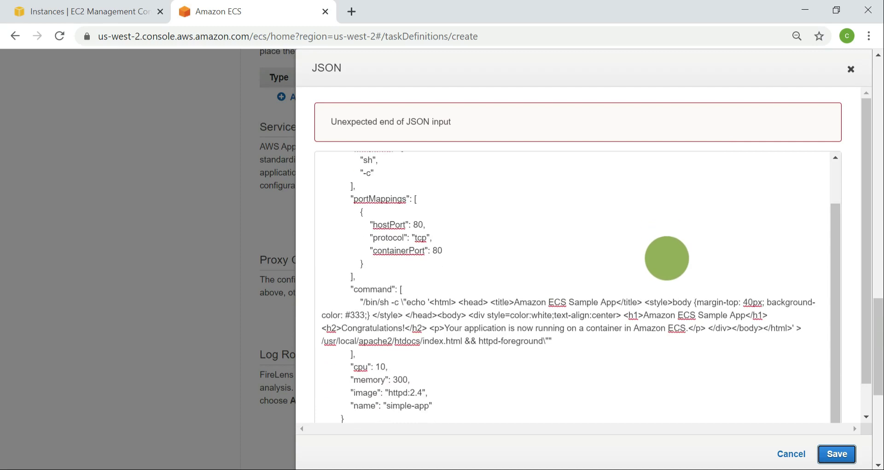
{"action": "left_click", "coordinate": [851, 69]}
Switch to the getting-started guide and copy its complete example task definition
{"action": "key", "text": "alt+Tab"}
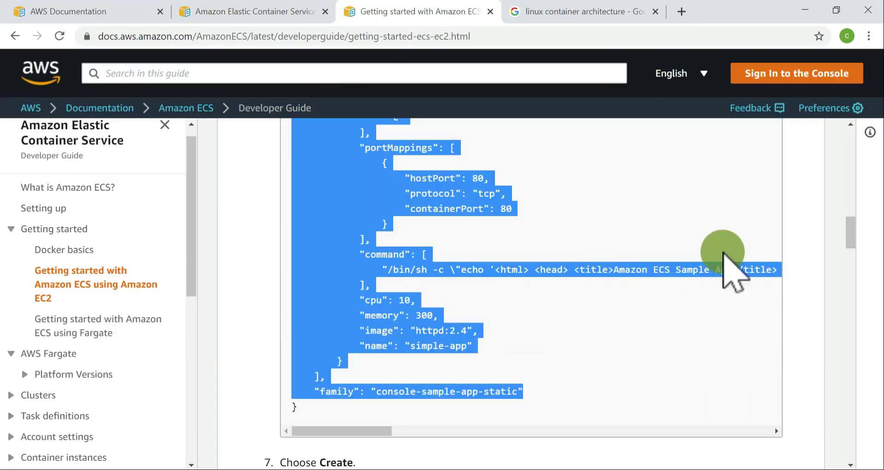
{"action": "scroll", "coordinate": [727, 262], "scroll_direction": "up", "scroll_amount": 8}
{"action": "scroll", "coordinate": [792, 368], "scroll_direction": "down", "scroll_amount": 3}
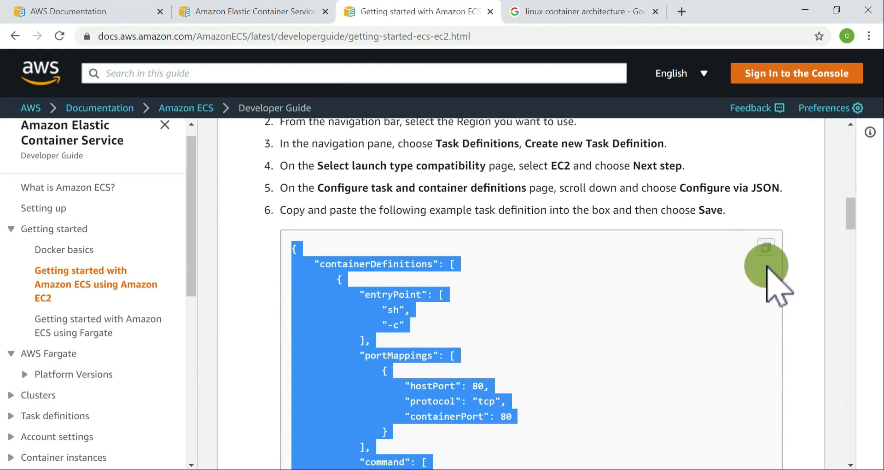
{"action": "left_click", "coordinate": [766, 249]}
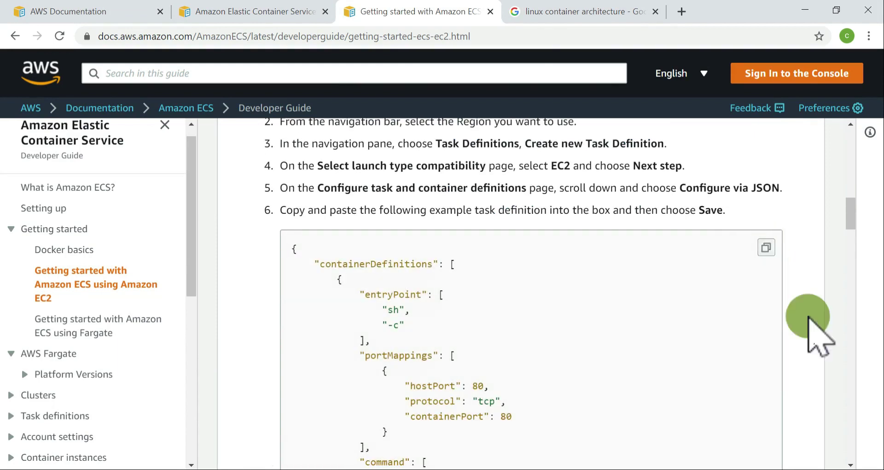
Back in the ECS console, name the task definition sample-cont and check the Task Role and Network Mode options, keeping the default mode
{"action": "key", "text": "alt+Tab"}
{"action": "scroll", "coordinate": [405, 354], "scroll_direction": "down", "scroll_amount": 6}
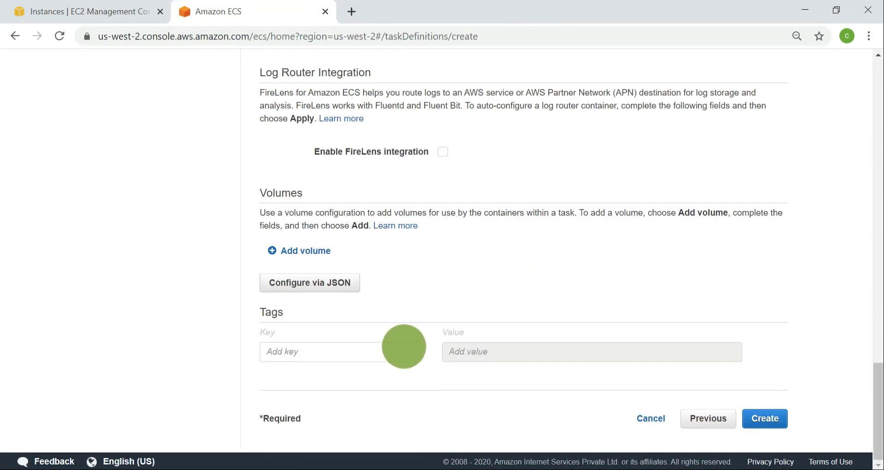
{"action": "scroll", "coordinate": [396, 295], "scroll_direction": "up", "scroll_amount": 20}
{"action": "scroll", "coordinate": [400, 290], "scroll_direction": "up", "scroll_amount": 5}
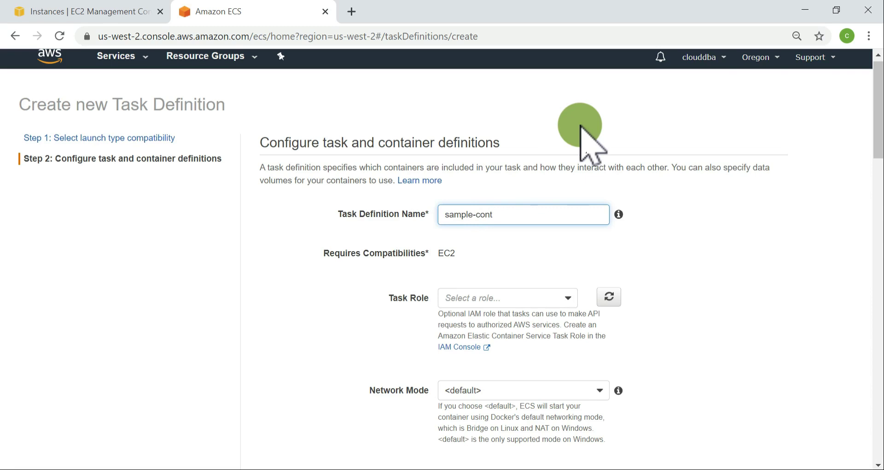
{"action": "scroll", "coordinate": [580, 125], "scroll_direction": "down", "scroll_amount": 1}
{"action": "left_click", "coordinate": [571, 229]}
{"action": "left_click", "coordinate": [567, 230]}
{"action": "left_click", "coordinate": [571, 326]}
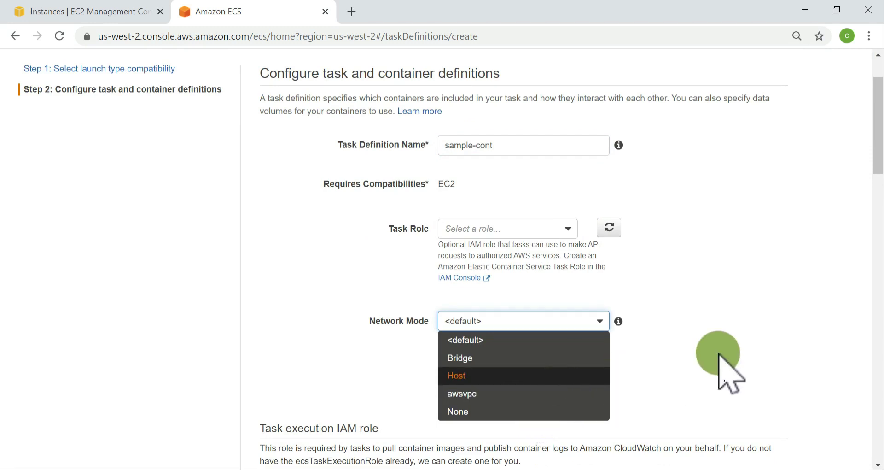
{"action": "left_click", "coordinate": [701, 337]}
Replace the JSON configuration with the guide's complete console-sample-app-static task definition and save it
{"action": "scroll", "coordinate": [701, 338], "scroll_direction": "down", "scroll_amount": 10}
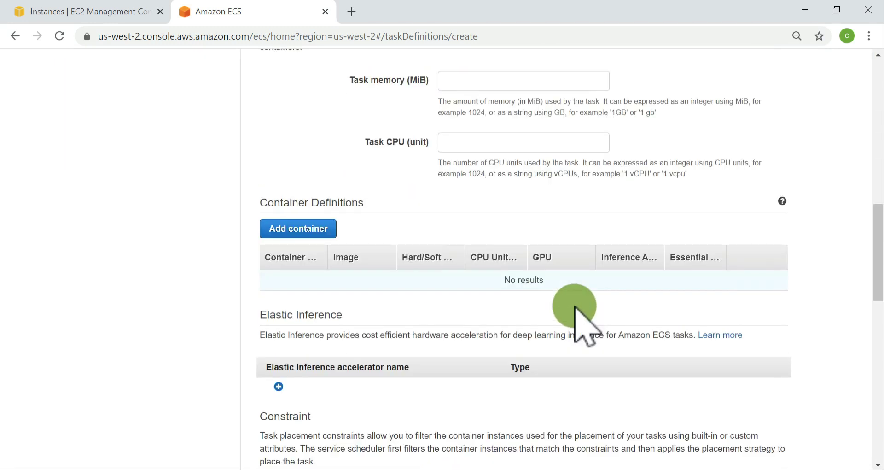
{"action": "scroll", "coordinate": [327, 295], "scroll_direction": "down", "scroll_amount": 12}
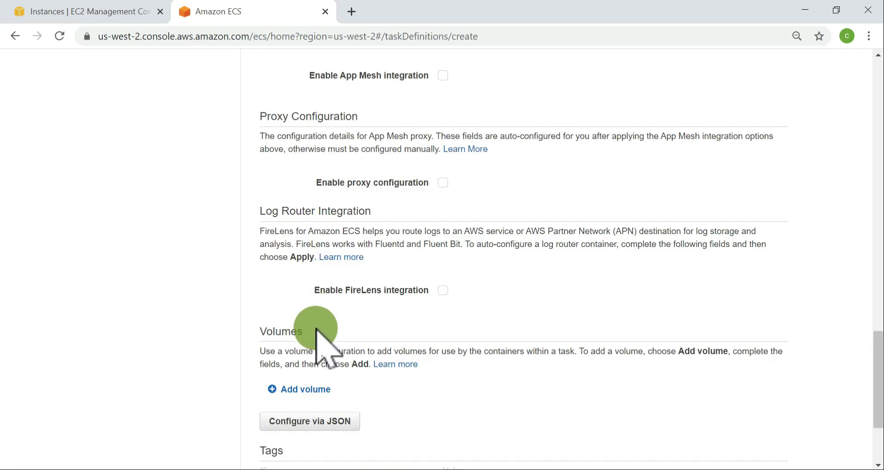
{"action": "scroll", "coordinate": [316, 328], "scroll_direction": "down", "scroll_amount": 3}
{"action": "left_click", "coordinate": [310, 283]}
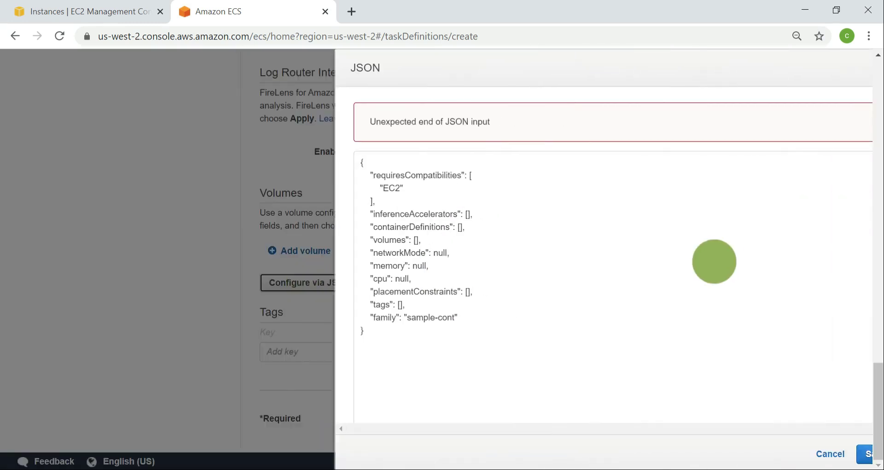
{"action": "key", "text": "ctrl+a"}
{"action": "key", "text": "ctrl+v"}
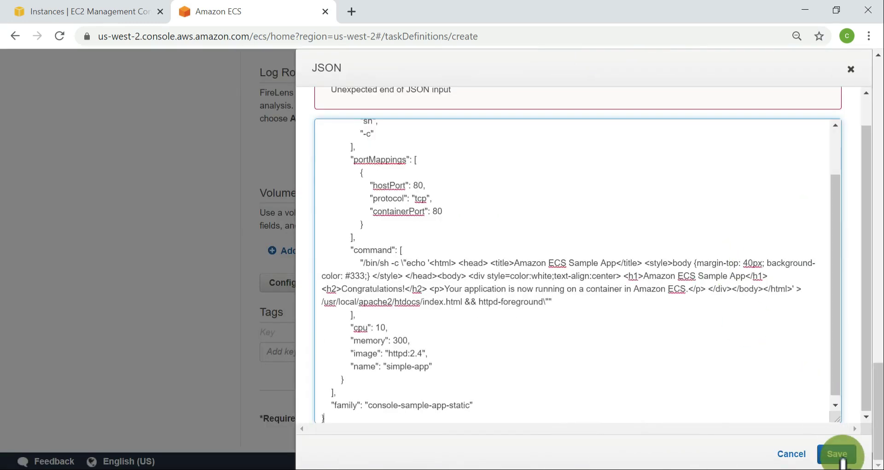
{"action": "left_click", "coordinate": [837, 454]}
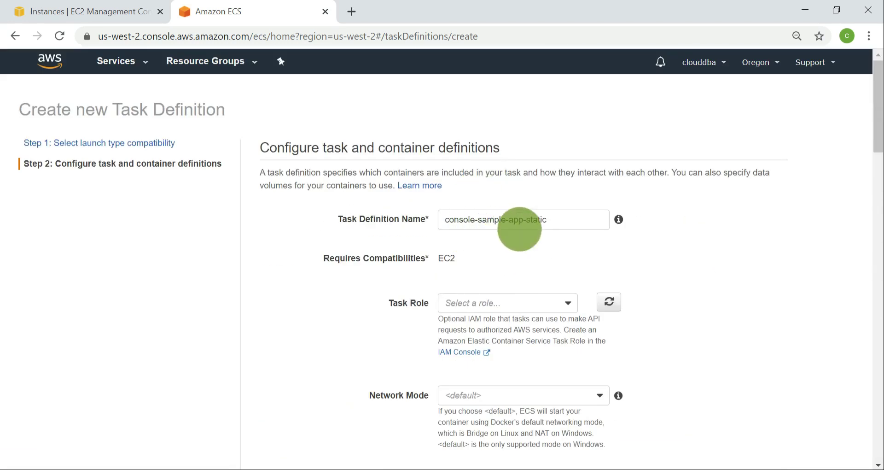
Compare the filled-in task definition name with the family value in the guide's example, checking the container definitions too
{"action": "triple_click", "coordinate": [522, 222]}
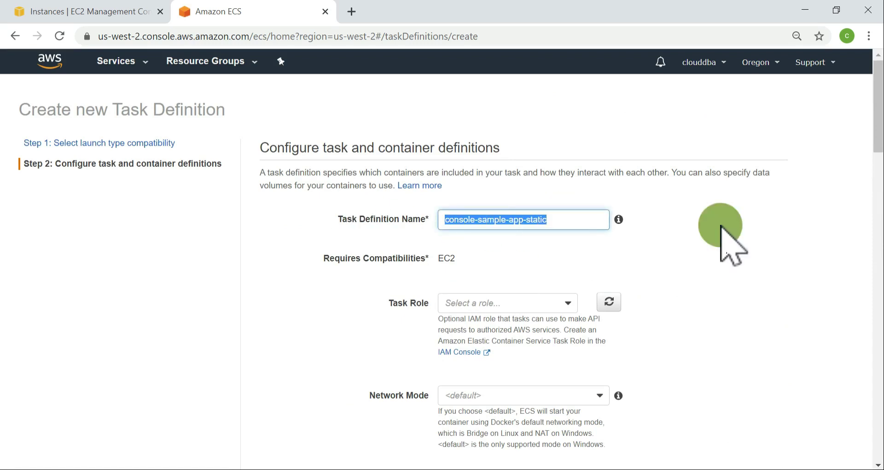
{"action": "triple_click", "coordinate": [542, 225]}
{"action": "scroll", "coordinate": [760, 294], "scroll_direction": "down", "scroll_amount": 15}
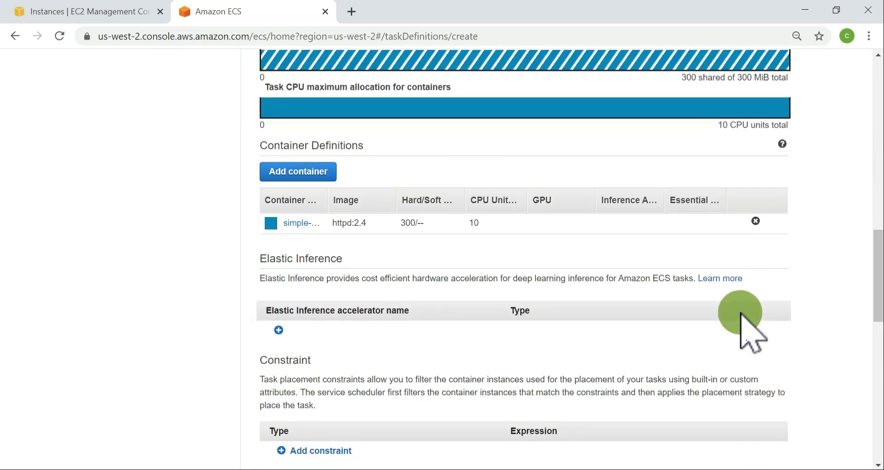
{"action": "key", "text": "alt+Tab"}
{"action": "scroll", "coordinate": [543, 382], "scroll_direction": "down", "scroll_amount": 3}
{"action": "scroll", "coordinate": [544, 382], "scroll_direction": "down", "scroll_amount": 4}
{"action": "left_click_drag", "start_coordinate": [372, 316], "coordinate": [523, 325]}
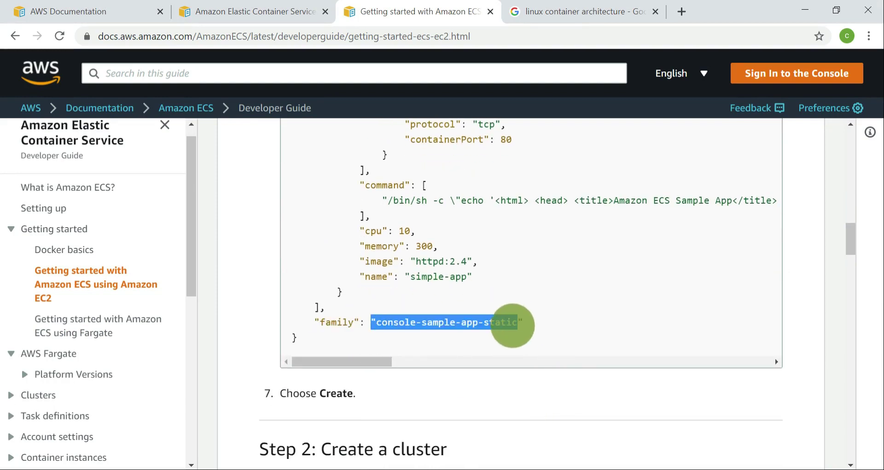
{"action": "key", "text": "alt+Tab"}
{"action": "scroll", "coordinate": [575, 329], "scroll_direction": "up", "scroll_amount": 10}
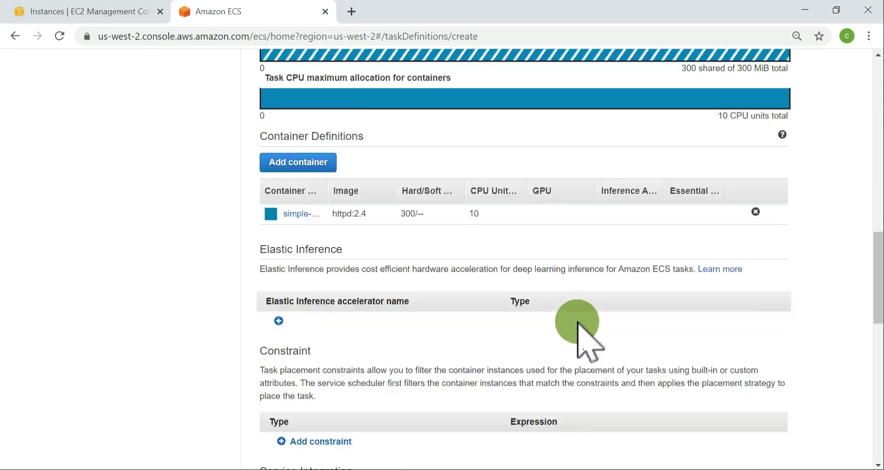
{"action": "scroll", "coordinate": [576, 323], "scroll_direction": "up", "scroll_amount": 3}
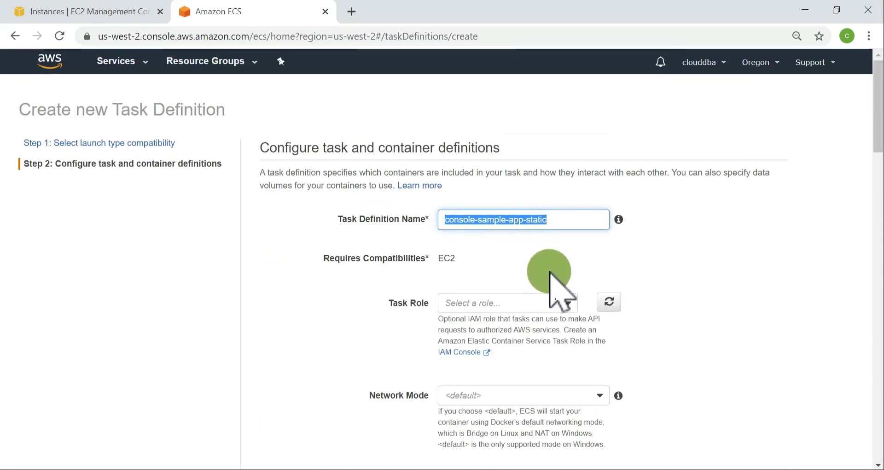
Review the simple-app container definition and remaining settings, and change the task definition name to sample-cont
{"action": "scroll", "coordinate": [562, 270], "scroll_direction": "down", "scroll_amount": 18}
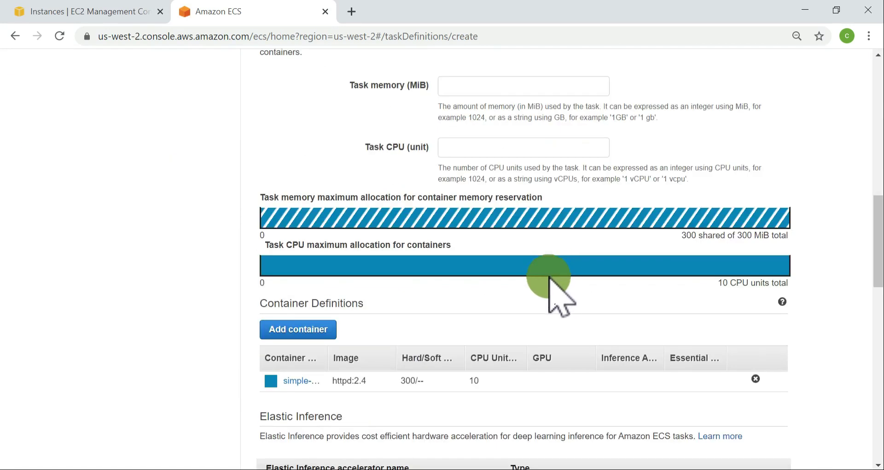
{"action": "scroll", "coordinate": [427, 252], "scroll_direction": "up", "scroll_amount": 5}
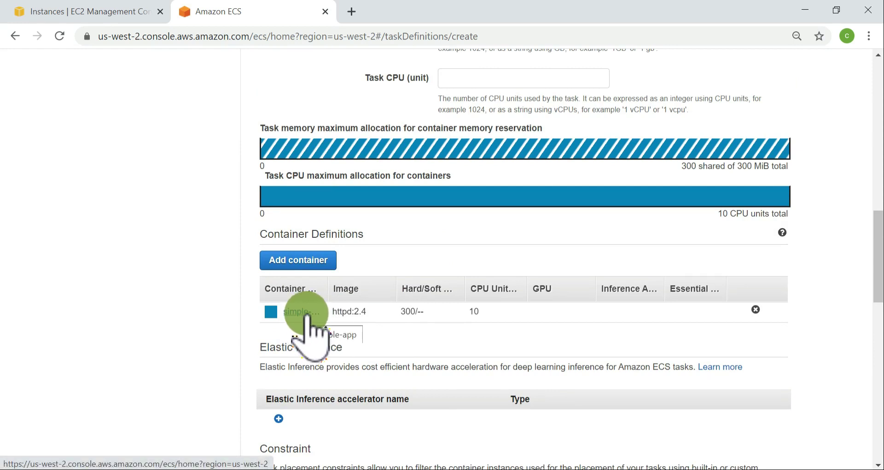
{"action": "scroll", "coordinate": [423, 330], "scroll_direction": "down", "scroll_amount": 10}
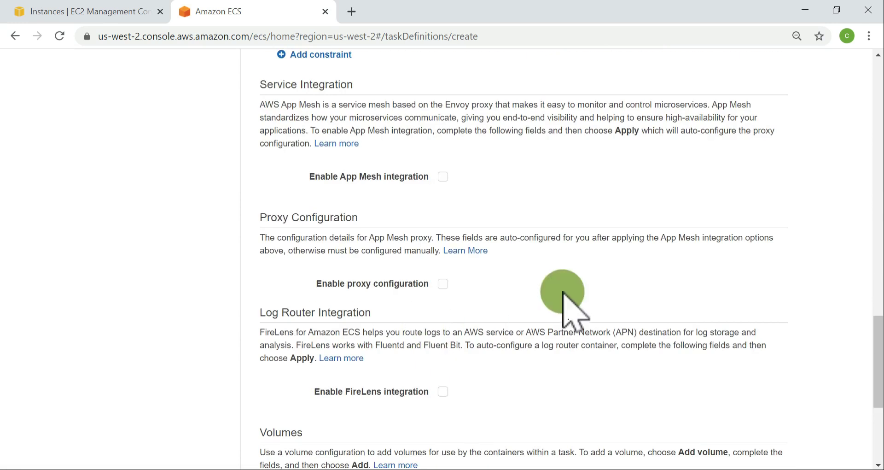
{"action": "scroll", "coordinate": [563, 294], "scroll_direction": "up", "scroll_amount": 15}
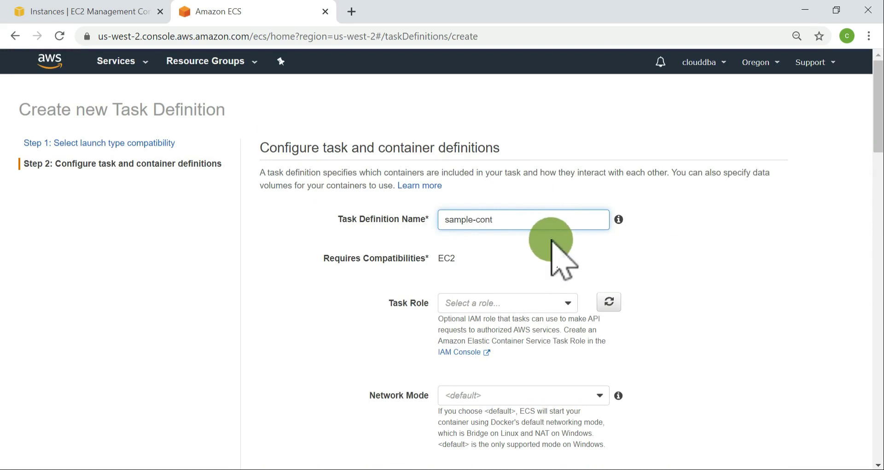
Open the JSON configuration again and examine its family entry and the simple-app container settings
{"action": "scroll", "coordinate": [704, 345], "scroll_direction": "down", "scroll_amount": 12}
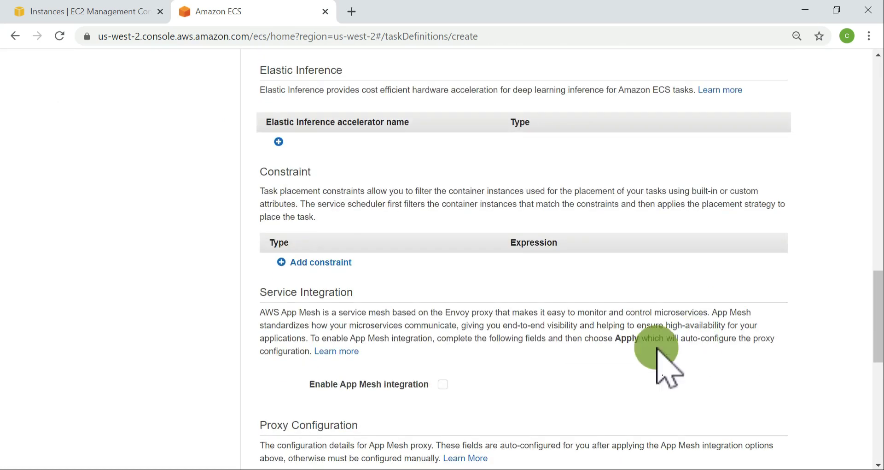
{"action": "scroll", "coordinate": [316, 355], "scroll_direction": "down", "scroll_amount": 10}
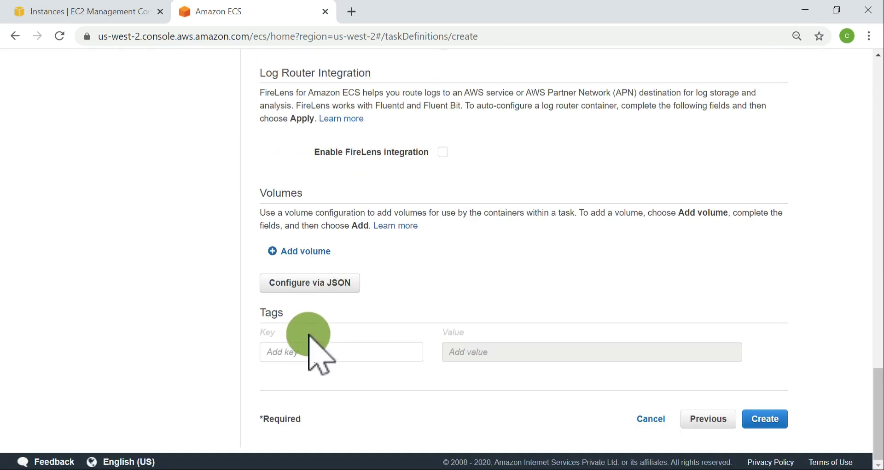
{"action": "left_click", "coordinate": [300, 285]}
{"action": "left_click", "coordinate": [562, 347]}
{"action": "scroll", "coordinate": [557, 348], "scroll_direction": "down", "scroll_amount": 2}
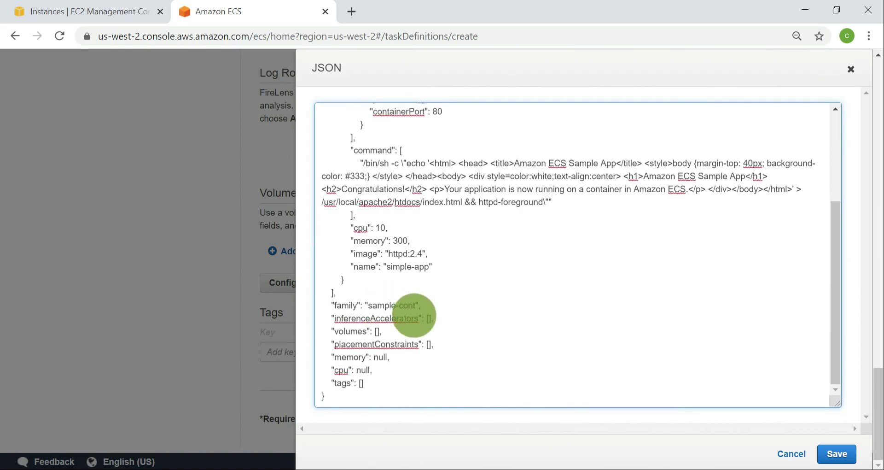
{"action": "scroll", "coordinate": [556, 299], "scroll_direction": "up", "scroll_amount": 3}
{"action": "scroll", "coordinate": [554, 276], "scroll_direction": "down", "scroll_amount": 3}
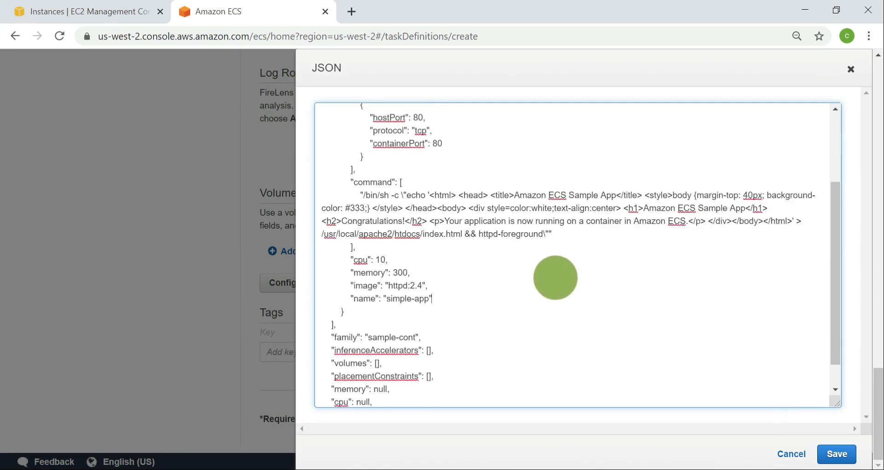
Save the JSON configuration, then check the sample-cont task definition name and the remaining settings in the form
{"action": "left_click", "coordinate": [862, 455]}
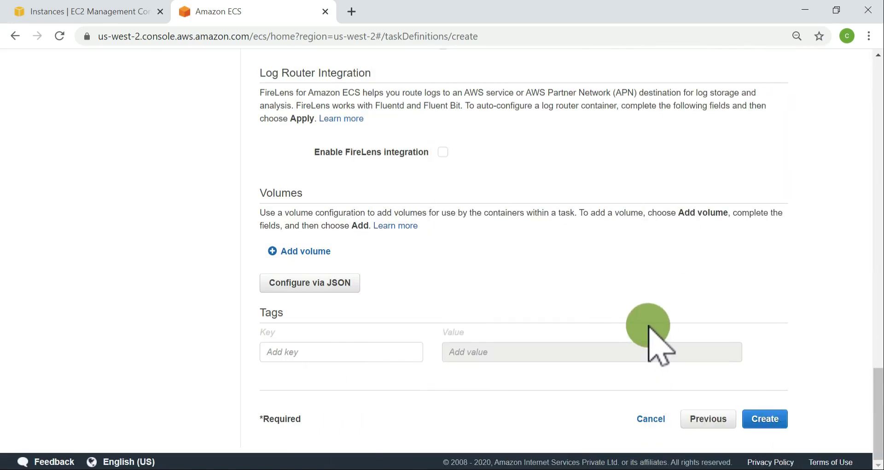
{"action": "scroll", "coordinate": [653, 336], "scroll_direction": "up", "scroll_amount": 15}
{"action": "scroll", "coordinate": [650, 328], "scroll_direction": "up", "scroll_amount": 8}
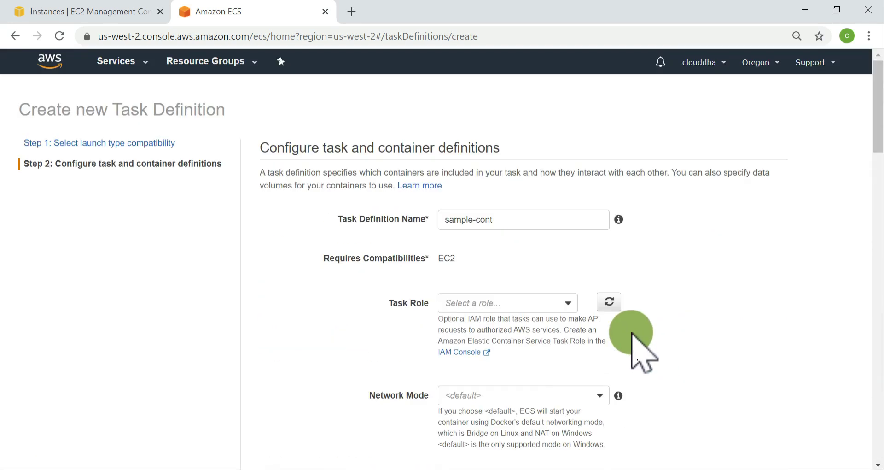
{"action": "left_click", "coordinate": [519, 220]}
{"action": "scroll", "coordinate": [785, 347], "scroll_direction": "down", "scroll_amount": 15}
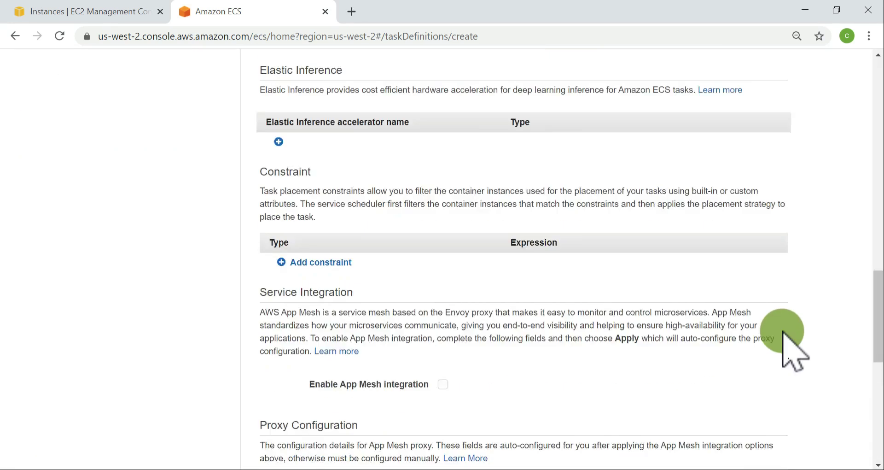
{"action": "scroll", "coordinate": [782, 341], "scroll_direction": "down", "scroll_amount": 10}
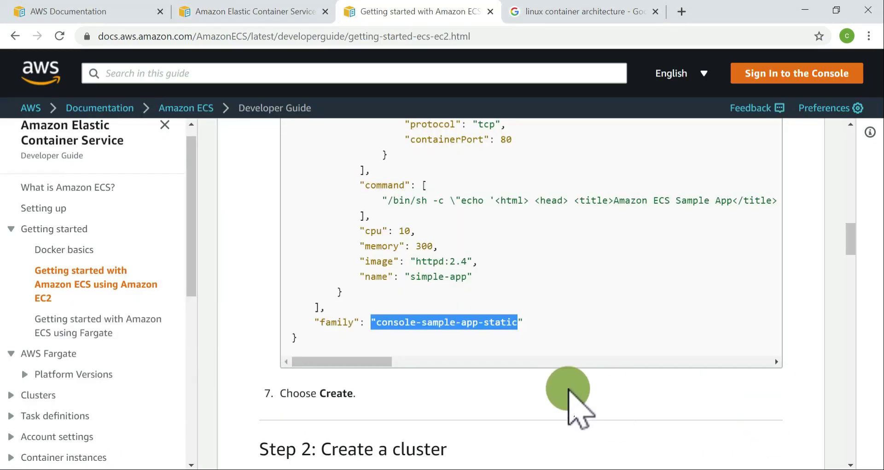
Check the guide's final registration instruction and create the sample-cont task definition
{"action": "scroll", "coordinate": [573, 352], "scroll_direction": "down", "scroll_amount": 5}
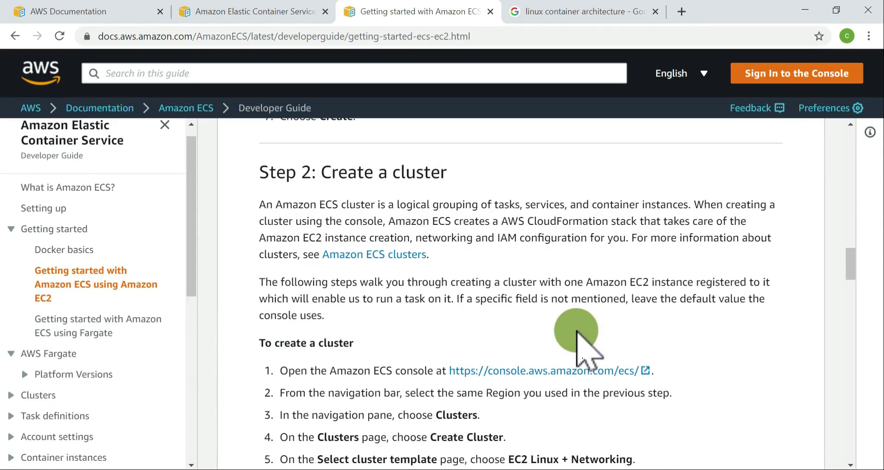
{"action": "scroll", "coordinate": [420, 237], "scroll_direction": "up", "scroll_amount": 4}
{"action": "left_click_drag", "start_coordinate": [318, 324], "coordinate": [365, 331]}
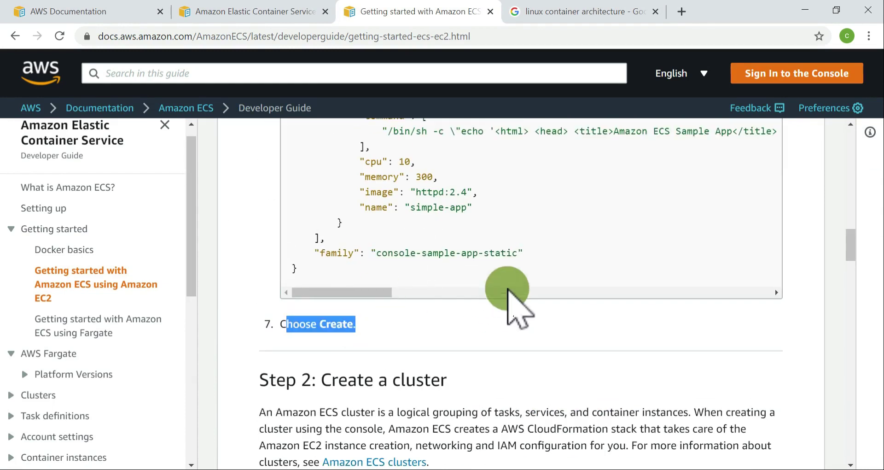
{"action": "scroll", "coordinate": [573, 336], "scroll_direction": "up", "scroll_amount": 6}
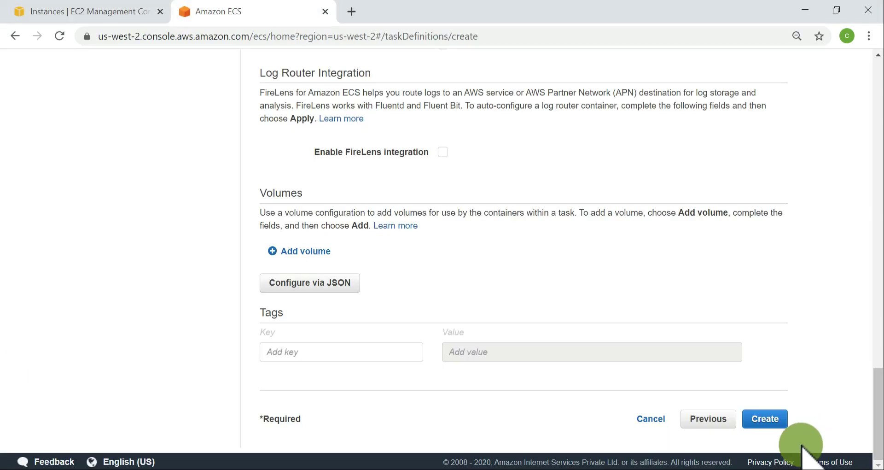
{"action": "left_click", "coordinate": [755, 419]}
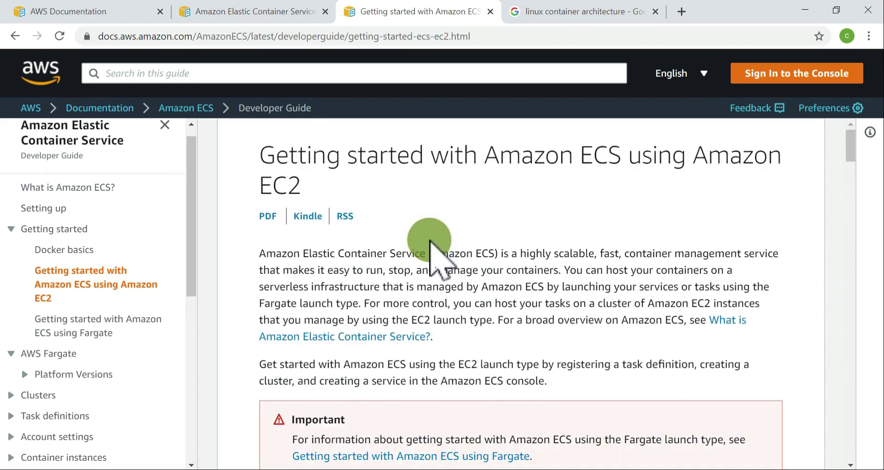
Read the getting-started guide from the task definition section on to the Step 2 instructions for creating a cluster
{"action": "scroll", "coordinate": [430, 242], "scroll_direction": "down", "scroll_amount": 15}
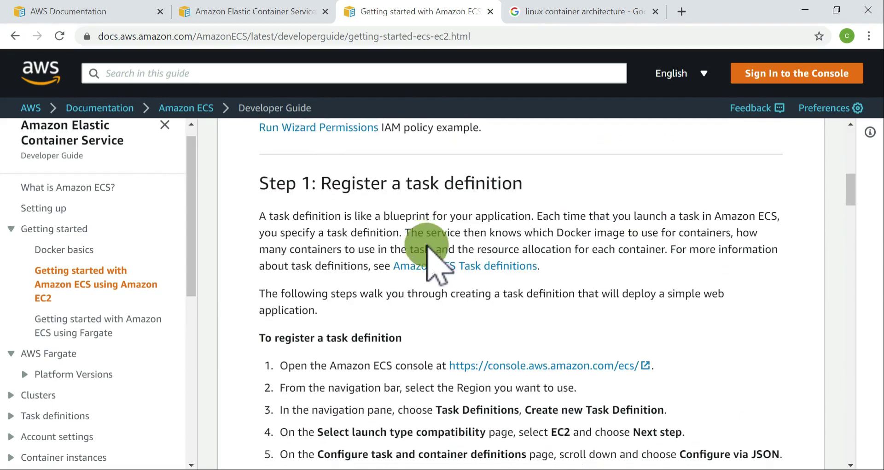
{"action": "scroll", "coordinate": [528, 302], "scroll_direction": "down", "scroll_amount": 5}
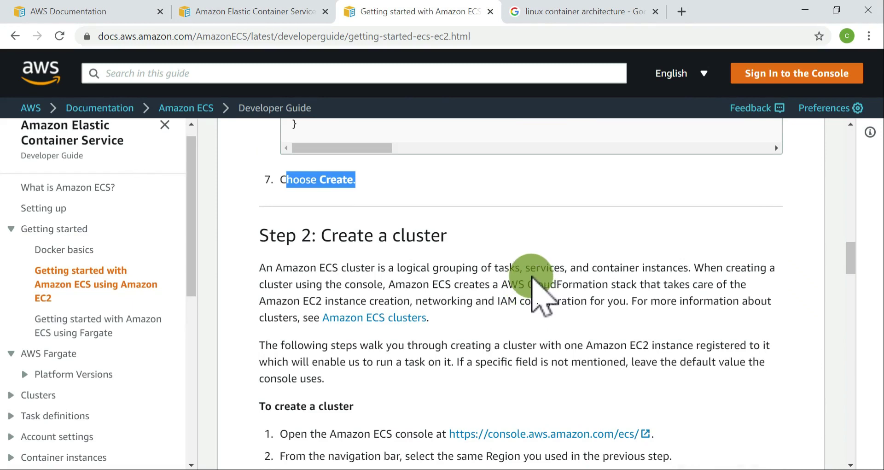
{"action": "left_click", "coordinate": [490, 203]}
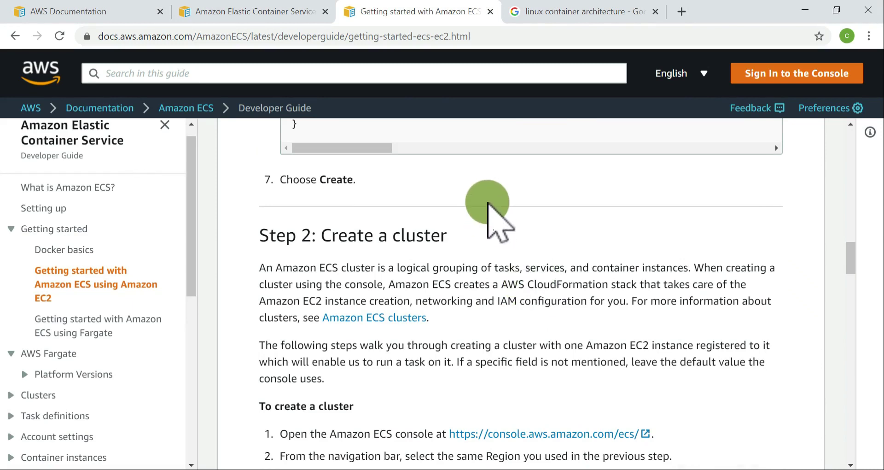
{"action": "scroll", "coordinate": [503, 212], "scroll_direction": "down", "scroll_amount": 3}
{"action": "scroll", "coordinate": [489, 257], "scroll_direction": "up", "scroll_amount": 4}
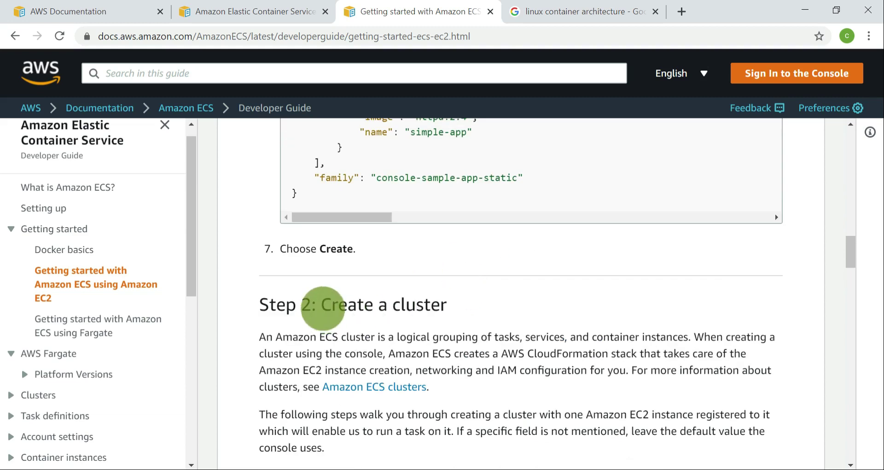
{"action": "left_click_drag", "start_coordinate": [321, 305], "coordinate": [470, 297]}
{"action": "scroll", "coordinate": [474, 297], "scroll_direction": "down", "scroll_amount": 5}
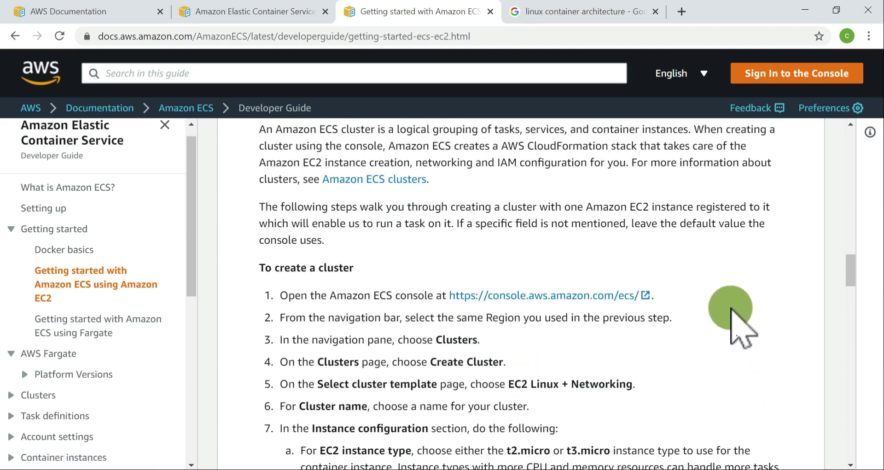
{"action": "scroll", "coordinate": [612, 263], "scroll_direction": "up", "scroll_amount": 2}
{"action": "scroll", "coordinate": [605, 262], "scroll_direction": "down", "scroll_amount": 2}
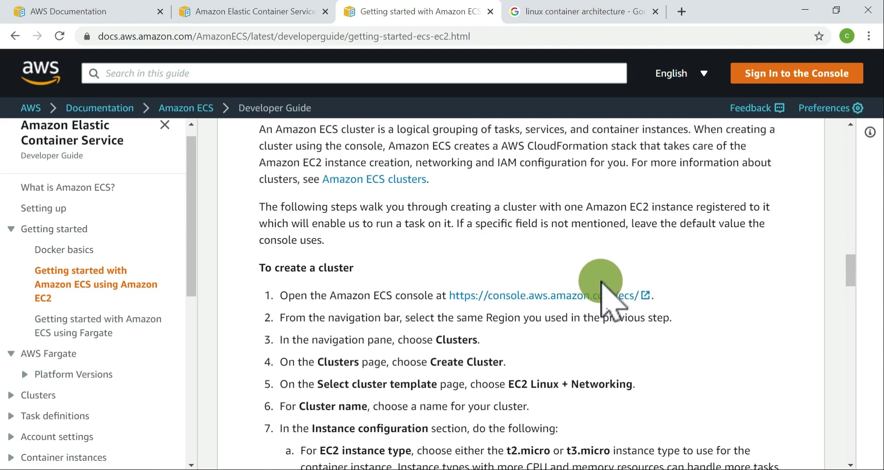
Open the Amazon ECS clusters list in the console, following the guide's region and navigation instructions
{"action": "key", "text": "alt+Tab"}
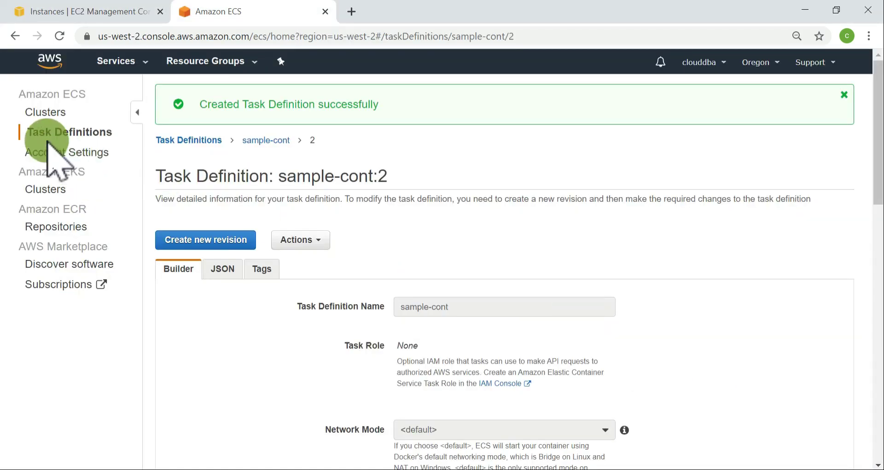
{"action": "left_click", "coordinate": [54, 193]}
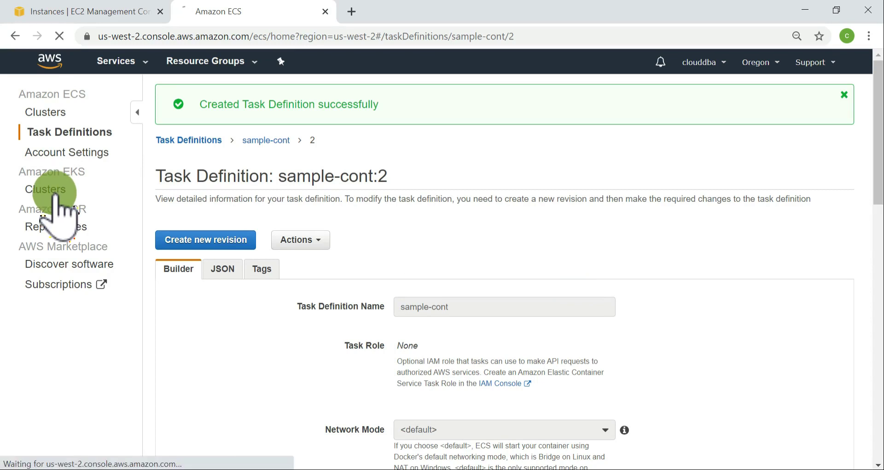
{"action": "key", "text": "alt+Tab"}
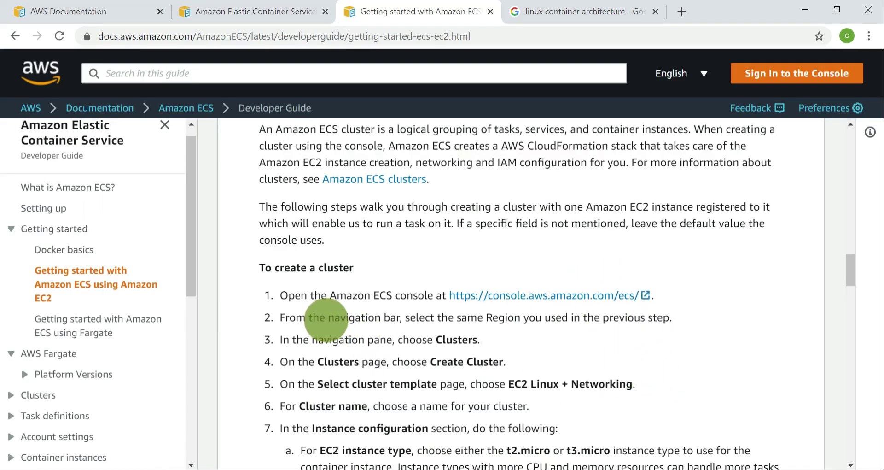
{"action": "left_click_drag", "start_coordinate": [325, 318], "coordinate": [387, 321]}
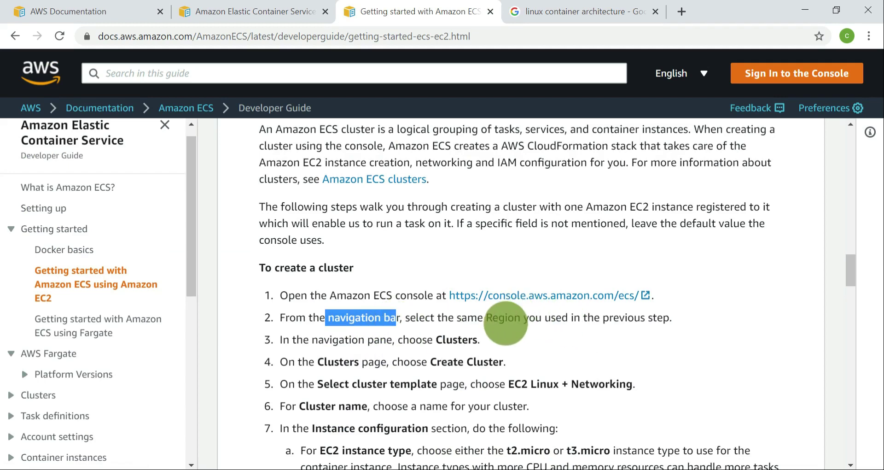
{"action": "left_click_drag", "start_coordinate": [505, 318], "coordinate": [281, 318]}
{"action": "double_click", "coordinate": [311, 341]}
{"action": "left_click", "coordinate": [523, 363]}
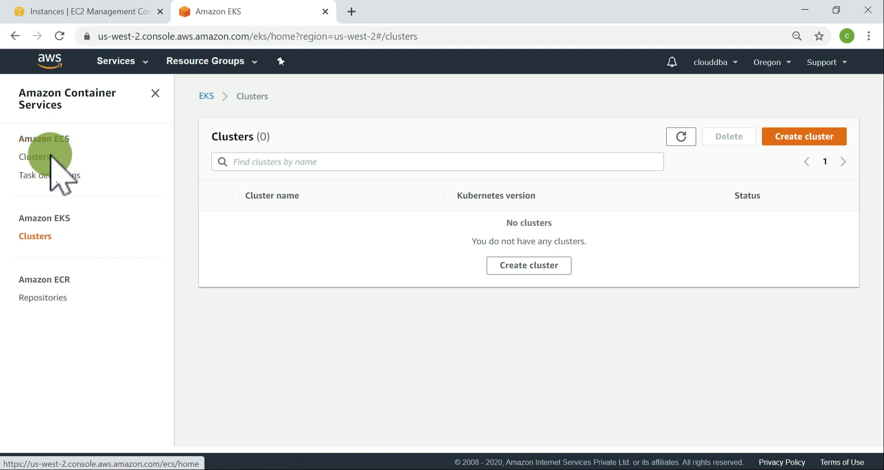
{"action": "left_click", "coordinate": [33, 157]}
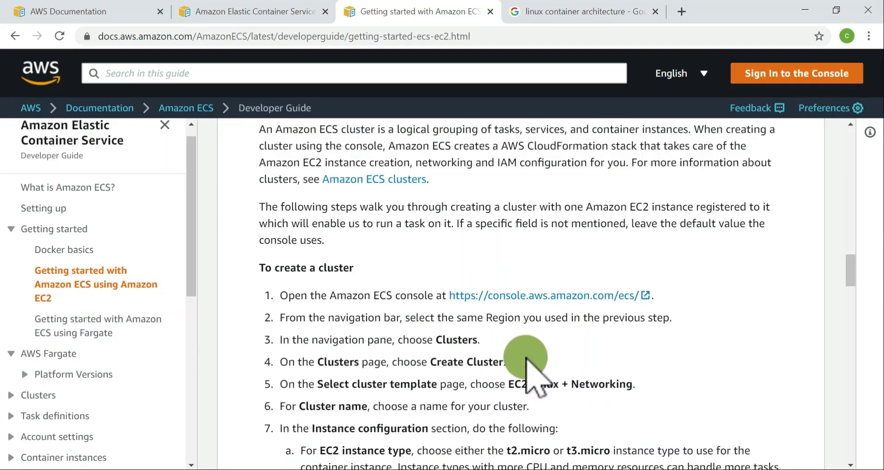
Check the guide's instruction for the Clusters page and start creating a new ECS cluster
{"action": "scroll", "coordinate": [523, 355], "scroll_direction": "down", "scroll_amount": 1}
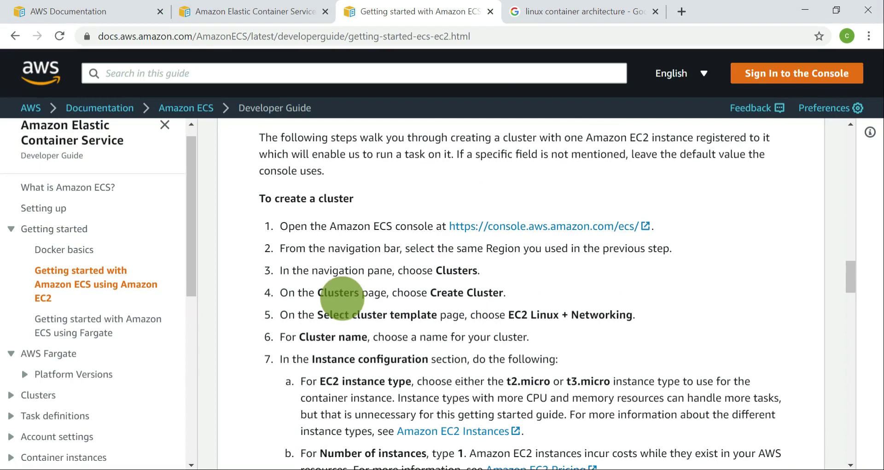
{"action": "double_click", "coordinate": [337, 292]}
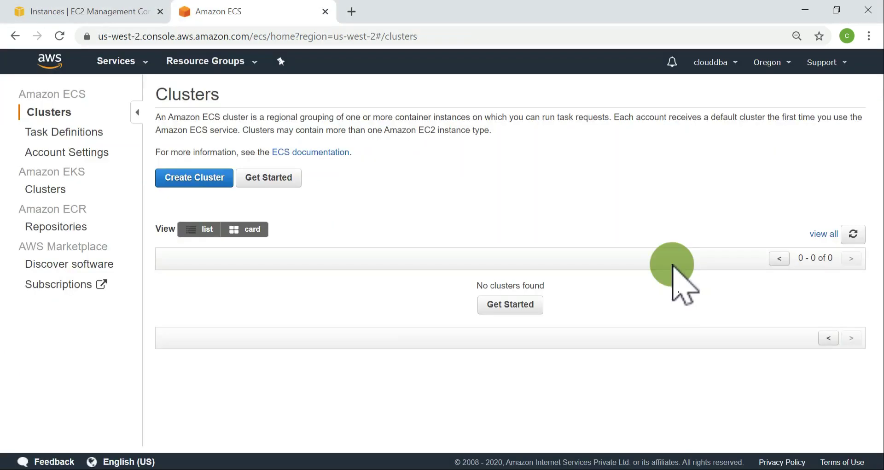
{"action": "left_click", "coordinate": [190, 178]}
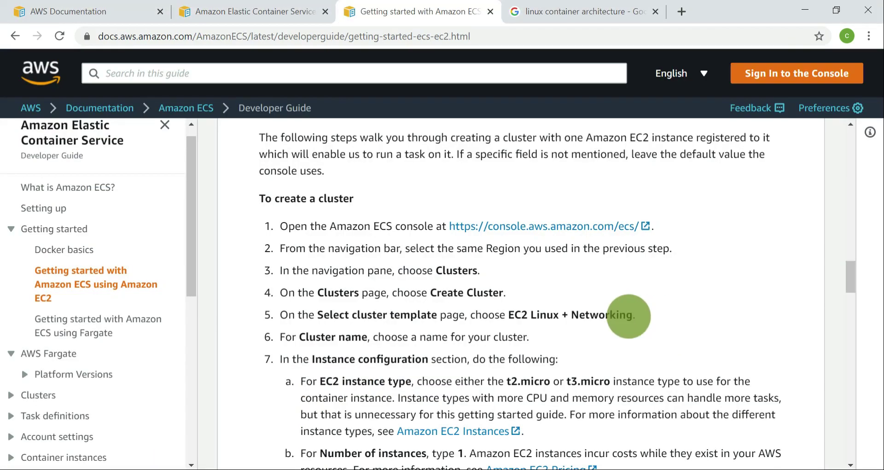
Select the EC2 Linux + Networking cluster template, verify it against the guide, and continue to the cluster configuration
{"action": "scroll", "coordinate": [598, 311], "scroll_direction": "down", "scroll_amount": 1}
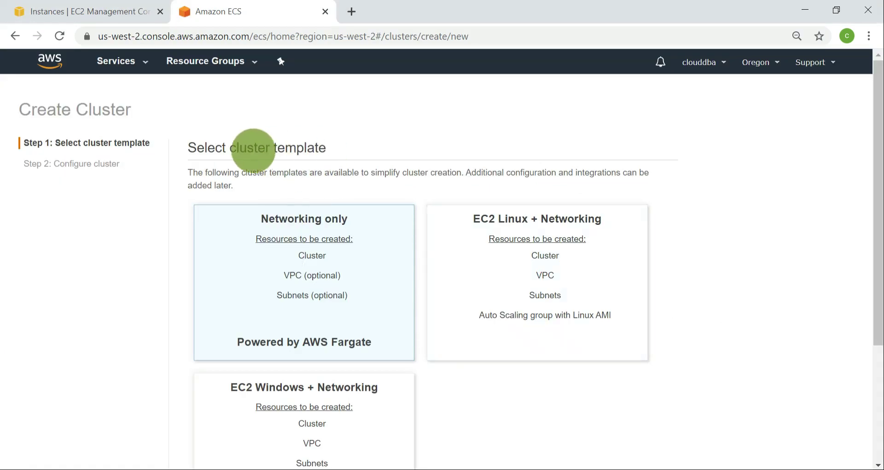
{"action": "left_click_drag", "start_coordinate": [221, 150], "coordinate": [319, 150]}
{"action": "left_click", "coordinate": [550, 232]}
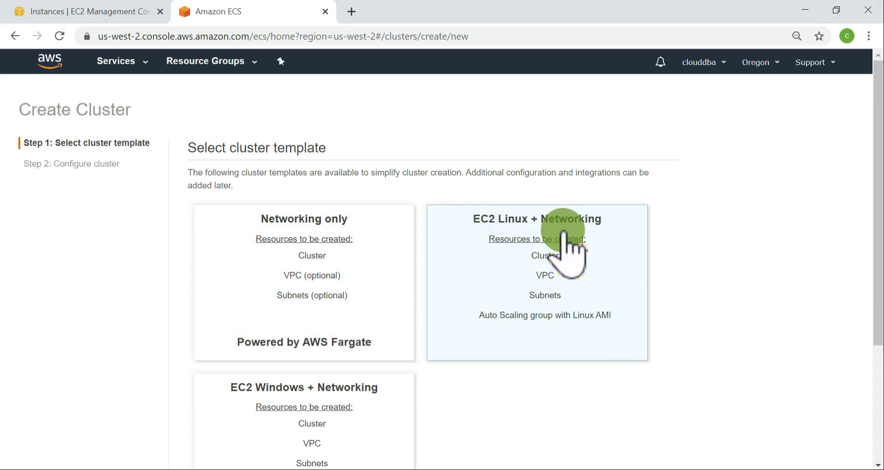
{"action": "key", "text": "alt+Tab"}
{"action": "left_click_drag", "start_coordinate": [554, 245], "coordinate": [634, 252]}
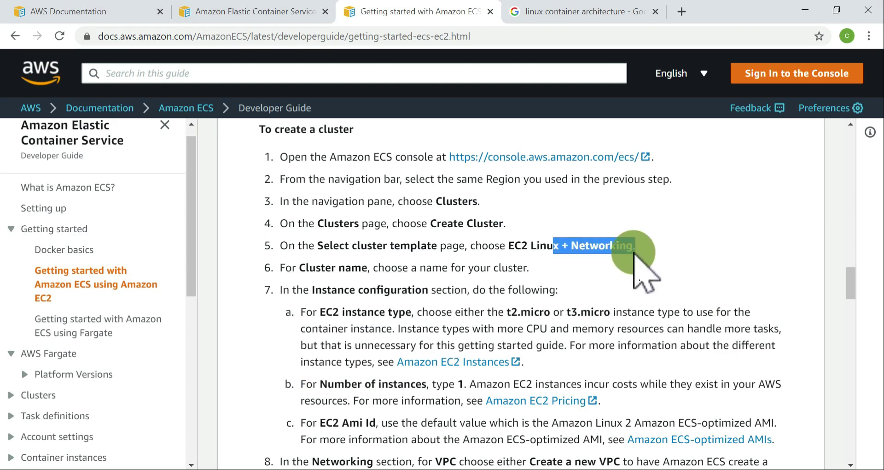
{"action": "left_click_drag", "start_coordinate": [343, 267], "coordinate": [367, 267]}
{"action": "key", "text": "alt+Tab"}
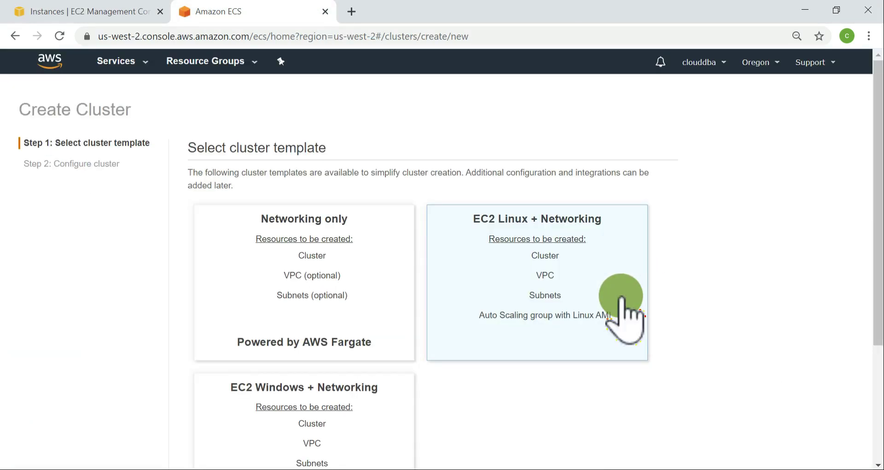
{"action": "scroll", "coordinate": [556, 289], "scroll_direction": "down", "scroll_amount": 4}
{"action": "scroll", "coordinate": [561, 294], "scroll_direction": "up", "scroll_amount": 4}
{"action": "scroll", "coordinate": [559, 313], "scroll_direction": "down", "scroll_amount": 4}
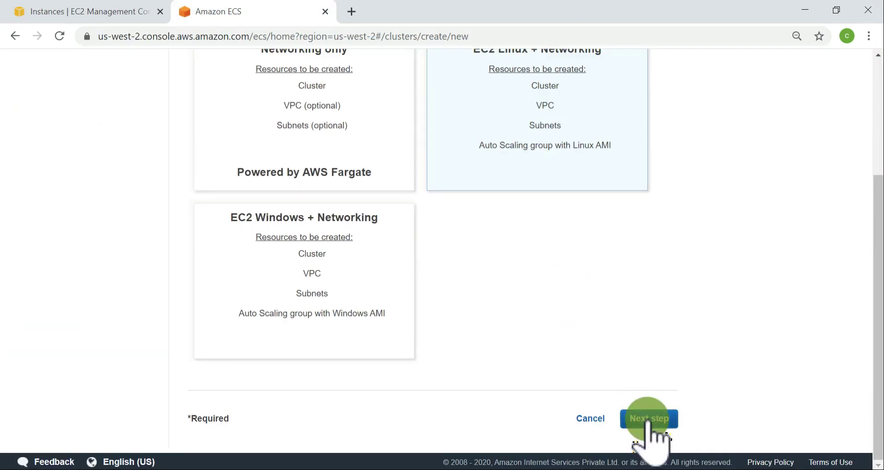
{"action": "left_click", "coordinate": [653, 417]}
Name the cluster sample-cluster as the guide directs, and preview the empty cluster option before clearing it again
{"action": "key", "text": "alt+Tab"}
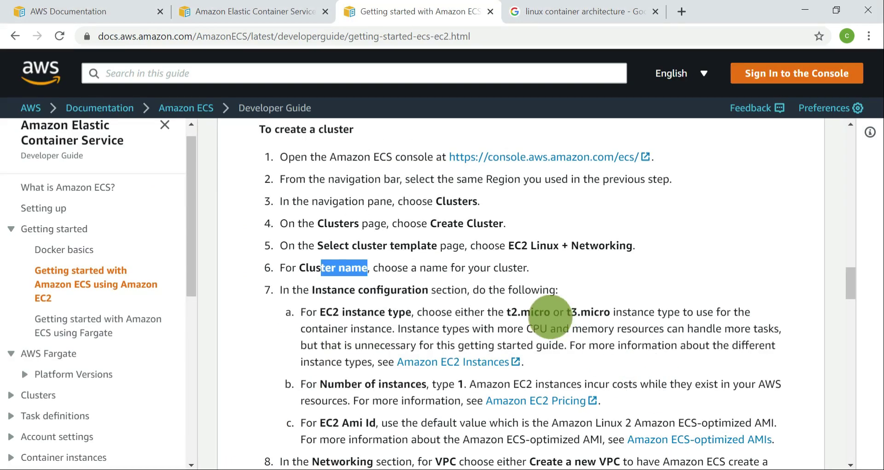
{"action": "key", "text": "alt+Tab"}
{"action": "scroll", "coordinate": [529, 267], "scroll_direction": "up", "scroll_amount": 3}
{"action": "left_click", "coordinate": [389, 183]}
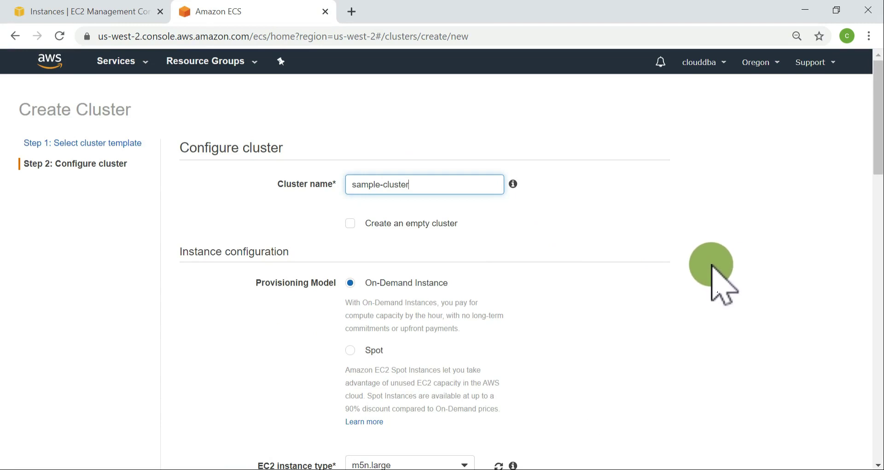
{"action": "left_click", "coordinate": [350, 223]}
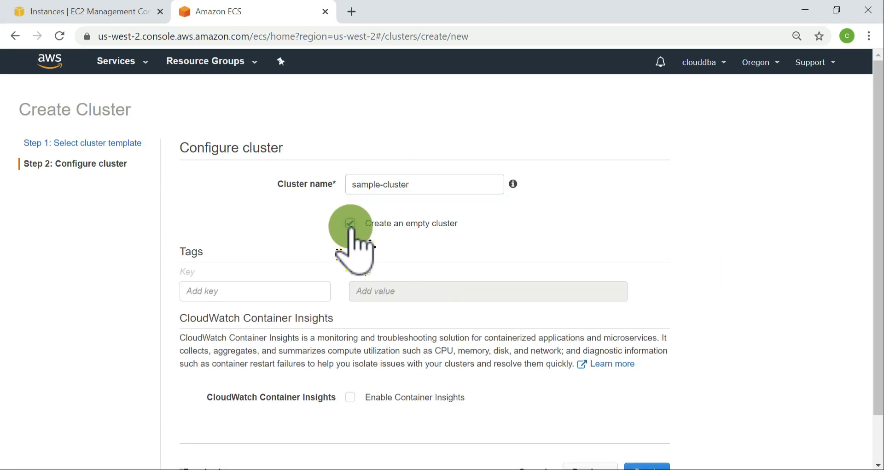
{"action": "left_click", "coordinate": [350, 223]}
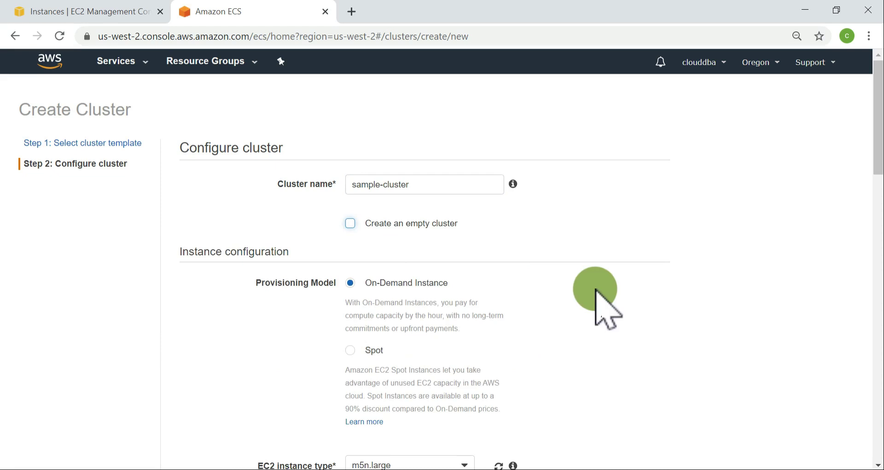
Review the instance configuration settings and switch the provisioning model to Spot
{"action": "scroll", "coordinate": [695, 290], "scroll_direction": "down", "scroll_amount": 3}
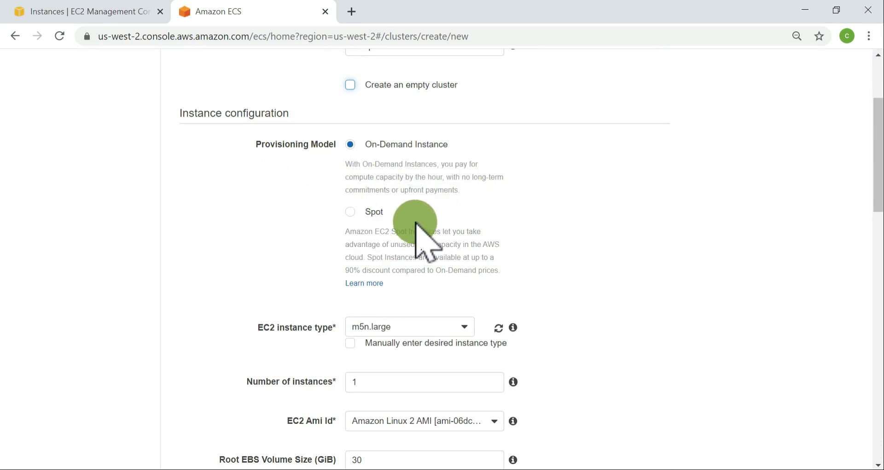
{"action": "scroll", "coordinate": [420, 234], "scroll_direction": "down", "scroll_amount": 2}
{"action": "left_click_drag", "start_coordinate": [271, 258], "coordinate": [327, 257]}
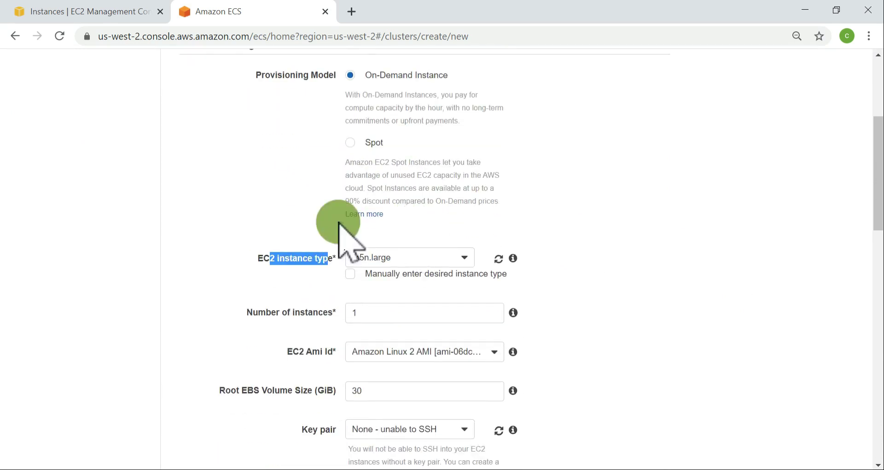
{"action": "left_click", "coordinate": [351, 142]}
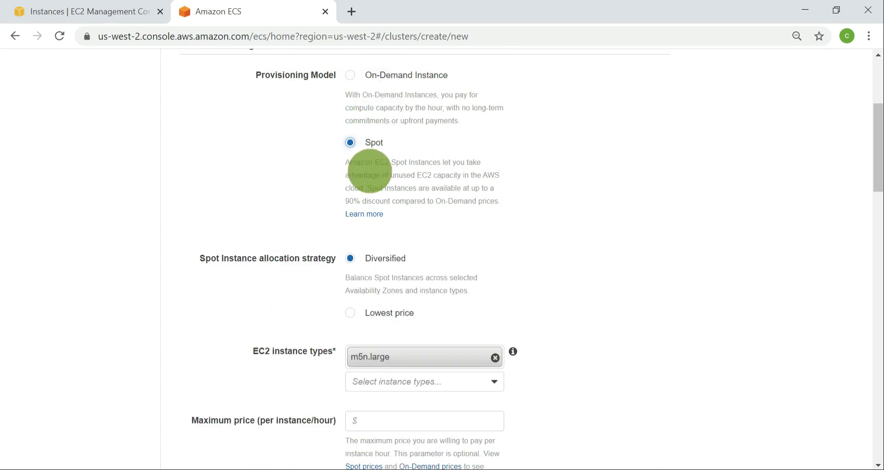
Switch the provisioning model to On-Demand Instance and choose t2.micro as the EC2 instance type
{"action": "left_click", "coordinate": [349, 75]}
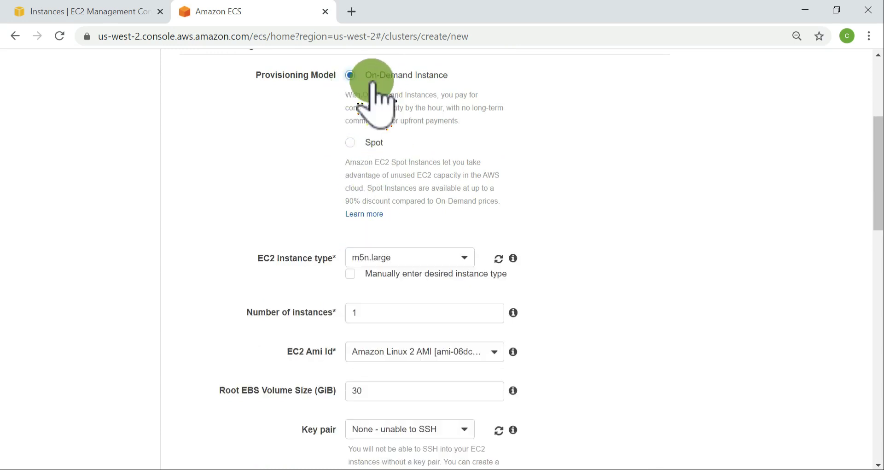
{"action": "left_click", "coordinate": [437, 261]}
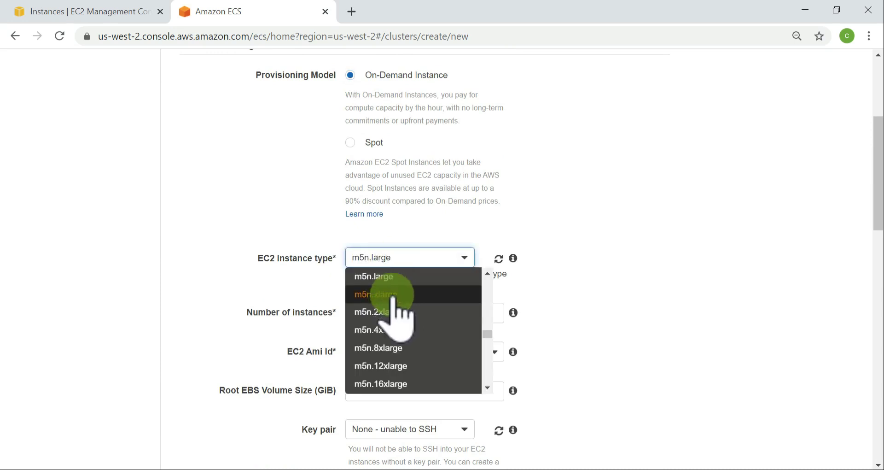
{"action": "scroll", "coordinate": [391, 300], "scroll_direction": "down", "scroll_amount": 20}
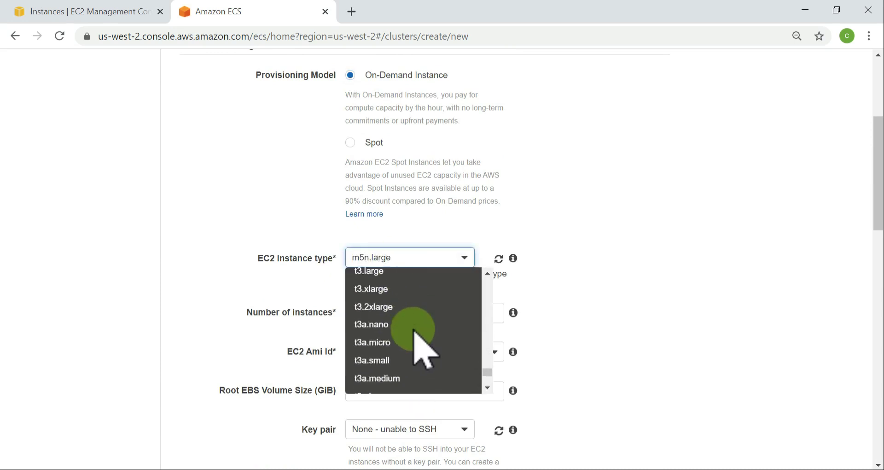
{"action": "scroll", "coordinate": [413, 329], "scroll_direction": "down", "scroll_amount": 5}
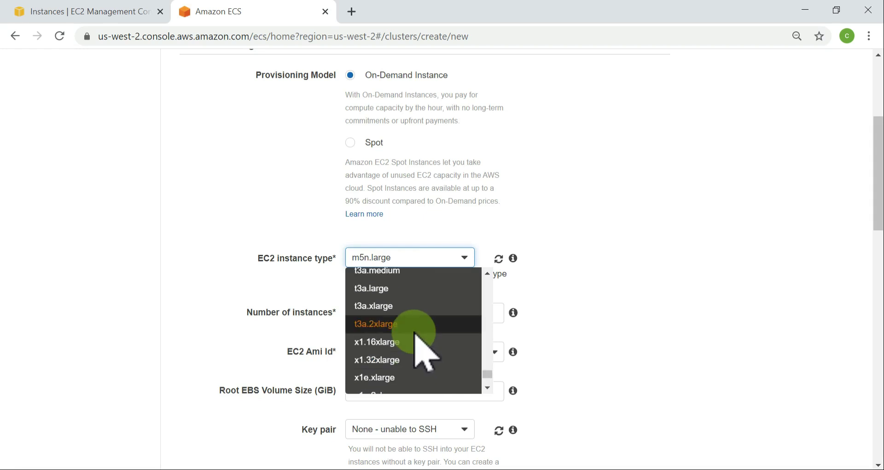
{"action": "scroll", "coordinate": [414, 332], "scroll_direction": "up", "scroll_amount": 3}
{"action": "scroll", "coordinate": [413, 333], "scroll_direction": "up", "scroll_amount": 4}
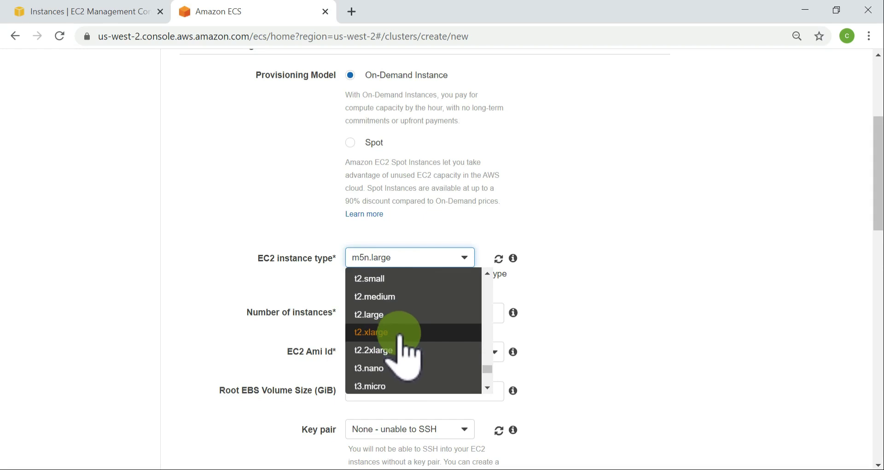
{"action": "scroll", "coordinate": [398, 334], "scroll_direction": "up", "scroll_amount": 3}
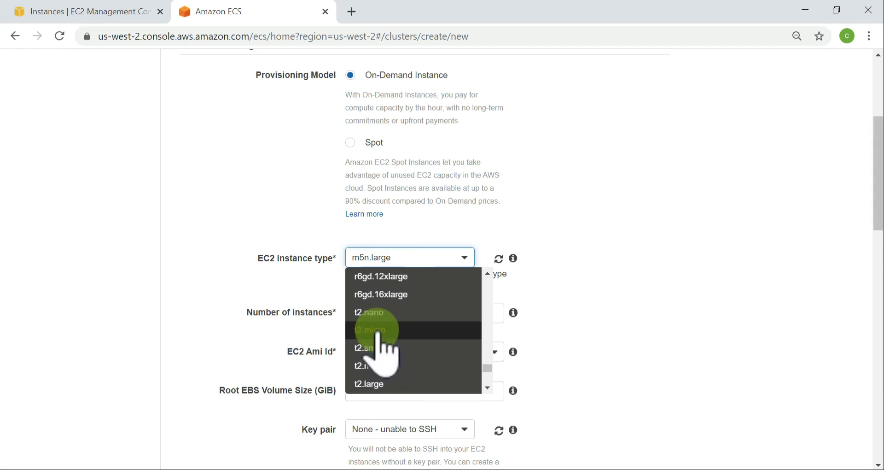
{"action": "left_click", "coordinate": [386, 329]}
{"action": "left_click", "coordinate": [597, 323]}
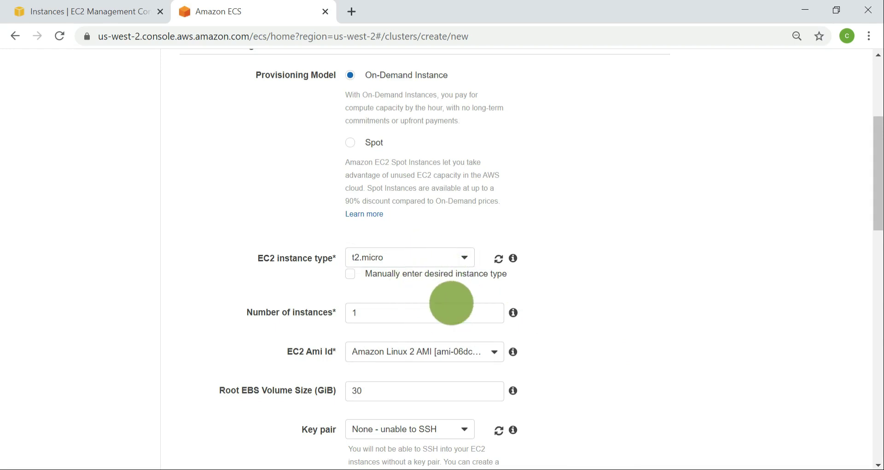
{"action": "left_click", "coordinate": [350, 273]}
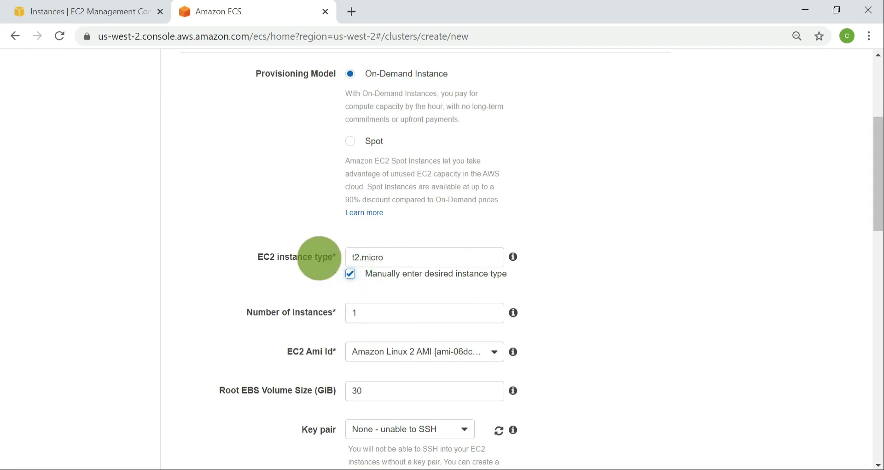
{"action": "left_click", "coordinate": [351, 273]}
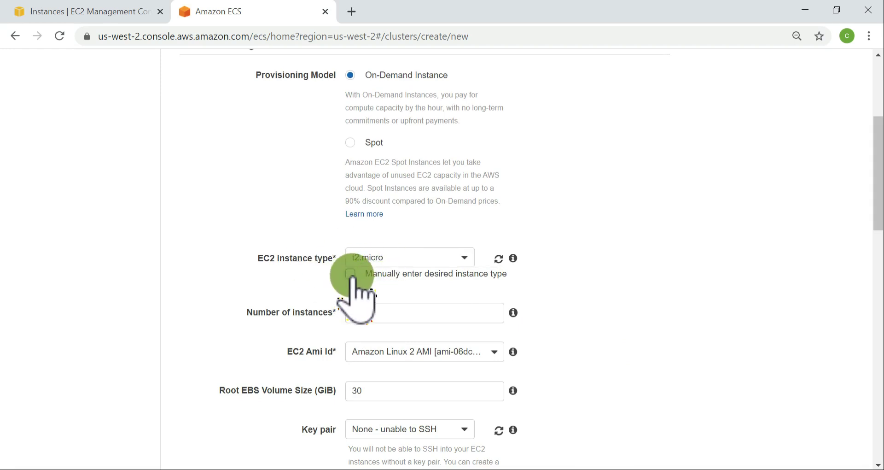
{"action": "left_click", "coordinate": [351, 274]}
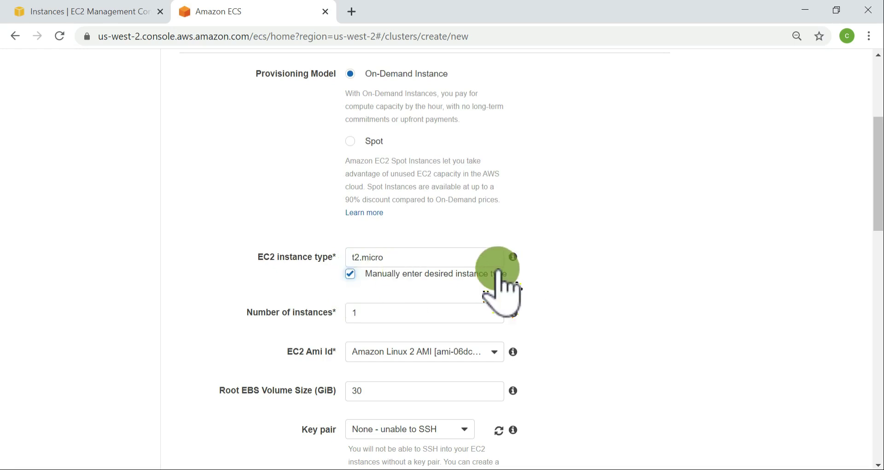
{"action": "left_click_drag", "start_coordinate": [480, 260], "coordinate": [318, 252]}
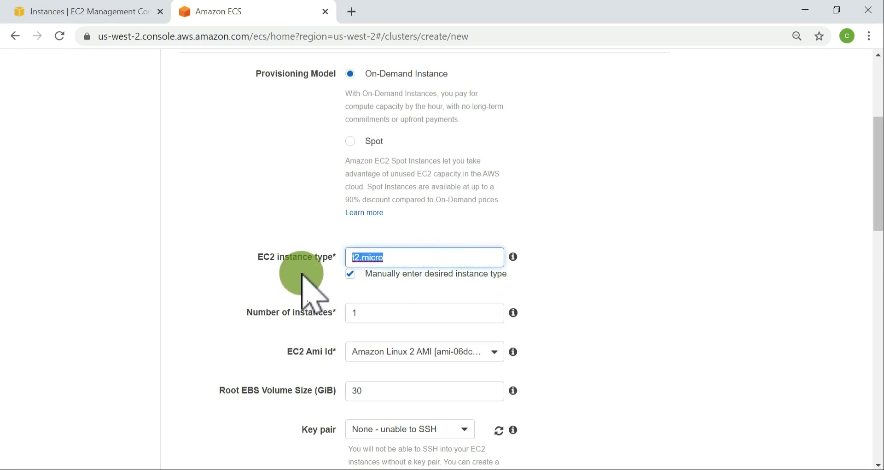
{"action": "left_click", "coordinate": [350, 274]}
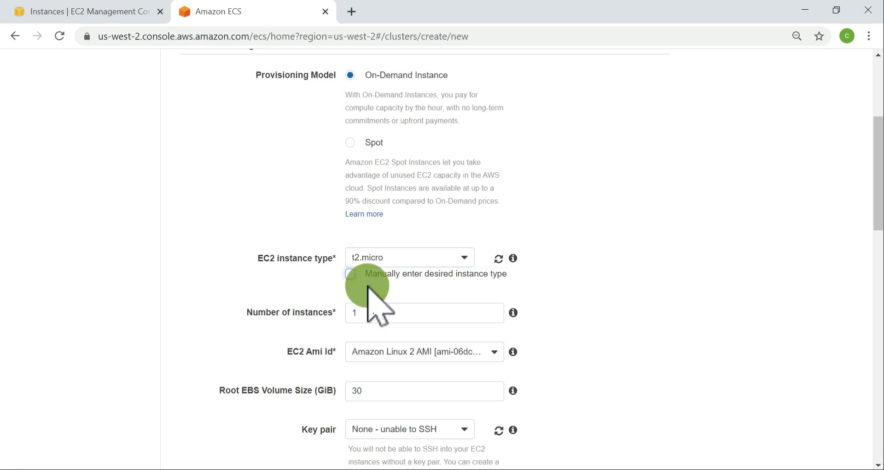
{"action": "left_click", "coordinate": [471, 256]}
{"action": "left_click", "coordinate": [698, 279]}
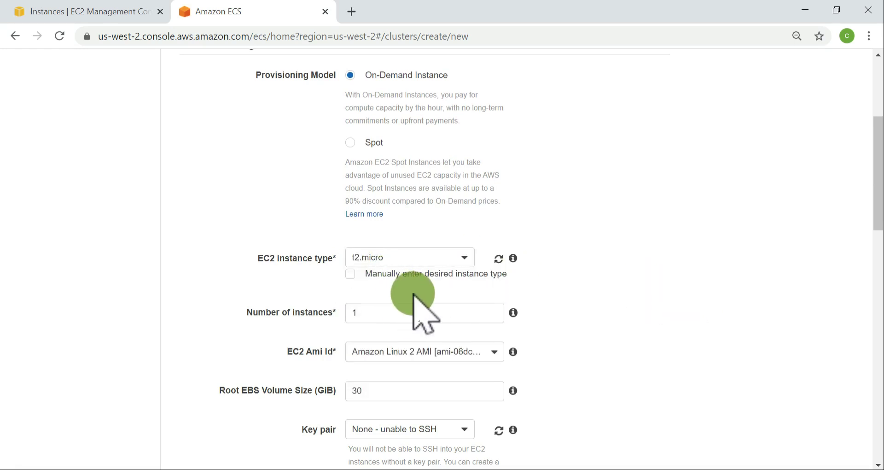
Review the number of instances and the available EC2 AMI options
{"action": "scroll", "coordinate": [414, 304], "scroll_direction": "down", "scroll_amount": 3}
{"action": "left_click_drag", "start_coordinate": [385, 180], "coordinate": [262, 177]}
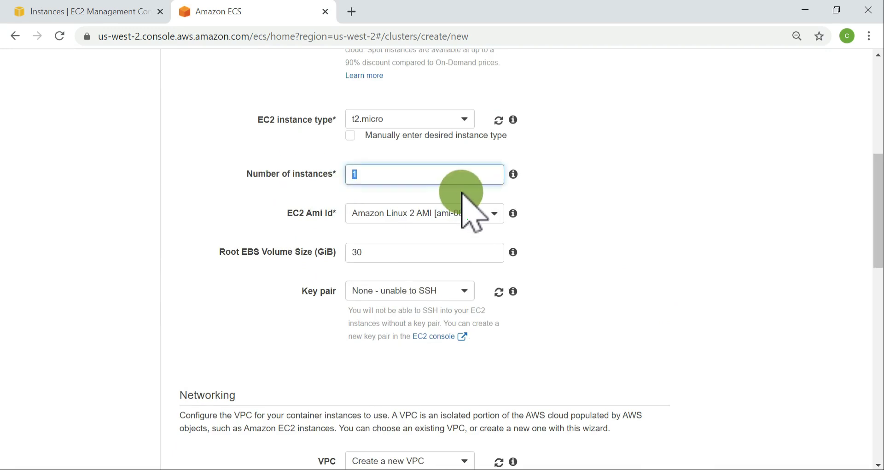
{"action": "scroll", "coordinate": [464, 191], "scroll_direction": "up", "scroll_amount": 4}
{"action": "scroll", "coordinate": [474, 196], "scroll_direction": "down", "scroll_amount": 3}
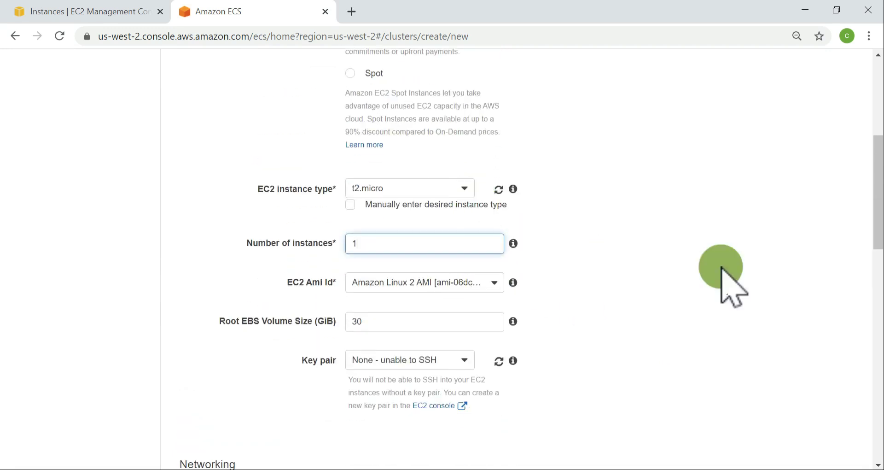
{"action": "scroll", "coordinate": [444, 252], "scroll_direction": "down", "scroll_amount": 2}
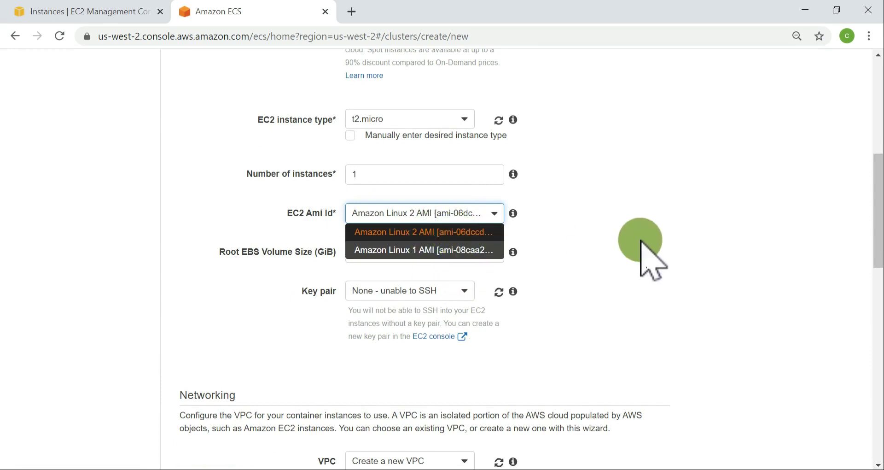
{"action": "left_click", "coordinate": [640, 243]}
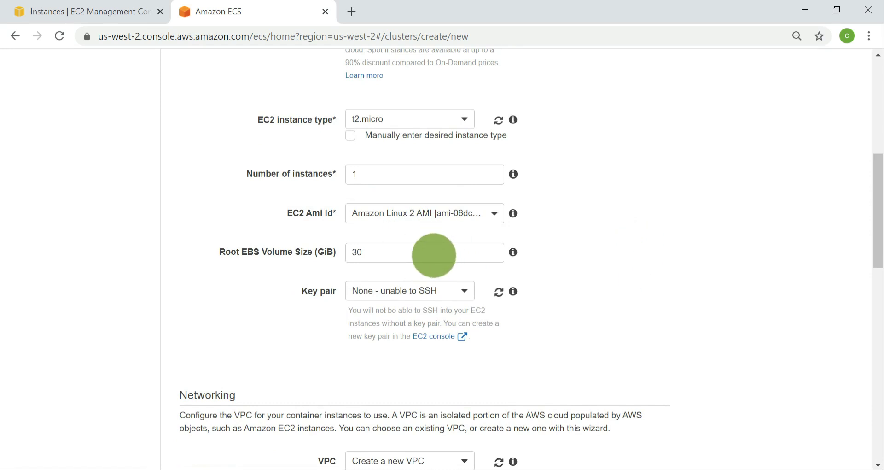
Try a root EBS volume size of 20 GiB, and restore it to 30 GiB
{"action": "double_click", "coordinate": [358, 252]}
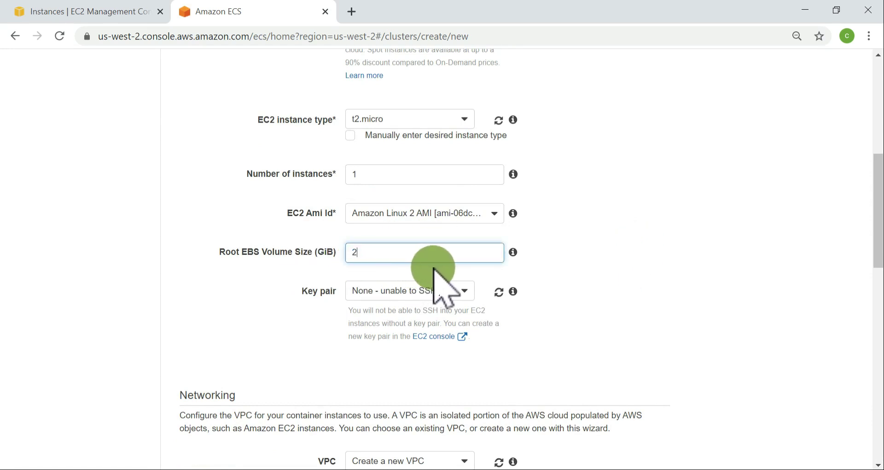
{"action": "type", "text": "20"}
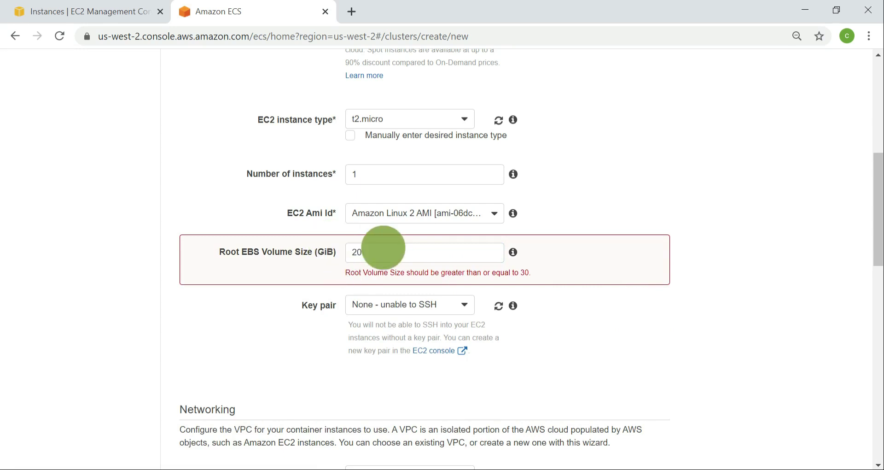
{"action": "left_click_drag", "start_coordinate": [381, 250], "coordinate": [285, 249]}
{"action": "type", "text": "3"}
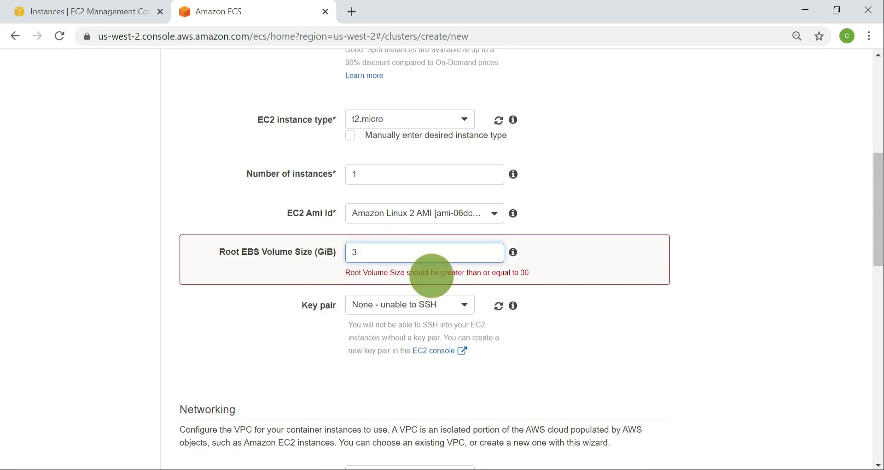
{"action": "type", "text": "0"}
{"action": "left_click", "coordinate": [719, 355]}
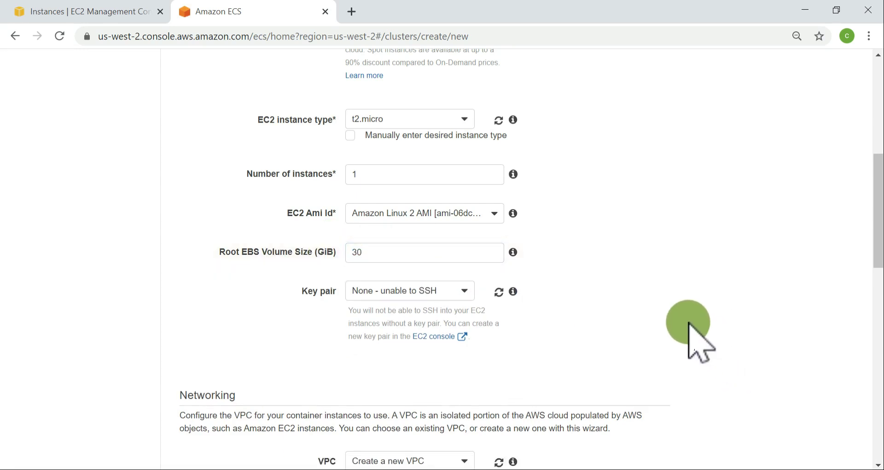
Select the jeyfreecloud key pair for the container instances and check the other available key pairs
{"action": "left_click", "coordinate": [463, 287]}
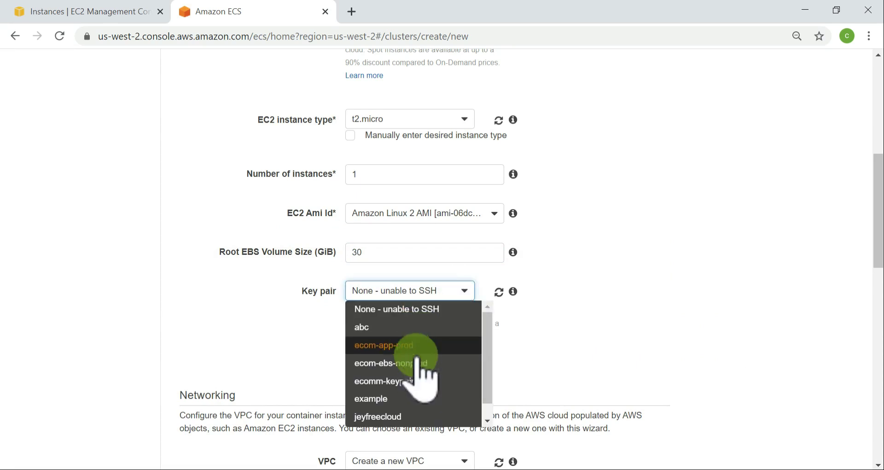
{"action": "left_click", "coordinate": [389, 412]}
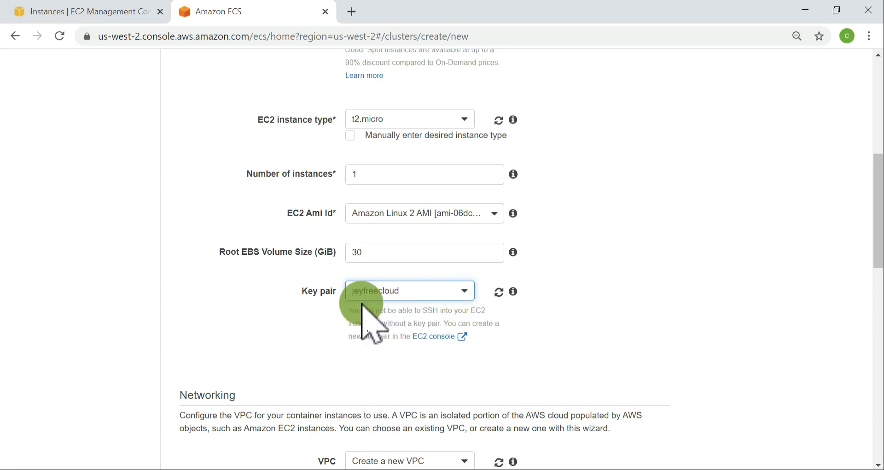
{"action": "left_click", "coordinate": [423, 291]}
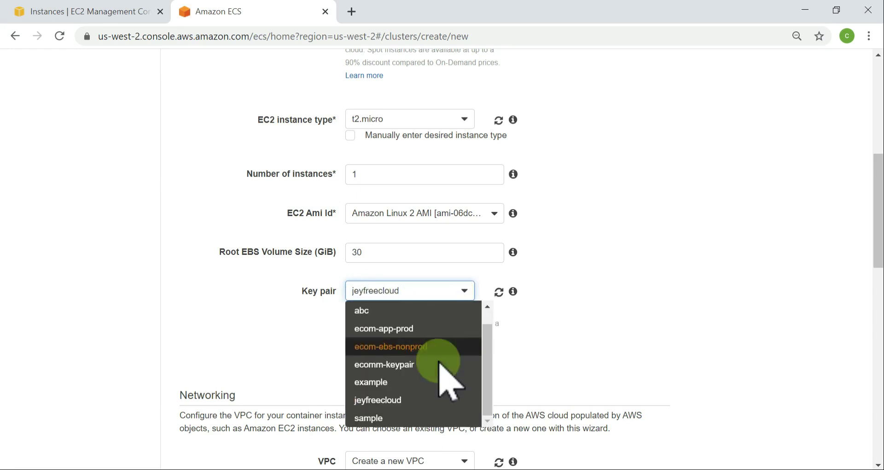
{"action": "left_click", "coordinate": [709, 318]}
Use the existing VPC vpc-ded5b5a6 for the cluster's networking instead of creating a new one
{"action": "scroll", "coordinate": [510, 316], "scroll_direction": "down", "scroll_amount": 3}
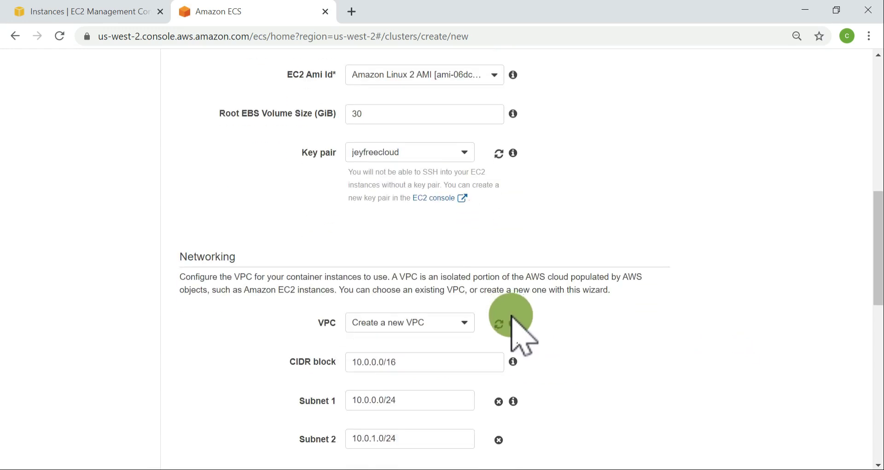
{"action": "scroll", "coordinate": [511, 318], "scroll_direction": "down", "scroll_amount": 3}
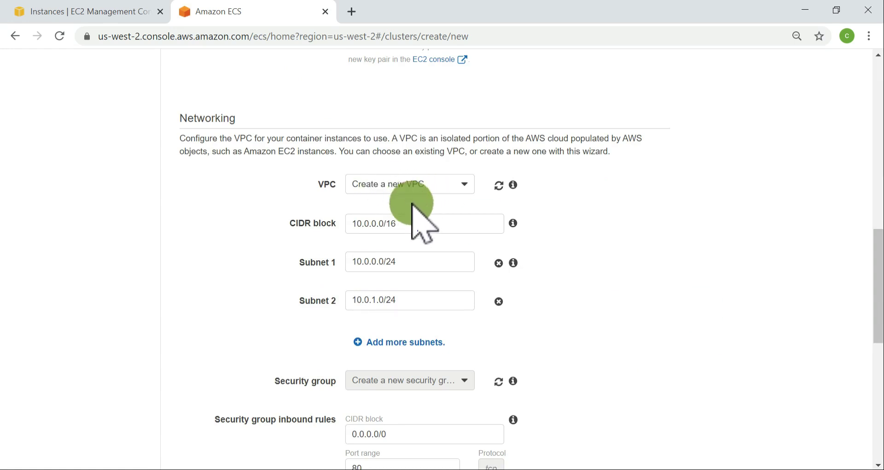
{"action": "left_click", "coordinate": [417, 186]}
{"action": "left_click", "coordinate": [414, 244]}
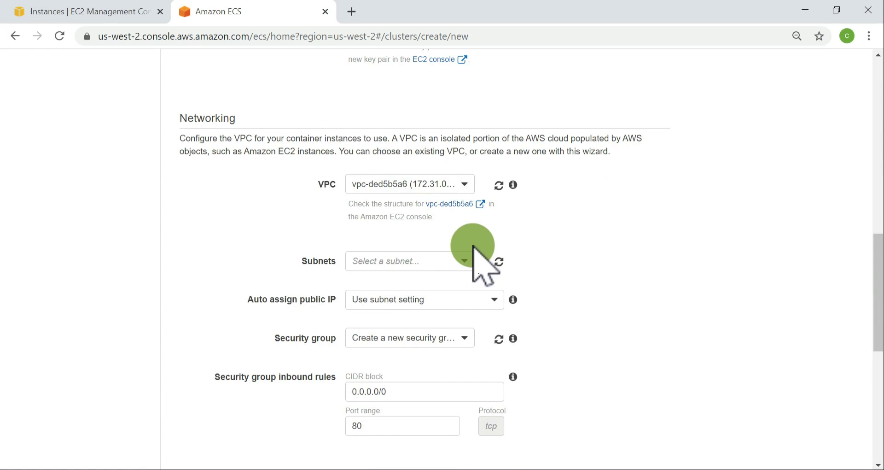
Add subnet-f76324dc in us-west-2d and subnet-09081642 in us-west-2b to the cluster's subnets
{"action": "left_click", "coordinate": [463, 265]}
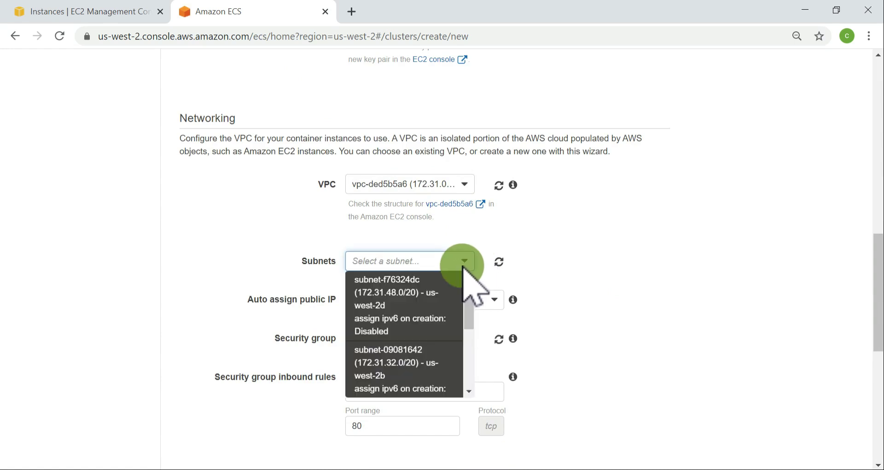
{"action": "left_click", "coordinate": [414, 299]}
{"action": "left_click", "coordinate": [444, 343]}
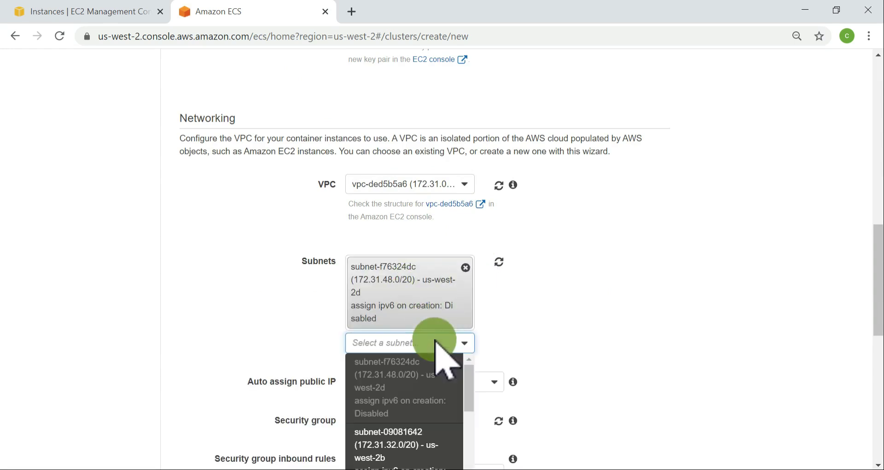
{"action": "left_click", "coordinate": [394, 437]}
Add the remaining subnets, subnet-849f50d9 in us-west-2c and subnet-3204f94a in us-west-2a, to the cluster
{"action": "scroll", "coordinate": [409, 424], "scroll_direction": "down", "scroll_amount": 5}
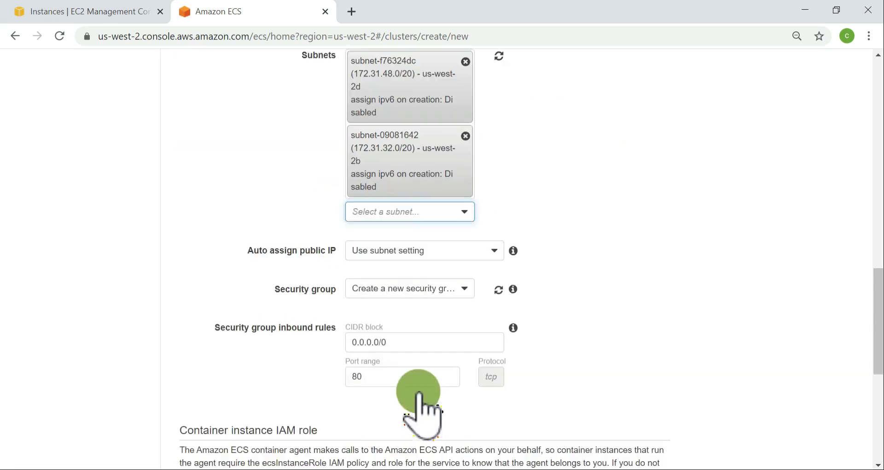
{"action": "left_click", "coordinate": [399, 209]}
{"action": "scroll", "coordinate": [409, 312], "scroll_direction": "down", "scroll_amount": 3}
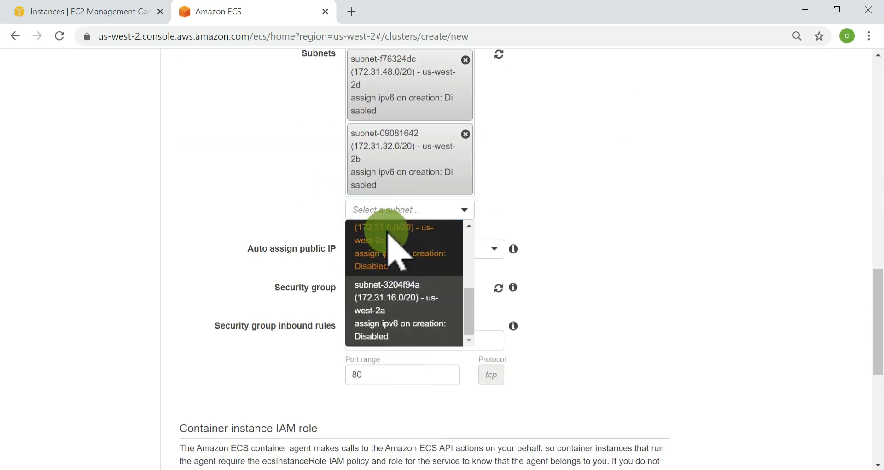
{"action": "left_click", "coordinate": [394, 247]}
{"action": "left_click", "coordinate": [431, 284]}
{"action": "left_click", "coordinate": [377, 407]}
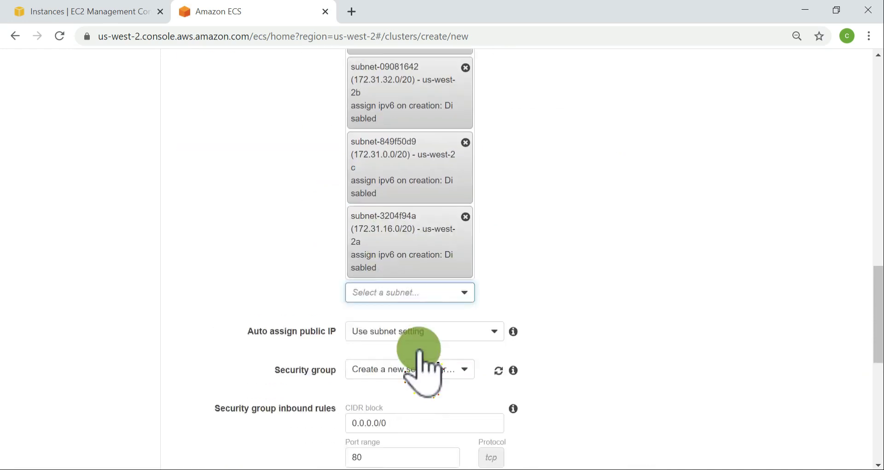
{"action": "scroll", "coordinate": [421, 365], "scroll_direction": "down", "scroll_amount": 5}
{"action": "scroll", "coordinate": [404, 197], "scroll_direction": "up", "scroll_amount": 3}
{"action": "scroll", "coordinate": [438, 341], "scroll_direction": "down", "scroll_amount": 6}
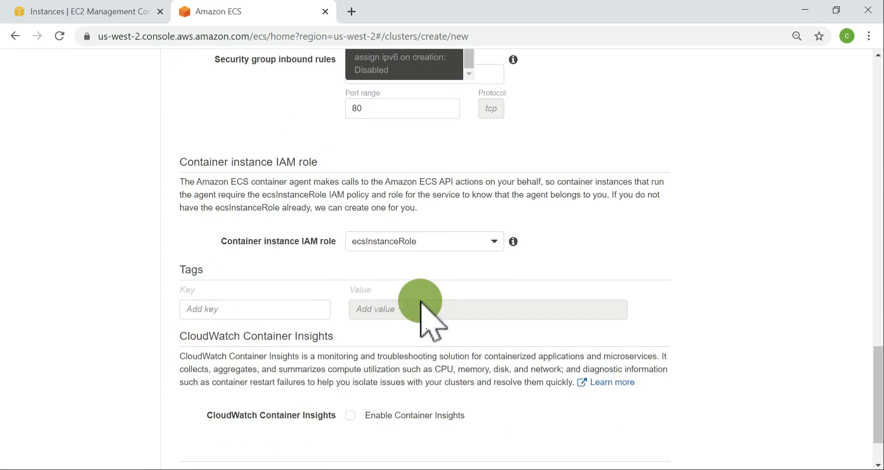
{"action": "scroll", "coordinate": [420, 302], "scroll_direction": "up", "scroll_amount": 8}
{"action": "left_click", "coordinate": [629, 260]}
Set auto assign public IP to Enabled for the container instances
{"action": "scroll", "coordinate": [630, 261], "scroll_direction": "down", "scroll_amount": 2}
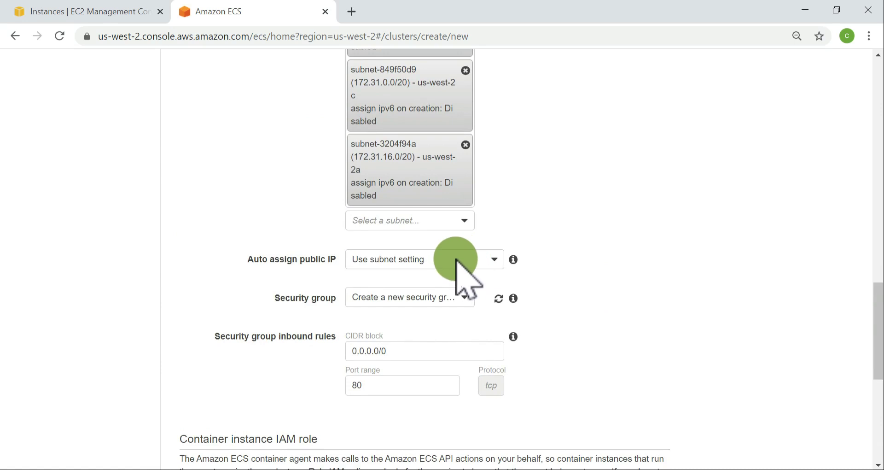
{"action": "left_click", "coordinate": [455, 260]}
{"action": "left_click", "coordinate": [415, 295]}
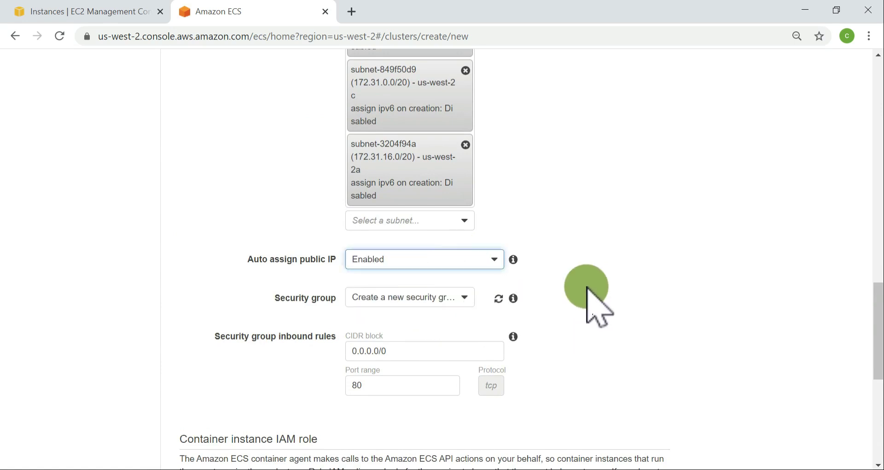
Set the cluster's security group to the existing sg-08b7d4340077d59b9 (jeyfreecloud)
{"action": "scroll", "coordinate": [591, 286], "scroll_direction": "down", "scroll_amount": 3}
{"action": "left_click", "coordinate": [386, 159]}
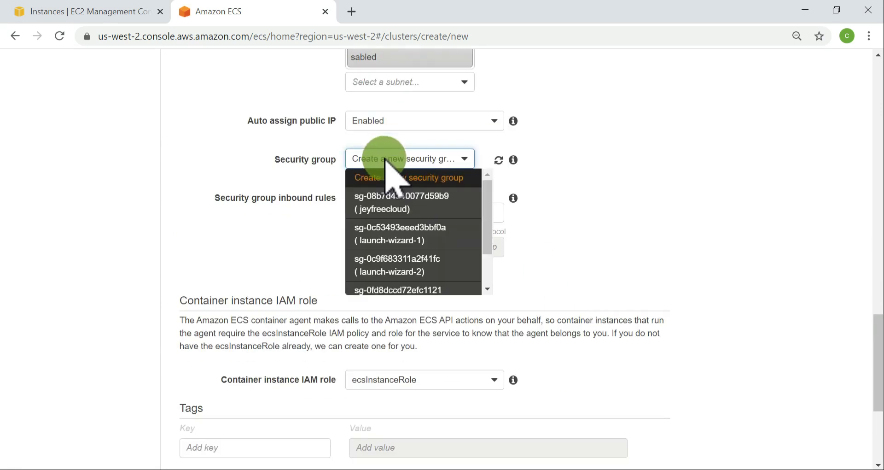
{"action": "left_click", "coordinate": [408, 201]}
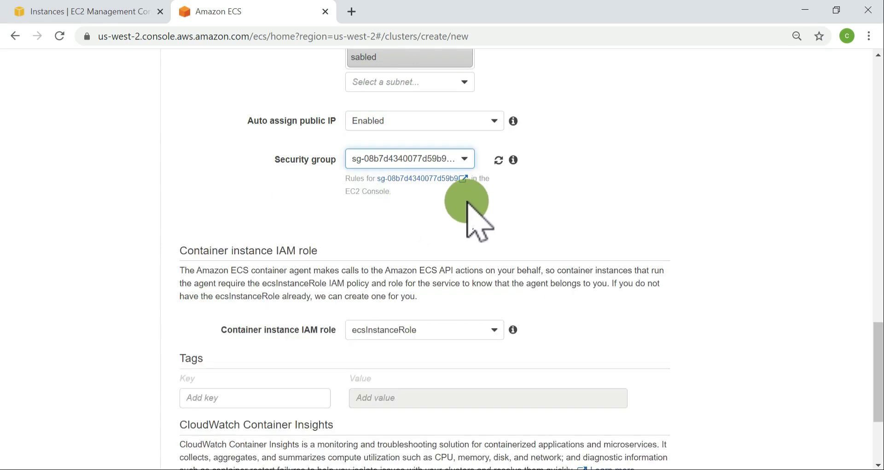
{"action": "left_click", "coordinate": [441, 158]}
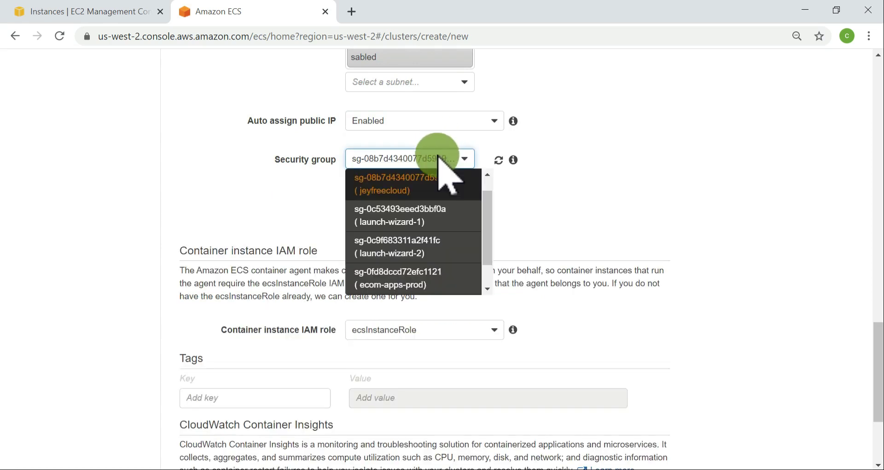
{"action": "left_click", "coordinate": [411, 189]}
Try Create new role as the container instance IAM role and set it back to ecsInstanceRole
{"action": "scroll", "coordinate": [615, 212], "scroll_direction": "down", "scroll_amount": 3}
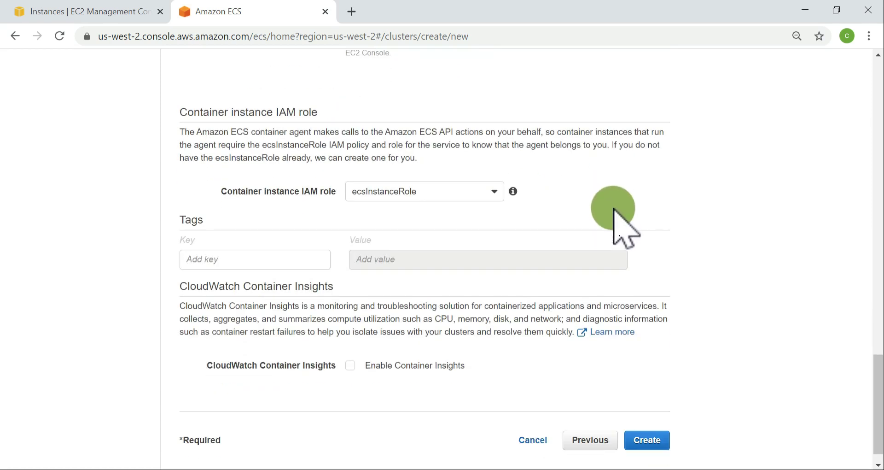
{"action": "left_click", "coordinate": [454, 192]}
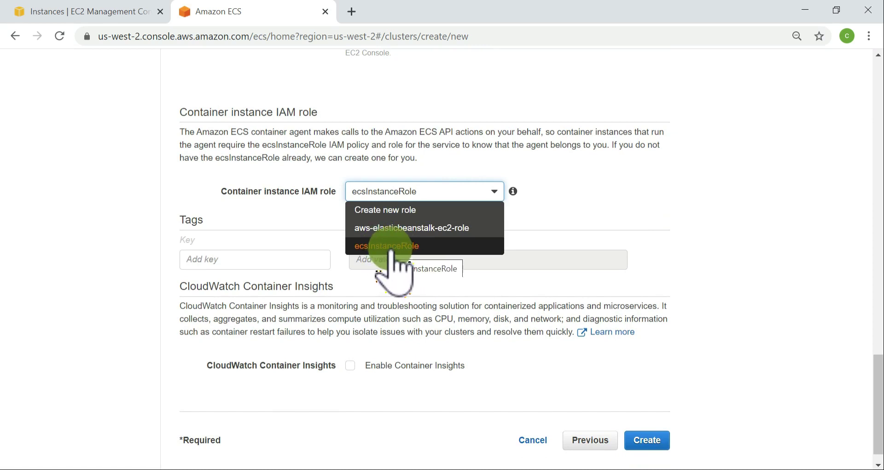
{"action": "left_click", "coordinate": [375, 211]}
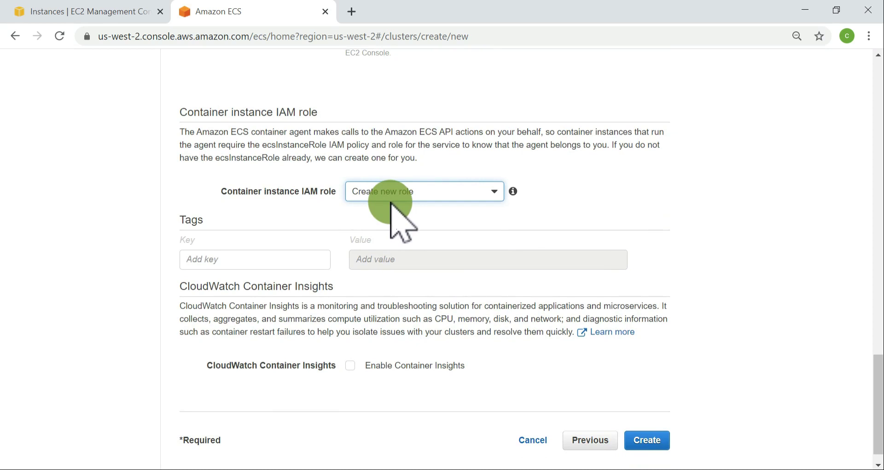
{"action": "left_click", "coordinate": [403, 191]}
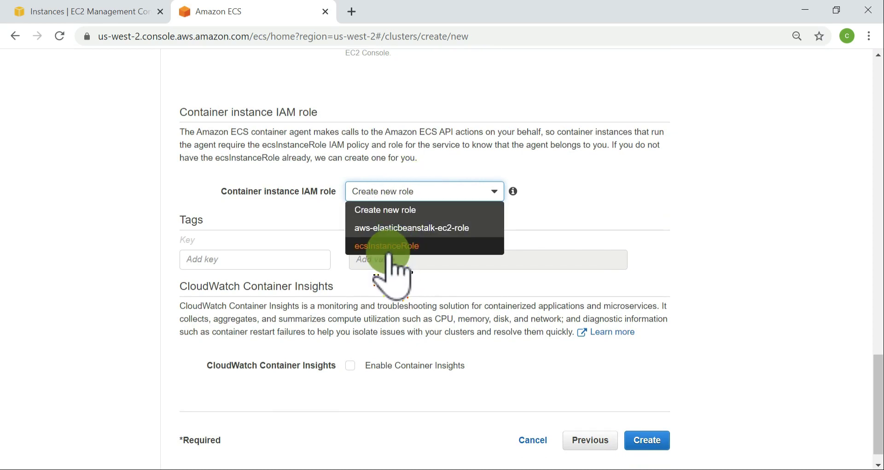
{"action": "left_click", "coordinate": [387, 247]}
{"action": "left_click", "coordinate": [408, 194]}
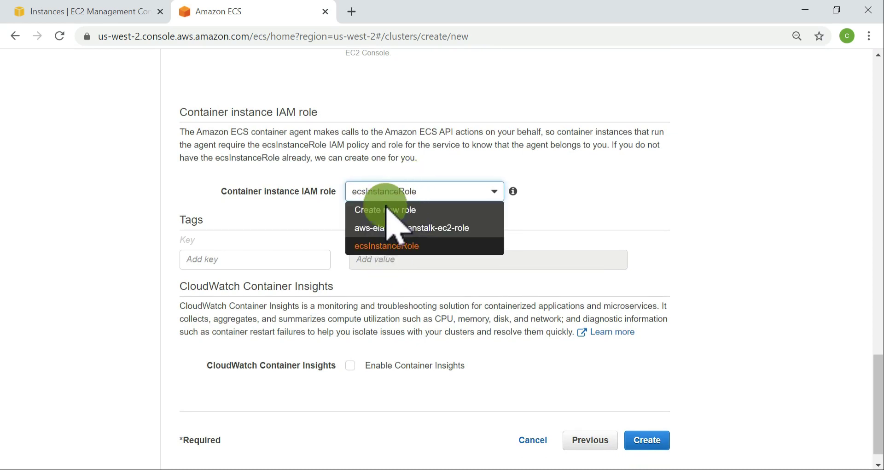
{"action": "left_click", "coordinate": [396, 246]}
{"action": "left_click", "coordinate": [417, 193]}
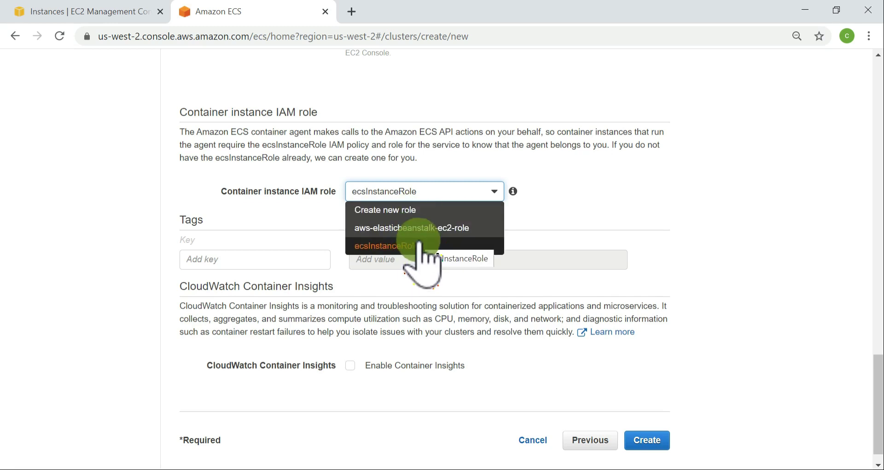
{"action": "left_click", "coordinate": [402, 211]}
{"action": "left_click", "coordinate": [421, 193]}
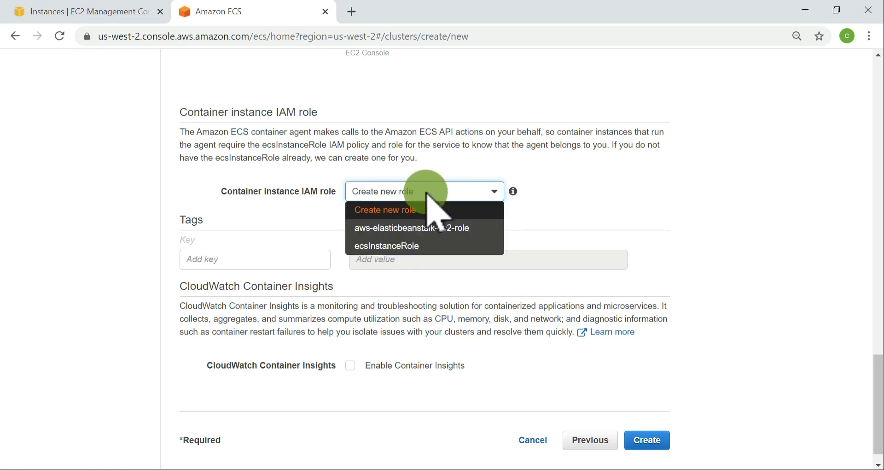
{"action": "left_click", "coordinate": [413, 245]}
Try enabling CloudWatch Container Insights for the cluster, read its description, and disable the option again
{"action": "scroll", "coordinate": [477, 238], "scroll_direction": "down", "scroll_amount": 1}
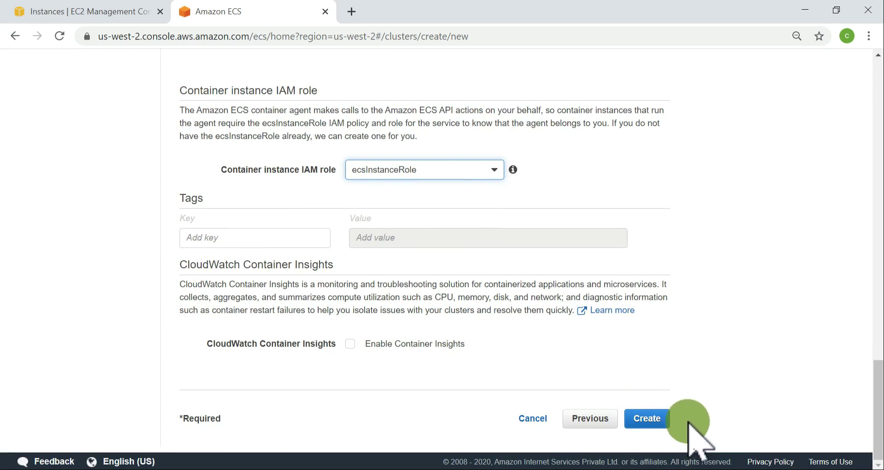
{"action": "left_click", "coordinate": [351, 344]}
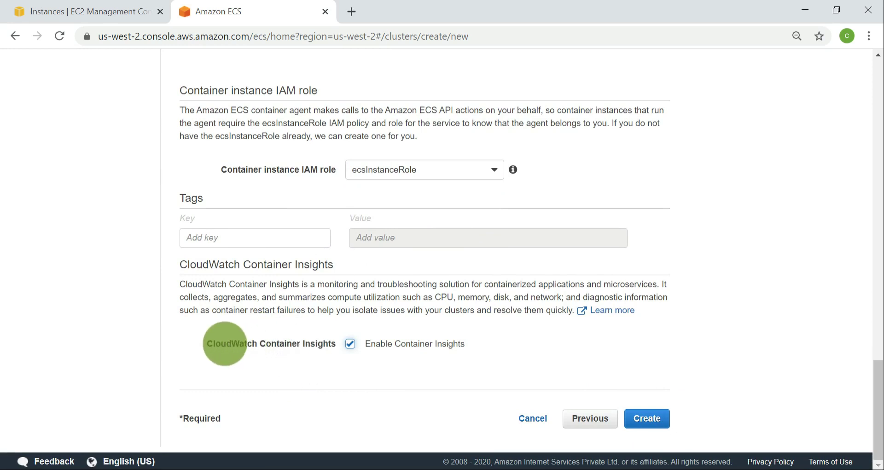
{"action": "left_click_drag", "start_coordinate": [222, 343], "coordinate": [307, 343]}
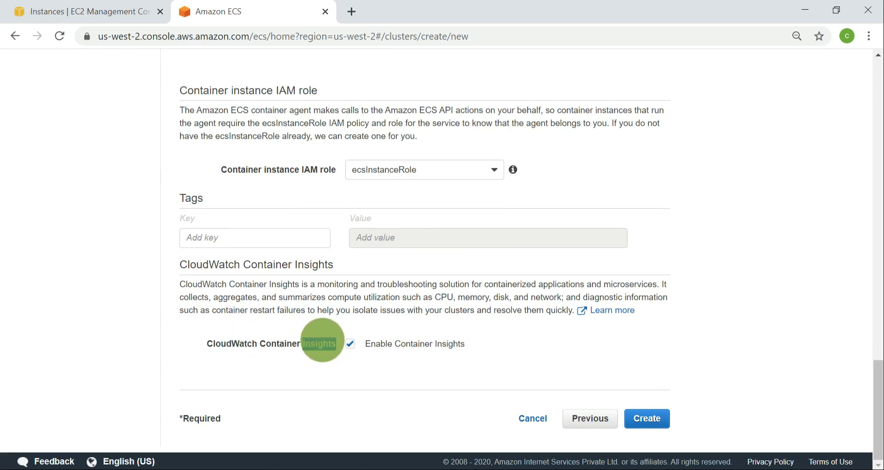
{"action": "left_click", "coordinate": [450, 300]}
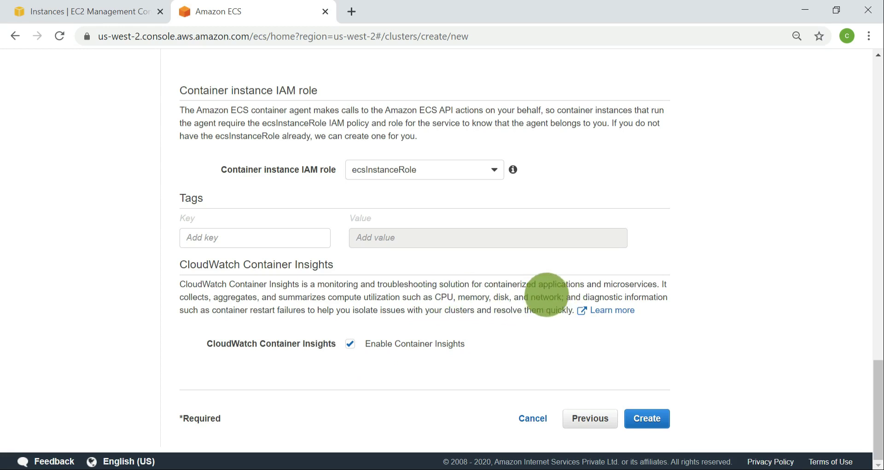
{"action": "left_click_drag", "start_coordinate": [595, 298], "coordinate": [676, 306]}
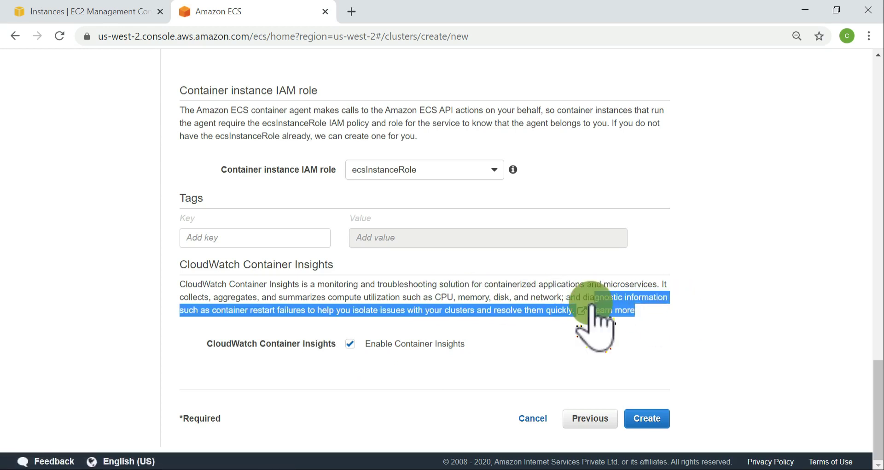
{"action": "left_click_drag", "start_coordinate": [488, 290], "coordinate": [484, 295]}
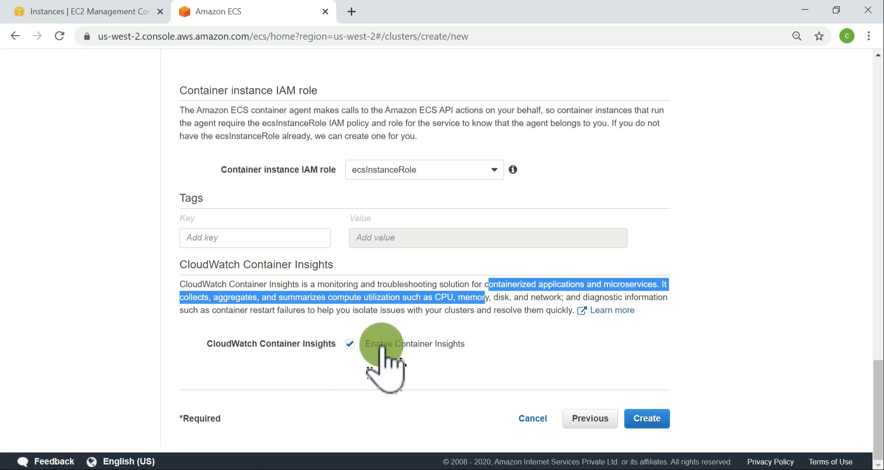
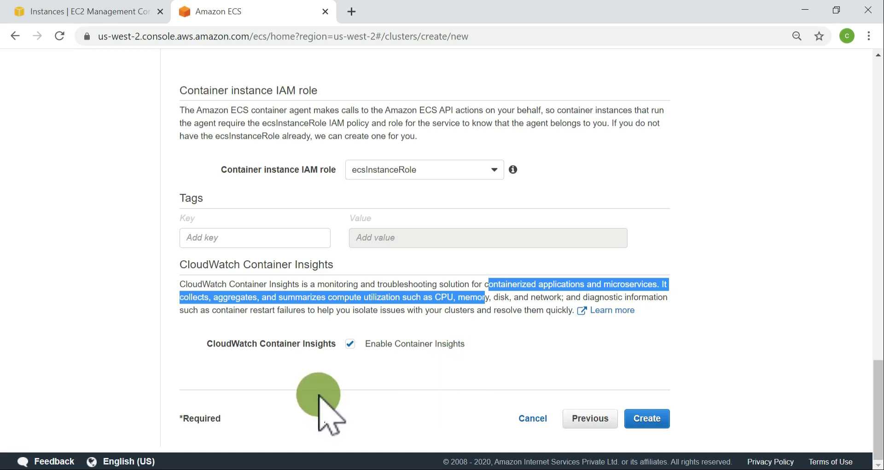
{"action": "left_click", "coordinate": [350, 344]}
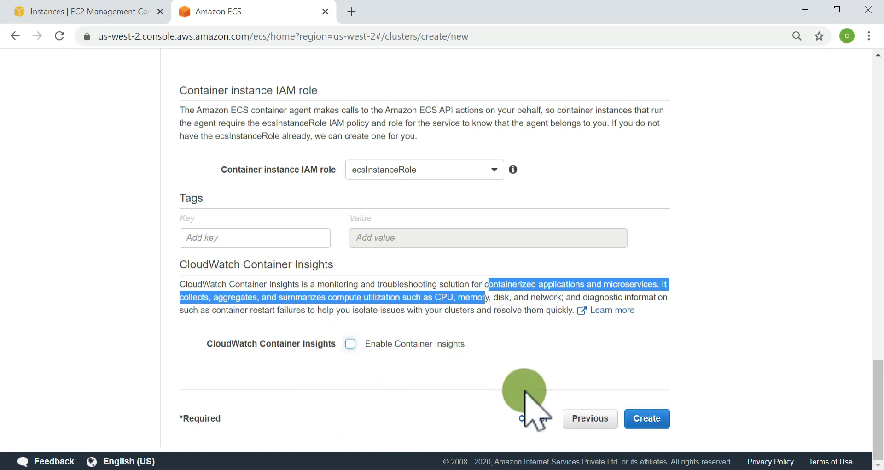
{"action": "left_click", "coordinate": [463, 326]}
{"action": "left_click_drag", "start_coordinate": [532, 321], "coordinate": [245, 282]}
{"action": "left_click", "coordinate": [444, 304]}
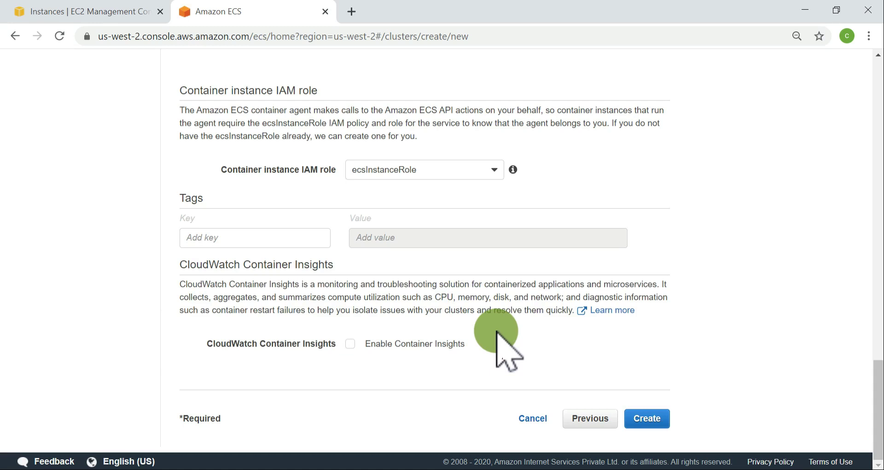
Create the cluster with the configured settings and follow its launch status and cluster resources
{"action": "left_click", "coordinate": [658, 419]}
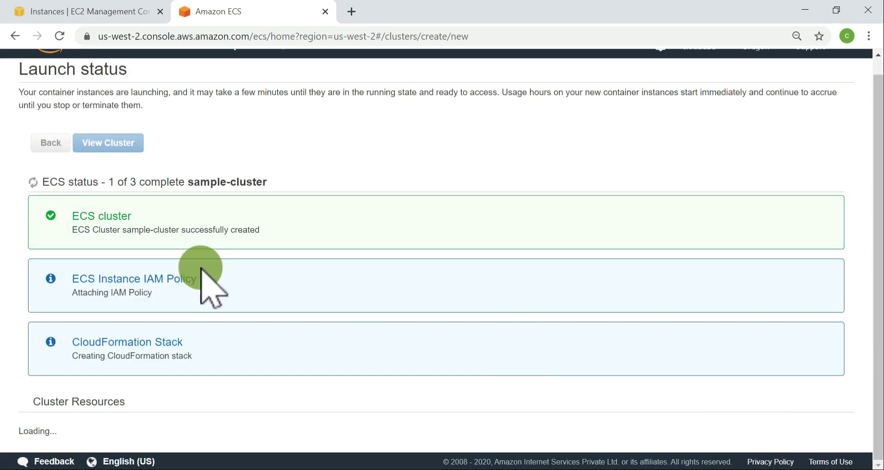
{"action": "scroll", "coordinate": [428, 370], "scroll_direction": "down", "scroll_amount": 2}
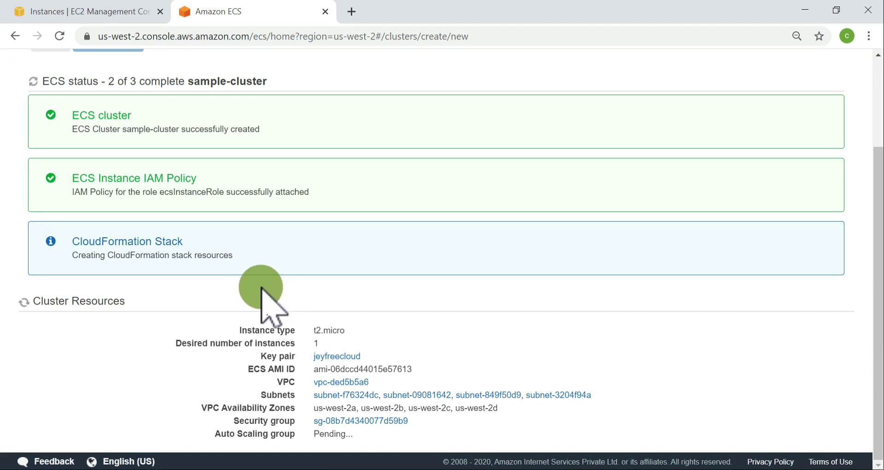
{"action": "scroll", "coordinate": [388, 287], "scroll_direction": "up", "scroll_amount": 3}
{"action": "scroll", "coordinate": [388, 283], "scroll_direction": "down", "scroll_amount": 3}
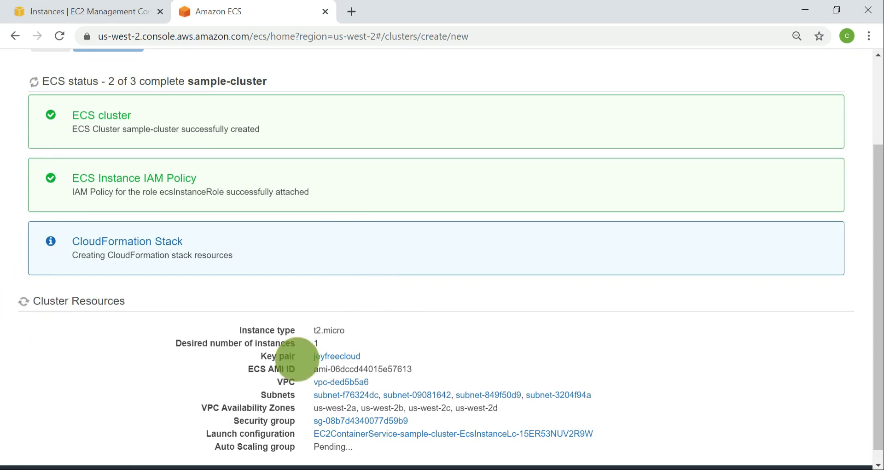
{"action": "left_click_drag", "start_coordinate": [252, 446], "coordinate": [365, 463]}
{"action": "scroll", "coordinate": [651, 382], "scroll_direction": "down", "scroll_amount": 1}
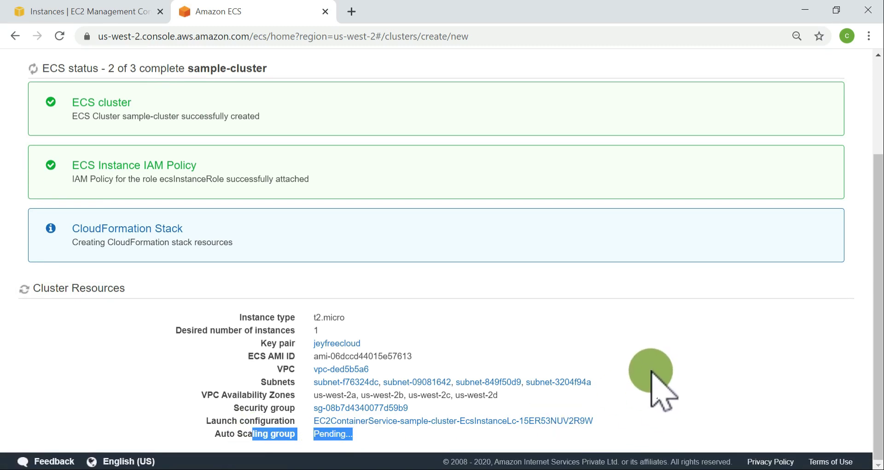
{"action": "left_click", "coordinate": [646, 336]}
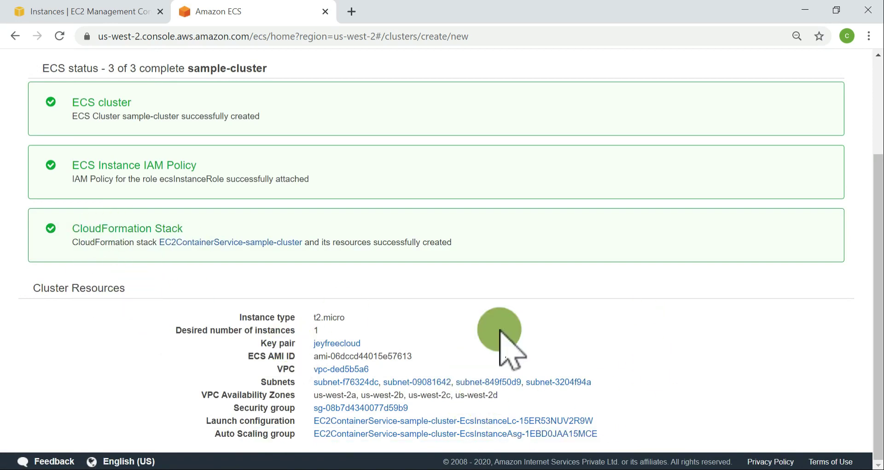
Open the details page of the newly created sample-cluster
{"action": "scroll", "coordinate": [643, 349], "scroll_direction": "up", "scroll_amount": 3}
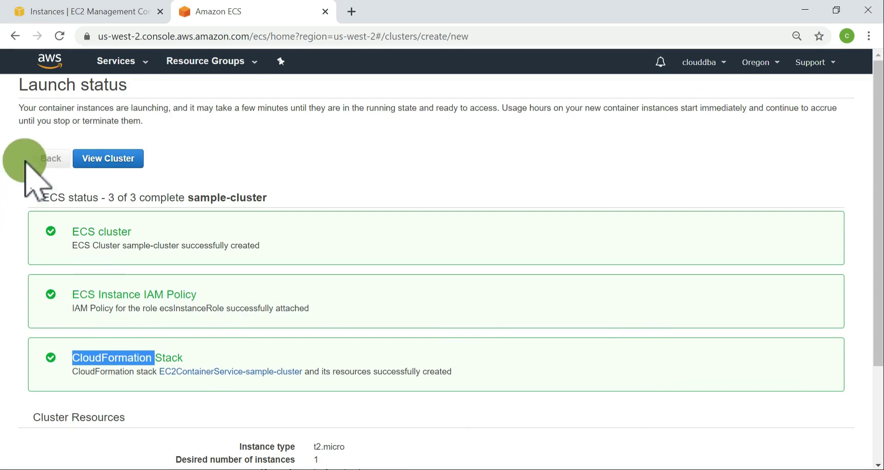
{"action": "left_click", "coordinate": [95, 159]}
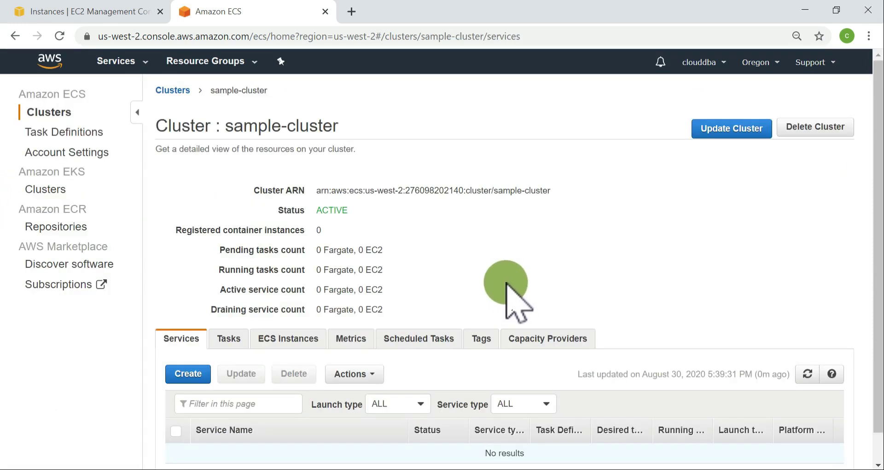
{"action": "scroll", "coordinate": [506, 282], "scroll_direction": "down", "scroll_amount": 1}
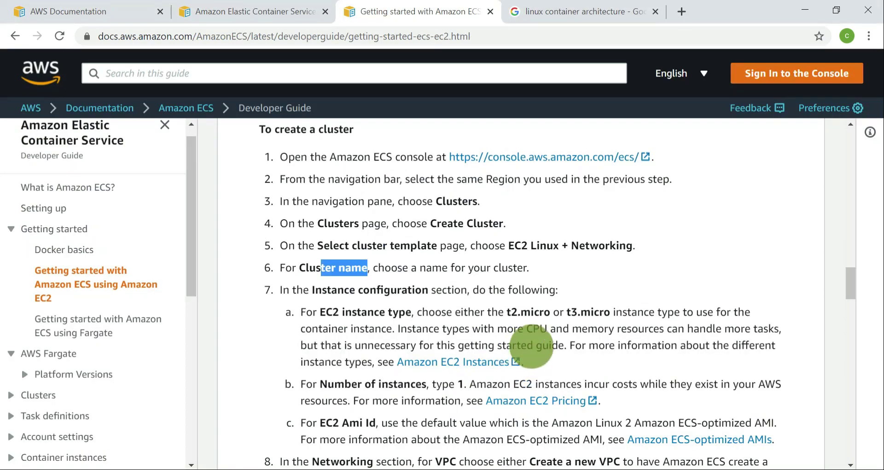
Find the guide's "To create a service" instructions and go to the Amazon ECS clusters list in the console
{"action": "scroll", "coordinate": [530, 340], "scroll_direction": "down", "scroll_amount": 6}
{"action": "scroll", "coordinate": [588, 336], "scroll_direction": "down", "scroll_amount": 6}
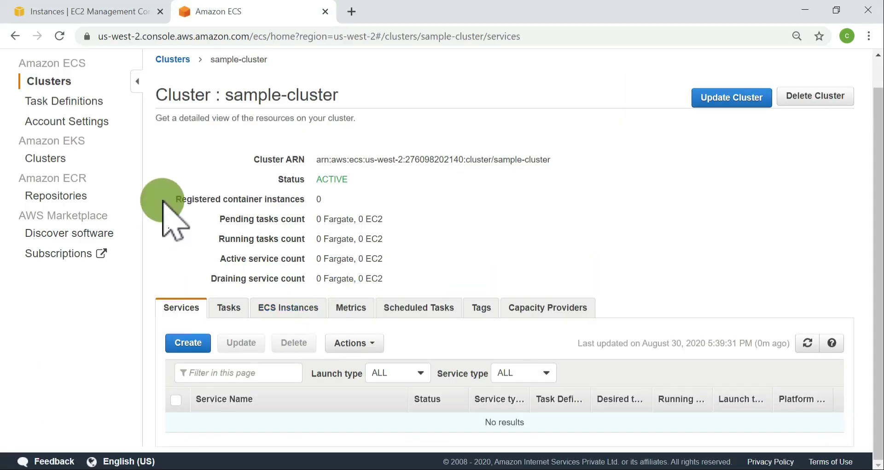
{"action": "scroll", "coordinate": [164, 201], "scroll_direction": "up", "scroll_amount": 1}
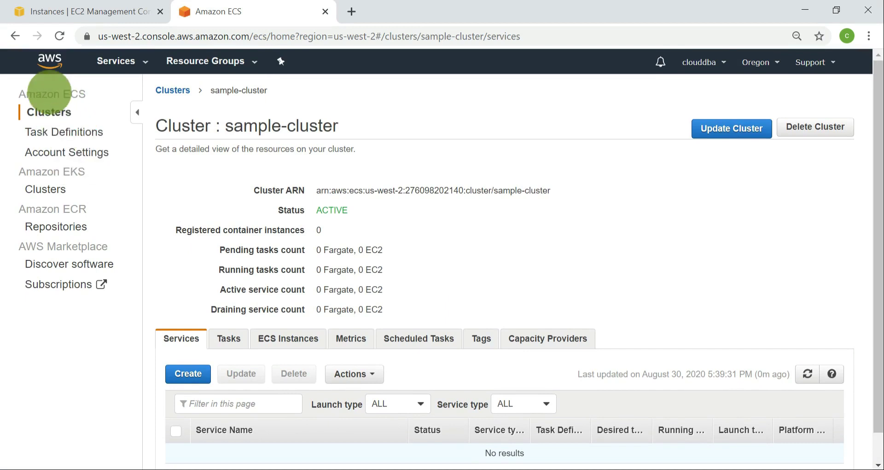
{"action": "left_click", "coordinate": [48, 117]}
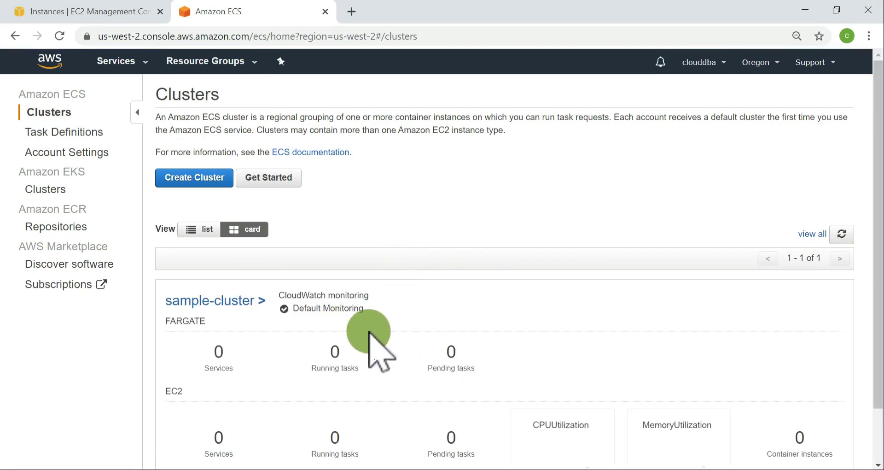
Read the guide's region and navigation steps for creating a service and open the Amazon EKS clusters list in the console
{"action": "key", "text": "alt+Tab"}
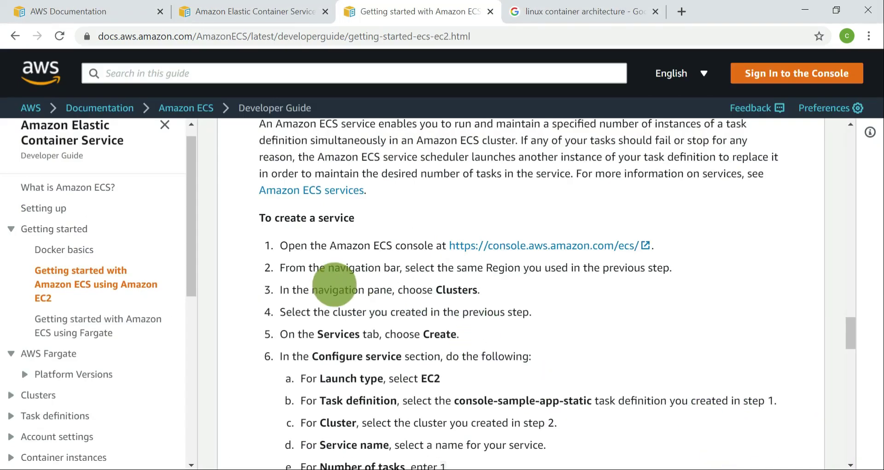
{"action": "left_click_drag", "start_coordinate": [297, 290], "coordinate": [501, 296]}
{"action": "key", "text": "alt+Tab"}
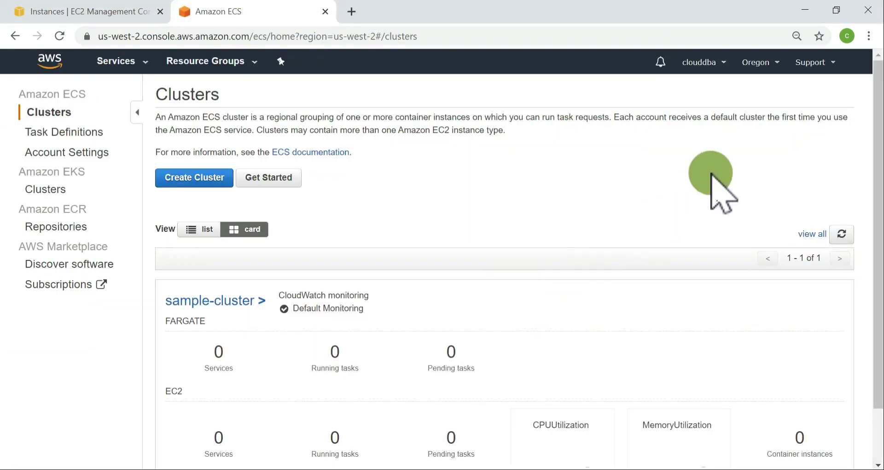
{"action": "key", "text": "alt+Tab"}
{"action": "triple_click", "coordinate": [669, 294]}
{"action": "left_click_drag", "start_coordinate": [657, 270], "coordinate": [255, 264]}
{"action": "left_click", "coordinate": [379, 302]}
{"action": "left_click_drag", "start_coordinate": [358, 289], "coordinate": [422, 294]}
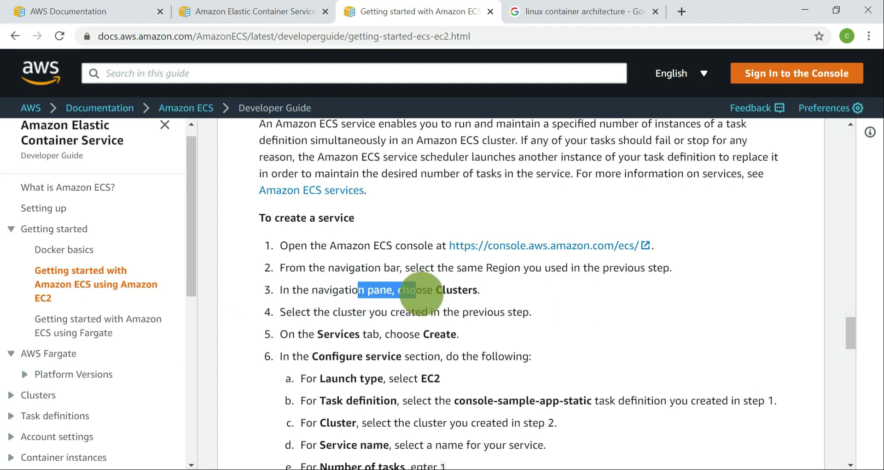
{"action": "key", "text": "alt+Tab"}
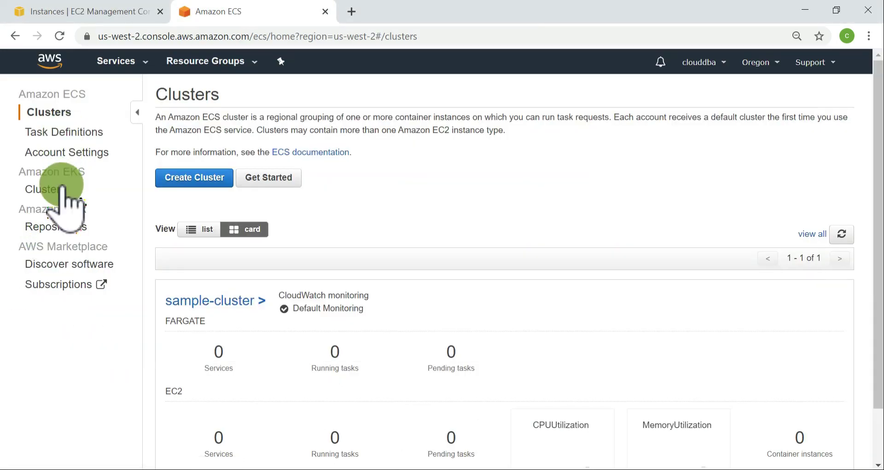
{"action": "left_click", "coordinate": [46, 189]}
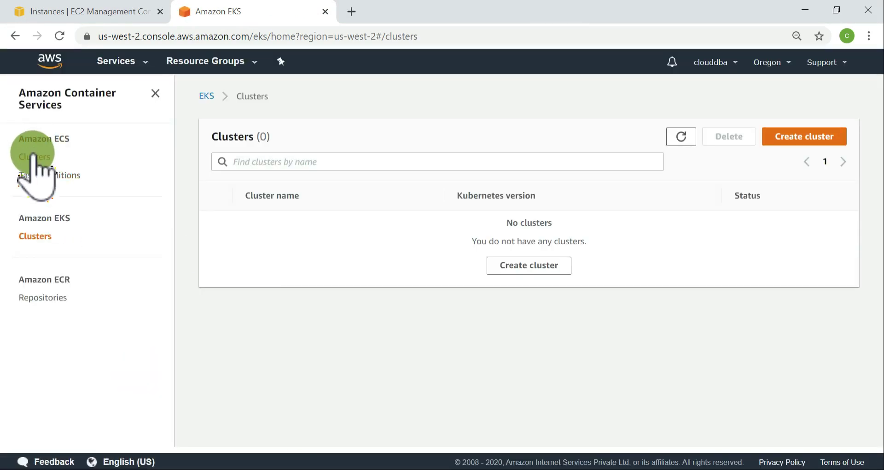
Compare the Amazon ECS and Amazon EKS clusters lists and open the ECS cluster sample-cluster
{"action": "left_click", "coordinate": [32, 155]}
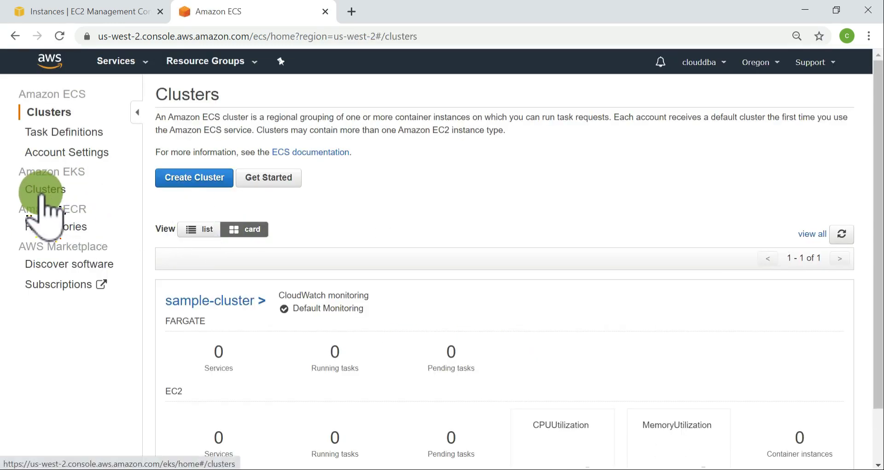
{"action": "left_click", "coordinate": [41, 191]}
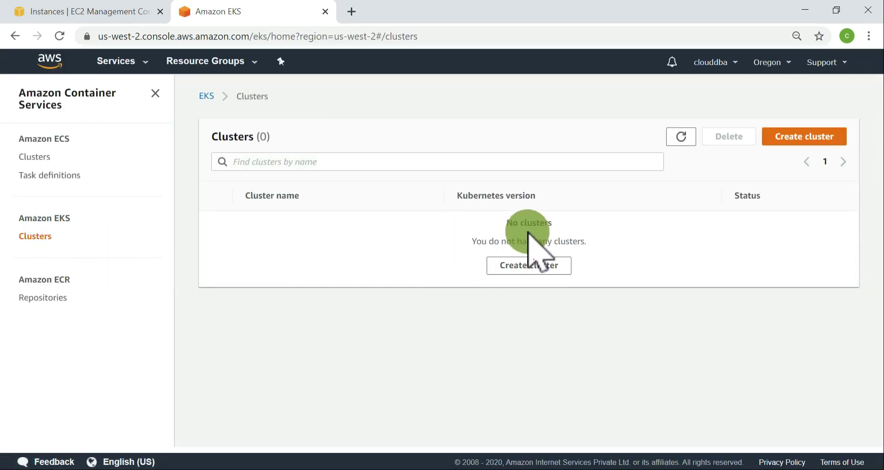
{"action": "left_click", "coordinate": [37, 158]}
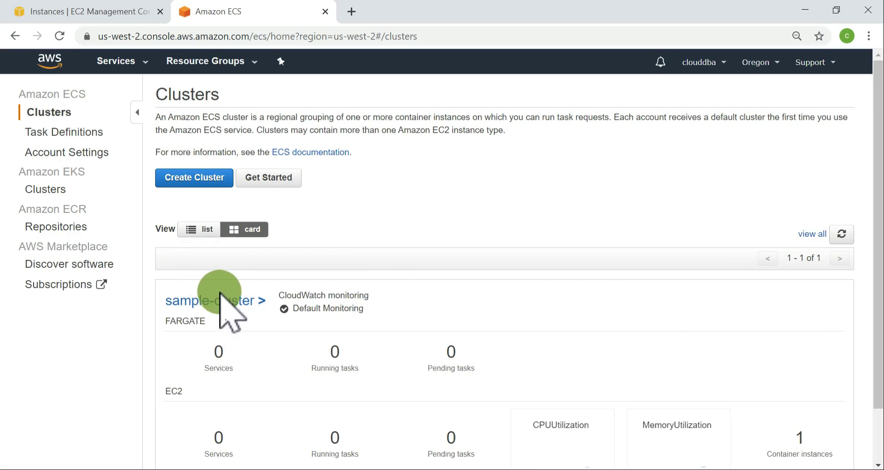
{"action": "scroll", "coordinate": [207, 292], "scroll_direction": "down", "scroll_amount": 1}
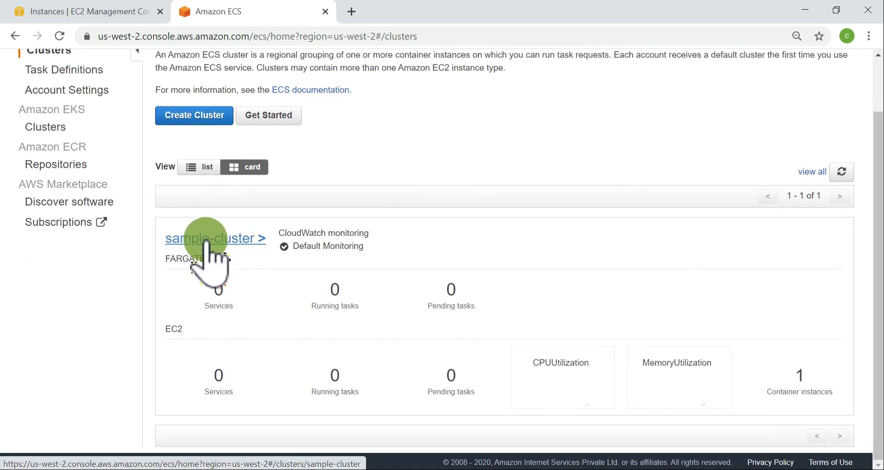
{"action": "left_click", "coordinate": [205, 247]}
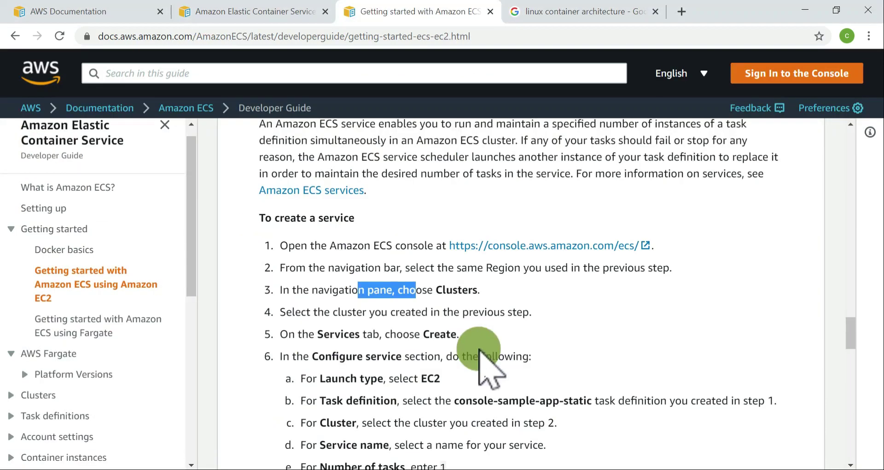
Read the guide's cluster selection and Services steps and start creating a service on sample-cluster
{"action": "left_click", "coordinate": [453, 295]}
{"action": "triple_click", "coordinate": [459, 282]}
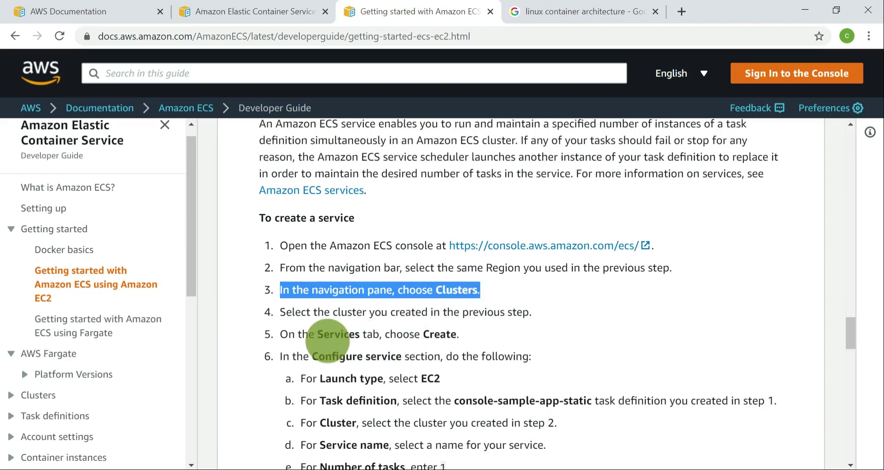
{"action": "left_click", "coordinate": [334, 338]}
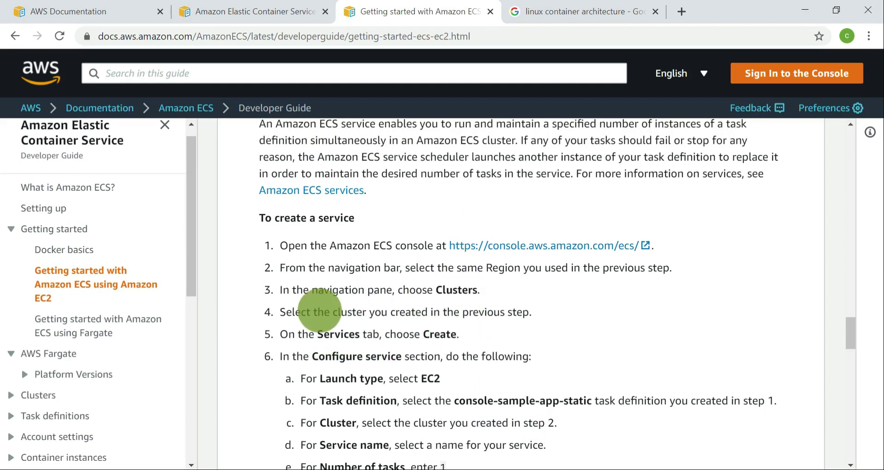
{"action": "left_click_drag", "start_coordinate": [392, 289], "coordinate": [308, 322]}
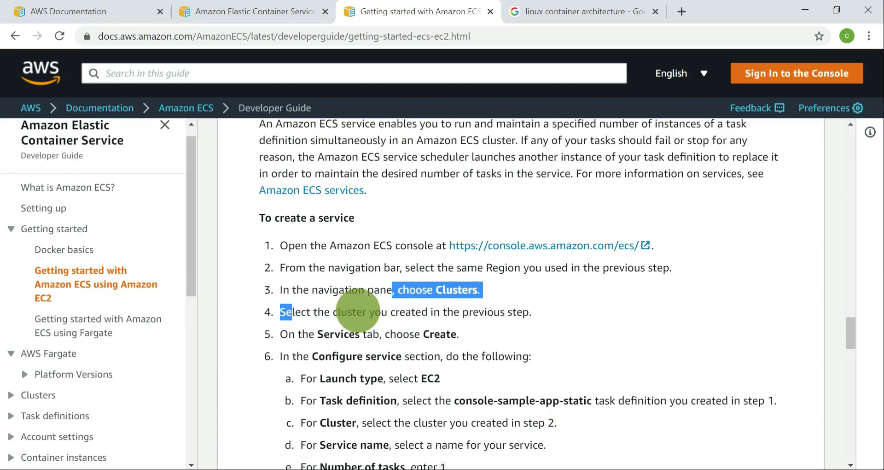
{"action": "left_click", "coordinate": [359, 314]}
{"action": "left_click_drag", "start_coordinate": [479, 311], "coordinate": [557, 343]}
{"action": "left_click", "coordinate": [509, 312]}
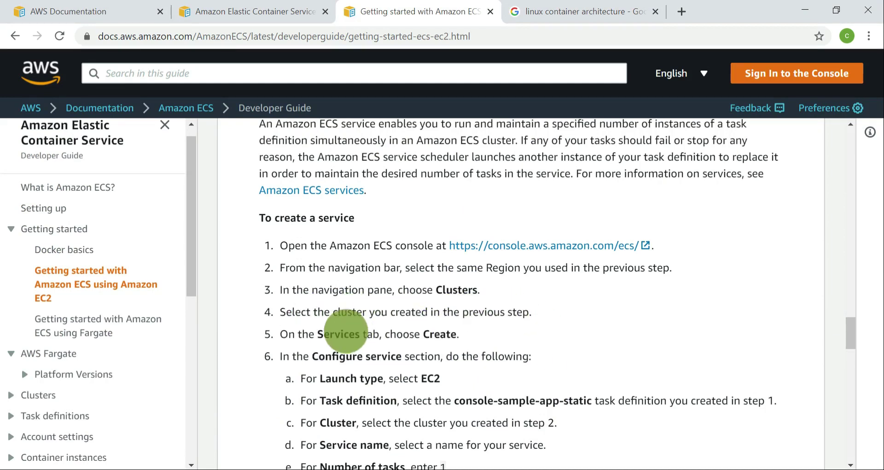
{"action": "double_click", "coordinate": [337, 333]}
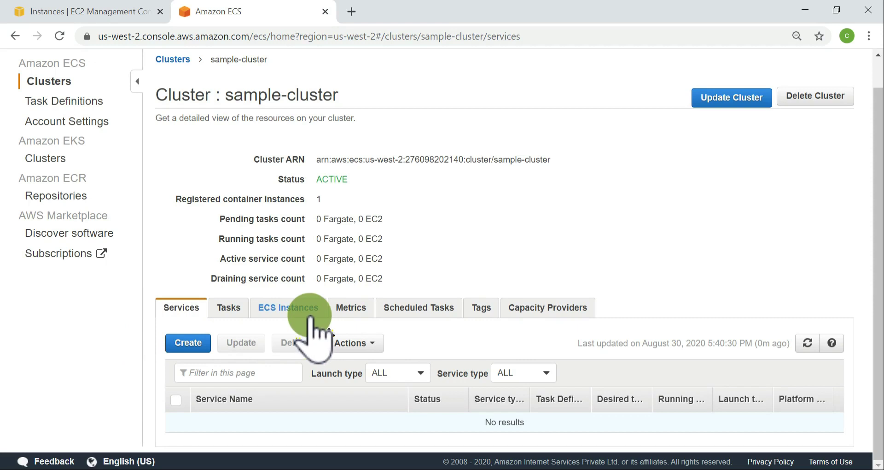
{"action": "left_click", "coordinate": [185, 343]}
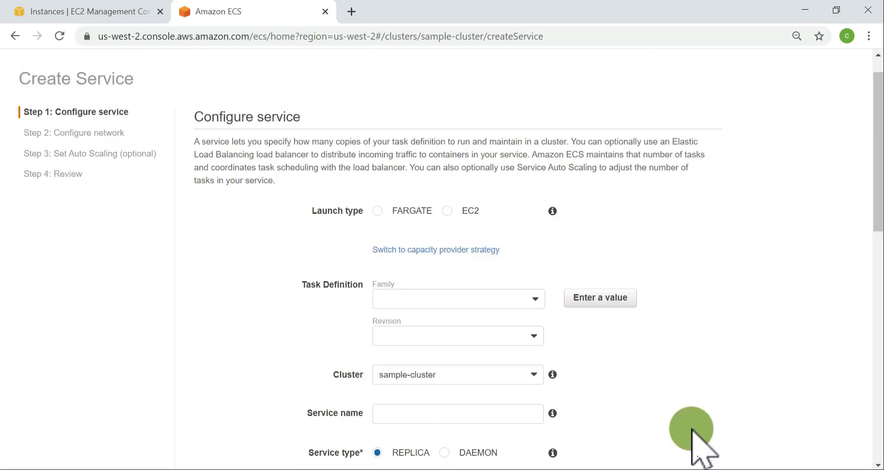
Check the guide's Configure service instructions and set the service's launch type to EC2
{"action": "key", "text": "alt+Tab"}
{"action": "scroll", "coordinate": [528, 365], "scroll_direction": "down", "scroll_amount": 2}
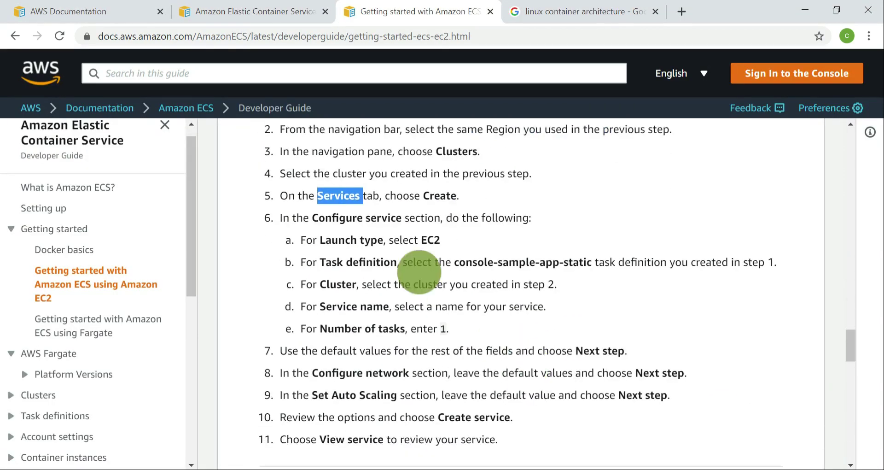
{"action": "left_click_drag", "start_coordinate": [301, 240], "coordinate": [326, 240]}
{"action": "left_click_drag", "start_coordinate": [404, 240], "coordinate": [440, 241]}
{"action": "key", "text": "alt+Tab"}
{"action": "left_click", "coordinate": [449, 210]}
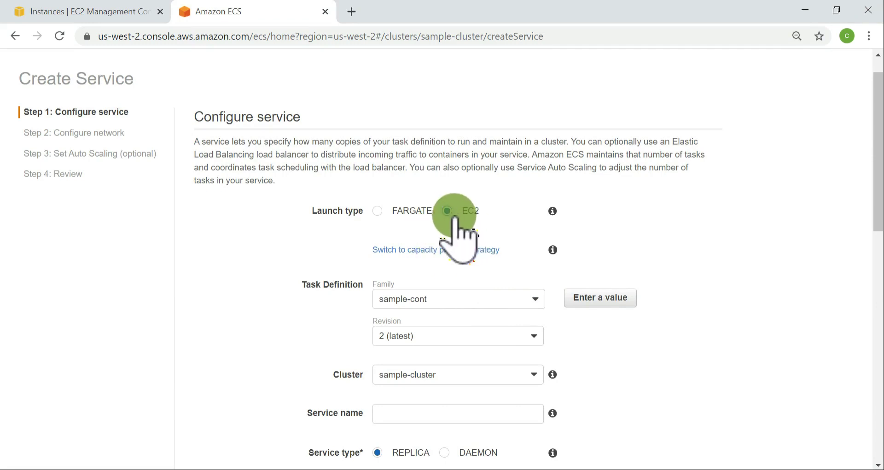
Read the guide's task definition instruction and choose sample-cont as the service's task definition family
{"action": "key", "text": "alt+Tab"}
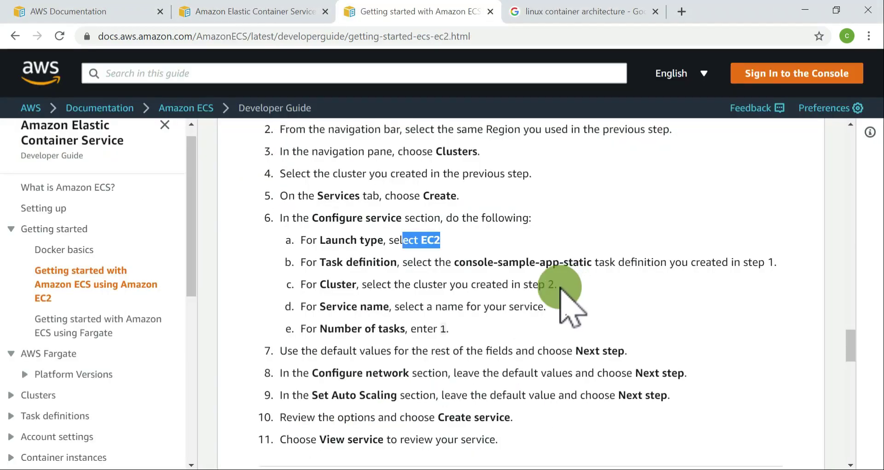
{"action": "left_click_drag", "start_coordinate": [313, 262], "coordinate": [583, 272]}
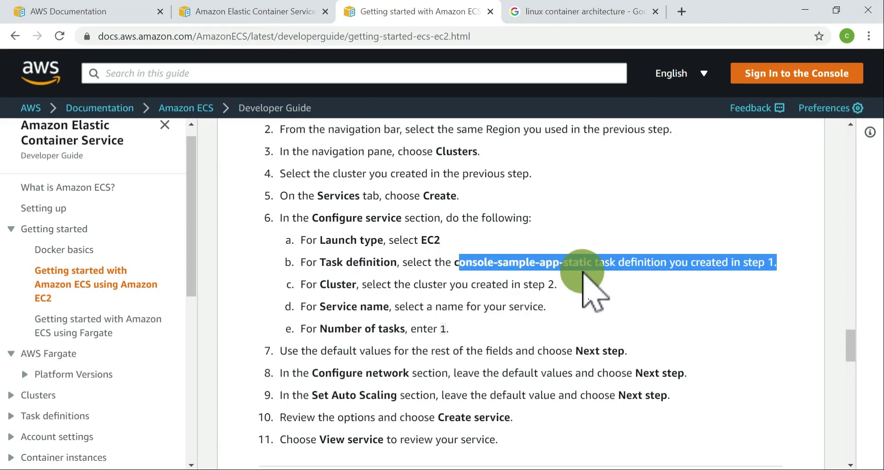
{"action": "left_click", "coordinate": [580, 266]}
{"action": "key", "text": "alt+Tab"}
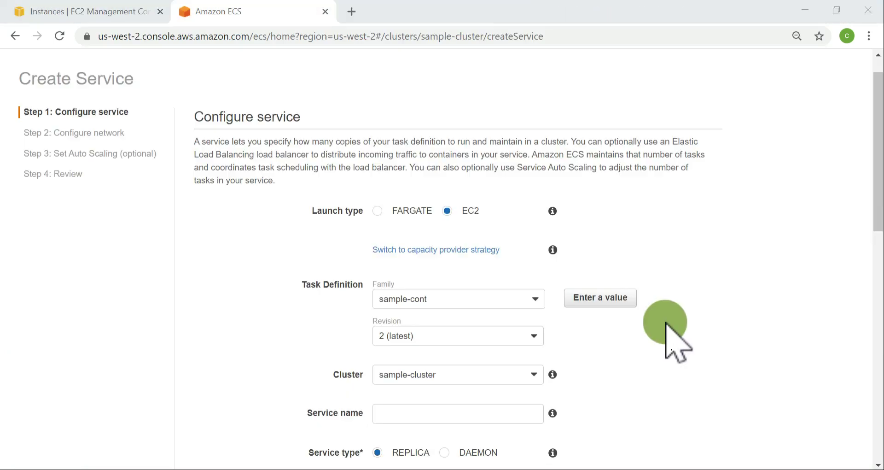
{"action": "left_click", "coordinate": [499, 299]}
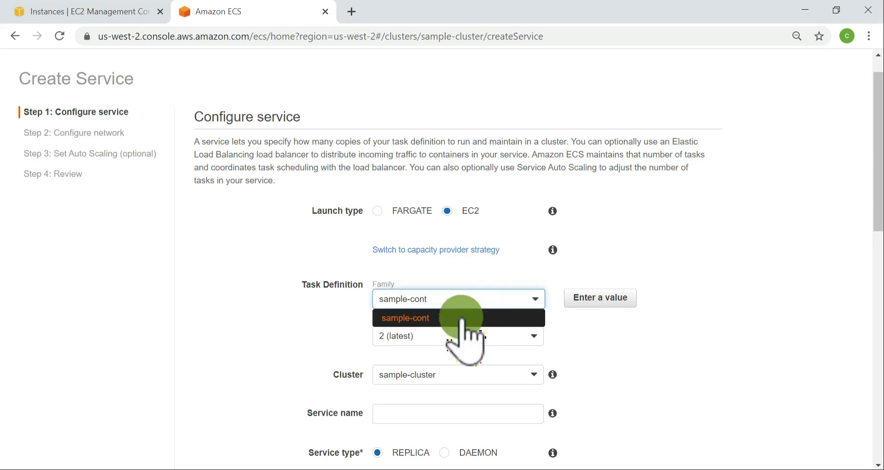
{"action": "left_click", "coordinate": [435, 316]}
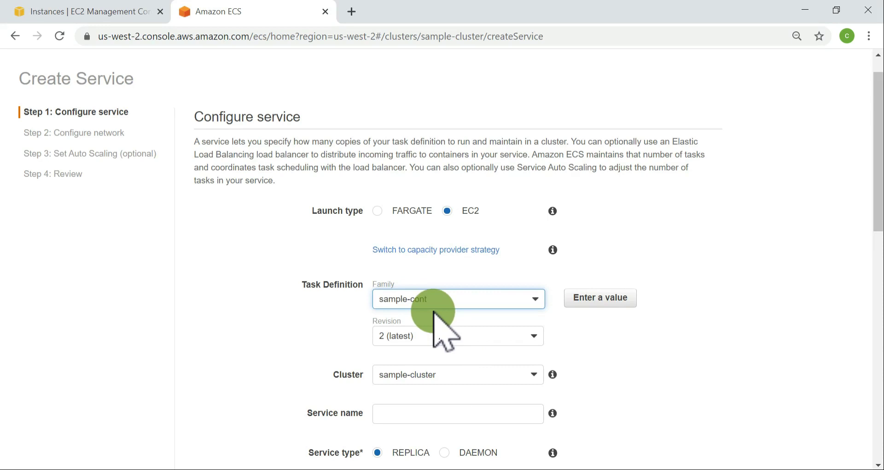
Examine the revision and family choices offered for the service's task definition
{"action": "scroll", "coordinate": [439, 315], "scroll_direction": "down", "scroll_amount": 2}
{"action": "left_click", "coordinate": [456, 266]}
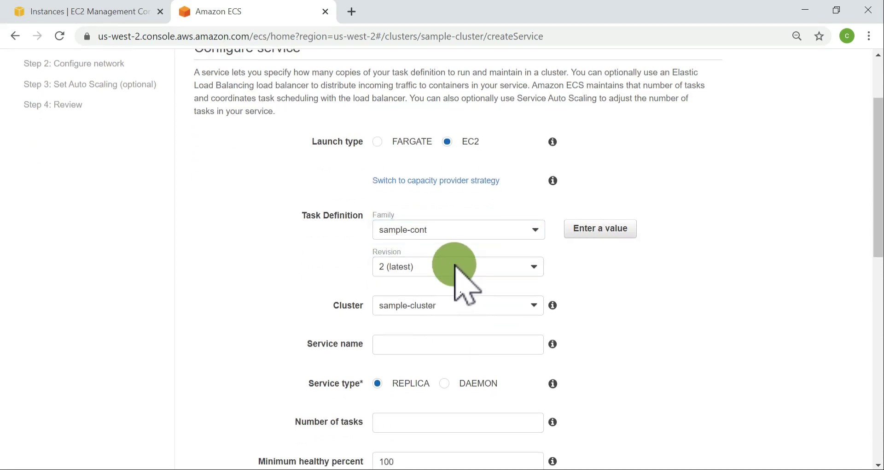
{"action": "left_click", "coordinate": [472, 240]}
{"action": "left_click", "coordinate": [453, 271]}
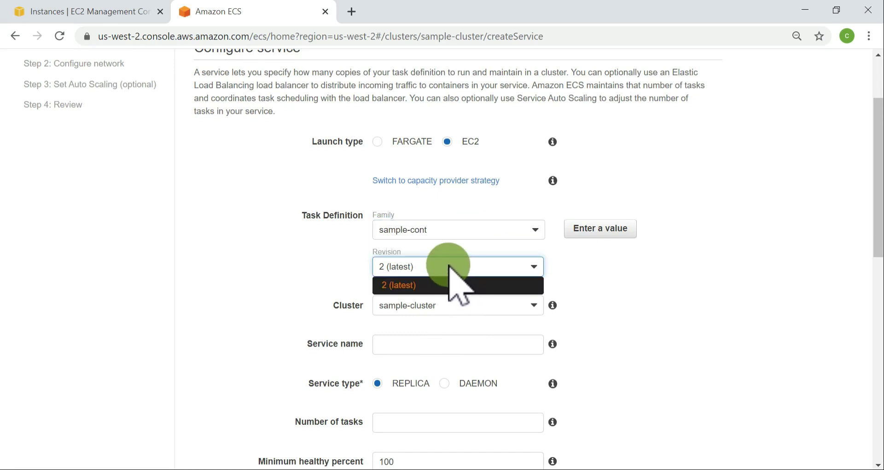
{"action": "left_click", "coordinate": [442, 226]}
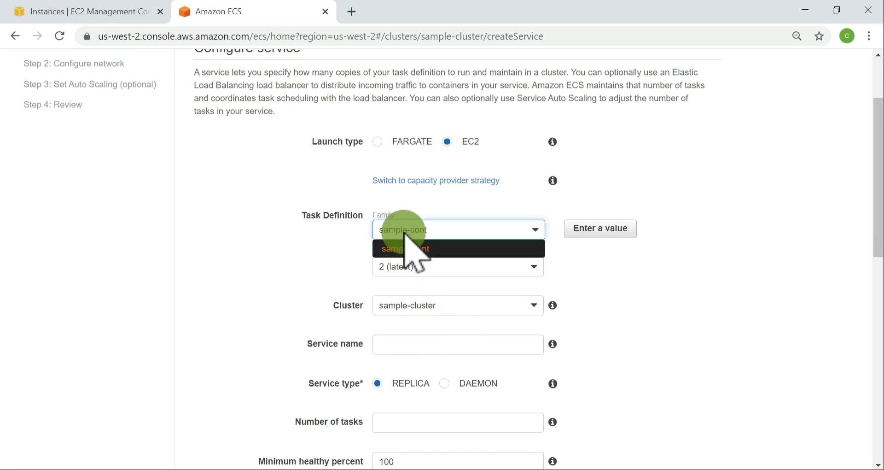
{"action": "left_click", "coordinate": [425, 269]}
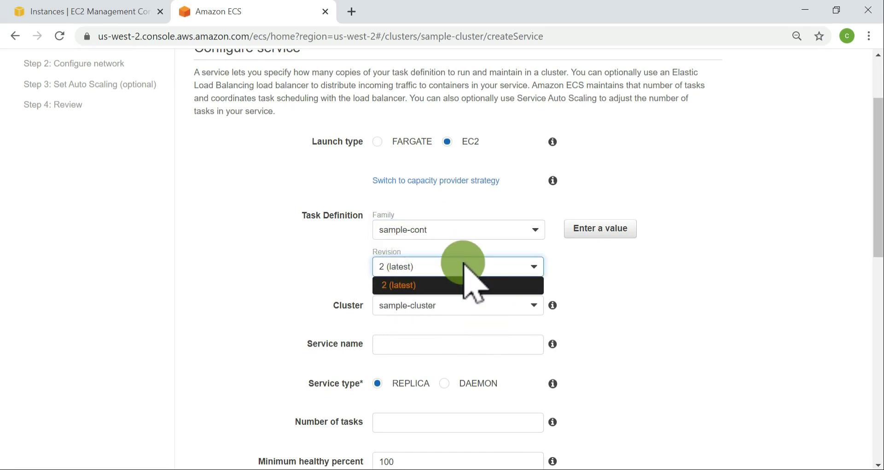
{"action": "left_click", "coordinate": [662, 302]}
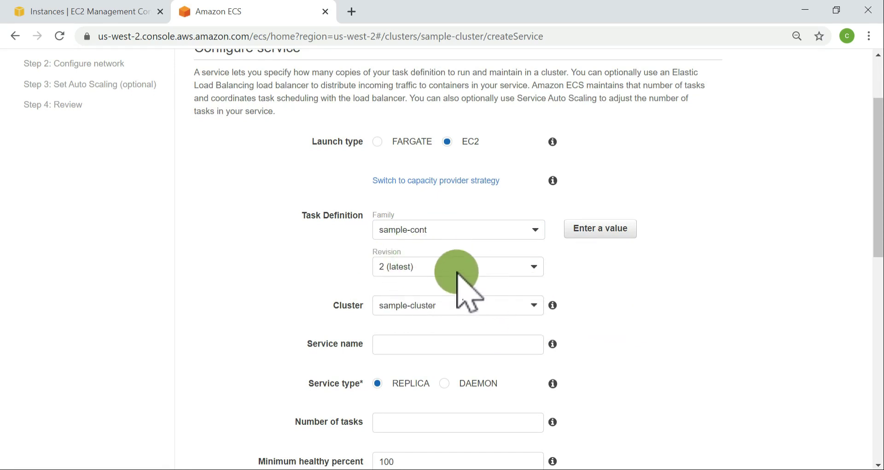
{"action": "left_click", "coordinate": [484, 274]}
{"action": "left_click", "coordinate": [689, 306]}
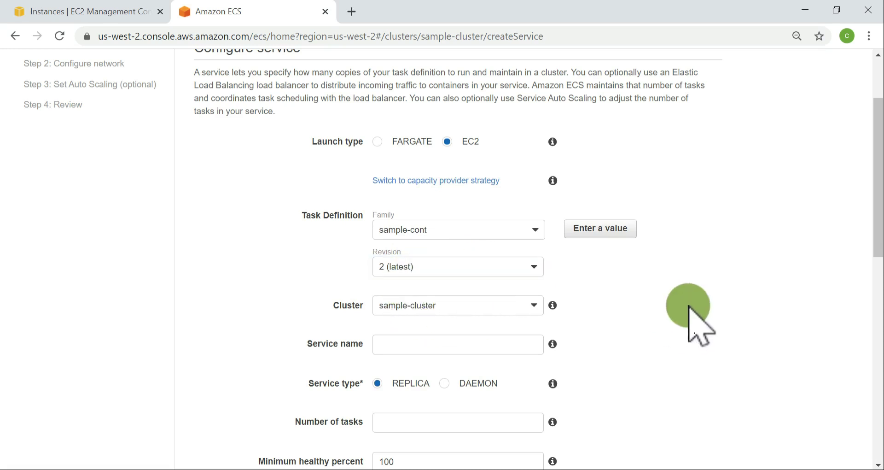
Check the service's cluster selection against the guide's cluster instruction and its "Step 2: Create a cluster" section
{"action": "scroll", "coordinate": [566, 302], "scroll_direction": "down", "scroll_amount": 2}
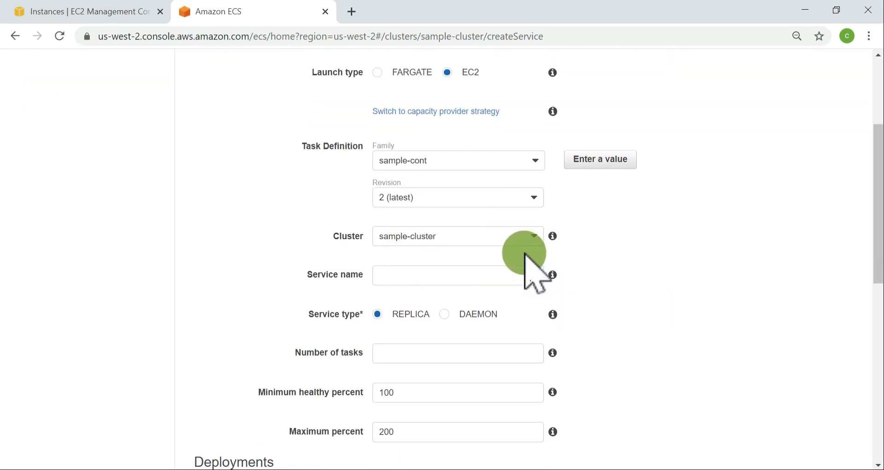
{"action": "left_click", "coordinate": [527, 244]}
{"action": "left_click", "coordinate": [705, 284]}
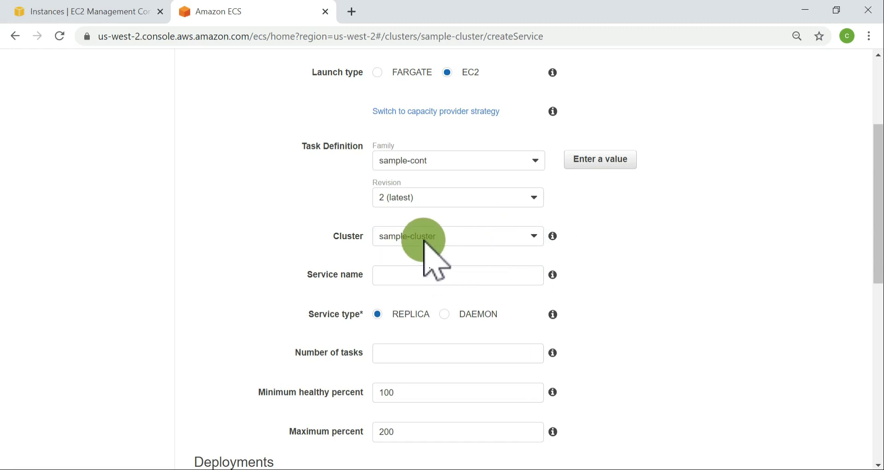
{"action": "key", "text": "alt+Tab"}
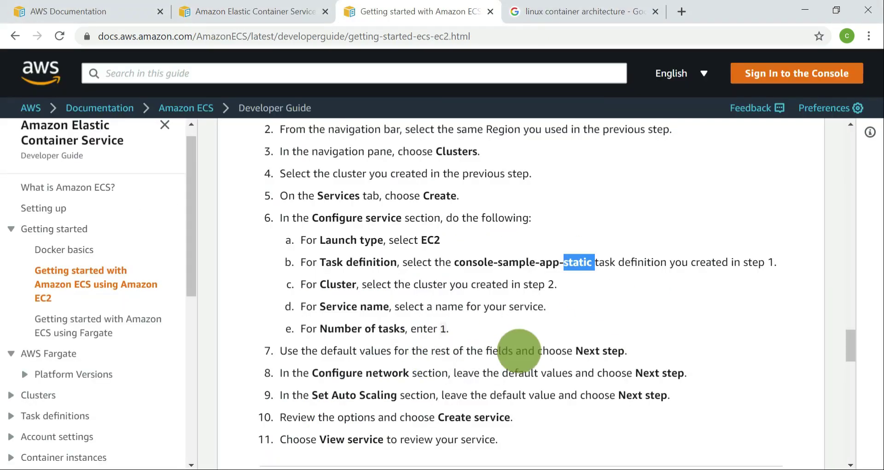
{"action": "left_click_drag", "start_coordinate": [341, 284], "coordinate": [560, 287]}
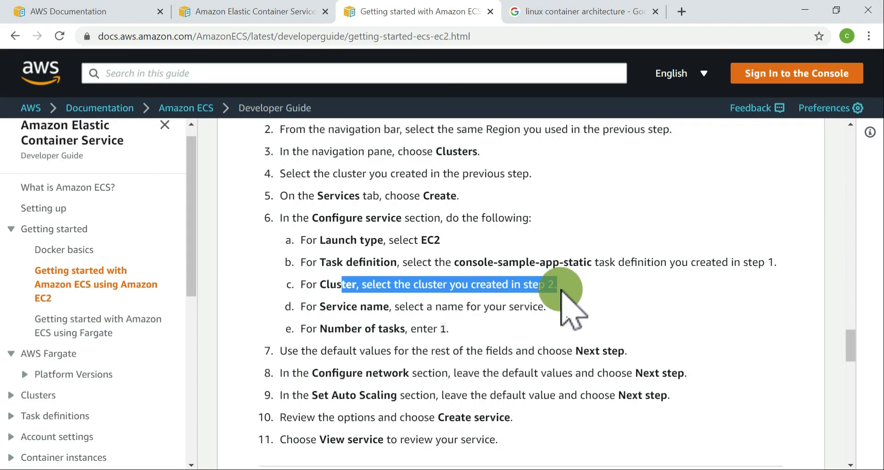
{"action": "left_click", "coordinate": [355, 288]}
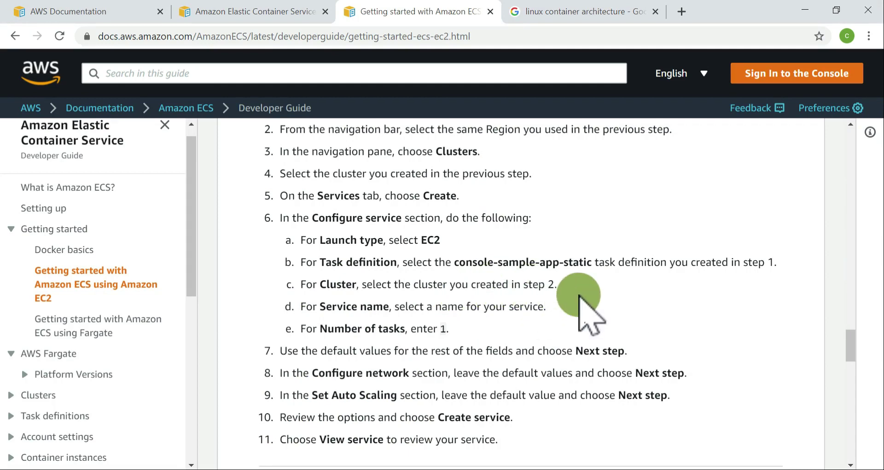
{"action": "scroll", "coordinate": [578, 269], "scroll_direction": "up", "scroll_amount": 15}
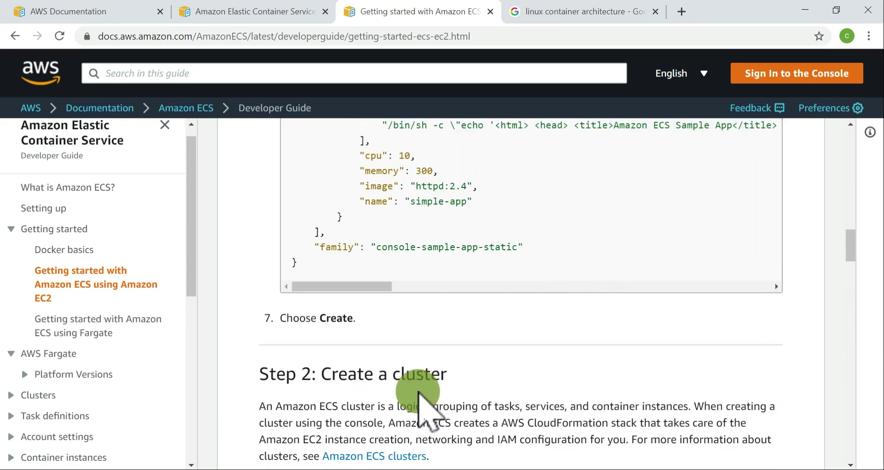
{"action": "scroll", "coordinate": [417, 366], "scroll_direction": "down", "scroll_amount": 5}
{"action": "scroll", "coordinate": [411, 360], "scroll_direction": "down", "scroll_amount": 15}
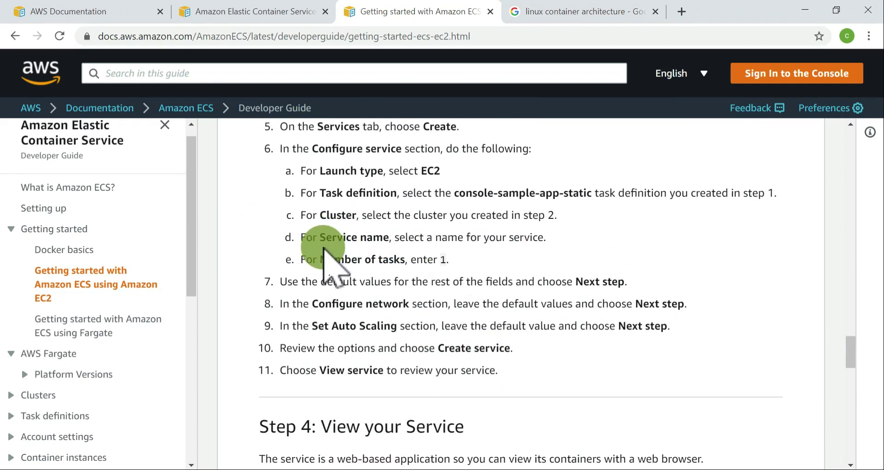
Check the guide's service name and number of tasks instructions, and set the service's number of tasks to 1
{"action": "left_click_drag", "start_coordinate": [320, 238], "coordinate": [383, 258]}
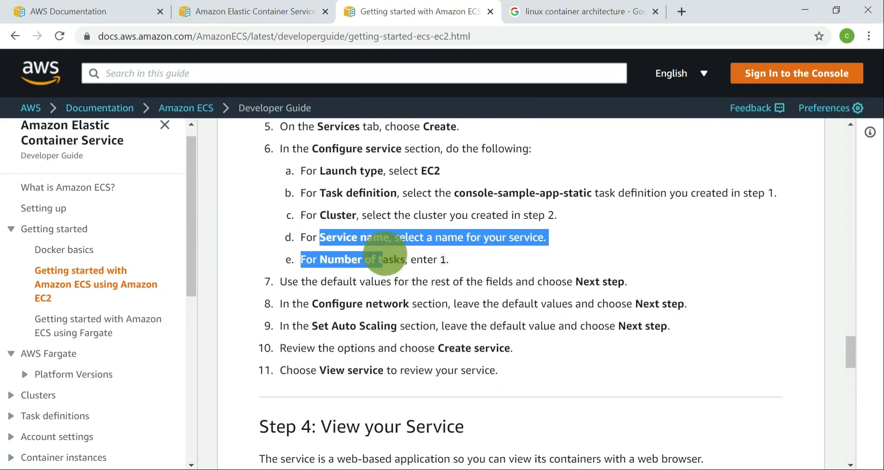
{"action": "left_click", "coordinate": [466, 258]}
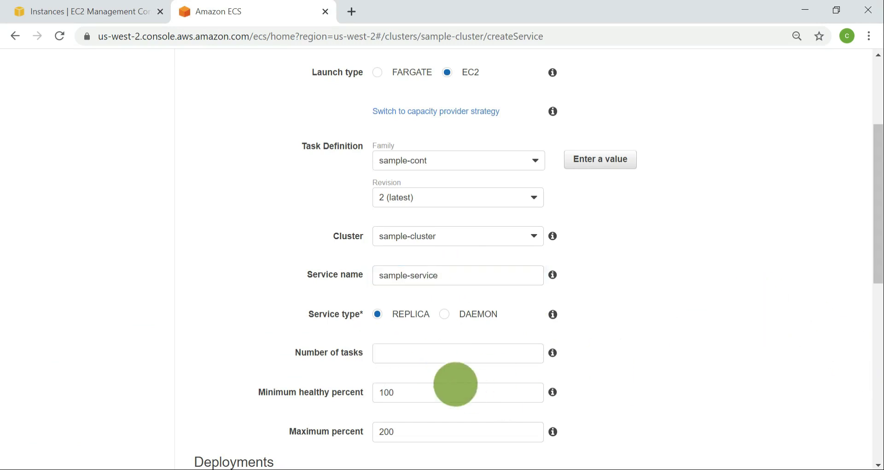
{"action": "scroll", "coordinate": [593, 326], "scroll_direction": "down", "scroll_amount": 1}
{"action": "key", "text": "alt+Tab"}
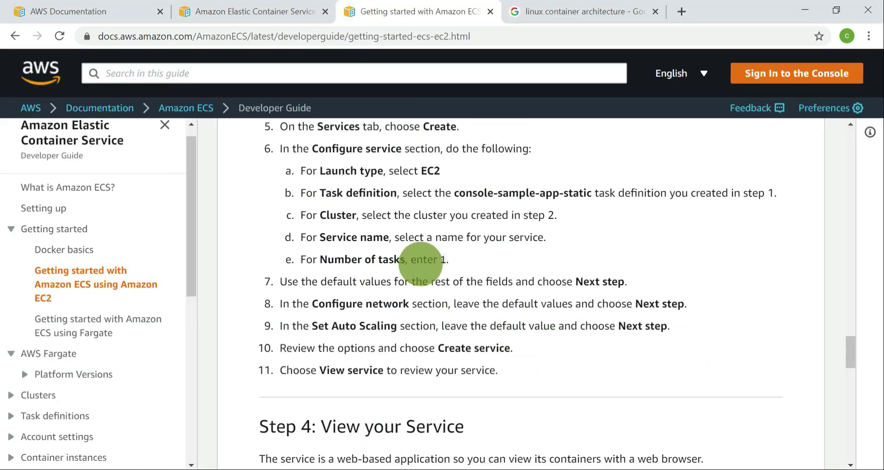
{"action": "key", "text": "alt+Tab"}
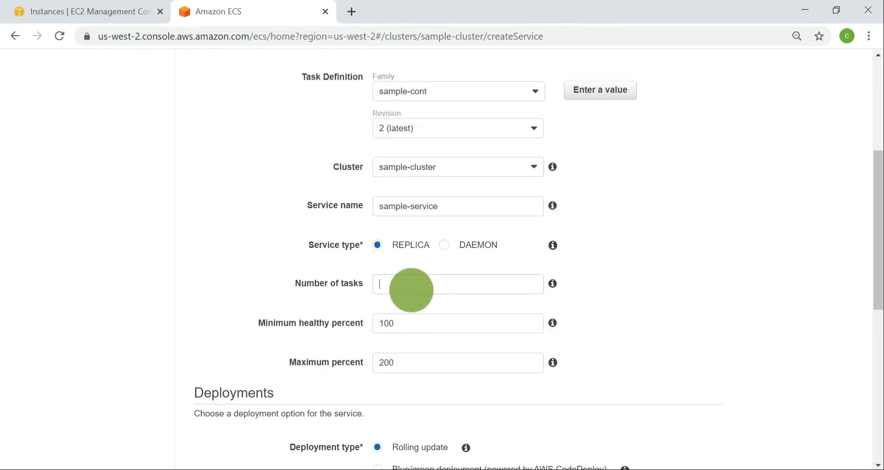
{"action": "type", "text": "1"}
{"action": "scroll", "coordinate": [597, 325], "scroll_direction": "down", "scroll_amount": 2}
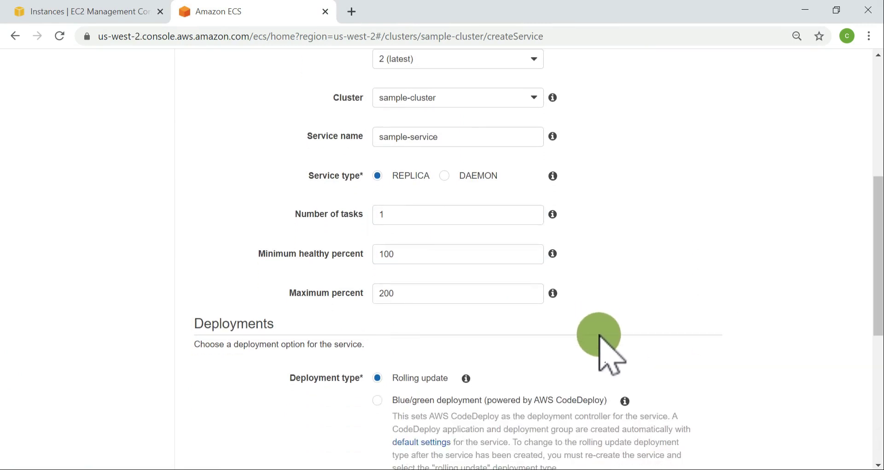
Keep the default deployment and task placement settings as the guide instructs, and continue to the network configuration
{"action": "scroll", "coordinate": [599, 336], "scroll_direction": "down", "scroll_amount": 6}
{"action": "key", "text": "alt+Tab"}
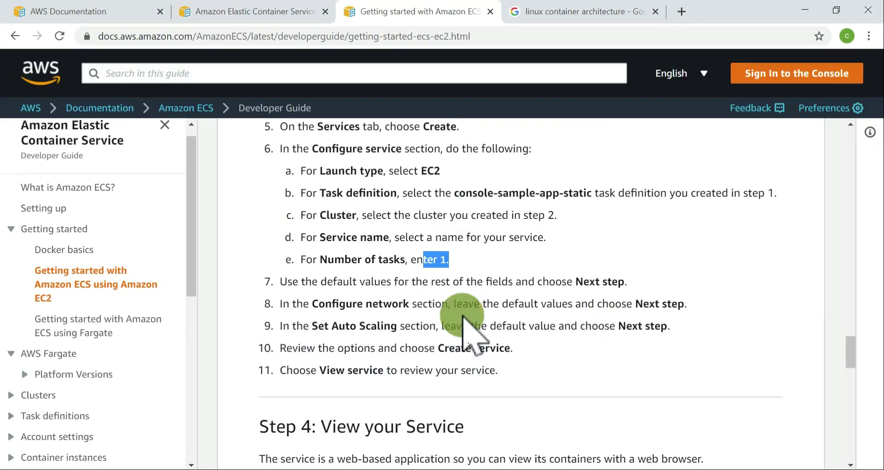
{"action": "left_click_drag", "start_coordinate": [431, 281], "coordinate": [736, 306]}
{"action": "key", "text": "alt+Tab"}
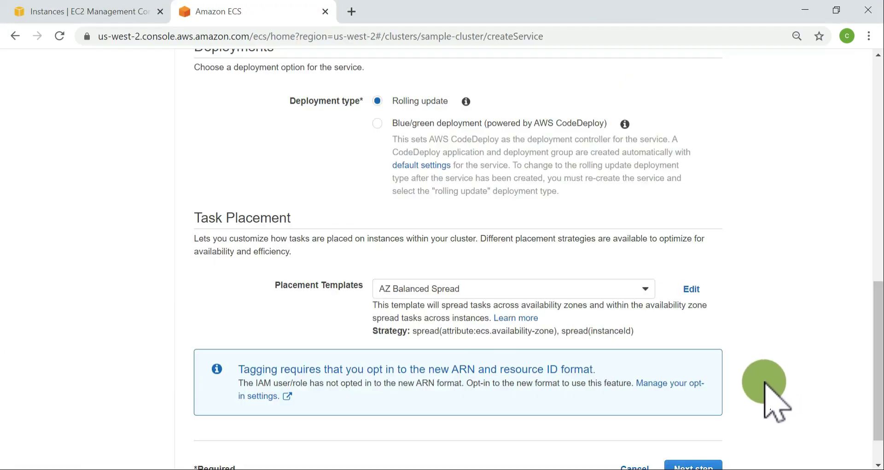
{"action": "left_click", "coordinate": [673, 418]}
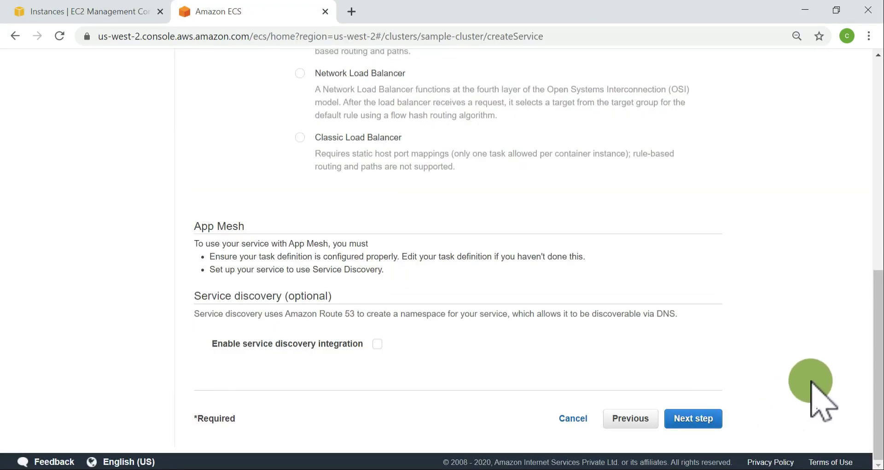
Compare the service's load balancing and other network settings with the guide's Configure network and Set Auto Scaling instructions
{"action": "scroll", "coordinate": [628, 295], "scroll_direction": "up", "scroll_amount": 5}
{"action": "key", "text": "alt+Tab"}
{"action": "left_click", "coordinate": [663, 336]}
{"action": "left_click", "coordinate": [345, 329]}
{"action": "left_click_drag", "start_coordinate": [312, 326], "coordinate": [397, 326]}
{"action": "key", "text": "alt+Tab"}
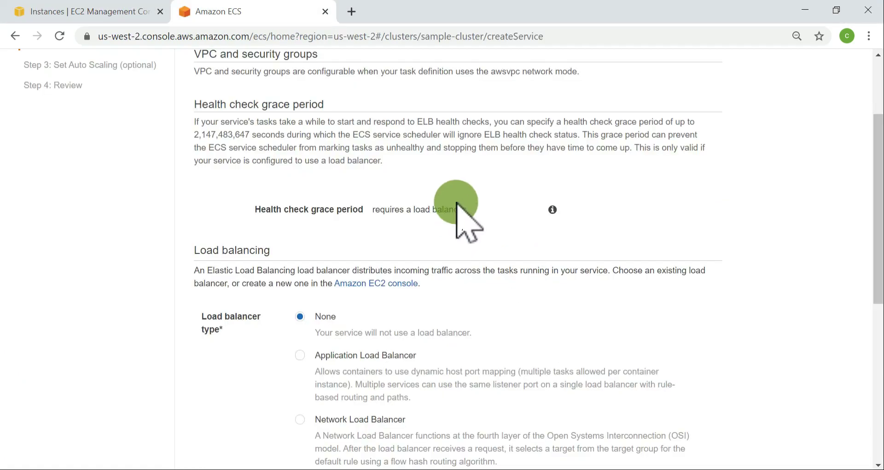
{"action": "scroll", "coordinate": [442, 209], "scroll_direction": "up", "scroll_amount": 4}
{"action": "key", "text": "alt+Tab"}
{"action": "left_click_drag", "start_coordinate": [358, 303], "coordinate": [634, 305]}
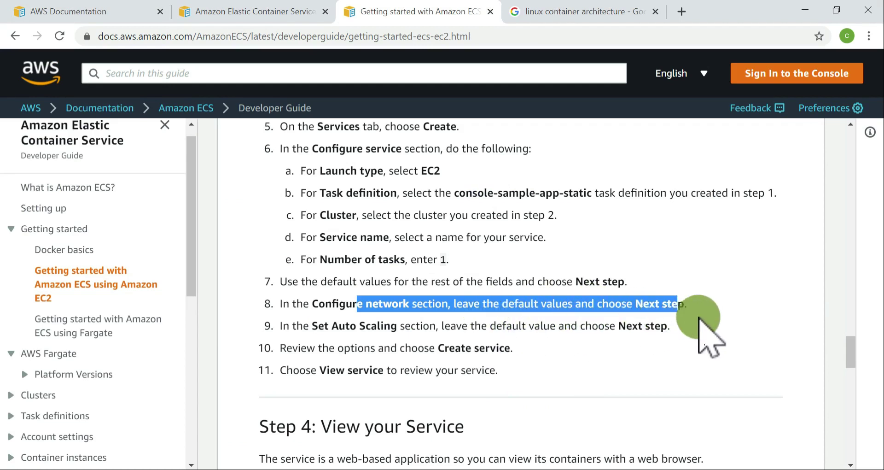
Keep the default network settings, continue to Set Auto Scaling, and check the guide's instruction for that section
{"action": "key", "text": "alt+Tab"}
{"action": "scroll", "coordinate": [748, 386], "scroll_direction": "down", "scroll_amount": 3}
{"action": "scroll", "coordinate": [748, 387], "scroll_direction": "down", "scroll_amount": 7}
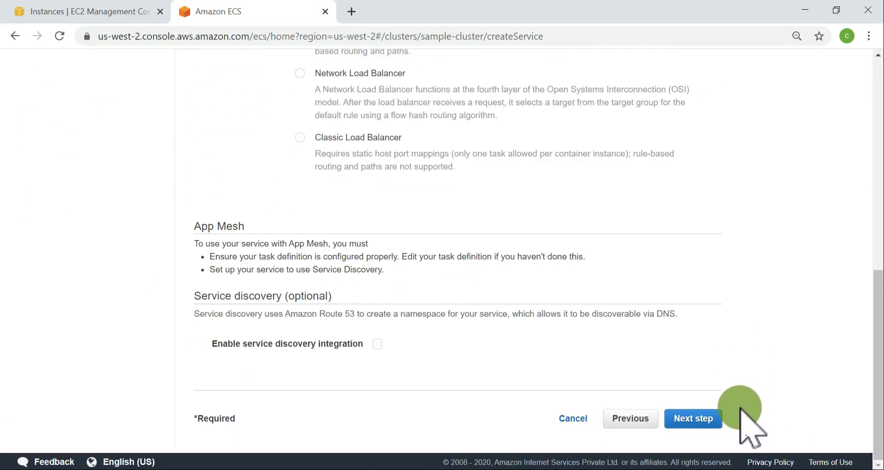
{"action": "left_click", "coordinate": [692, 419]}
{"action": "key", "text": "alt+Tab"}
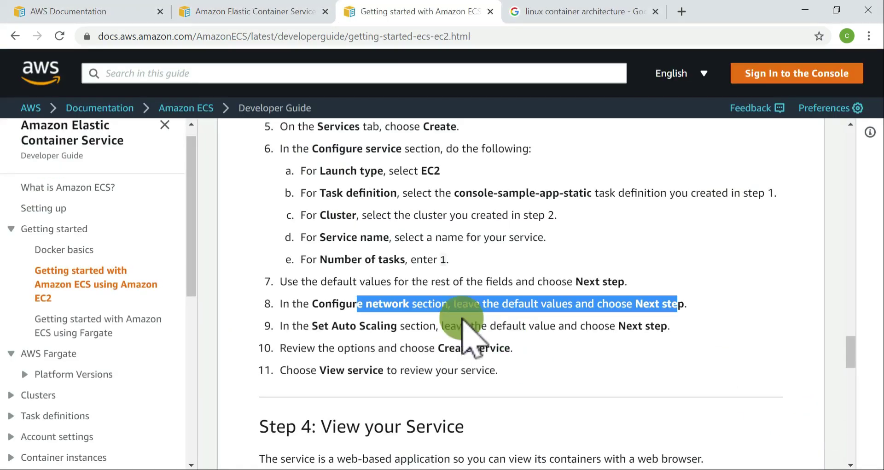
{"action": "key", "text": "alt+Tab"}
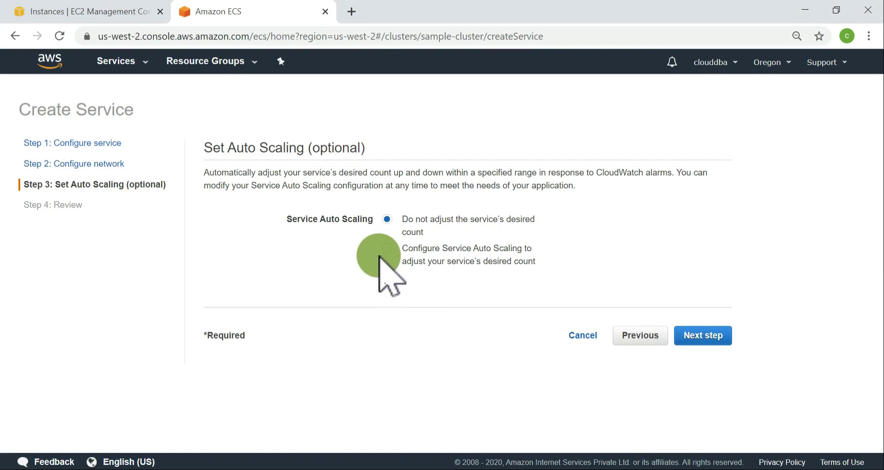
Try the Configure Service Auto Scaling option, examine its task count and scaling policy settings, and restore the option not to adjust the desired count
{"action": "left_click", "coordinate": [388, 249]}
{"action": "scroll", "coordinate": [414, 343], "scroll_direction": "down", "scroll_amount": 3}
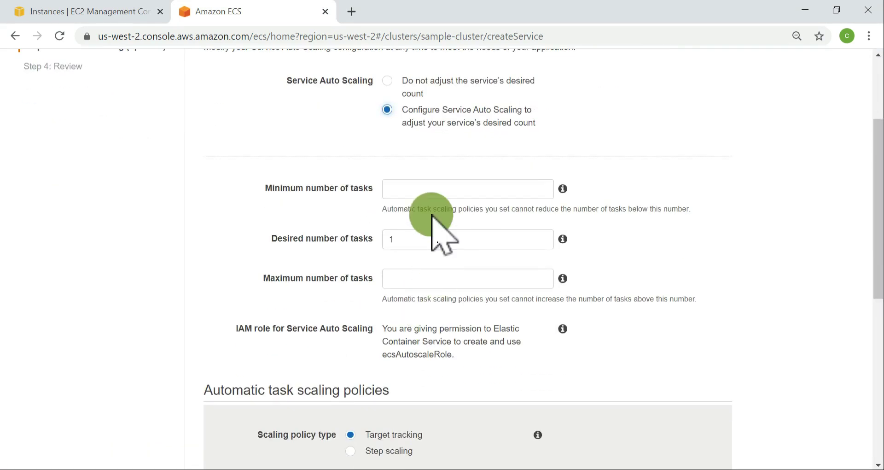
{"action": "left_click", "coordinate": [431, 232]}
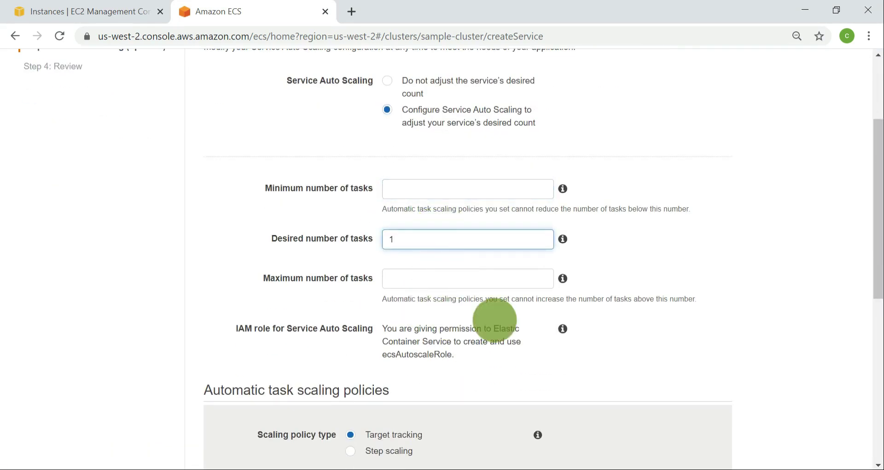
{"action": "scroll", "coordinate": [510, 283], "scroll_direction": "down", "scroll_amount": 6}
{"action": "scroll", "coordinate": [510, 288], "scroll_direction": "down", "scroll_amount": 2}
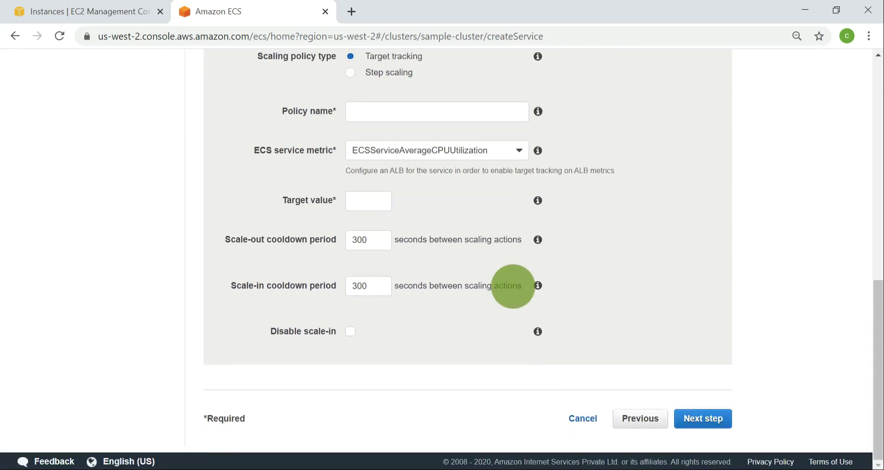
{"action": "scroll", "coordinate": [589, 322], "scroll_direction": "up", "scroll_amount": 10}
{"action": "scroll", "coordinate": [594, 329], "scroll_direction": "up", "scroll_amount": 1}
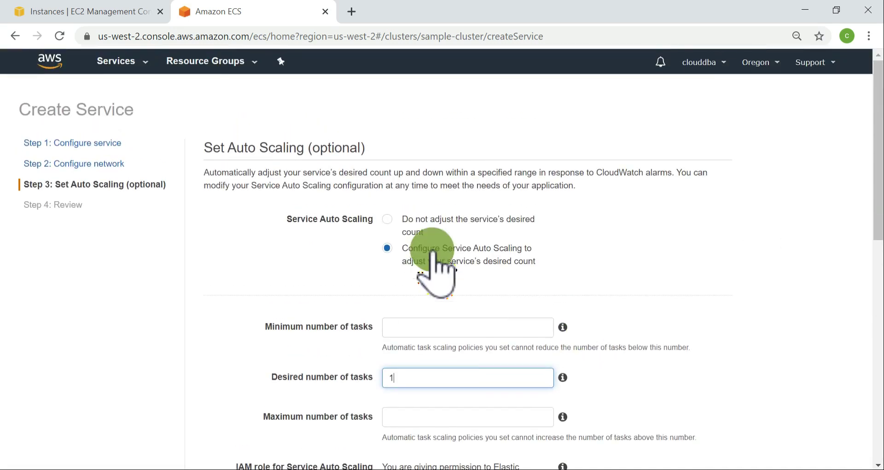
{"action": "left_click", "coordinate": [418, 222]}
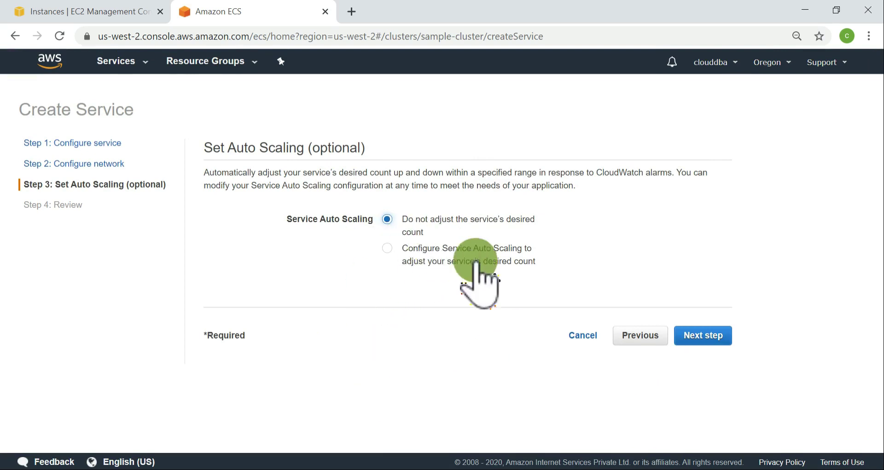
Continue without auto scaling, check the guide's review instruction, and create the service sample-service
{"action": "left_click", "coordinate": [699, 343]}
{"action": "key", "text": "alt+Tab"}
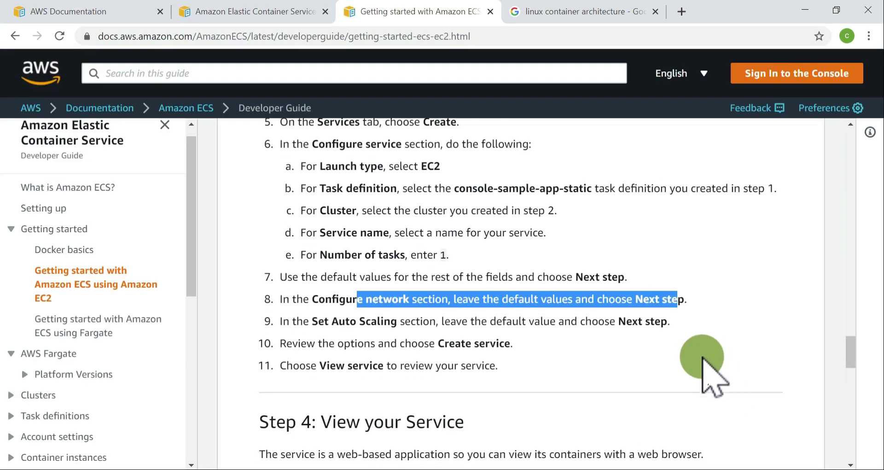
{"action": "left_click", "coordinate": [442, 253]}
{"action": "left_click_drag", "start_coordinate": [351, 278], "coordinate": [524, 275]}
{"action": "key", "text": "alt+Tab"}
{"action": "scroll", "coordinate": [782, 415], "scroll_direction": "down", "scroll_amount": 3}
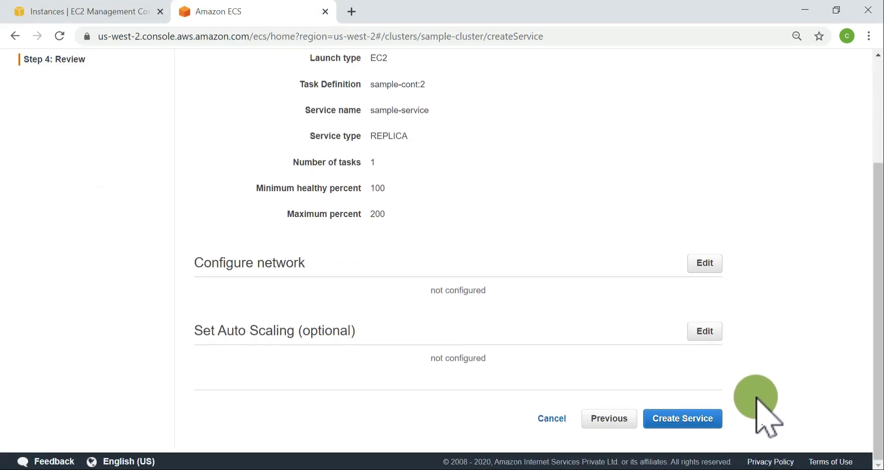
{"action": "left_click", "coordinate": [698, 418]}
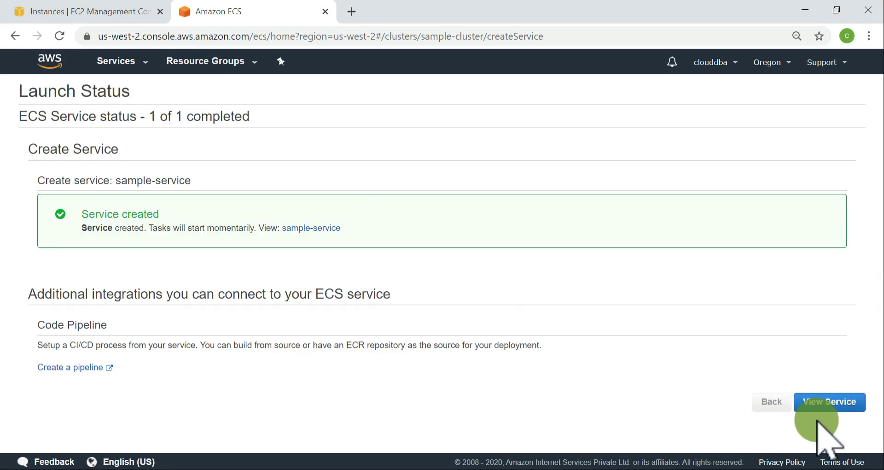
Open the newly created sample-service as the guide instructs, and view its details and running tasks
{"action": "key", "text": "alt+Tab"}
{"action": "left_click_drag", "start_coordinate": [319, 301], "coordinate": [424, 302]}
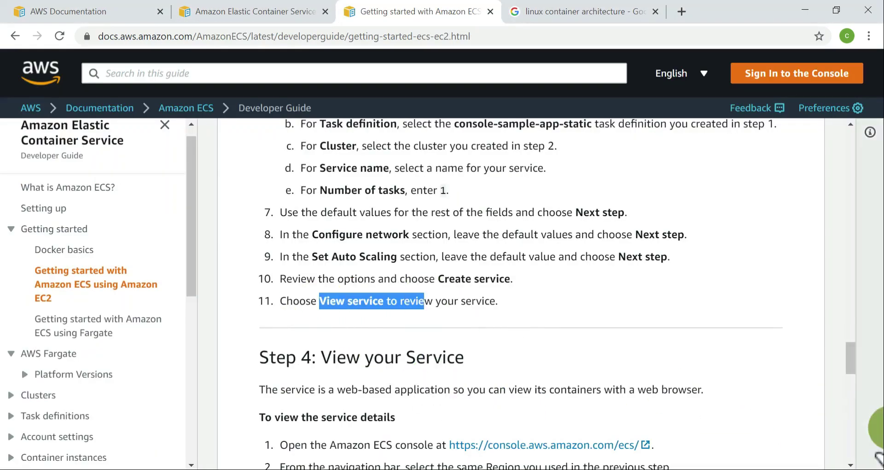
{"action": "key", "text": "alt+Tab"}
{"action": "left_click", "coordinate": [830, 400]}
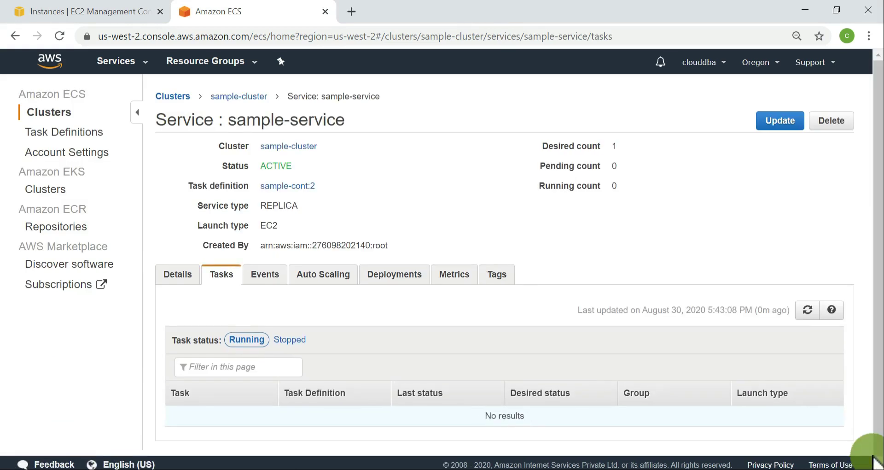
{"action": "scroll", "coordinate": [506, 253], "scroll_direction": "down", "scroll_amount": 1}
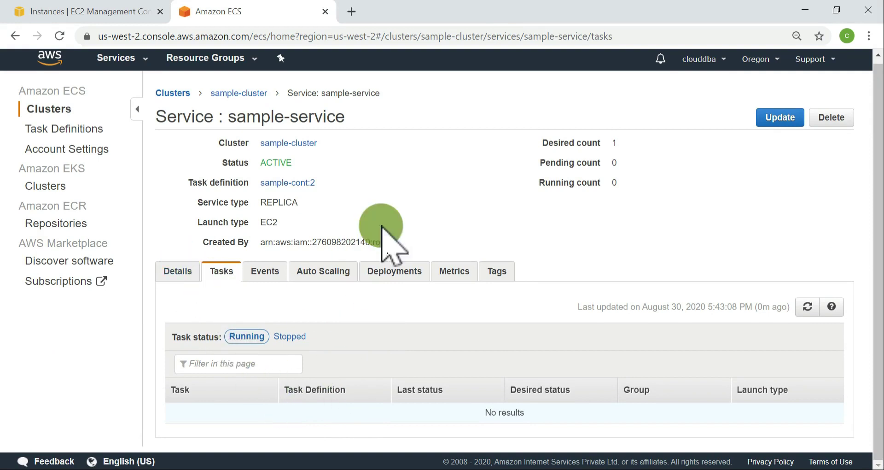
{"action": "left_click", "coordinate": [180, 273]}
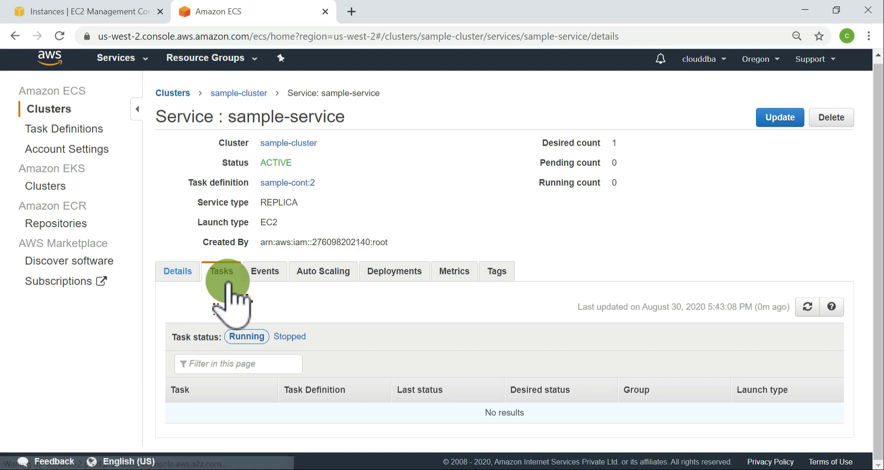
{"action": "left_click", "coordinate": [216, 275]}
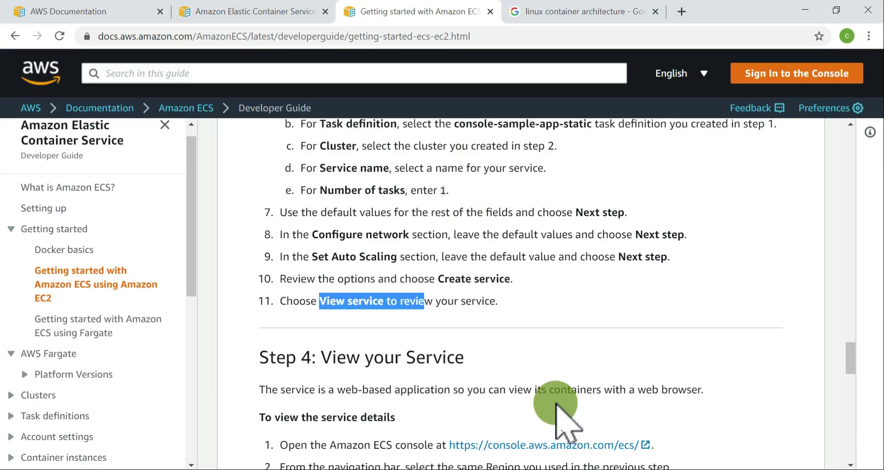
Read the guide's "Step 4: View your Service" section up to the instruction to choose Clusters
{"action": "left_click", "coordinate": [553, 328]}
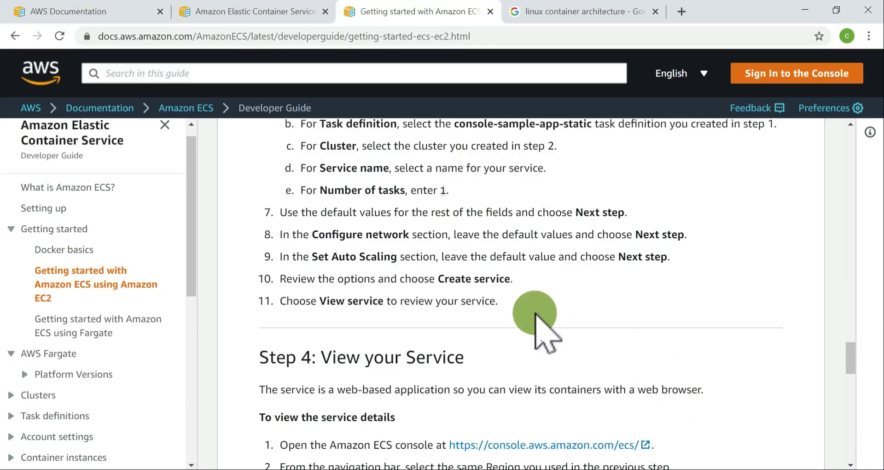
{"action": "scroll", "coordinate": [536, 313], "scroll_direction": "down", "scroll_amount": 3}
{"action": "left_click_drag", "start_coordinate": [311, 218], "coordinate": [473, 219]}
{"action": "scroll", "coordinate": [473, 219], "scroll_direction": "down", "scroll_amount": 1}
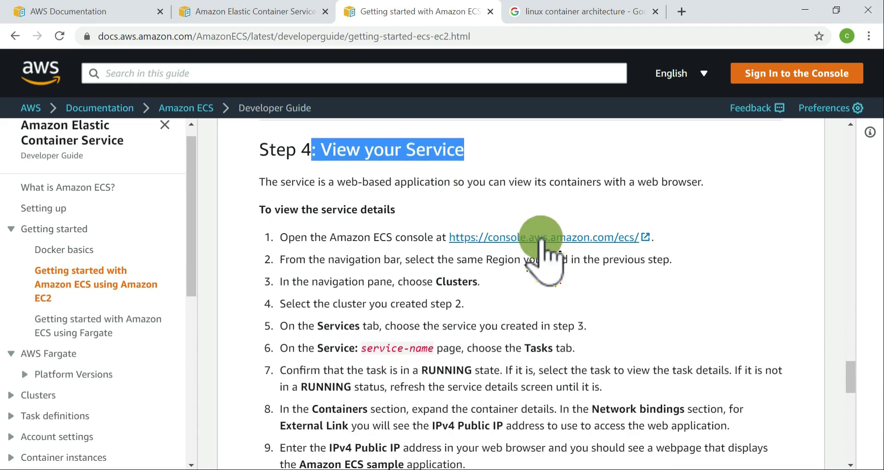
{"action": "left_click_drag", "start_coordinate": [400, 281], "coordinate": [479, 282]}
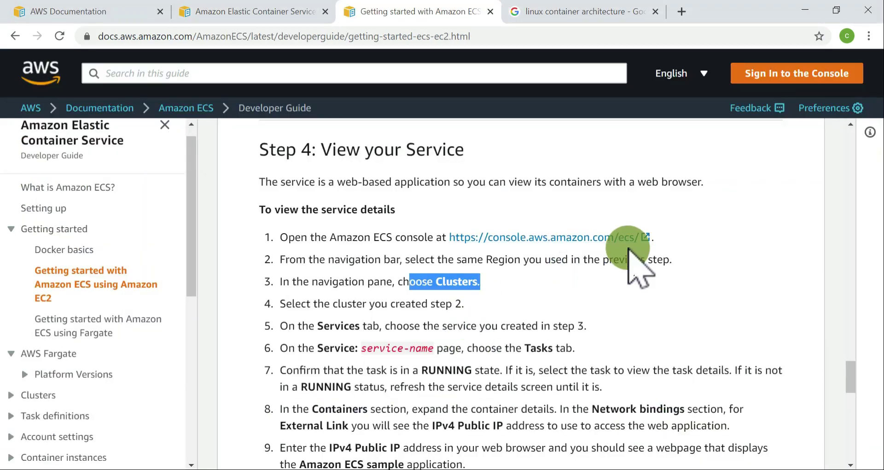
{"action": "left_click_drag", "start_coordinate": [333, 281], "coordinate": [456, 282]}
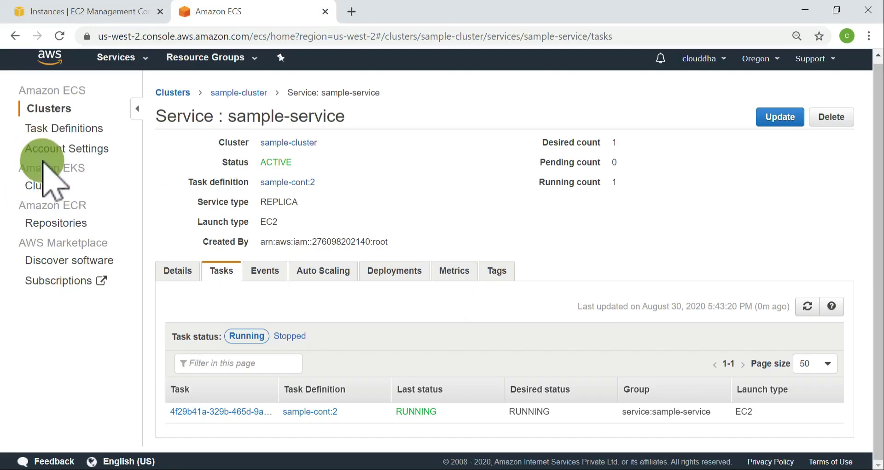
Open sample-cluster from the Amazon ECS clusters list and check its services against the guide's service detail instructions
{"action": "left_click", "coordinate": [40, 185]}
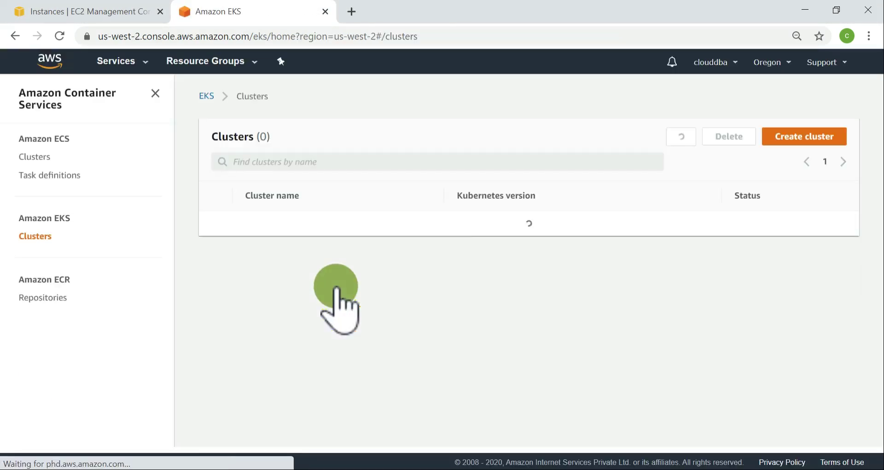
{"action": "left_click", "coordinate": [36, 157]}
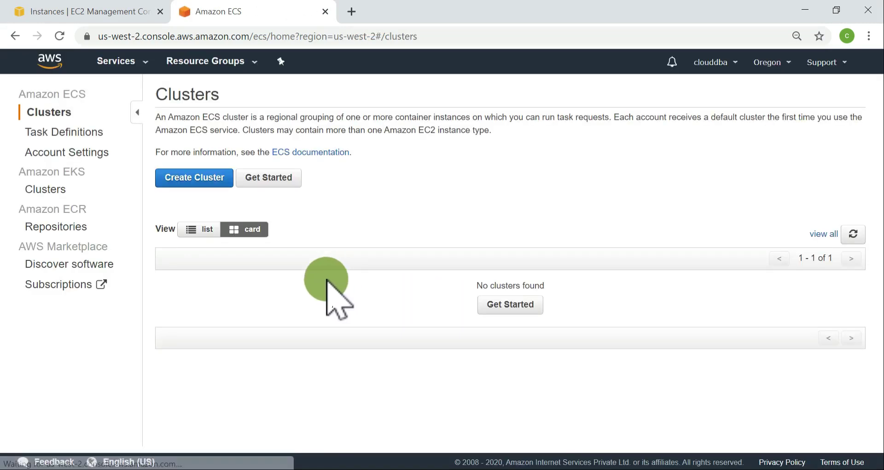
{"action": "left_click", "coordinate": [189, 303]}
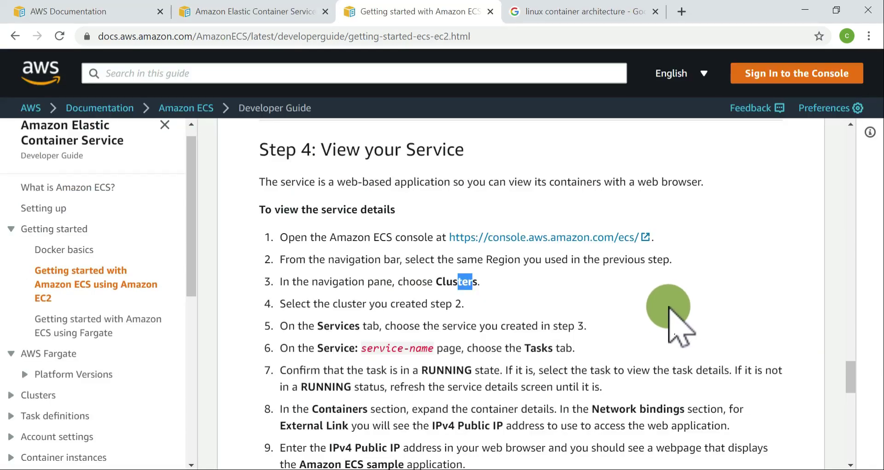
{"action": "scroll", "coordinate": [676, 314], "scroll_direction": "down", "scroll_amount": 2}
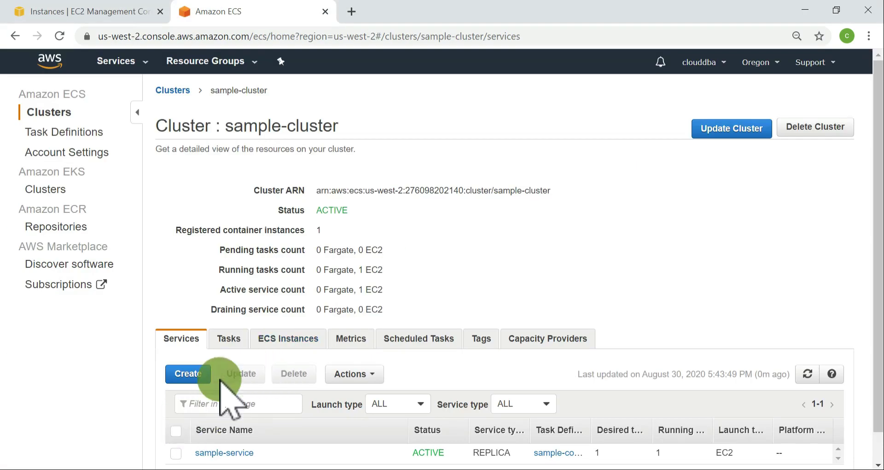
{"action": "scroll", "coordinate": [203, 368], "scroll_direction": "down", "scroll_amount": 1}
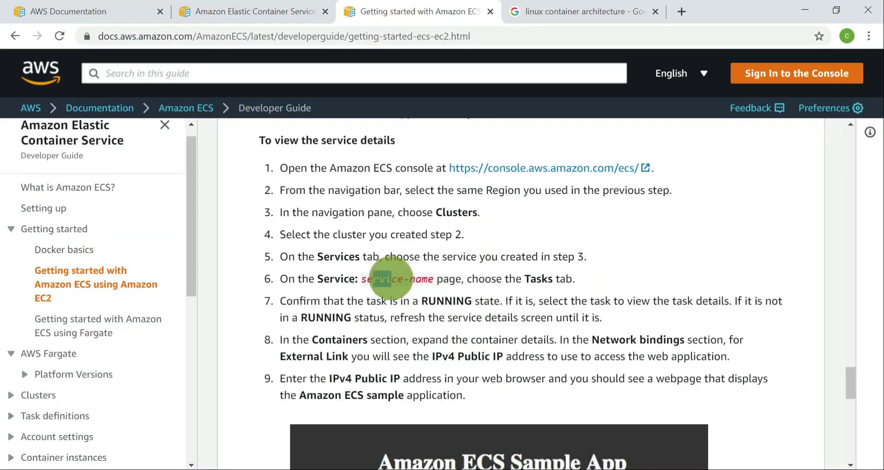
Follow the guide's service and Tasks instructions by selecting sample-service and listing the tasks of sample-cluster
{"action": "left_click_drag", "start_coordinate": [390, 279], "coordinate": [450, 280]}
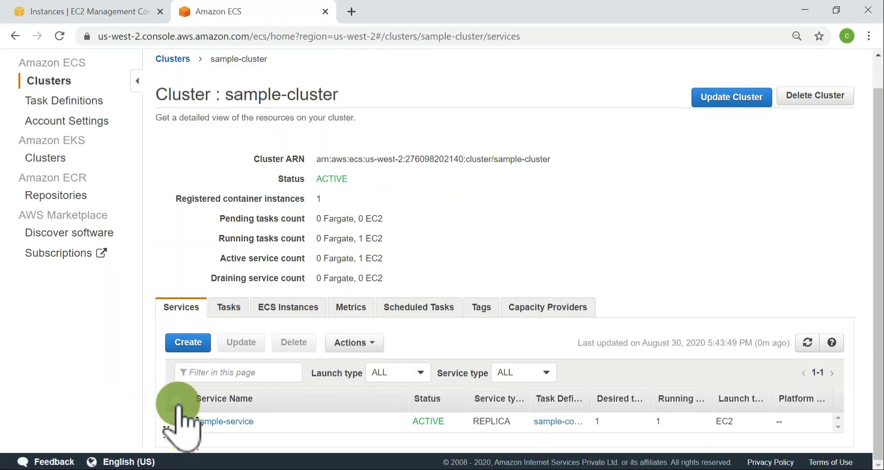
{"action": "left_click", "coordinate": [179, 405]}
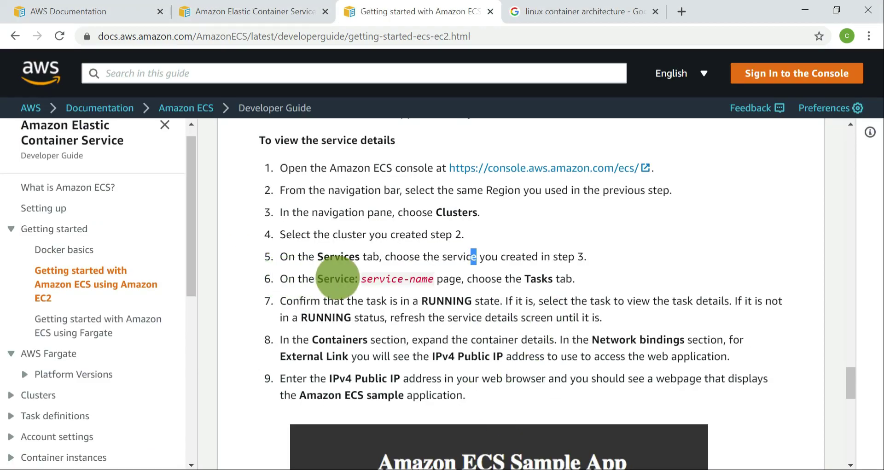
{"action": "left_click_drag", "start_coordinate": [338, 278], "coordinate": [519, 293]}
{"action": "key", "text": "alt+Tab"}
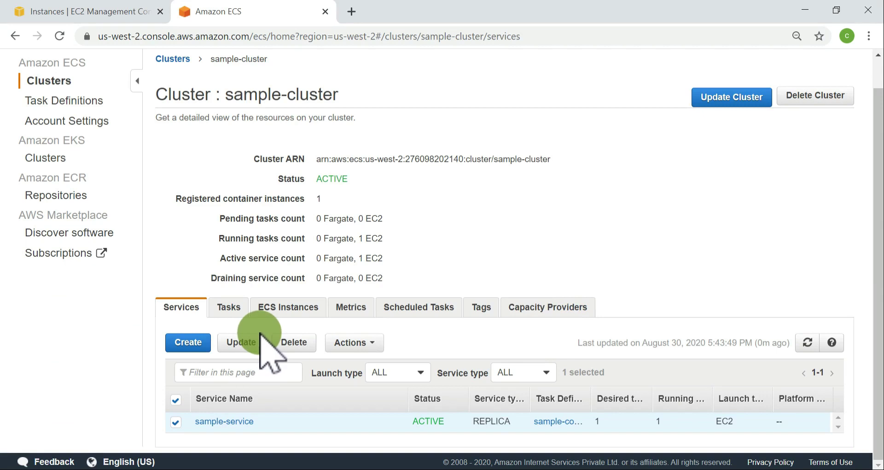
{"action": "left_click", "coordinate": [230, 307]}
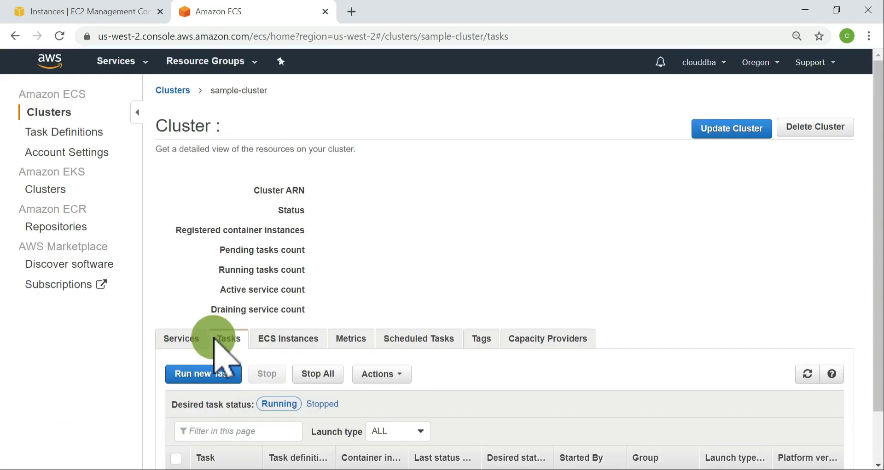
{"action": "scroll", "coordinate": [567, 381], "scroll_direction": "down", "scroll_amount": 2}
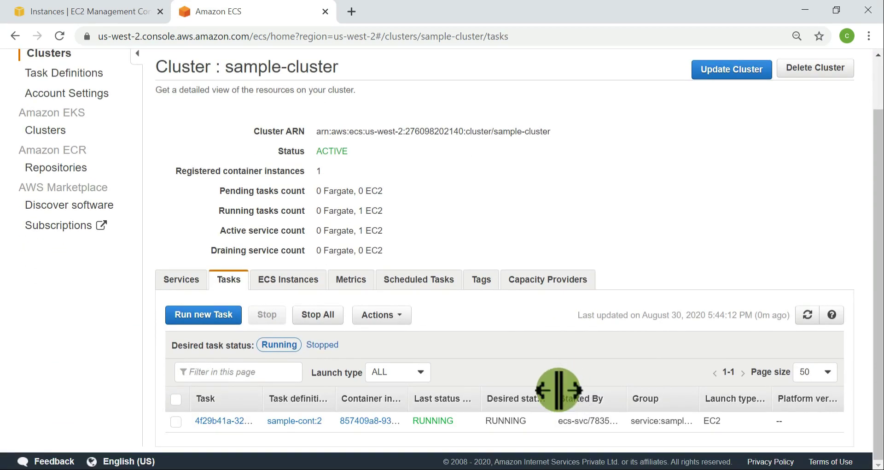
Check the sample-cluster task's last status against the guide's RUNNING state requirement
{"action": "key", "text": "alt+Tab"}
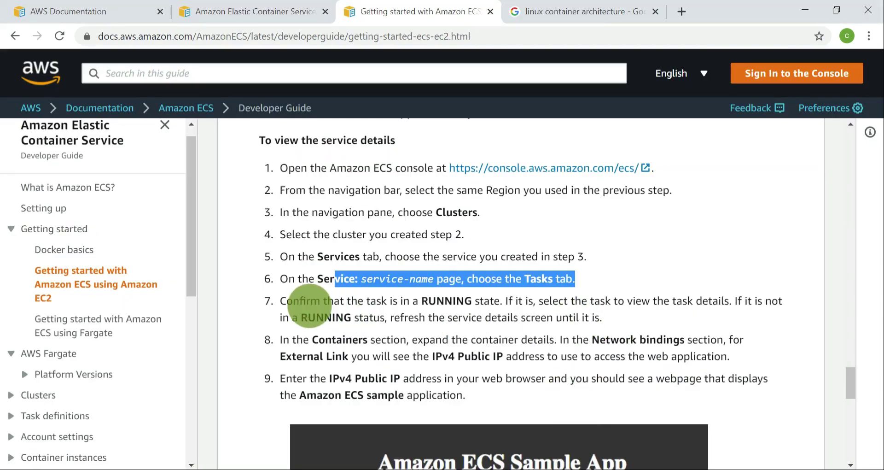
{"action": "left_click_drag", "start_coordinate": [299, 301], "coordinate": [480, 305]}
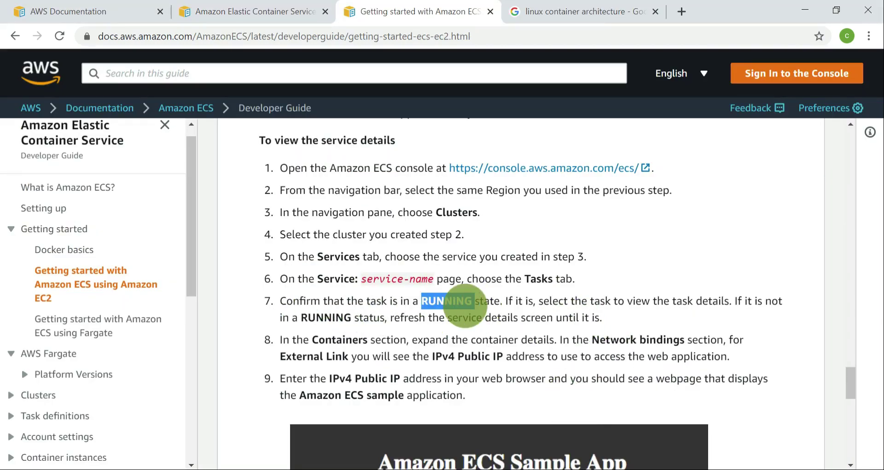
{"action": "key", "text": "alt+Tab"}
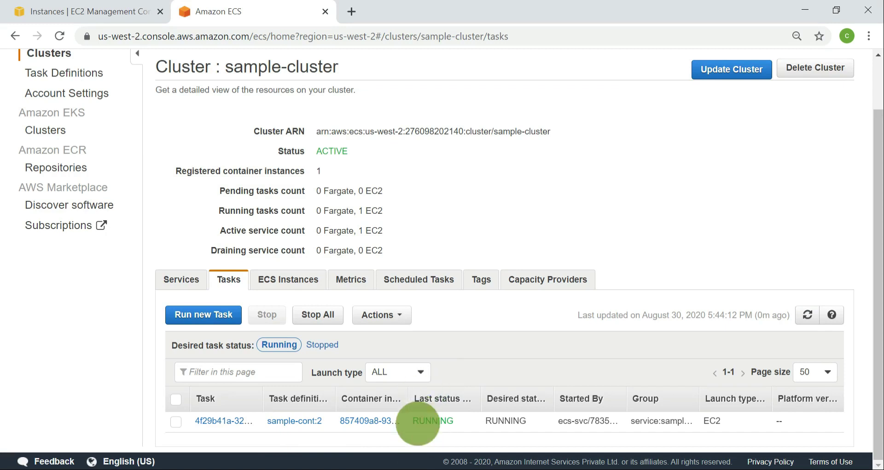
Reselect sample-service in the cluster's services, return to the cluster's task list, and select the sample-cont:2 task
{"action": "left_click", "coordinate": [182, 282]}
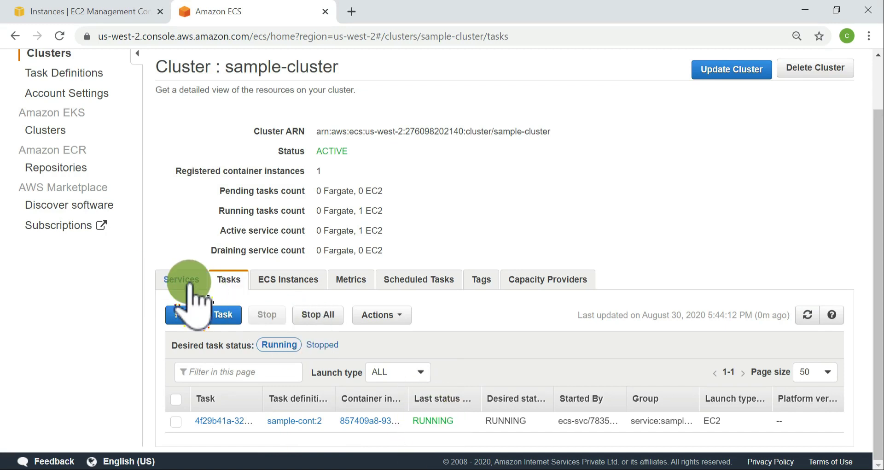
{"action": "scroll", "coordinate": [451, 382], "scroll_direction": "down", "scroll_amount": 1}
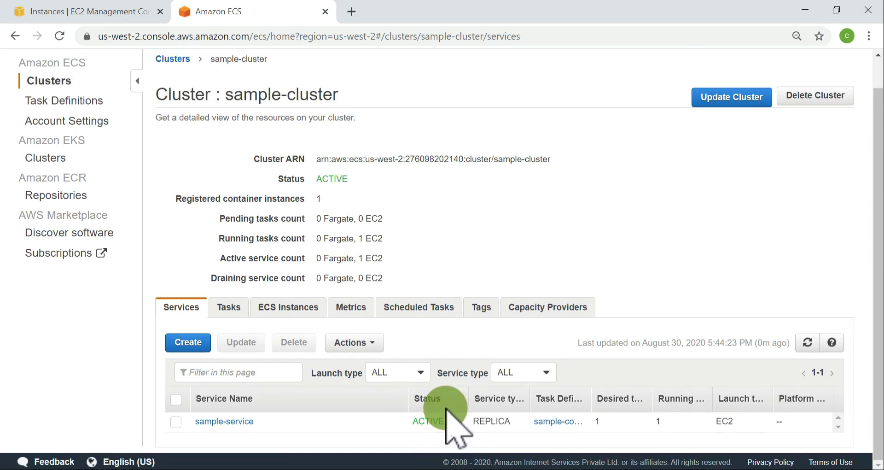
{"action": "left_click", "coordinate": [175, 414]}
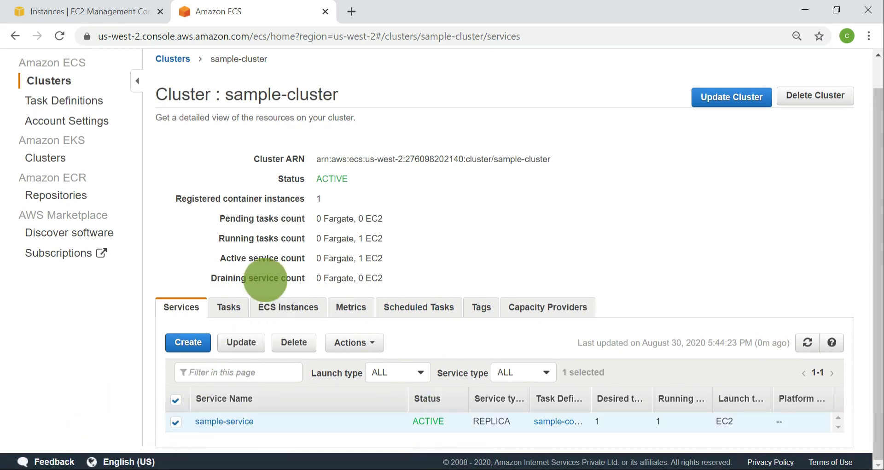
{"action": "left_click", "coordinate": [231, 311]}
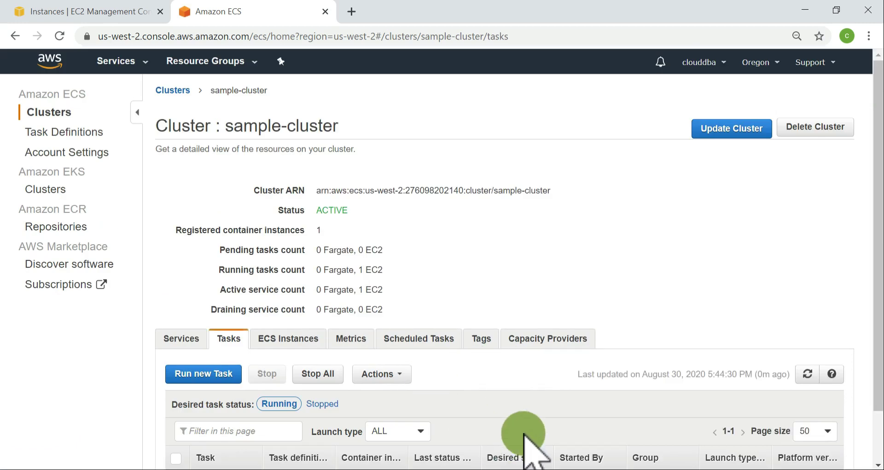
{"action": "scroll", "coordinate": [515, 435], "scroll_direction": "down", "scroll_amount": 2}
{"action": "left_click", "coordinate": [175, 406]}
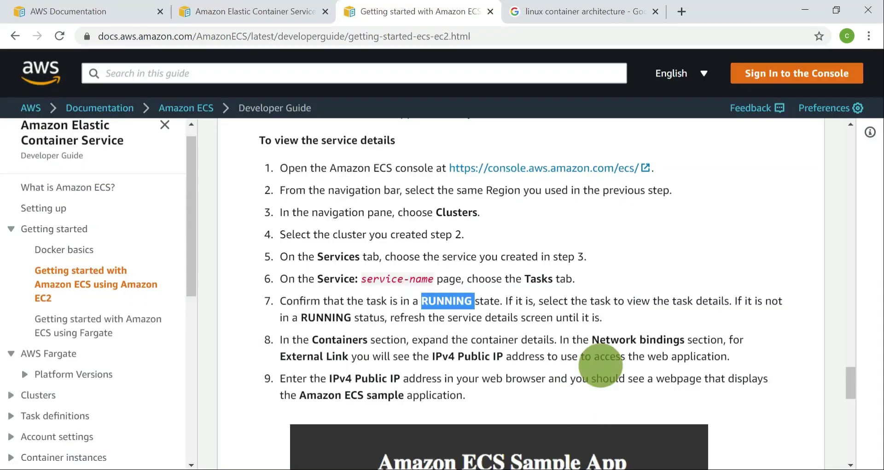
Read the guide's instruction on expanding the container details and finding the external link under Network bindings
{"action": "scroll", "coordinate": [582, 385], "scroll_direction": "down", "scroll_amount": 2}
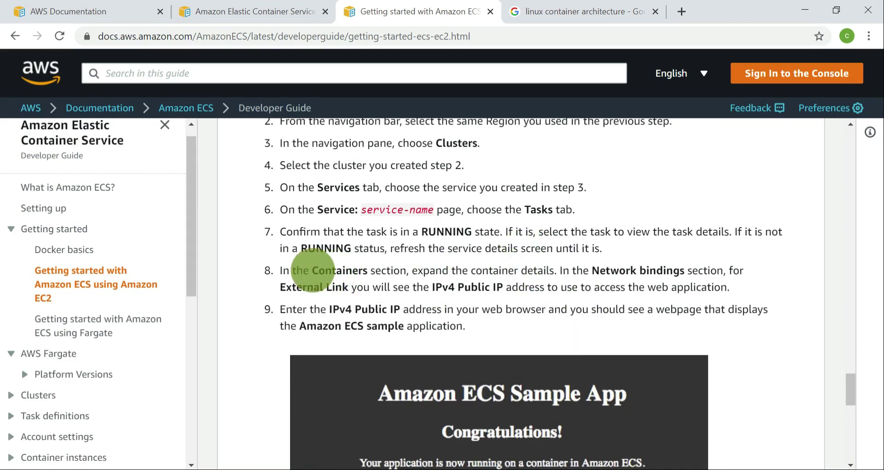
{"action": "left_click_drag", "start_coordinate": [312, 271], "coordinate": [377, 280]}
{"action": "triple_click", "coordinate": [375, 276]}
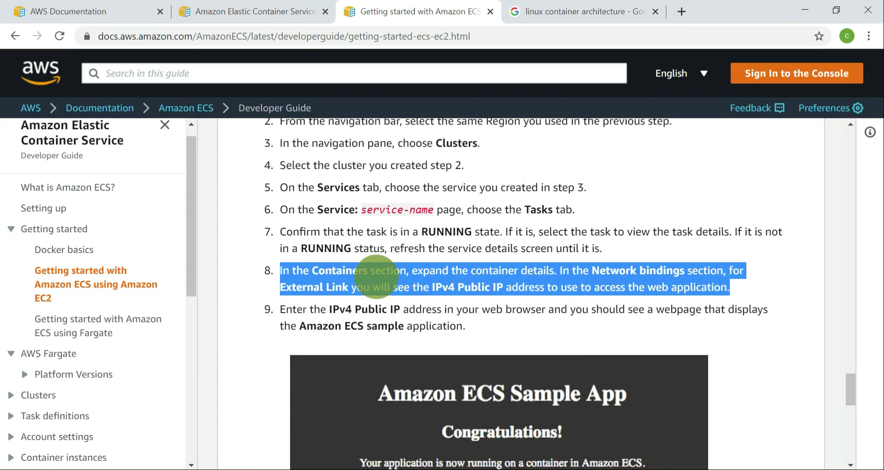
{"action": "double_click", "coordinate": [384, 271]}
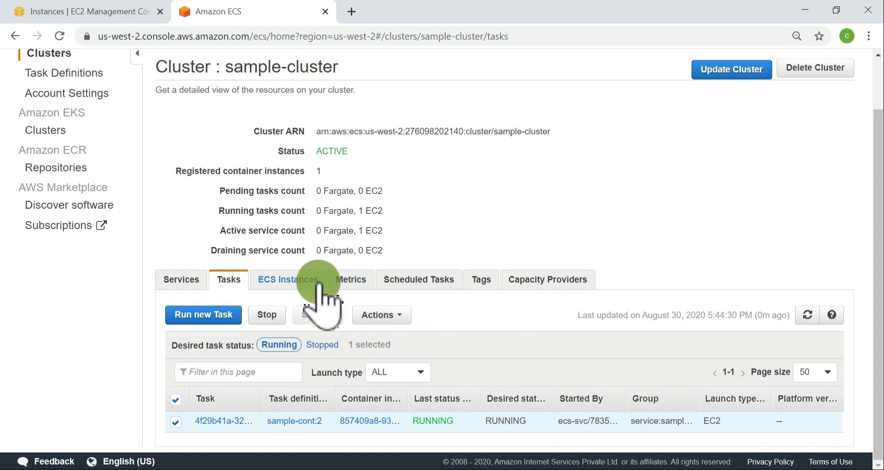
Open the container instance listed under sample-cluster's ECS instances in a new tab, and examine its public IP and tasks
{"action": "left_click", "coordinate": [285, 278]}
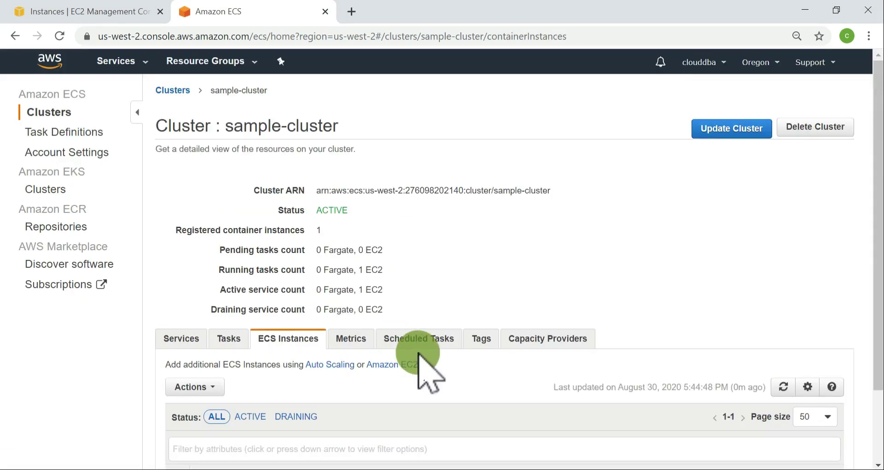
{"action": "scroll", "coordinate": [419, 350], "scroll_direction": "down", "scroll_amount": 2}
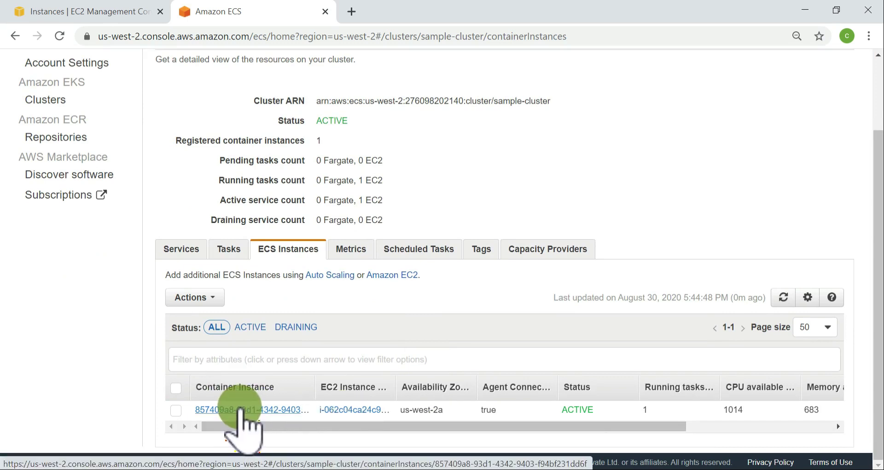
{"action": "left_click", "coordinate": [413, 4]}
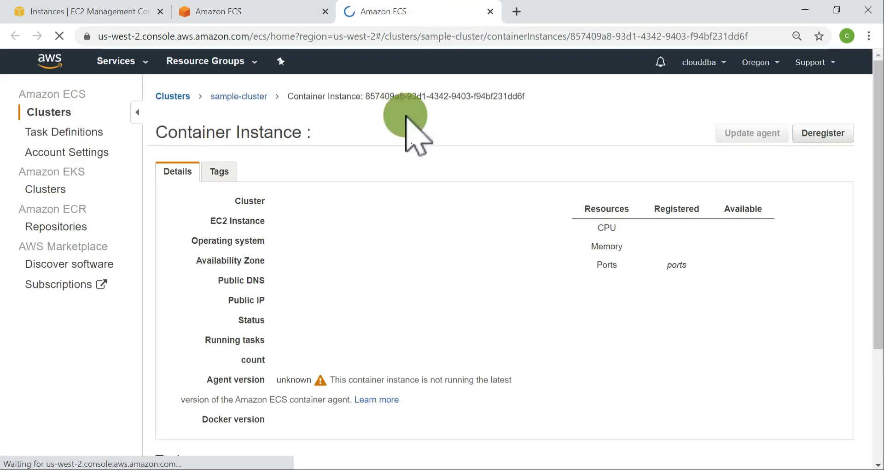
{"action": "scroll", "coordinate": [410, 131], "scroll_direction": "down", "scroll_amount": 3}
{"action": "scroll", "coordinate": [410, 129], "scroll_direction": "up", "scroll_amount": 4}
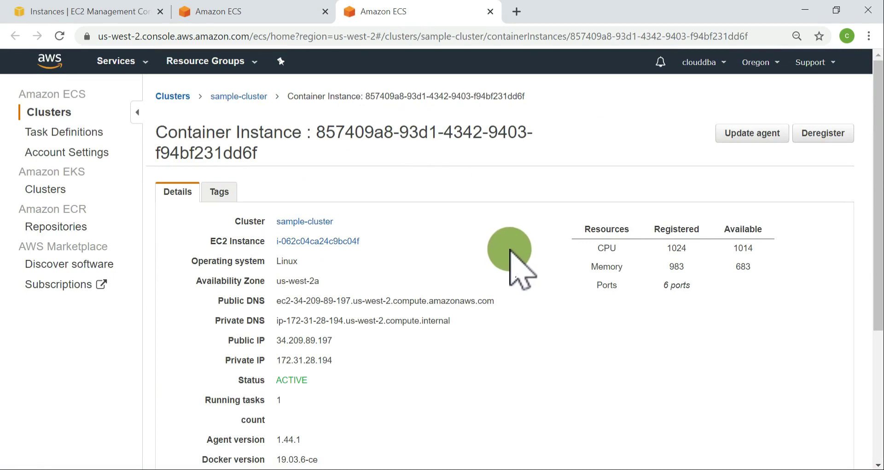
{"action": "scroll", "coordinate": [510, 251], "scroll_direction": "down", "scroll_amount": 4}
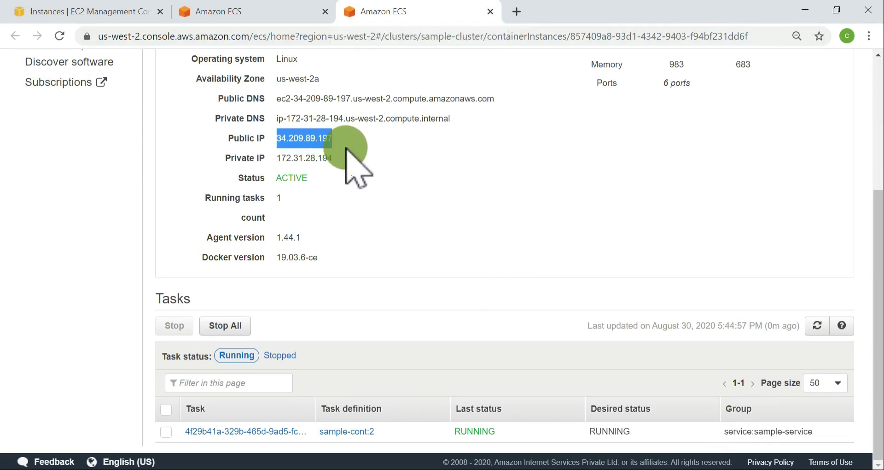
{"action": "scroll", "coordinate": [344, 148], "scroll_direction": "up", "scroll_amount": 1}
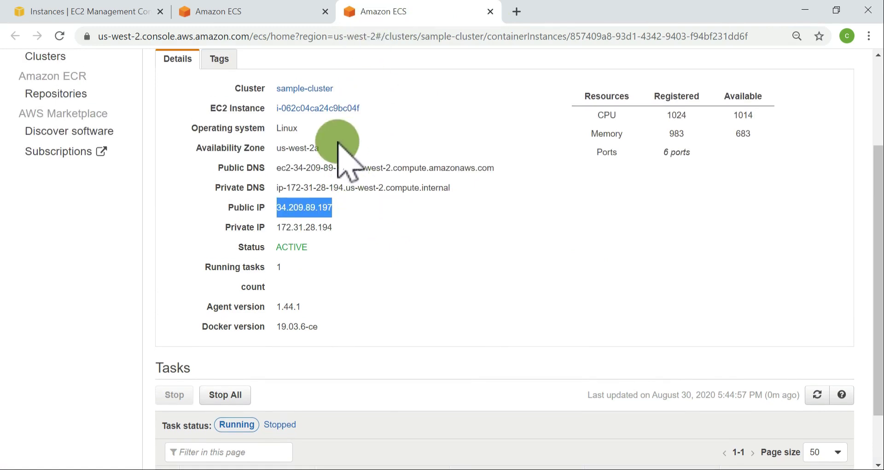
Switch to the EC2 instances list, refresh it, and widen the Name column to show the full instance name
{"action": "left_click", "coordinate": [249, 10]}
{"action": "left_click", "coordinate": [131, 12]}
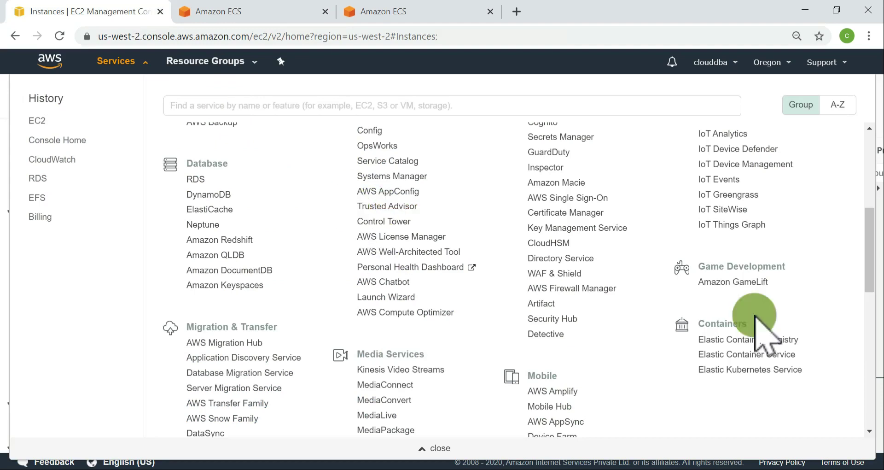
{"action": "left_click", "coordinate": [4, 219]}
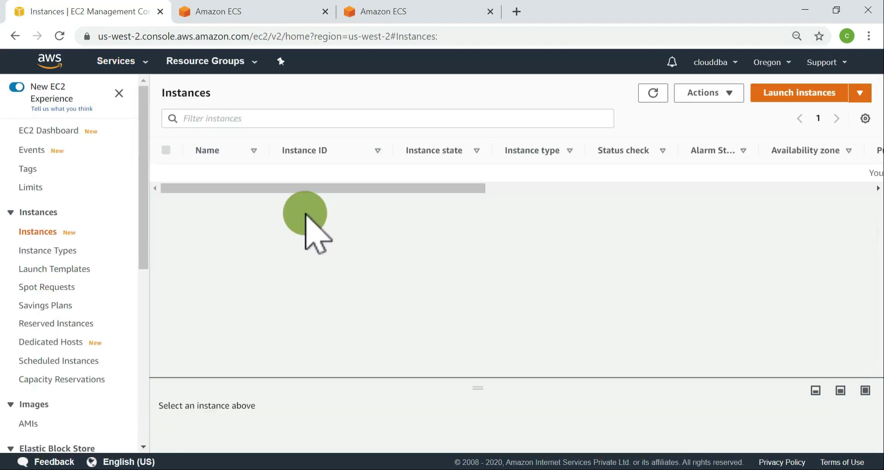
{"action": "left_click", "coordinate": [652, 92]}
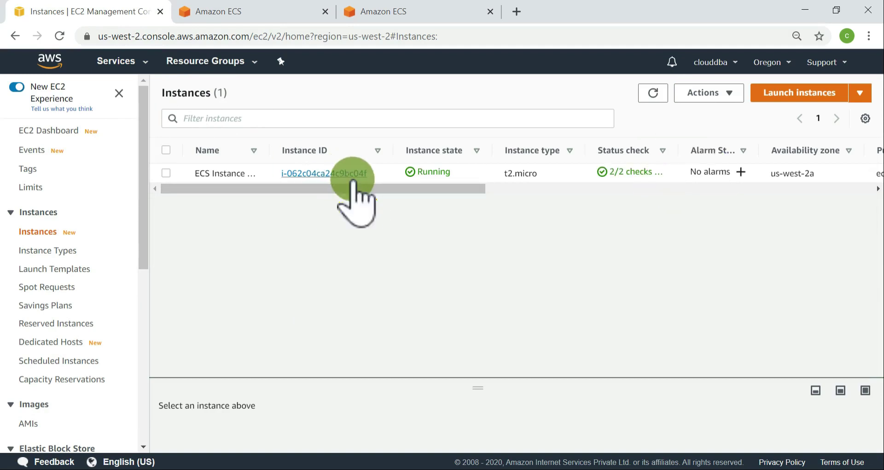
{"action": "left_click_drag", "start_coordinate": [267, 145], "coordinate": [446, 148]}
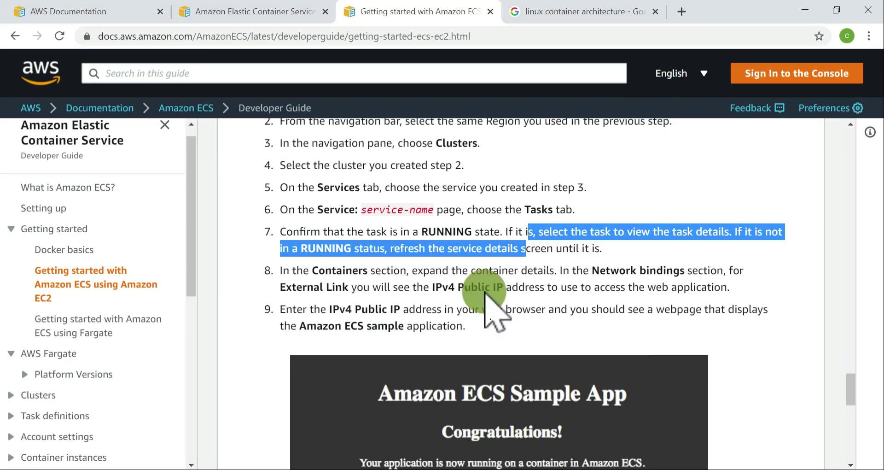
Reread the guide's instructions on using the IPv4 Public IP to access the web application, and return to the EC2 instances list
{"action": "left_click", "coordinate": [496, 270]}
{"action": "scroll", "coordinate": [539, 286], "scroll_direction": "down", "scroll_amount": 4}
{"action": "scroll", "coordinate": [552, 267], "scroll_direction": "up", "scroll_amount": 4}
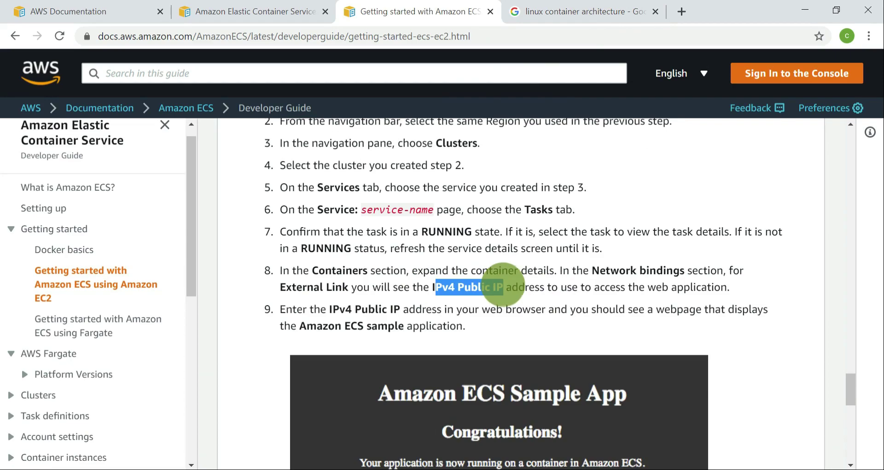
{"action": "key", "text": "alt+Tab"}
{"action": "key", "text": "alt+Tab"}
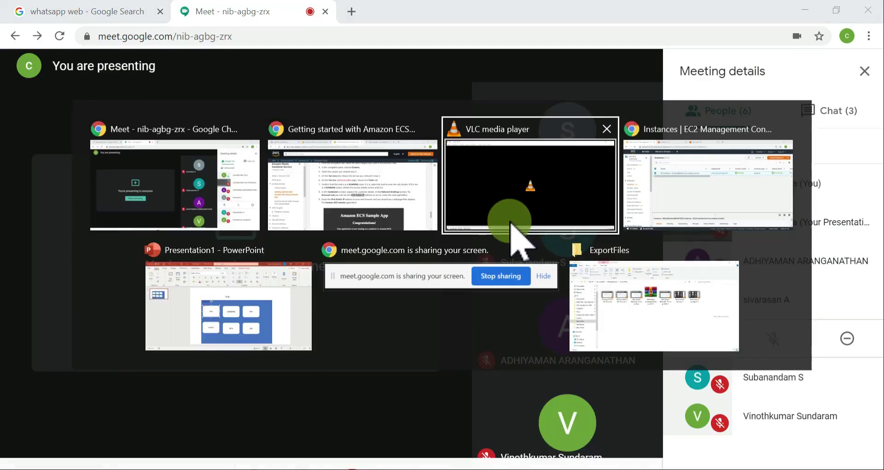
{"action": "key", "text": "alt+Tab"}
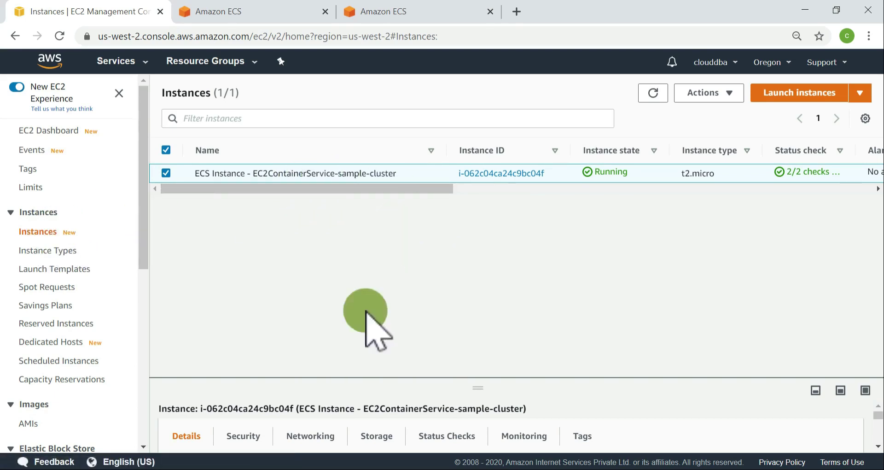
Enlarge and review the details of the EC2ContainerService-sample-cluster instance, and open its public IPv4 address in a new browser tab
{"action": "left_click_drag", "start_coordinate": [484, 387], "coordinate": [483, 204]}
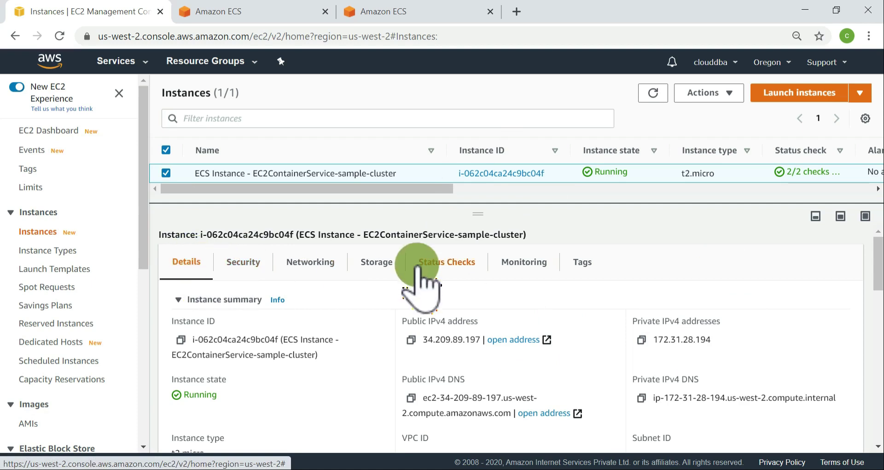
{"action": "left_click", "coordinate": [256, 269]}
{"action": "left_click", "coordinate": [331, 269]}
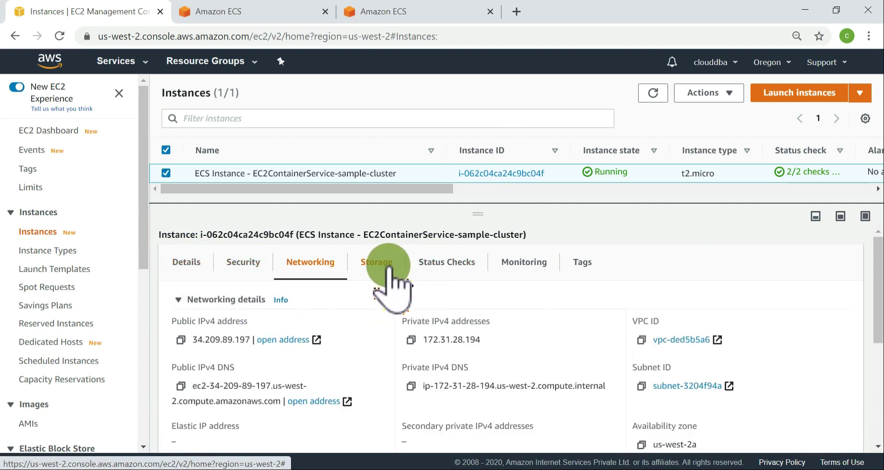
{"action": "left_click", "coordinate": [386, 269]}
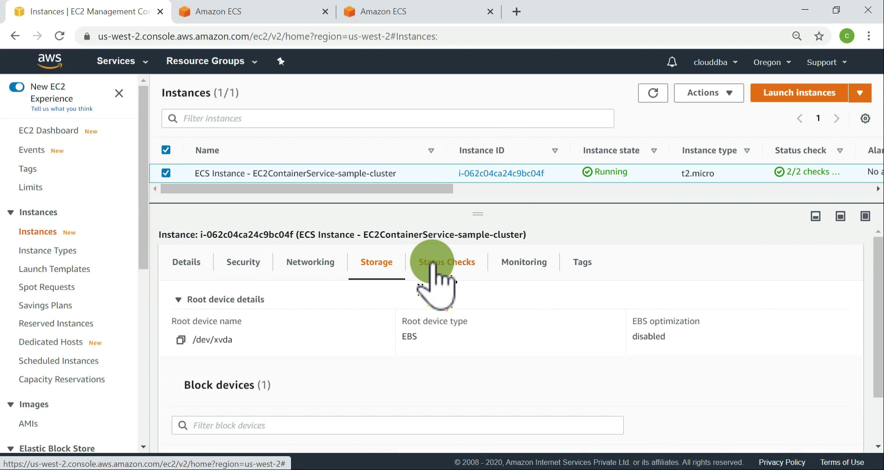
{"action": "left_click", "coordinate": [524, 272]}
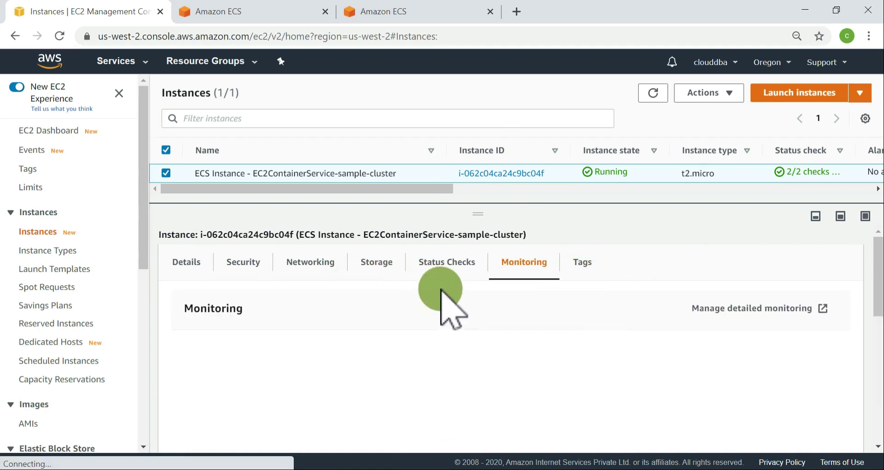
{"action": "left_click", "coordinate": [198, 271]}
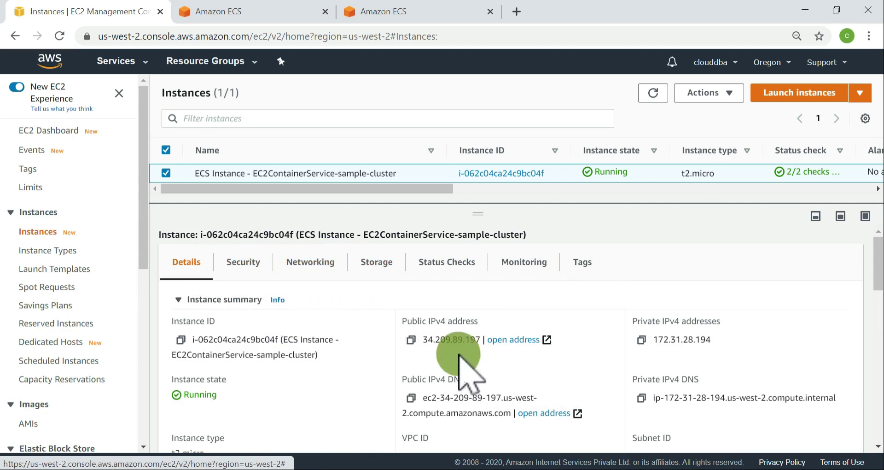
{"action": "left_click", "coordinate": [519, 346]}
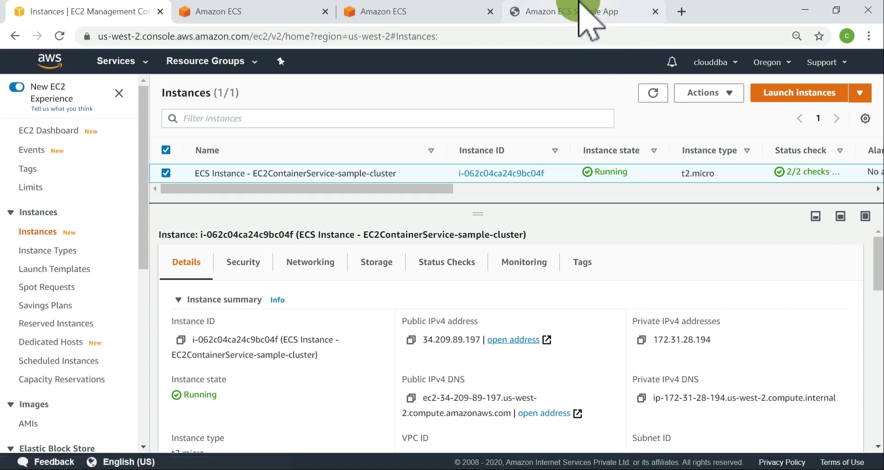
View the running Amazon ECS Sample App page and compare it with the expected page shown in the AWS guide
{"action": "left_click", "coordinate": [566, 9]}
{"action": "left_click_drag", "start_coordinate": [314, 92], "coordinate": [547, 157]}
{"action": "key", "text": "alt+Tab"}
{"action": "scroll", "coordinate": [575, 323], "scroll_direction": "down", "scroll_amount": 4}
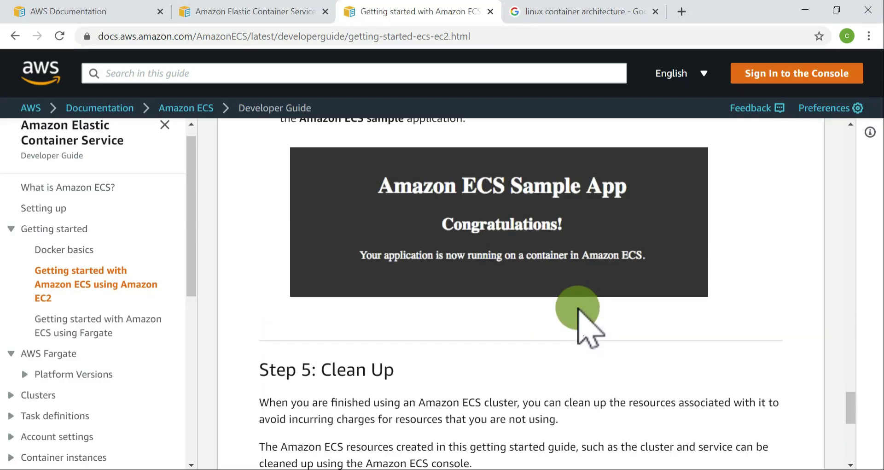
{"action": "left_click_drag", "start_coordinate": [388, 182], "coordinate": [636, 265]}
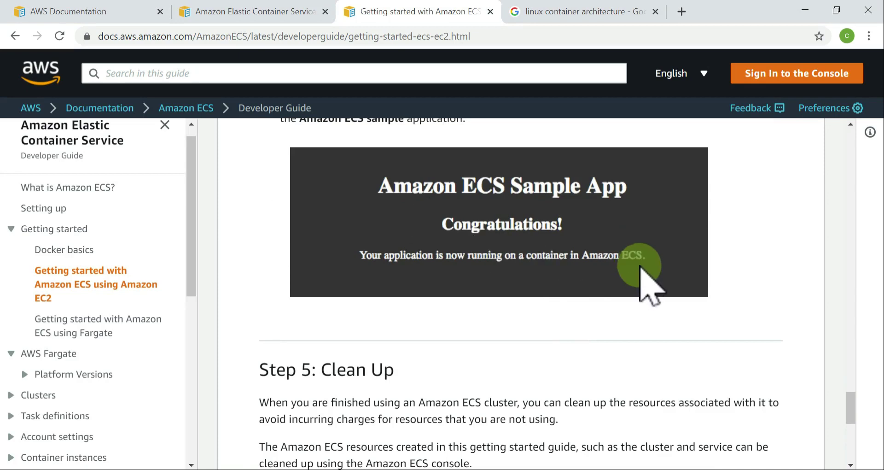
Read the guide's Step 5: Clean Up instructions for removing the service and the cluster
{"action": "scroll", "coordinate": [666, 252], "scroll_direction": "down", "scroll_amount": 6}
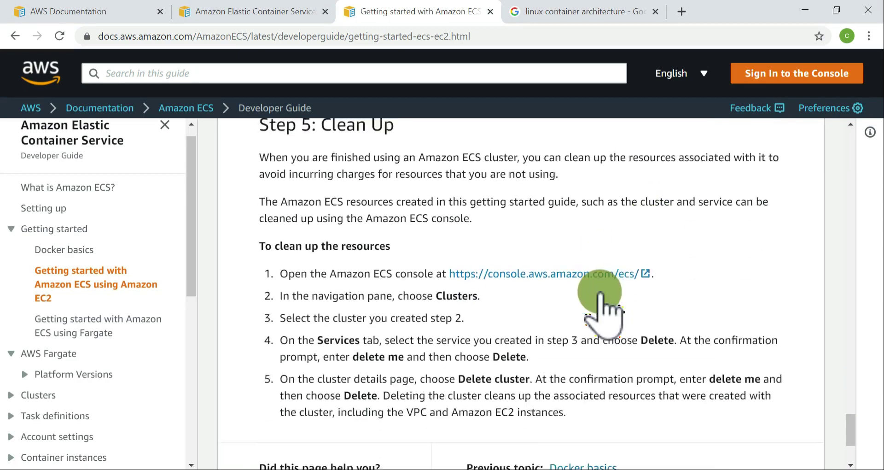
{"action": "left_click_drag", "start_coordinate": [424, 319], "coordinate": [537, 308]}
{"action": "left_click", "coordinate": [440, 319]}
{"action": "left_click_drag", "start_coordinate": [447, 313], "coordinate": [721, 287]}
{"action": "left_click", "coordinate": [640, 322]}
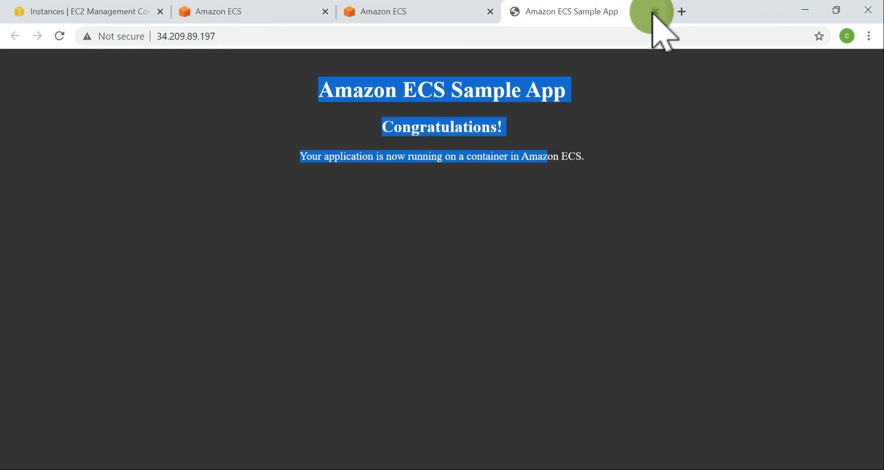
Close the Amazon ECS Sample App tab and reopen sample-cluster from the ECS clusters list
{"action": "left_click", "coordinate": [655, 12]}
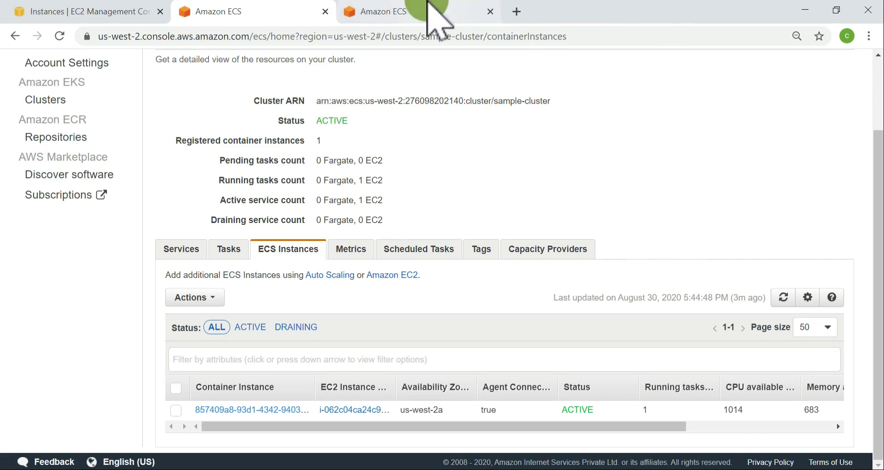
{"action": "left_click", "coordinate": [422, 11]}
{"action": "scroll", "coordinate": [461, 198], "scroll_direction": "up", "scroll_amount": 3}
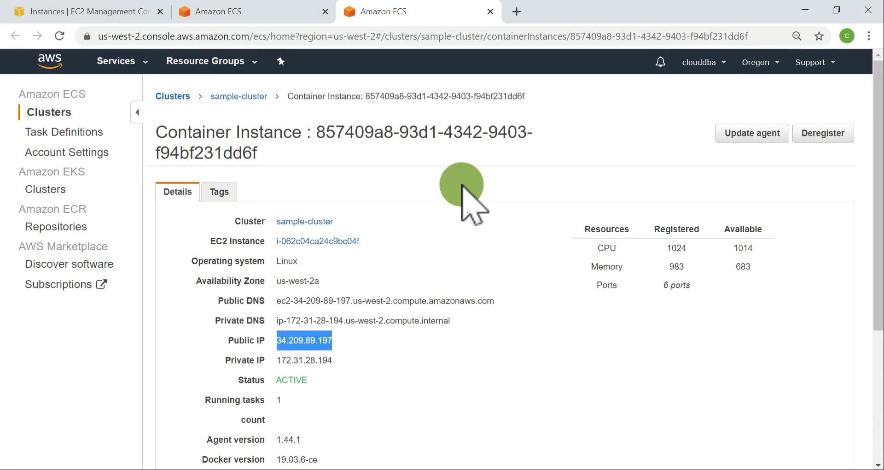
{"action": "left_click", "coordinate": [255, 14]}
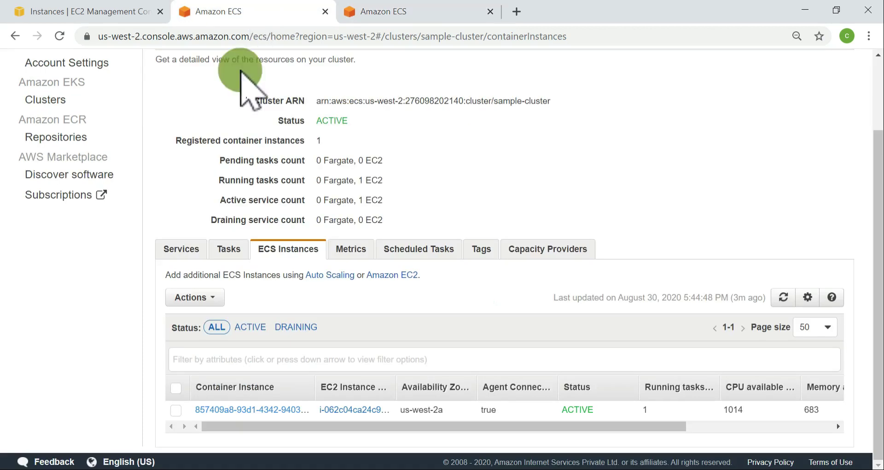
{"action": "scroll", "coordinate": [593, 222], "scroll_direction": "up", "scroll_amount": 2}
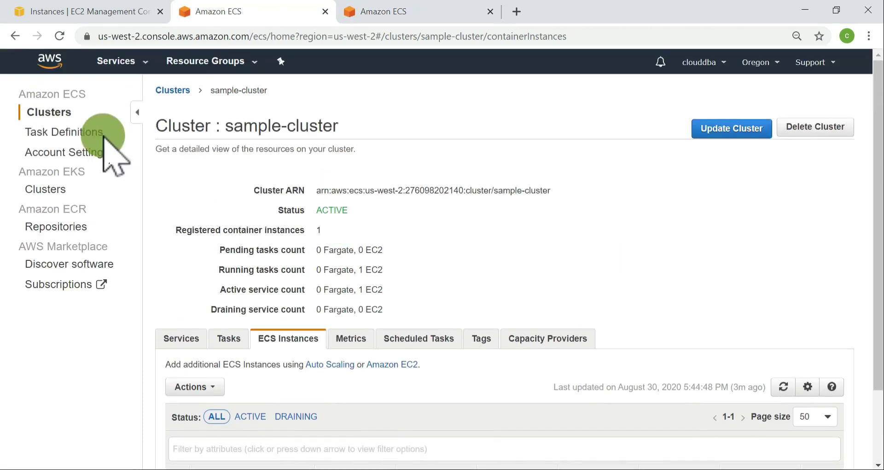
{"action": "left_click", "coordinate": [49, 112]}
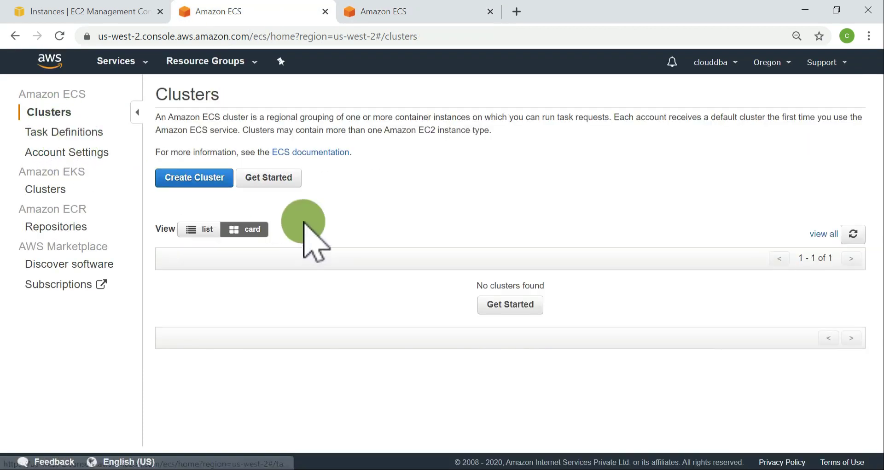
{"action": "left_click", "coordinate": [221, 300]}
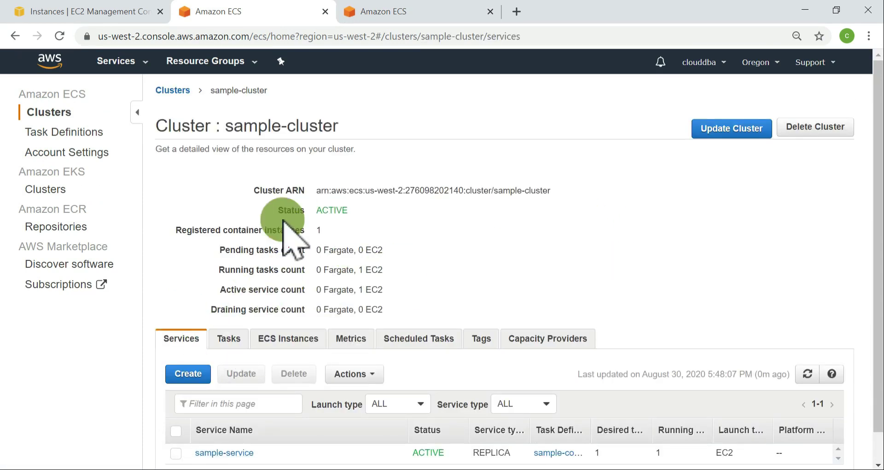
Delete sample-service from sample-cluster, confirming with the phrase "delete me"
{"action": "scroll", "coordinate": [239, 389], "scroll_direction": "down", "scroll_amount": 1}
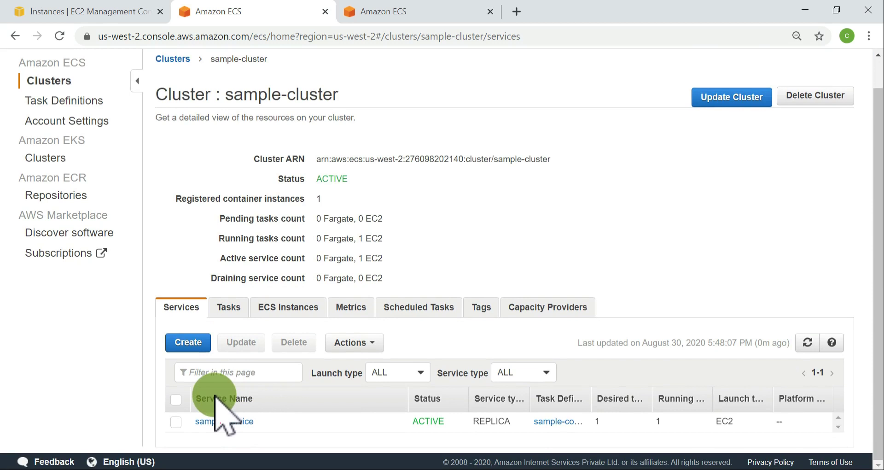
{"action": "left_click", "coordinate": [176, 400]}
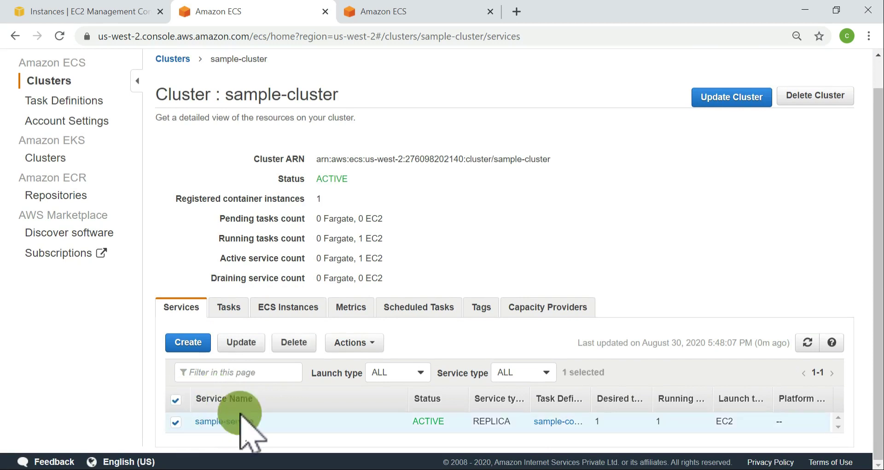
{"action": "left_click", "coordinate": [294, 342]}
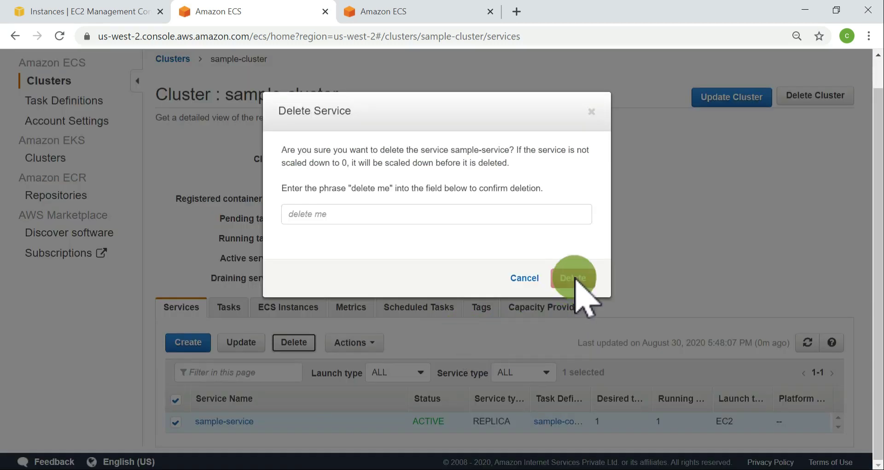
{"action": "left_click", "coordinate": [352, 203]}
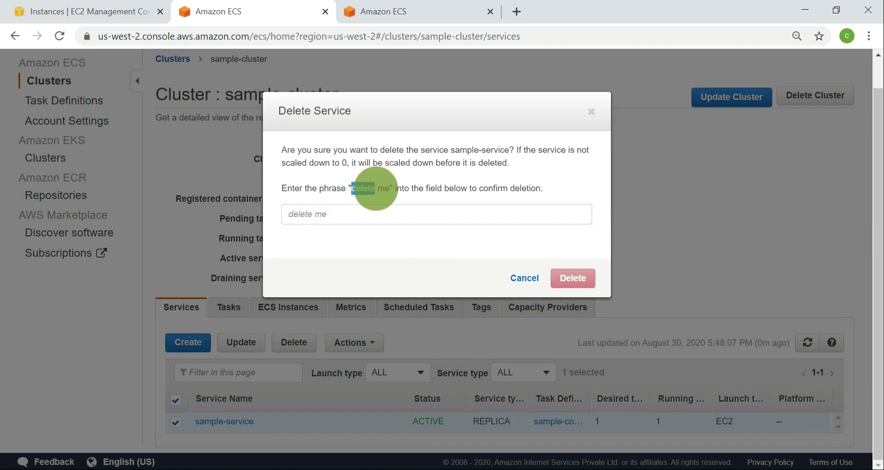
{"action": "type", "text": "delete me"}
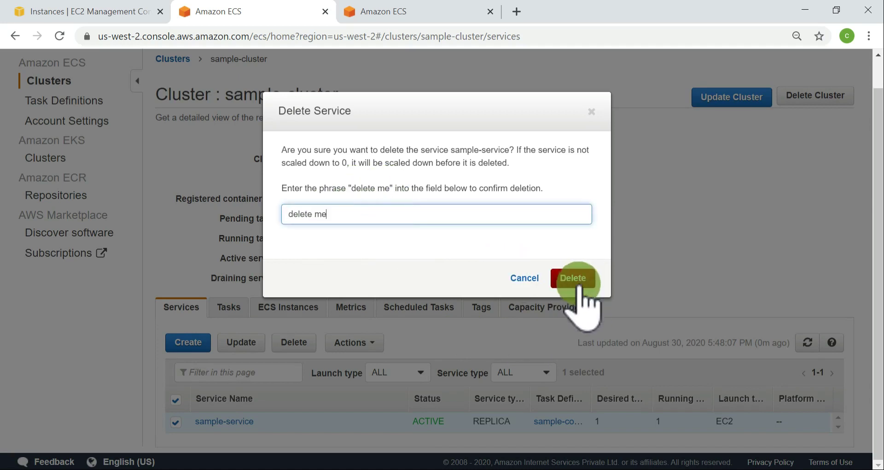
{"action": "left_click", "coordinate": [573, 278]}
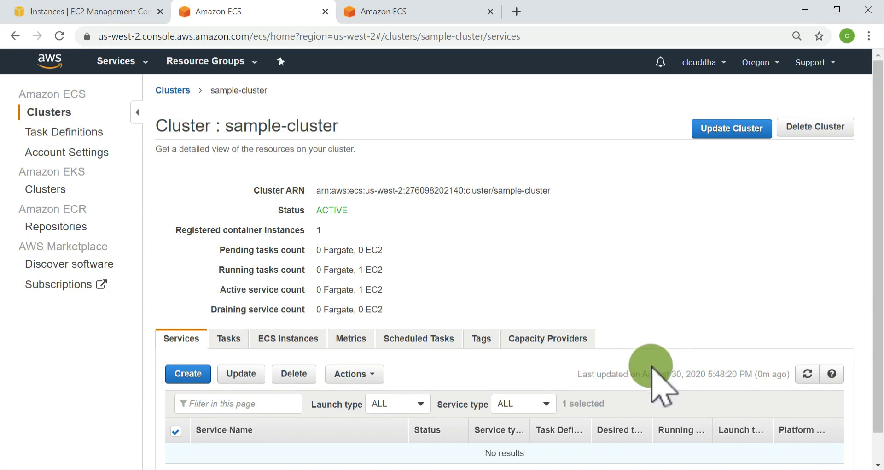
Inspect the task listed under sample-cluster and the actions available for it, leaving it unselected
{"action": "scroll", "coordinate": [644, 375], "scroll_direction": "down", "scroll_amount": 1}
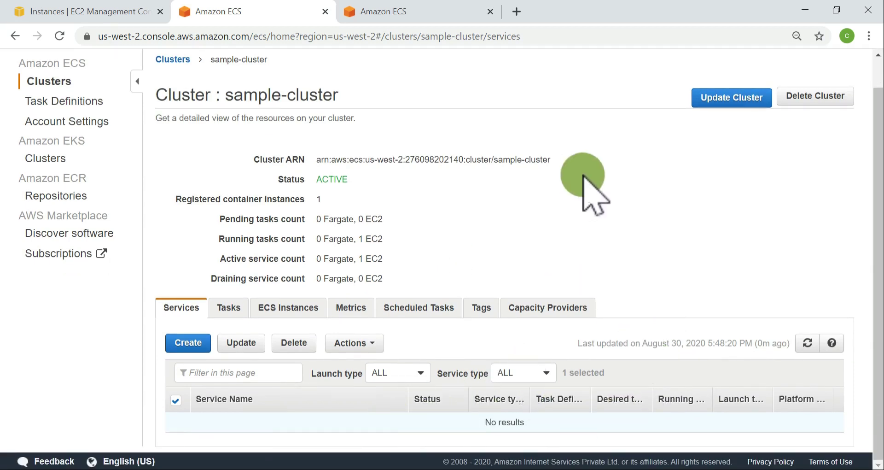
{"action": "scroll", "coordinate": [529, 244], "scroll_direction": "up", "scroll_amount": 1}
{"action": "left_click", "coordinate": [221, 341]}
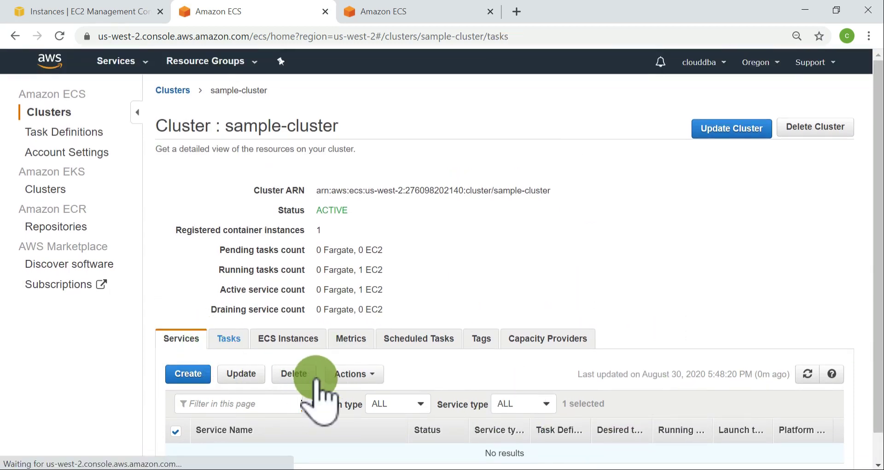
{"action": "scroll", "coordinate": [364, 384], "scroll_direction": "down", "scroll_amount": 2}
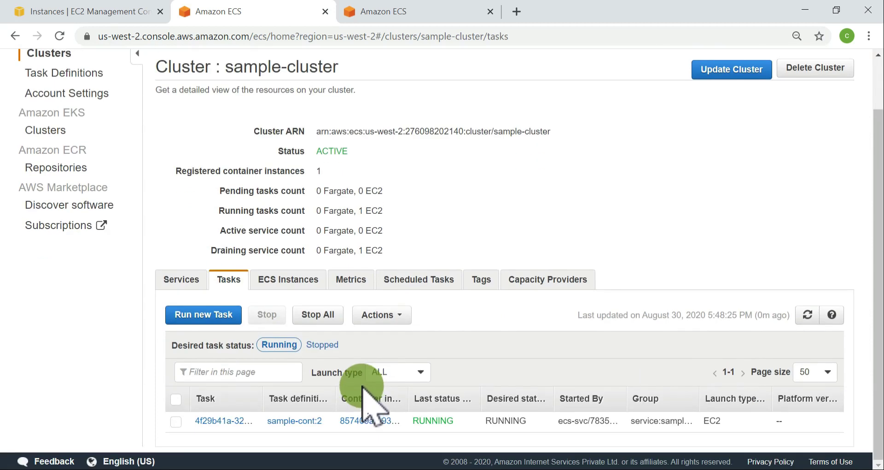
{"action": "left_click", "coordinate": [176, 399]}
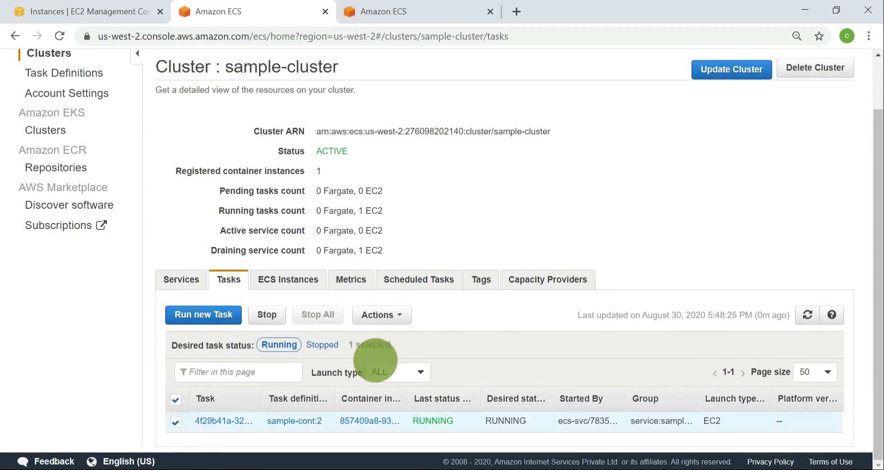
{"action": "left_click", "coordinate": [381, 315]}
{"action": "left_click", "coordinate": [559, 319]}
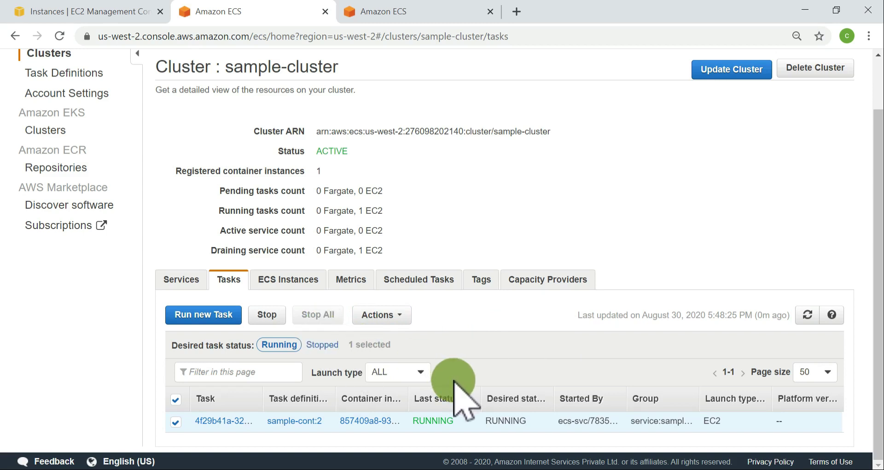
{"action": "left_click", "coordinate": [175, 421]}
{"action": "scroll", "coordinate": [371, 308], "scroll_direction": "up", "scroll_amount": 2}
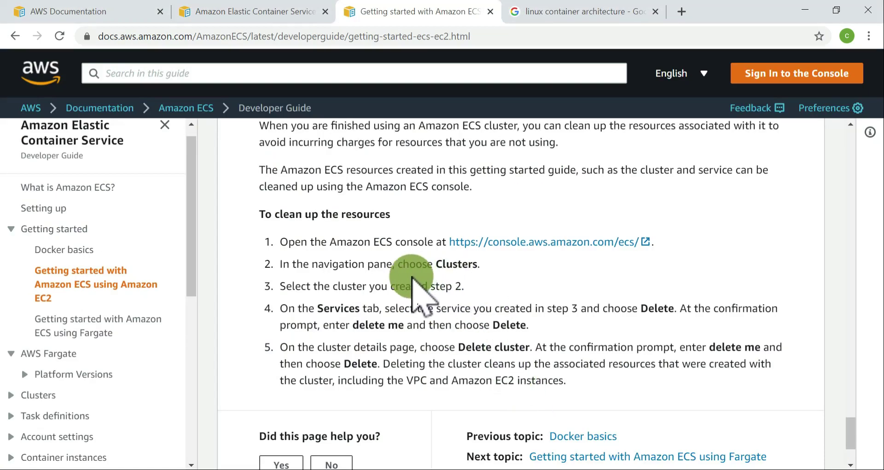
Reread the guide's clean-up instructions on deleting the service and the cluster
{"action": "left_click_drag", "start_coordinate": [330, 308], "coordinate": [525, 307]}
{"action": "left_click_drag", "start_coordinate": [614, 311], "coordinate": [678, 316]}
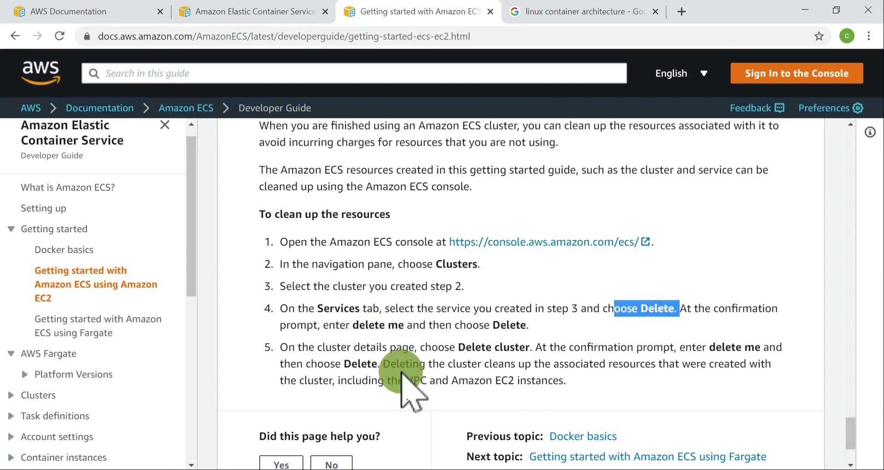
{"action": "left_click_drag", "start_coordinate": [377, 363], "coordinate": [457, 349]}
{"action": "left_click", "coordinate": [453, 353]}
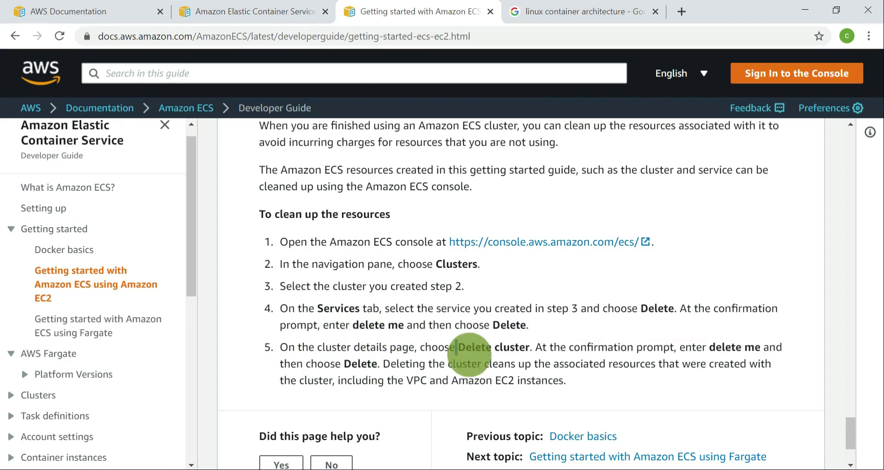
{"action": "double_click", "coordinate": [515, 347]}
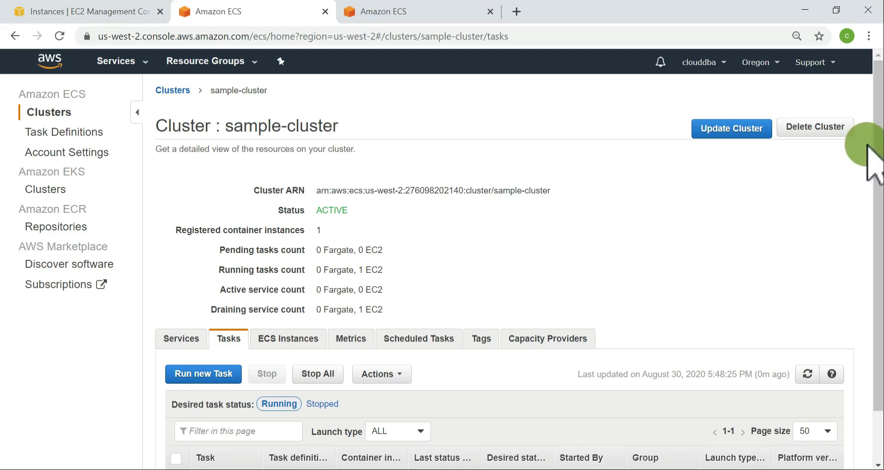
Delete sample-cluster and its resources, confirming with the phrase "delete me"
{"action": "left_click", "coordinate": [839, 125]}
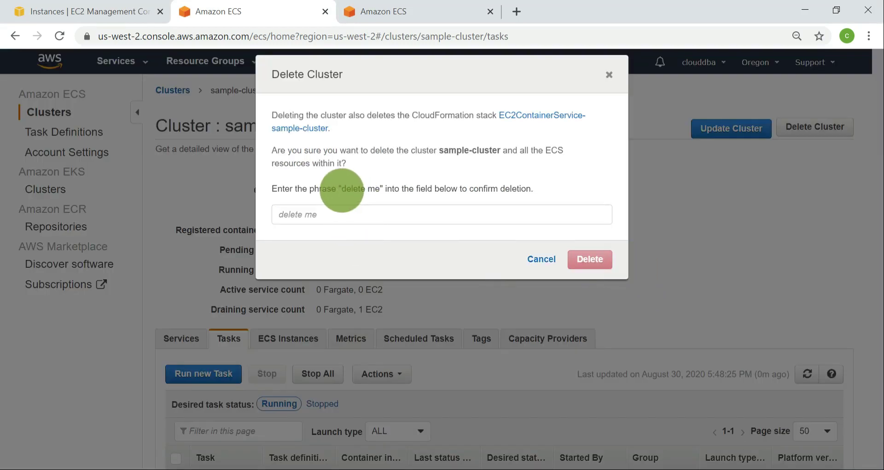
{"action": "left_click_drag", "start_coordinate": [342, 189], "coordinate": [370, 189]}
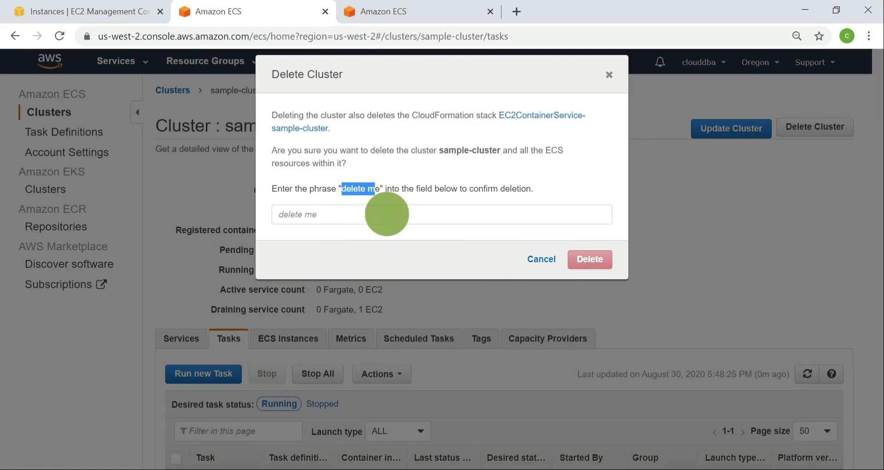
{"action": "left_click_drag", "start_coordinate": [343, 189], "coordinate": [358, 188]}
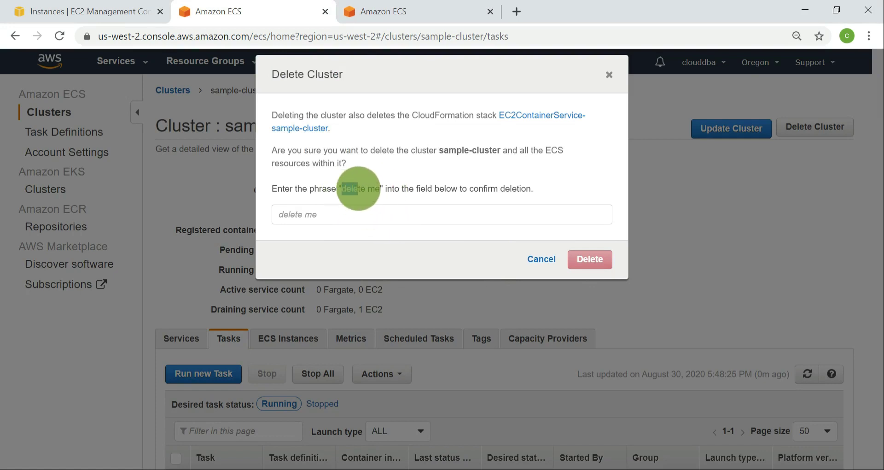
{"action": "left_click", "coordinate": [367, 214]}
{"action": "type", "text": "delete me"}
{"action": "left_click", "coordinate": [587, 259]}
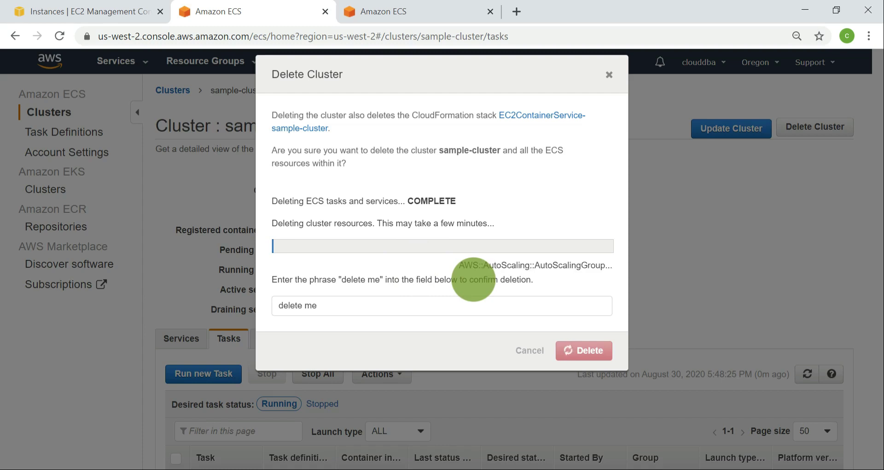
Refresh the EC2 instances list twice to check the instance state, and review the cluster deletion progress and container instance details
{"action": "left_click", "coordinate": [411, 12]}
{"action": "left_click", "coordinate": [81, 12]}
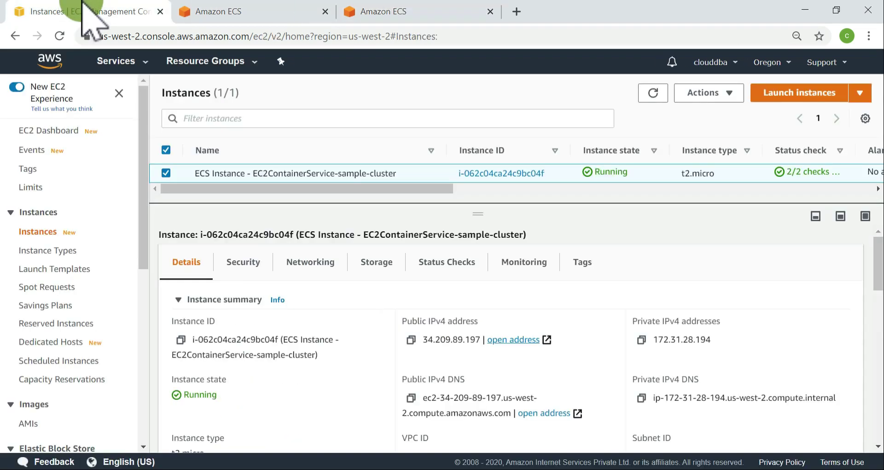
{"action": "left_click", "coordinate": [652, 93]}
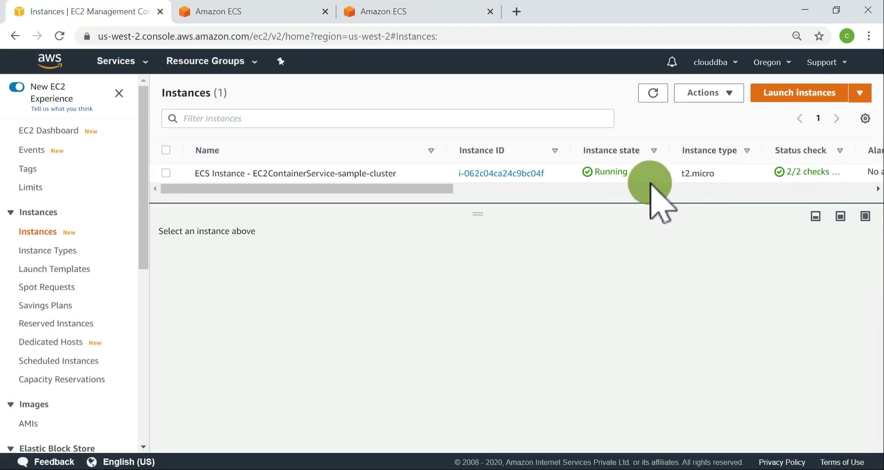
{"action": "left_click", "coordinate": [653, 93]}
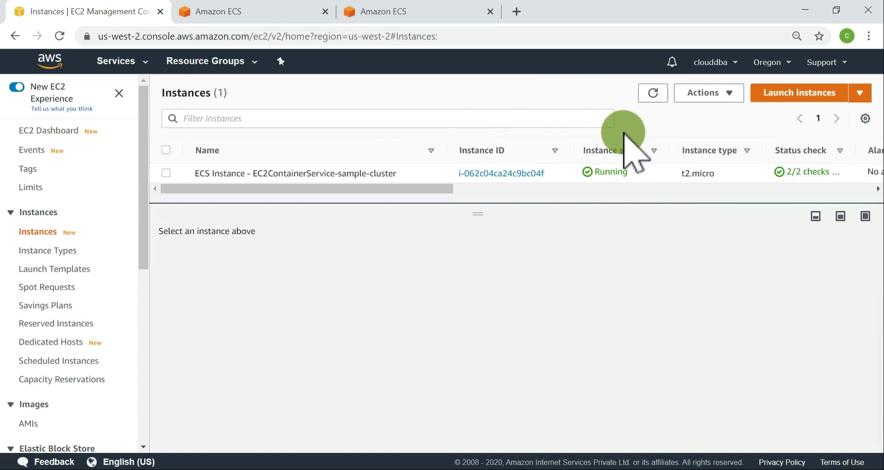
{"action": "left_click", "coordinate": [416, 12]}
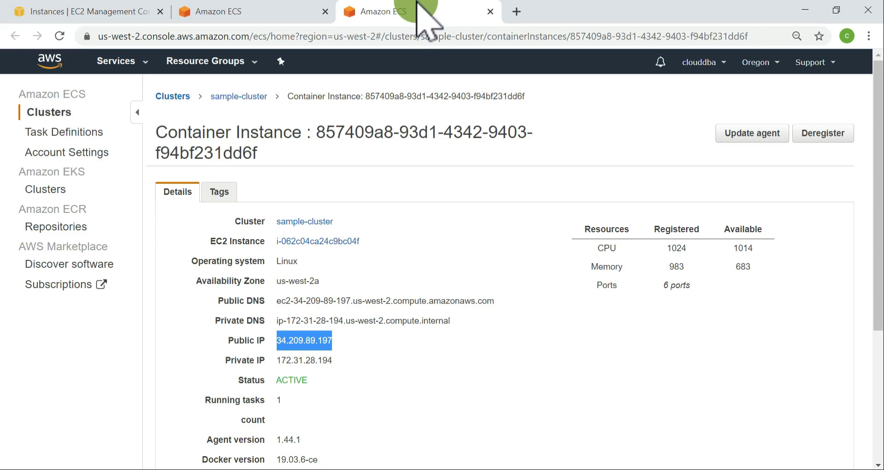
{"action": "left_click", "coordinate": [276, 7]}
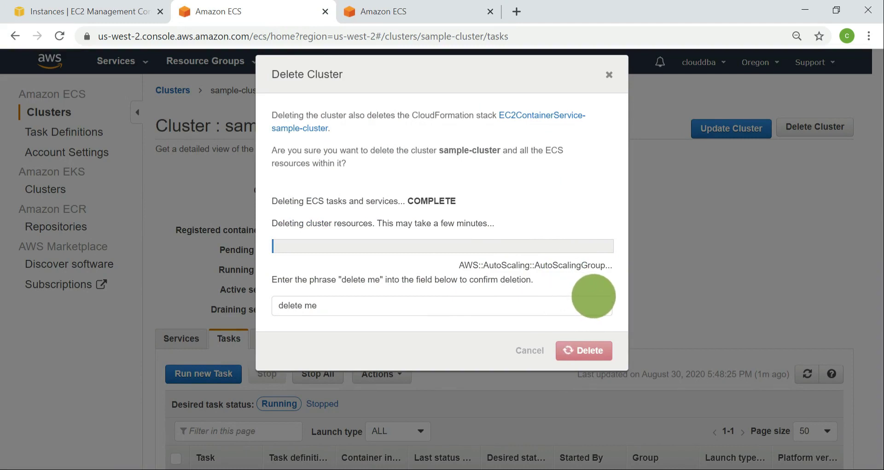
{"action": "left_click", "coordinate": [402, 10]}
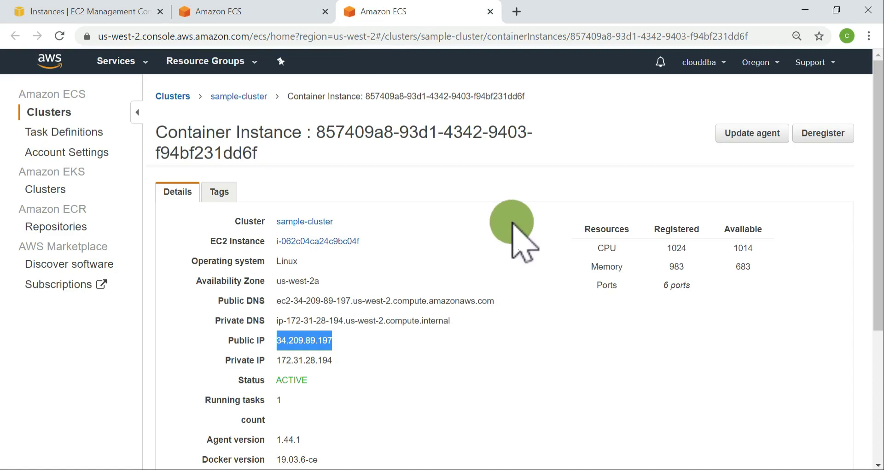
Refresh the EC2 instances list twice to check the ECS instance's state, and compare it with the sample-cluster deletion progress
{"action": "left_click", "coordinate": [76, 10]}
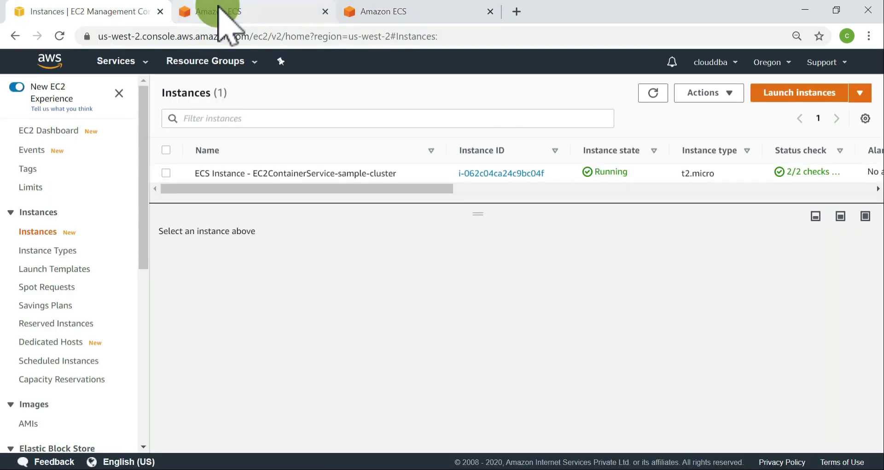
{"action": "left_click", "coordinate": [663, 98]}
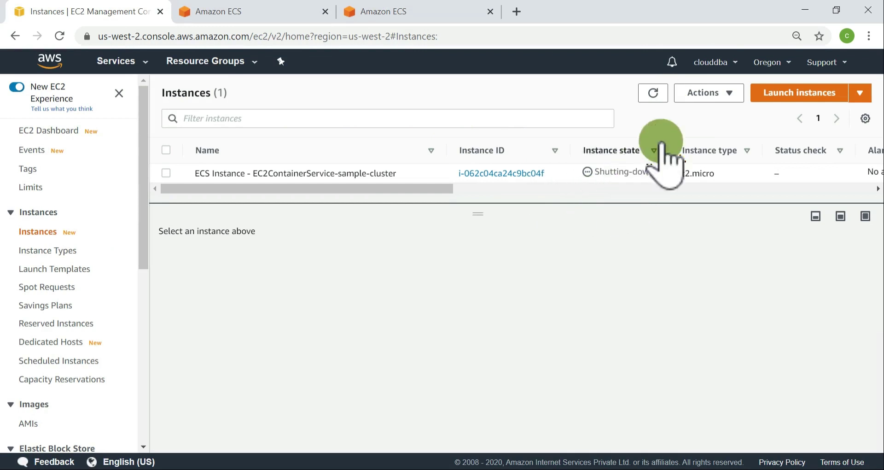
{"action": "left_click", "coordinate": [424, 11]}
{"action": "left_click", "coordinate": [253, 10]}
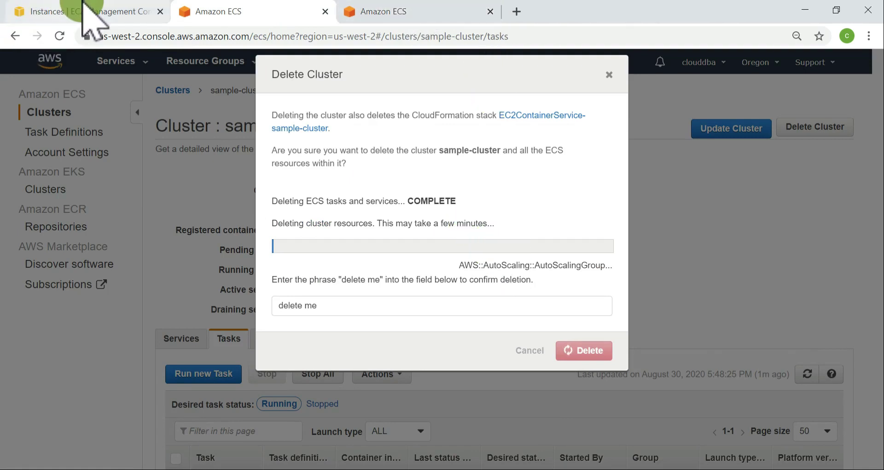
{"action": "left_click", "coordinate": [55, 11]}
{"action": "left_click", "coordinate": [653, 93]}
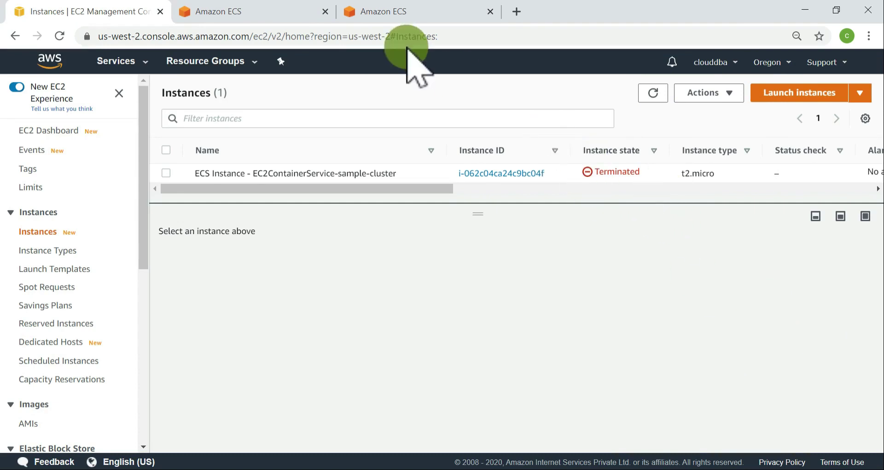
{"action": "left_click", "coordinate": [273, 5]}
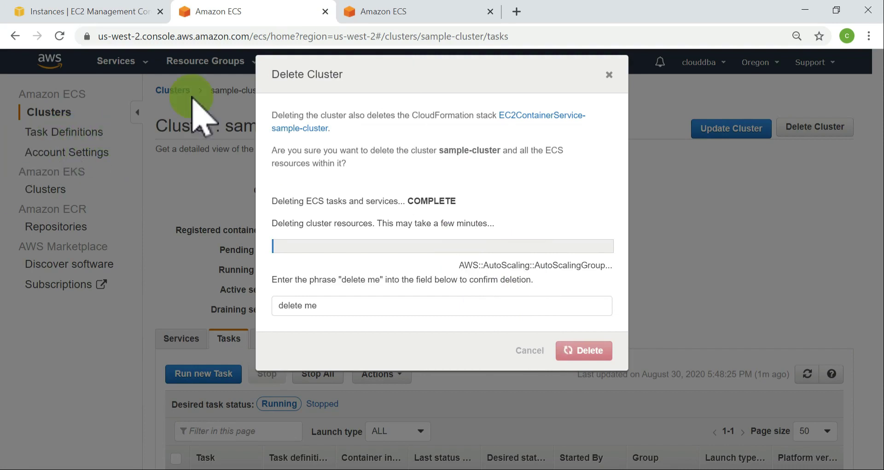
Review the ECS task definitions, checking the actions available for sample-cont and opening its list of active revisions
{"action": "left_click", "coordinate": [394, 13]}
{"action": "left_click", "coordinate": [65, 149]}
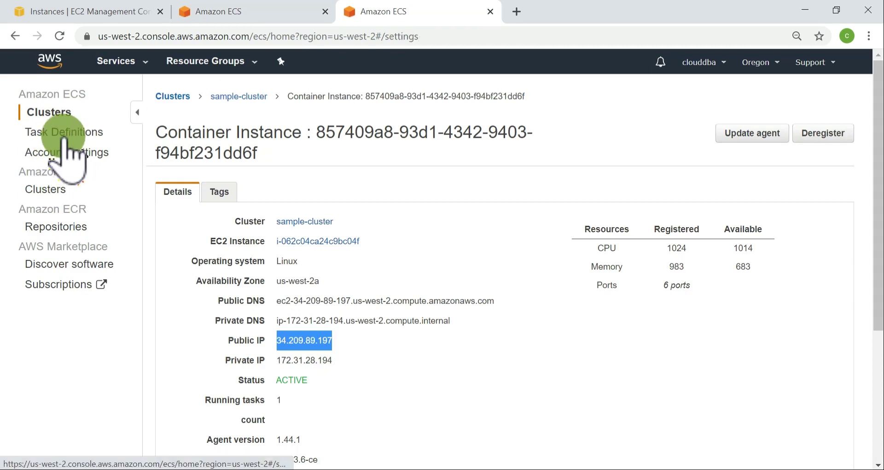
{"action": "left_click", "coordinate": [60, 131]}
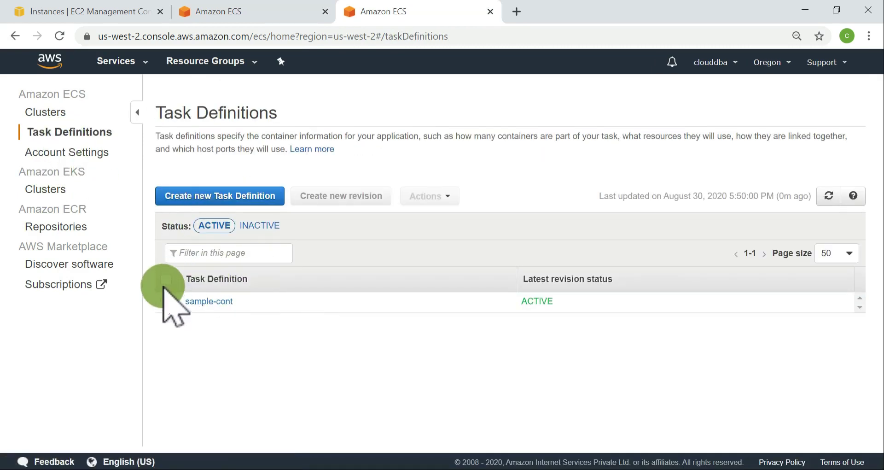
{"action": "left_click", "coordinate": [166, 301]}
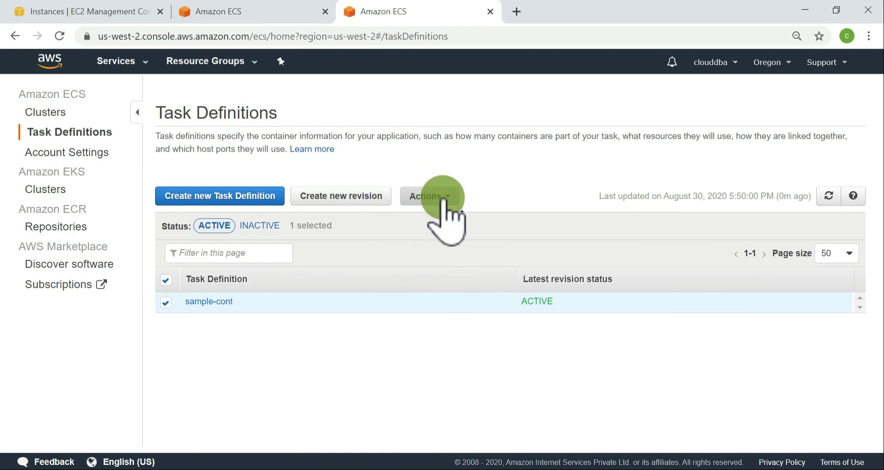
{"action": "left_click", "coordinate": [443, 198]}
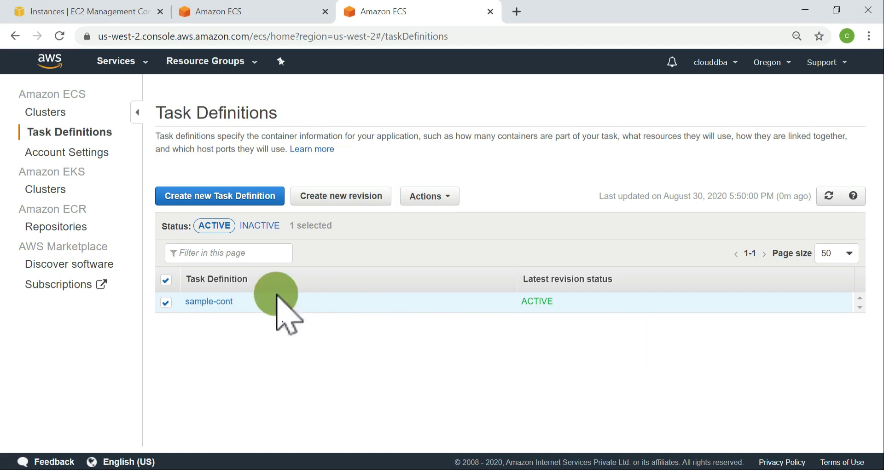
{"action": "left_click", "coordinate": [210, 301]}
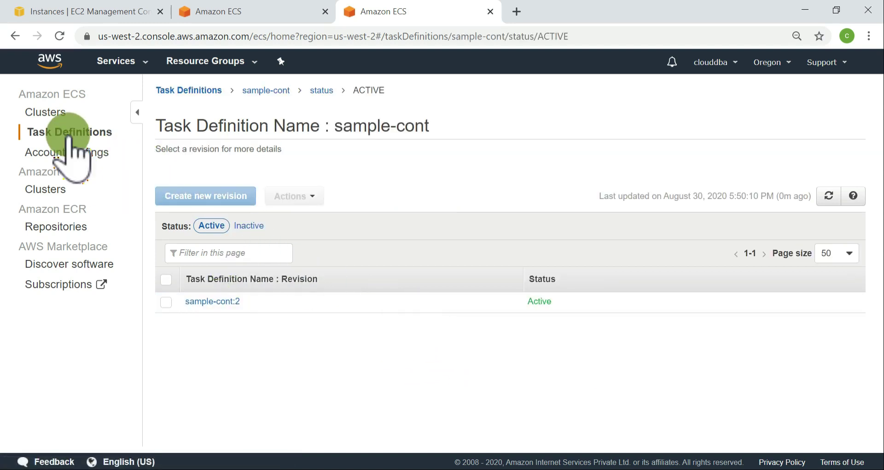
Return to the task definitions list and check which ones have the INACTIVE status
{"action": "left_click", "coordinate": [122, 132]}
{"action": "left_click", "coordinate": [166, 302]}
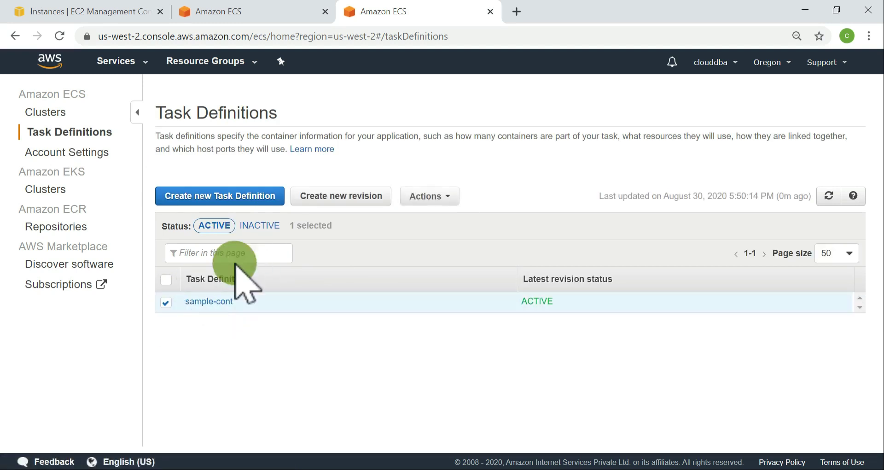
{"action": "left_click", "coordinate": [259, 225]}
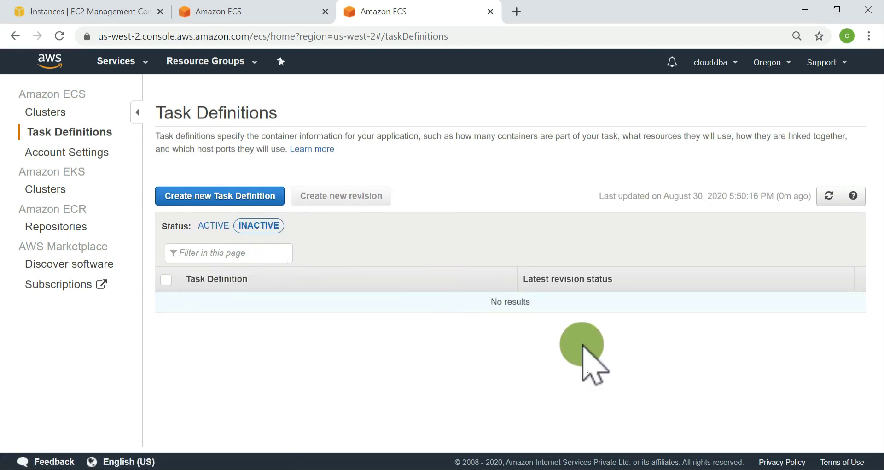
{"action": "left_click_drag", "start_coordinate": [368, 300], "coordinate": [552, 298]}
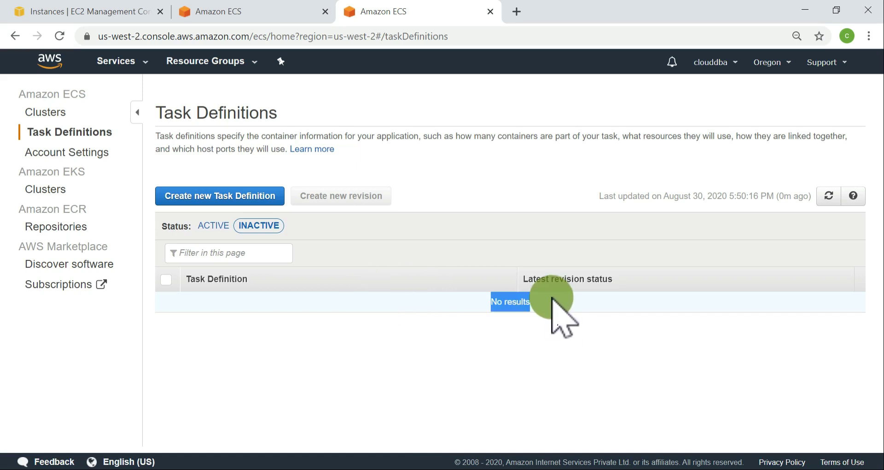
Monitor the deletion progress of sample-cluster and its resources, glancing at the other open AWS console pages
{"action": "left_click", "coordinate": [233, 11]}
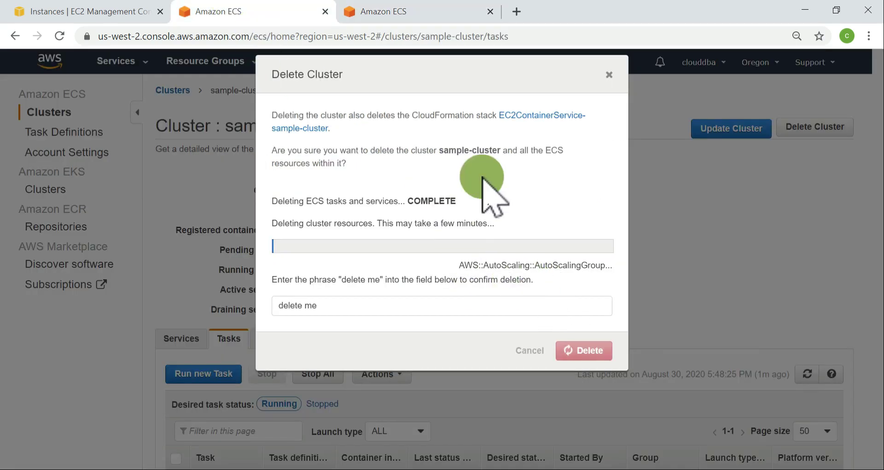
{"action": "left_click", "coordinate": [51, 10]}
{"action": "left_click", "coordinate": [242, 11]}
{"action": "left_click", "coordinate": [382, 12]}
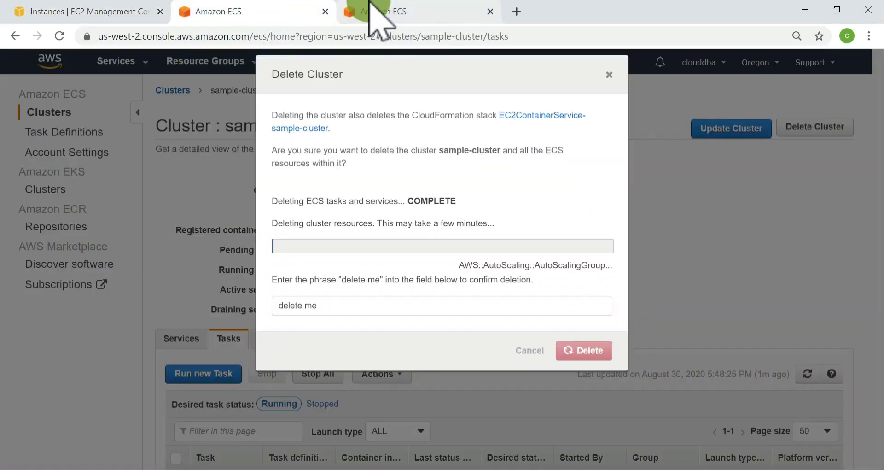
{"action": "left_click", "coordinate": [194, 11]}
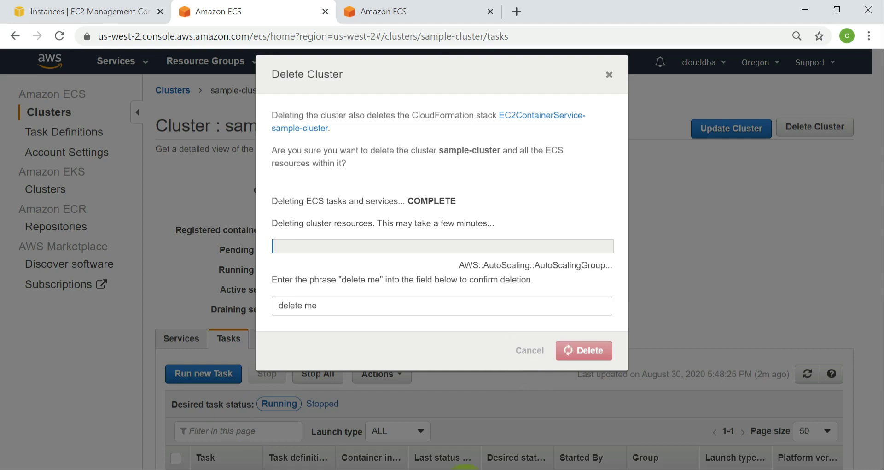
{"action": "mouse_move", "coordinate": [462, 468]}
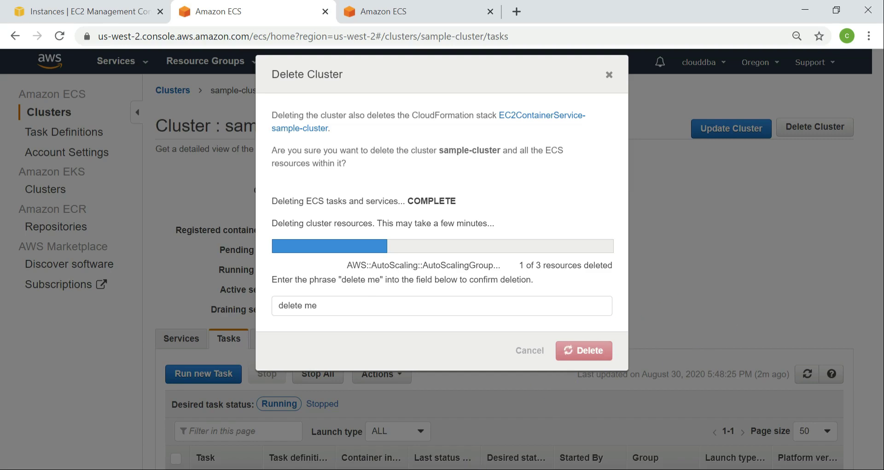
Switch to the Google Meet window and look over the ongoing meeting's participants
{"action": "mouse_move", "coordinate": [351, 466]}
{"action": "left_click", "coordinate": [119, 404]}
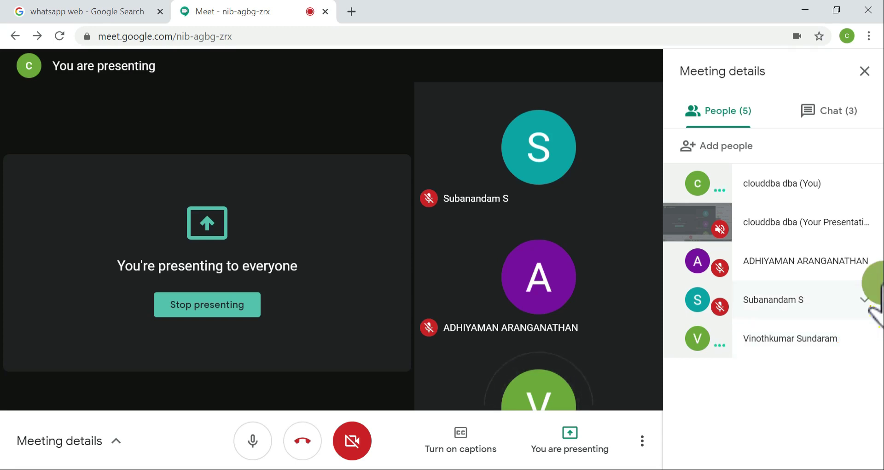
{"action": "left_click", "coordinate": [525, 469]}
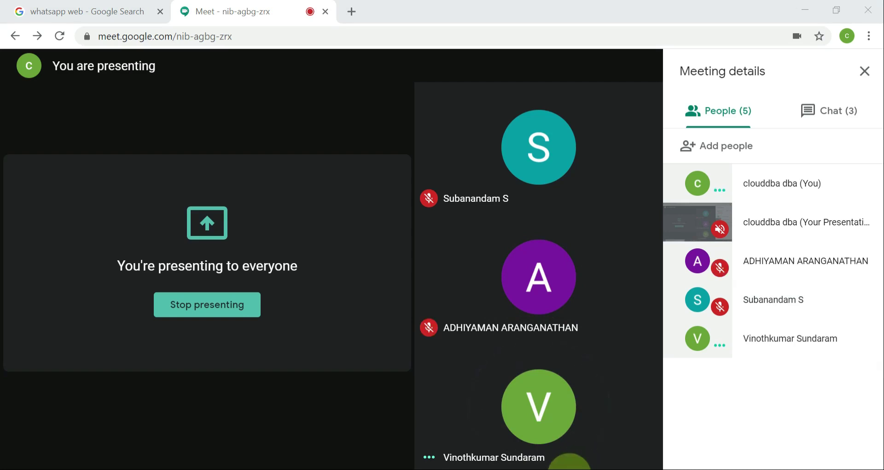